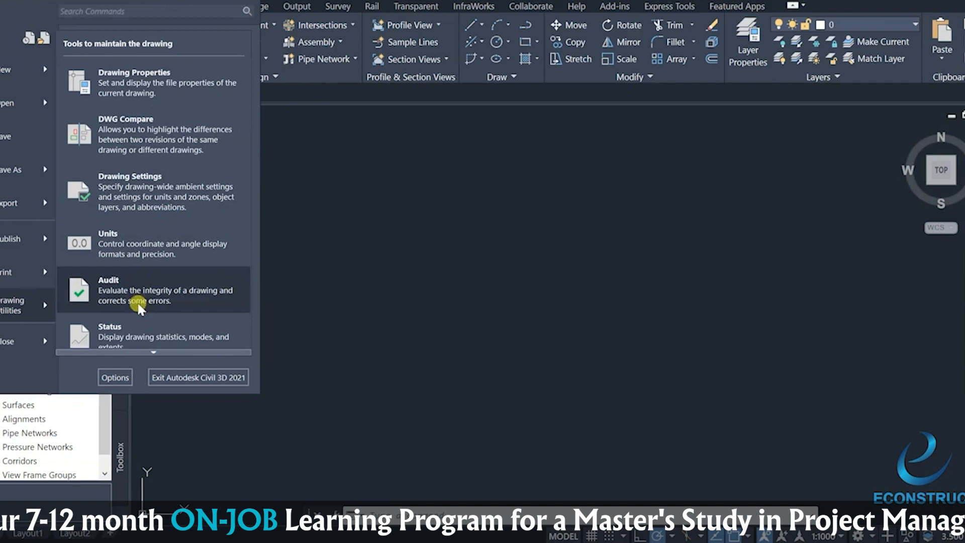
Step: Look through the drawing maintenance utilities, the recent documents and the list of undoable commands
{"action": "mouse_move", "coordinate": [153, 352]}
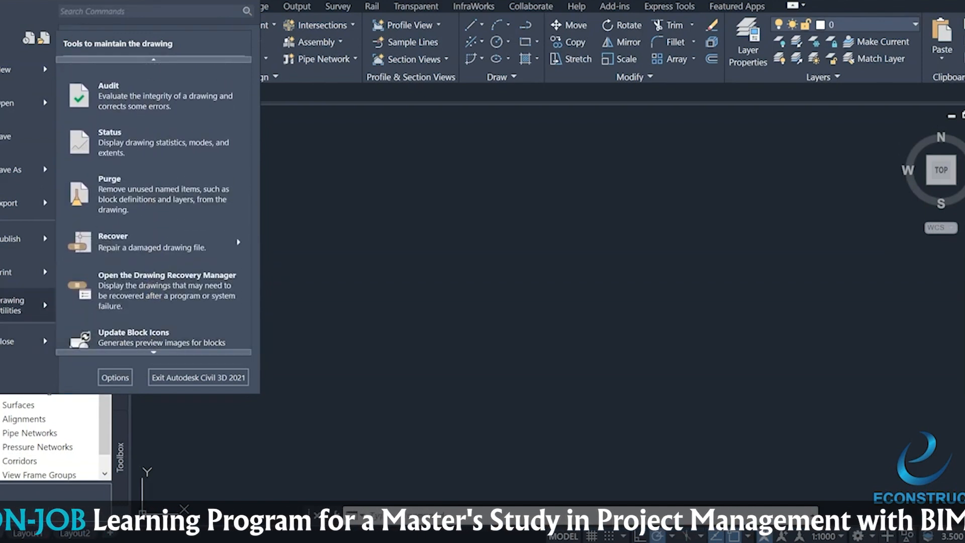
{"action": "key", "text": "Escape"}
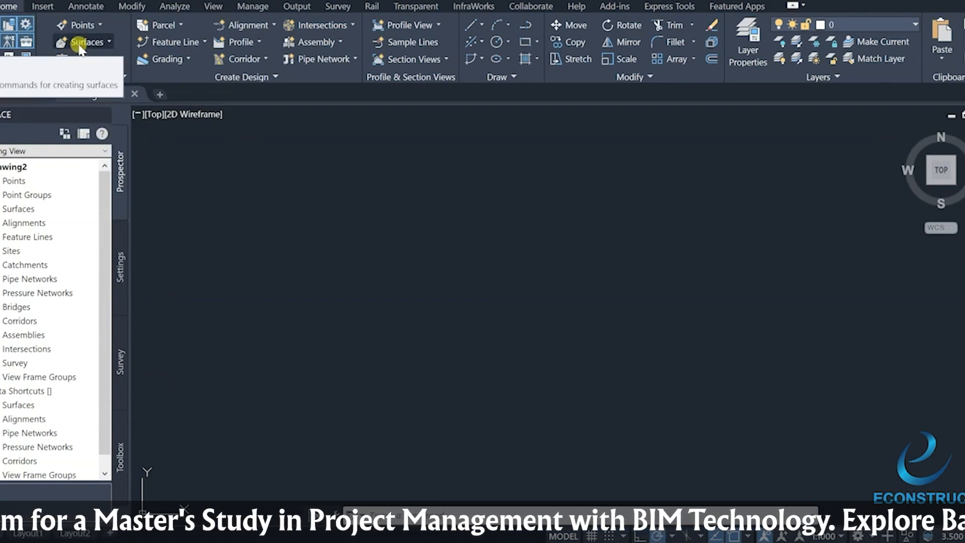
{"action": "left_click", "coordinate": [0, 0]}
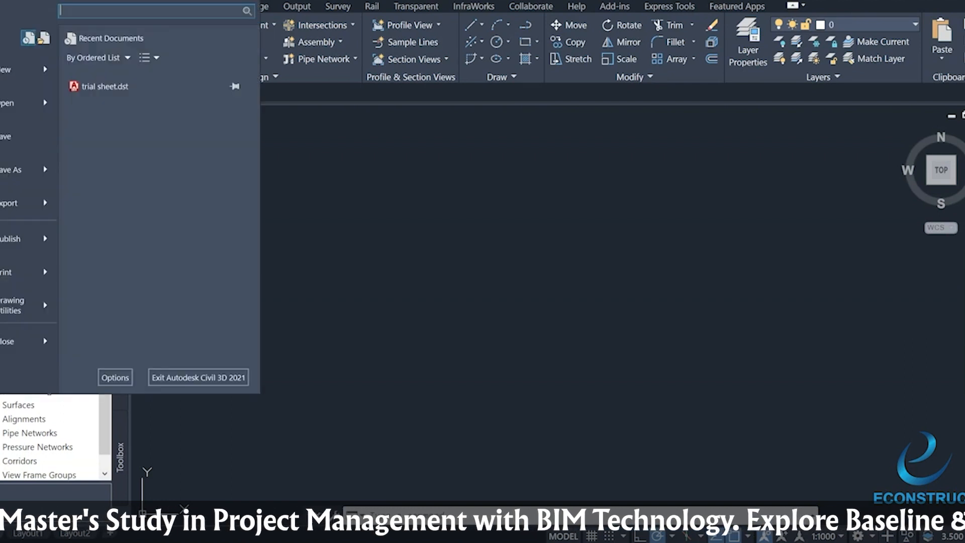
{"action": "left_click", "coordinate": [0, 0]}
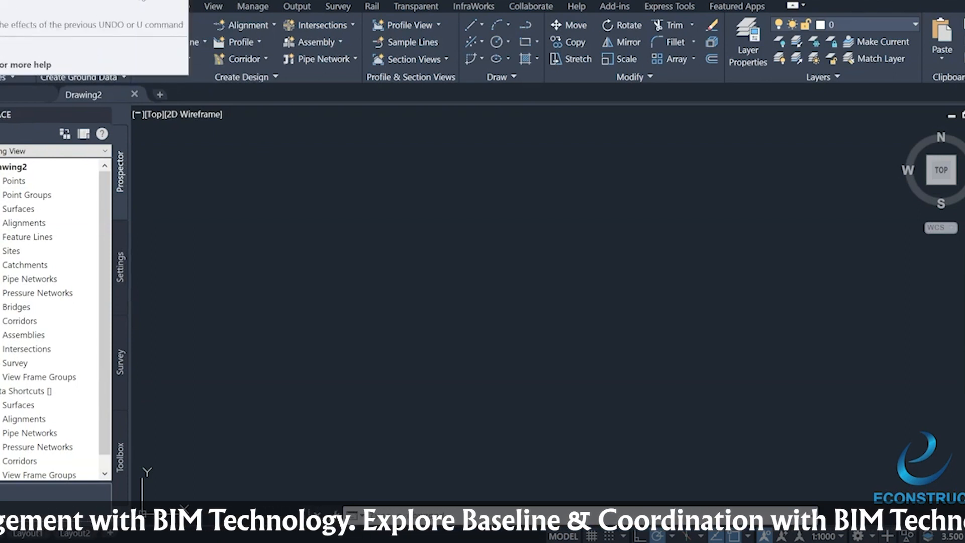
{"action": "left_click", "coordinate": [15, 0]}
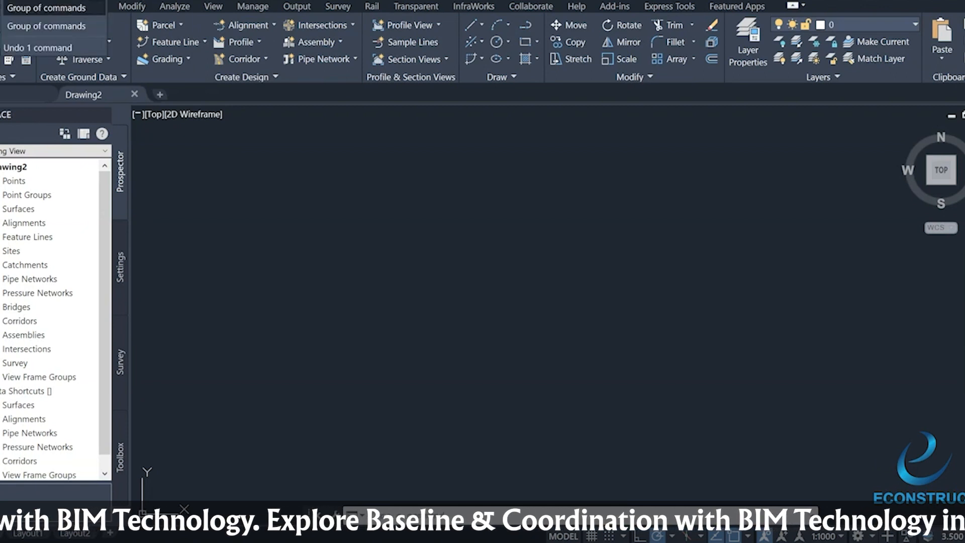
Step: Add Match Properties to the Quick Access Toolbar and remove it again
{"action": "left_click", "coordinate": [154, 0]}
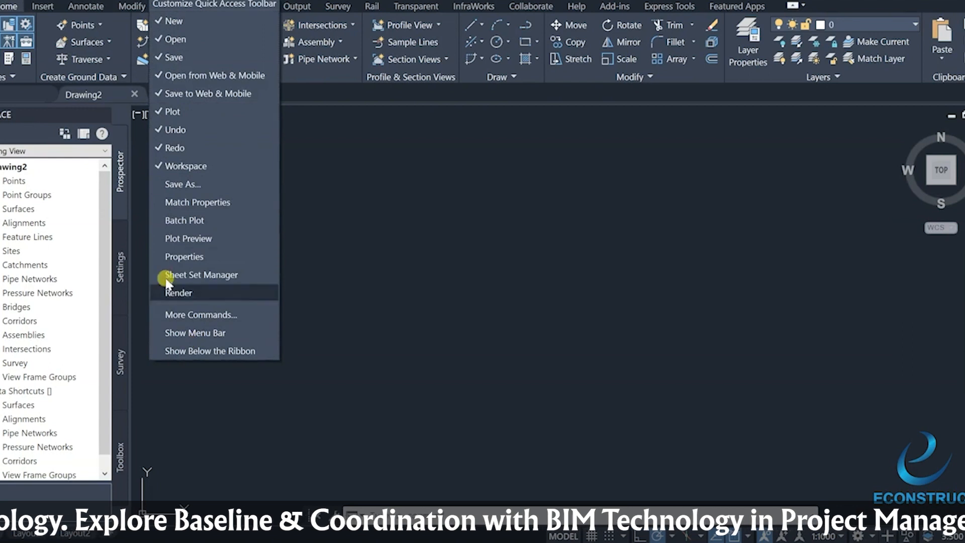
{"action": "left_click", "coordinate": [177, 202]}
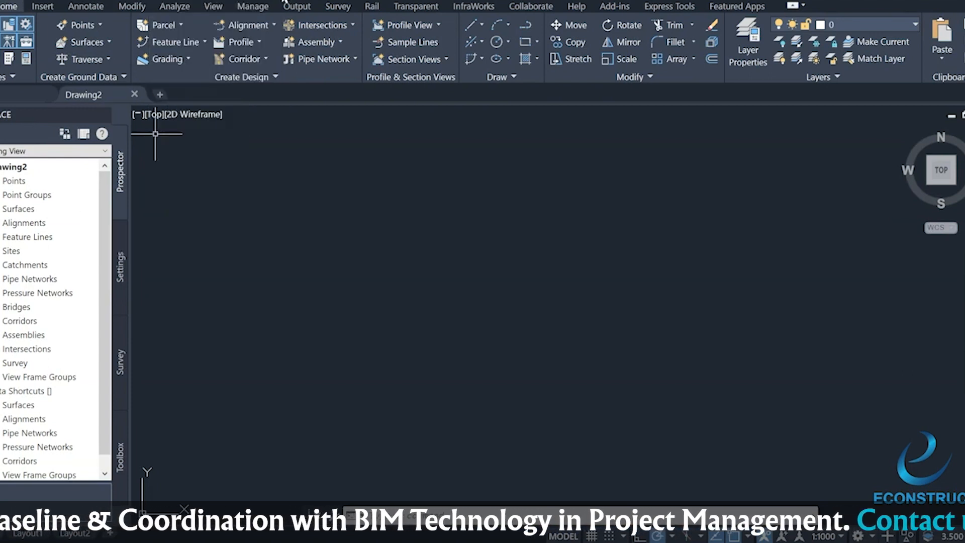
{"action": "left_click", "coordinate": [285, 1]}
{"action": "left_click", "coordinate": [191, 203]}
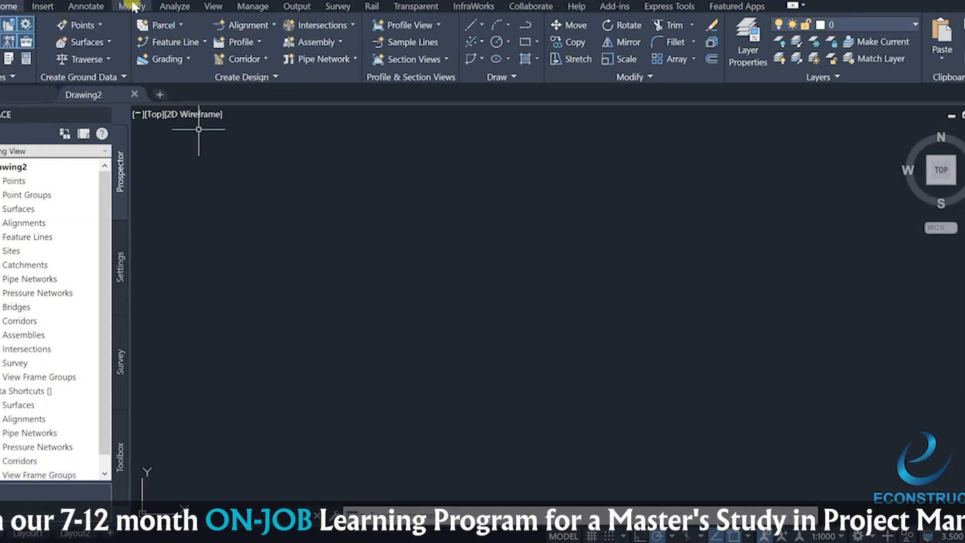
Step: Switch the workspace to Drafting & Annotation and return to the Civil 3D workspace
{"action": "left_click", "coordinate": [202, 1]}
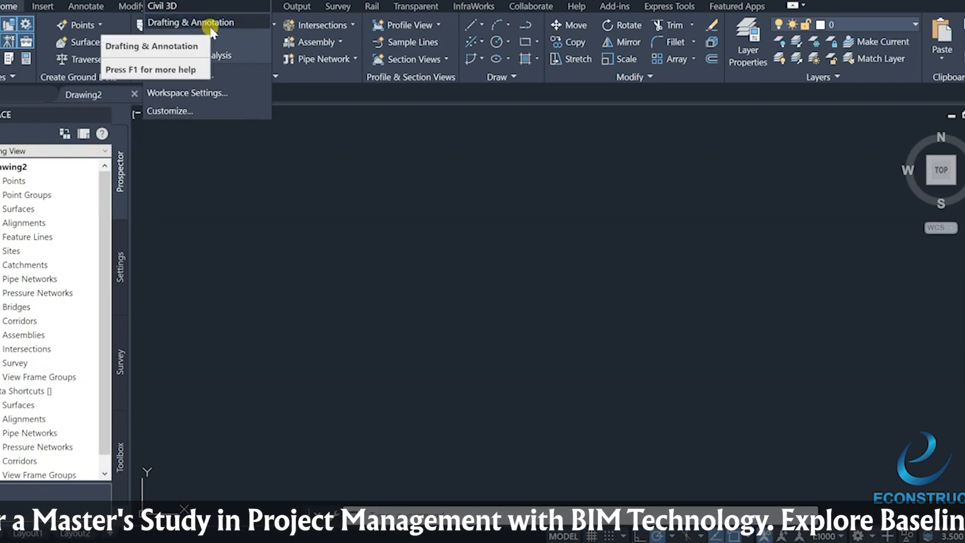
{"action": "left_click", "coordinate": [184, 19]}
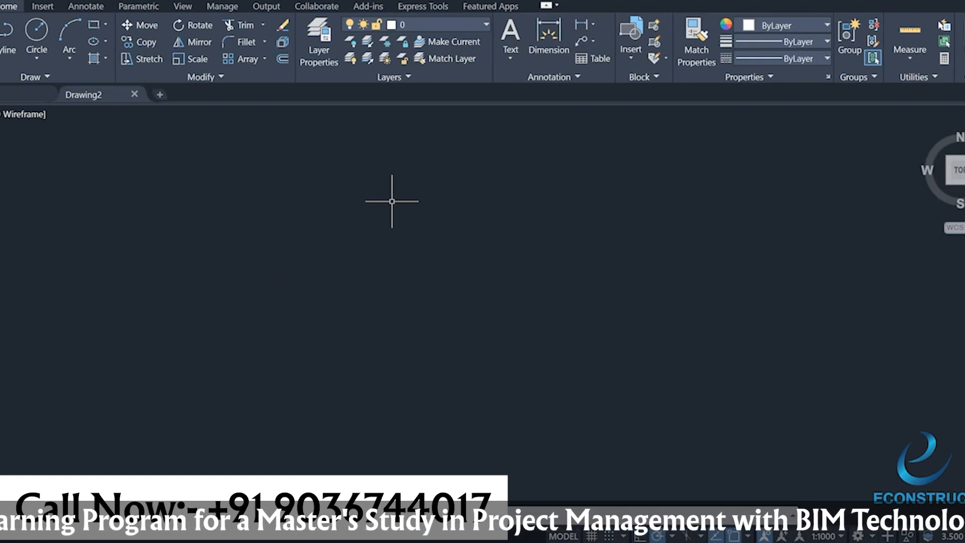
{"action": "left_click", "coordinate": [269, 0]}
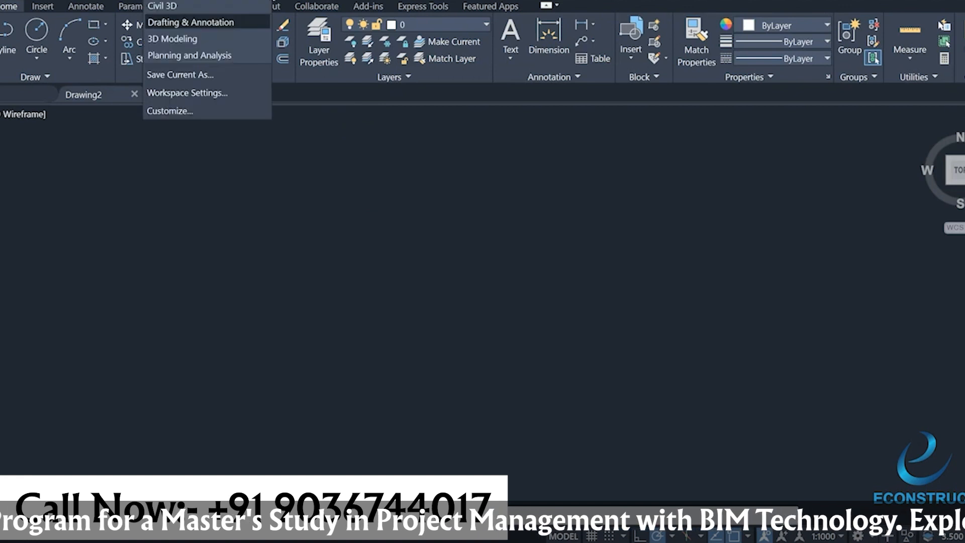
{"action": "left_click", "coordinate": [226, 6]}
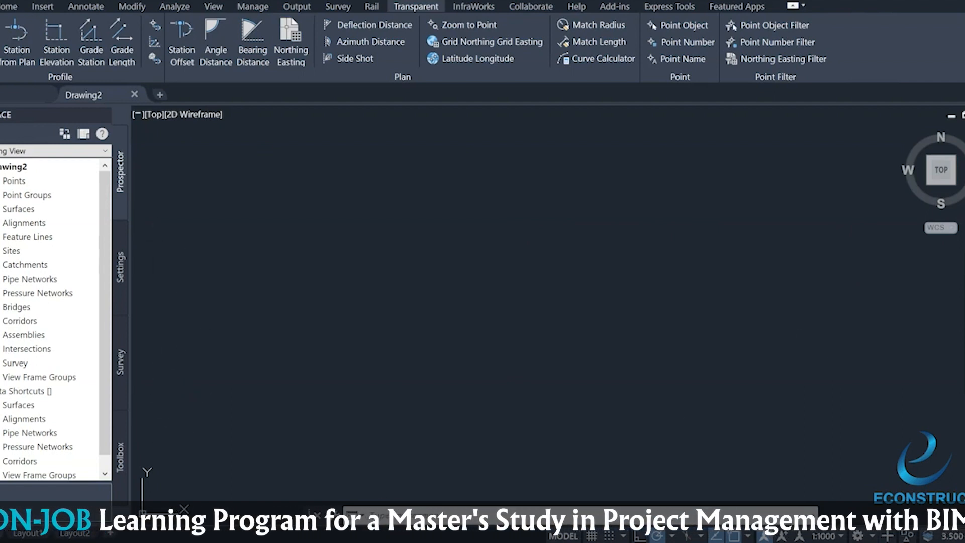
Step: Browse the full list of commands that can be added to the Quick Access Toolbar, and close it
{"action": "left_click", "coordinate": [154, 0]}
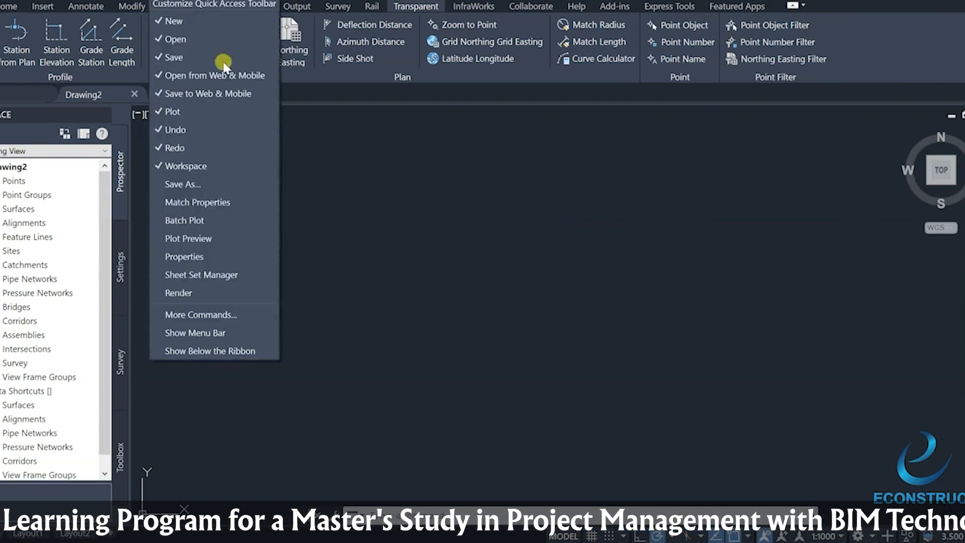
{"action": "left_click", "coordinate": [184, 319]}
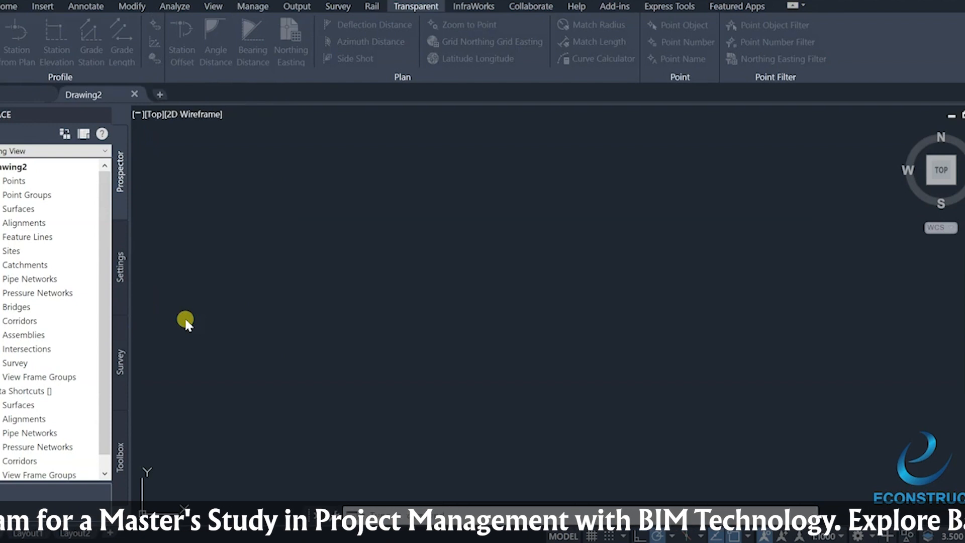
{"action": "scroll", "coordinate": [410, 232], "scroll_direction": "down", "scroll_amount": 20}
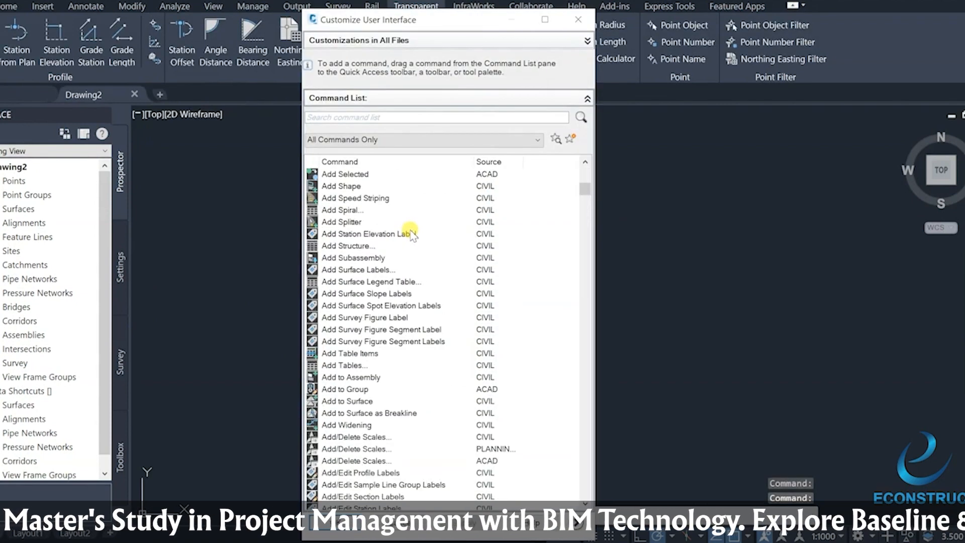
{"action": "scroll", "coordinate": [412, 233], "scroll_direction": "down", "scroll_amount": 20}
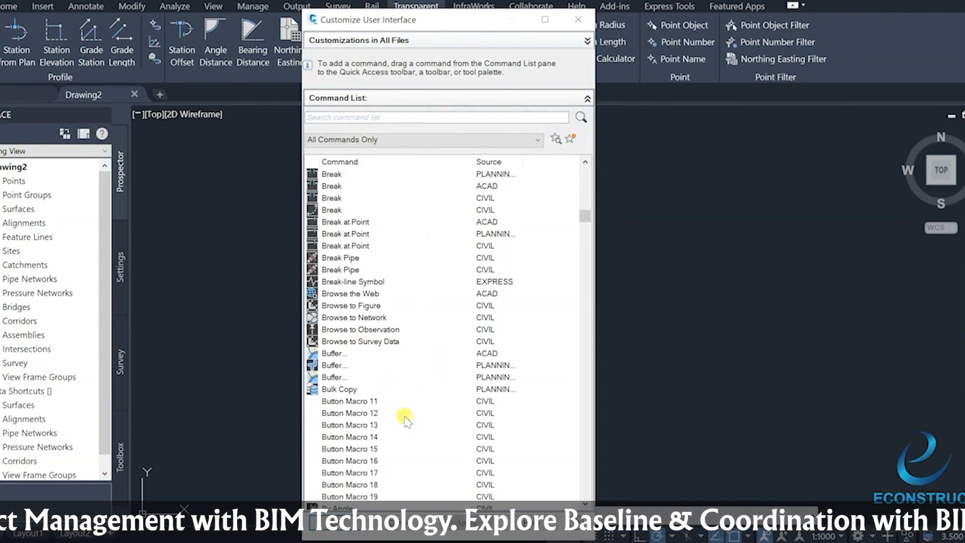
{"action": "left_click", "coordinate": [394, 520]}
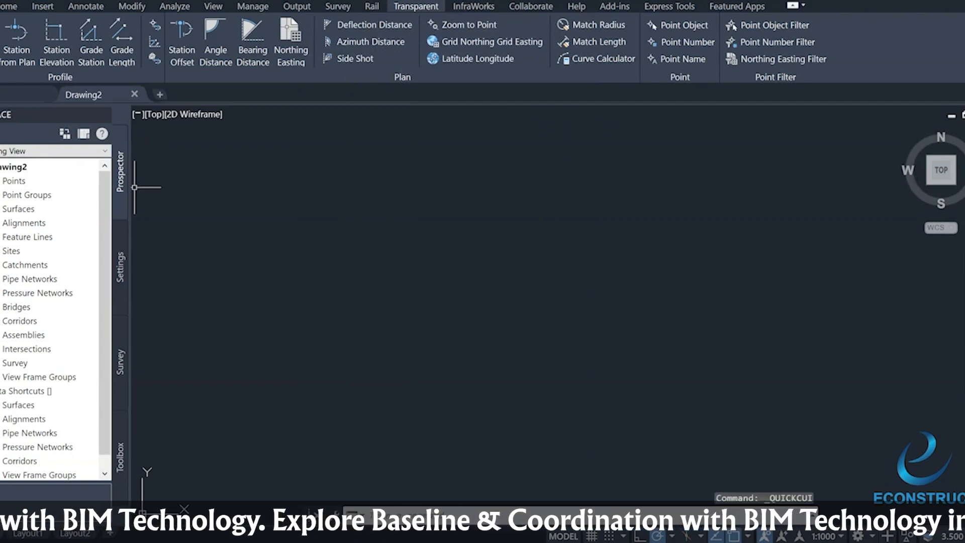
Step: Check the available workspaces in both workspace selectors without switching from Civil 3D
{"action": "left_click", "coordinate": [154, 0]}
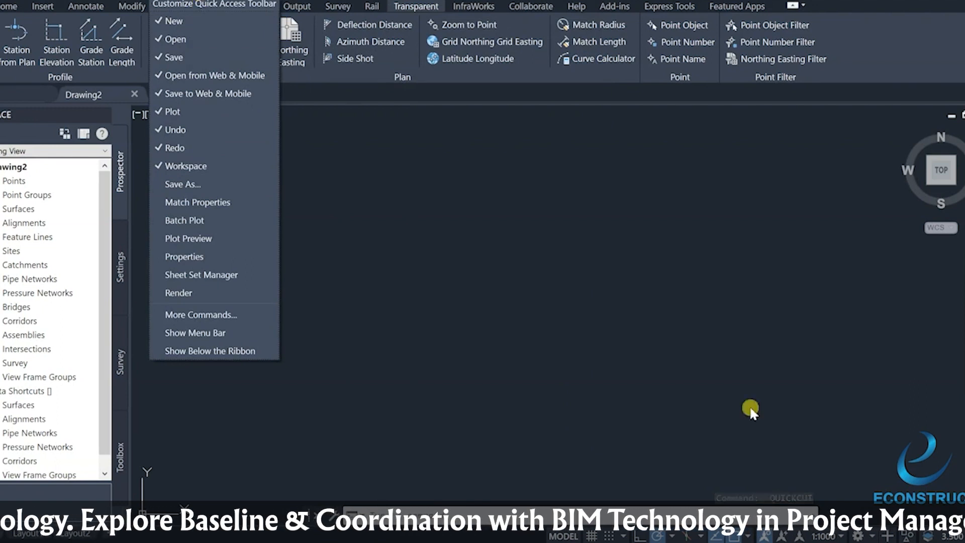
{"action": "left_click", "coordinate": [276, 0]}
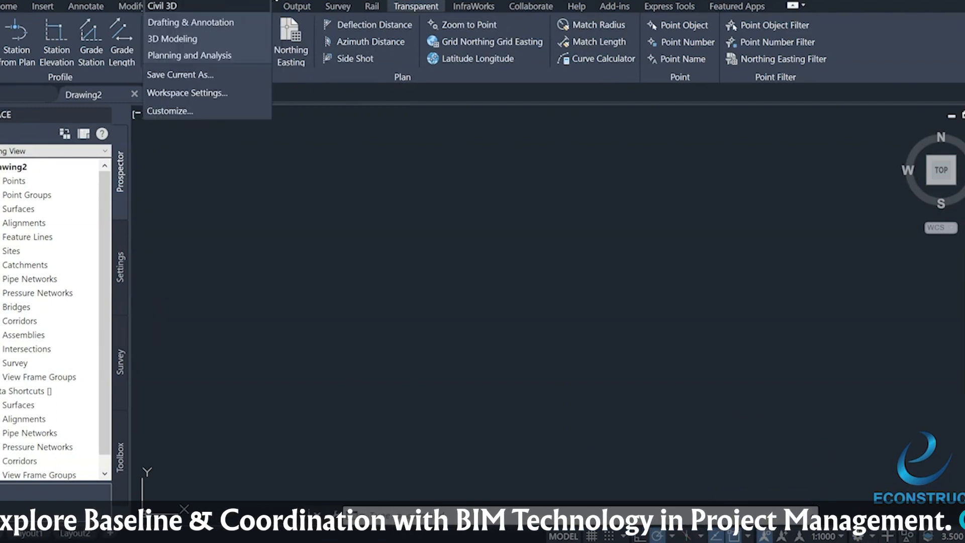
{"action": "left_click", "coordinate": [277, 0]}
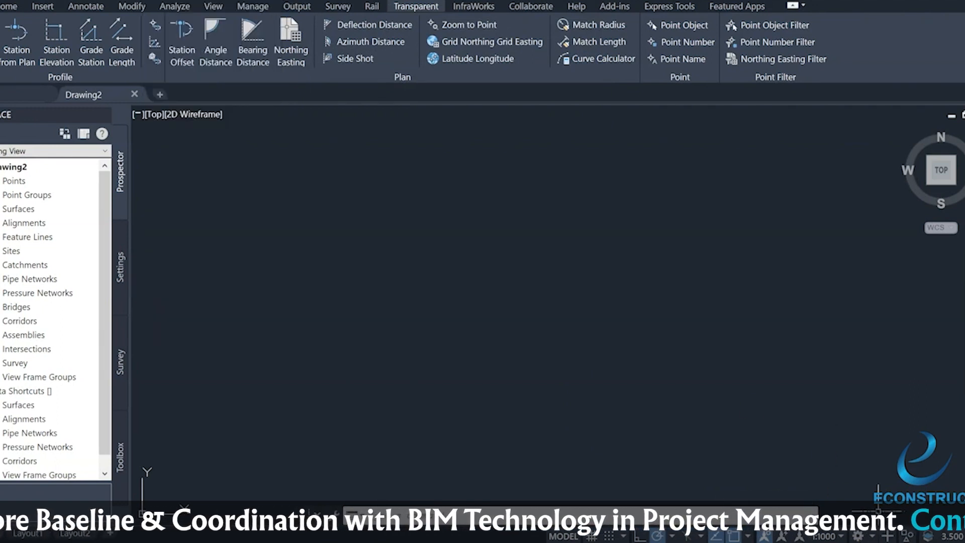
{"action": "left_click", "coordinate": [875, 537]}
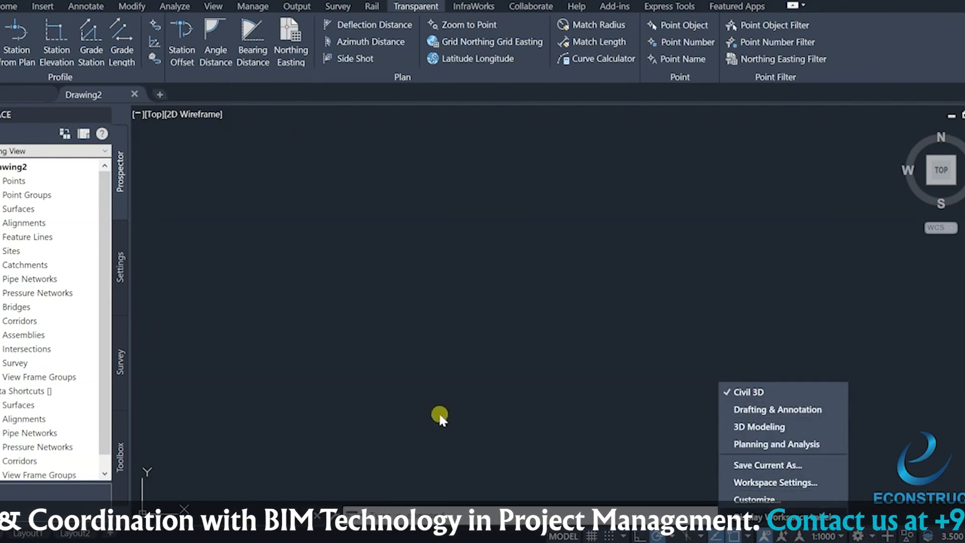
{"action": "left_click", "coordinate": [274, 1]}
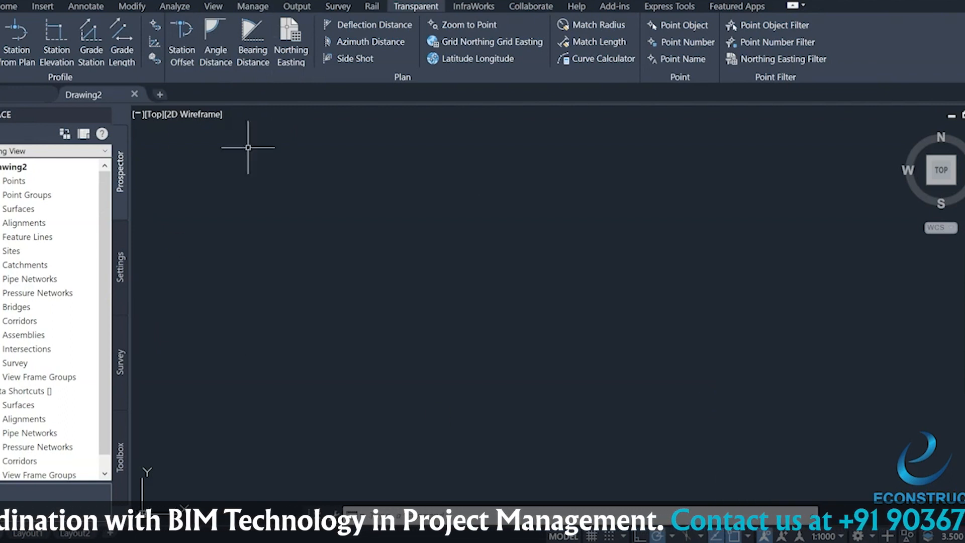
Step: Turn off the Workspace item in the Quick Access Toolbar
{"action": "left_click", "coordinate": [155, 1]}
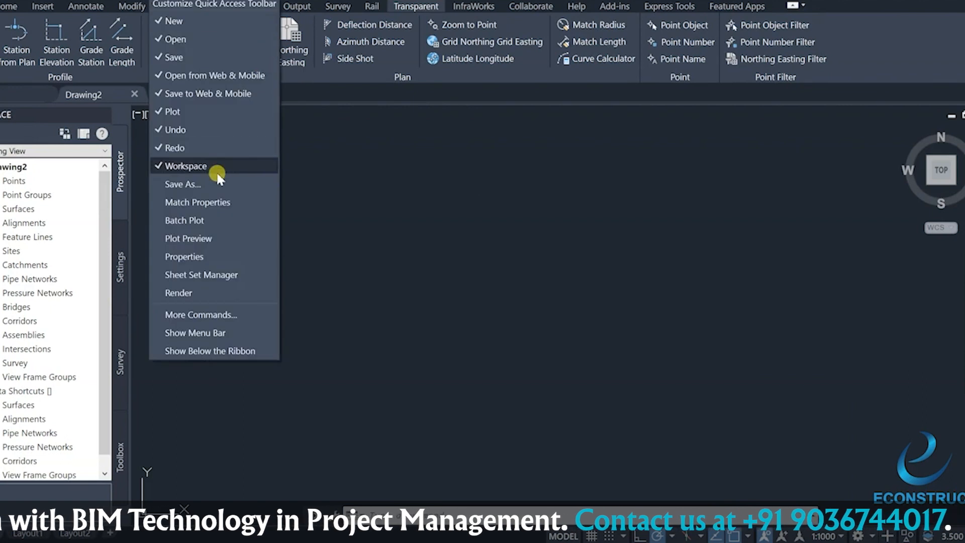
{"action": "left_click", "coordinate": [194, 165]}
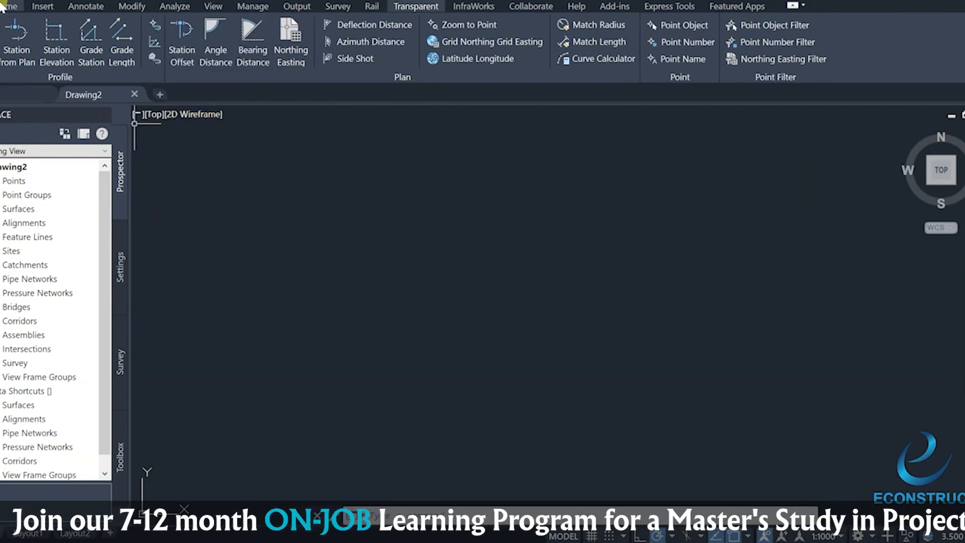
Step: Examine the Home, Insert, Annotate and Modify tools, including the additional Draw and Design commands
{"action": "left_click", "coordinate": [3, 5]}
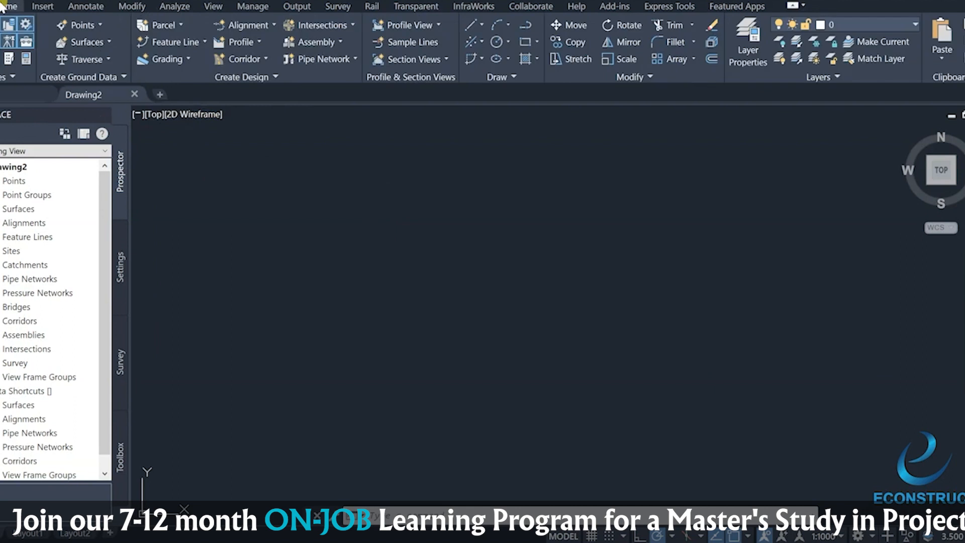
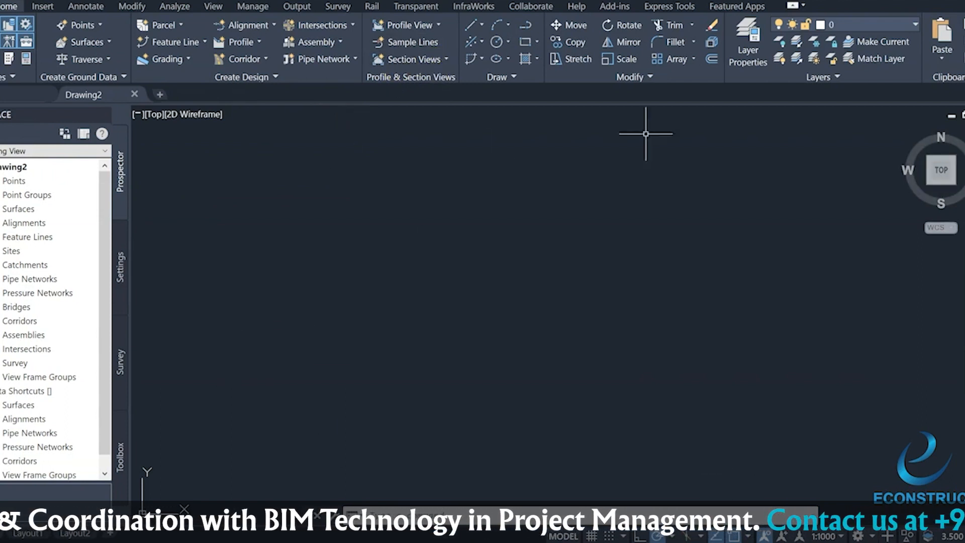
{"action": "left_click", "coordinate": [503, 76]}
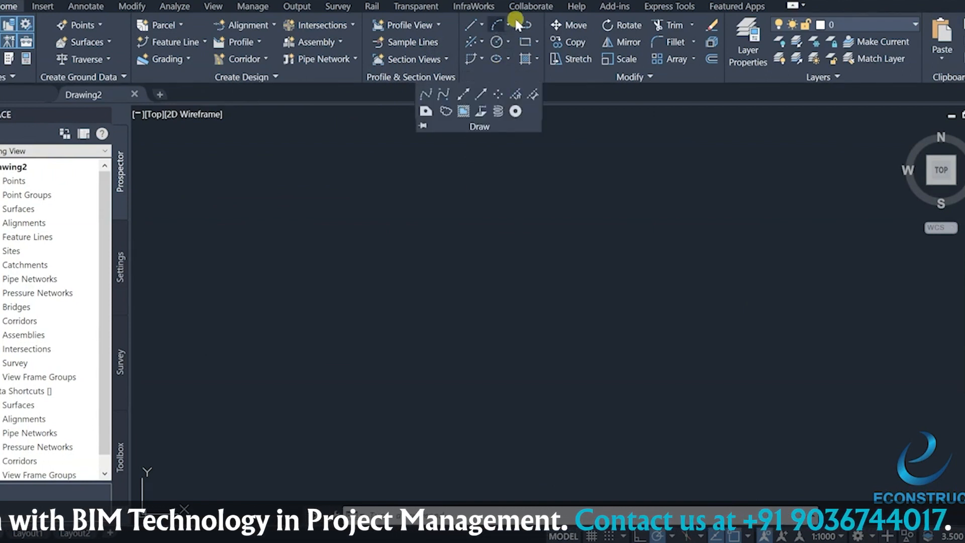
{"action": "left_click", "coordinate": [622, 196]}
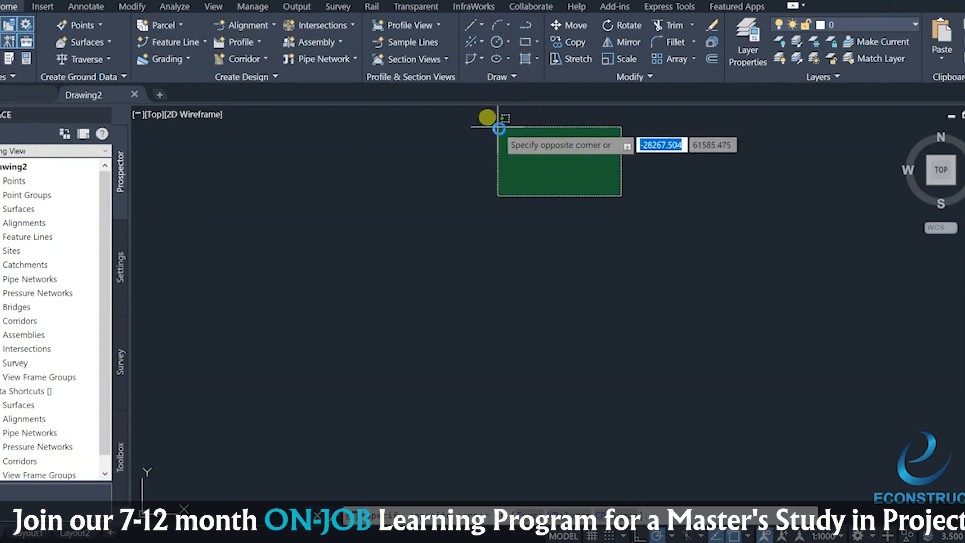
{"action": "key", "text": "Escape"}
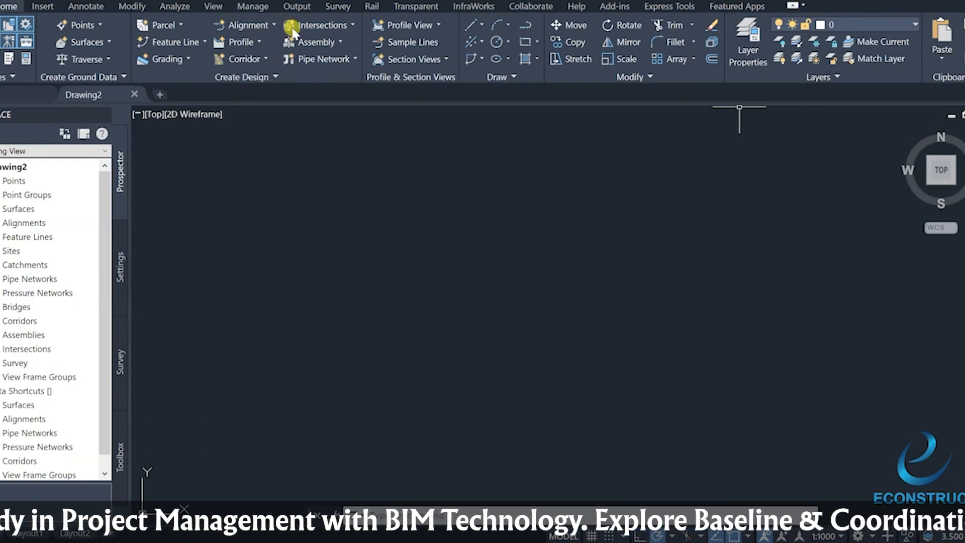
{"action": "left_click", "coordinate": [43, 7]}
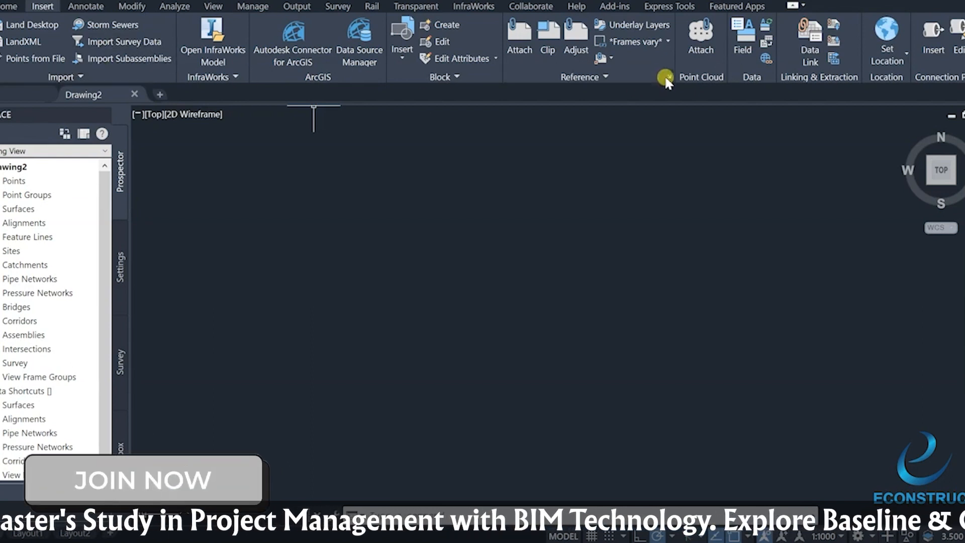
{"action": "left_click", "coordinate": [92, 7]}
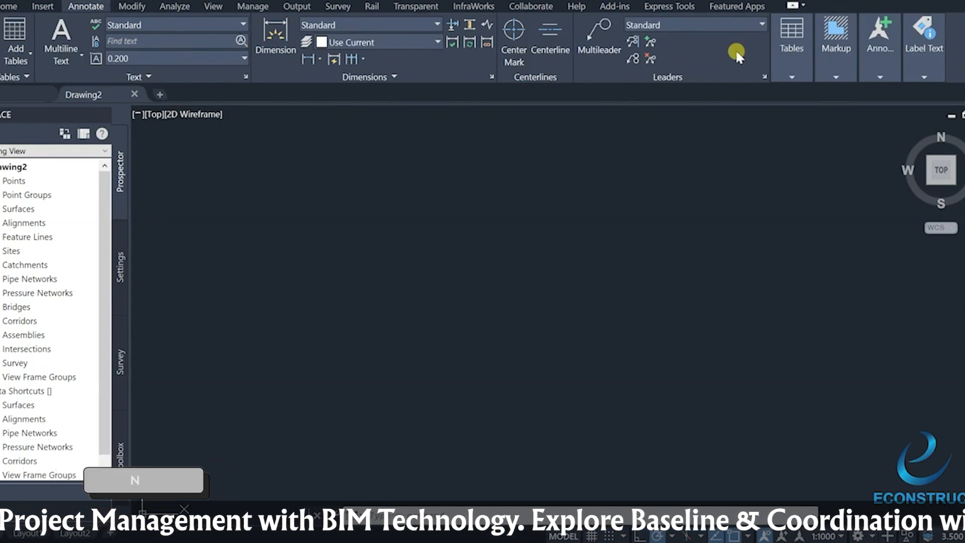
{"action": "left_click", "coordinate": [133, 7]}
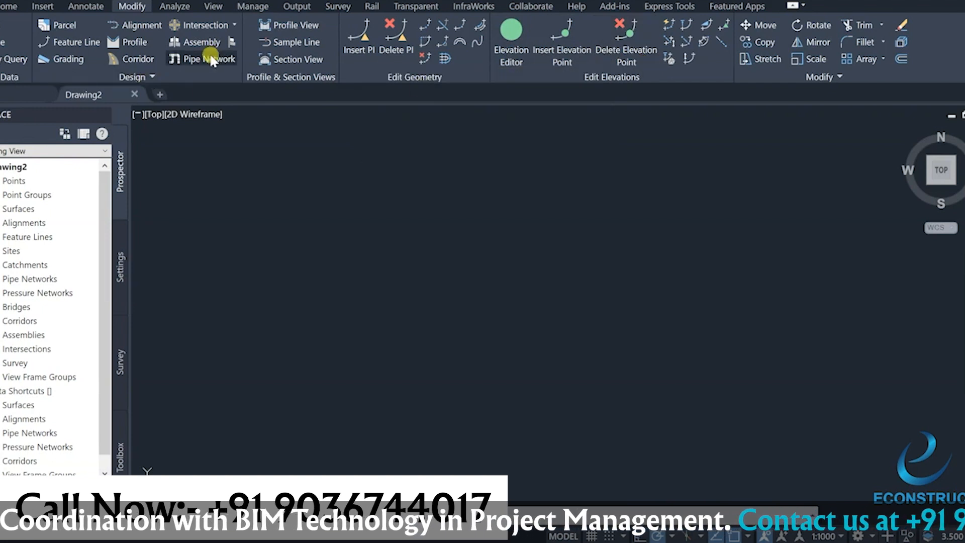
{"action": "left_click", "coordinate": [126, 74]}
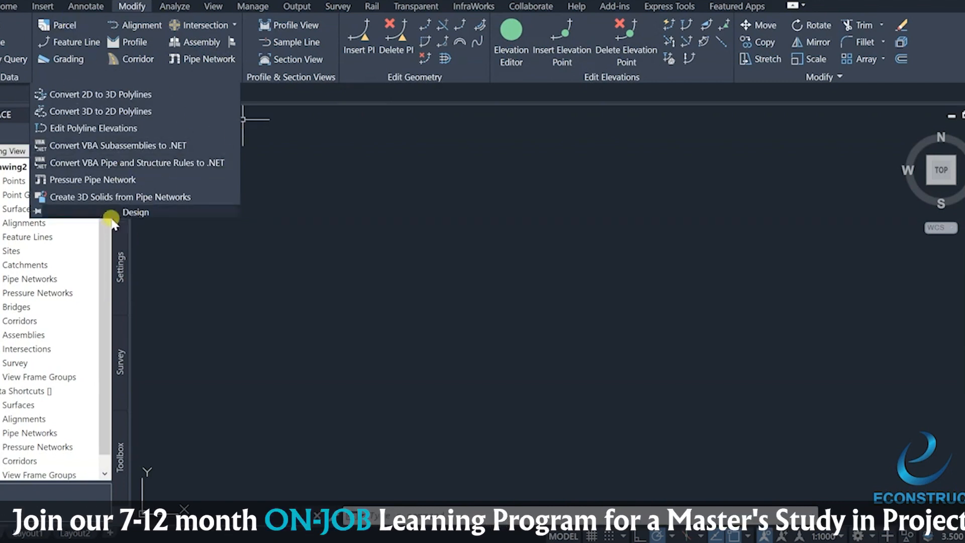
{"action": "left_click", "coordinate": [151, 210]}
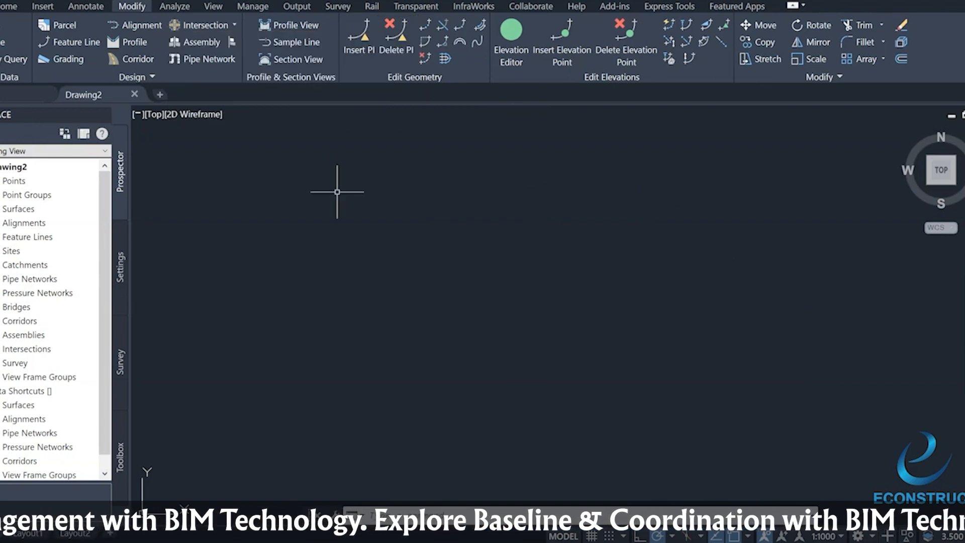
{"action": "left_click", "coordinate": [8, 7]}
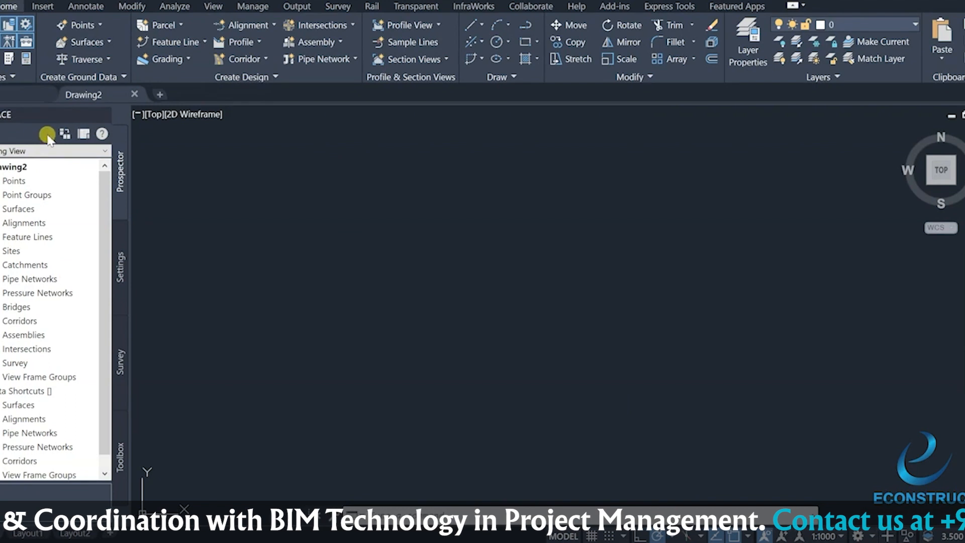
Step: Hide the Toolspace and restore it, toggling its visibility twice
{"action": "left_click", "coordinate": [1, 41]}
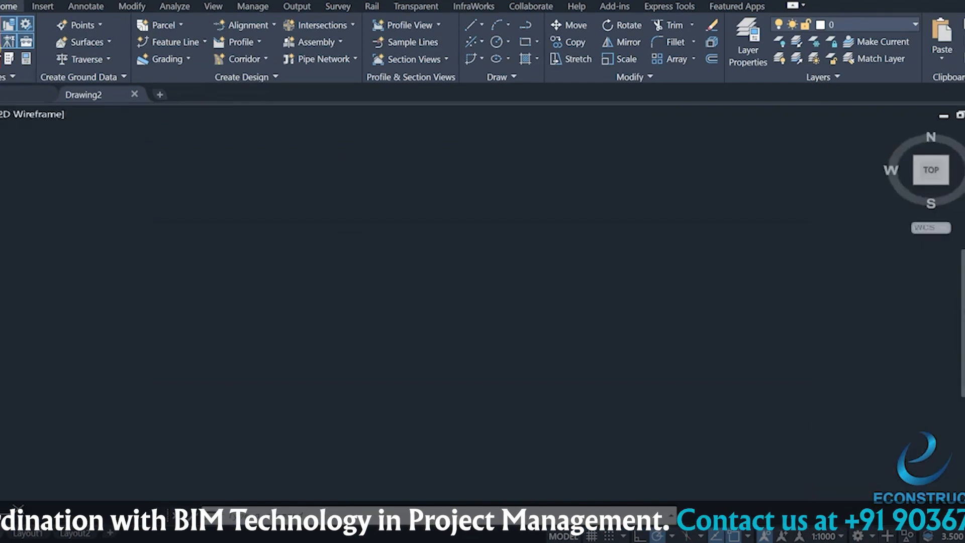
{"action": "left_click", "coordinate": [1, 41]}
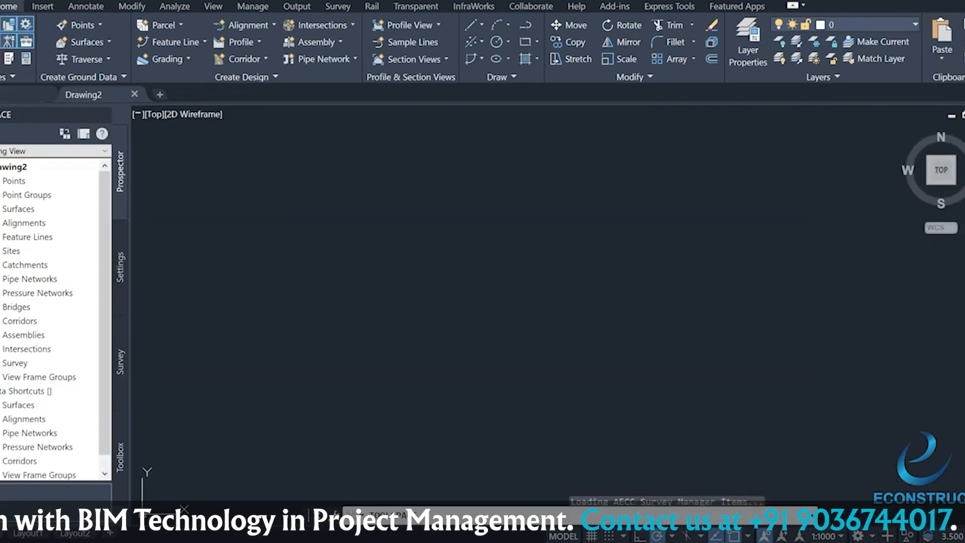
{"action": "left_click", "coordinate": [1, 41]}
{"action": "left_click", "coordinate": [1, 42]}
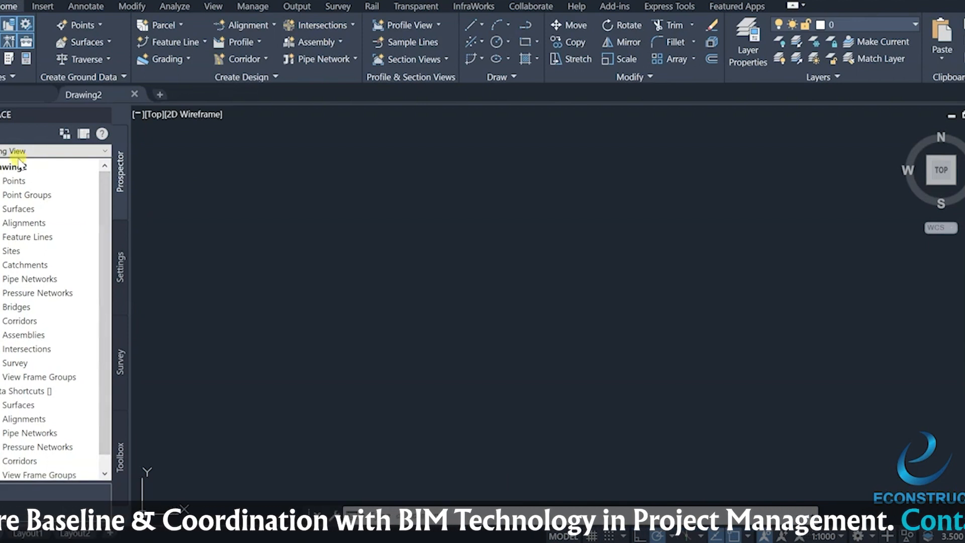
Step: Examine the Prospector's view options and the Alignments, Pipe Networks and Assemblies collections, and switch the Toolspace to its Settings tree
{"action": "left_click", "coordinate": [105, 151]}
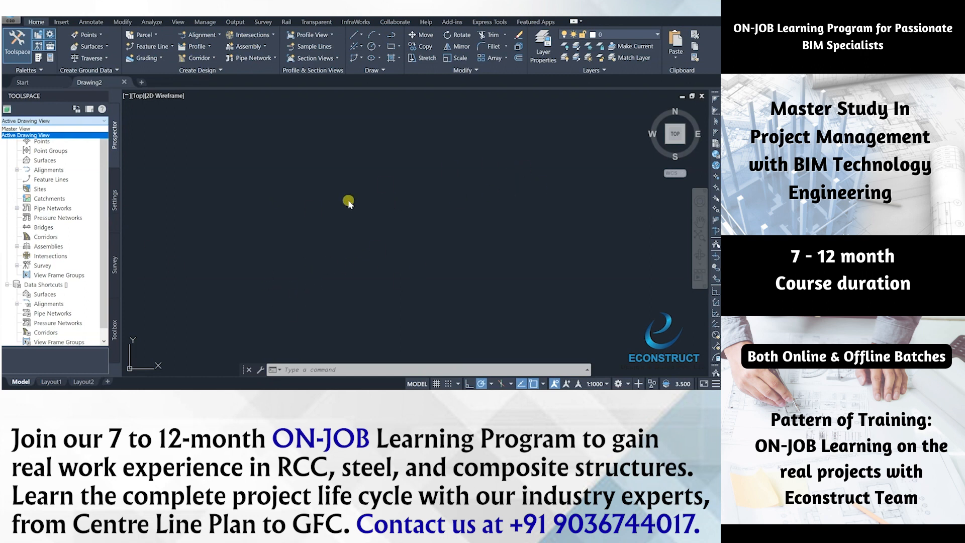
{"action": "left_click", "coordinate": [10, 135]}
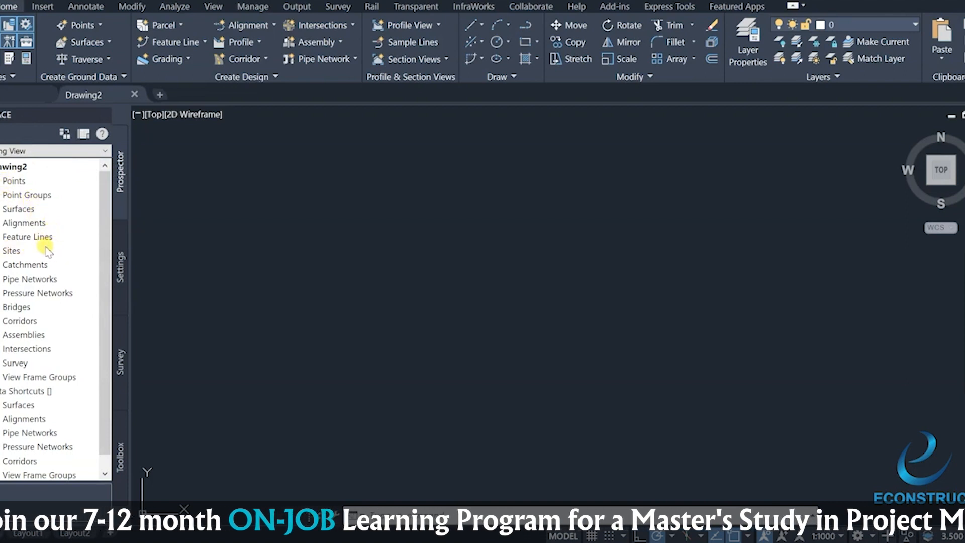
{"action": "scroll", "coordinate": [46, 251], "scroll_direction": "down", "scroll_amount": 1}
{"action": "left_click", "coordinate": [0, 377]}
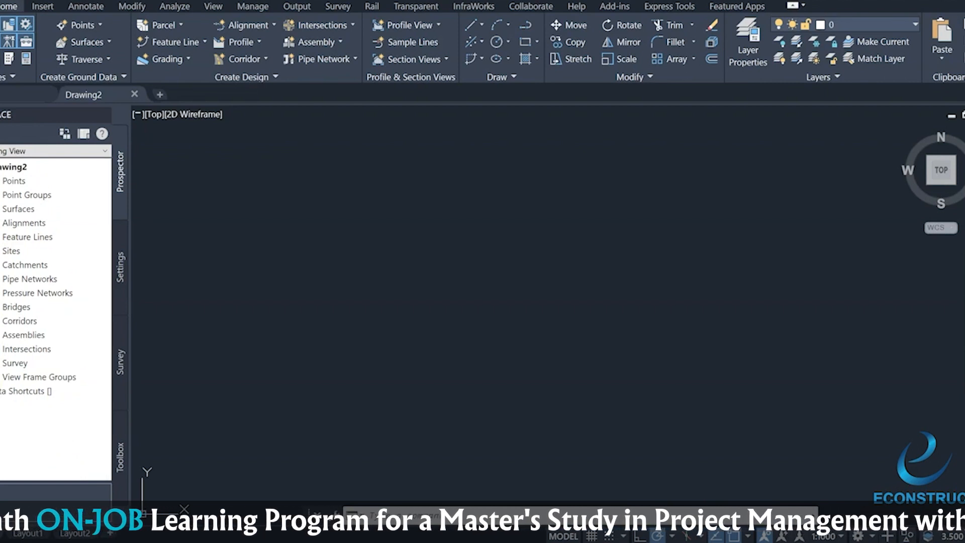
{"action": "left_click", "coordinate": [0, 223]}
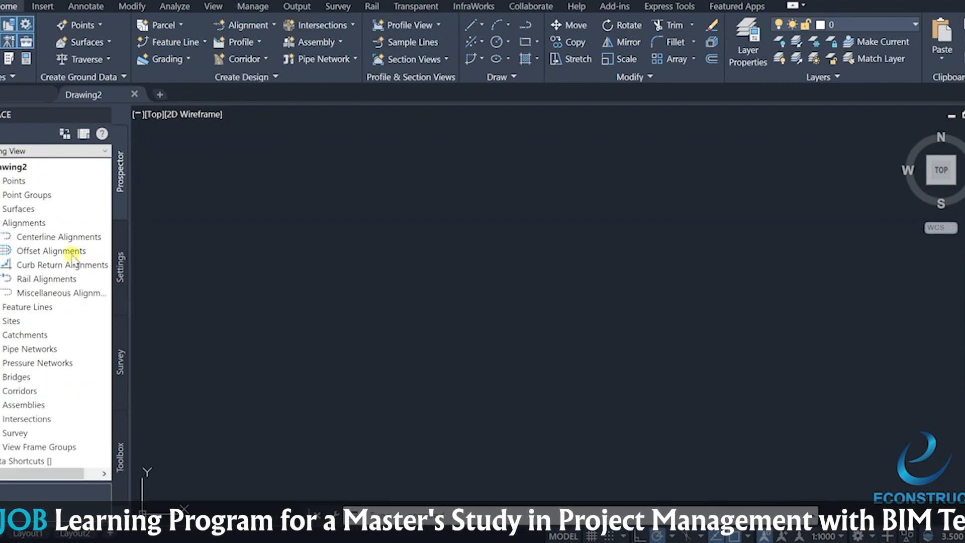
{"action": "left_click", "coordinate": [0, 223]}
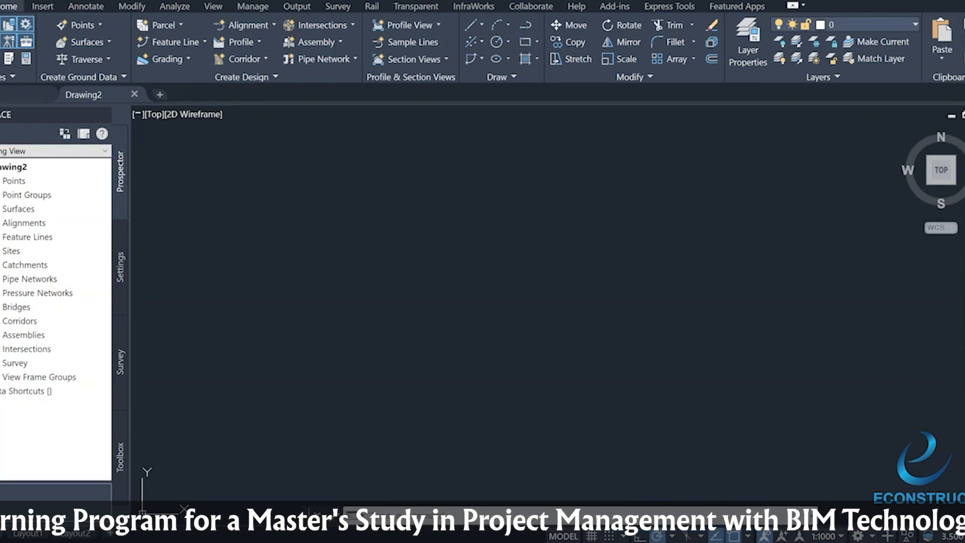
{"action": "left_click", "coordinate": [0, 279]}
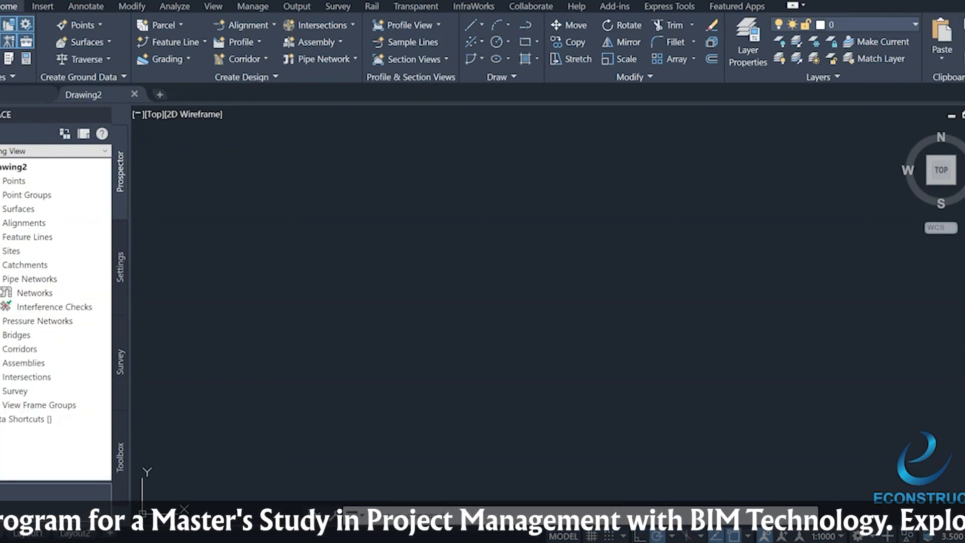
{"action": "left_click", "coordinate": [0, 363]}
{"action": "left_click", "coordinate": [0, 363]}
{"action": "left_click", "coordinate": [0, 278]}
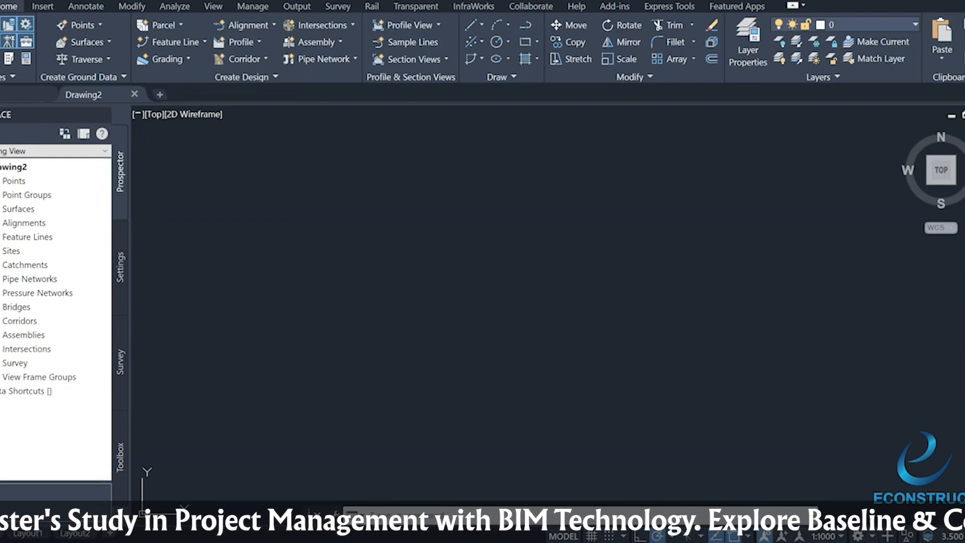
{"action": "left_click", "coordinate": [120, 267]}
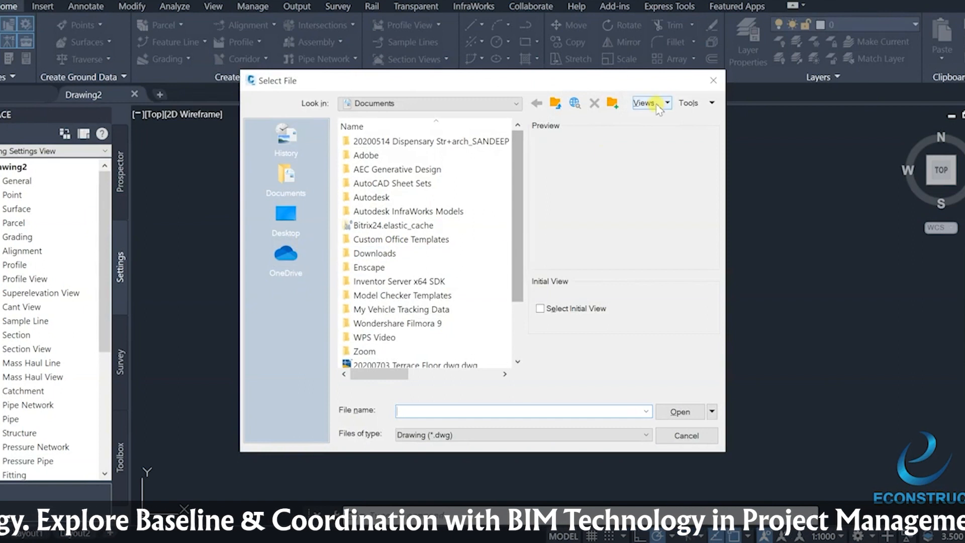
Step: Open the drawing 02_04_Toolspace.dwg from the Ch02 folder of CIVIL 3D FILES on the D: drive
{"action": "left_click", "coordinate": [516, 103]}
{"action": "left_click", "coordinate": [378, 186]}
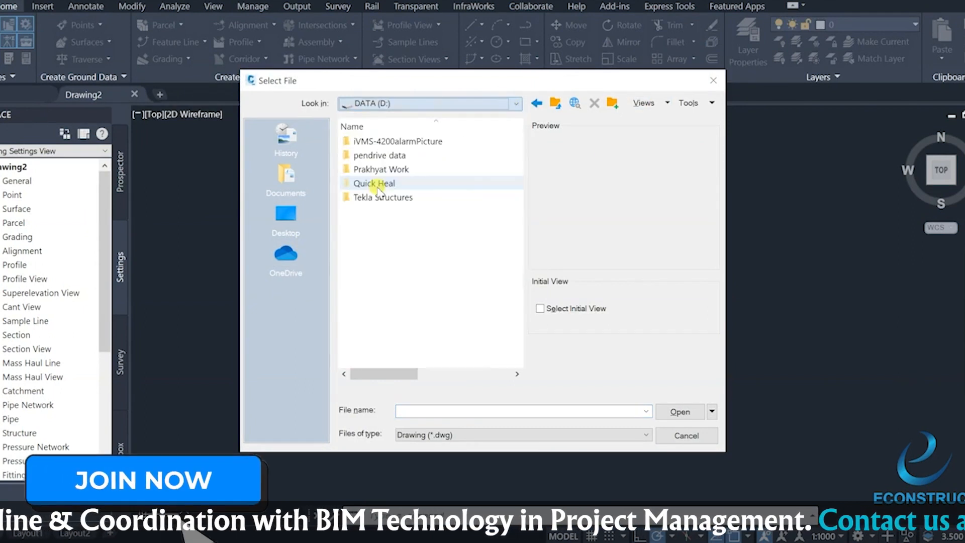
{"action": "double_click", "coordinate": [386, 169]}
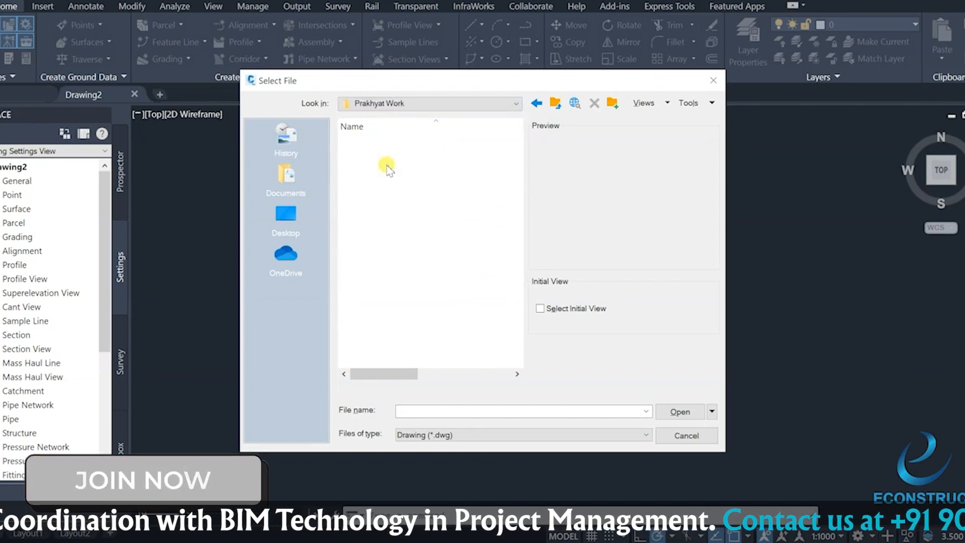
{"action": "double_click", "coordinate": [386, 162]}
{"action": "double_click", "coordinate": [388, 141]}
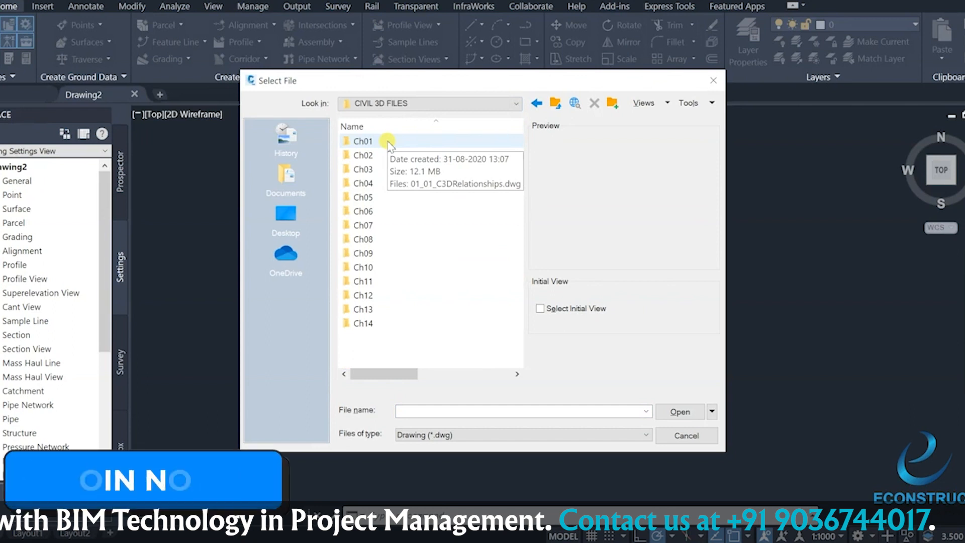
{"action": "double_click", "coordinate": [388, 155]}
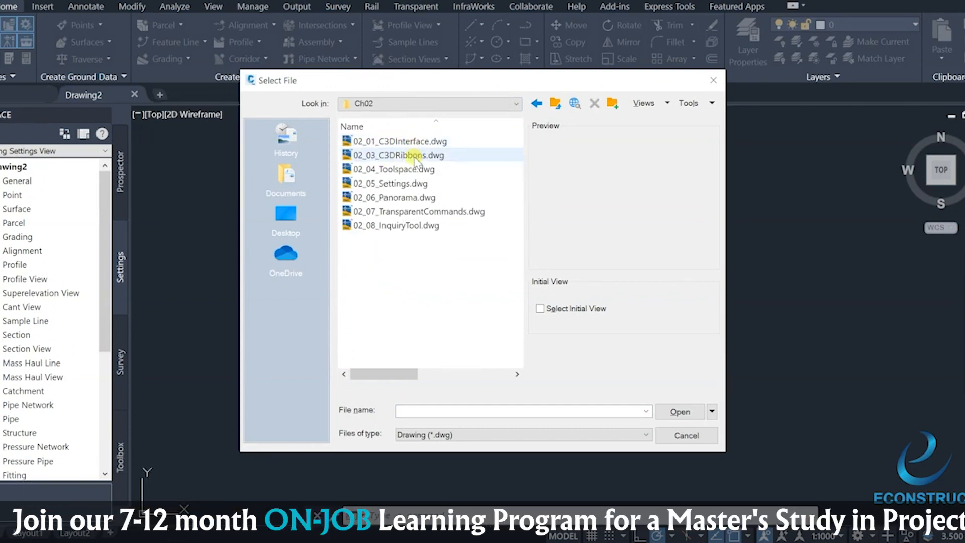
{"action": "left_click", "coordinate": [408, 169]}
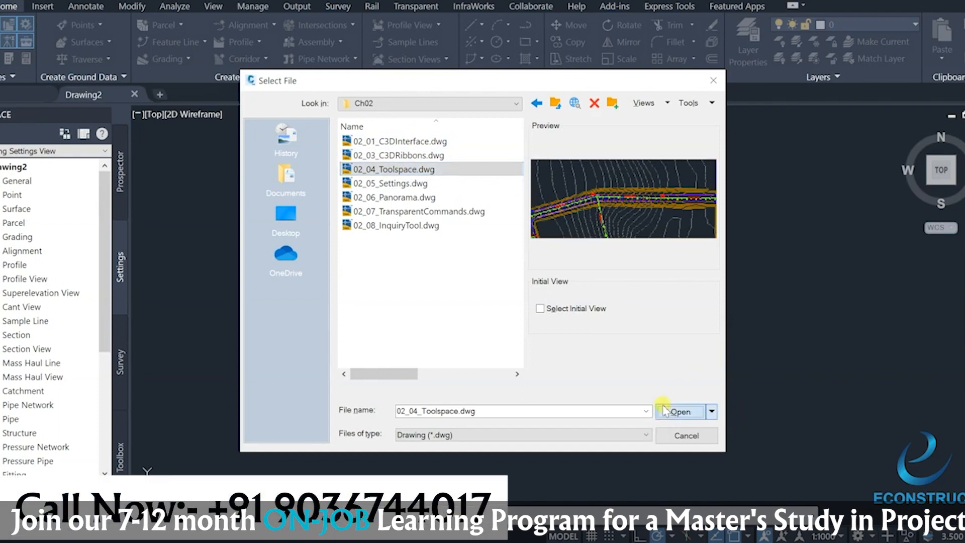
{"action": "left_click", "coordinate": [674, 412]}
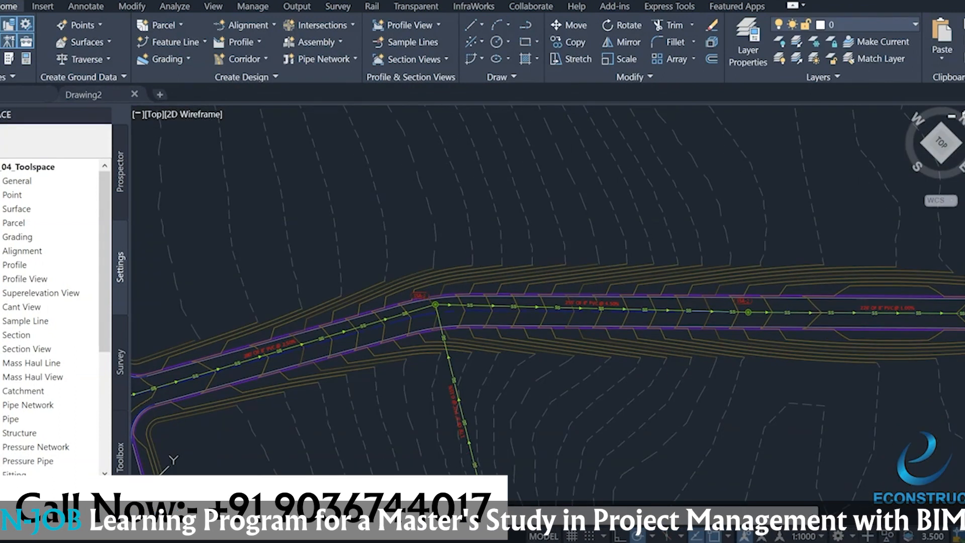
Step: Examine the road corridors, pipe network and surface contours in the site plan, both overall and in close detail
{"action": "scroll", "coordinate": [478, 269], "scroll_direction": "down", "scroll_amount": 11}
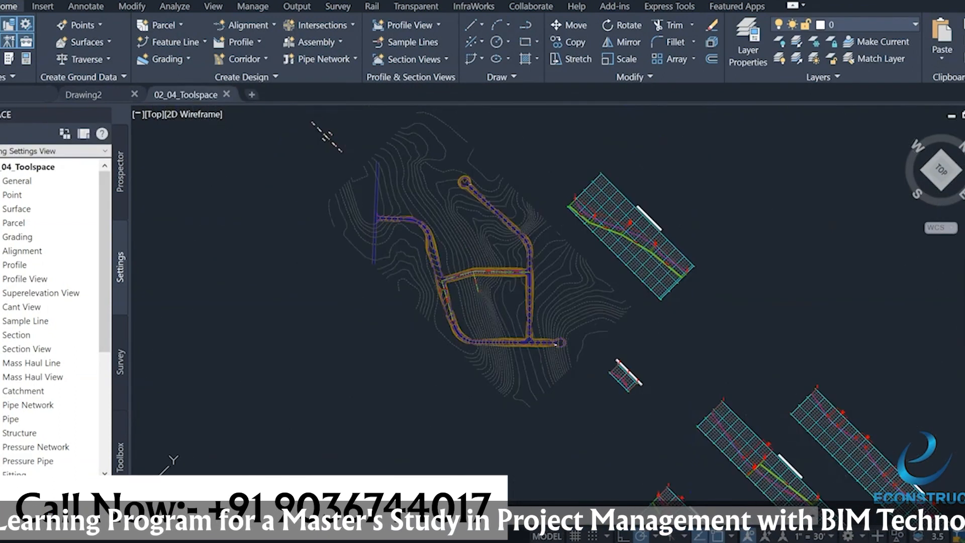
{"action": "scroll", "coordinate": [478, 265], "scroll_direction": "up", "scroll_amount": 6}
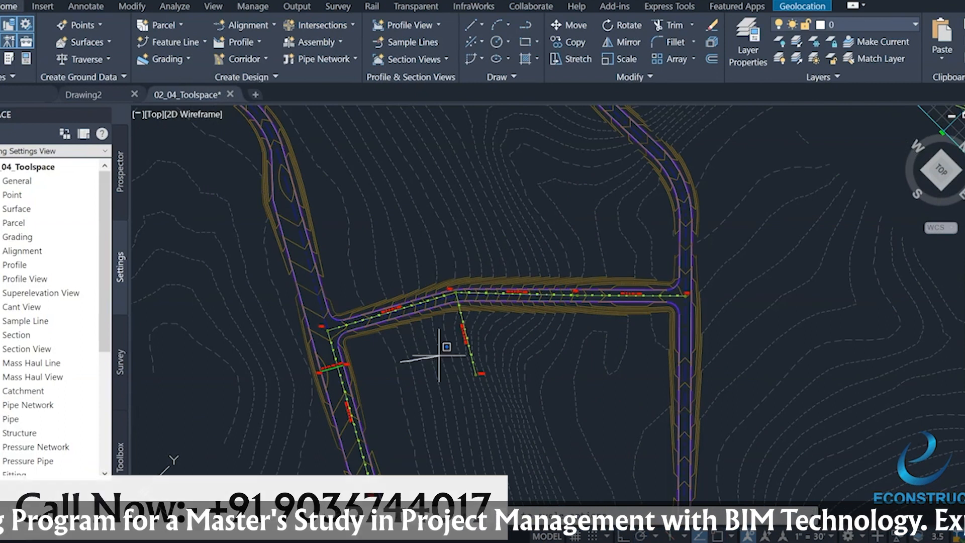
{"action": "left_click_drag", "start_coordinate": [405, 366], "coordinate": [412, 373]}
{"action": "middle_click_drag", "start_coordinate": [414, 374], "coordinate": [431, 365]}
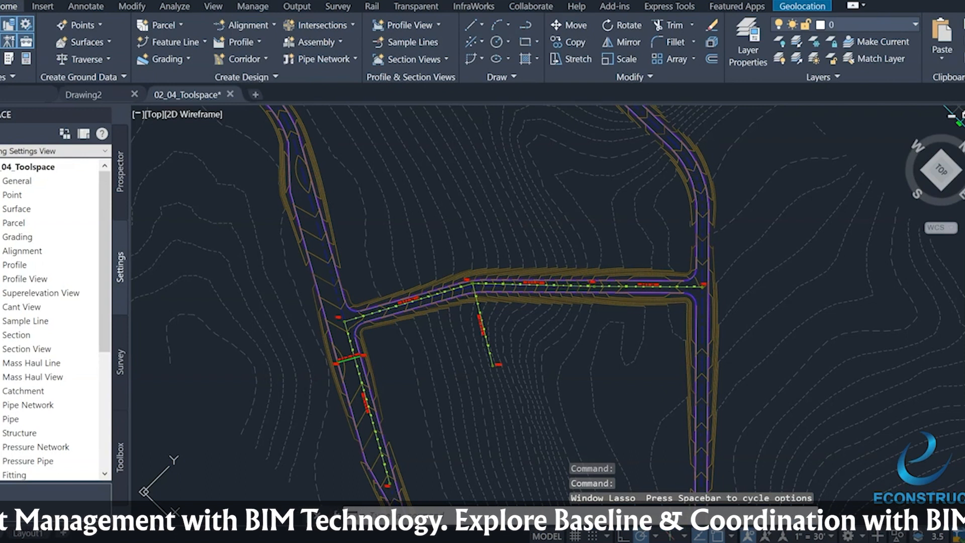
{"action": "middle_click_drag", "start_coordinate": [477, 226], "coordinate": [483, 242], "text": "shift"}
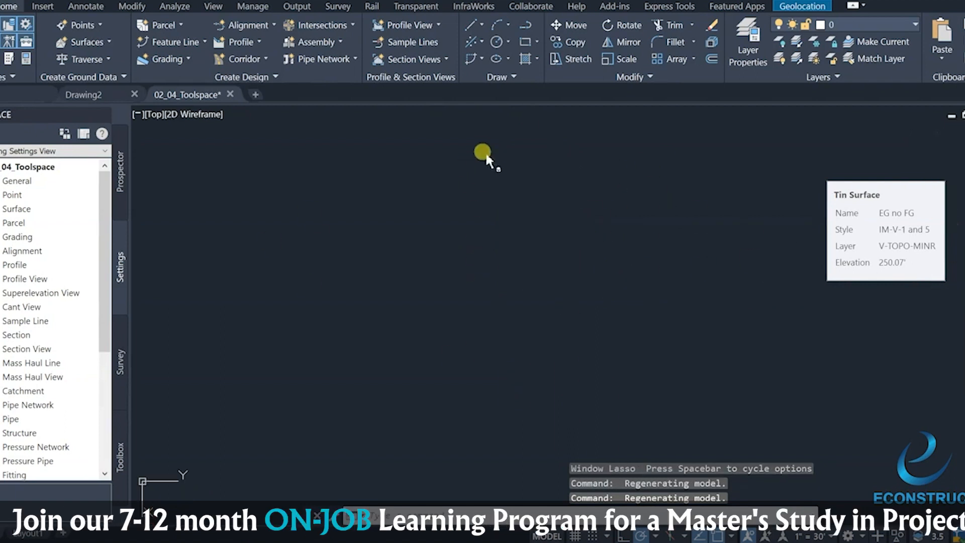
{"action": "scroll", "coordinate": [541, 187], "scroll_direction": "up", "scroll_amount": 8}
{"action": "scroll", "coordinate": [542, 187], "scroll_direction": "down", "scroll_amount": 3}
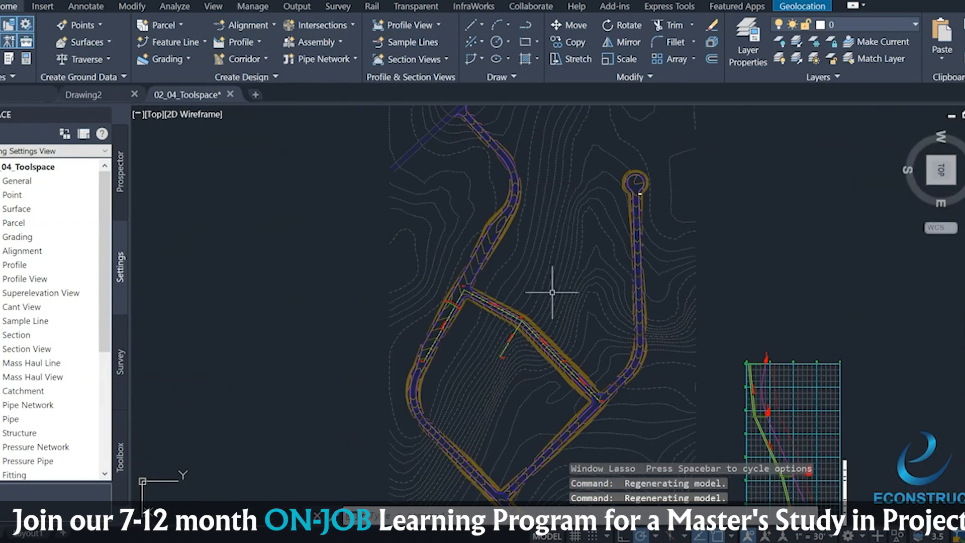
{"action": "middle_click_drag", "start_coordinate": [437, 394], "coordinate": [411, 263]}
{"action": "scroll", "coordinate": [483, 395], "scroll_direction": "up", "scroll_amount": 8}
{"action": "scroll", "coordinate": [528, 418], "scroll_direction": "down", "scroll_amount": 2}
{"action": "middle_click_drag", "start_coordinate": [528, 418], "coordinate": [498, 394]}
{"action": "scroll", "coordinate": [546, 445], "scroll_direction": "up", "scroll_amount": 2}
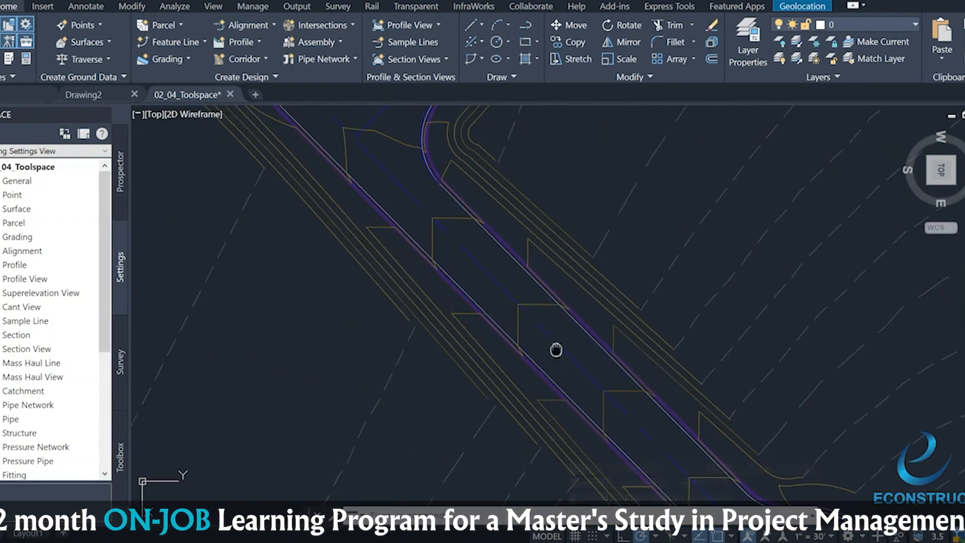
{"action": "middle_click_drag", "start_coordinate": [556, 349], "coordinate": [430, 178]}
{"action": "scroll", "coordinate": [584, 433], "scroll_direction": "up", "scroll_amount": 10}
{"action": "scroll", "coordinate": [548, 375], "scroll_direction": "down", "scroll_amount": 6}
Step: Inspect the profile view of the Sanitary-Align alignment beside the site plan
{"action": "scroll", "coordinate": [447, 229], "scroll_direction": "down", "scroll_amount": 12}
{"action": "middle_click_drag", "start_coordinate": [449, 229], "coordinate": [455, 337]}
{"action": "scroll", "coordinate": [603, 303], "scroll_direction": "up", "scroll_amount": 8}
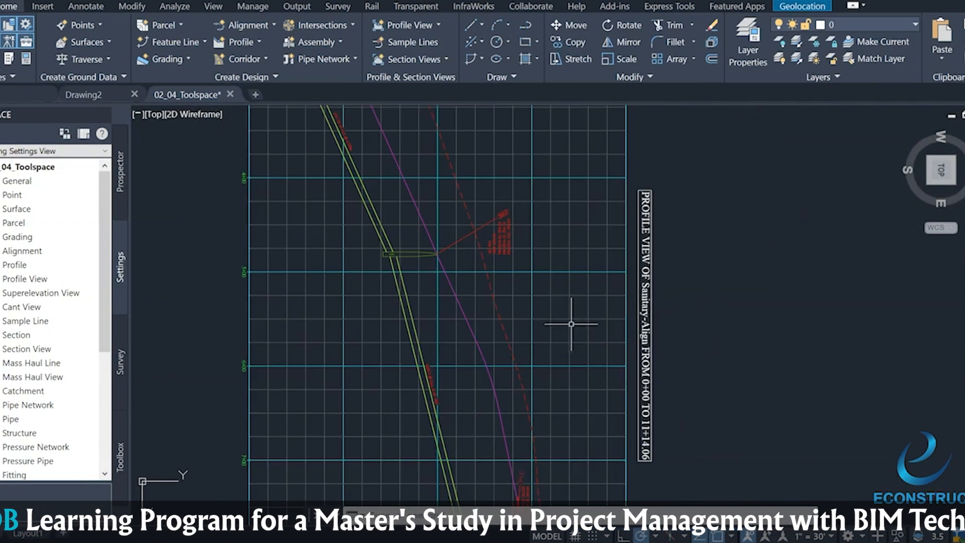
{"action": "middle_click_drag", "start_coordinate": [625, 345], "coordinate": [578, 281]}
{"action": "scroll", "coordinate": [558, 219], "scroll_direction": "down", "scroll_amount": 8}
{"action": "middle_click_drag", "start_coordinate": [558, 220], "coordinate": [564, 212]}
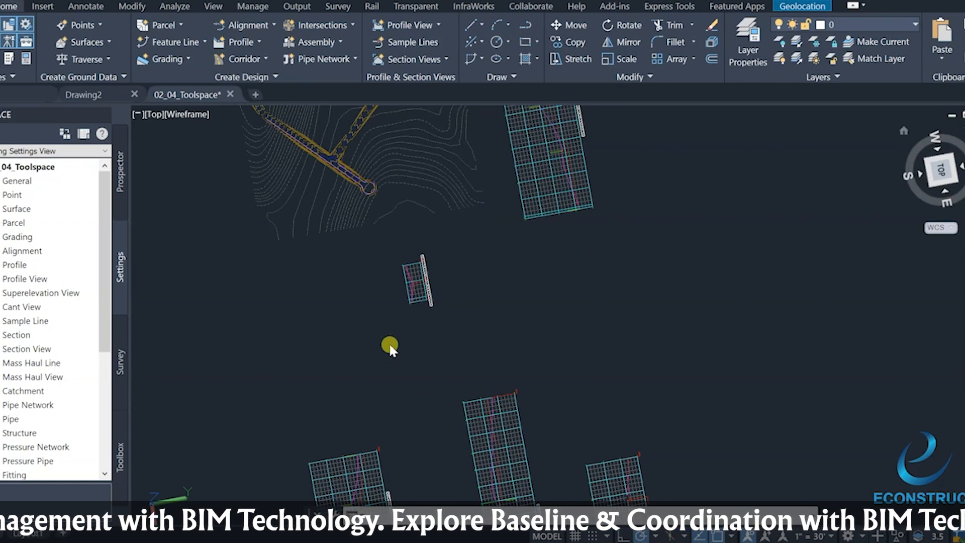
Step: Inspect the small Osceola_CulDeSac profile view, including its title, grid and elevation labels
{"action": "scroll", "coordinate": [478, 349], "scroll_direction": "up", "scroll_amount": 10}
{"action": "scroll", "coordinate": [440, 358], "scroll_direction": "down", "scroll_amount": 4}
{"action": "mouse_move", "coordinate": [402, 361]}
{"action": "middle_mouse_down"}
{"action": "mouse_move", "coordinate": [420, 347]}
{"action": "mouse_move", "coordinate": [164, 454]}
{"action": "middle_mouse_up"}
{"action": "scroll", "coordinate": [322, 406], "scroll_direction": "down", "scroll_amount": 4}
{"action": "scroll", "coordinate": [542, 388], "scroll_direction": "up", "scroll_amount": 6}
{"action": "scroll", "coordinate": [282, 347], "scroll_direction": "up", "scroll_amount": 6}
{"action": "middle_click_drag", "start_coordinate": [269, 297], "coordinate": [349, 447]}
{"action": "scroll", "coordinate": [338, 263], "scroll_direction": "down", "scroll_amount": 2}
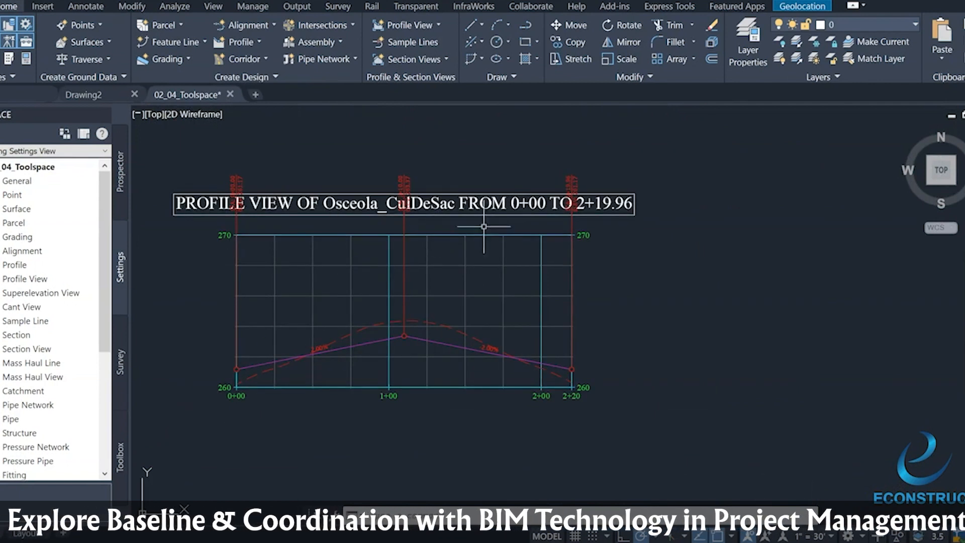
{"action": "scroll", "coordinate": [487, 226], "scroll_direction": "down", "scroll_amount": 3}
{"action": "scroll", "coordinate": [322, 244], "scroll_direction": "up", "scroll_amount": 8}
{"action": "scroll", "coordinate": [321, 244], "scroll_direction": "down", "scroll_amount": 4}
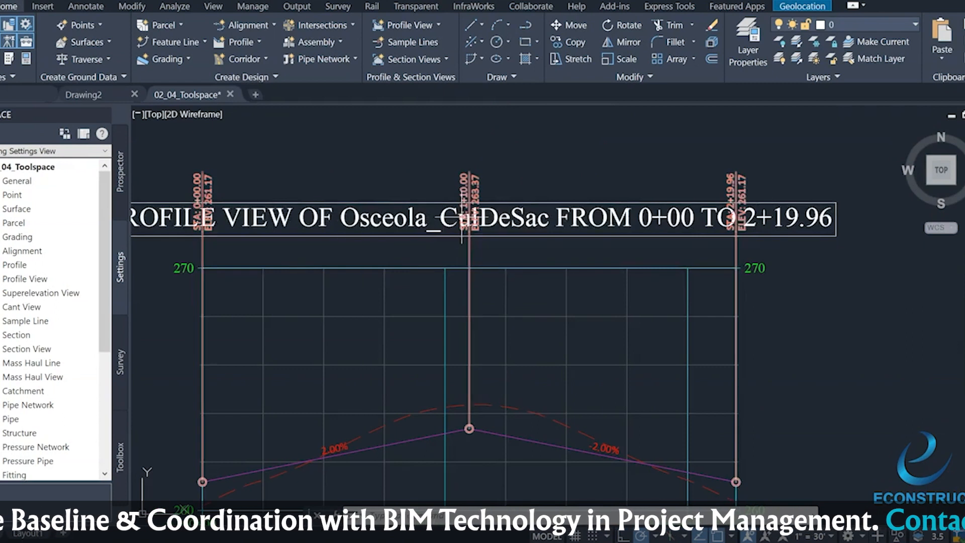
{"action": "scroll", "coordinate": [465, 241], "scroll_direction": "down", "scroll_amount": 3}
{"action": "scroll", "coordinate": [467, 260], "scroll_direction": "down", "scroll_amount": 5}
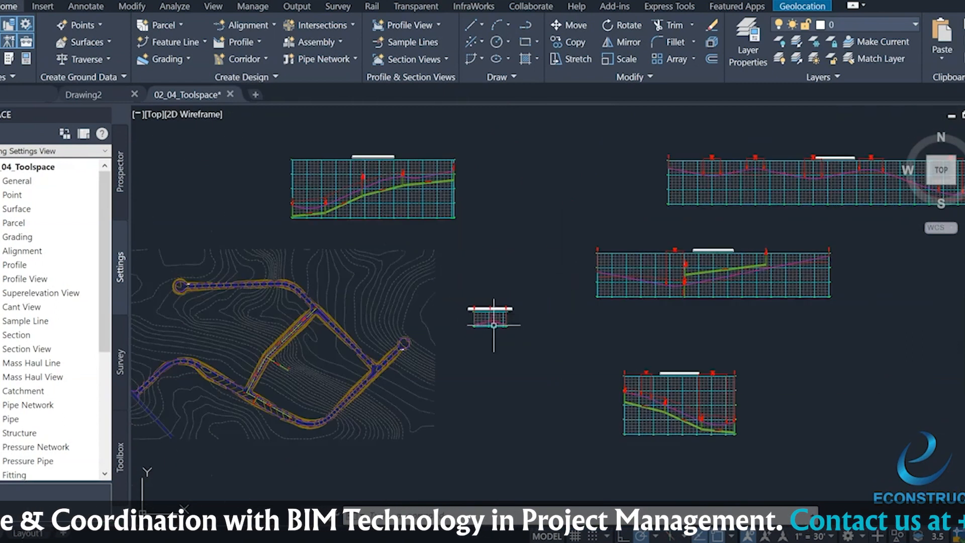
Step: Examine the titles and profile lines of the Omega Way and Osceola Road profile views
{"action": "scroll", "coordinate": [492, 319], "scroll_direction": "up", "scroll_amount": 6}
{"action": "scroll", "coordinate": [570, 263], "scroll_direction": "up", "scroll_amount": 3}
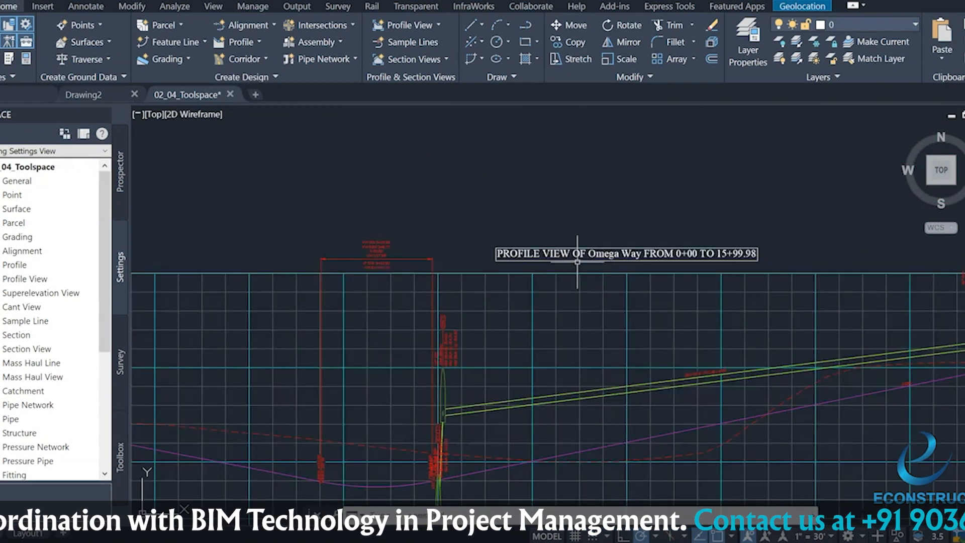
{"action": "scroll", "coordinate": [605, 262], "scroll_direction": "down", "scroll_amount": 7}
{"action": "scroll", "coordinate": [605, 263], "scroll_direction": "up", "scroll_amount": 7}
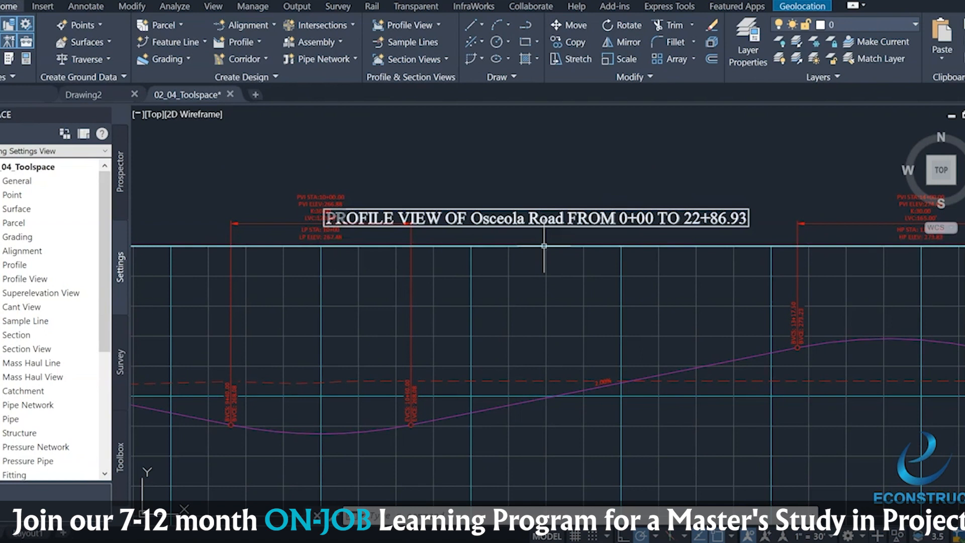
{"action": "scroll", "coordinate": [553, 263], "scroll_direction": "down", "scroll_amount": 4}
{"action": "scroll", "coordinate": [578, 256], "scroll_direction": "up", "scroll_amount": 4}
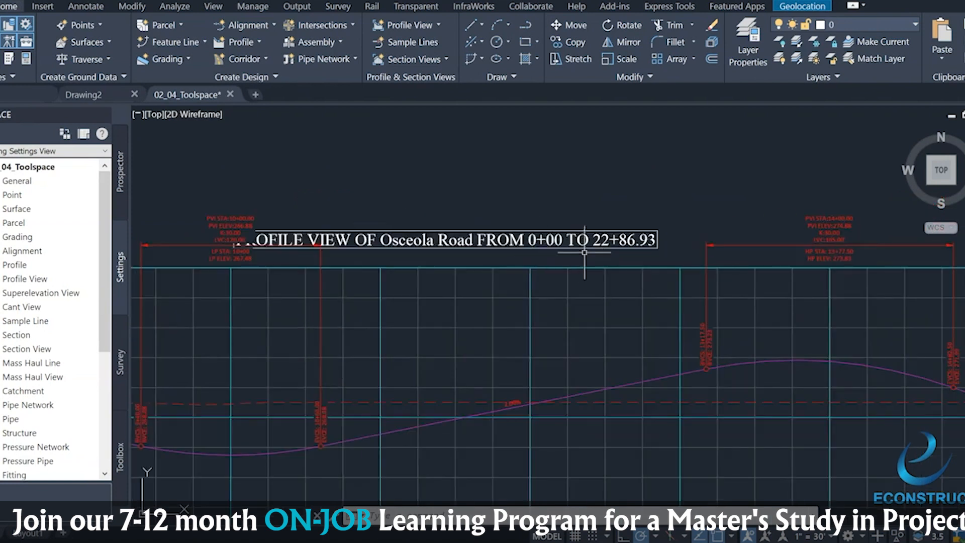
{"action": "scroll", "coordinate": [585, 252], "scroll_direction": "down", "scroll_amount": 8}
Step: Examine the title and grid of the Alpha Lane profile view
{"action": "middle_click_drag", "start_coordinate": [590, 340], "coordinate": [575, 194]}
{"action": "middle_click_drag", "start_coordinate": [513, 334], "coordinate": [571, 194]}
{"action": "scroll", "coordinate": [367, 337], "scroll_direction": "up", "scroll_amount": 4}
{"action": "middle_click_drag", "start_coordinate": [386, 390], "coordinate": [386, 387]}
{"action": "scroll", "coordinate": [387, 388], "scroll_direction": "up", "scroll_amount": 6}
{"action": "middle_click_drag", "start_coordinate": [352, 179], "coordinate": [394, 263]}
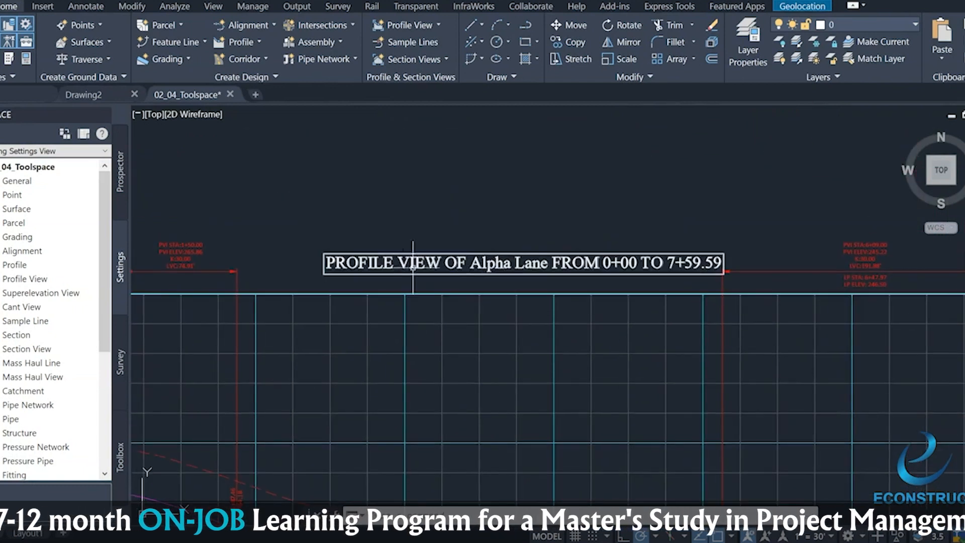
{"action": "scroll", "coordinate": [573, 292], "scroll_direction": "down", "scroll_amount": 8}
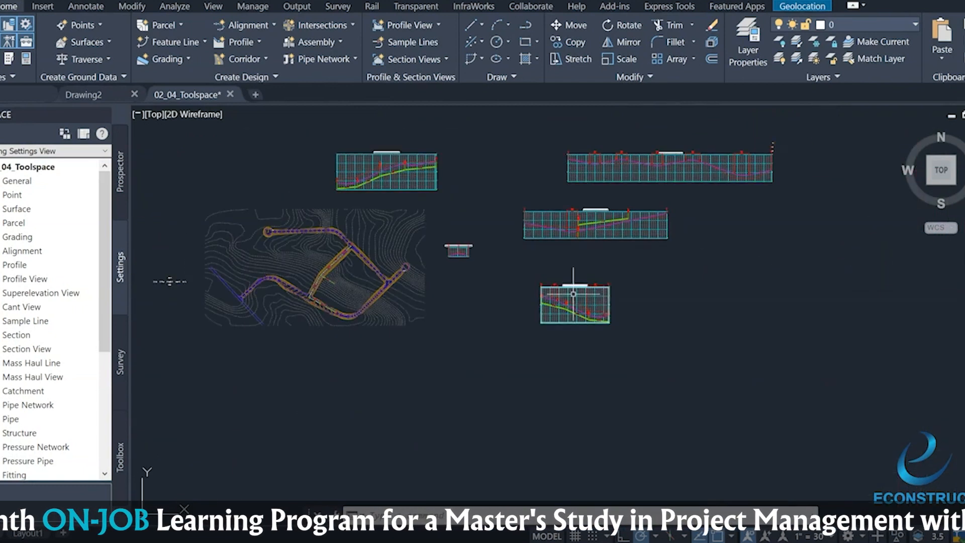
Step: Return to the site plan and select the ground surface by one of its contours
{"action": "scroll", "coordinate": [322, 236], "scroll_direction": "up", "scroll_amount": 5}
{"action": "middle_click_drag", "start_coordinate": [333, 355], "coordinate": [451, 282]}
{"action": "scroll", "coordinate": [368, 315], "scroll_direction": "up", "scroll_amount": 5}
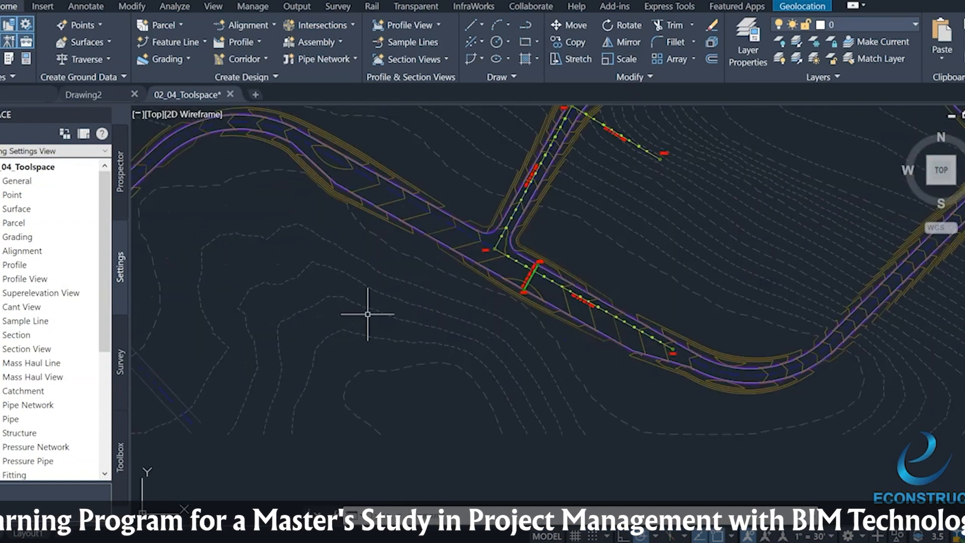
{"action": "scroll", "coordinate": [367, 314], "scroll_direction": "down", "scroll_amount": 3}
{"action": "middle_click_drag", "start_coordinate": [385, 308], "coordinate": [376, 424]}
{"action": "left_click", "coordinate": [389, 241]}
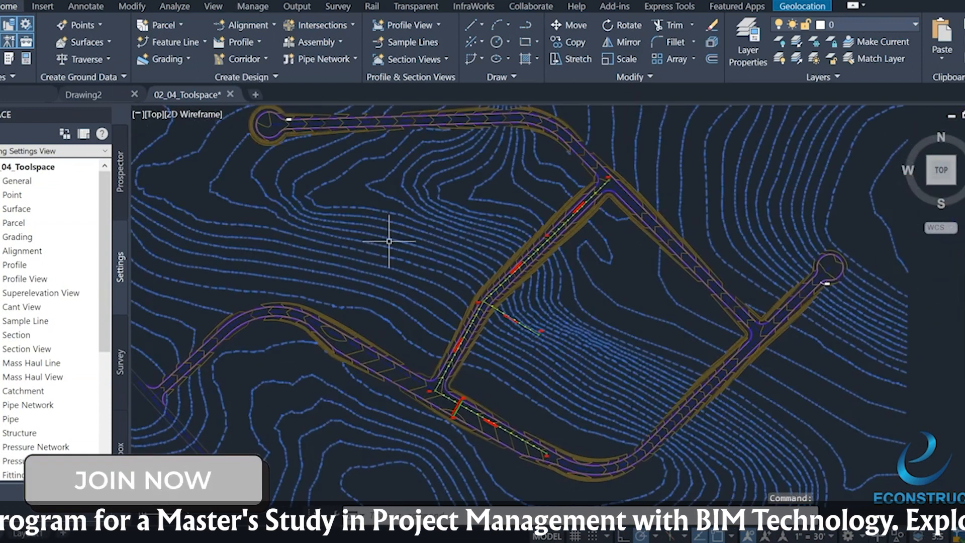
Step: Examine the ground contours and road corridors across the site plan, including the curved road and the sewer run
{"action": "scroll", "coordinate": [389, 242], "scroll_direction": "down", "scroll_amount": 6}
{"action": "scroll", "coordinate": [389, 247], "scroll_direction": "up", "scroll_amount": 6}
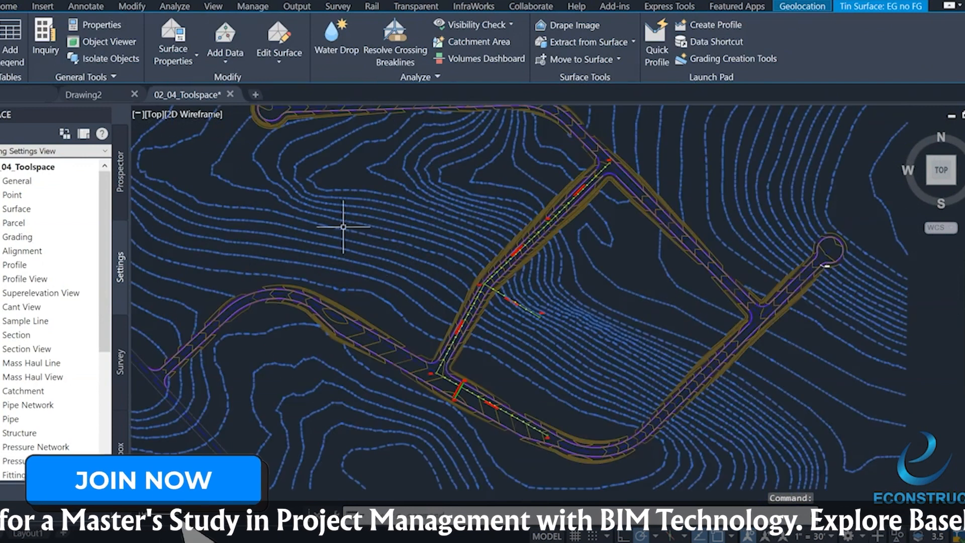
{"action": "scroll", "coordinate": [350, 232], "scroll_direction": "down", "scroll_amount": 2}
{"action": "middle_click_drag", "start_coordinate": [353, 234], "coordinate": [413, 307]}
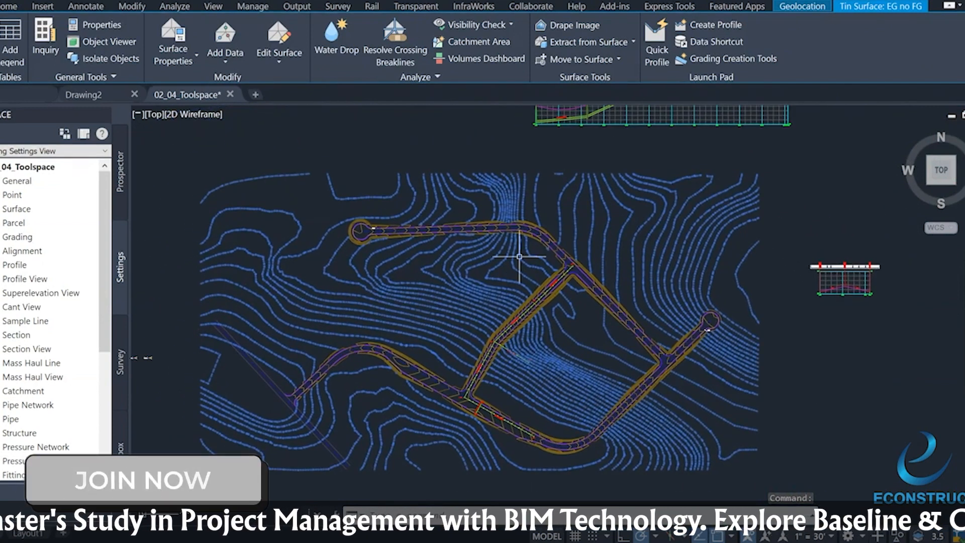
{"action": "scroll", "coordinate": [565, 209], "scroll_direction": "up", "scroll_amount": 8}
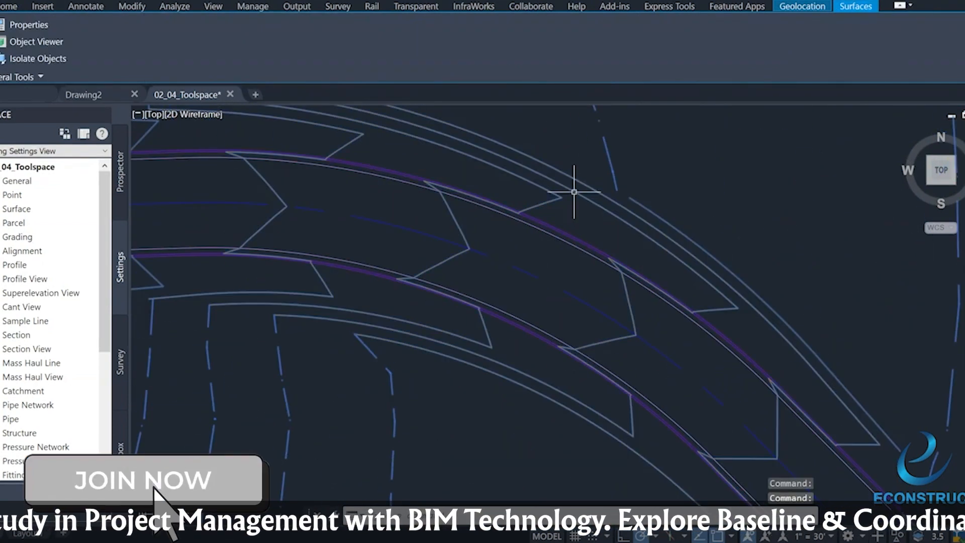
{"action": "scroll", "coordinate": [573, 194], "scroll_direction": "down", "scroll_amount": 8}
{"action": "middle_click_drag", "start_coordinate": [552, 221], "coordinate": [434, 138]}
{"action": "scroll", "coordinate": [505, 272], "scroll_direction": "up", "scroll_amount": 8}
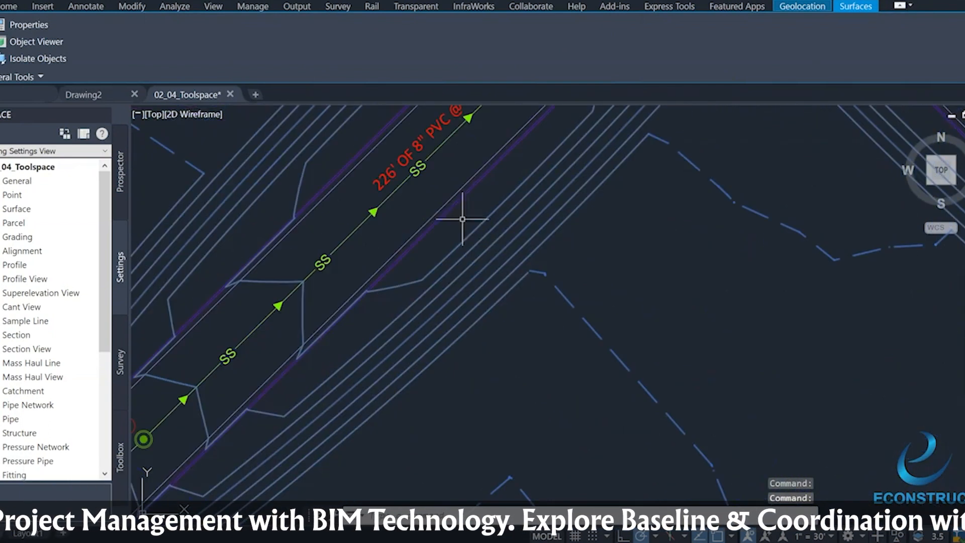
Step: Select the Osceola Road surface and the pavement edge linework beside the sewer pipe to identify them, and clear each selection
{"action": "left_click", "coordinate": [383, 275]}
{"action": "key", "text": "Escape"}
{"action": "left_click", "coordinate": [418, 309]}
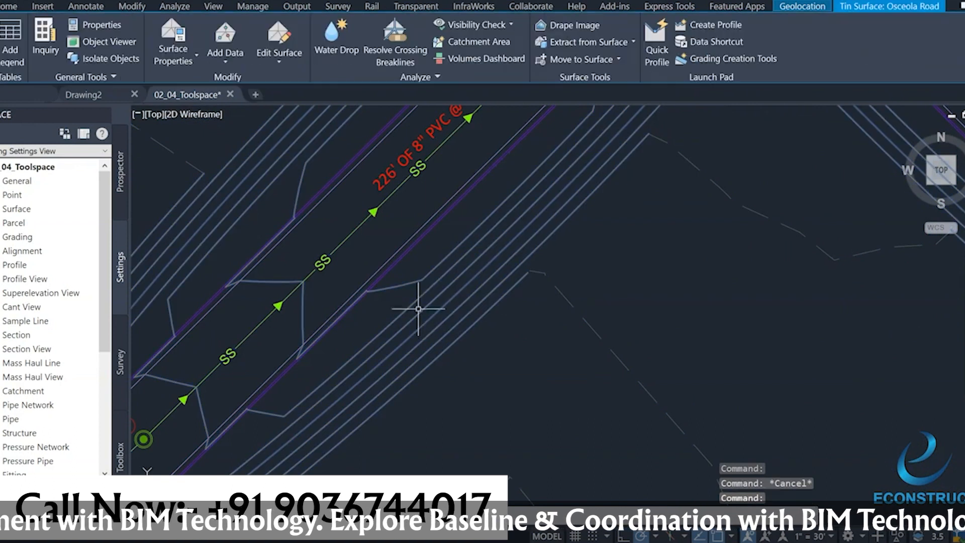
{"action": "key", "text": "Escape"}
{"action": "left_click", "coordinate": [396, 262]}
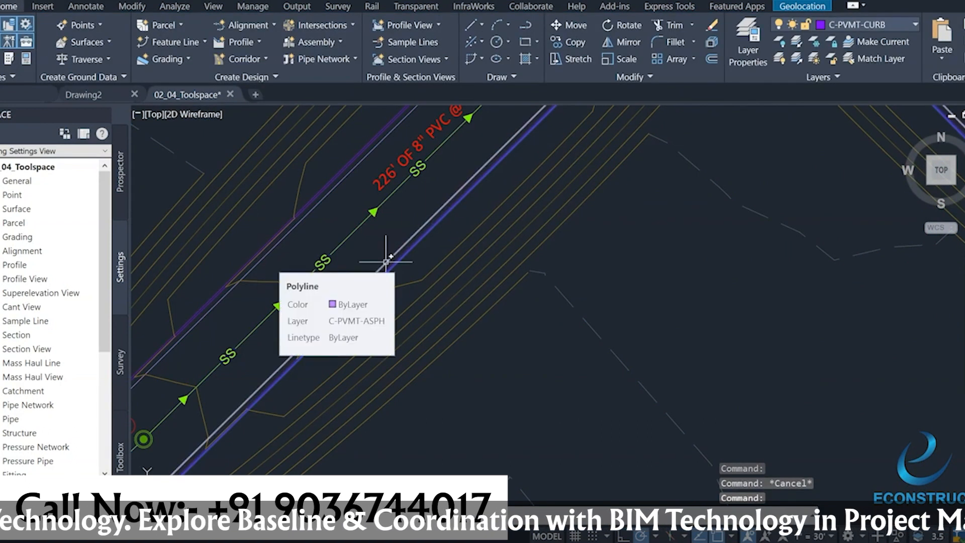
{"action": "key", "text": "Escape"}
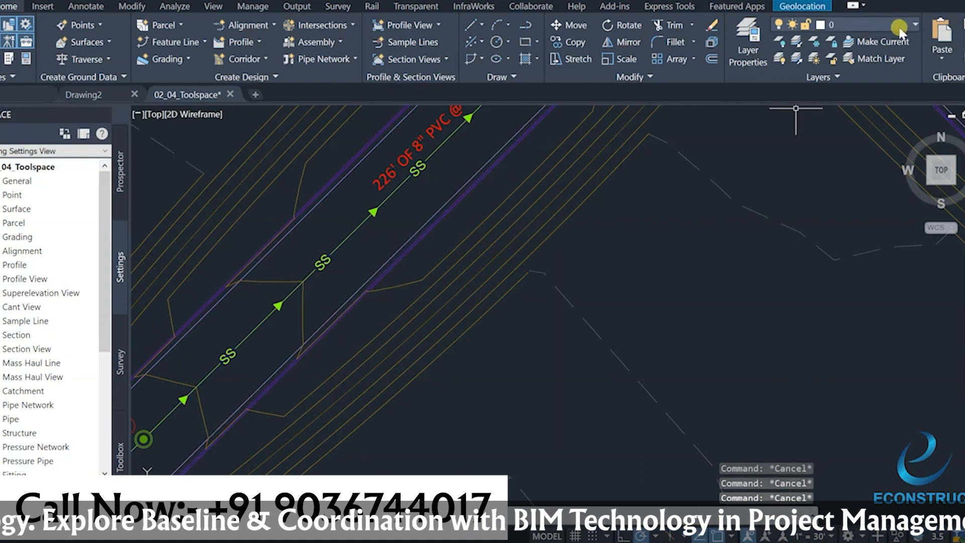
Step: Review the drawing's full layer list and the on, freeze and lock states of its layers
{"action": "left_click", "coordinate": [916, 25]}
{"action": "scroll", "coordinate": [845, 266], "scroll_direction": "down", "scroll_amount": 15}
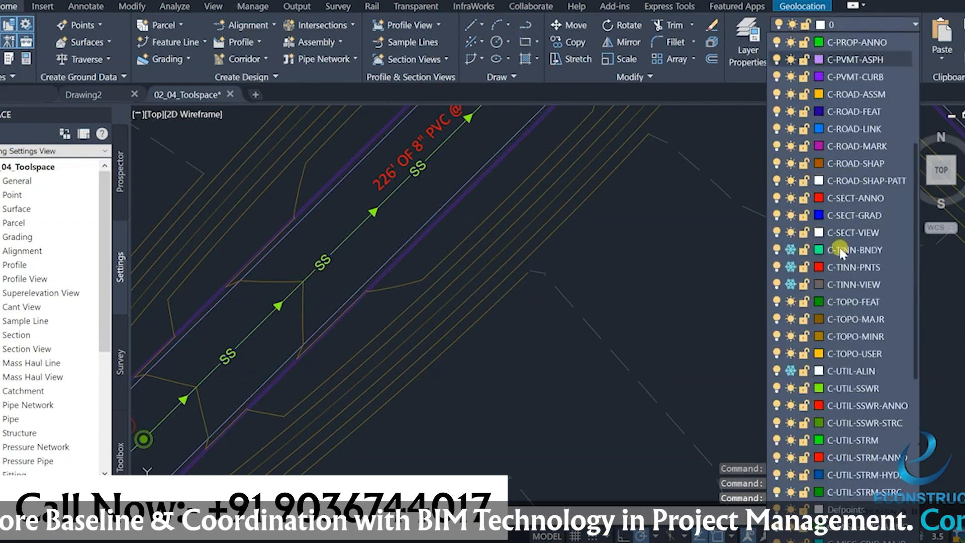
{"action": "scroll", "coordinate": [807, 352], "scroll_direction": "up", "scroll_amount": 15}
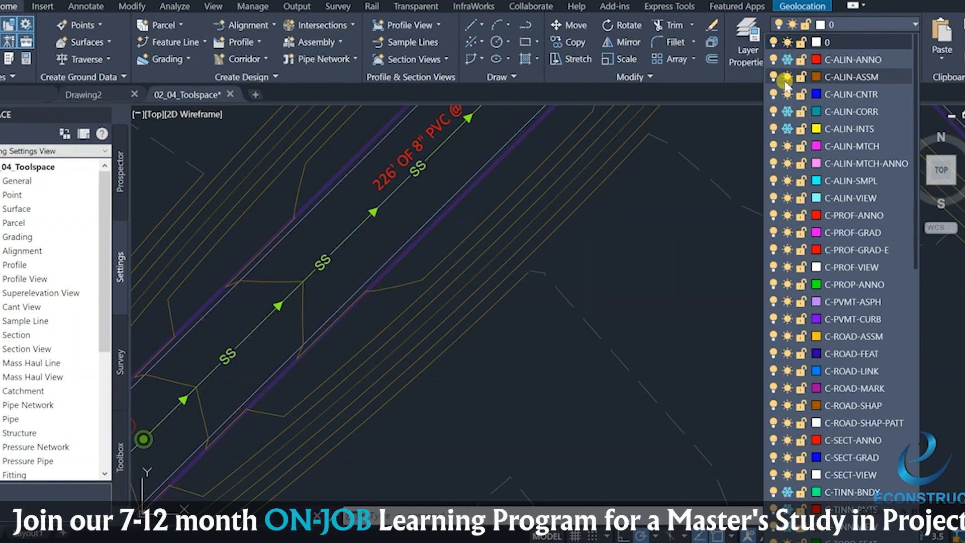
{"action": "left_click", "coordinate": [914, 26]}
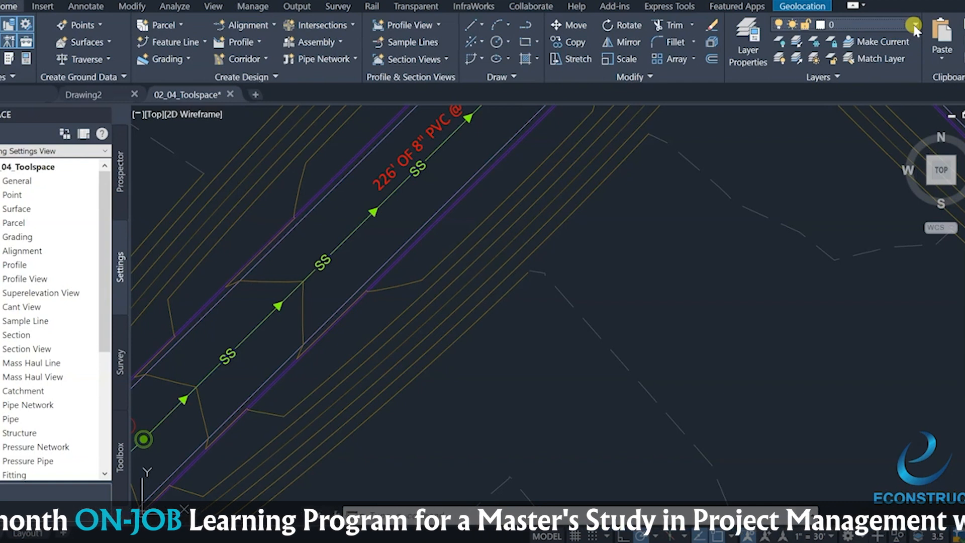
Step: Turn off the Prospector, Settings, Survey and Toolbox tabs of Toolspace one after another
{"action": "scroll", "coordinate": [565, 267], "scroll_direction": "down", "scroll_amount": 5}
{"action": "scroll", "coordinate": [470, 380], "scroll_direction": "up", "scroll_amount": 10}
{"action": "middle_click_drag", "start_coordinate": [340, 351], "coordinate": [405, 290]}
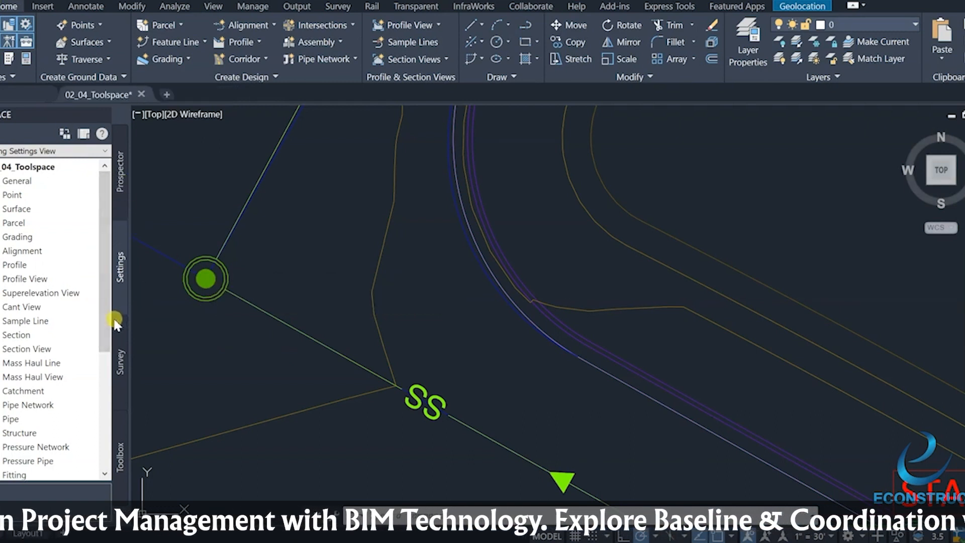
{"action": "left_click", "coordinate": [11, 25]}
{"action": "left_click", "coordinate": [23, 25]}
{"action": "left_click", "coordinate": [9, 42]}
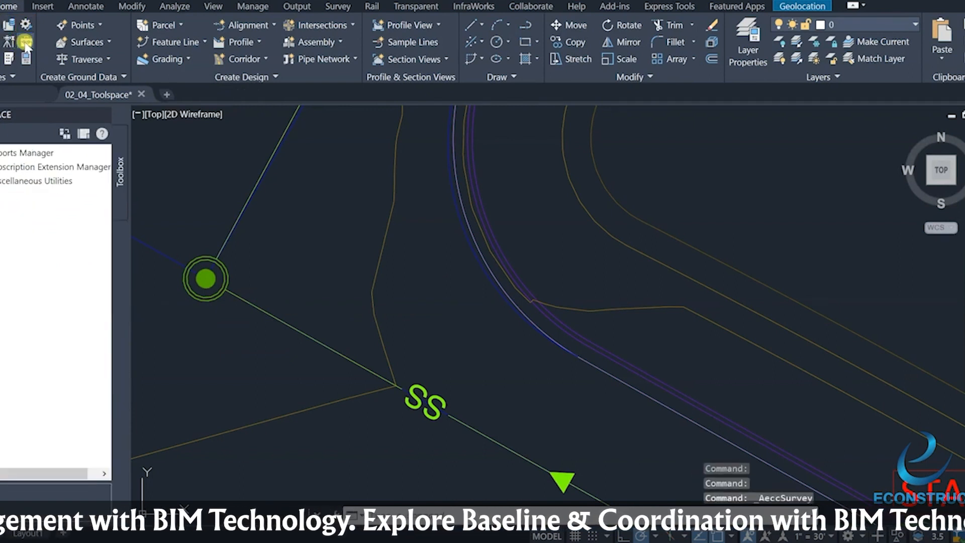
{"action": "left_click", "coordinate": [25, 43]}
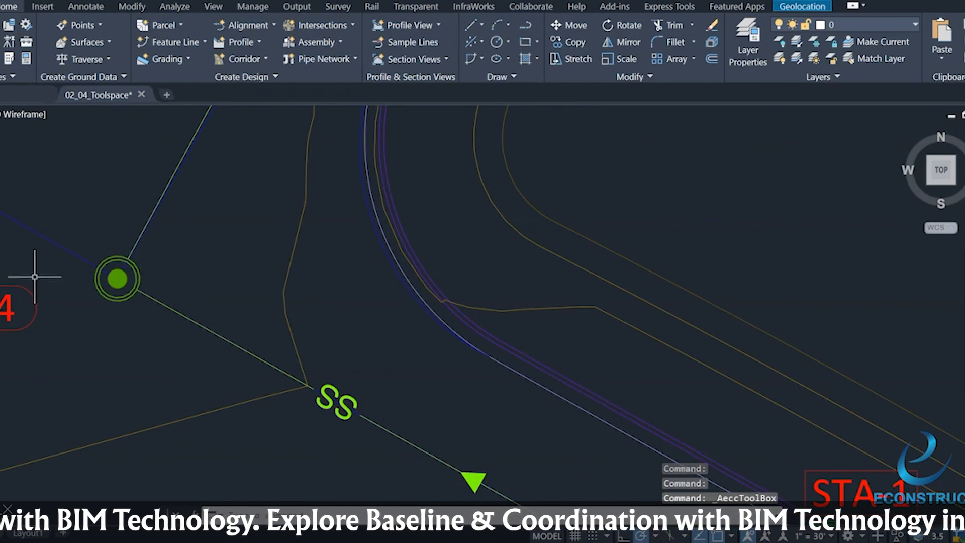
Step: Turn the Prospector, Settings, Survey and Toolbox tabs of Toolspace back on
{"action": "left_click", "coordinate": [8, 27]}
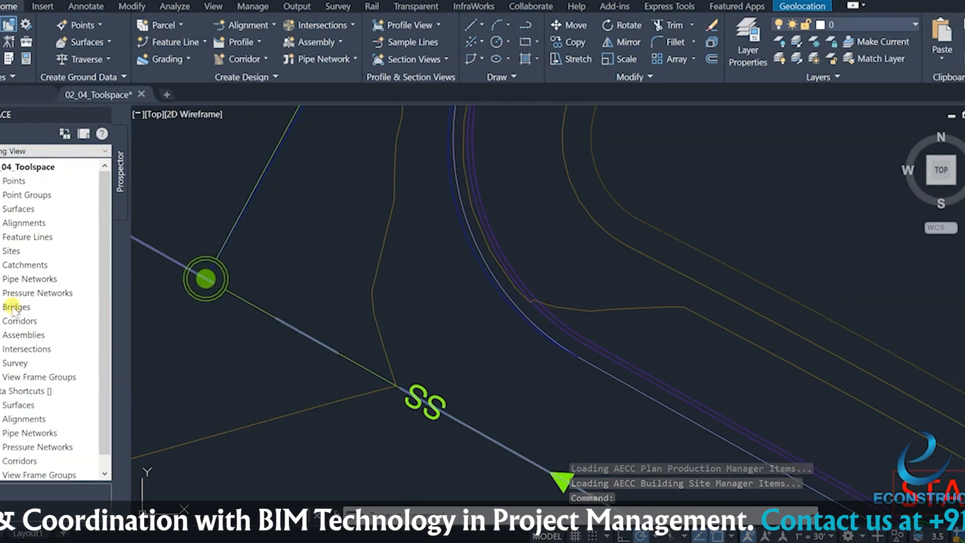
{"action": "left_click", "coordinate": [26, 24]}
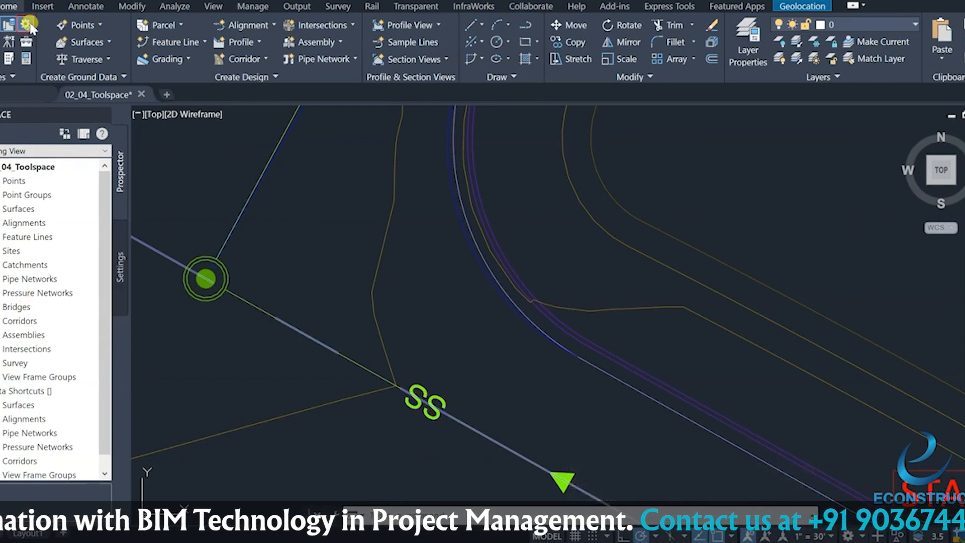
{"action": "left_click", "coordinate": [9, 45]}
{"action": "left_click", "coordinate": [26, 43]}
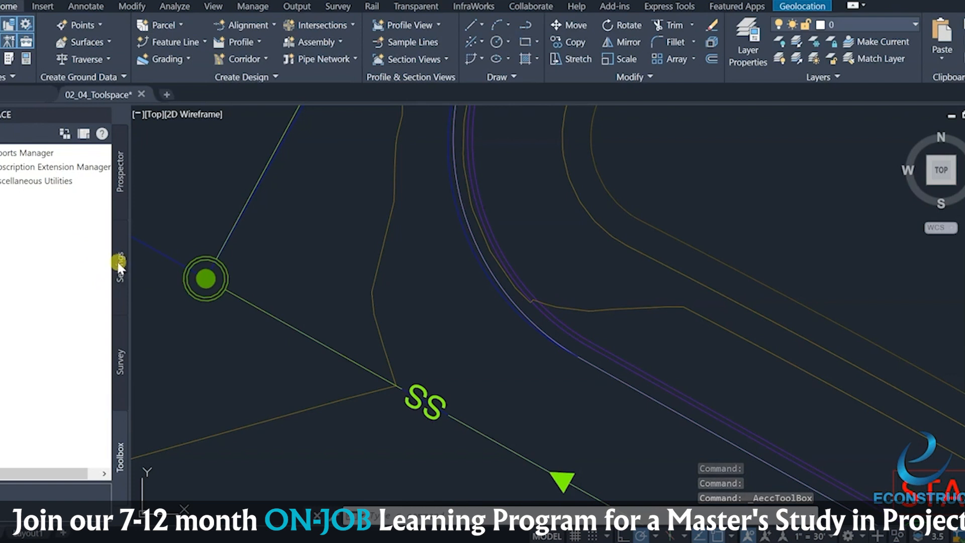
Step: Hide the whole Toolspace and display it again
{"action": "scroll", "coordinate": [604, 282], "scroll_direction": "down", "scroll_amount": 6}
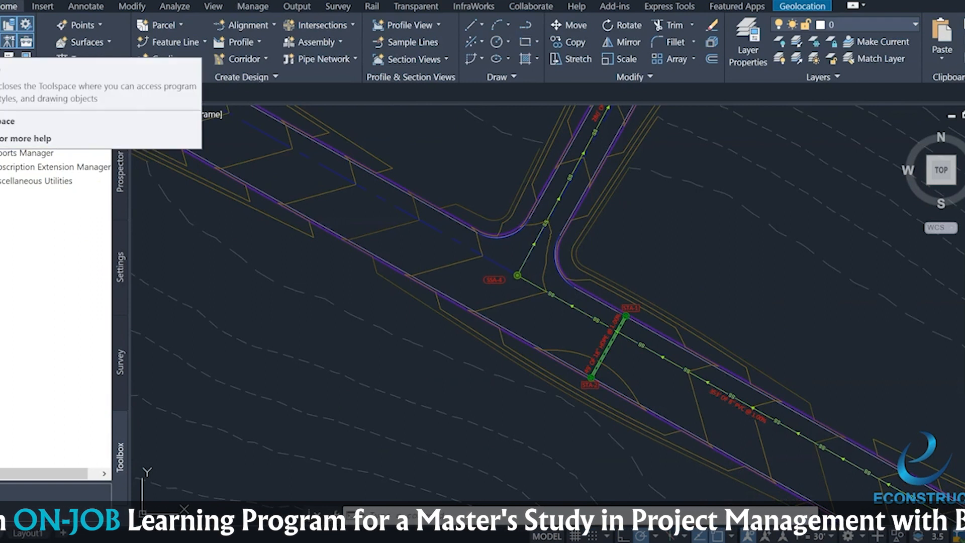
{"action": "left_click", "coordinate": [9, 24]}
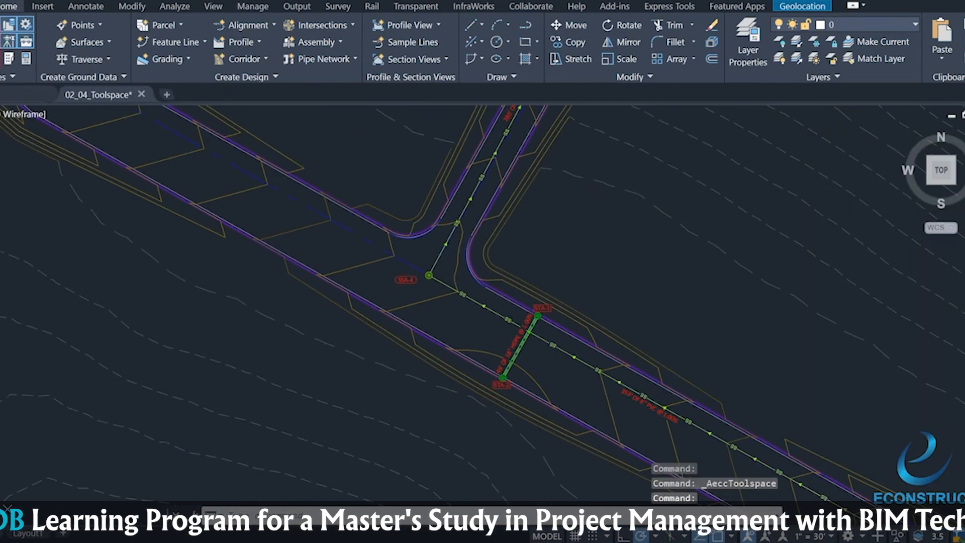
{"action": "left_click", "coordinate": [4, 28]}
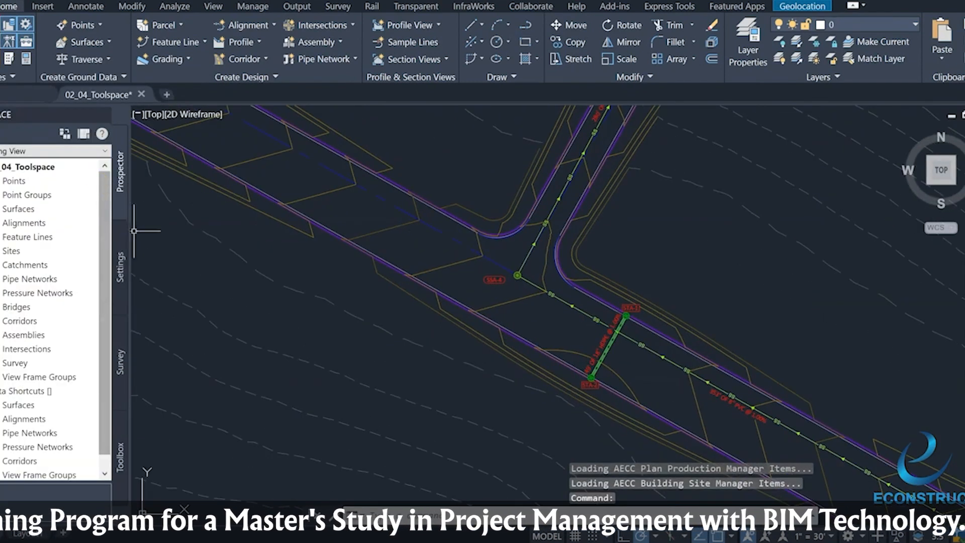
Step: Show the settings of the 02_04_Toolspace drawing in Toolspace, and collapse and expand its tree
{"action": "left_click", "coordinate": [121, 249]}
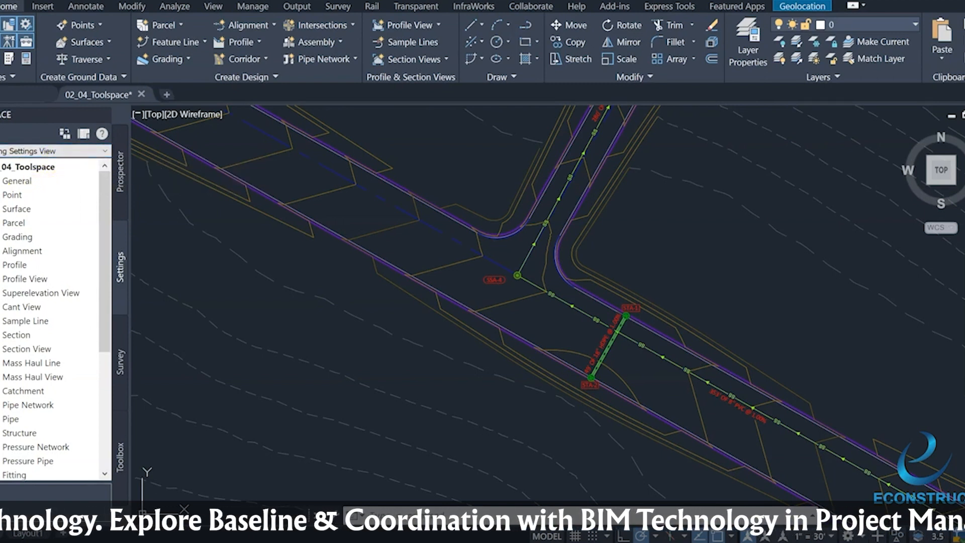
{"action": "double_click", "coordinate": [30, 168]}
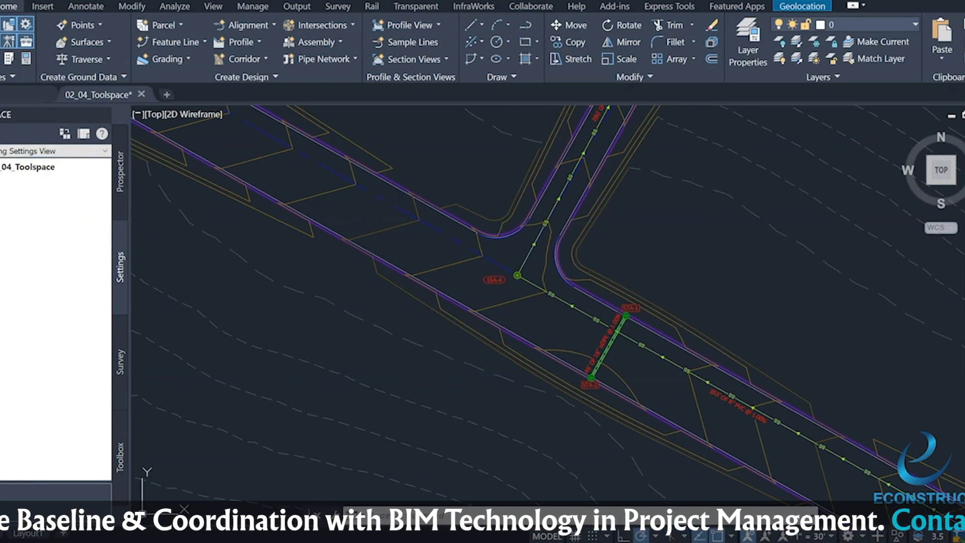
{"action": "left_click", "coordinate": [0, 167]}
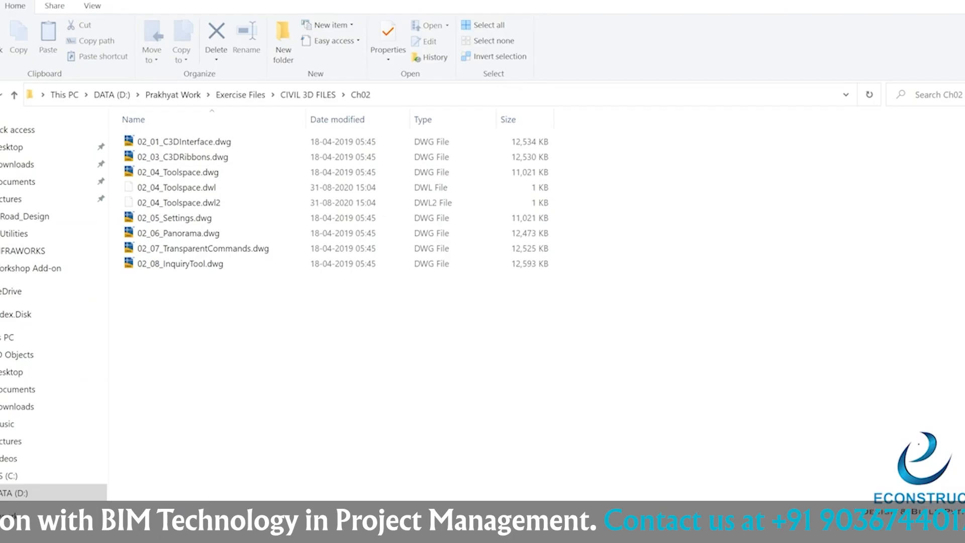
Step: Open 02_05_Settings.dwg from the Ch02 folder, choosing AutoCAD Application as the program
{"action": "left_click", "coordinate": [199, 219]}
{"action": "double_click", "coordinate": [200, 220]}
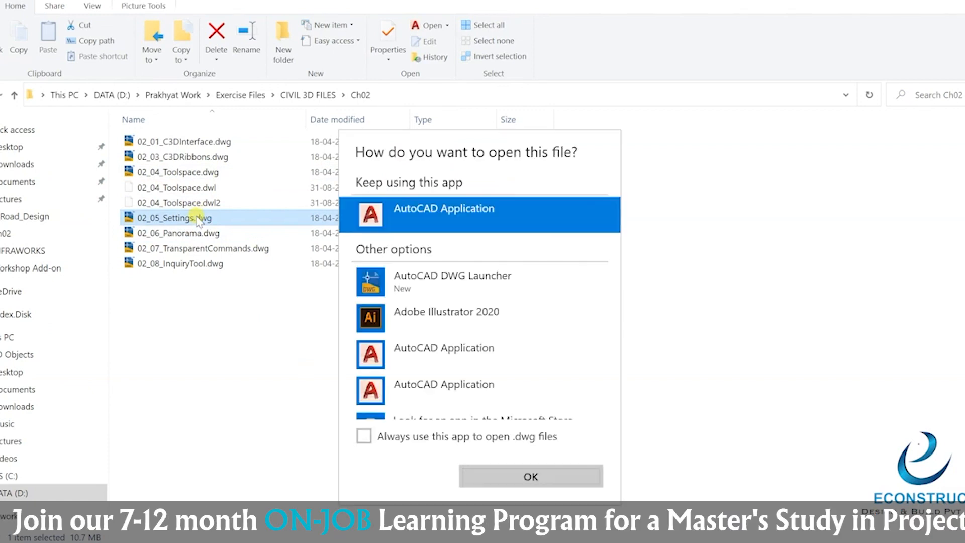
{"action": "scroll", "coordinate": [461, 371], "scroll_direction": "down", "scroll_amount": 2}
{"action": "scroll", "coordinate": [462, 372], "scroll_direction": "up", "scroll_amount": 2}
{"action": "left_click", "coordinate": [507, 477]}
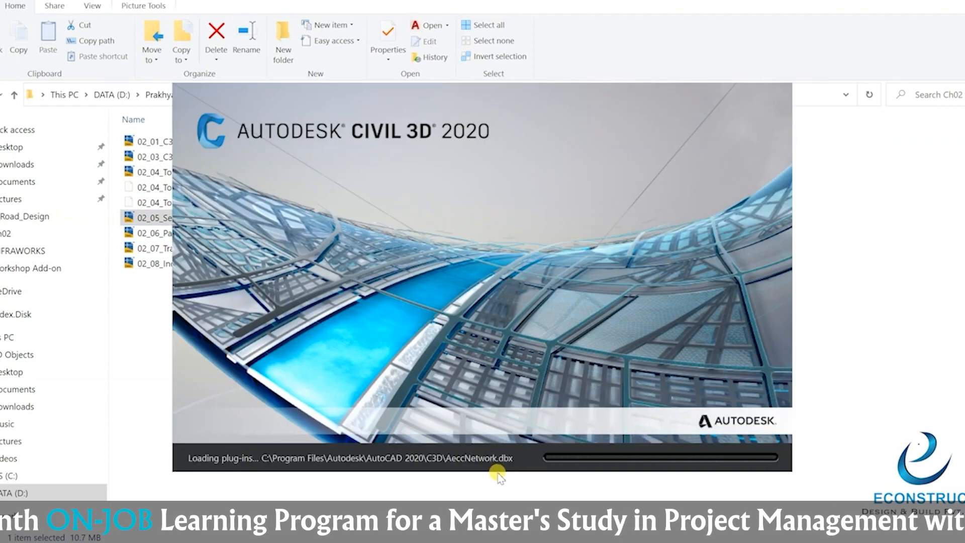
Step: Close the Task Pane and accept opening the drawing despite the student version notice
{"action": "mouse_move", "coordinate": [401, 542]}
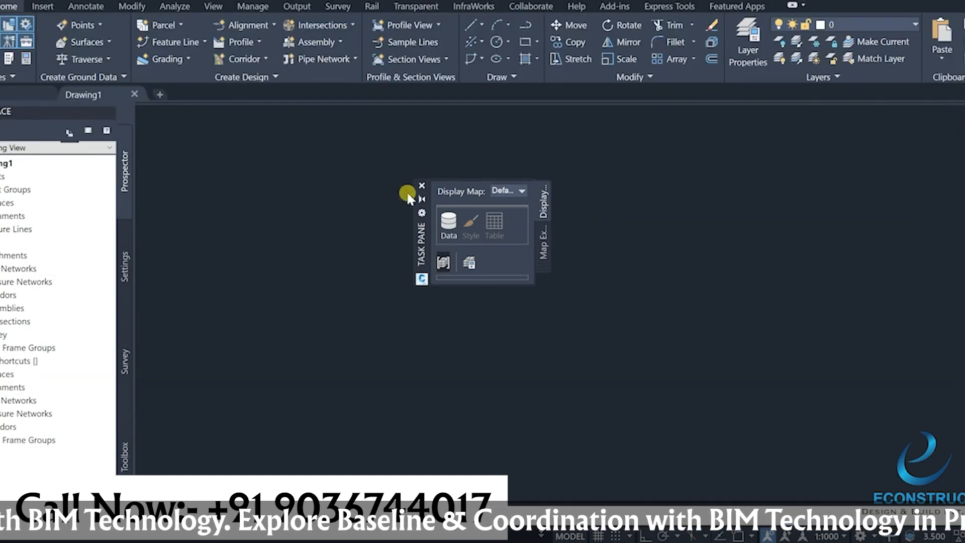
{"action": "left_click", "coordinate": [422, 186]}
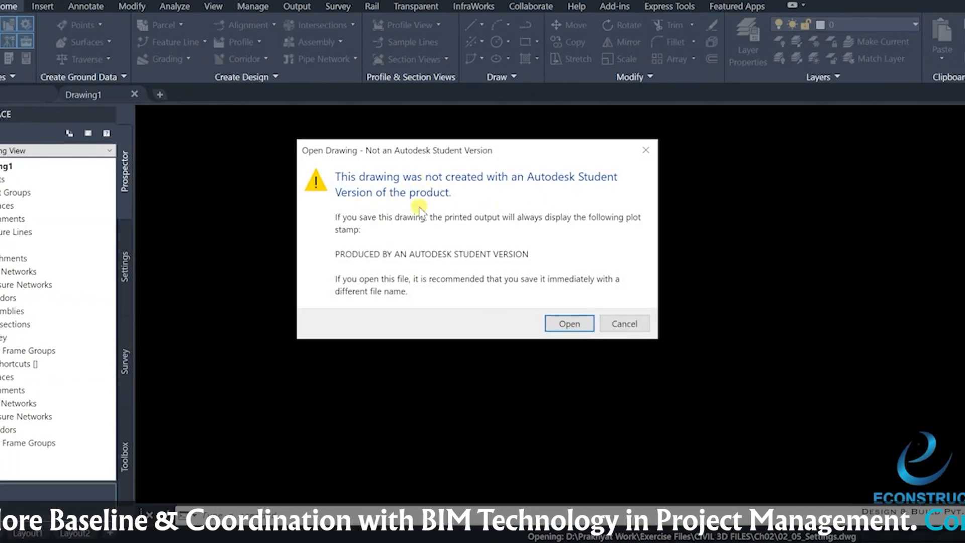
{"action": "left_click", "coordinate": [568, 323]}
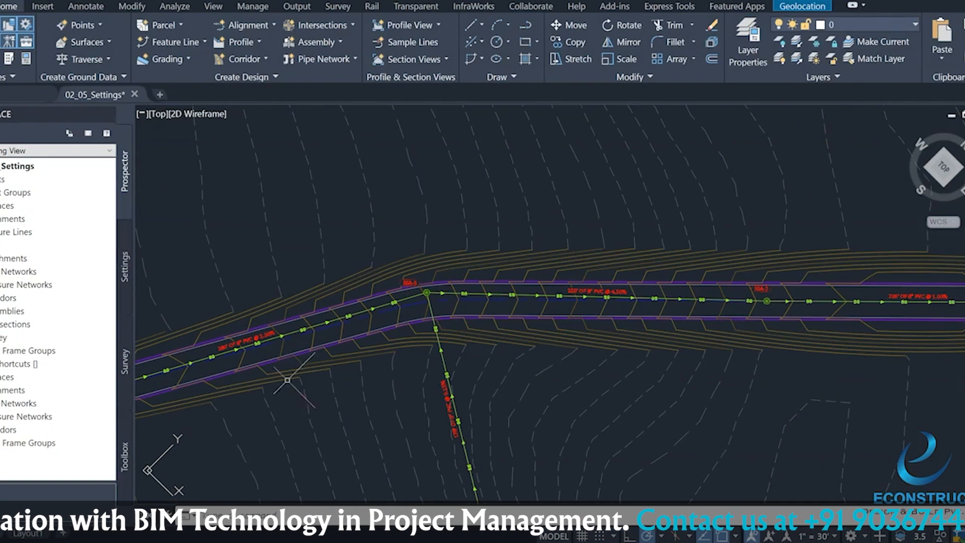
Step: Show the settings tree of the 02_05_Settings drawing and check which settings views are available
{"action": "mouse_move", "coordinate": [287, 380]}
{"action": "middle_mouse_down"}
{"action": "mouse_move", "coordinate": [337, 356]}
{"action": "mouse_move", "coordinate": [426, 238]}
{"action": "middle_mouse_up"}
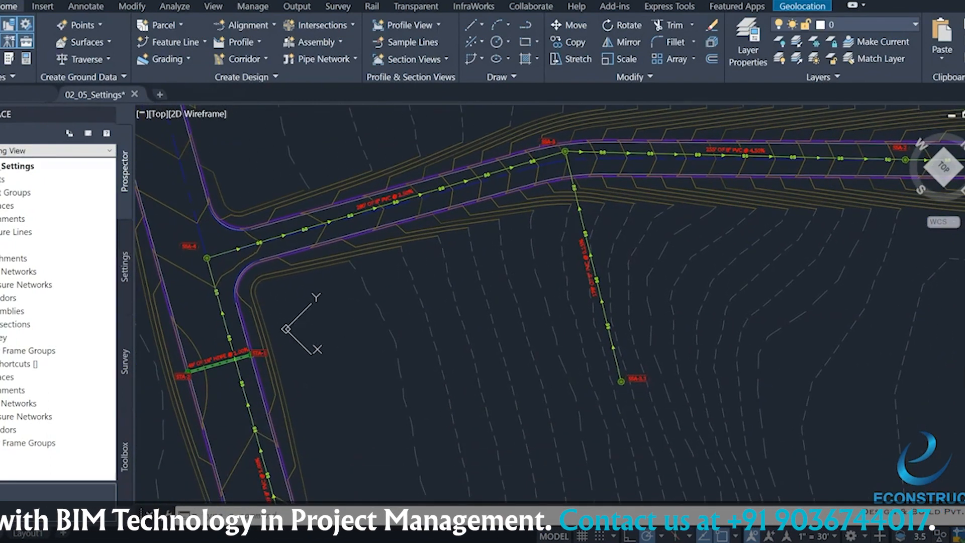
{"action": "scroll", "coordinate": [454, 234], "scroll_direction": "down", "scroll_amount": 2}
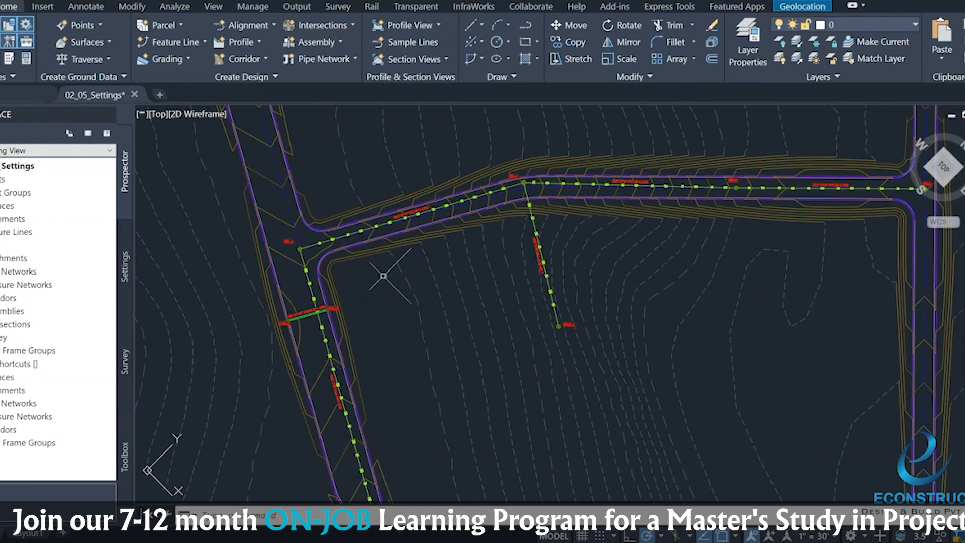
{"action": "left_click", "coordinate": [128, 266]}
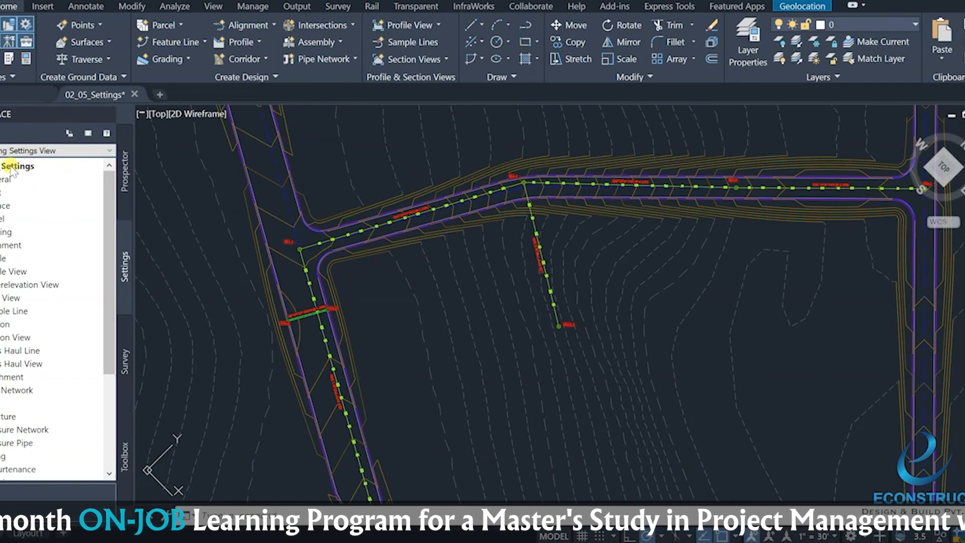
{"action": "left_click", "coordinate": [110, 150]}
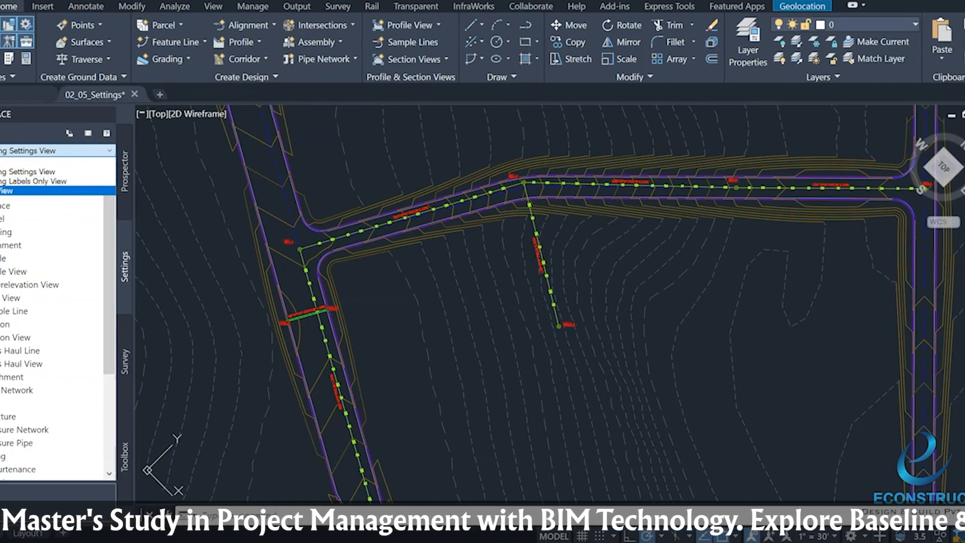
{"action": "left_click", "coordinate": [110, 151]}
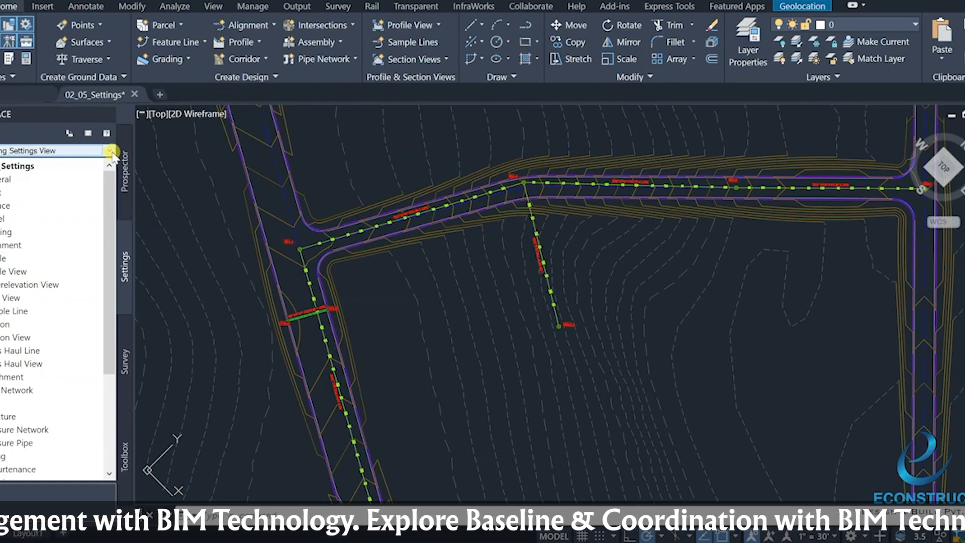
{"action": "left_click", "coordinate": [109, 151]}
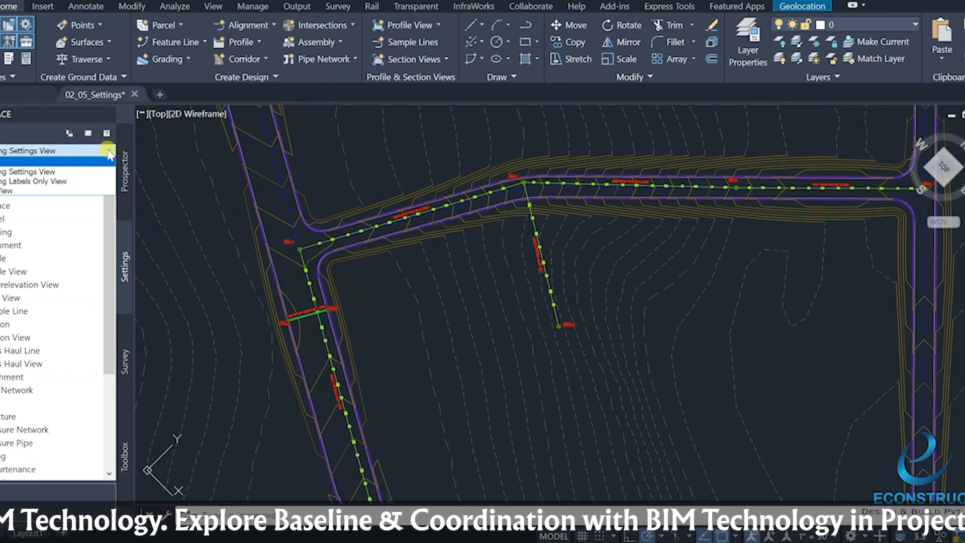
{"action": "left_click", "coordinate": [109, 156]}
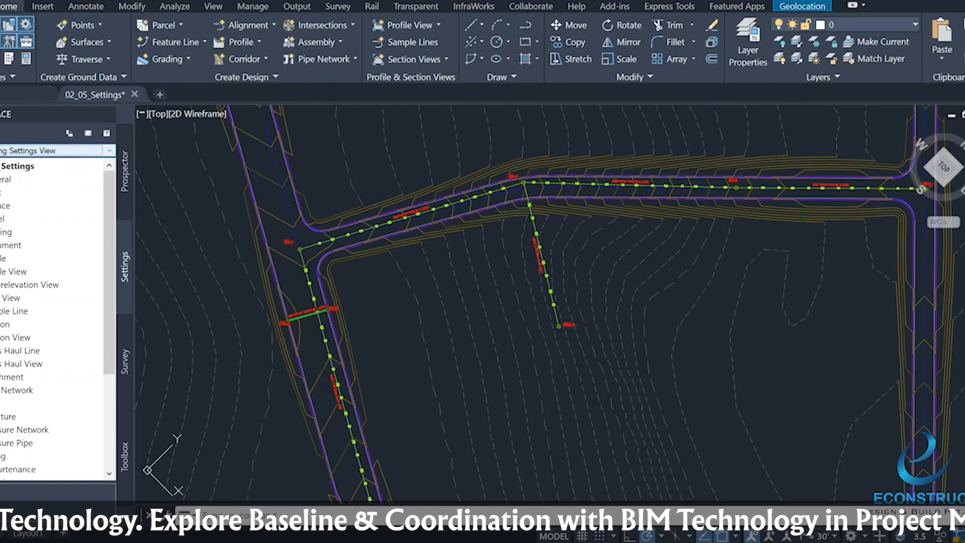
Step: Open the drawing settings of 02_05_Settings and check the options for drawing units and angular units
{"action": "right_click", "coordinate": [18, 168]}
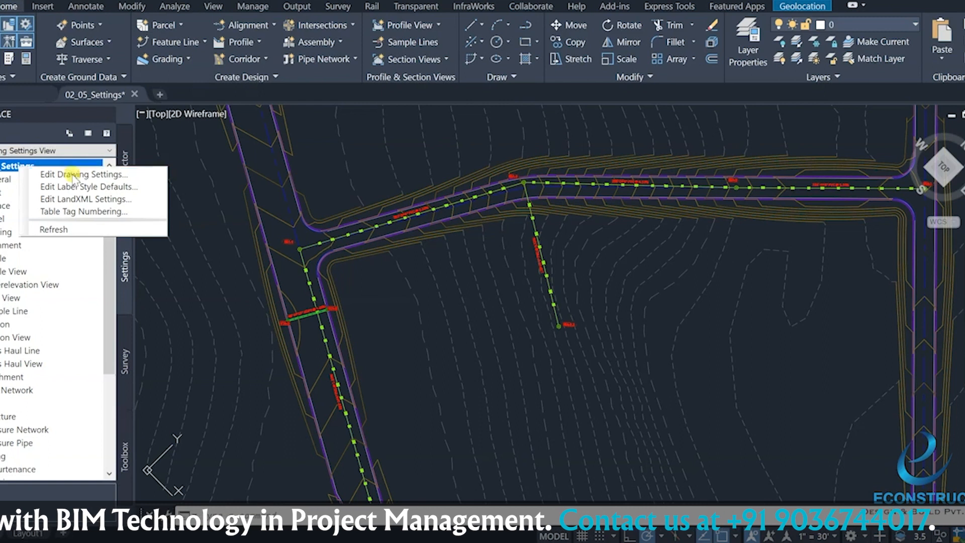
{"action": "left_click", "coordinate": [73, 174]}
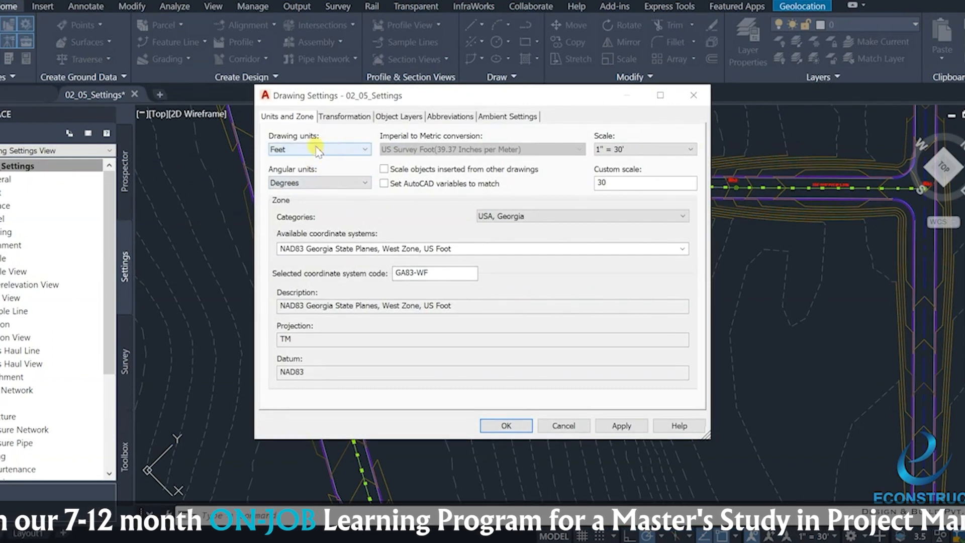
{"action": "left_click", "coordinate": [367, 151]}
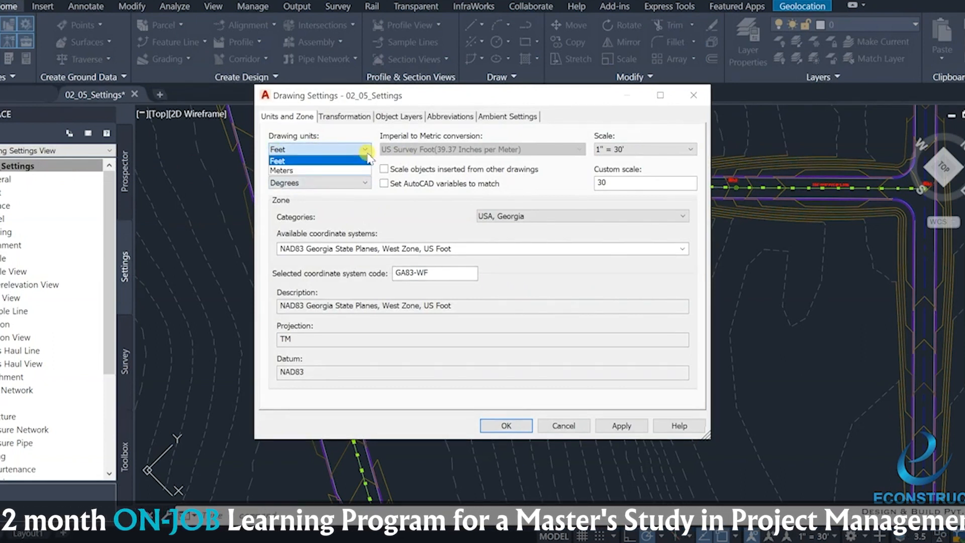
{"action": "left_click", "coordinate": [363, 157]}
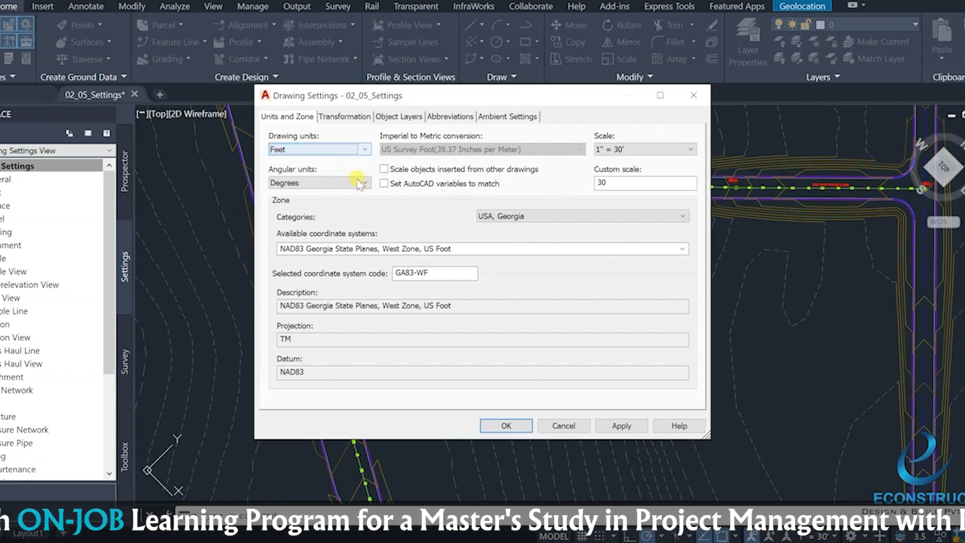
{"action": "left_click", "coordinate": [365, 183]}
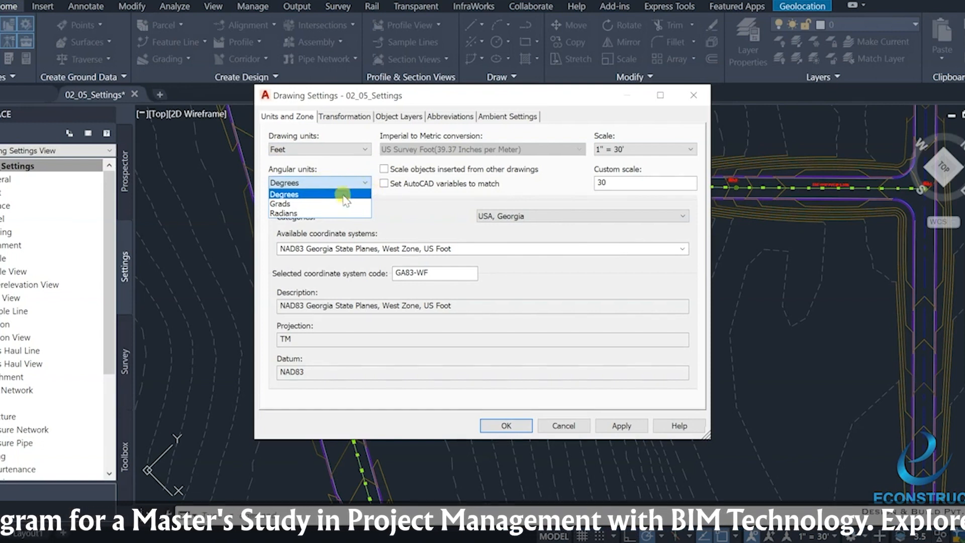
{"action": "left_click", "coordinate": [365, 188]}
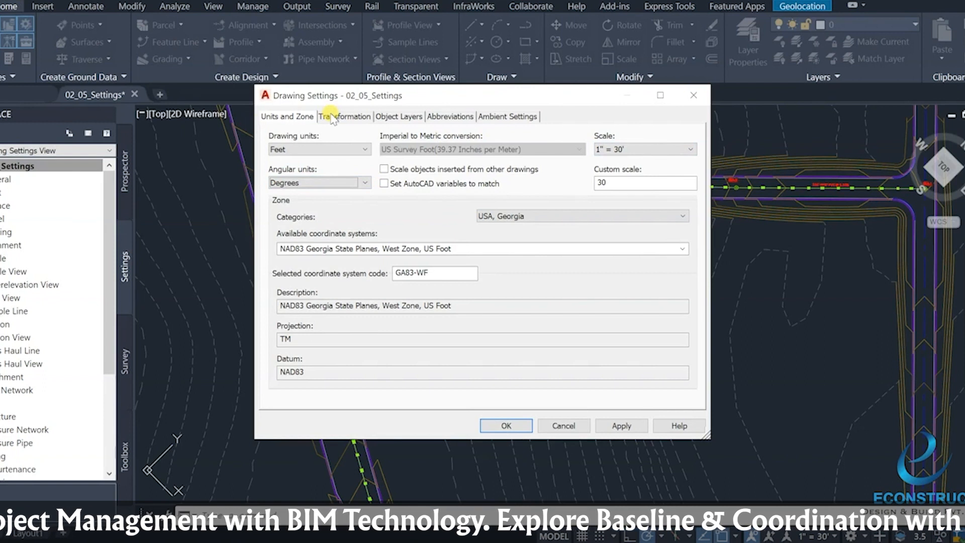
Step: Set the zone category to India and browse its available coordinate systems
{"action": "left_click", "coordinate": [673, 216]}
{"action": "scroll", "coordinate": [595, 315], "scroll_direction": "up", "scroll_amount": 20}
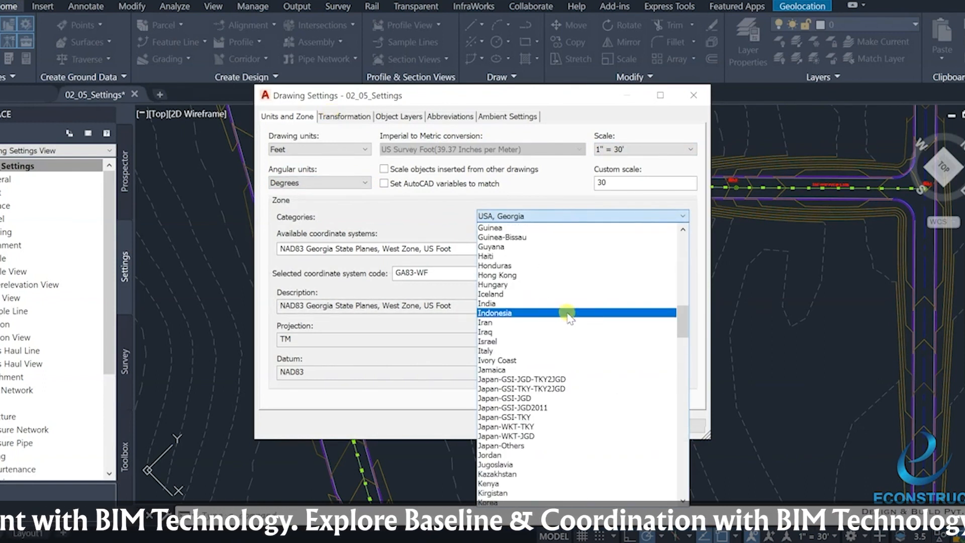
{"action": "left_click", "coordinate": [523, 303]}
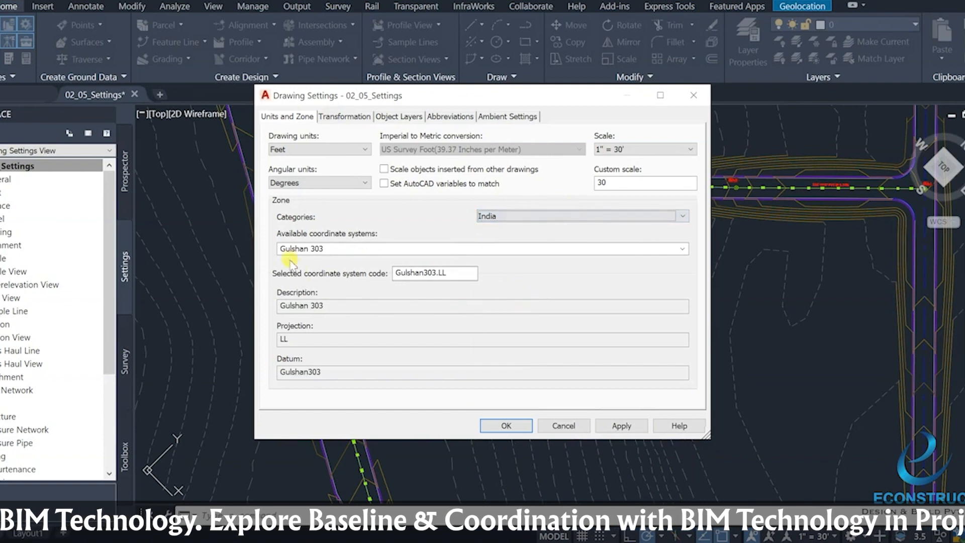
{"action": "left_click", "coordinate": [682, 249]}
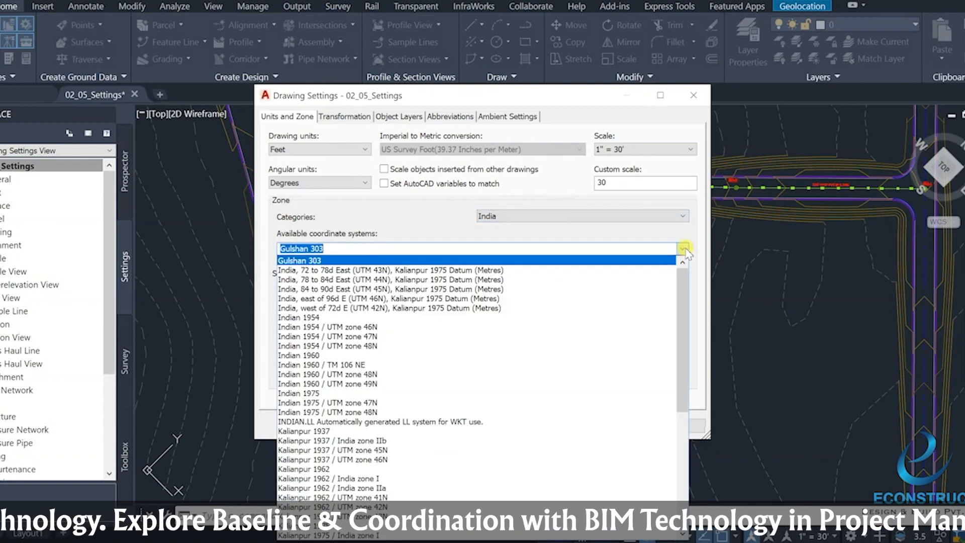
{"action": "scroll", "coordinate": [435, 336], "scroll_direction": "down", "scroll_amount": 7}
{"action": "scroll", "coordinate": [434, 347], "scroll_direction": "up", "scroll_amount": 8}
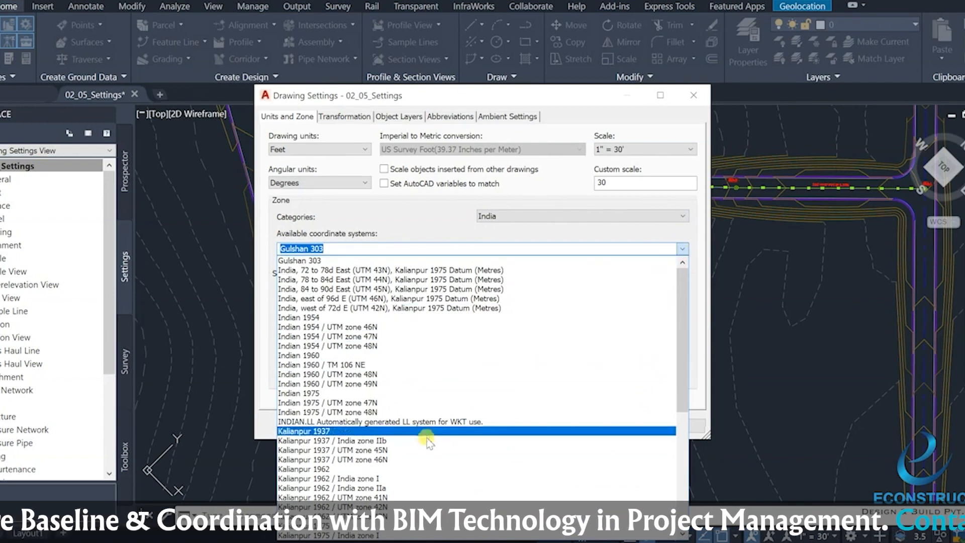
{"action": "left_click", "coordinate": [682, 249]}
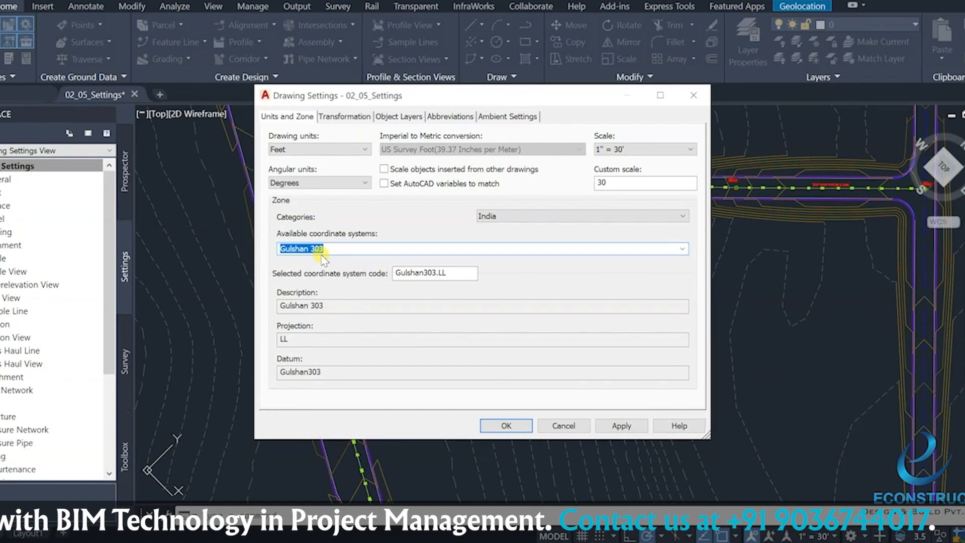
Step: Review the transformation settings and look through the list of object layers in the drawing settings
{"action": "left_click", "coordinate": [347, 116]}
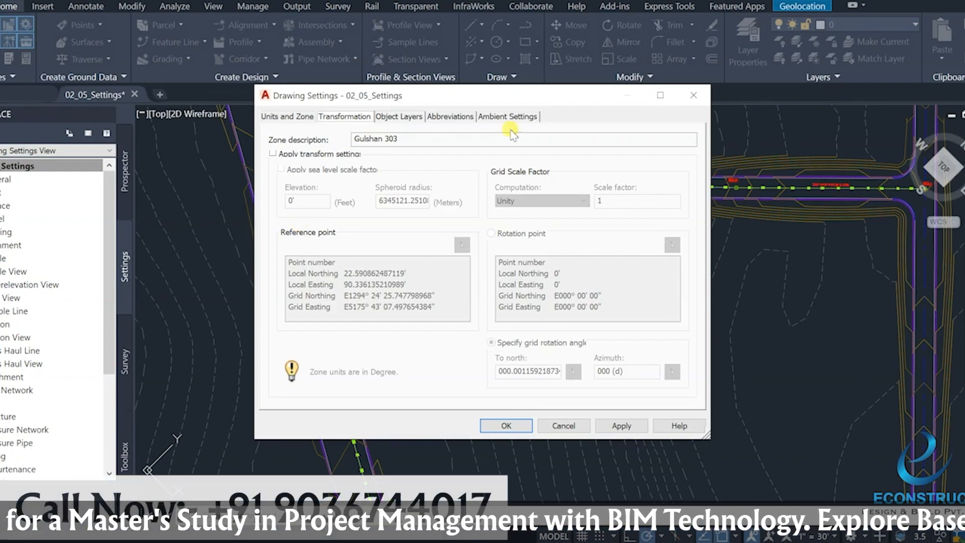
{"action": "left_click", "coordinate": [396, 119]}
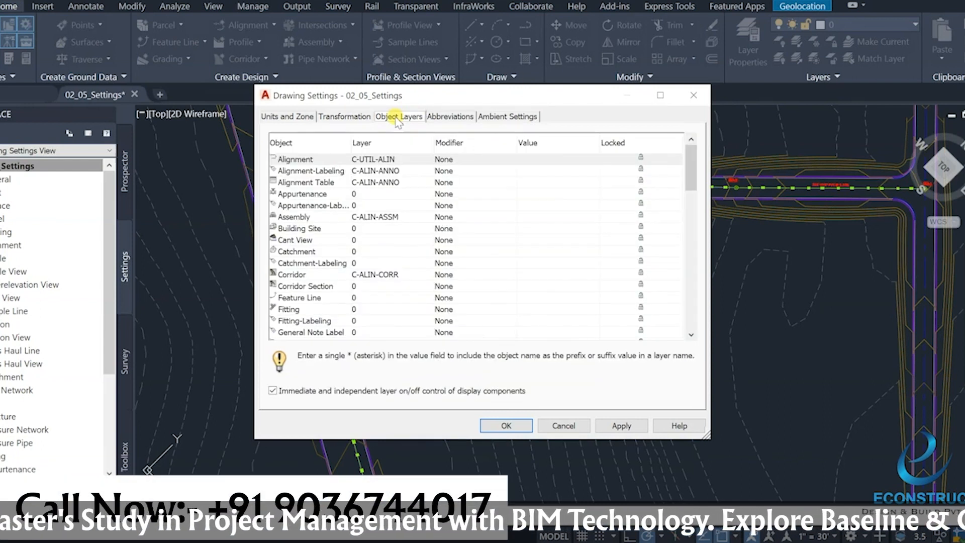
{"action": "scroll", "coordinate": [424, 229], "scroll_direction": "down", "scroll_amount": 15}
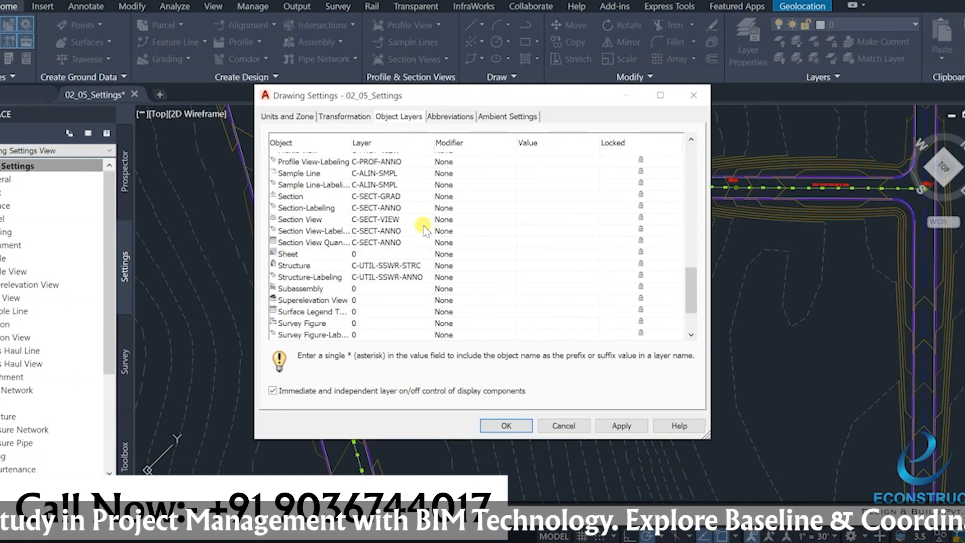
{"action": "scroll", "coordinate": [312, 252], "scroll_direction": "down", "scroll_amount": 2}
{"action": "scroll", "coordinate": [316, 273], "scroll_direction": "up", "scroll_amount": 15}
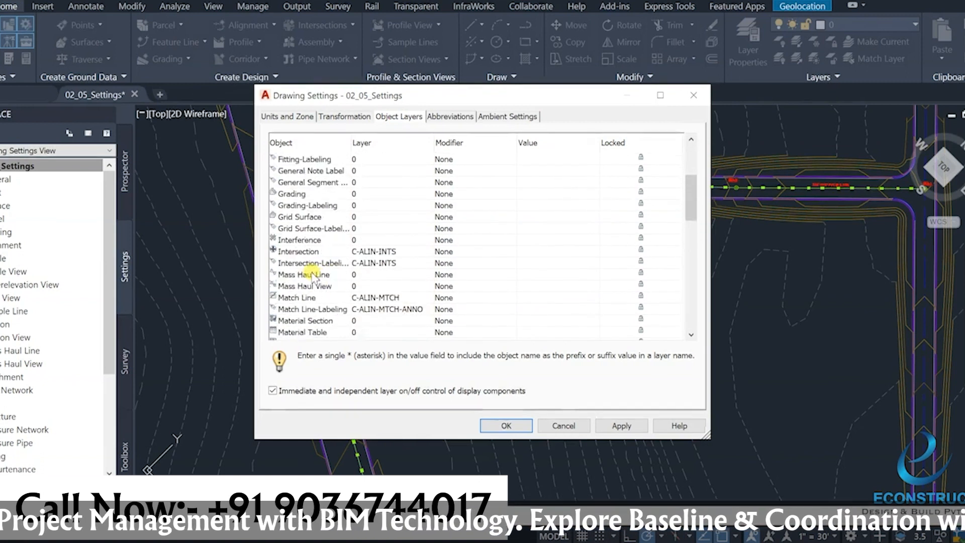
{"action": "scroll", "coordinate": [314, 274], "scroll_direction": "up", "scroll_amount": 5}
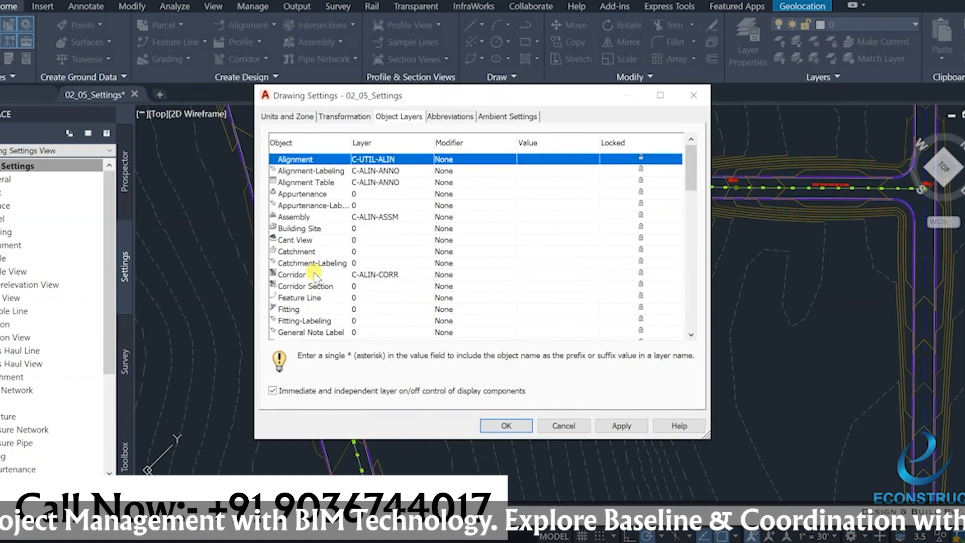
Step: Check which layer name modifiers are available for the Alignment object
{"action": "left_click", "coordinate": [428, 171]}
{"action": "left_click", "coordinate": [455, 159]}
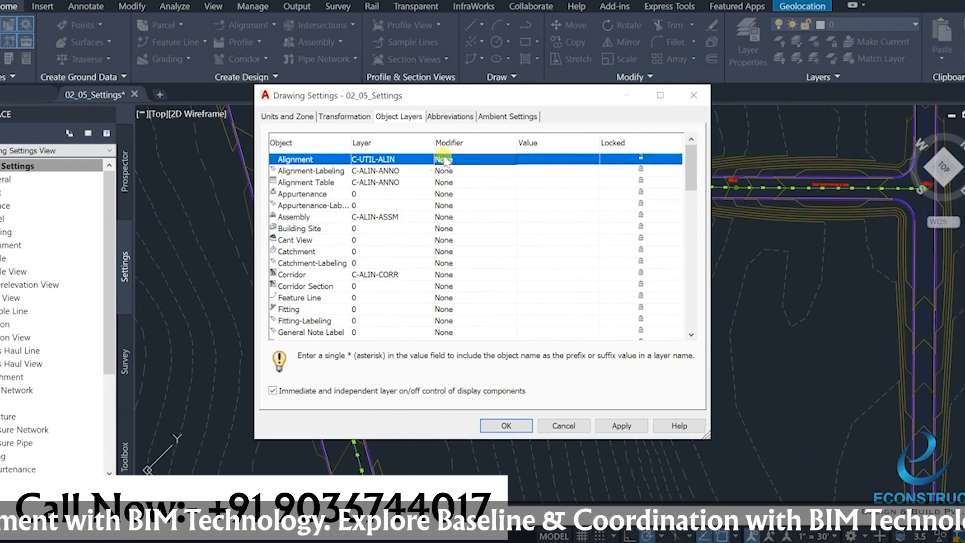
{"action": "left_click", "coordinate": [506, 160]}
{"action": "left_click", "coordinate": [505, 170]}
{"action": "left_click", "coordinate": [510, 159]}
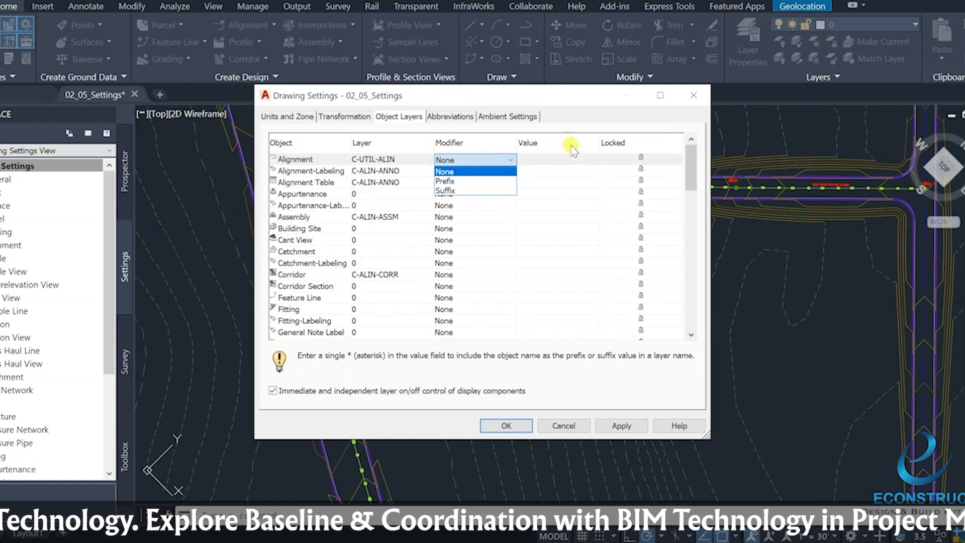
Step: Browse the layers that can be assigned to the Alignment object, and close the layer selection without changing it
{"action": "left_click", "coordinate": [409, 159]}
{"action": "left_click", "coordinate": [410, 159]}
{"action": "scroll", "coordinate": [349, 216], "scroll_direction": "down", "scroll_amount": 18}
{"action": "scroll", "coordinate": [351, 246], "scroll_direction": "up", "scroll_amount": 18}
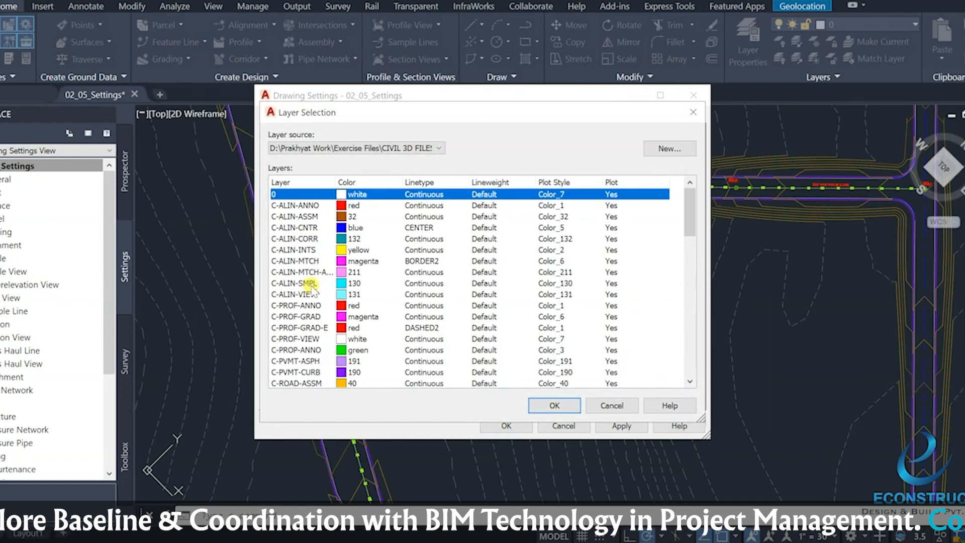
{"action": "left_click", "coordinate": [692, 112]}
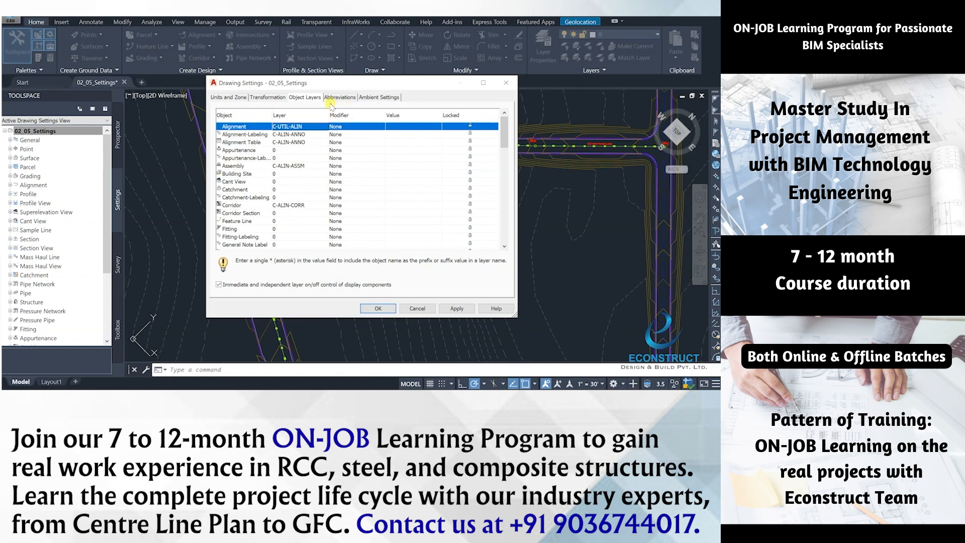
Step: Look through the ambient settings of the drawing and expand the Grade properties
{"action": "left_click", "coordinate": [376, 99]}
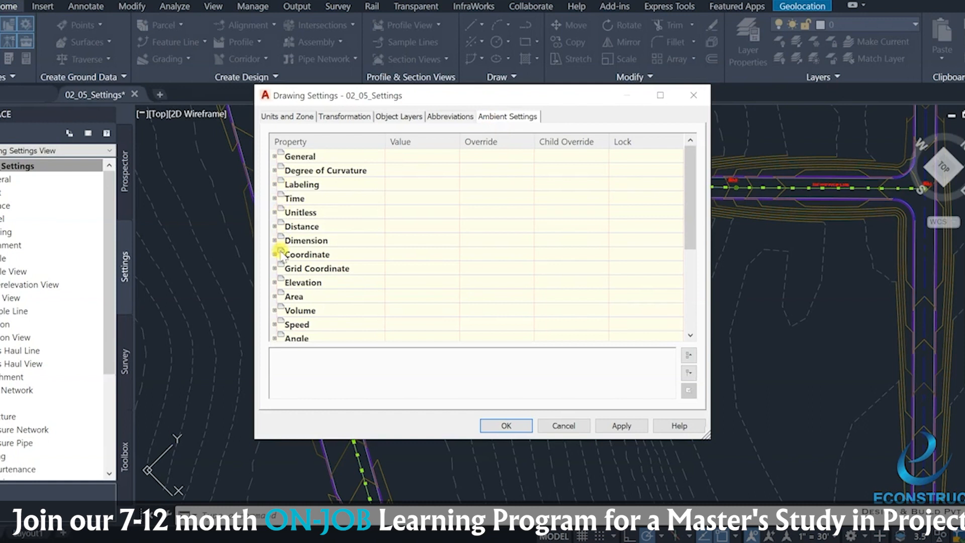
{"action": "scroll", "coordinate": [276, 267], "scroll_direction": "down", "scroll_amount": 4}
{"action": "scroll", "coordinate": [279, 269], "scroll_direction": "up", "scroll_amount": 2}
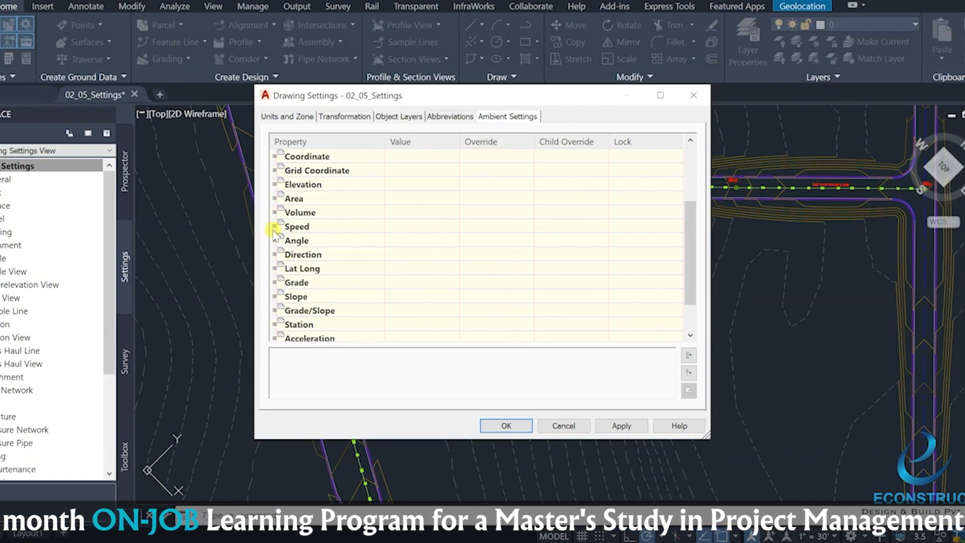
{"action": "left_click", "coordinate": [276, 283]}
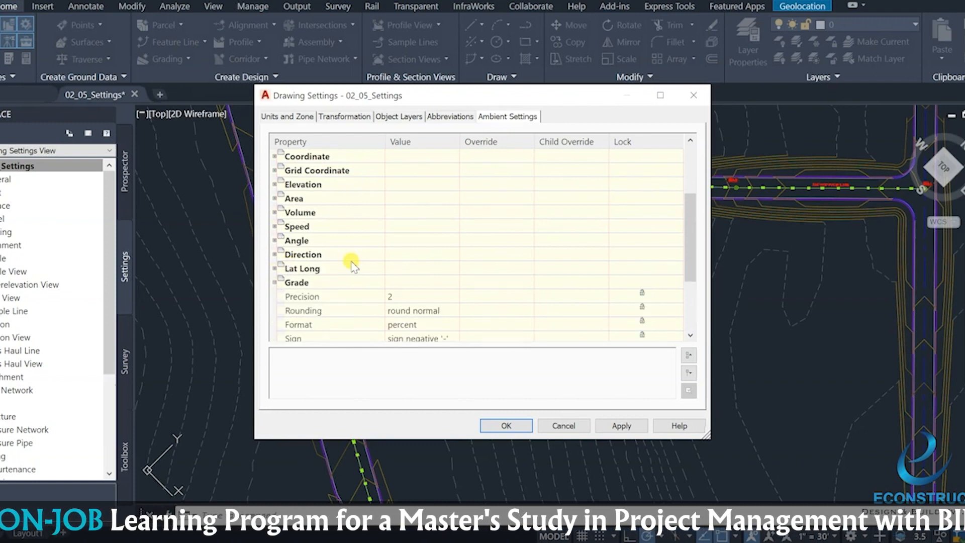
{"action": "scroll", "coordinate": [301, 272], "scroll_direction": "down", "scroll_amount": 3}
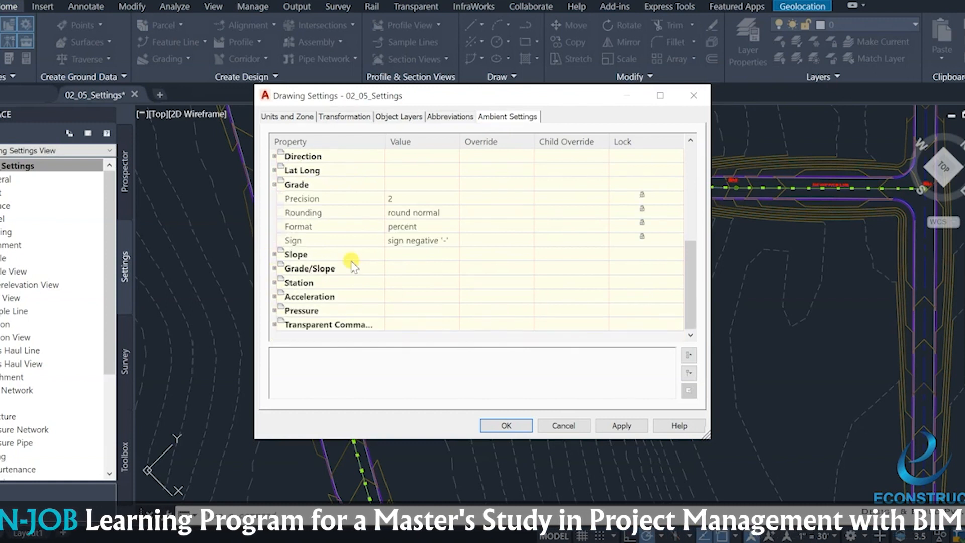
Step: Check the precision, rounding and format options of Grade, keeping percent as its format, and expand the Distance properties
{"action": "left_click", "coordinate": [436, 198]}
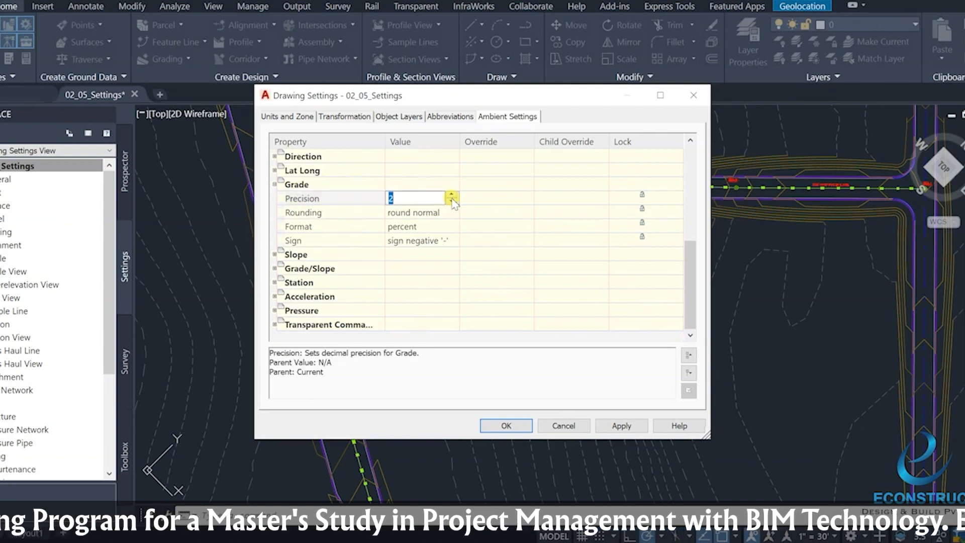
{"action": "left_click", "coordinate": [410, 212]}
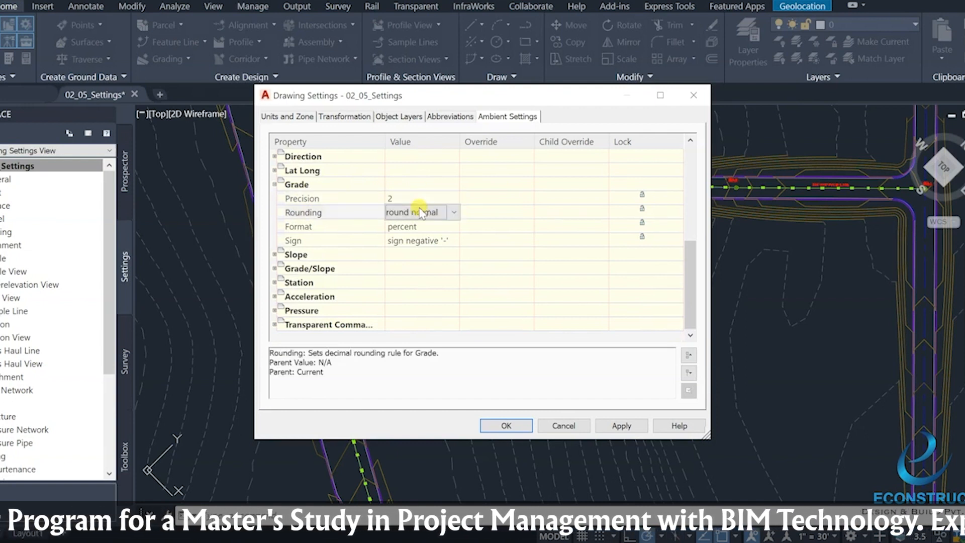
{"action": "left_click", "coordinate": [454, 213]}
{"action": "left_click", "coordinate": [455, 215]}
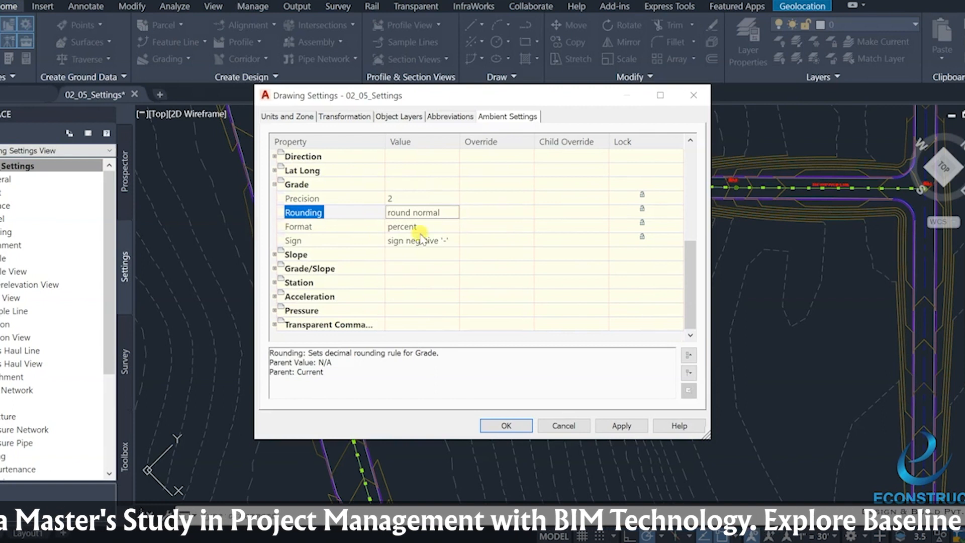
{"action": "left_click", "coordinate": [447, 229]}
{"action": "left_click", "coordinate": [452, 229]}
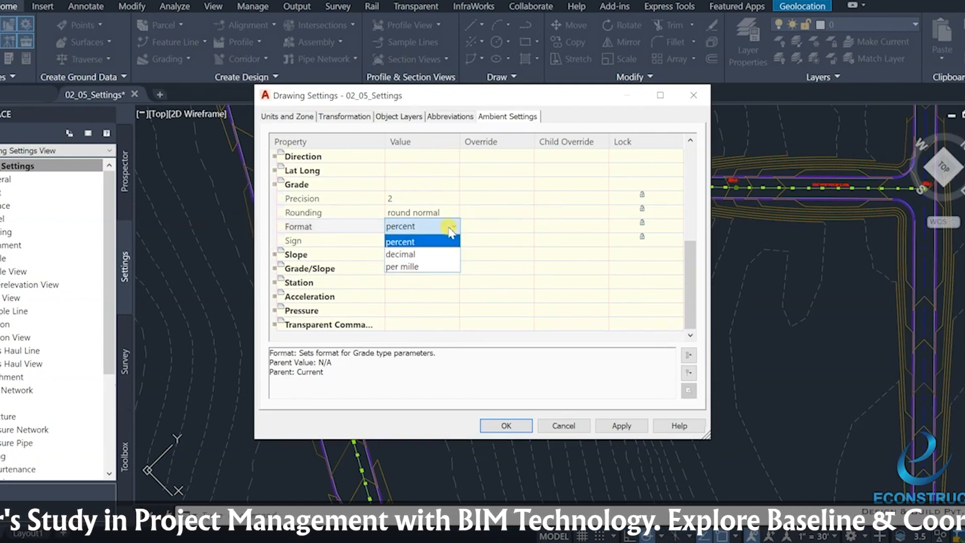
{"action": "left_click", "coordinate": [447, 241]}
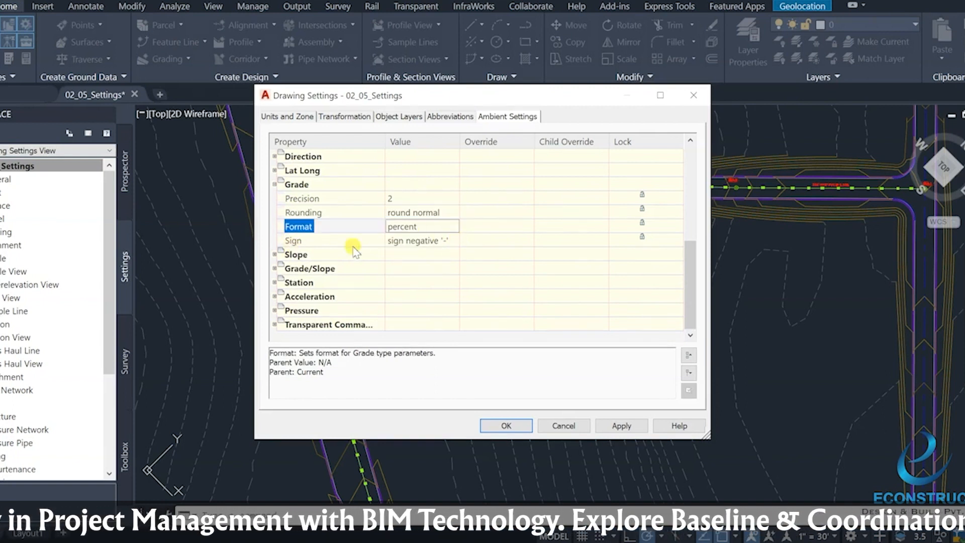
{"action": "scroll", "coordinate": [280, 254], "scroll_direction": "up", "scroll_amount": 5}
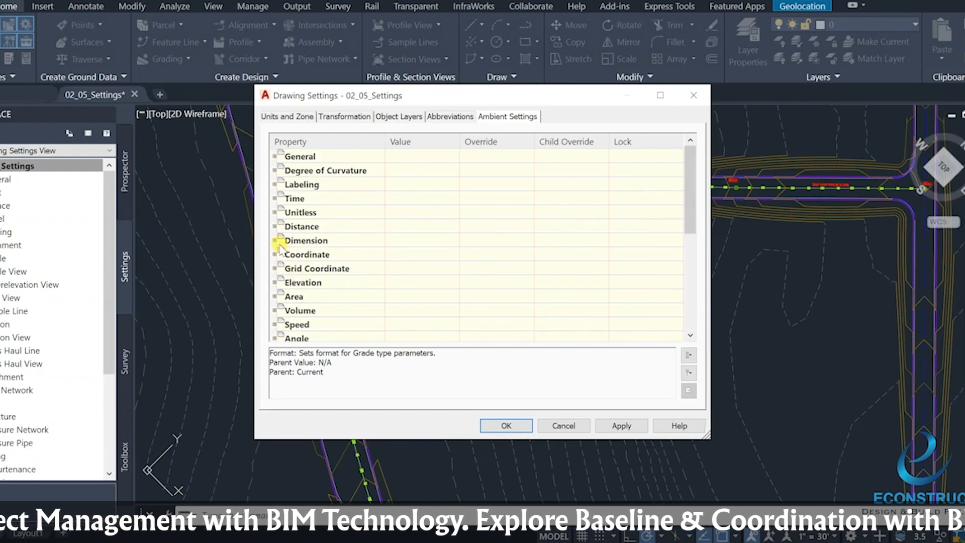
{"action": "left_click", "coordinate": [275, 227]}
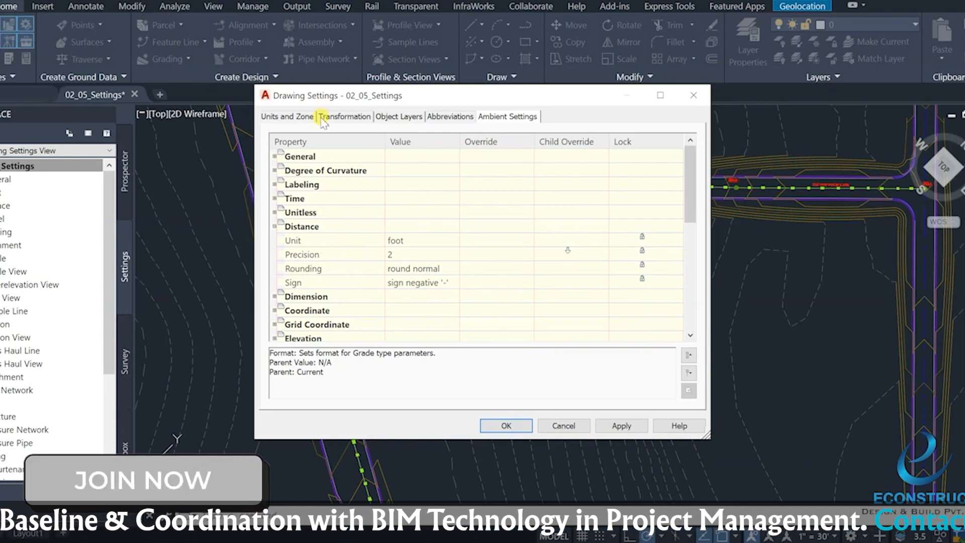
Step: Return to the units and zone settings and set the drawing units to Meters
{"action": "left_click", "coordinate": [352, 116]}
{"action": "left_click", "coordinate": [298, 116]}
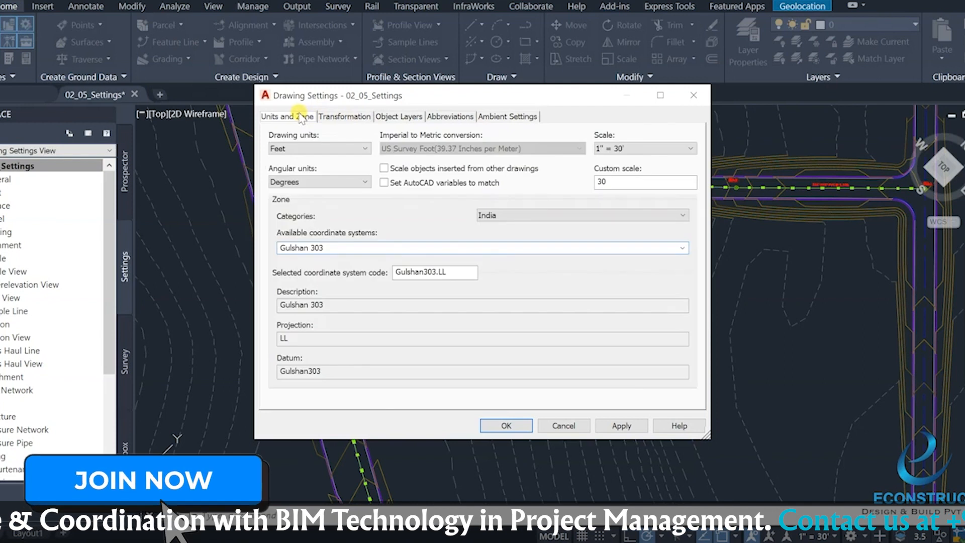
{"action": "left_click", "coordinate": [286, 149]}
{"action": "left_click", "coordinate": [281, 164]}
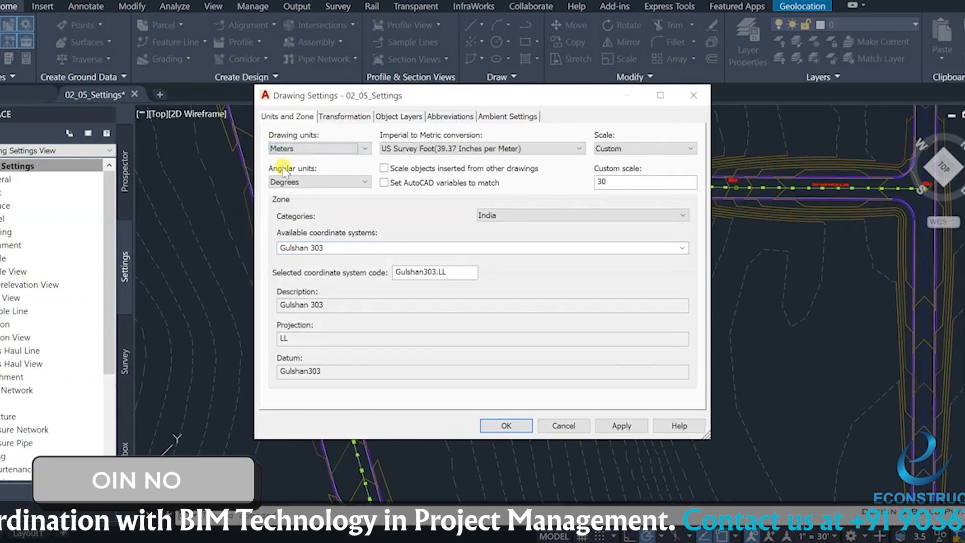
Step: Check the Distance properties in the ambient settings, collapse them, and close the drawing settings without applying changes
{"action": "left_click", "coordinate": [505, 117]}
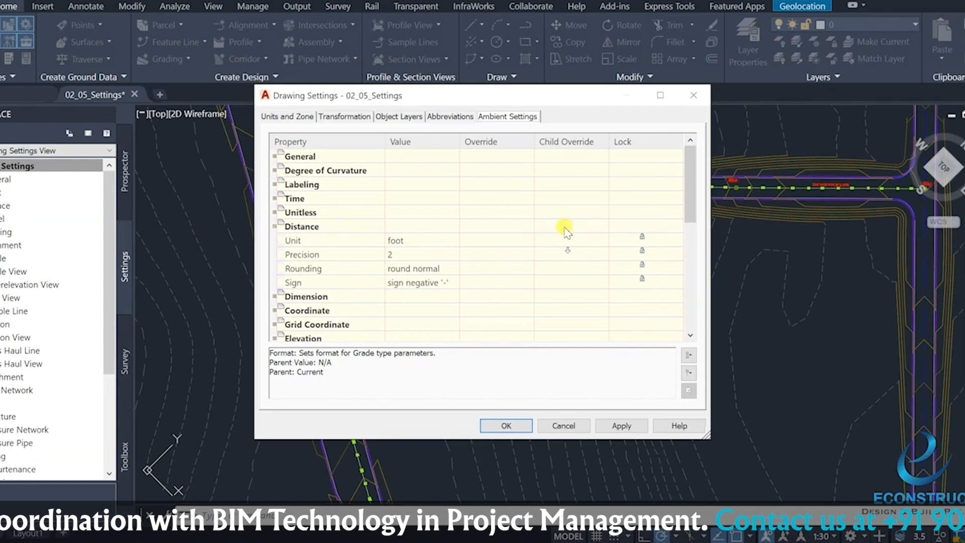
{"action": "left_click", "coordinate": [275, 226]}
{"action": "left_click", "coordinate": [691, 96]}
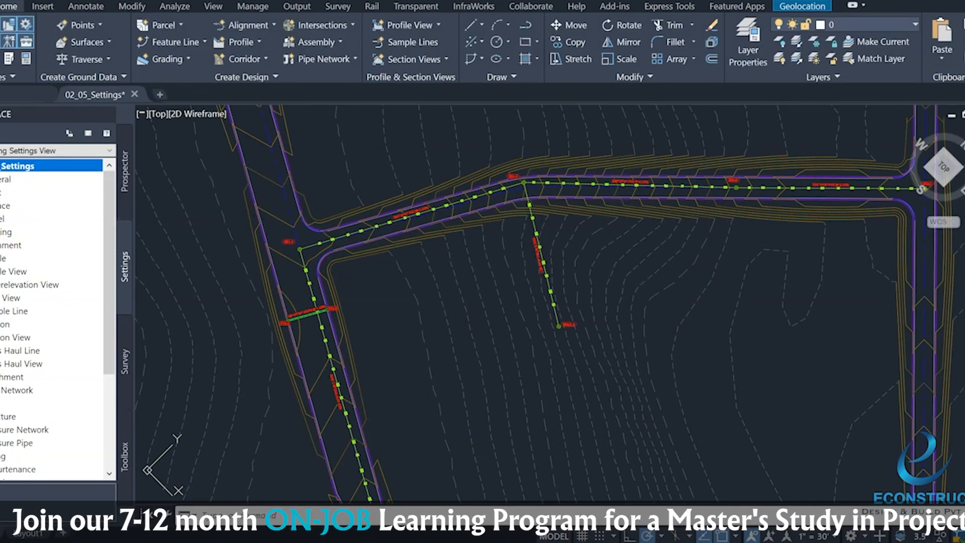
Step: Look through the Point collection and its Commands in the drawing settings tree, and collapse Commands again
{"action": "left_click", "coordinate": [0, 192]}
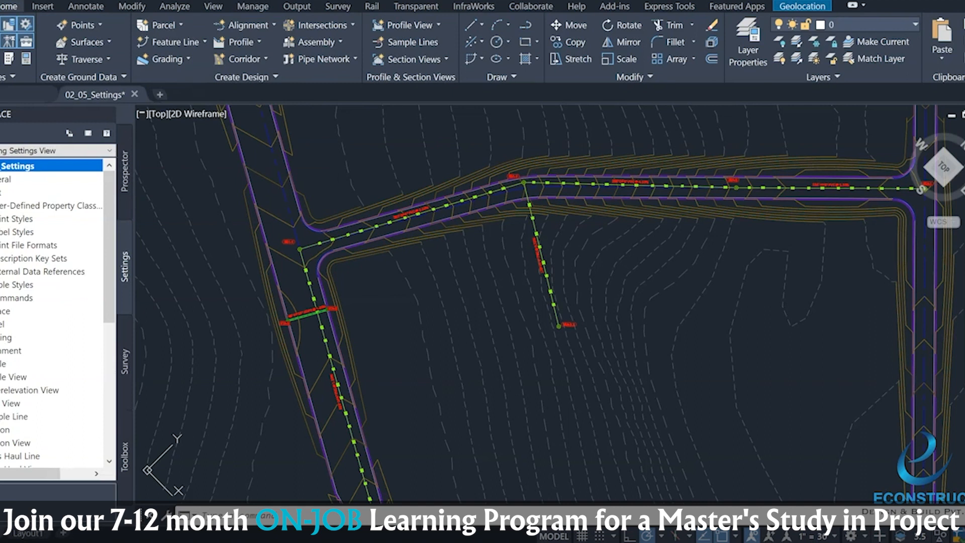
{"action": "left_click", "coordinate": [0, 298]}
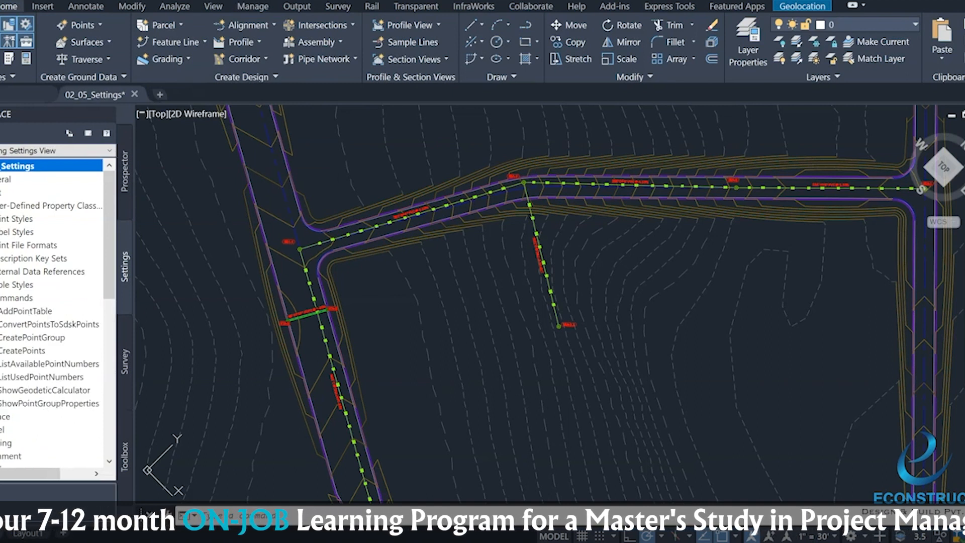
{"action": "right_click", "coordinate": [6, 299]}
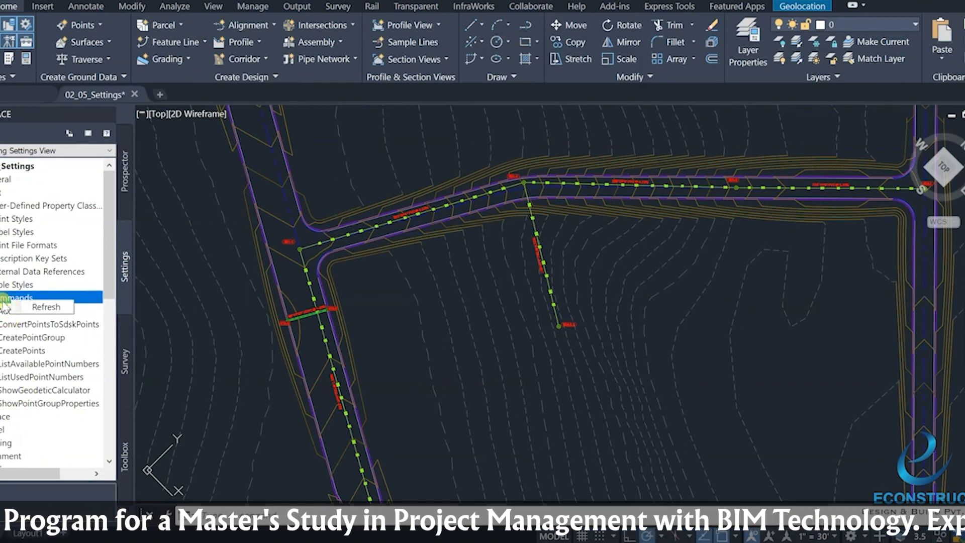
{"action": "left_click", "coordinate": [0, 297]}
Step: Open the feature settings of Point, check the Distance properties, and close them without applying changes
{"action": "right_click", "coordinate": [1, 191]}
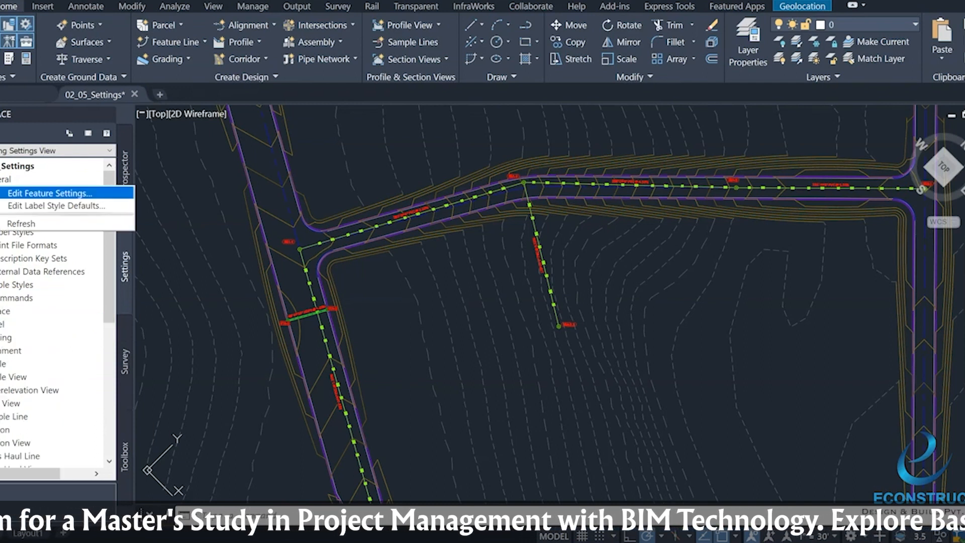
{"action": "left_click", "coordinate": [0, 192]}
{"action": "left_click", "coordinate": [0, 192]}
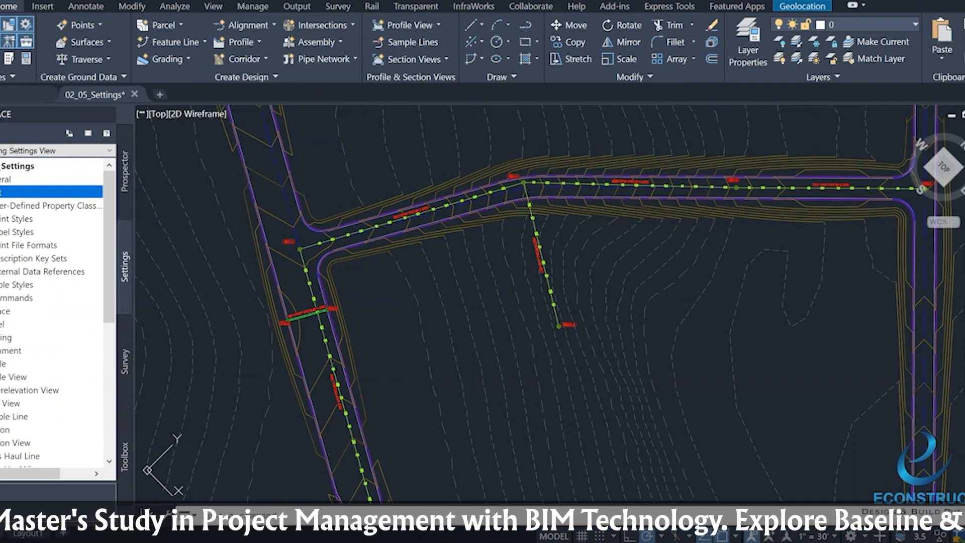
{"action": "right_click", "coordinate": [1, 191]}
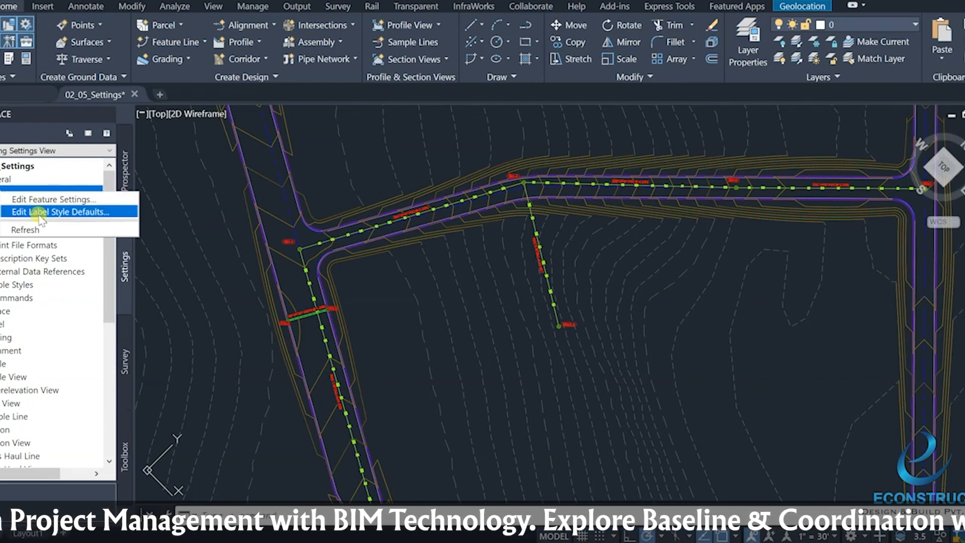
{"action": "left_click", "coordinate": [62, 200]}
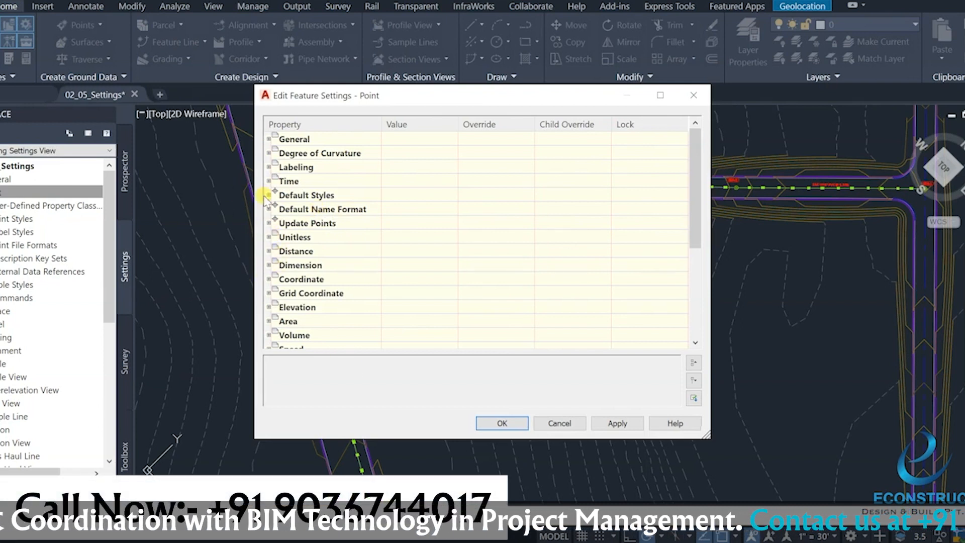
{"action": "left_click", "coordinate": [270, 251]}
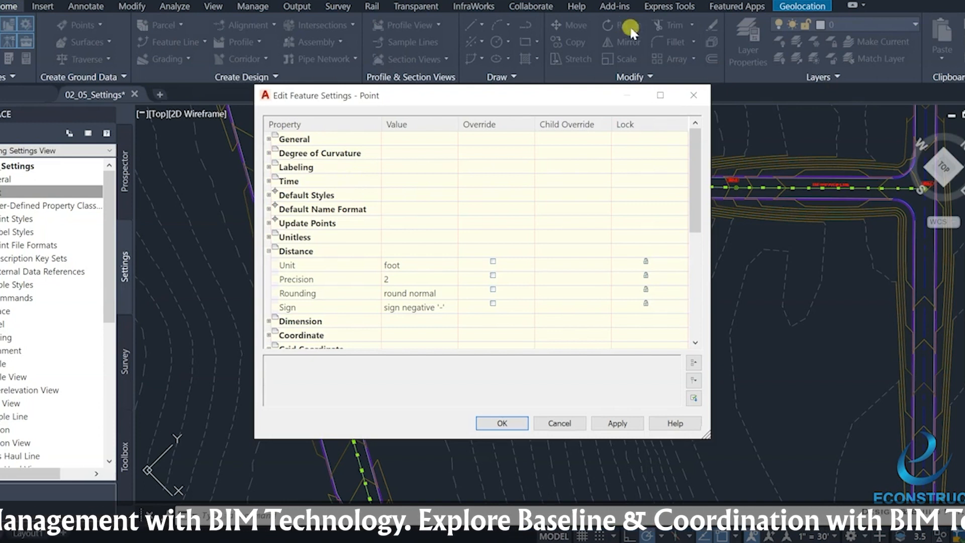
{"action": "left_click", "coordinate": [691, 95]}
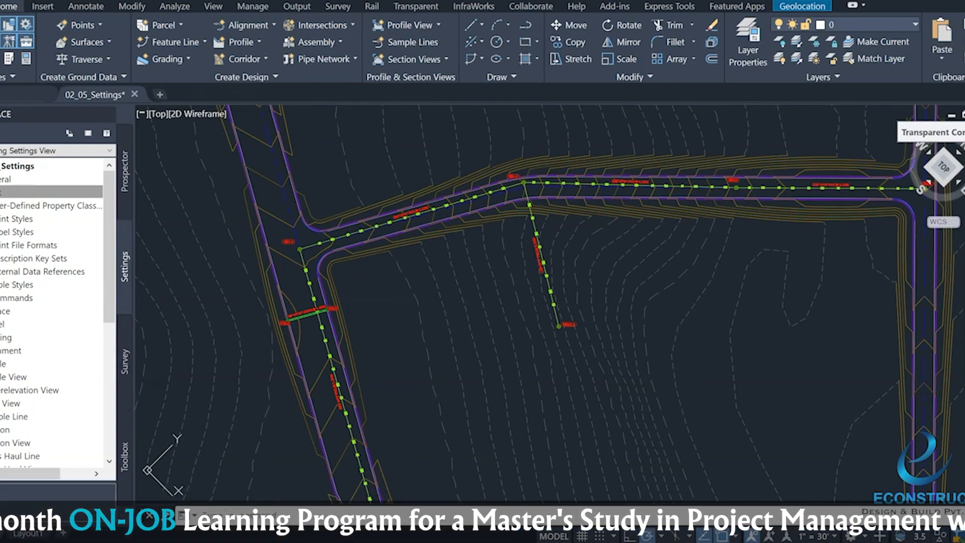
Step: Start a line with the Station Elevation transparent command and choose the Sanitary-Align profile view as its reference
{"action": "left_click", "coordinate": [408, 8]}
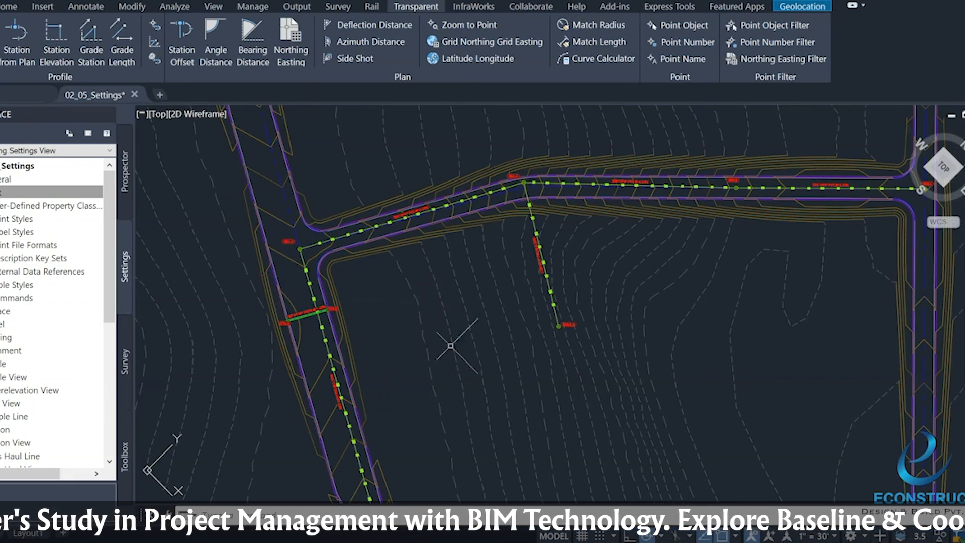
{"action": "left_click", "coordinate": [681, 320]}
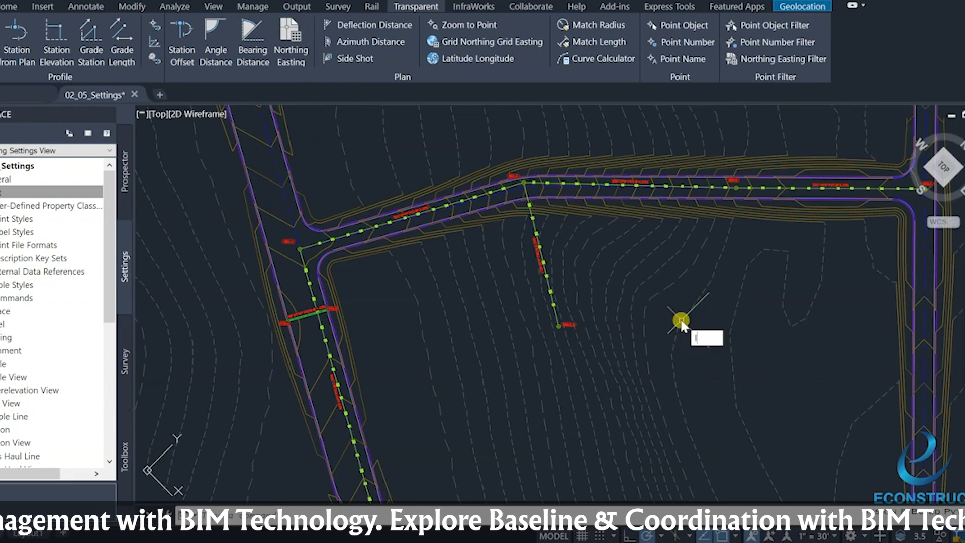
{"action": "key", "text": "Return"}
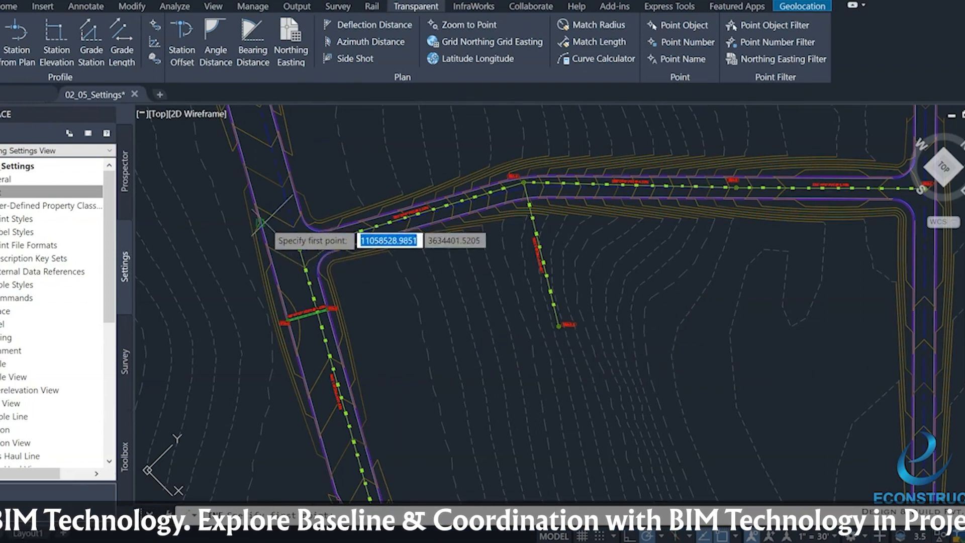
{"action": "scroll", "coordinate": [288, 303], "scroll_direction": "down", "scroll_amount": 4}
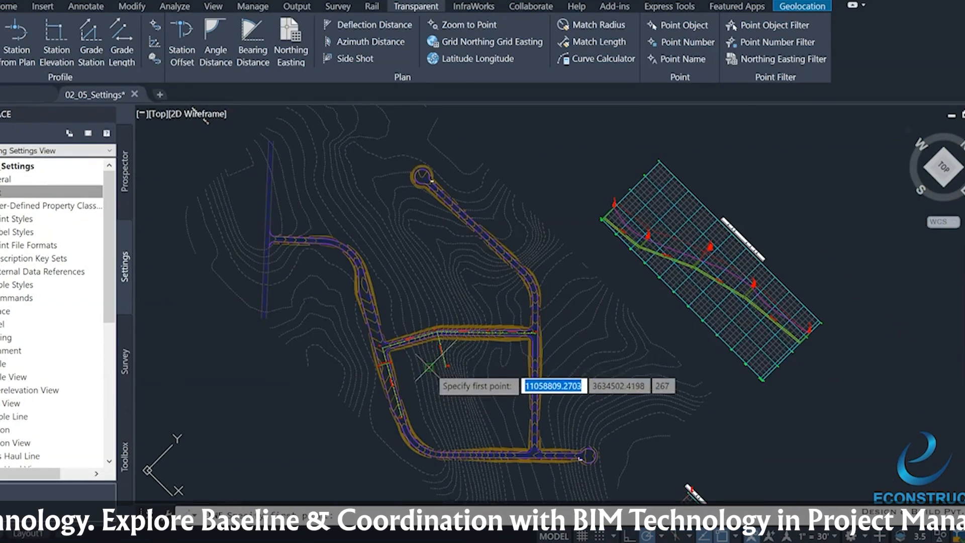
{"action": "scroll", "coordinate": [580, 316], "scroll_direction": "up", "scroll_amount": 5}
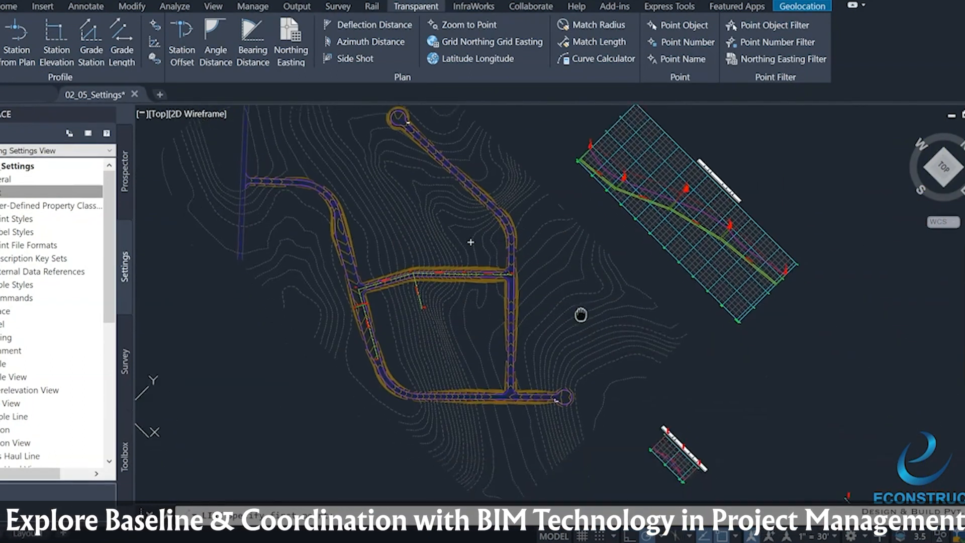
{"action": "scroll", "coordinate": [579, 221], "scroll_direction": "up", "scroll_amount": 5}
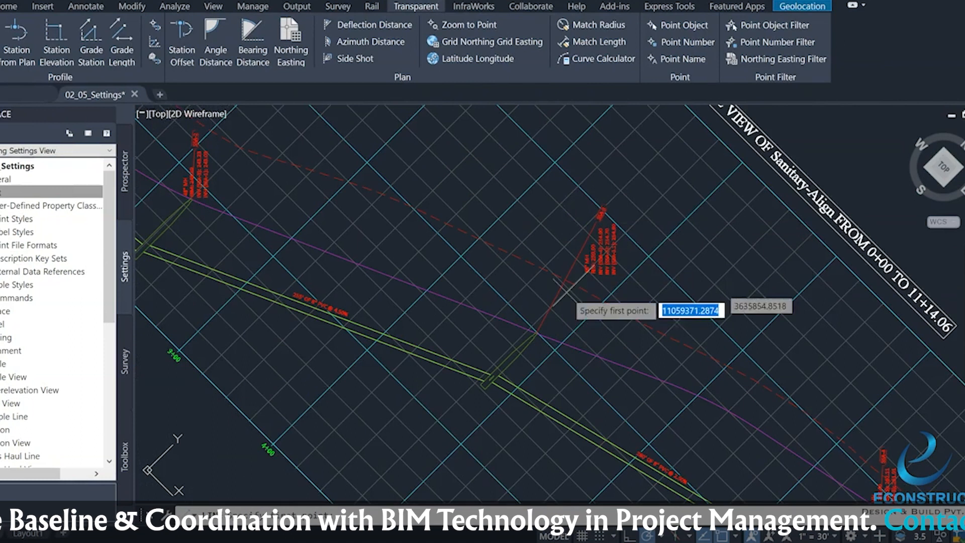
{"action": "left_click", "coordinate": [51, 65]}
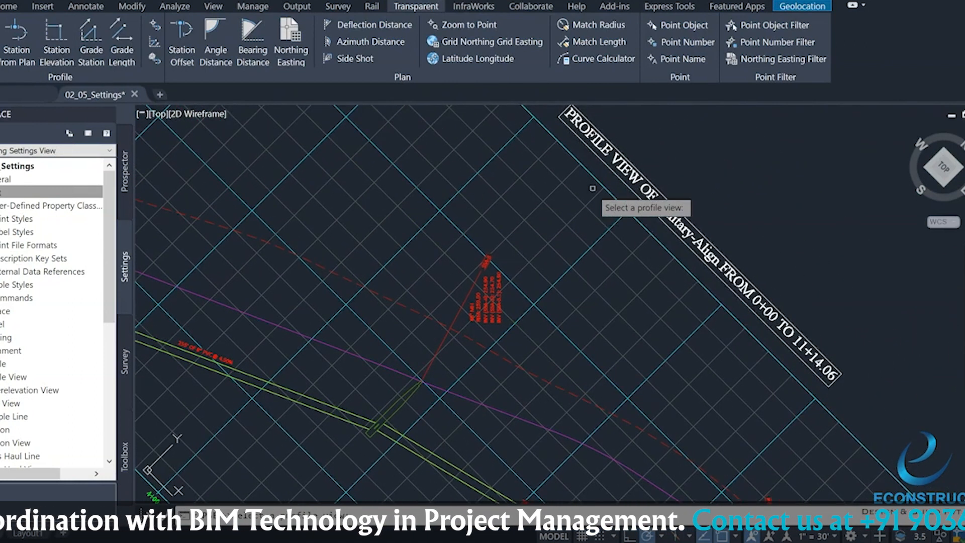
{"action": "scroll", "coordinate": [597, 179], "scroll_direction": "down", "scroll_amount": 5}
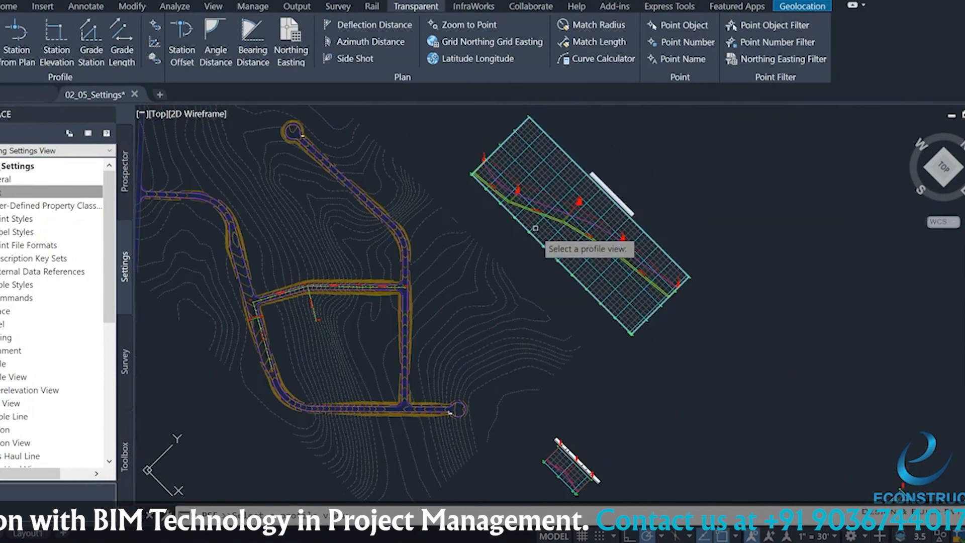
{"action": "scroll", "coordinate": [538, 222], "scroll_direction": "up", "scroll_amount": 5}
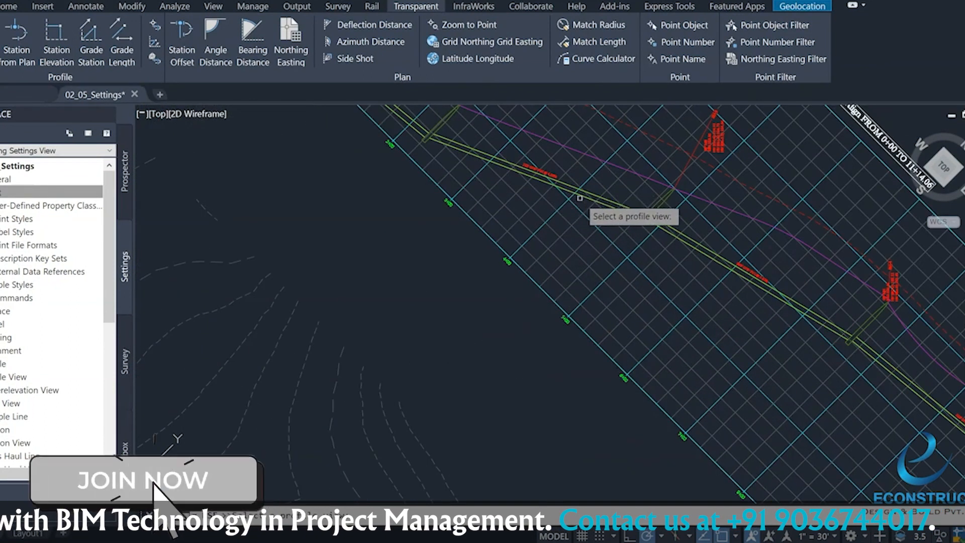
{"action": "left_click", "coordinate": [528, 277]}
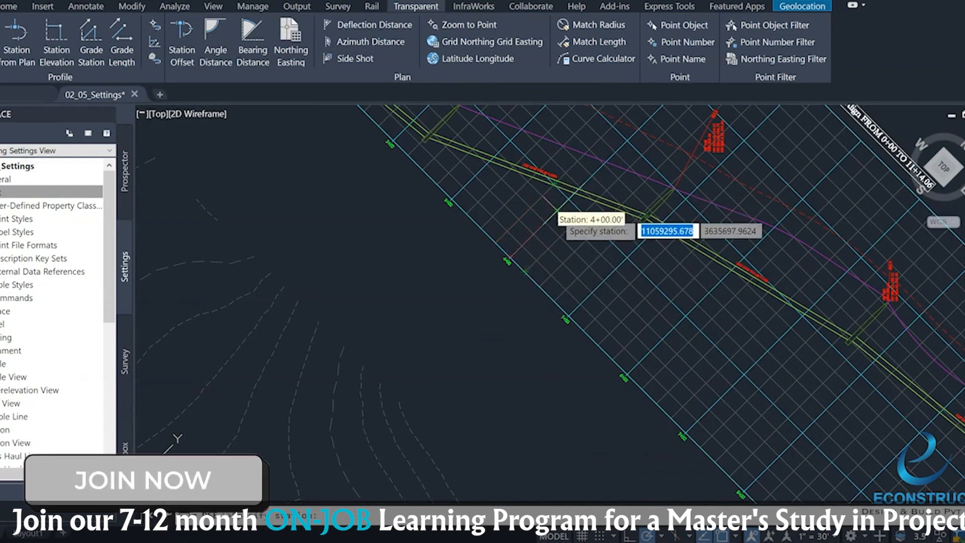
Step: Place the line's first point in the profile view at station 3+00 and an elevation of about 244
{"action": "scroll", "coordinate": [557, 211], "scroll_direction": "up", "scroll_amount": 2}
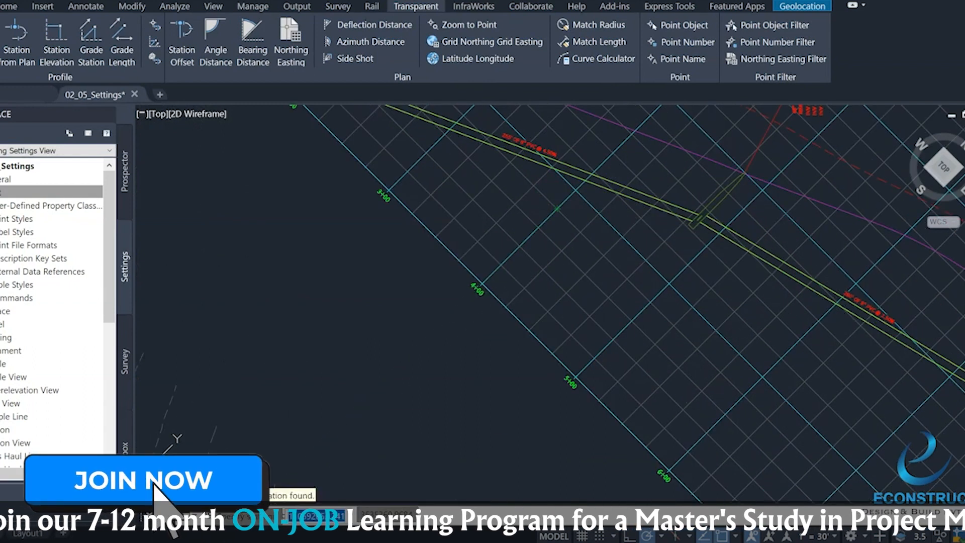
{"action": "scroll", "coordinate": [558, 322], "scroll_direction": "down", "scroll_amount": 4}
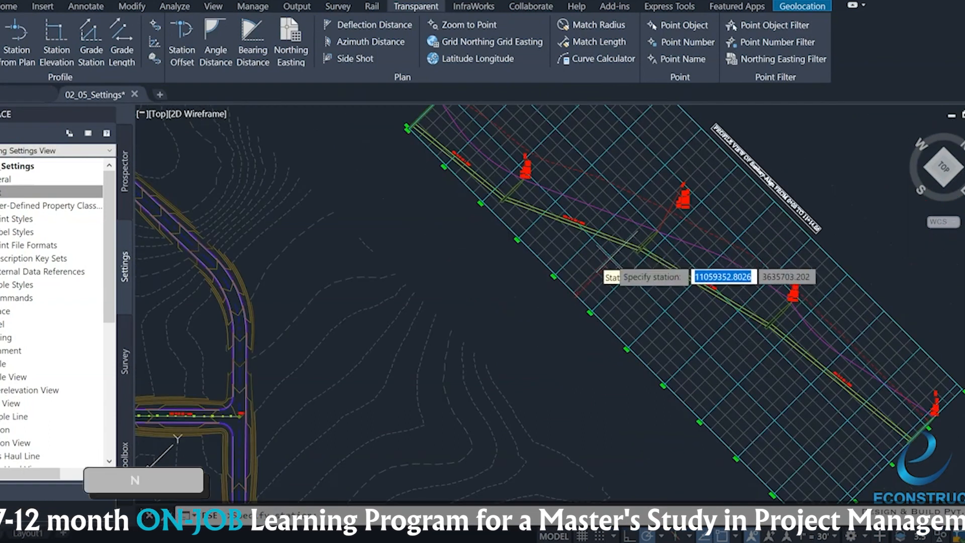
{"action": "scroll", "coordinate": [480, 291], "scroll_direction": "up", "scroll_amount": 4}
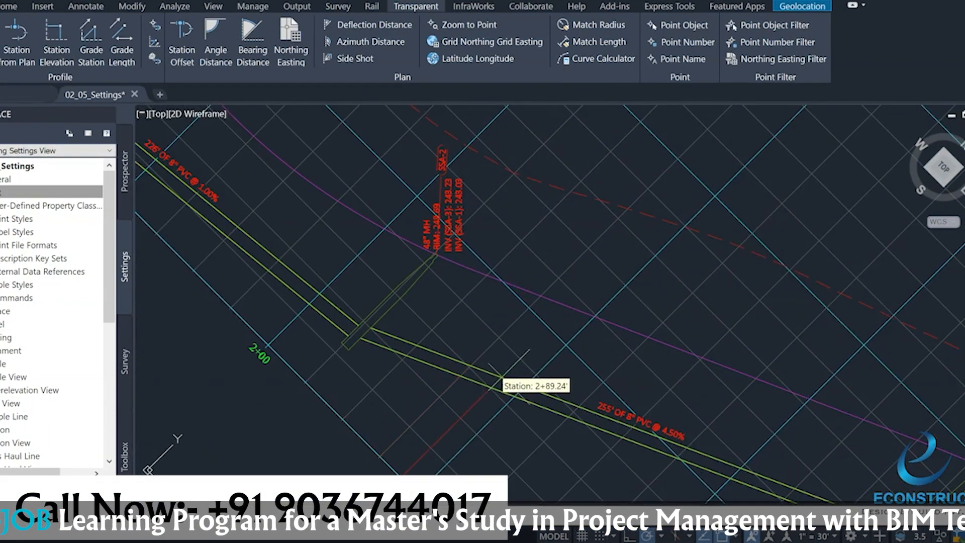
{"action": "middle_click_drag", "start_coordinate": [524, 311], "coordinate": [460, 227]}
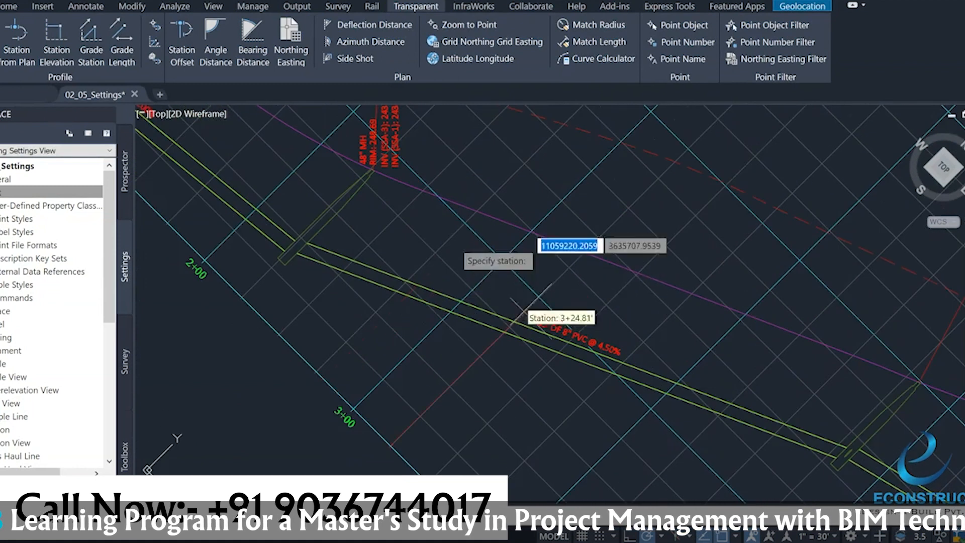
{"action": "left_click", "coordinate": [461, 301]}
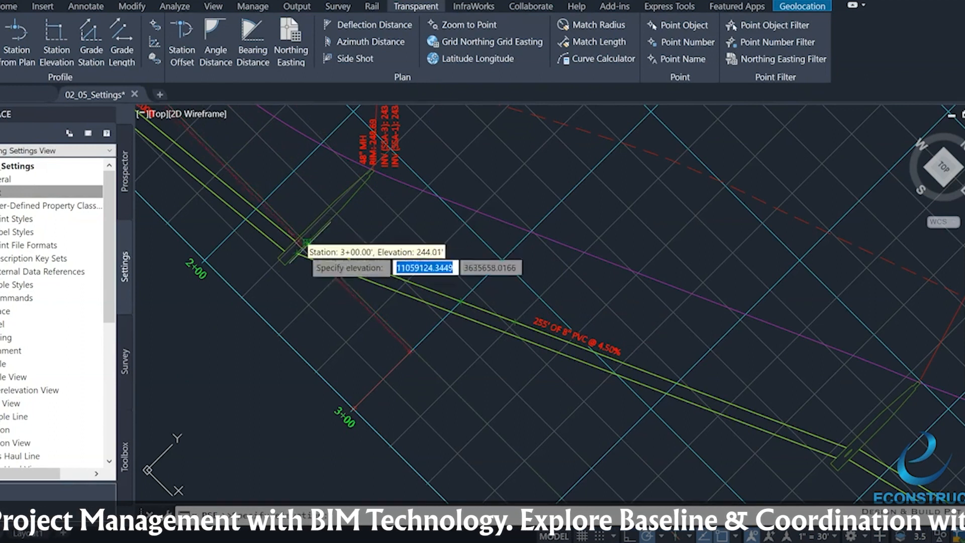
{"action": "left_click", "coordinate": [306, 243]}
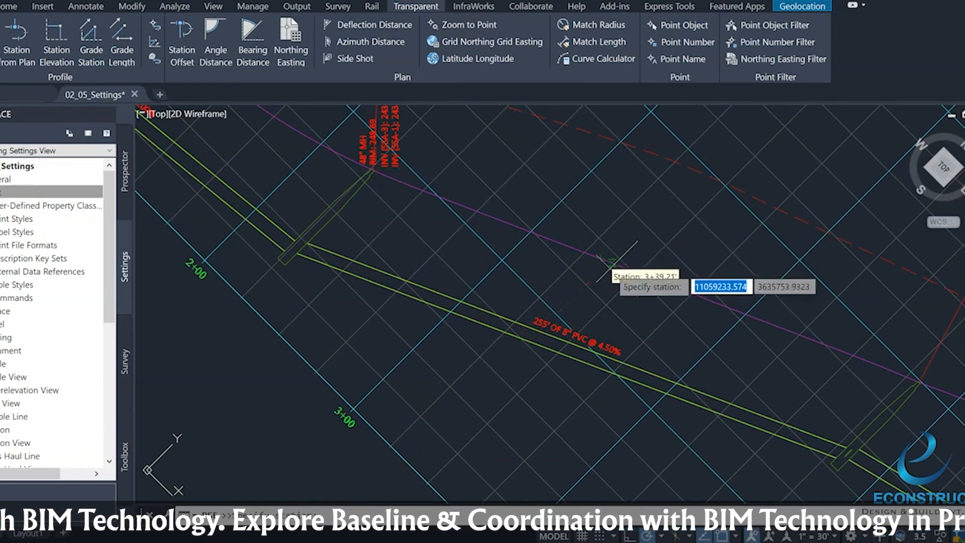
Step: Place the second line point at station 3+32.48, elevation about 277.11, add a third at station 2+25, and end the line
{"action": "left_click", "coordinate": [601, 259]}
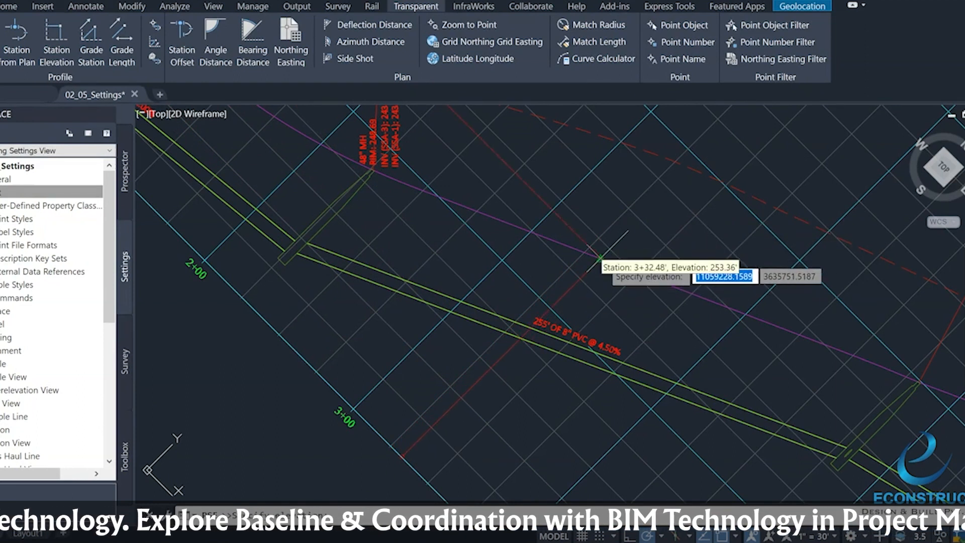
{"action": "scroll", "coordinate": [639, 249], "scroll_direction": "down", "scroll_amount": 2}
{"action": "scroll", "coordinate": [644, 251], "scroll_direction": "down", "scroll_amount": 3}
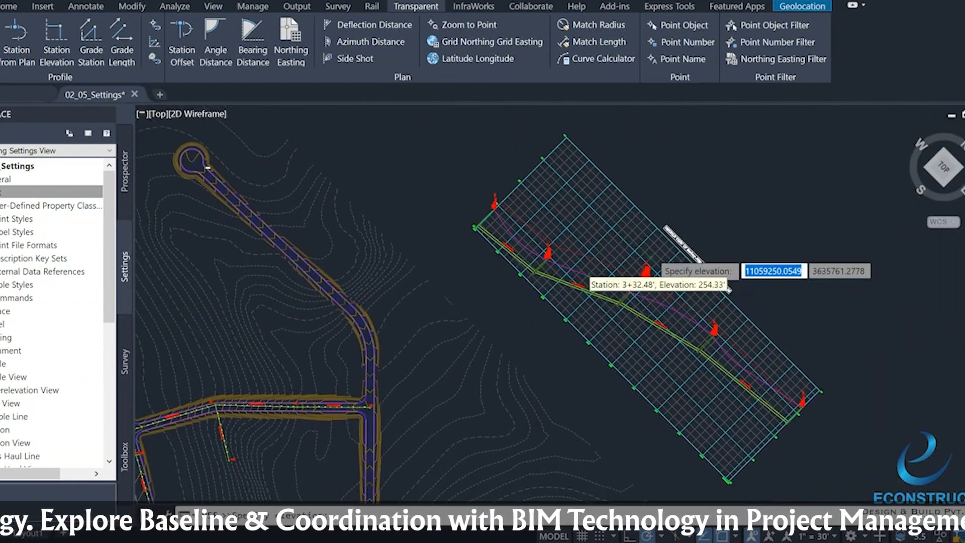
{"action": "scroll", "coordinate": [568, 197], "scroll_direction": "up", "scroll_amount": 5}
{"action": "scroll", "coordinate": [432, 302], "scroll_direction": "down", "scroll_amount": 5}
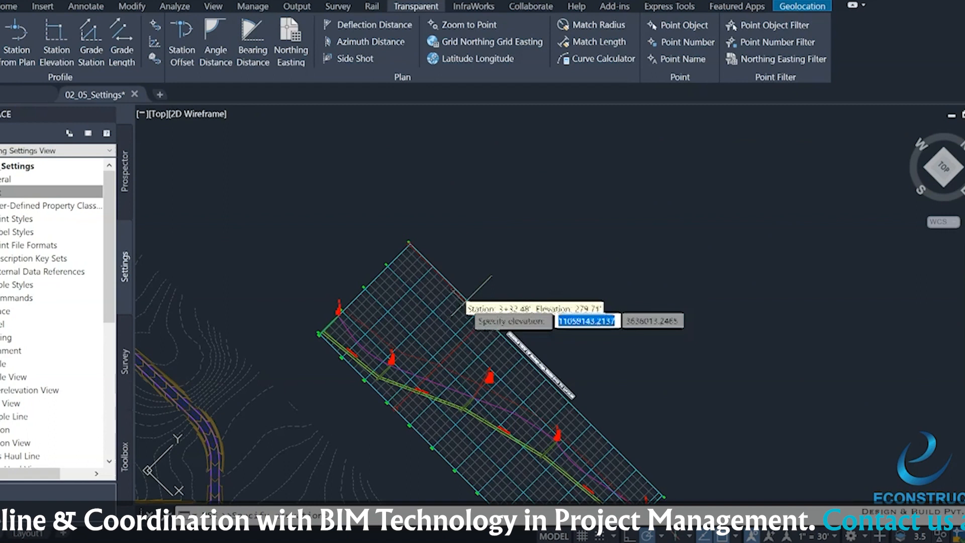
{"action": "scroll", "coordinate": [462, 301], "scroll_direction": "up", "scroll_amount": 5}
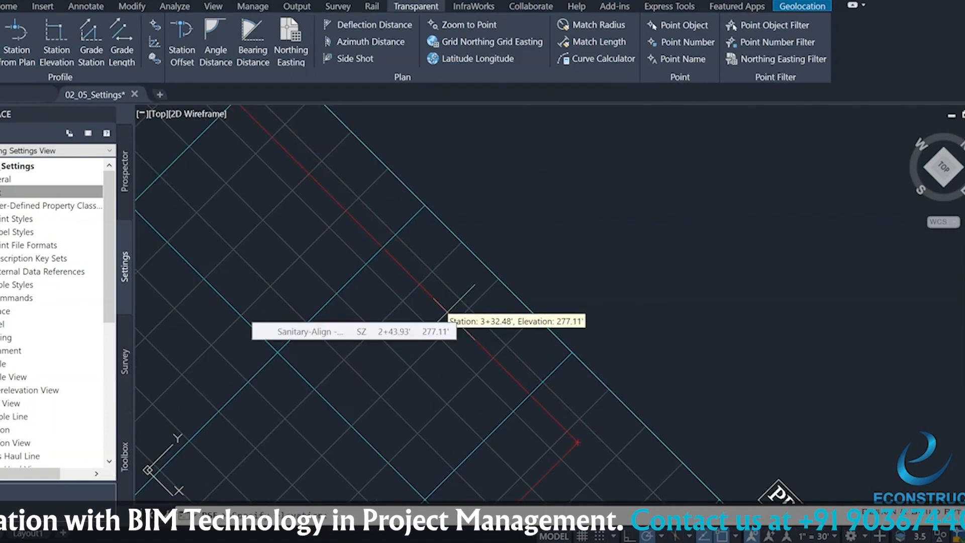
{"action": "left_click", "coordinate": [448, 312]}
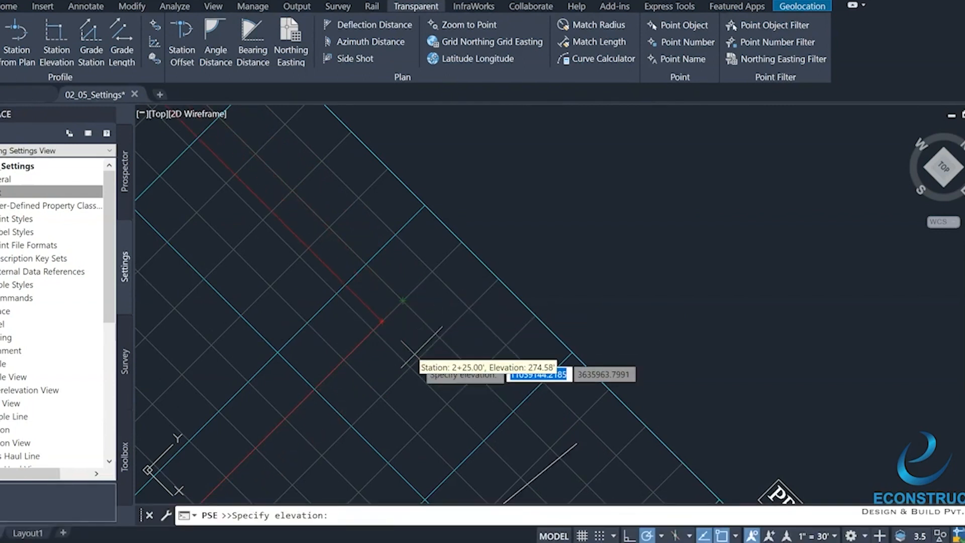
{"action": "left_click", "coordinate": [405, 338]}
{"action": "key", "text": "Escape"}
{"action": "key", "text": "Escape"}
Step: Inspect the line drawn in the Sanitary-Align profile view and delete it
{"action": "scroll", "coordinate": [444, 217], "scroll_direction": "down", "scroll_amount": 6}
{"action": "scroll", "coordinate": [438, 304], "scroll_direction": "up", "scroll_amount": 4}
{"action": "scroll", "coordinate": [315, 339], "scroll_direction": "up", "scroll_amount": 8}
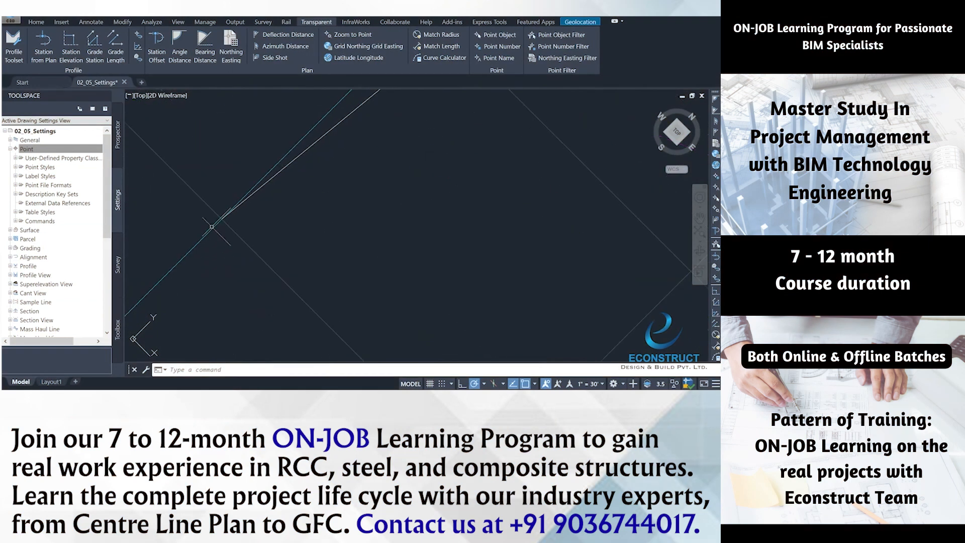
{"action": "scroll", "coordinate": [212, 227], "scroll_direction": "up", "scroll_amount": 6}
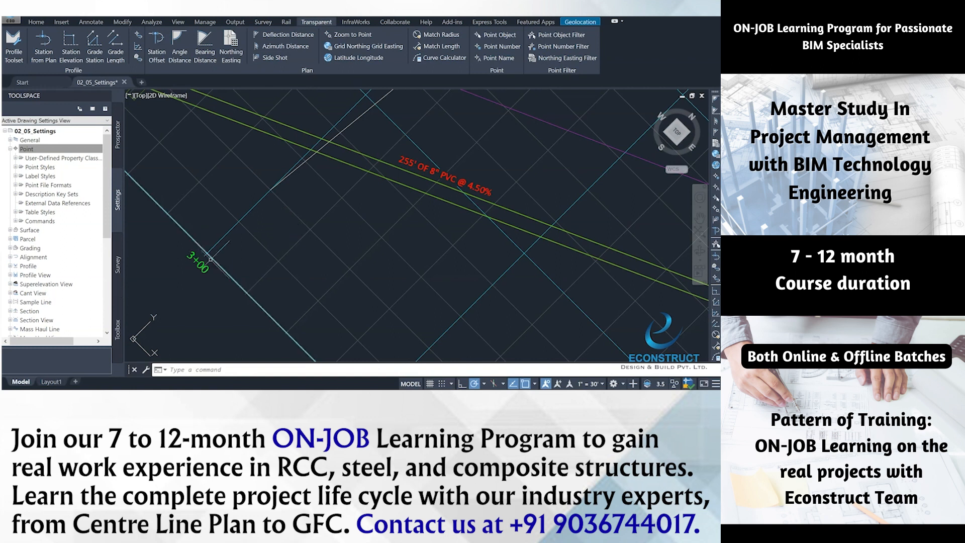
{"action": "scroll", "coordinate": [299, 242], "scroll_direction": "down", "scroll_amount": 3}
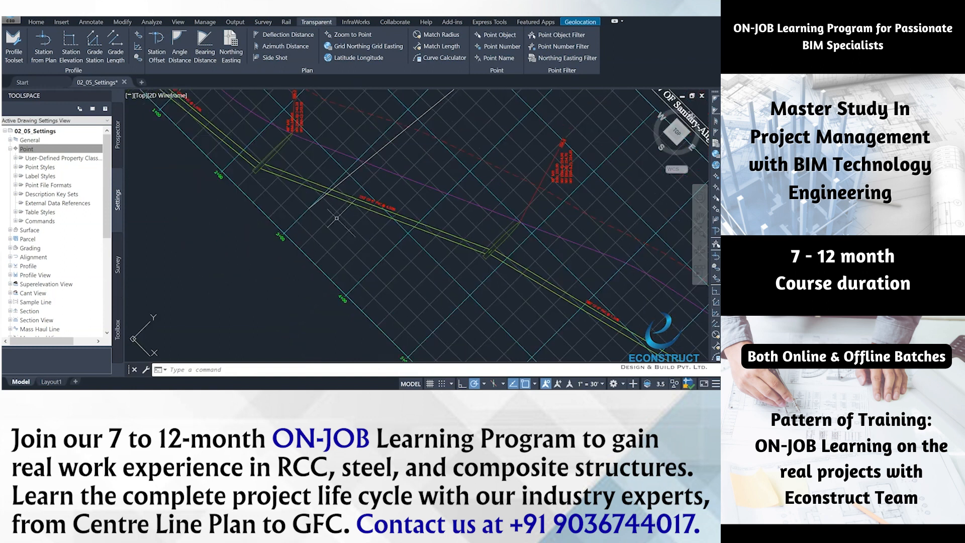
{"action": "middle_click_drag", "start_coordinate": [396, 166], "coordinate": [291, 315]}
{"action": "scroll", "coordinate": [410, 181], "scroll_direction": "up", "scroll_amount": 5}
{"action": "left_click", "coordinate": [440, 228]}
{"action": "key", "text": "Delete"}
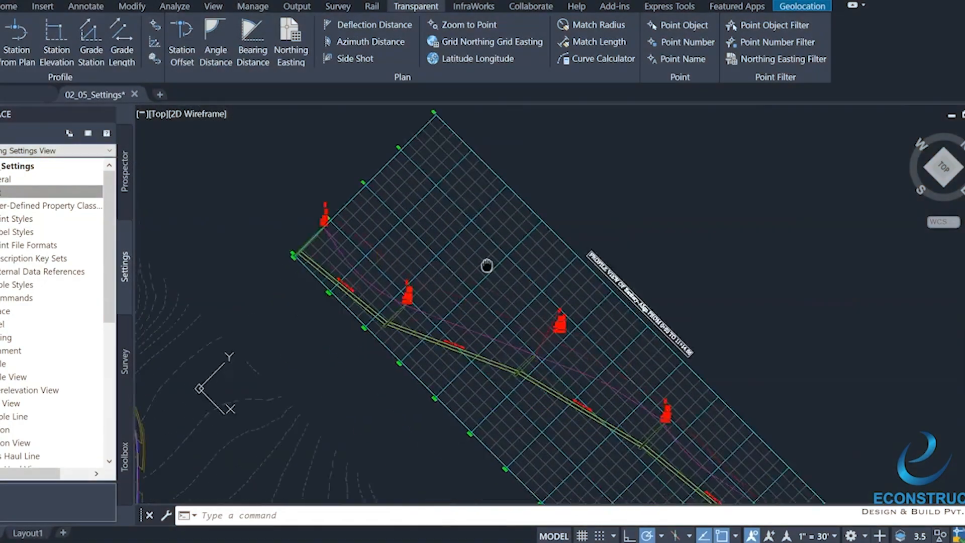
{"action": "scroll", "coordinate": [365, 198], "scroll_direction": "up", "scroll_amount": 3}
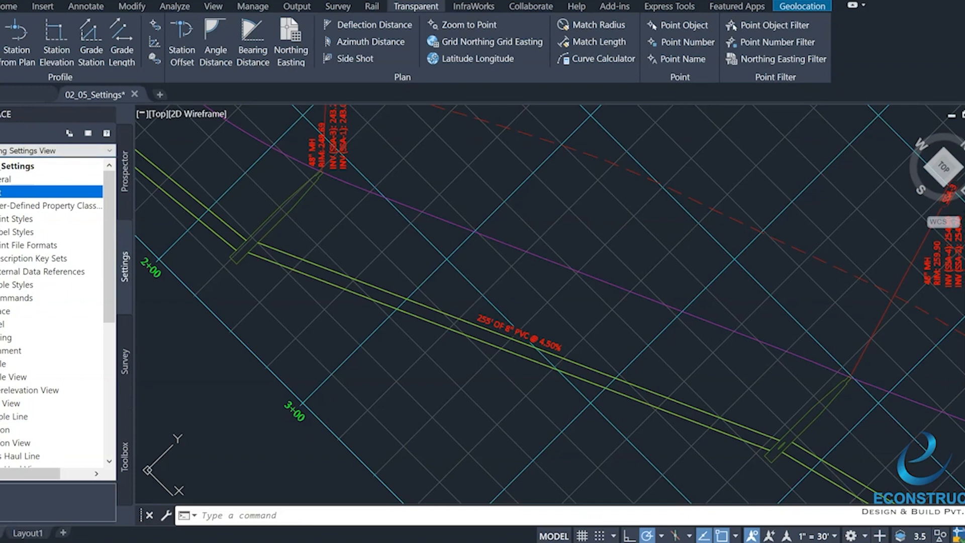
Step: Display the Toolspace survey content and expand its equipment databases, figure prefix databases and linework code sets
{"action": "left_click", "coordinate": [127, 364]}
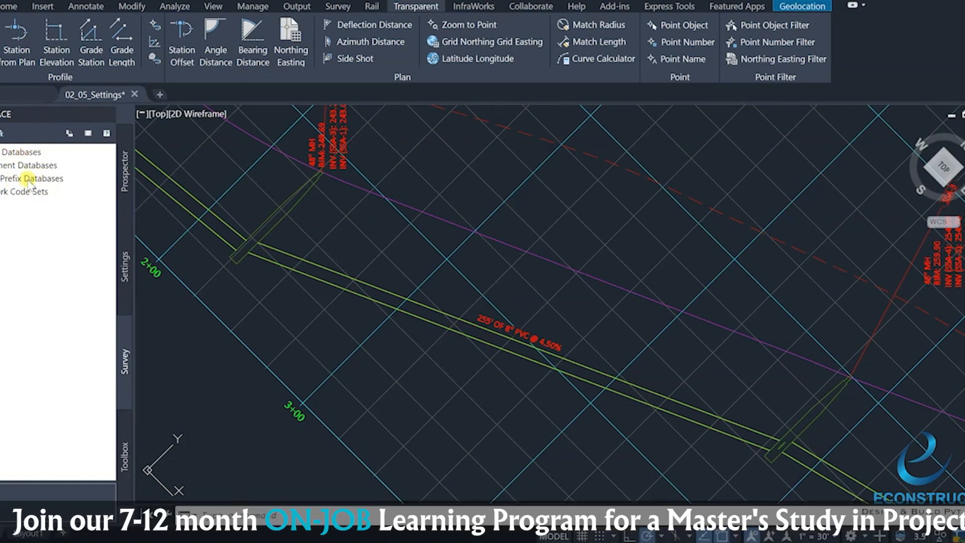
{"action": "left_click", "coordinate": [1, 179]}
{"action": "left_click", "coordinate": [1, 166]}
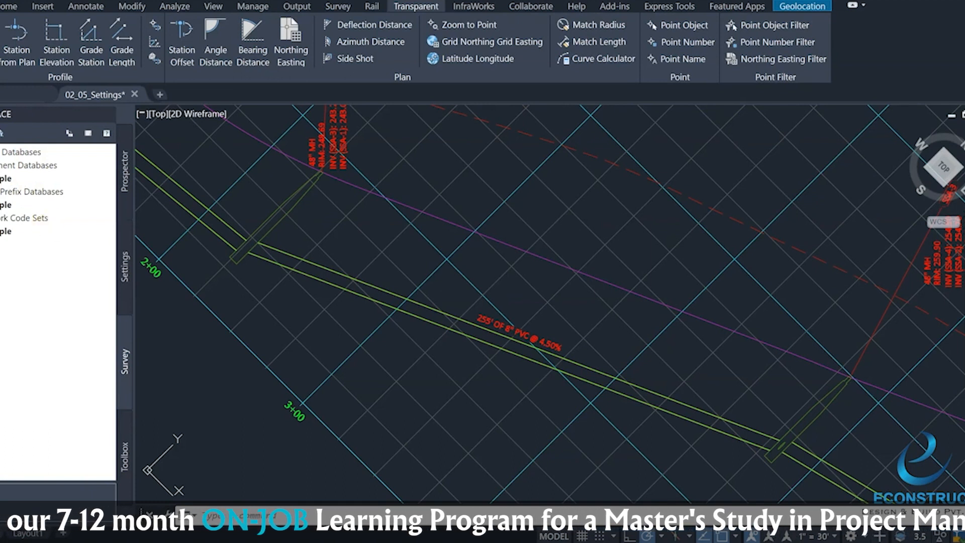
Step: Display the Toolspace toolbox contents and look through the Reports Manager, Miscellaneous Utilities and CAiCE Translator groups
{"action": "left_click", "coordinate": [121, 433]}
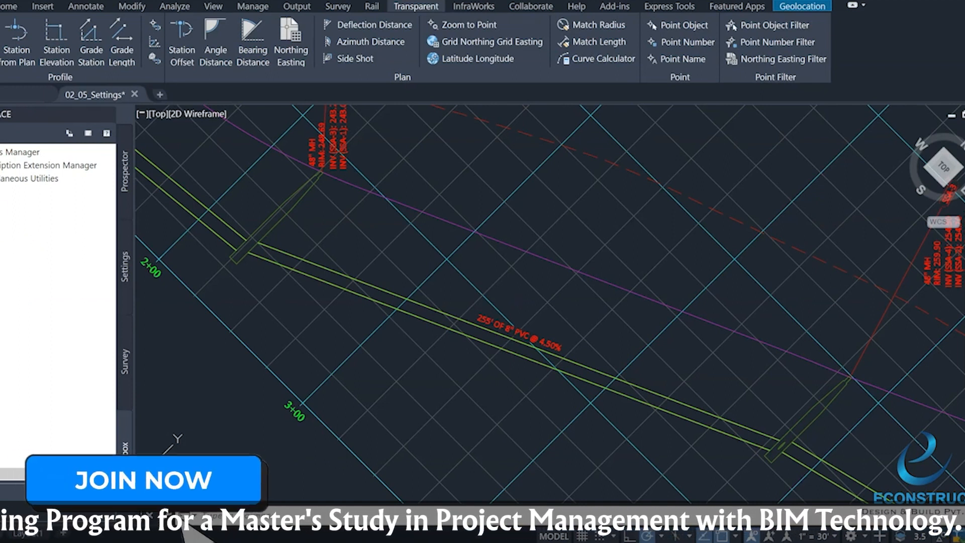
{"action": "left_click", "coordinate": [1, 152]}
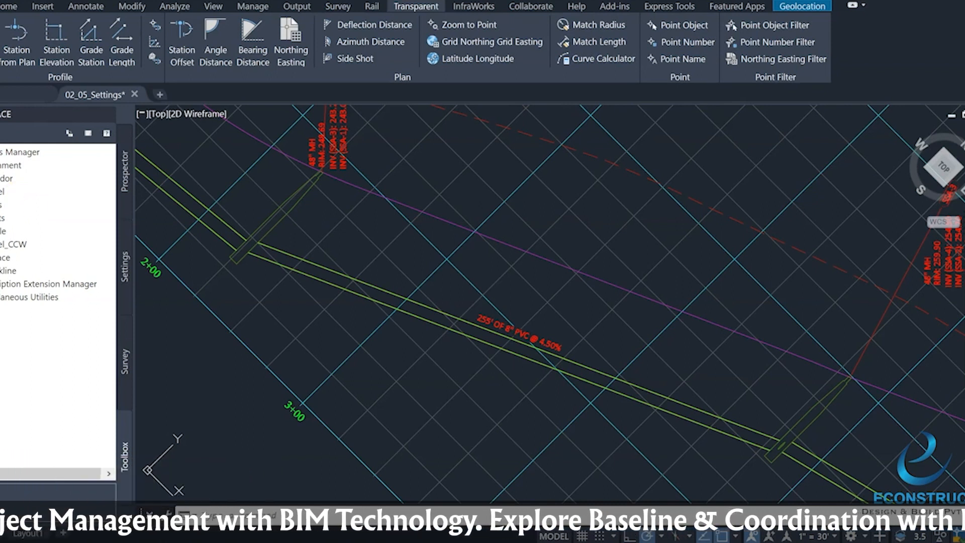
{"action": "left_click", "coordinate": [0, 166]}
{"action": "left_click", "coordinate": [0, 166]}
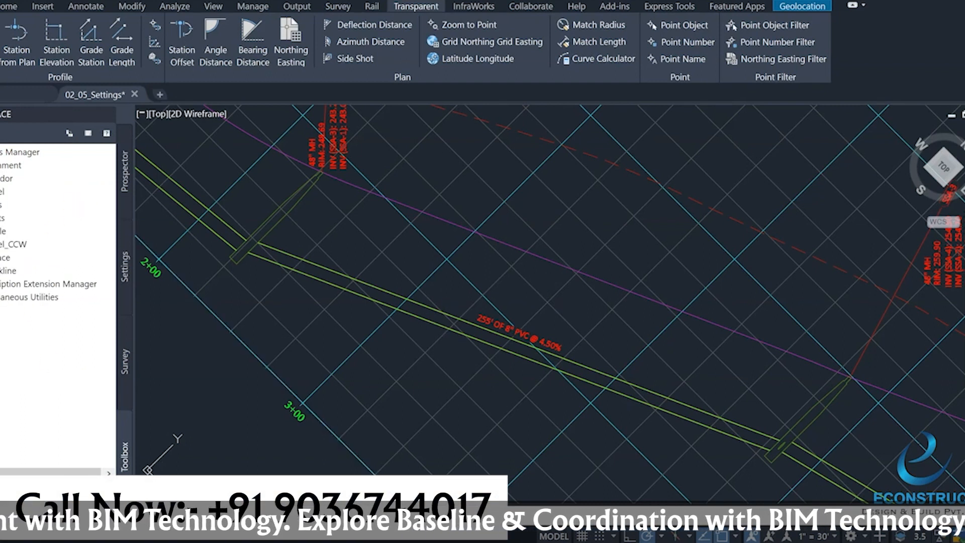
{"action": "left_click", "coordinate": [0, 297]}
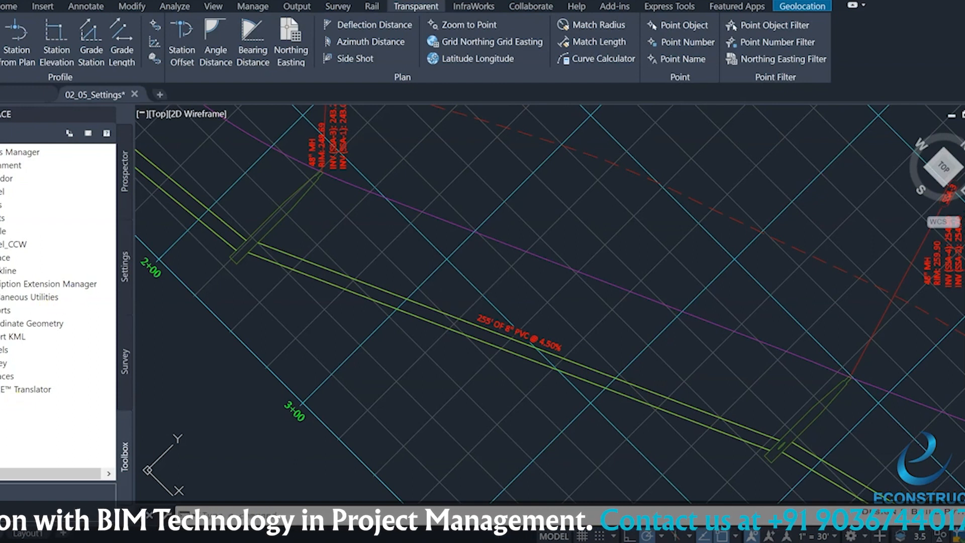
{"action": "left_click", "coordinate": [0, 389]}
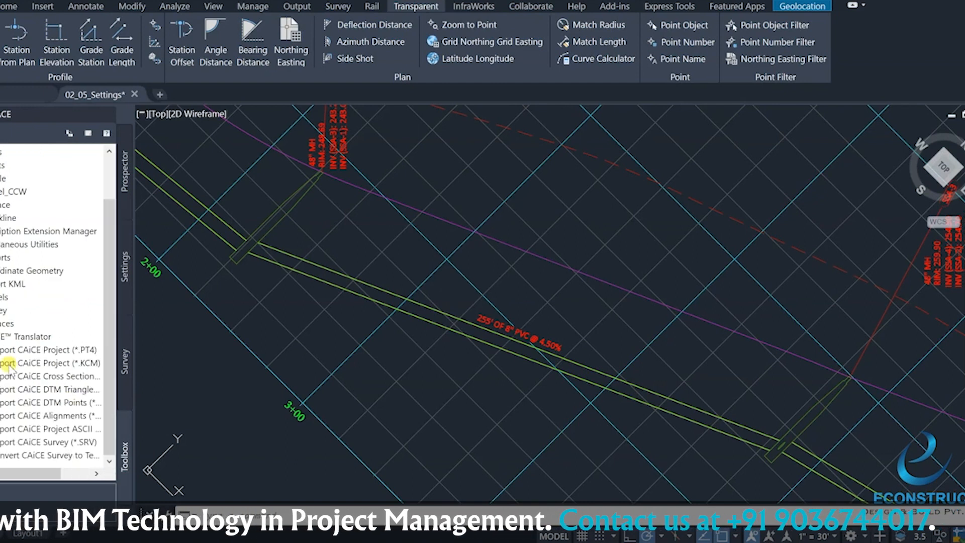
{"action": "scroll", "coordinate": [82, 351], "scroll_direction": "up", "scroll_amount": 2}
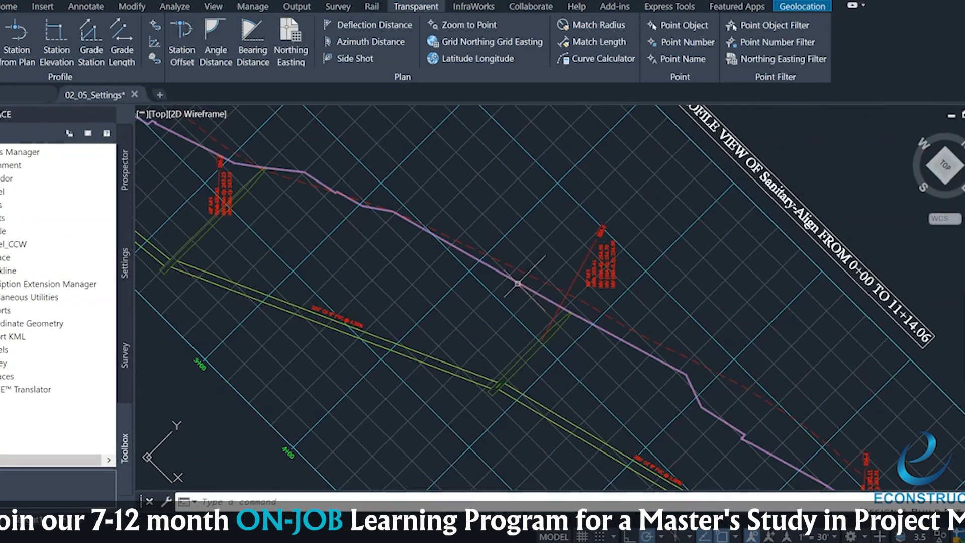
Step: Start a new line with the Station Elevation transparent command and pick the Sanitary-Align profile view as its reference
{"action": "scroll", "coordinate": [518, 283], "scroll_direction": "down", "scroll_amount": 5}
{"action": "scroll", "coordinate": [495, 399], "scroll_direction": "up", "scroll_amount": 5}
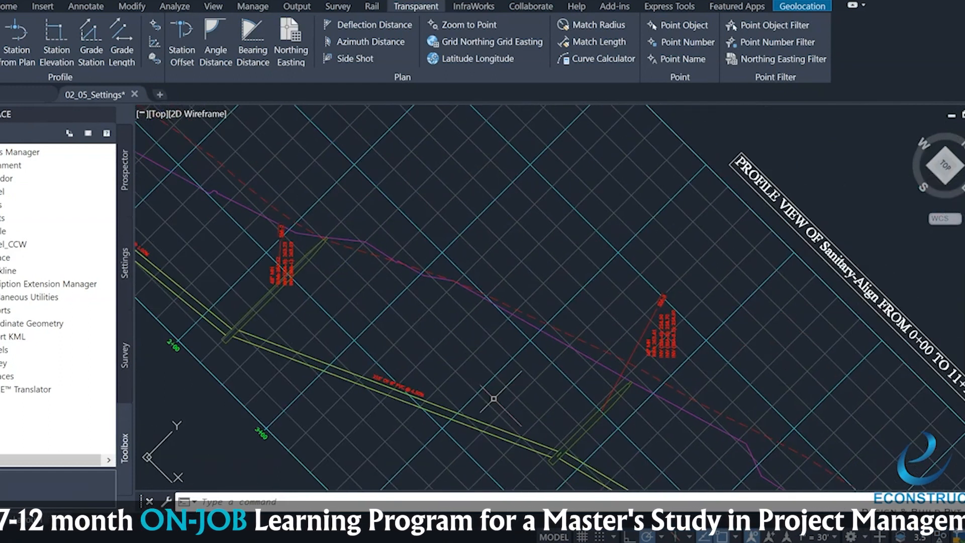
{"action": "mouse_move", "coordinate": [489, 293]}
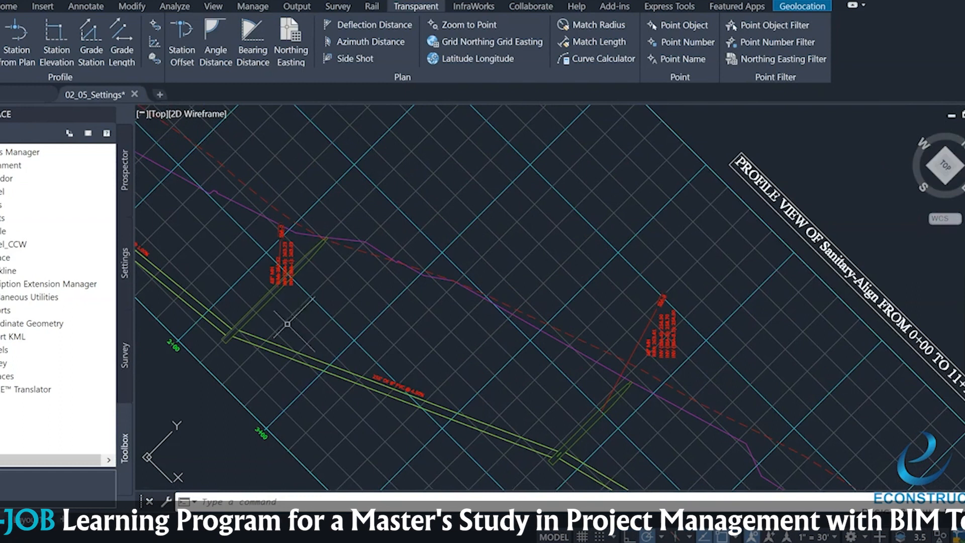
{"action": "mouse_move", "coordinate": [286, 307]}
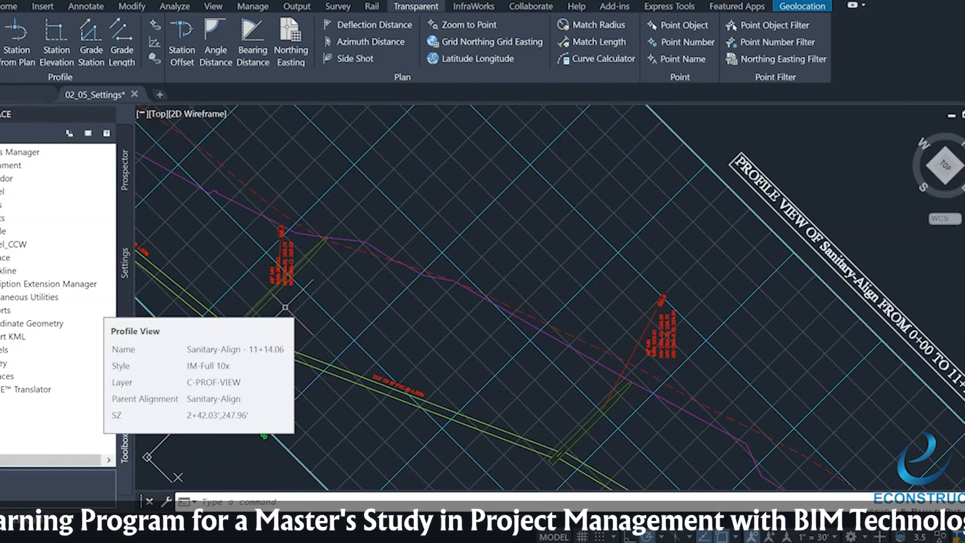
{"action": "scroll", "coordinate": [285, 307], "scroll_direction": "up", "scroll_amount": 3}
{"action": "scroll", "coordinate": [289, 280], "scroll_direction": "down", "scroll_amount": 3}
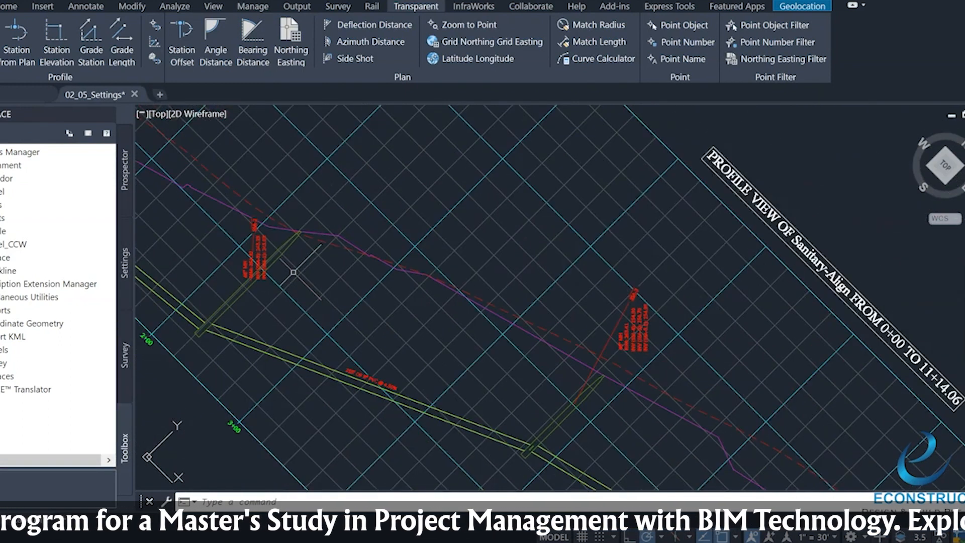
{"action": "mouse_move", "coordinate": [294, 272]}
{"action": "type", "text": "l"}
{"action": "key", "text": "Return"}
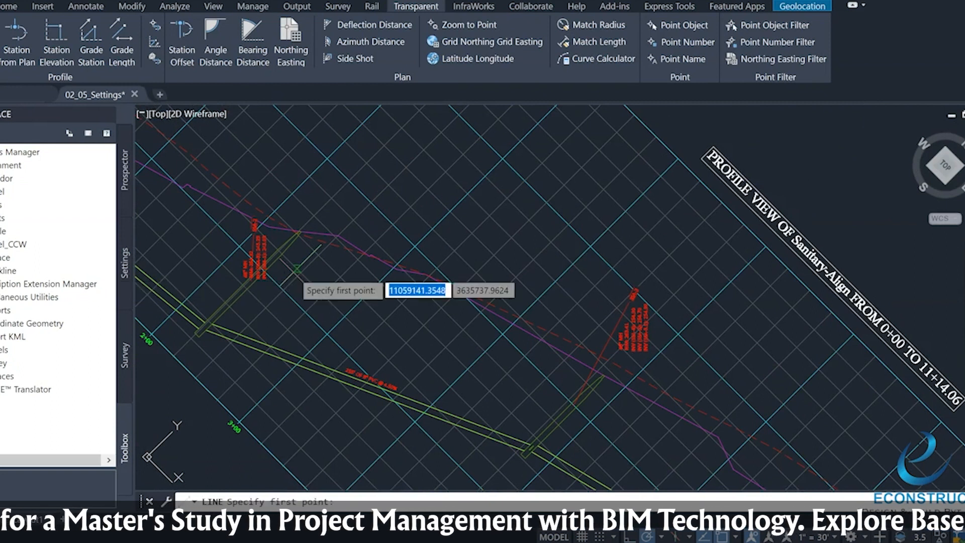
{"action": "left_click", "coordinate": [57, 63]}
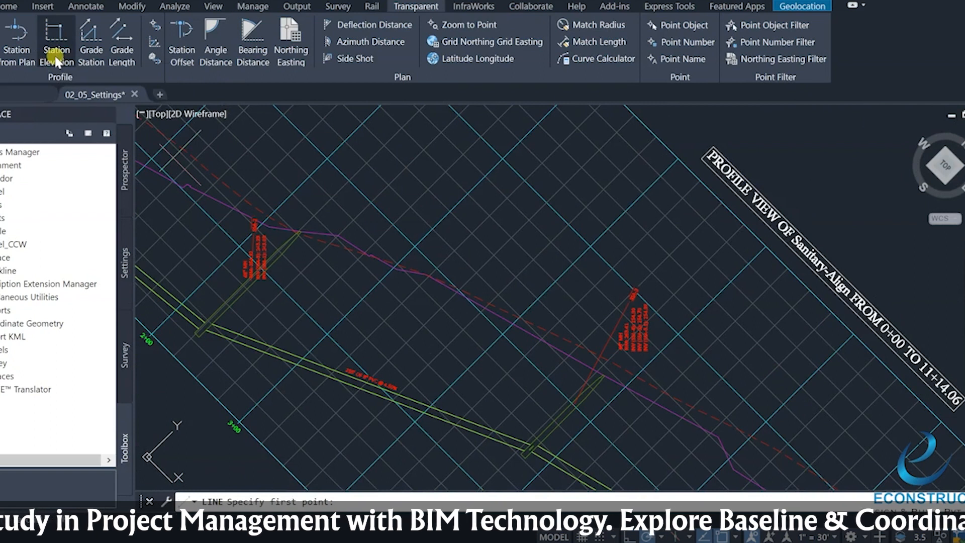
{"action": "left_click", "coordinate": [57, 60]}
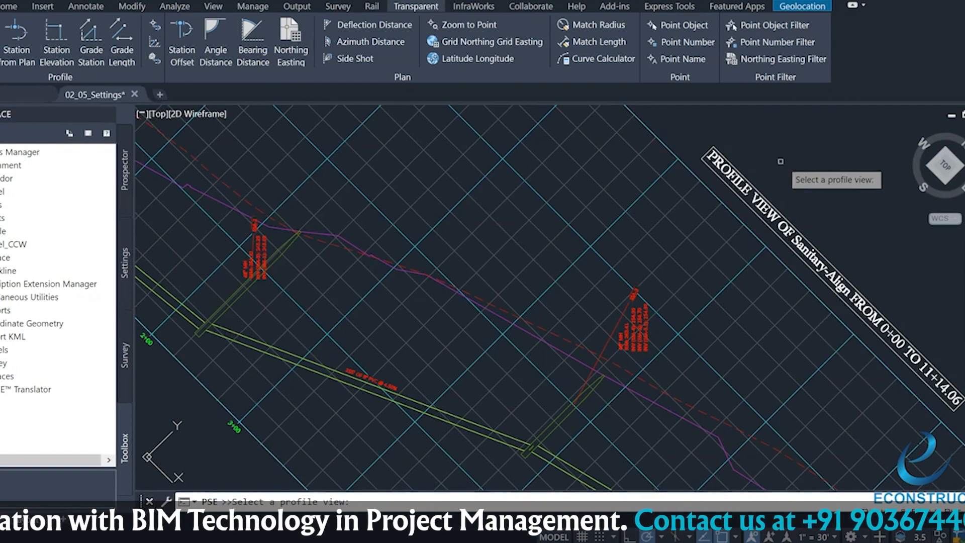
{"action": "left_click", "coordinate": [666, 146]}
Step: Examine the stations along the Sanitary-Align profile view from 0+00 to past 3+00 using the station read-out
{"action": "scroll", "coordinate": [398, 327], "scroll_direction": "down", "scroll_amount": 2}
{"action": "scroll", "coordinate": [322, 387], "scroll_direction": "up", "scroll_amount": 5}
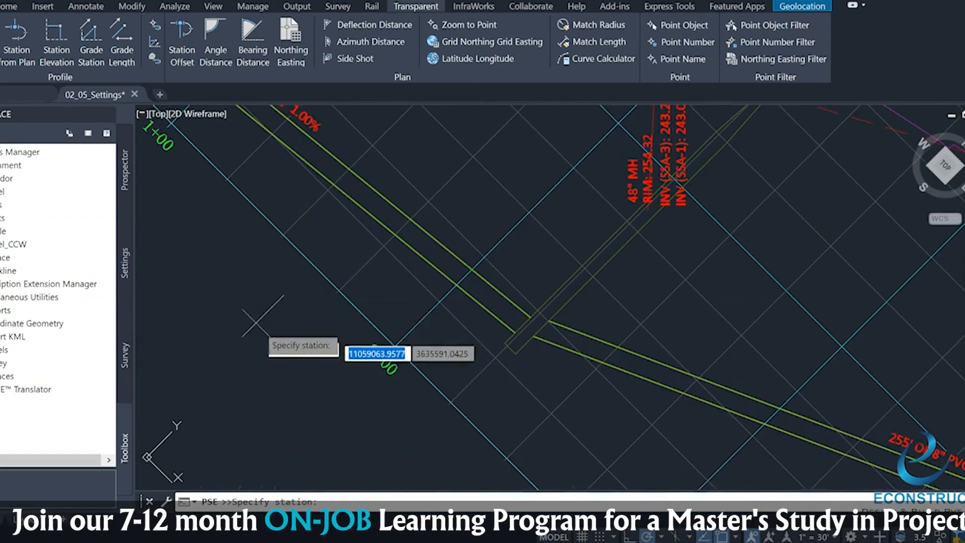
{"action": "middle_click_drag", "start_coordinate": [275, 306], "coordinate": [383, 478]}
{"action": "middle_click_drag", "start_coordinate": [248, 336], "coordinate": [446, 473]}
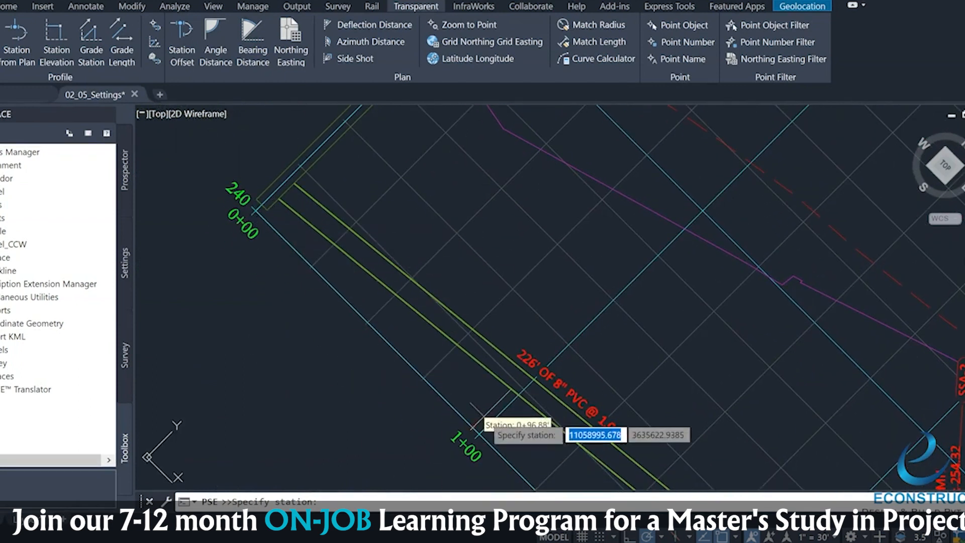
{"action": "scroll", "coordinate": [266, 232], "scroll_direction": "down", "scroll_amount": 2}
{"action": "scroll", "coordinate": [428, 341], "scroll_direction": "up", "scroll_amount": 2}
{"action": "middle_click_drag", "start_coordinate": [428, 341], "coordinate": [297, 114]}
{"action": "mouse_move", "coordinate": [468, 392]}
{"action": "middle_mouse_down"}
{"action": "mouse_move", "coordinate": [320, 181]}
{"action": "mouse_move", "coordinate": [306, 140]}
{"action": "middle_mouse_up"}
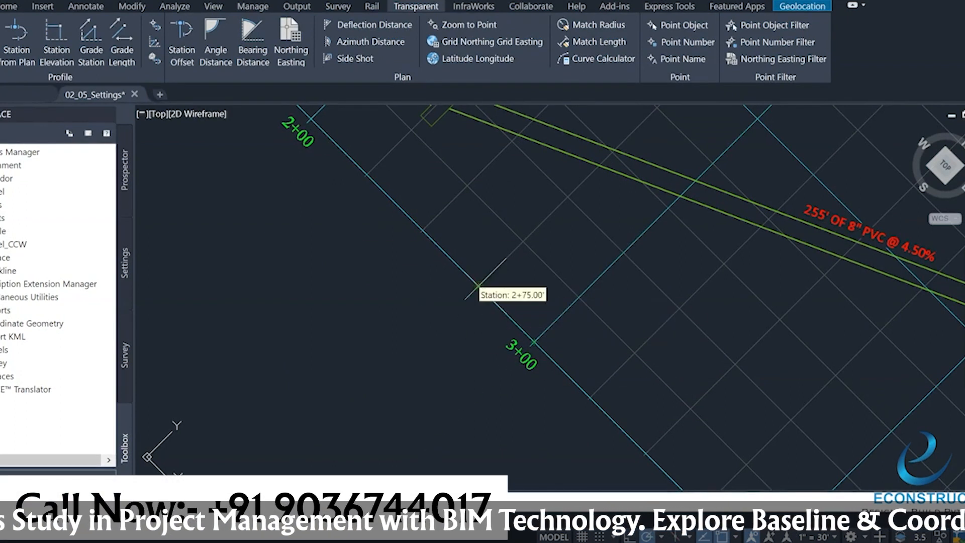
{"action": "scroll", "coordinate": [479, 381], "scroll_direction": "down", "scroll_amount": 2}
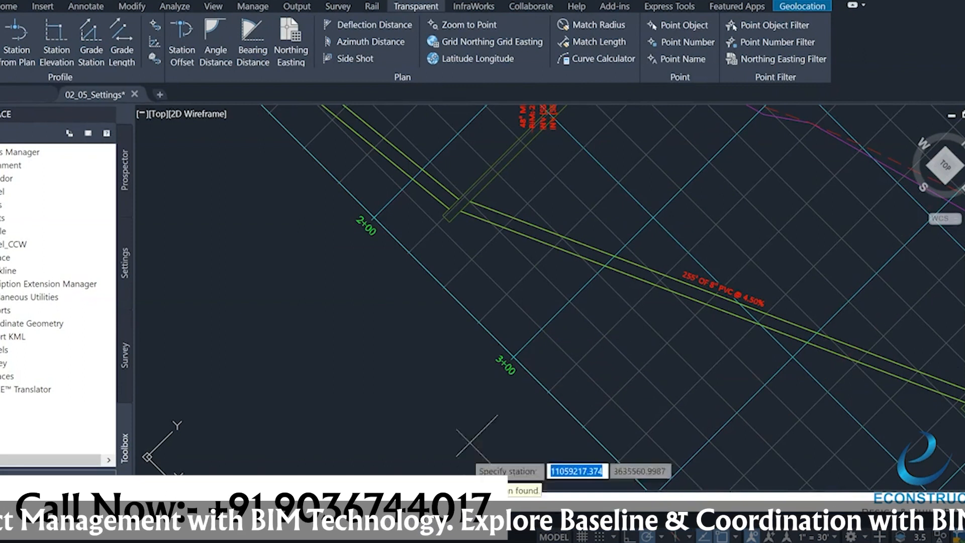
{"action": "scroll", "coordinate": [544, 343], "scroll_direction": "up", "scroll_amount": 1}
{"action": "middle_click_drag", "start_coordinate": [545, 343], "coordinate": [402, 409]}
{"action": "scroll", "coordinate": [405, 408], "scroll_direction": "down", "scroll_amount": 2}
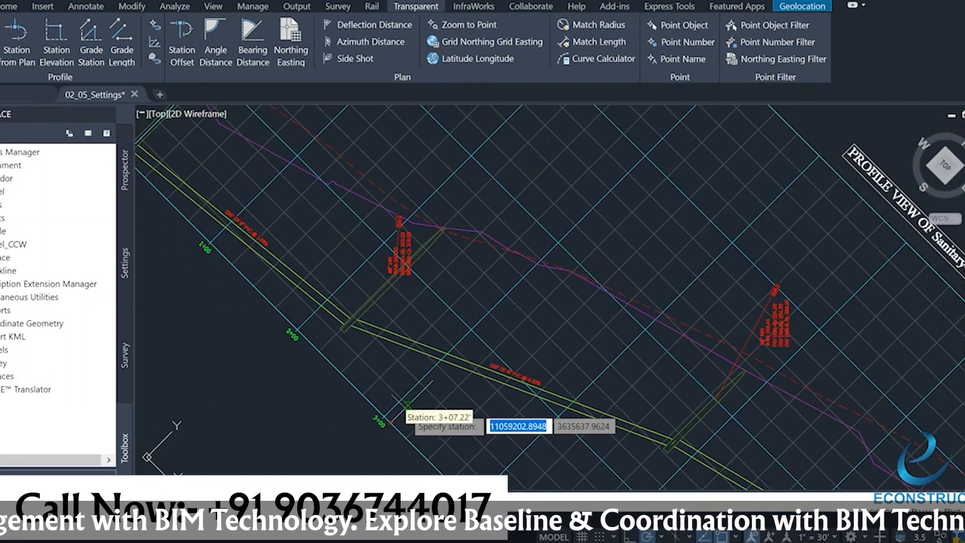
{"action": "scroll", "coordinate": [377, 328], "scroll_direction": "up", "scroll_amount": 2}
{"action": "scroll", "coordinate": [377, 328], "scroll_direction": "down", "scroll_amount": 2}
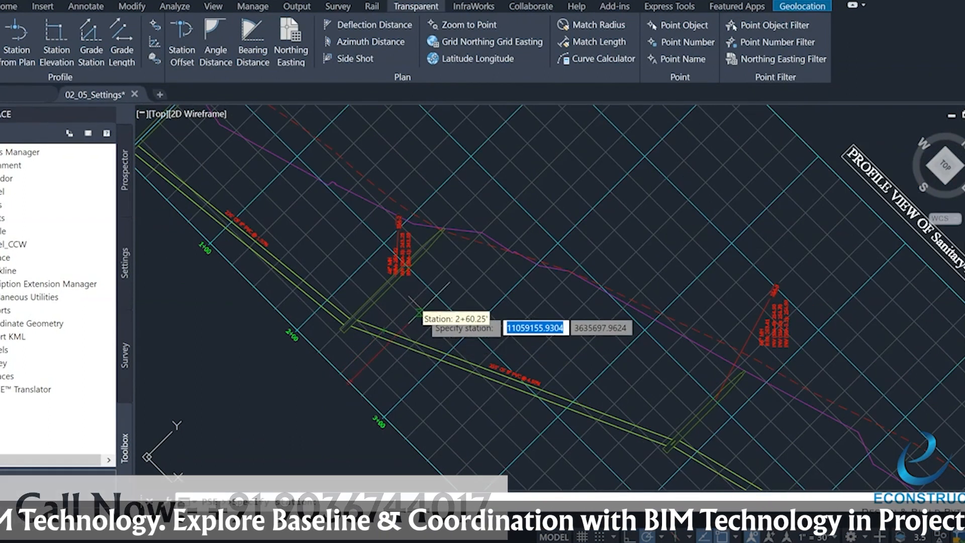
{"action": "middle_click_drag", "start_coordinate": [481, 343], "coordinate": [440, 431]}
{"action": "scroll", "coordinate": [445, 410], "scroll_direction": "up", "scroll_amount": 2}
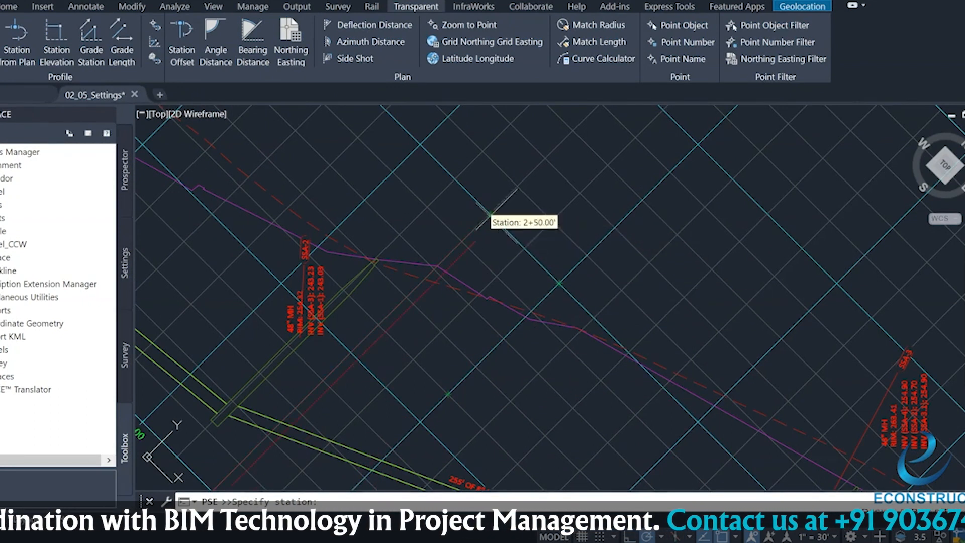
Step: Place the line's first point at station 300 and elevation 260, and exit Station Elevation with the line still active
{"action": "type", "text": "300"}
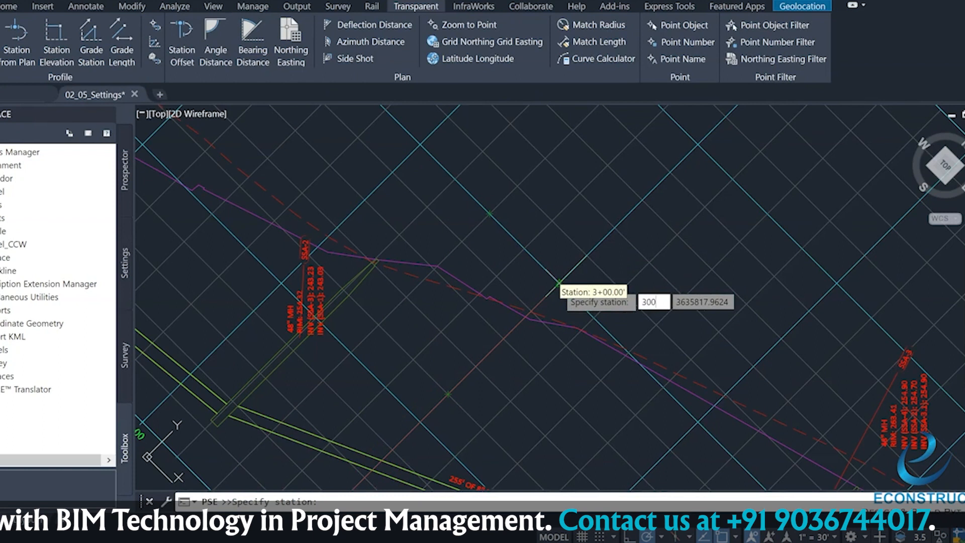
{"action": "key", "text": "Return"}
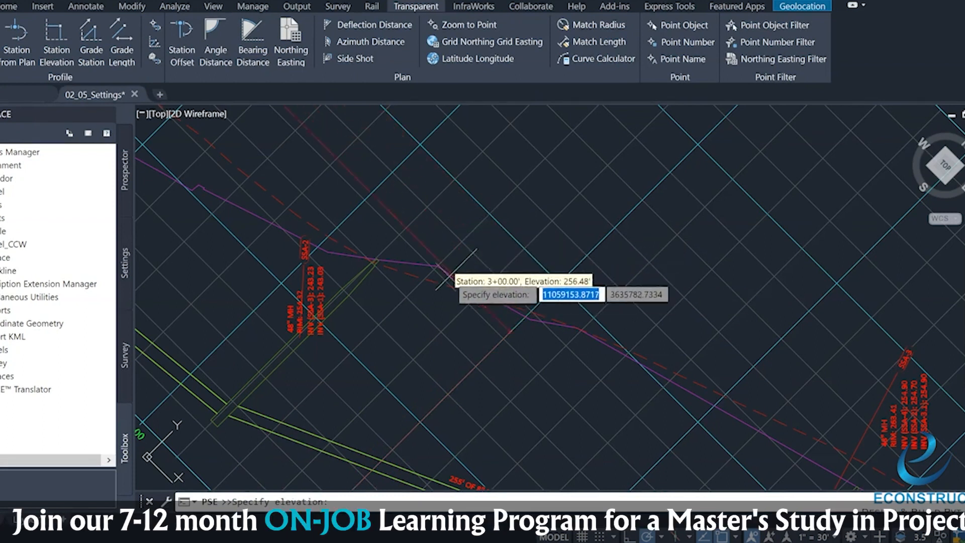
{"action": "middle_click_drag", "start_coordinate": [462, 325], "coordinate": [468, 315]}
{"action": "scroll", "coordinate": [472, 239], "scroll_direction": "down", "scroll_amount": 2}
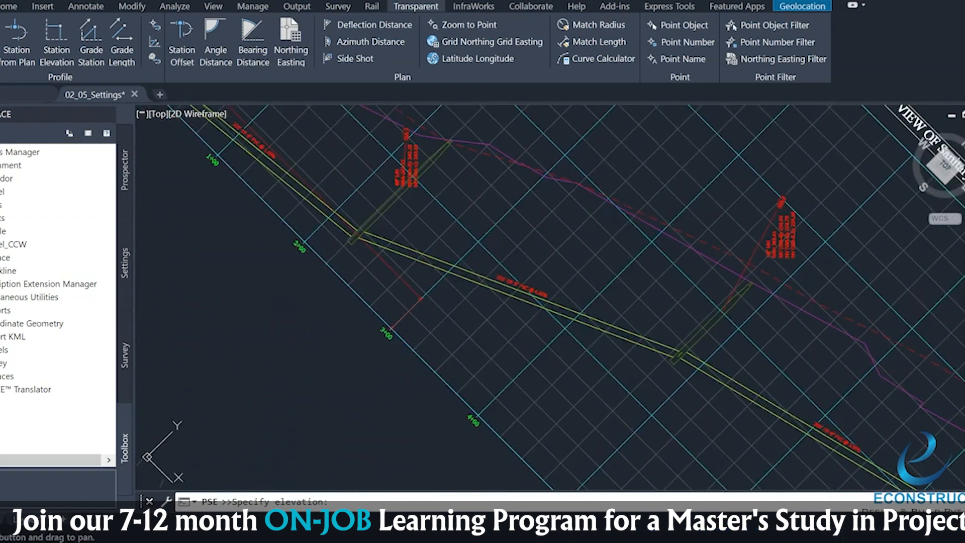
{"action": "key", "text": "BackSpace"}
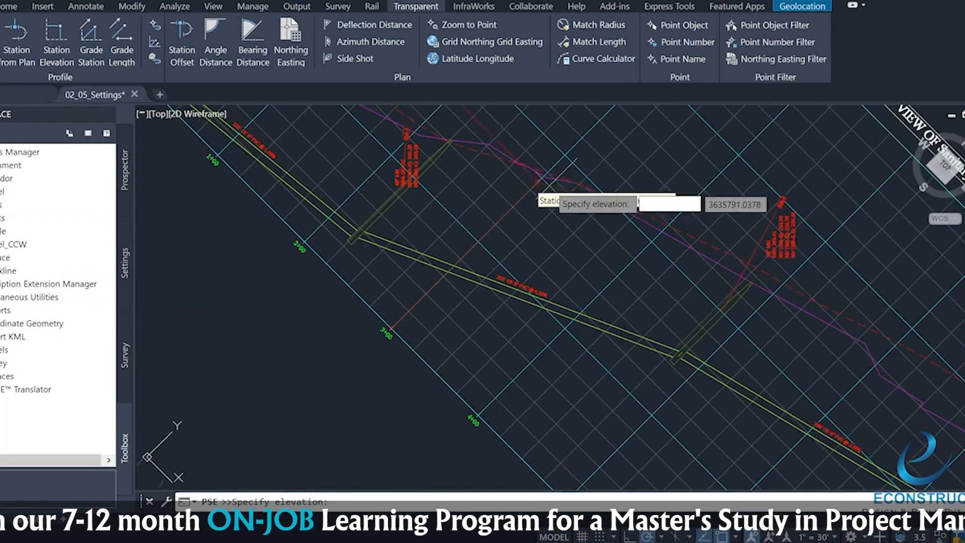
{"action": "scroll", "coordinate": [543, 217], "scroll_direction": "up", "scroll_amount": 2}
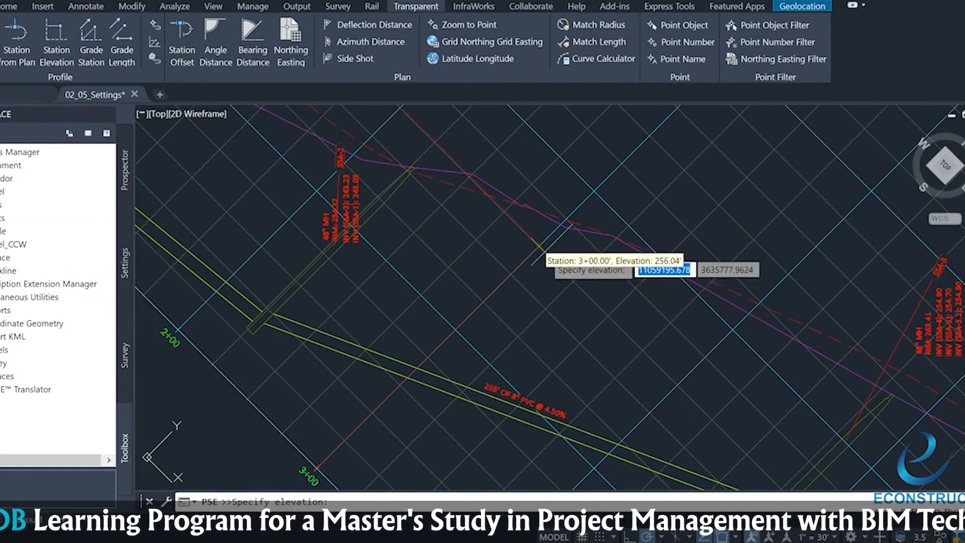
{"action": "middle_click_drag", "start_coordinate": [548, 250], "coordinate": [574, 333]}
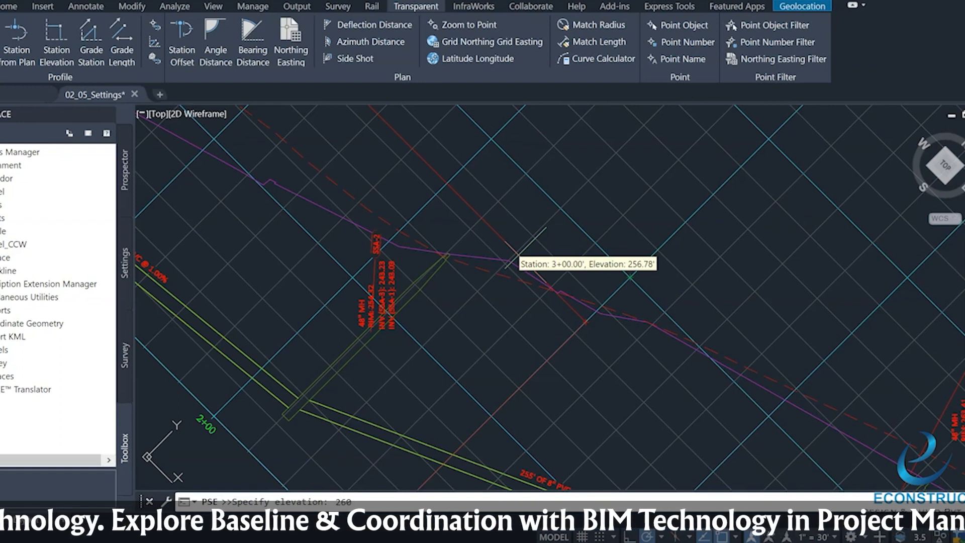
{"action": "key", "text": "Return"}
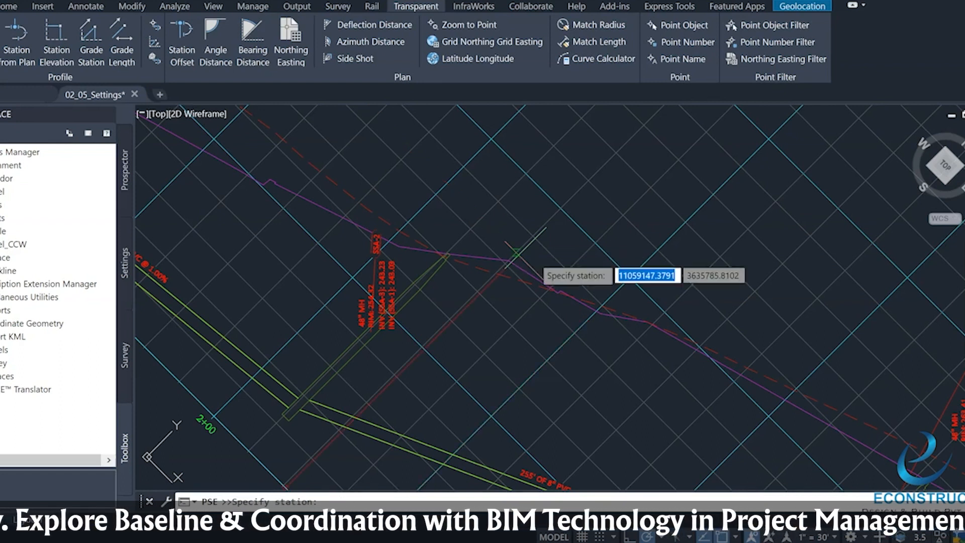
{"action": "key", "text": "Escape"}
Step: Check the line's start point against the 3+00 grid line in the Sanitary-Align profile view, and end the line command
{"action": "scroll", "coordinate": [647, 262], "scroll_direction": "down", "scroll_amount": 2}
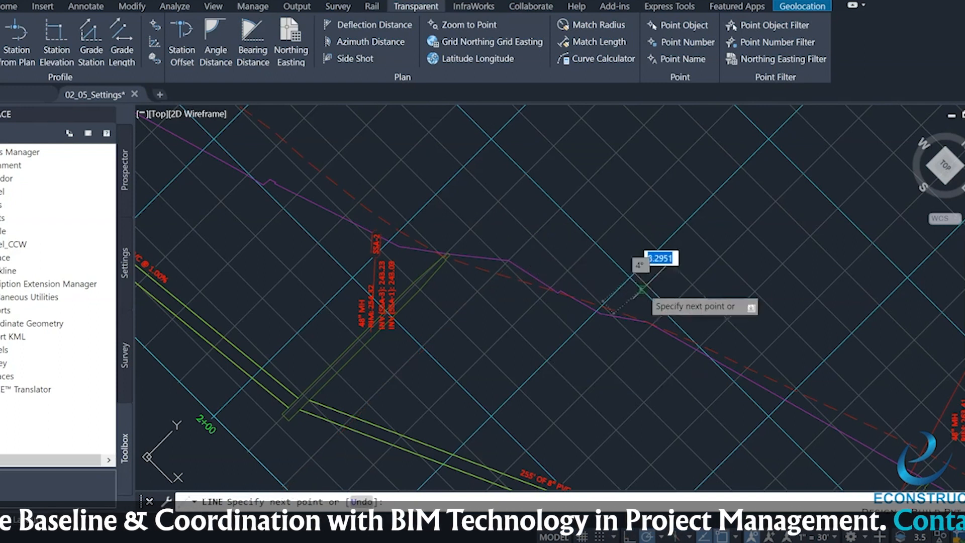
{"action": "scroll", "coordinate": [664, 277], "scroll_direction": "up", "scroll_amount": 5}
{"action": "scroll", "coordinate": [665, 271], "scroll_direction": "down", "scroll_amount": 2}
{"action": "scroll", "coordinate": [665, 271], "scroll_direction": "down", "scroll_amount": 2}
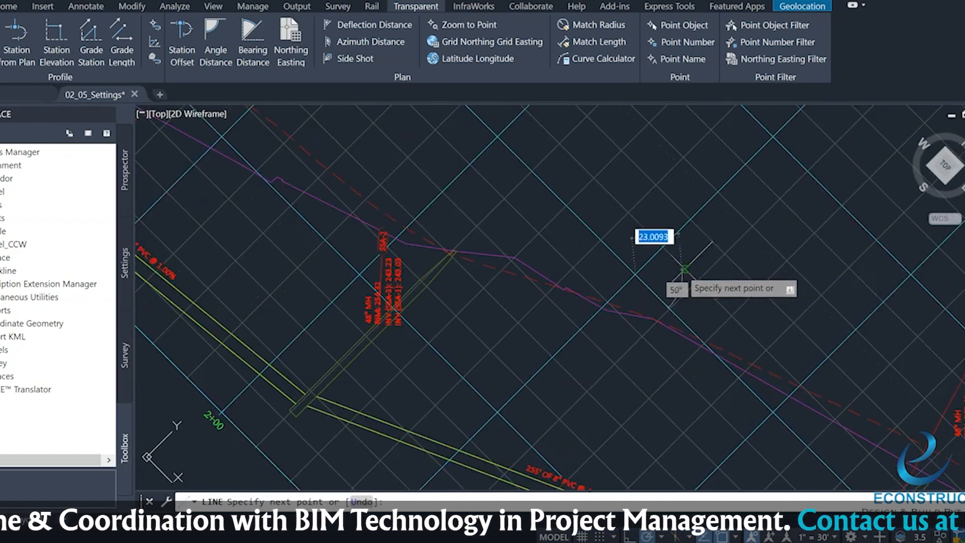
{"action": "middle_click_drag", "start_coordinate": [793, 231], "coordinate": [641, 217]}
{"action": "scroll", "coordinate": [644, 220], "scroll_direction": "down", "scroll_amount": 6}
{"action": "scroll", "coordinate": [451, 226], "scroll_direction": "up", "scroll_amount": 4}
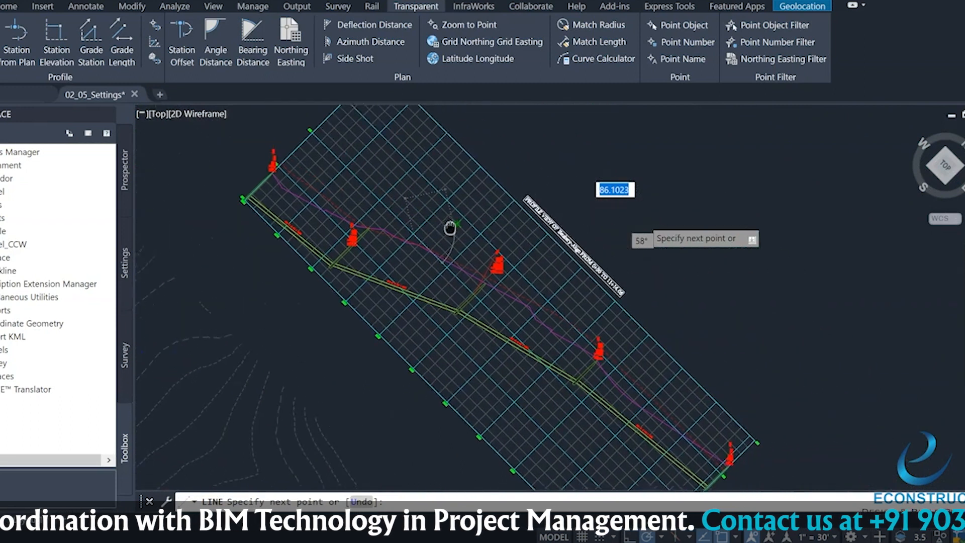
{"action": "scroll", "coordinate": [412, 262], "scroll_direction": "up", "scroll_amount": 2}
{"action": "scroll", "coordinate": [342, 217], "scroll_direction": "up", "scroll_amount": 5}
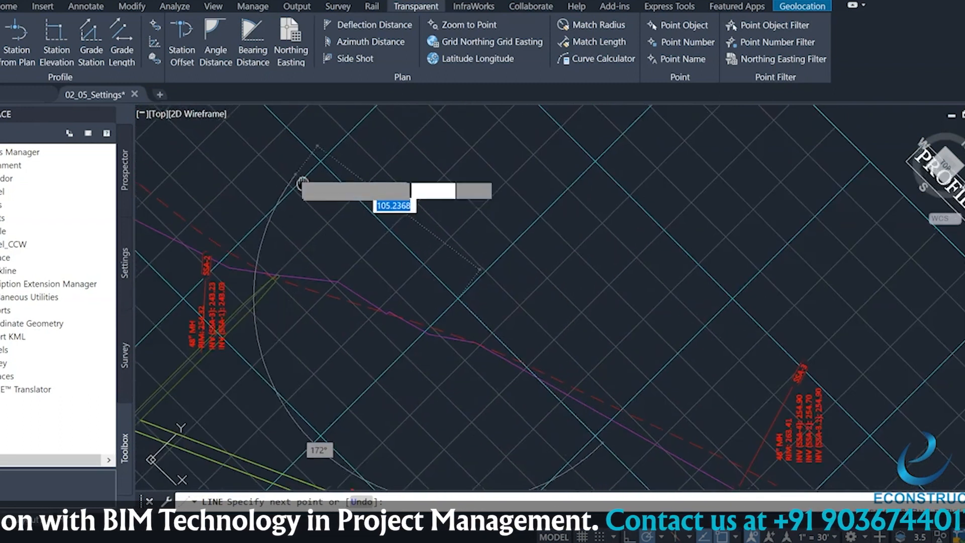
{"action": "scroll", "coordinate": [261, 239], "scroll_direction": "down", "scroll_amount": 5}
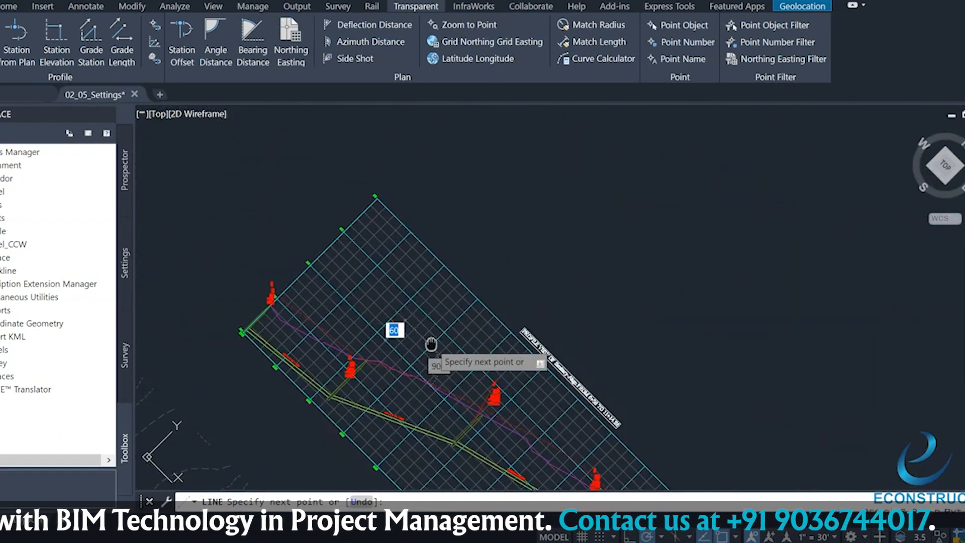
{"action": "scroll", "coordinate": [216, 334], "scroll_direction": "up", "scroll_amount": 5}
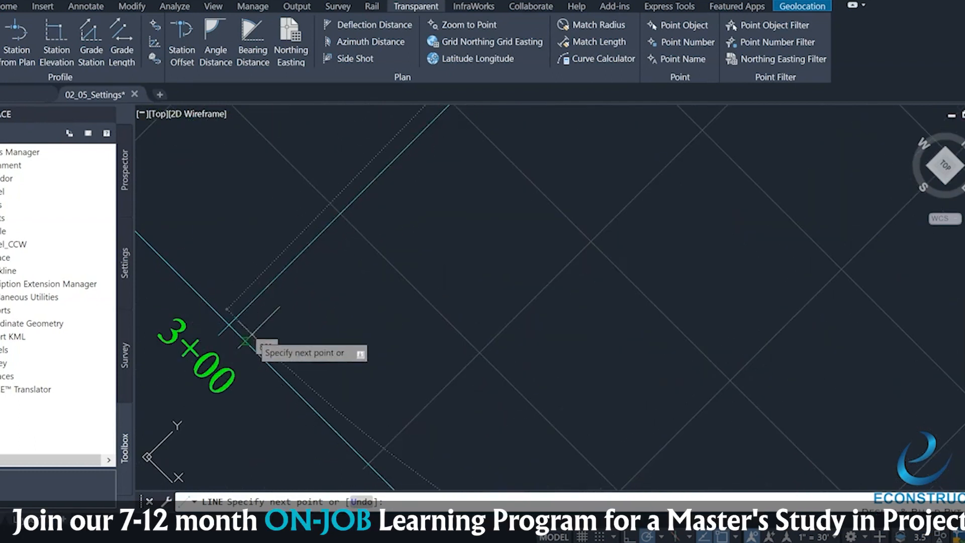
{"action": "scroll", "coordinate": [245, 340], "scroll_direction": "down", "scroll_amount": 5}
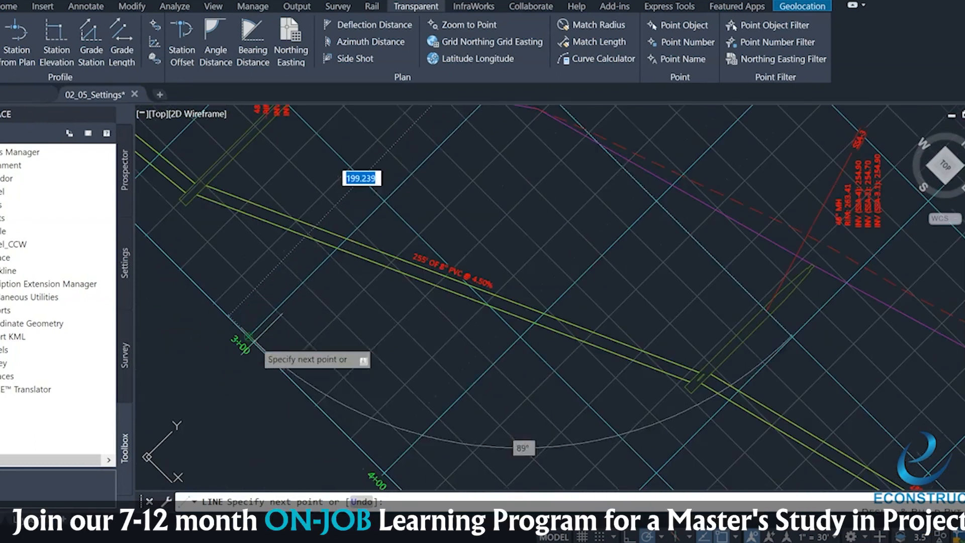
{"action": "middle_click_drag", "start_coordinate": [472, 241], "coordinate": [365, 367]}
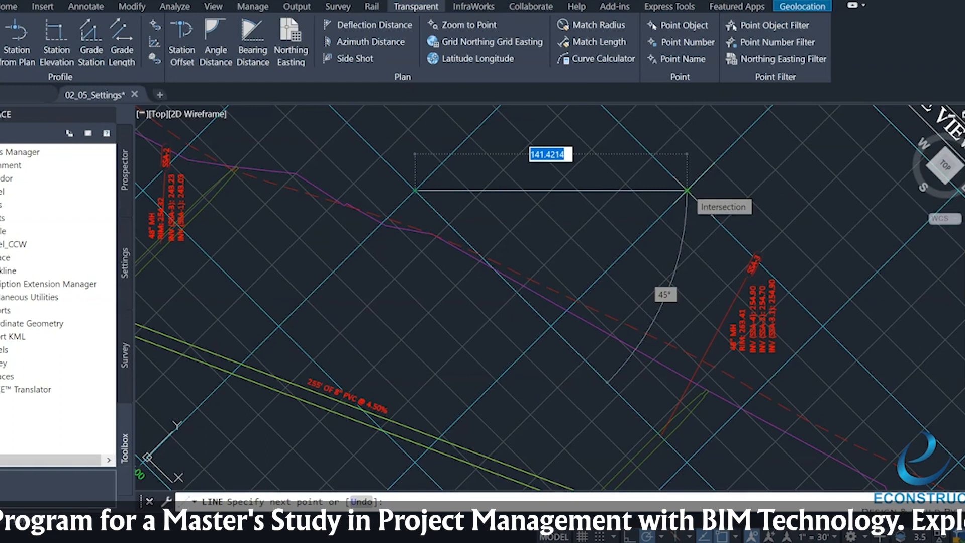
{"action": "key", "text": "Escape"}
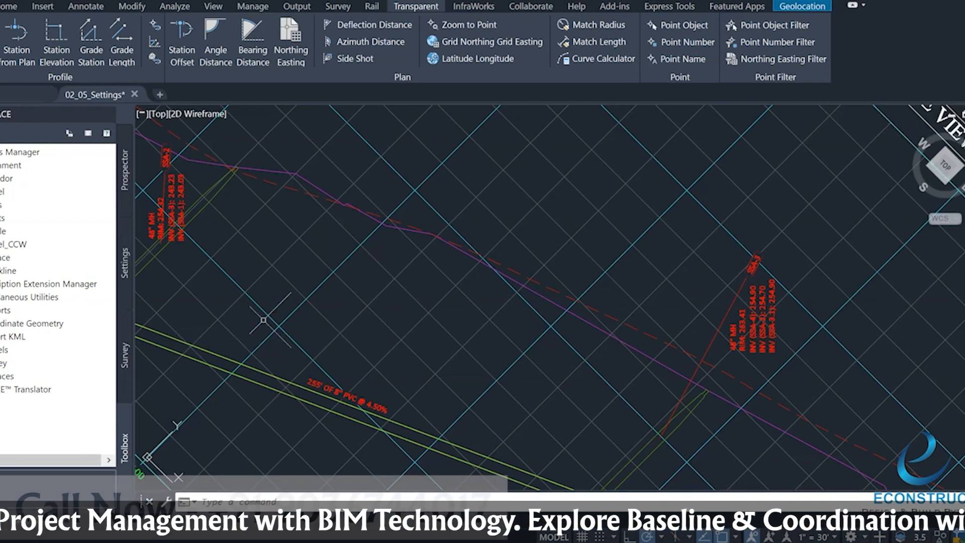
Step: Bring up the Inquiry Tool palette from the analysis tools and place it fully over the drawing area
{"action": "left_click", "coordinate": [175, 7]}
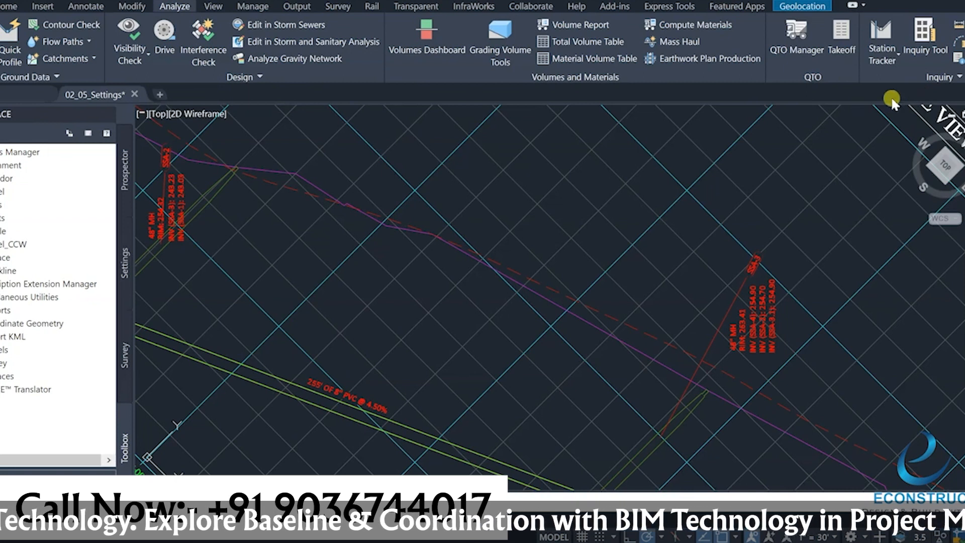
{"action": "left_click", "coordinate": [140, 65]}
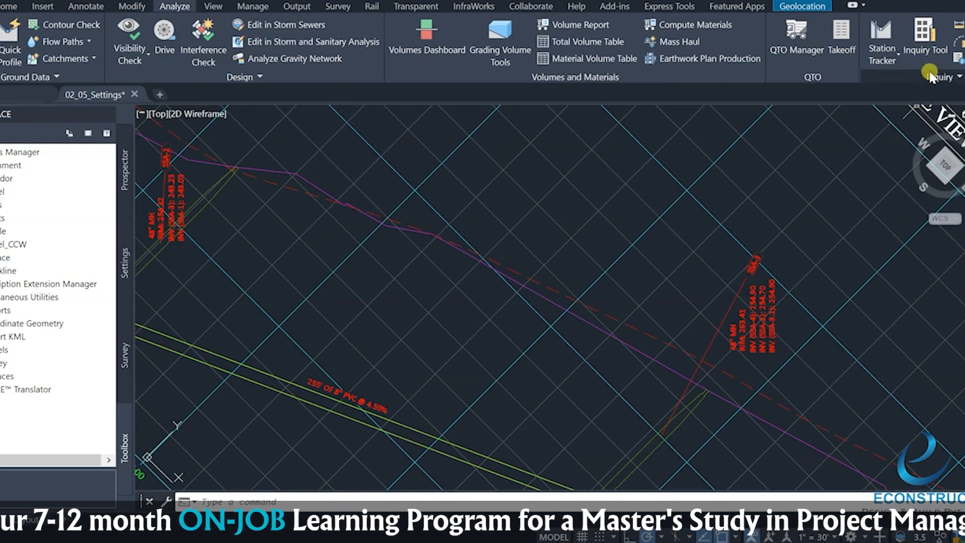
{"action": "left_click", "coordinate": [923, 50]}
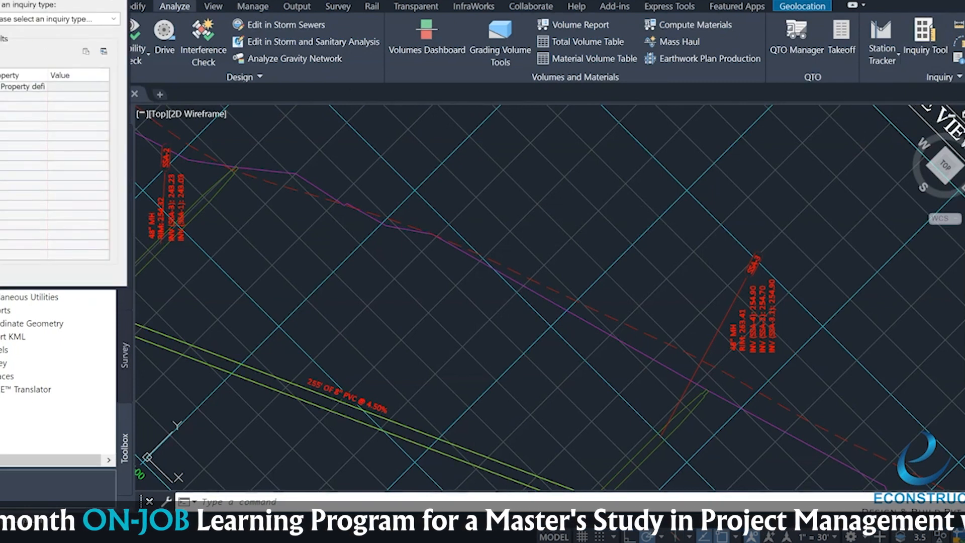
{"action": "mouse_move", "coordinate": [0, 70]}
{"action": "left_mouse_down"}
{"action": "mouse_move", "coordinate": [265, 216]}
{"action": "mouse_move", "coordinate": [292, 220]}
{"action": "left_mouse_up"}
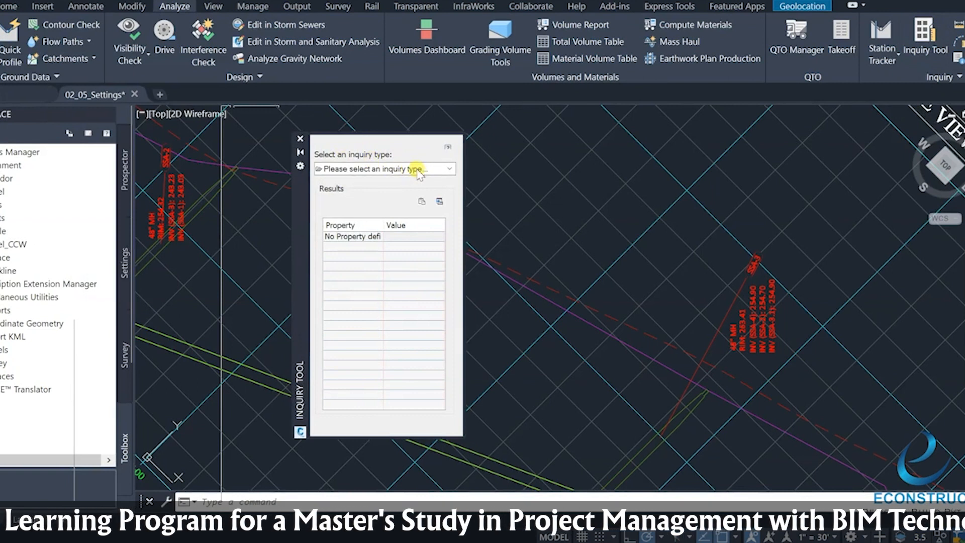
Step: Look through the available inquiry types, including Surface and its sub-types, Profile View, Profile and Section
{"action": "left_click", "coordinate": [450, 169]}
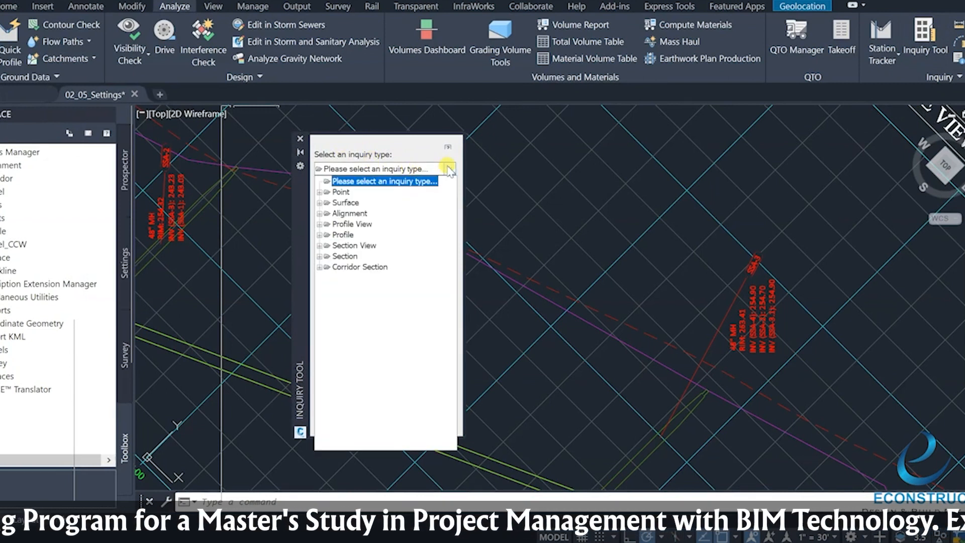
{"action": "left_click", "coordinate": [332, 202]}
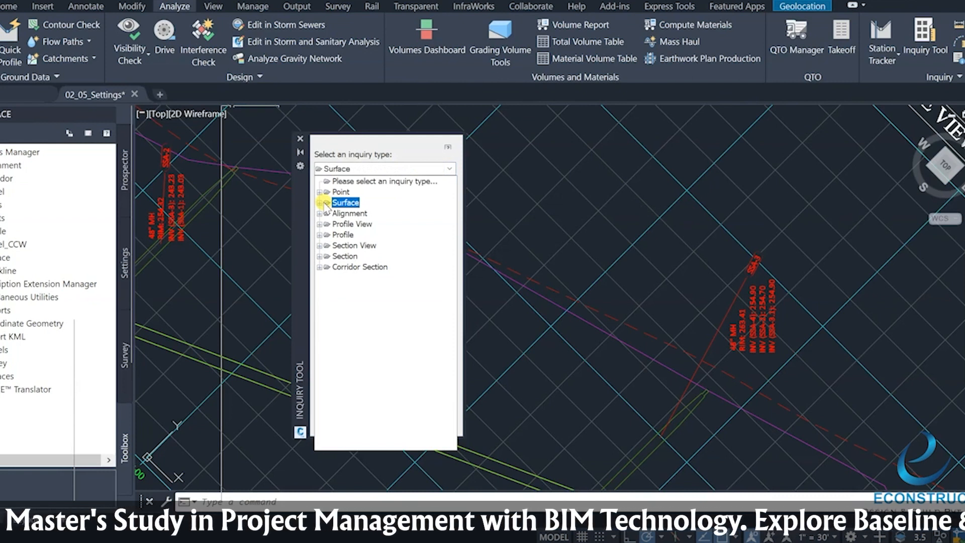
{"action": "left_click", "coordinate": [351, 224]}
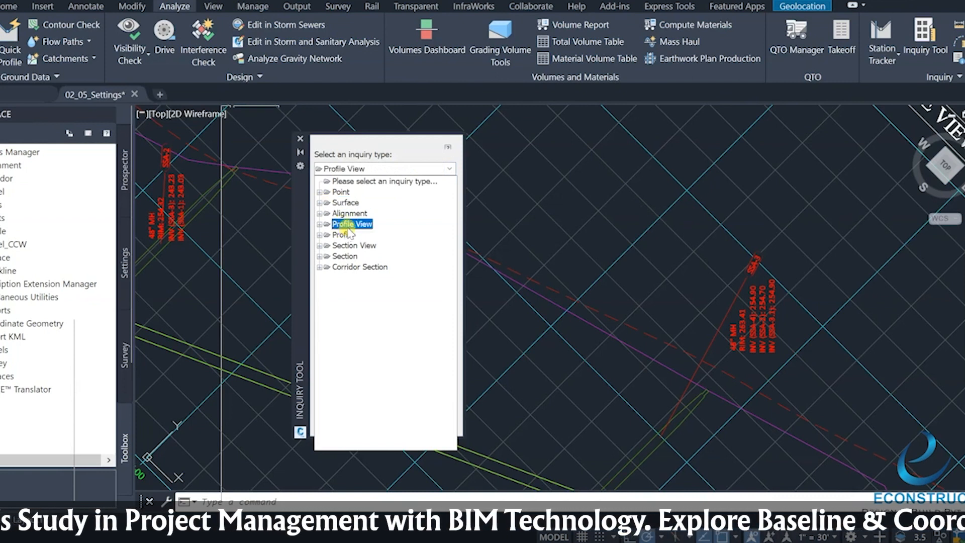
{"action": "left_click", "coordinate": [347, 235]}
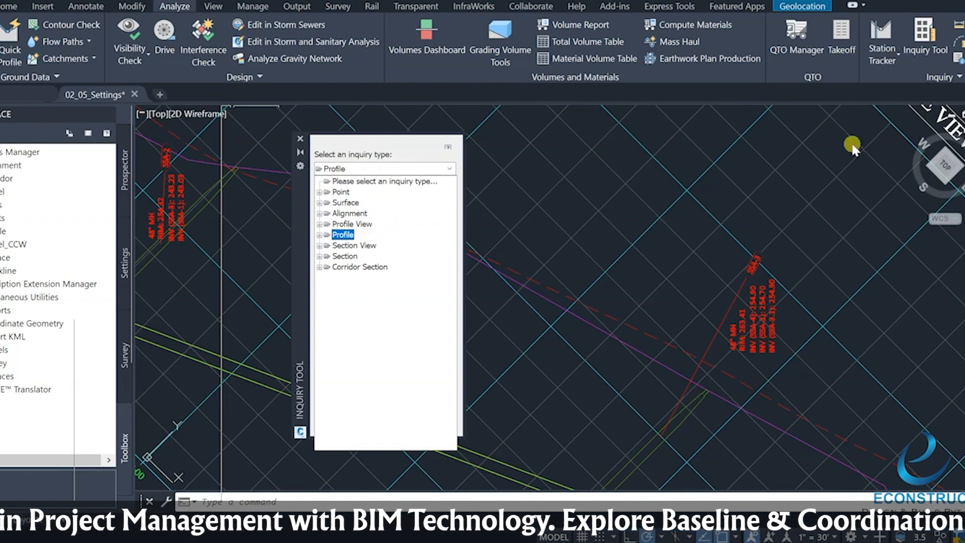
{"action": "left_click", "coordinate": [345, 203]}
{"action": "left_click", "coordinate": [346, 214]}
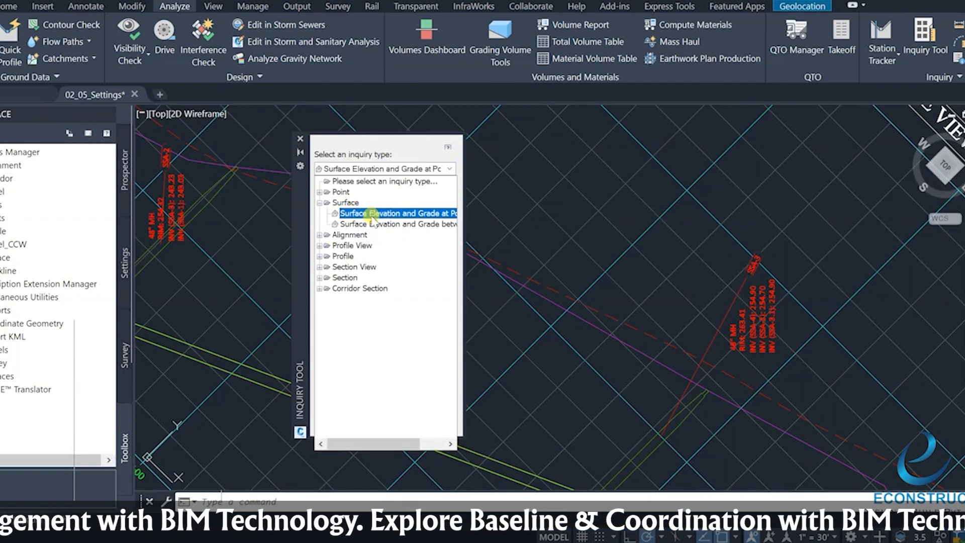
{"action": "left_click", "coordinate": [352, 245]}
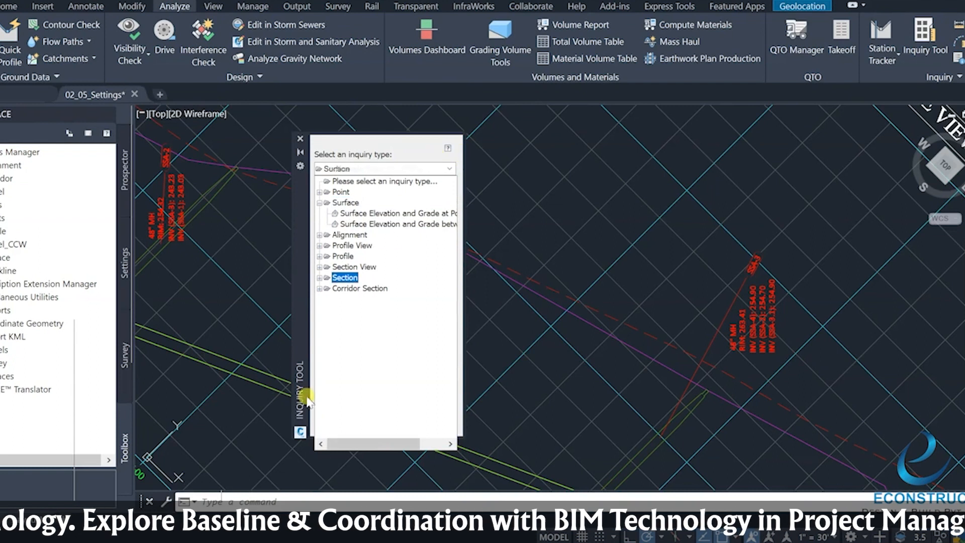
Step: Widen the Inquiry Tool palette and start a Surface Elevation and Grade at Point inquiry on the Osceola Road surface
{"action": "left_click_drag", "start_coordinate": [296, 309], "coordinate": [249, 285]}
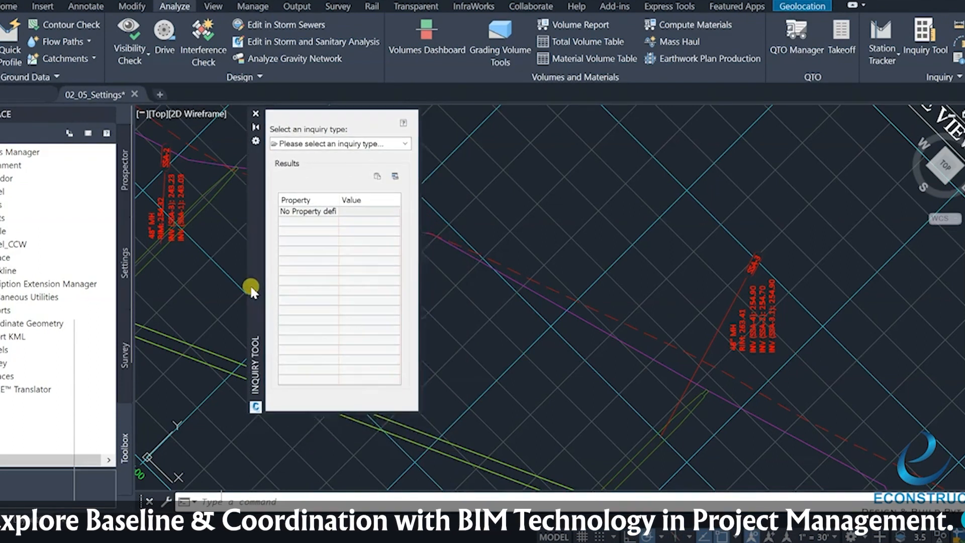
{"action": "left_click_drag", "start_coordinate": [415, 438], "coordinate": [572, 430]}
{"action": "left_click", "coordinate": [558, 179]}
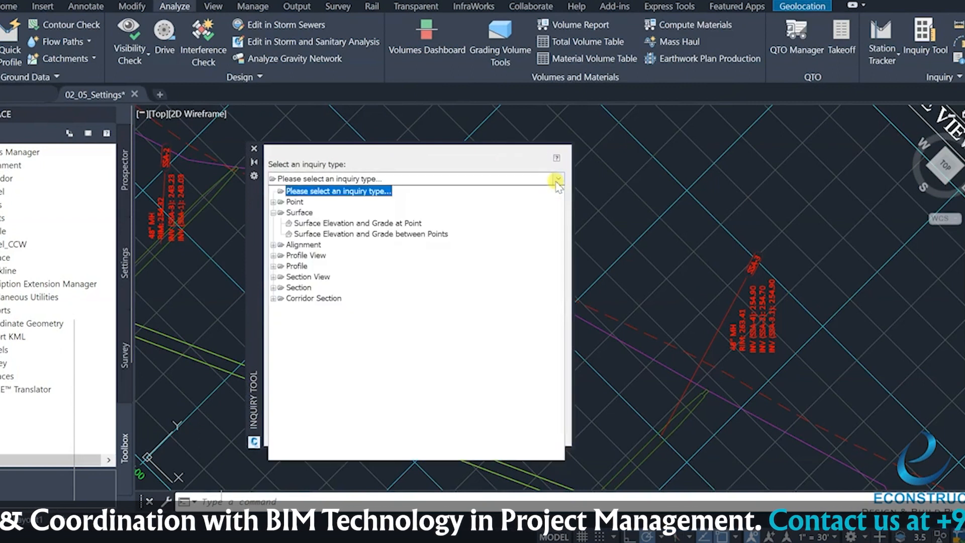
{"action": "left_click", "coordinate": [361, 226]}
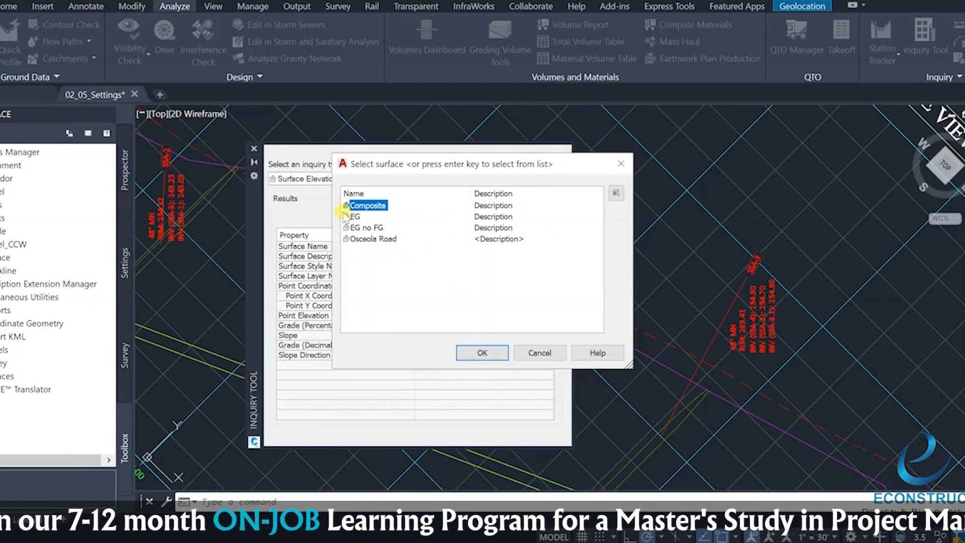
{"action": "left_click", "coordinate": [367, 239]}
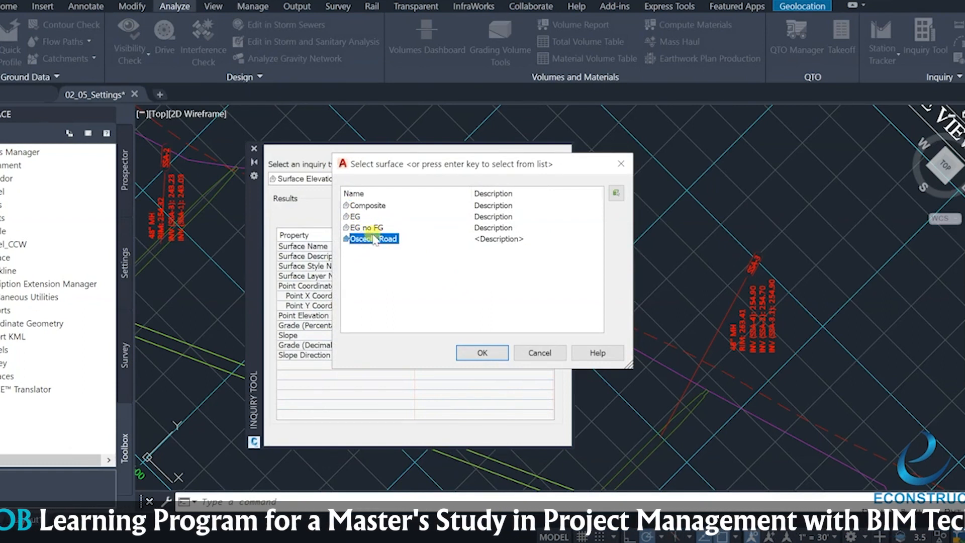
{"action": "left_click", "coordinate": [484, 353]}
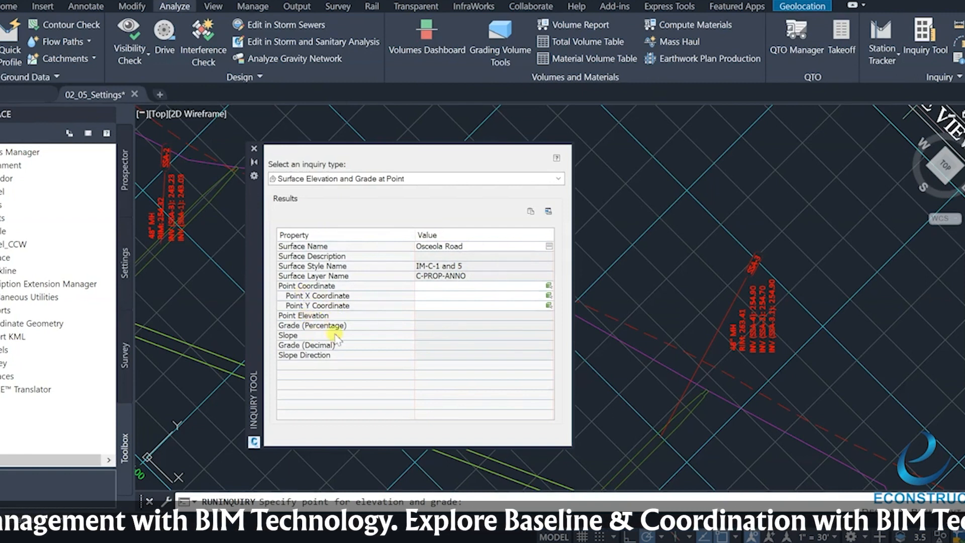
Step: Query the Osceola Road surface at the midpoint of a contour line beside the road's 226' of 8" PVC sewer run
{"action": "scroll", "coordinate": [704, 194], "scroll_direction": "down", "scroll_amount": 12}
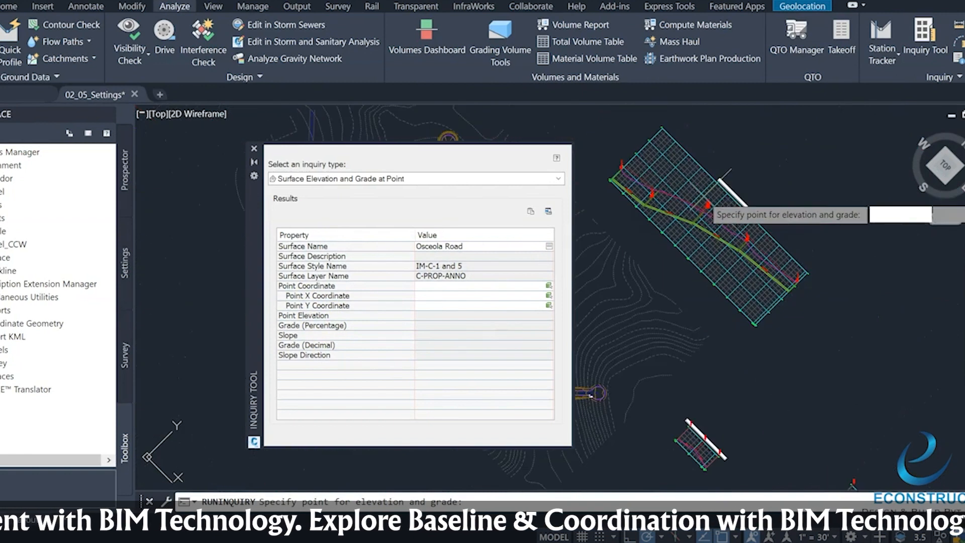
{"action": "middle_click_drag", "start_coordinate": [623, 285], "coordinate": [724, 269]}
{"action": "scroll", "coordinate": [681, 258], "scroll_direction": "up", "scroll_amount": 4}
{"action": "scroll", "coordinate": [702, 238], "scroll_direction": "up", "scroll_amount": 4}
{"action": "scroll", "coordinate": [700, 240], "scroll_direction": "down", "scroll_amount": 8}
{"action": "scroll", "coordinate": [682, 315], "scroll_direction": "up", "scroll_amount": 6}
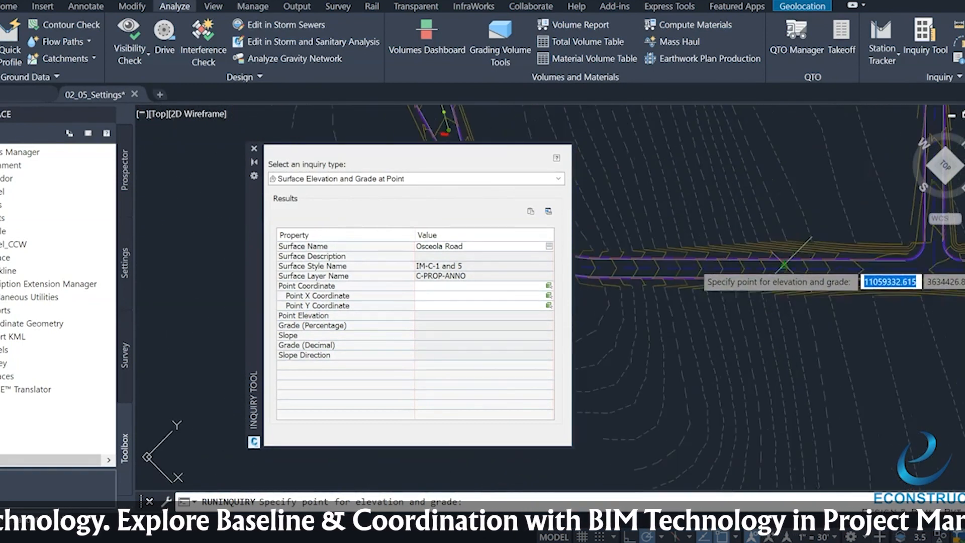
{"action": "scroll", "coordinate": [835, 316], "scroll_direction": "up", "scroll_amount": 2}
{"action": "scroll", "coordinate": [843, 327], "scroll_direction": "down", "scroll_amount": 5}
{"action": "middle_click_drag", "start_coordinate": [845, 330], "coordinate": [700, 319]}
{"action": "scroll", "coordinate": [706, 324], "scroll_direction": "up", "scroll_amount": 5}
{"action": "middle_click_drag", "start_coordinate": [746, 226], "coordinate": [892, 344]}
{"action": "scroll", "coordinate": [830, 305], "scroll_direction": "up", "scroll_amount": 6}
{"action": "mouse_move", "coordinate": [829, 307]}
{"action": "middle_mouse_down"}
{"action": "mouse_move", "coordinate": [823, 323]}
{"action": "mouse_move", "coordinate": [700, 253]}
{"action": "middle_mouse_up"}
{"action": "scroll", "coordinate": [700, 253], "scroll_direction": "down", "scroll_amount": 6}
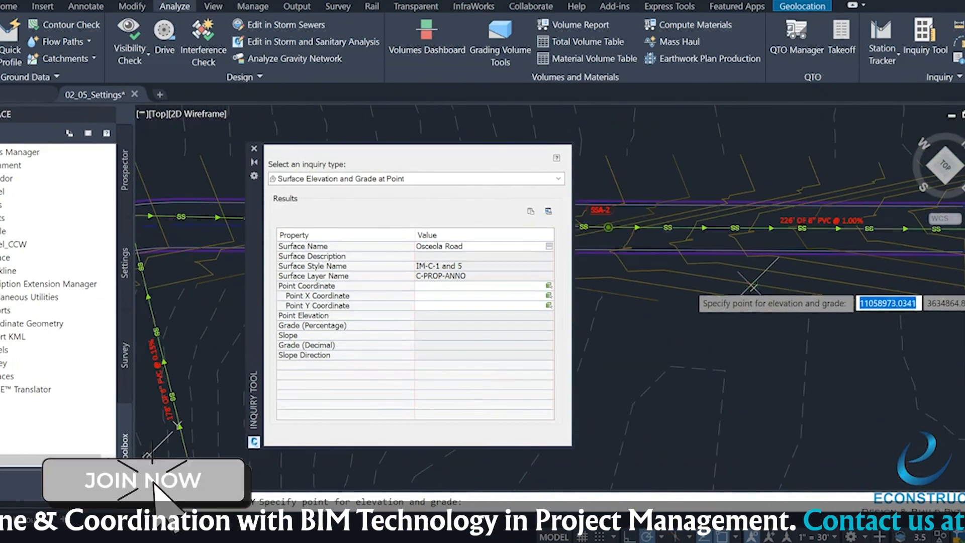
{"action": "scroll", "coordinate": [751, 283], "scroll_direction": "up", "scroll_amount": 6}
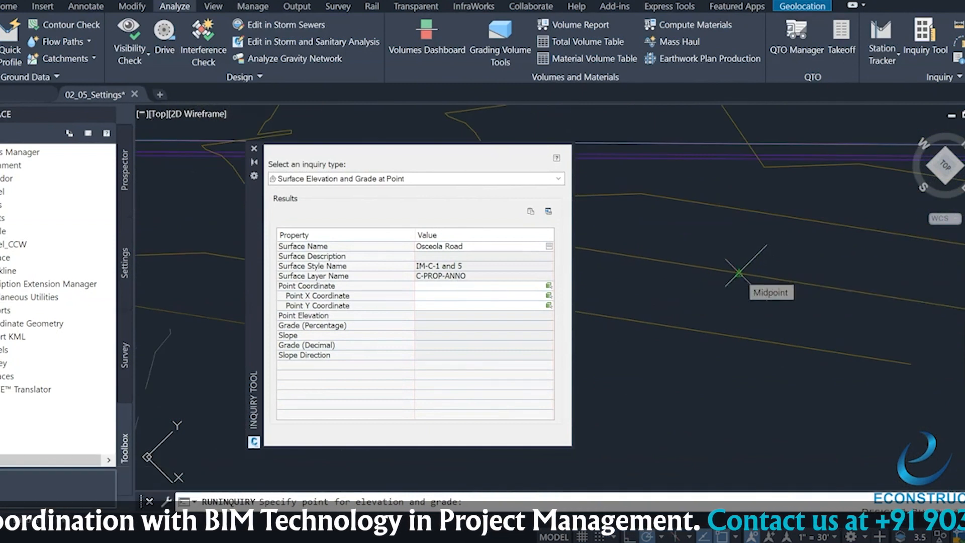
{"action": "left_click", "coordinate": [738, 273]}
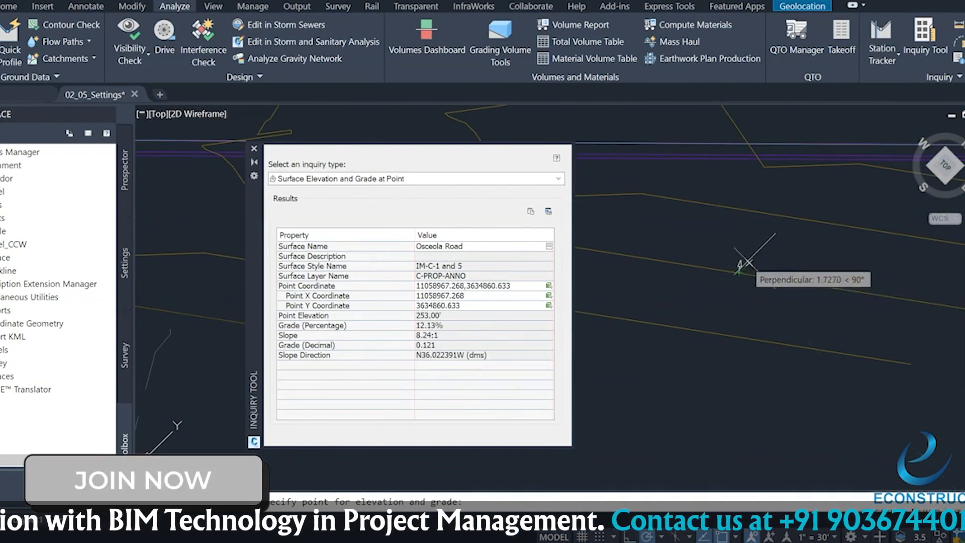
Step: Examine the queried point's slope arrow and its elevation, grade and slope results, and close the Inquiry Tool
{"action": "scroll", "coordinate": [740, 277], "scroll_direction": "up", "scroll_amount": 4}
{"action": "scroll", "coordinate": [739, 276], "scroll_direction": "up", "scroll_amount": 3}
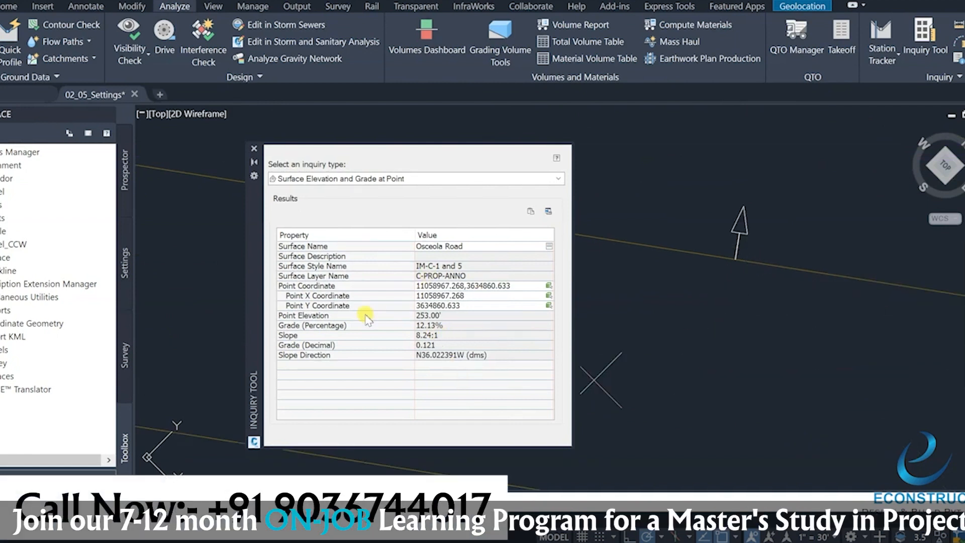
{"action": "scroll", "coordinate": [748, 324], "scroll_direction": "down", "scroll_amount": 4}
{"action": "scroll", "coordinate": [792, 183], "scroll_direction": "down", "scroll_amount": 2}
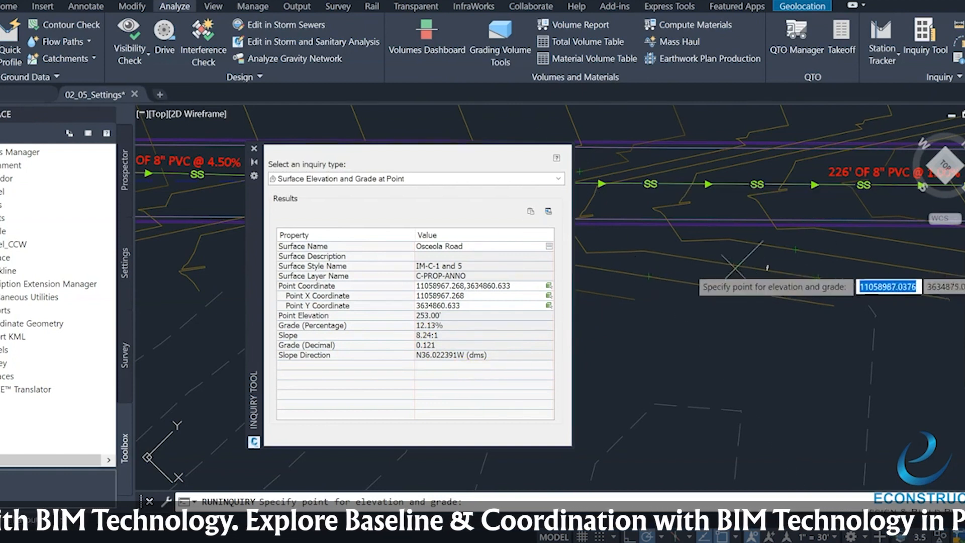
{"action": "key", "text": "Escape"}
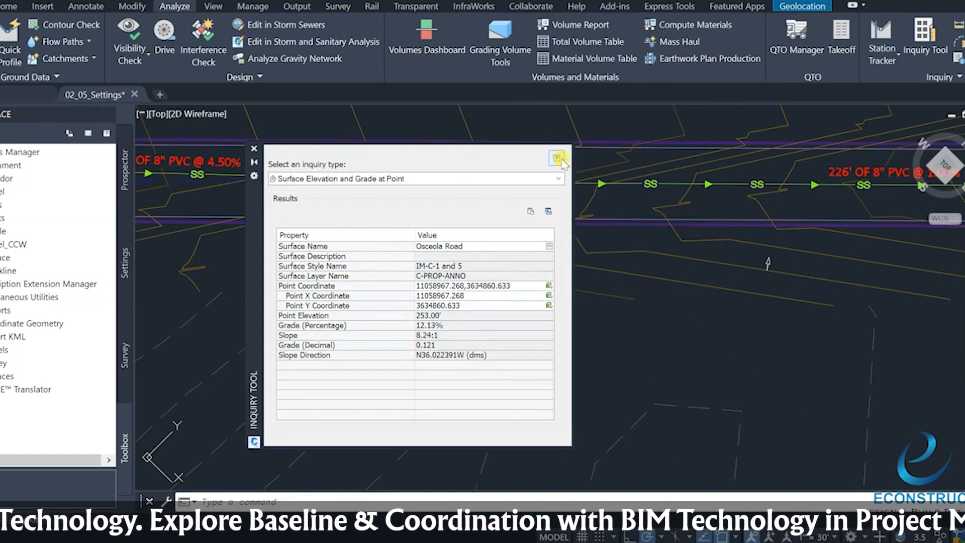
{"action": "left_click", "coordinate": [254, 149]}
Step: Read the alignment station, offset and surface elevation tooltip beside the Alpha Lane and Osceola Road intersection
{"action": "scroll", "coordinate": [482, 282], "scroll_direction": "down", "scroll_amount": 5}
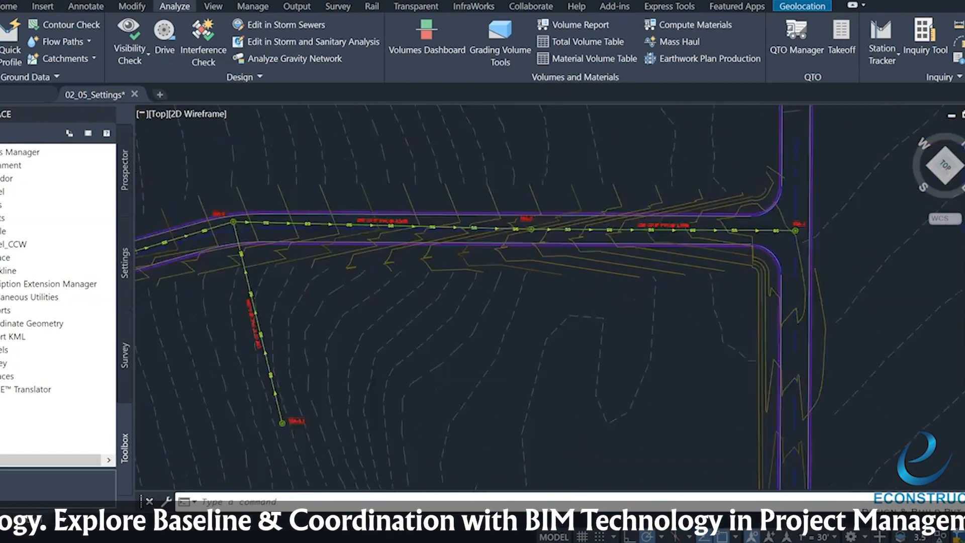
{"action": "scroll", "coordinate": [438, 254], "scroll_direction": "up", "scroll_amount": 5}
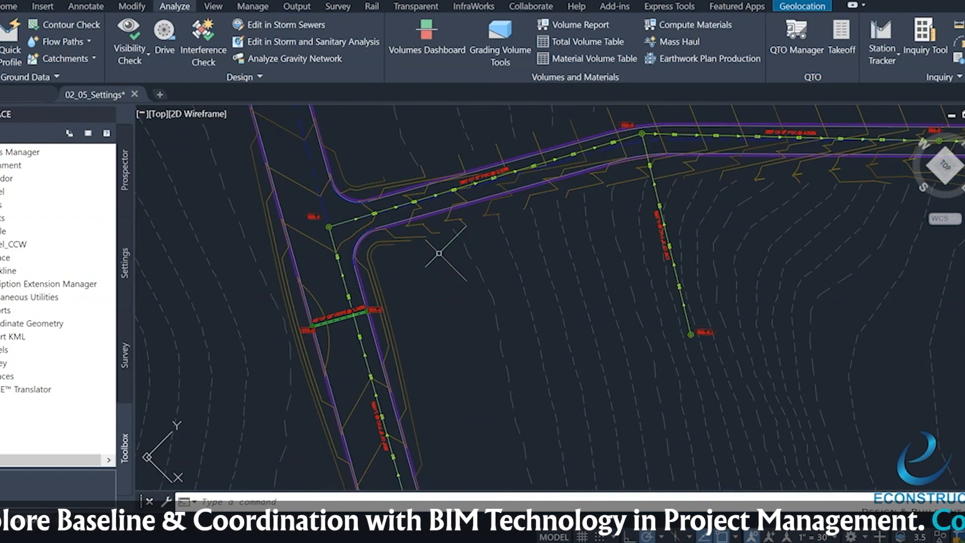
{"action": "mouse_move", "coordinate": [439, 254]}
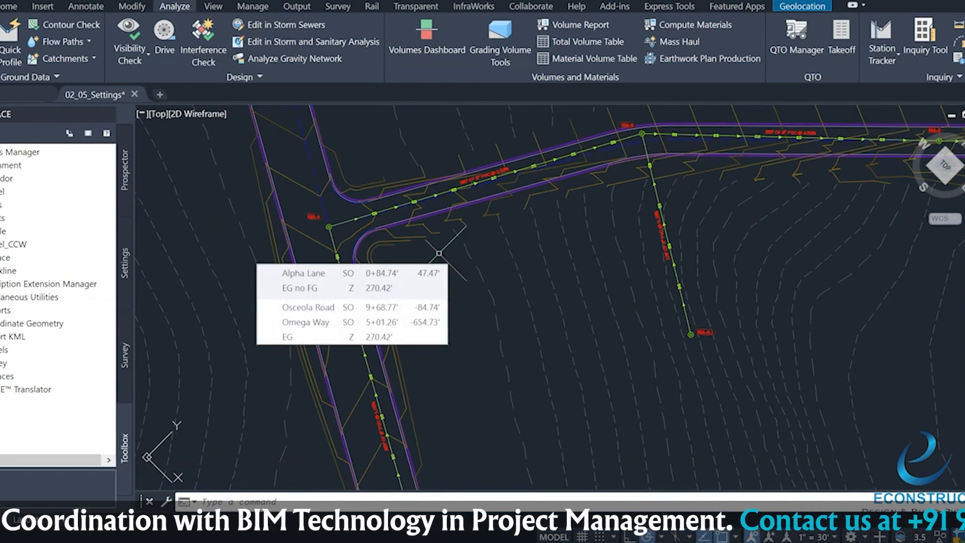
Step: Examine the whole site with its profile views, reading the alignment station and offset tooltip at a point outside the surface
{"action": "scroll", "coordinate": [415, 258], "scroll_direction": "down", "scroll_amount": 6}
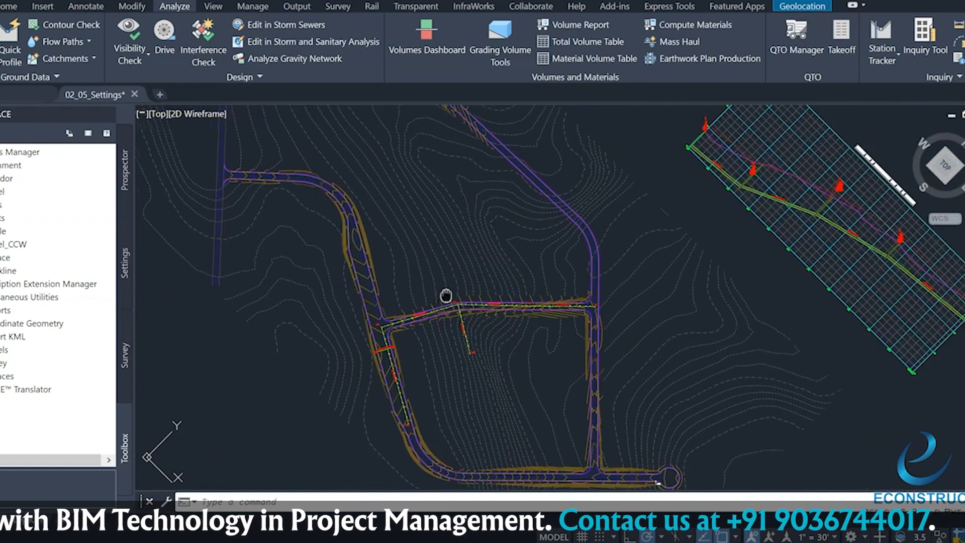
{"action": "scroll", "coordinate": [445, 294], "scroll_direction": "down", "scroll_amount": 2}
{"action": "scroll", "coordinate": [474, 285], "scroll_direction": "down", "scroll_amount": 3}
{"action": "middle_click_drag", "start_coordinate": [474, 286], "coordinate": [388, 228]}
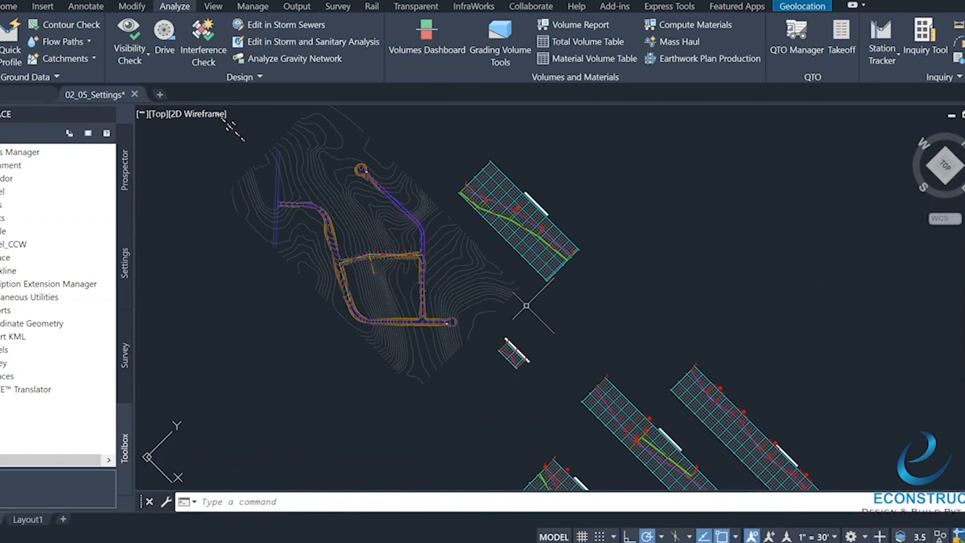
{"action": "mouse_move", "coordinate": [526, 306]}
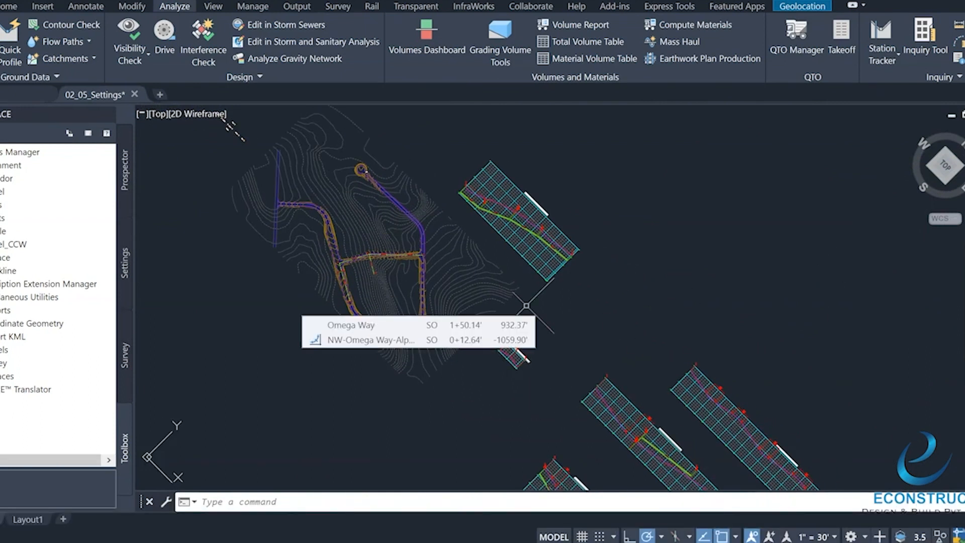
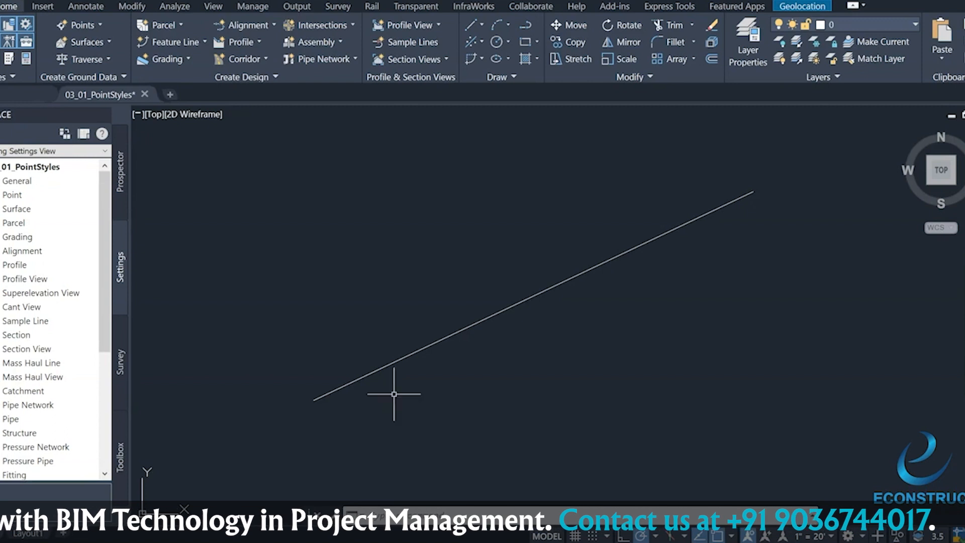
Step: Open the Create Points toolbar from Point Creation Tools in 03_01_PointStyles and place it at the drawing area's upper edge
{"action": "scroll", "coordinate": [323, 420], "scroll_direction": "up", "scroll_amount": 1}
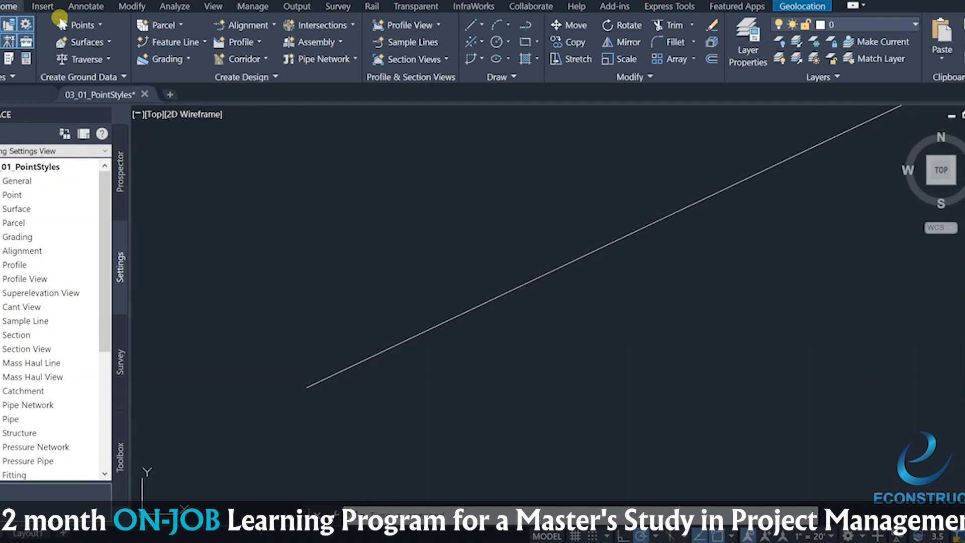
{"action": "left_click", "coordinate": [95, 25]}
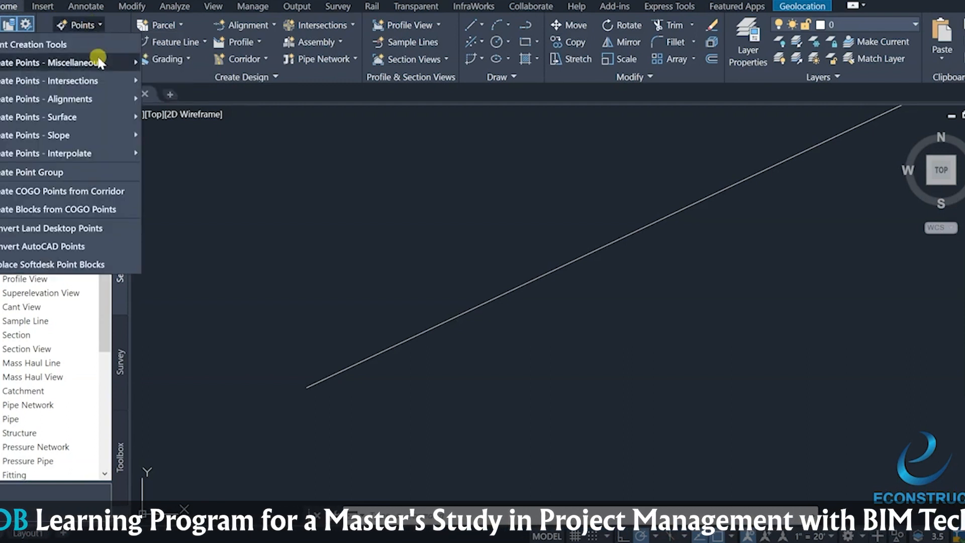
{"action": "mouse_move", "coordinate": [102, 79]}
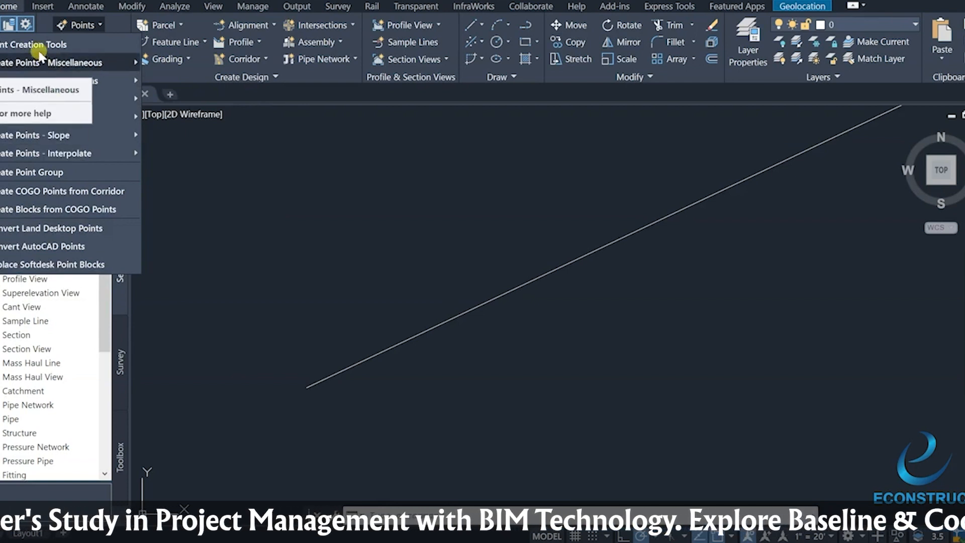
{"action": "scroll", "coordinate": [467, 277], "scroll_direction": "down", "scroll_amount": 1}
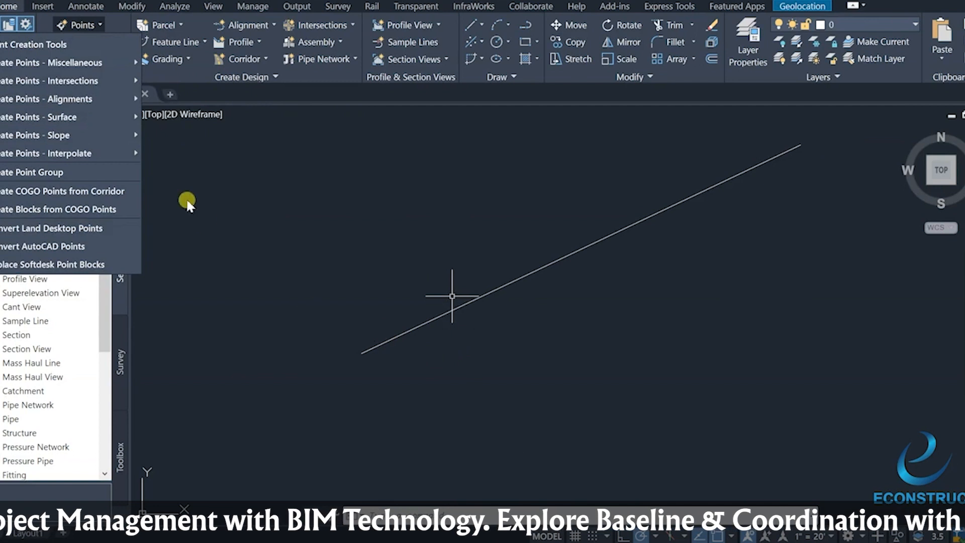
{"action": "mouse_move", "coordinate": [122, 98]}
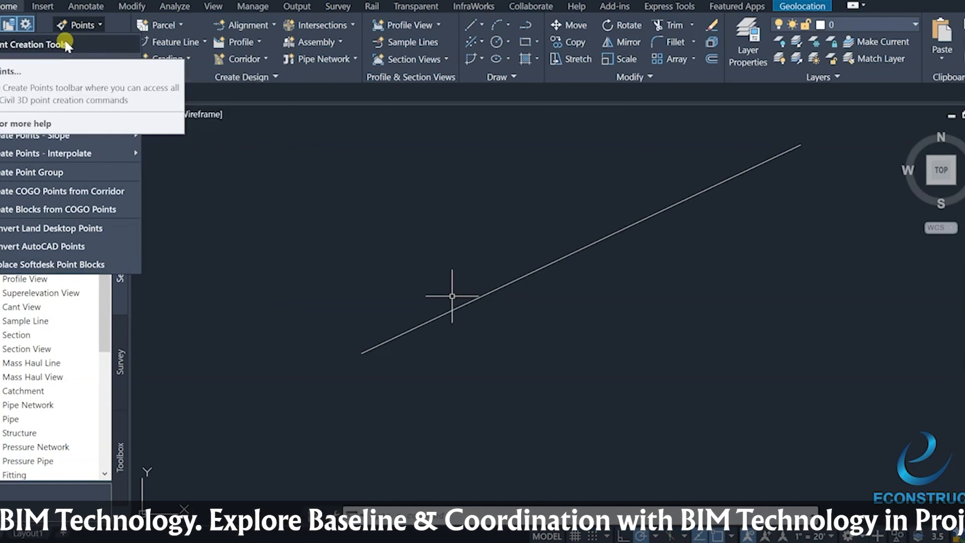
{"action": "left_click", "coordinate": [67, 44]}
{"action": "left_click_drag", "start_coordinate": [126, 1], "coordinate": [305, 116]}
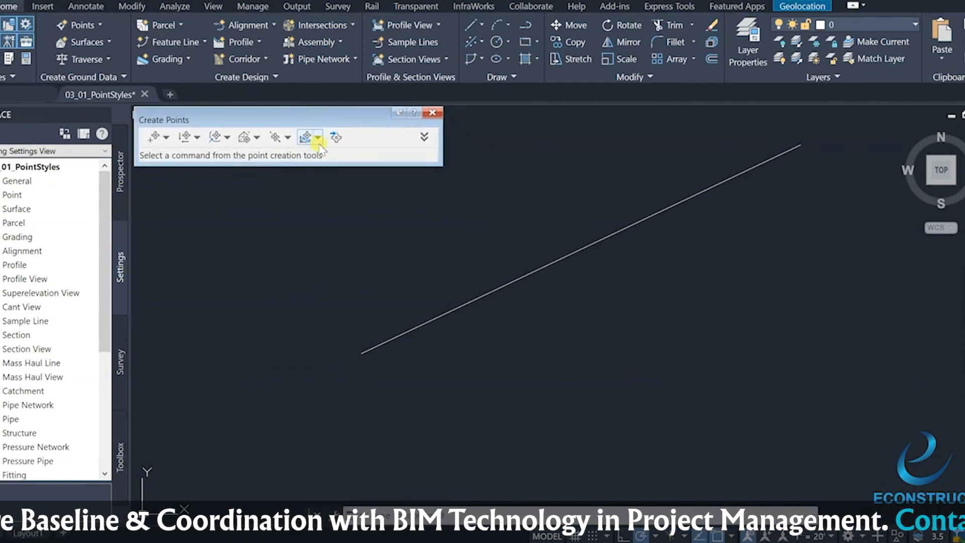
Step: Review the miscellaneous, intersection, alignment, surface, interpolate and slope point creation commands and the Import Points dialog, and close the dialog
{"action": "left_click", "coordinate": [165, 137]}
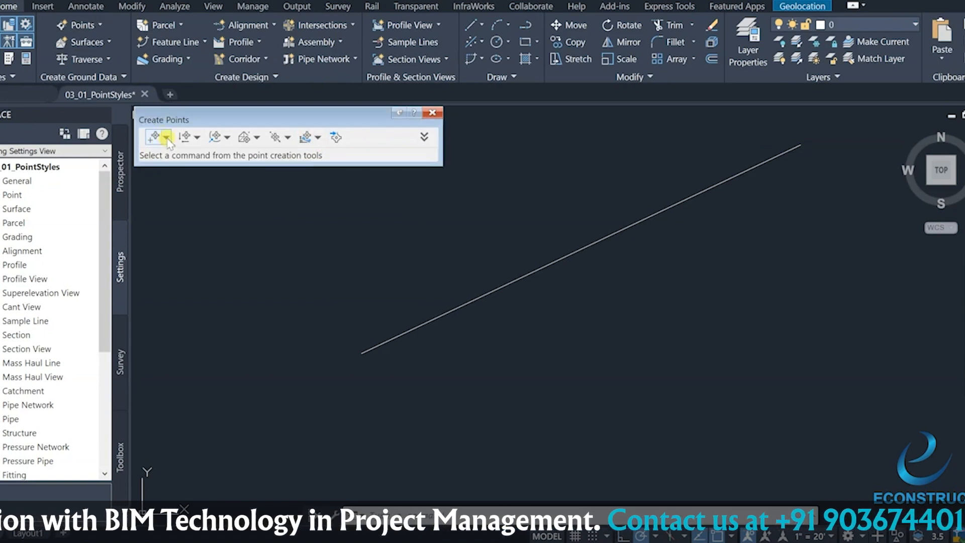
{"action": "left_click", "coordinate": [166, 138]}
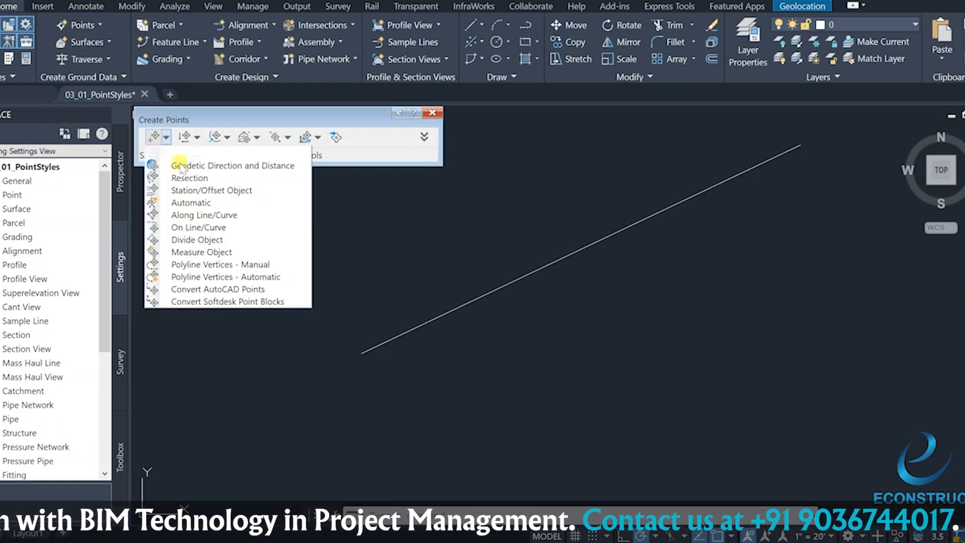
{"action": "left_click", "coordinate": [197, 138]}
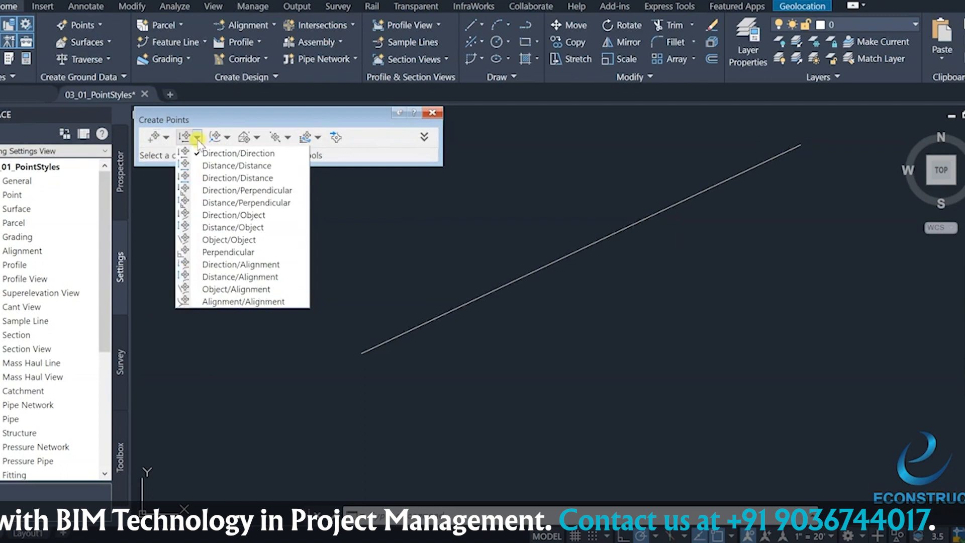
{"action": "left_click", "coordinate": [227, 137]}
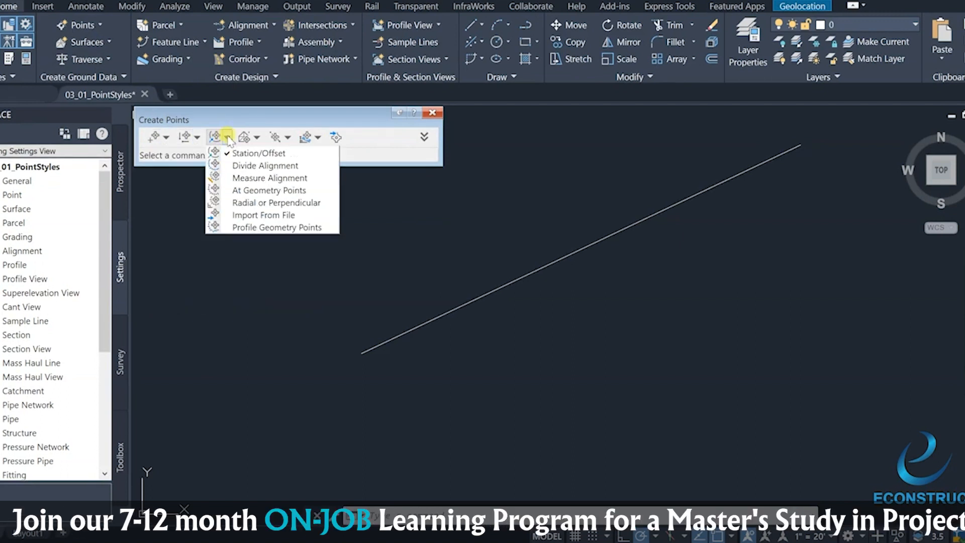
{"action": "left_click", "coordinate": [257, 137]}
{"action": "left_click", "coordinate": [288, 137]}
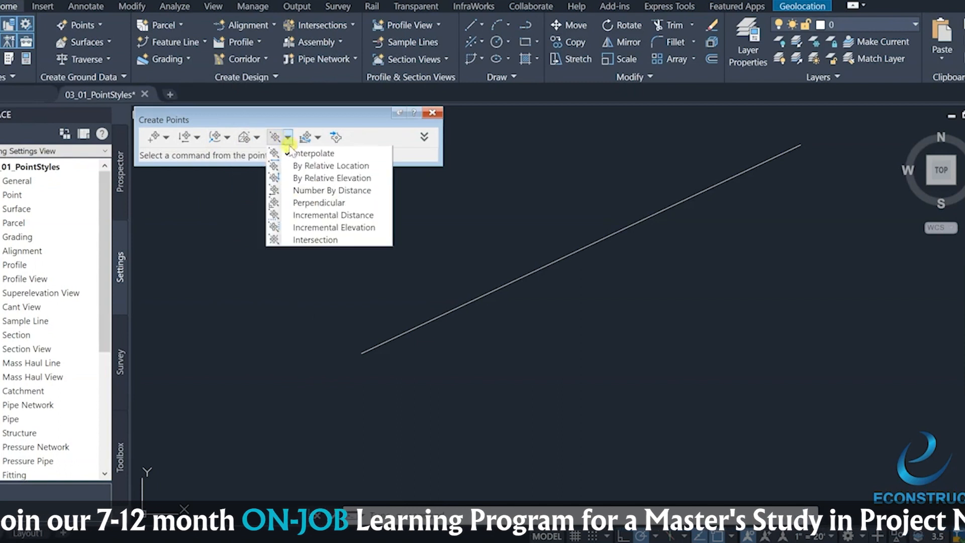
{"action": "left_click", "coordinate": [318, 137]}
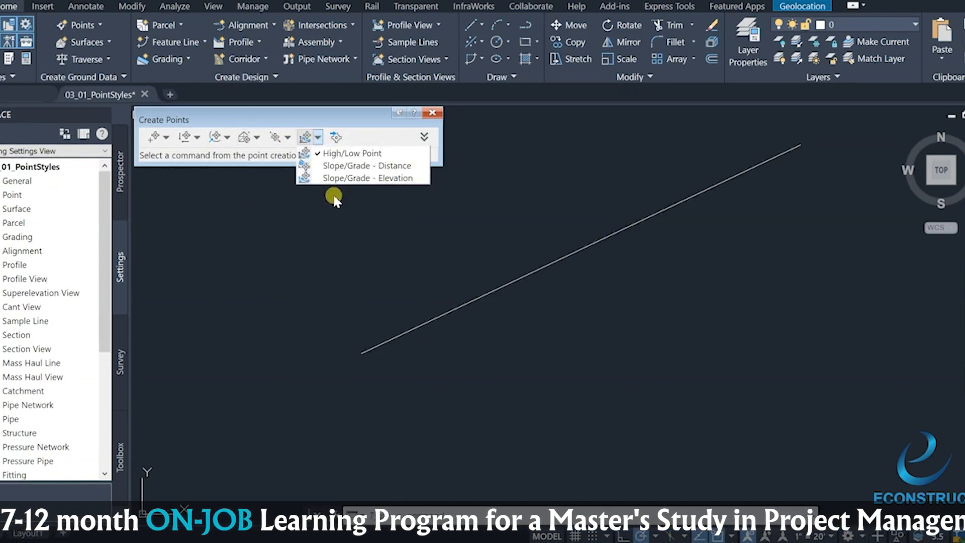
{"action": "left_click", "coordinate": [339, 141]}
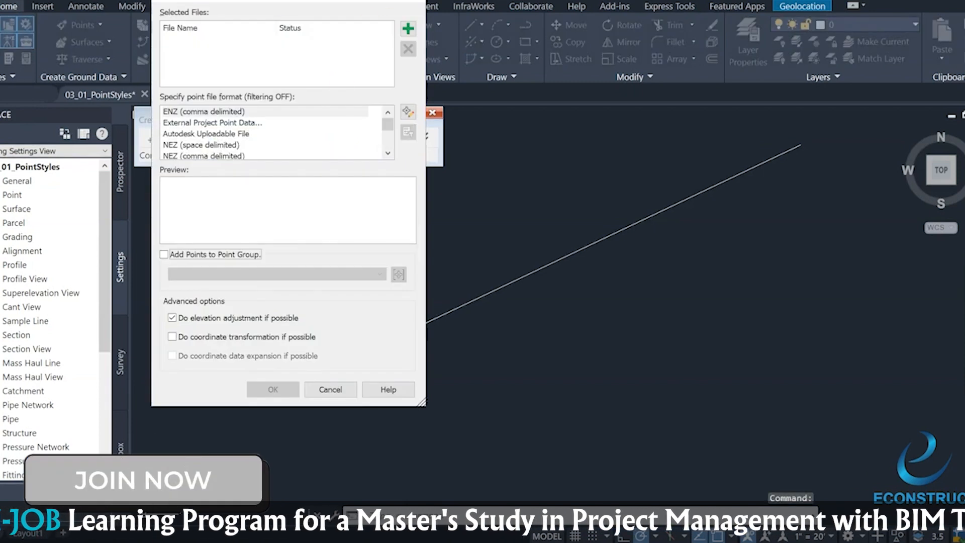
{"action": "left_click", "coordinate": [412, 0]}
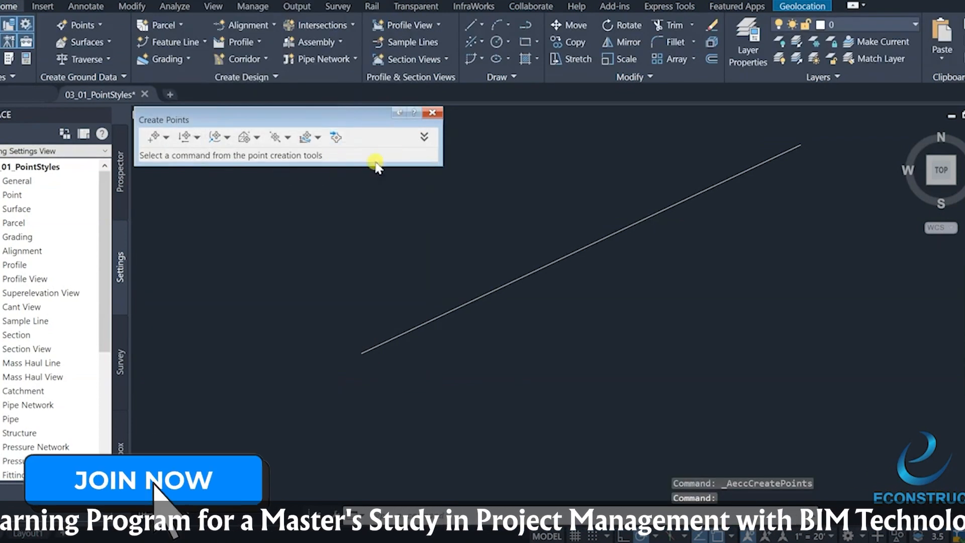
Step: Show the Create Points parameter settings, shift the toolbar further into the drawing area and expand the Default Layer category
{"action": "left_click", "coordinate": [424, 137]}
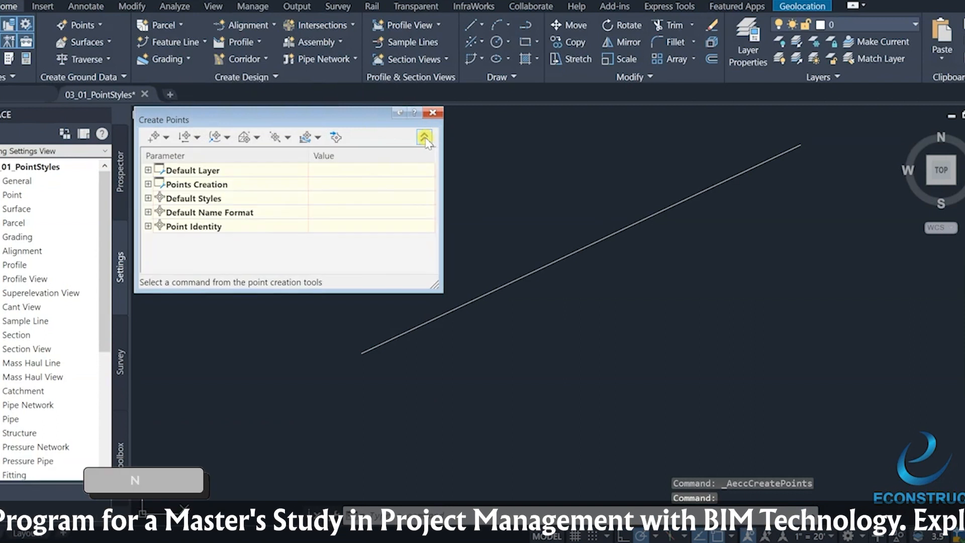
{"action": "left_click_drag", "start_coordinate": [309, 122], "coordinate": [335, 163]}
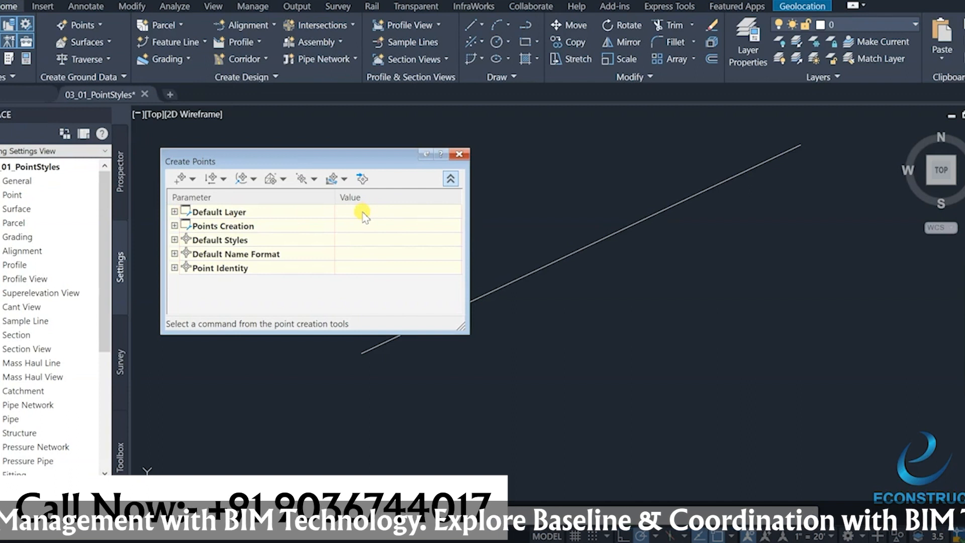
{"action": "left_click", "coordinate": [175, 212]}
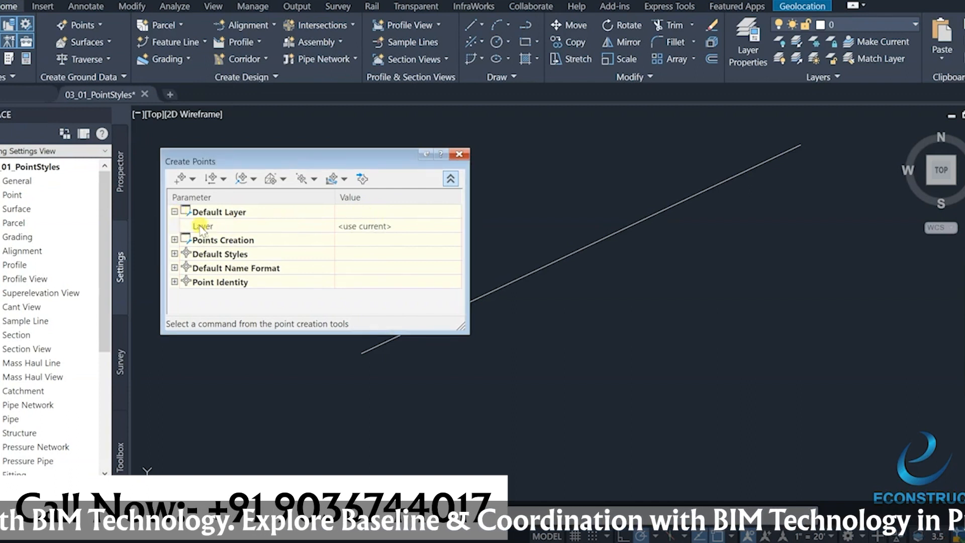
Step: Browse the layers available for the default point layer in Layer Selection and close it without choosing one
{"action": "left_click", "coordinate": [422, 226]}
{"action": "left_click", "coordinate": [455, 226]}
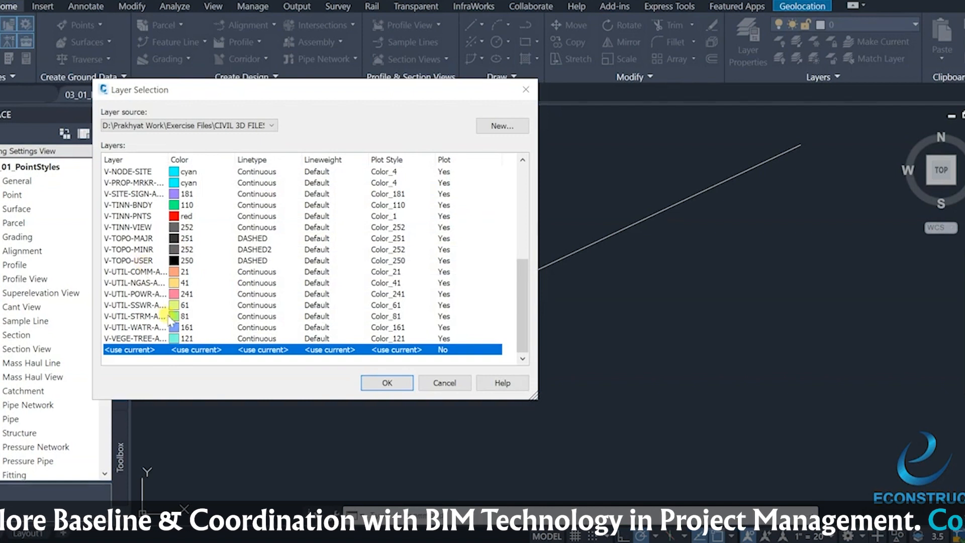
{"action": "scroll", "coordinate": [166, 312], "scroll_direction": "up", "scroll_amount": 6}
{"action": "scroll", "coordinate": [311, 166], "scroll_direction": "down", "scroll_amount": 6}
{"action": "scroll", "coordinate": [248, 211], "scroll_direction": "up", "scroll_amount": 5}
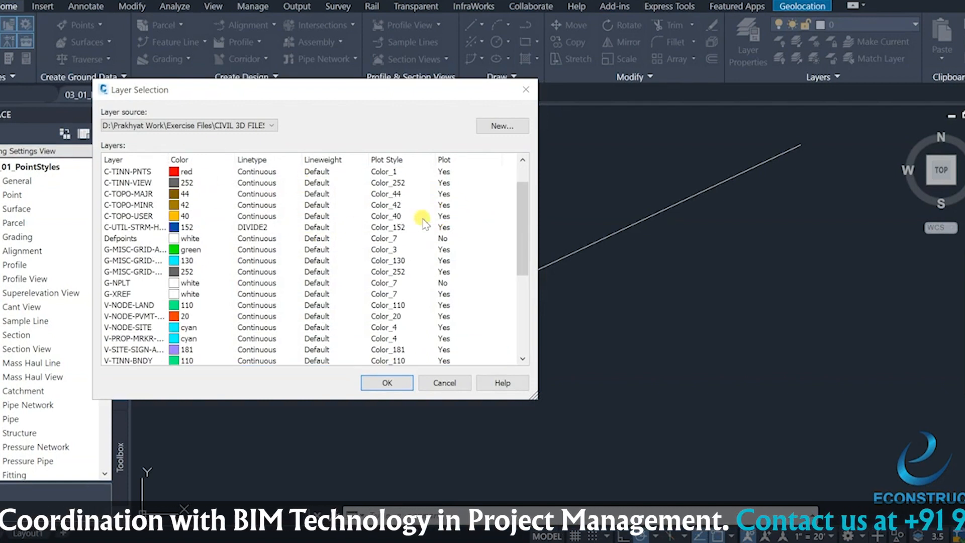
{"action": "left_click", "coordinate": [528, 91]}
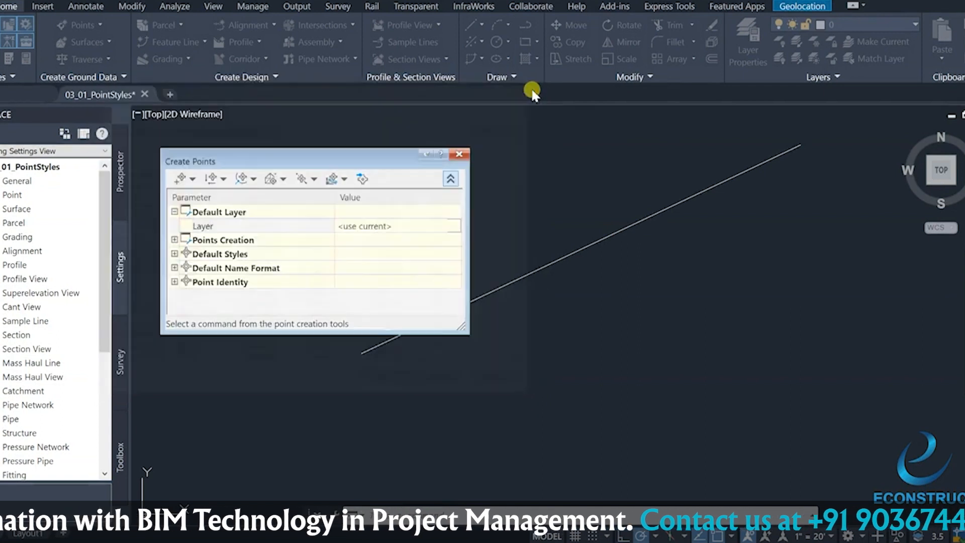
Step: Expand the Points Creation category and enlarge the Create Points window to show all of its parameters
{"action": "left_click", "coordinate": [174, 240]}
{"action": "scroll", "coordinate": [174, 243], "scroll_direction": "down", "scroll_amount": 2}
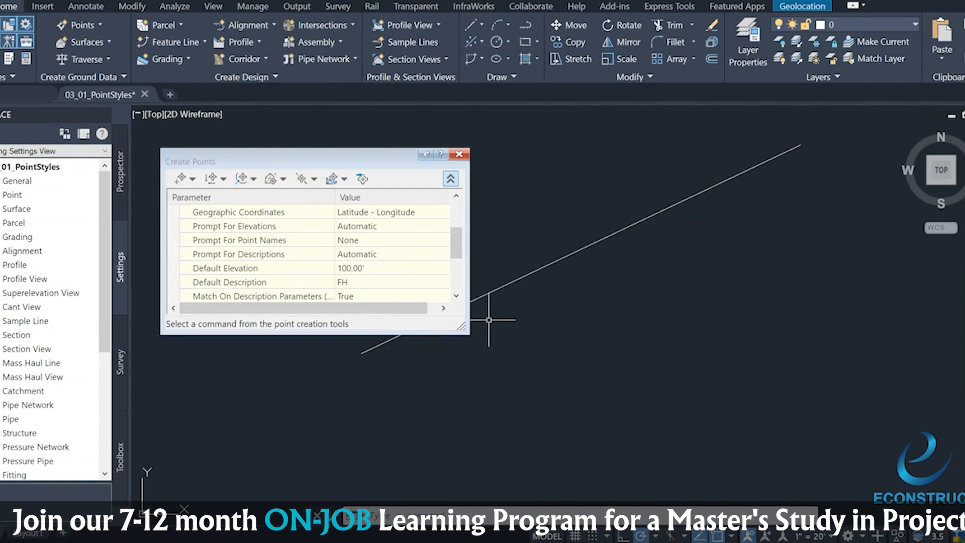
{"action": "left_click_drag", "start_coordinate": [454, 319], "coordinate": [526, 445]}
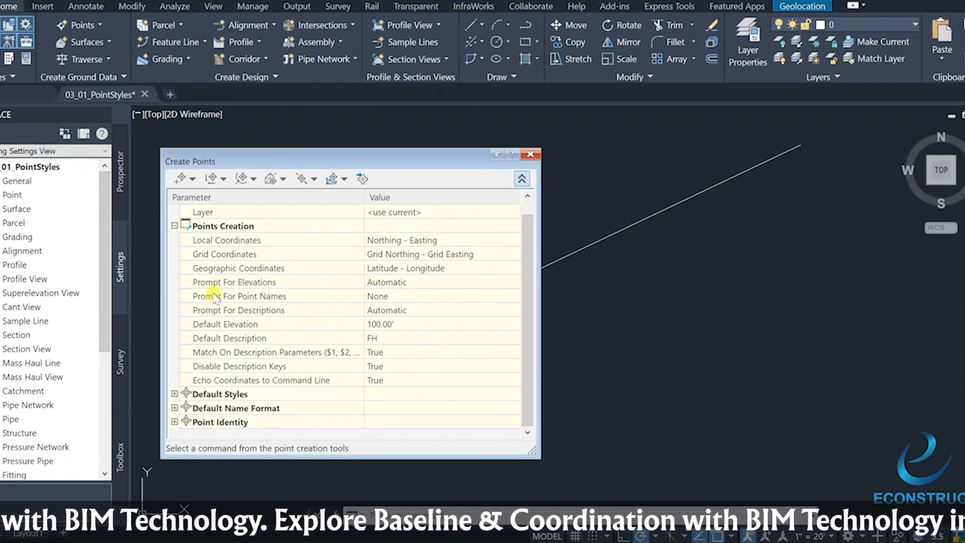
Step: Review the Automatic, Manual and None options of Prompt For Elevations in the Points Creation settings
{"action": "left_click", "coordinate": [386, 283]}
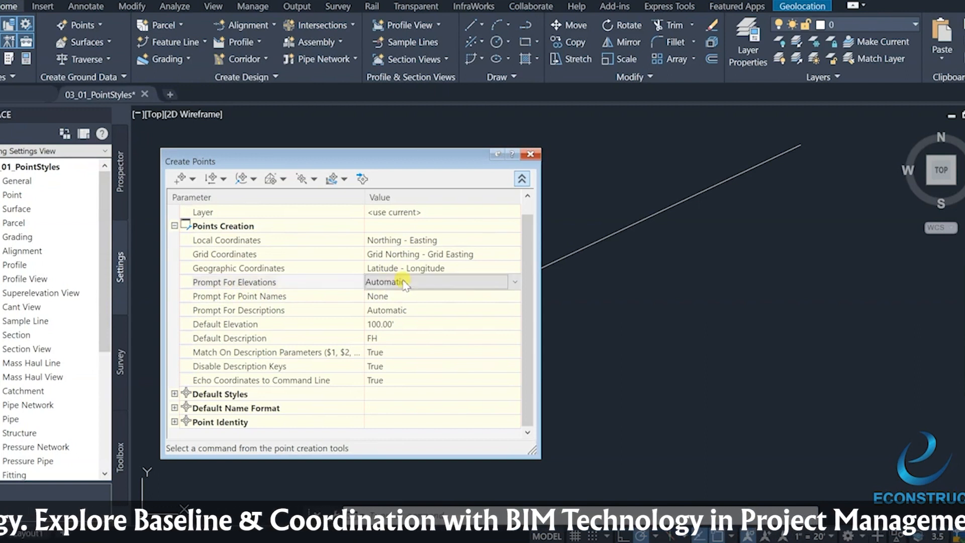
{"action": "left_click", "coordinate": [512, 283]}
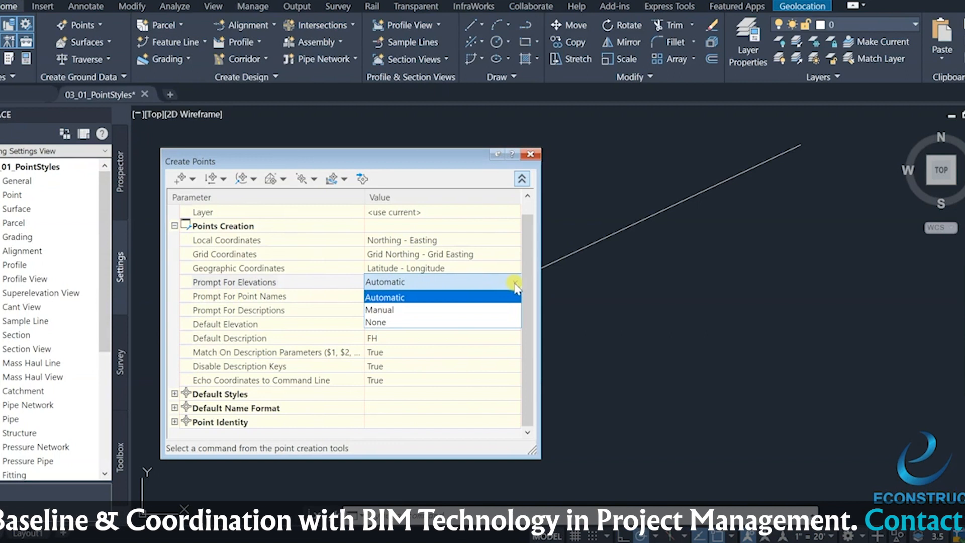
{"action": "left_click", "coordinate": [514, 286]}
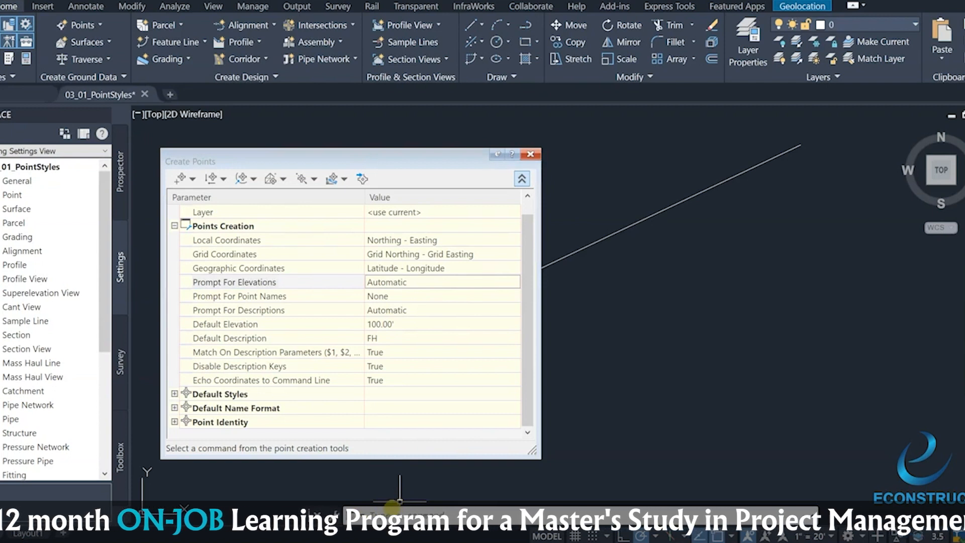
{"action": "left_click", "coordinate": [217, 282]}
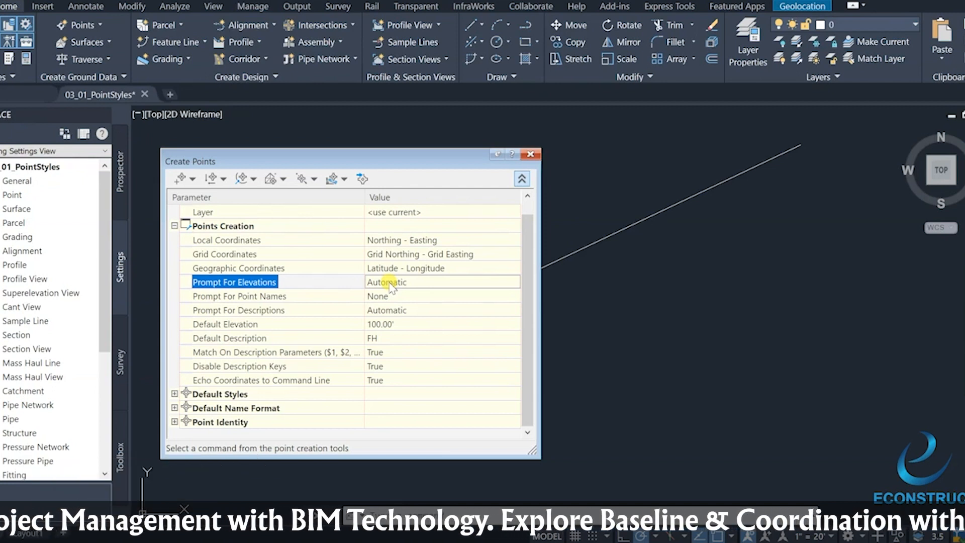
Step: Set Prompt For Descriptions to Manual in the Points Creation settings and expand the Default Styles category
{"action": "left_click", "coordinate": [476, 312]}
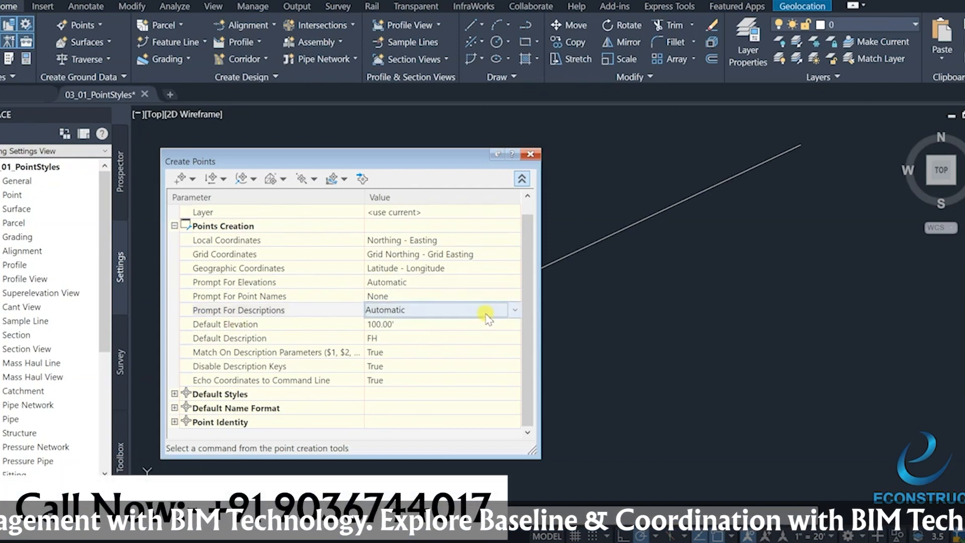
{"action": "left_click", "coordinate": [511, 310]}
{"action": "left_click", "coordinate": [516, 309]}
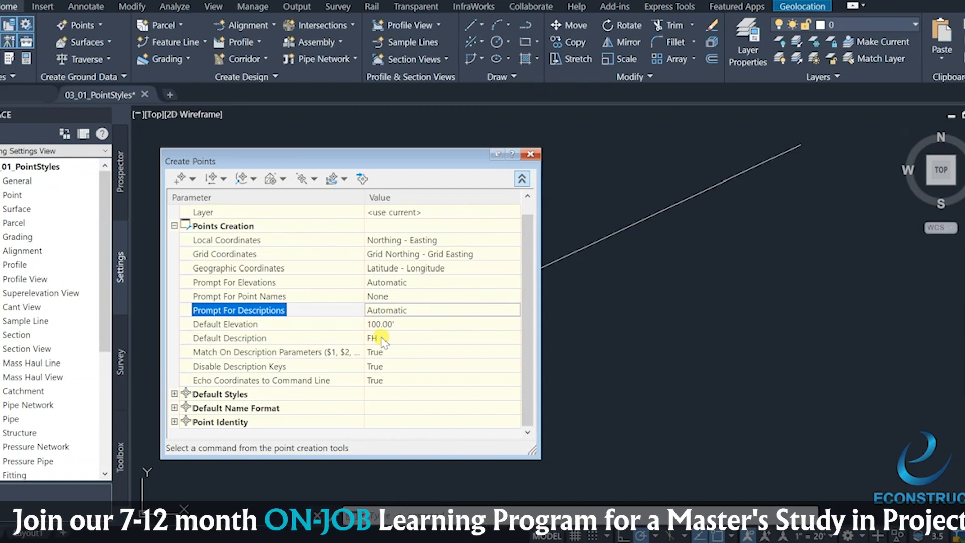
{"action": "left_click", "coordinate": [495, 309]}
{"action": "left_click", "coordinate": [508, 306]}
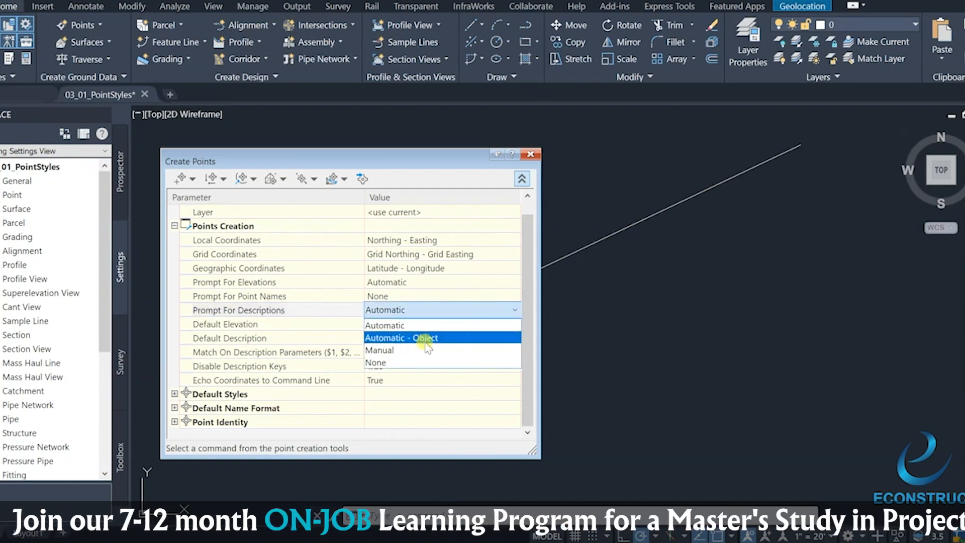
{"action": "left_click", "coordinate": [392, 353]}
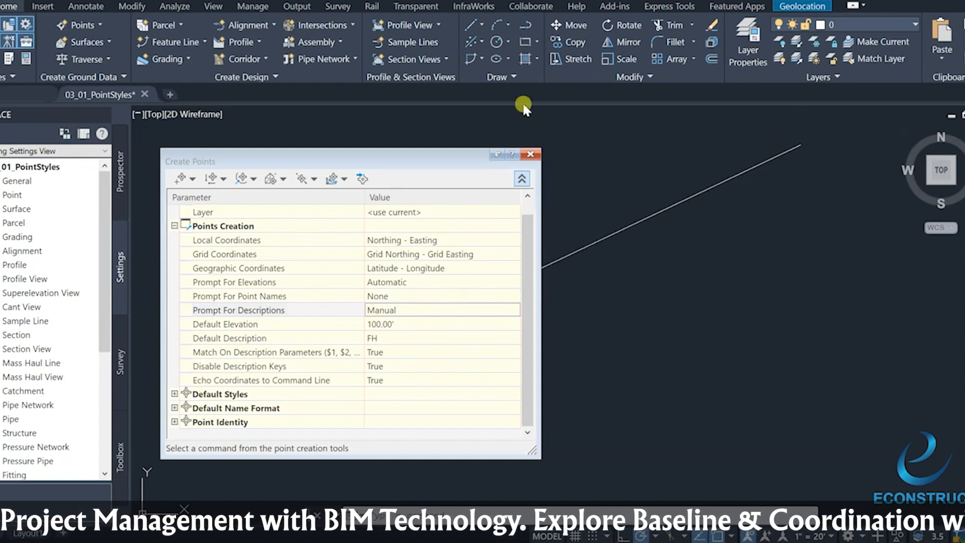
{"action": "left_click", "coordinate": [175, 394]}
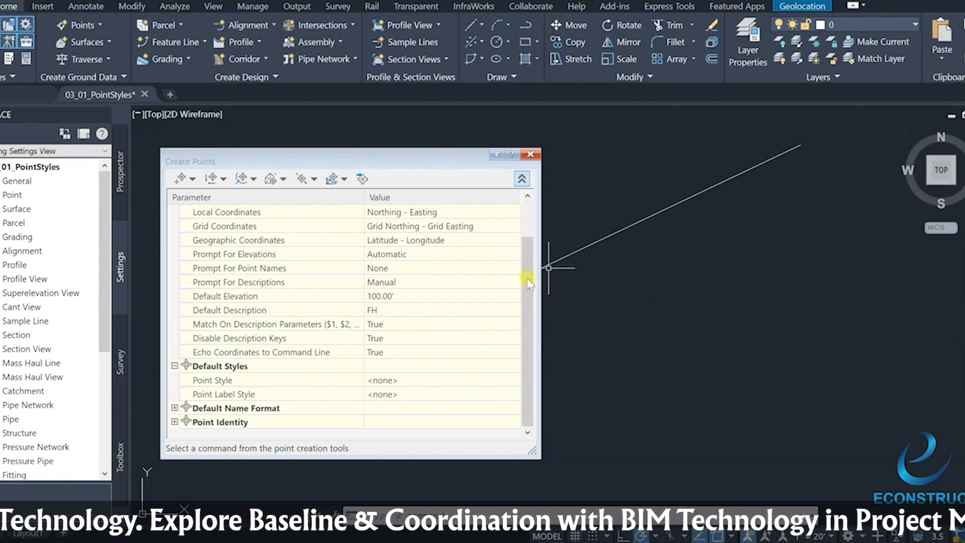
Step: Collapse the point settings and try to create a point manually at the lower end of the diagonal line
{"action": "left_click", "coordinate": [522, 178]}
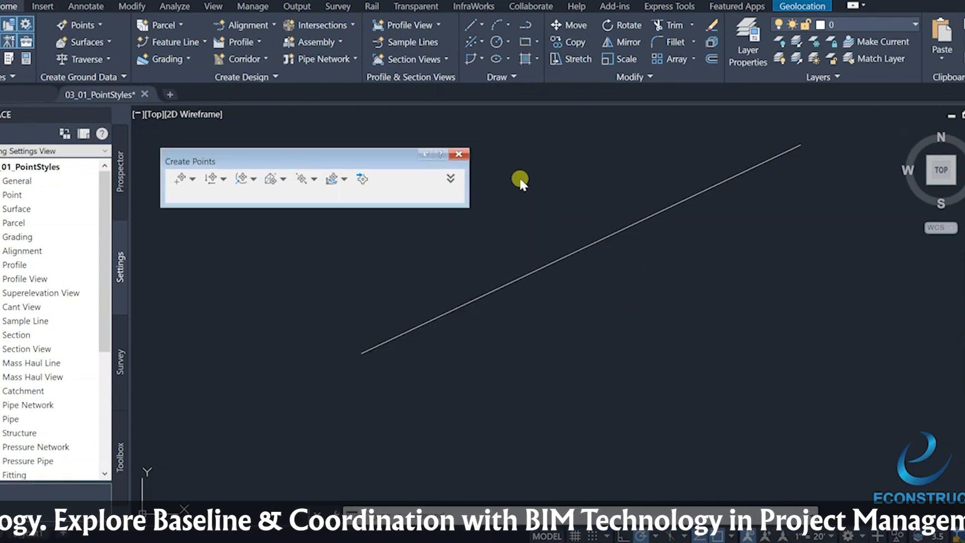
{"action": "left_click", "coordinate": [192, 179]}
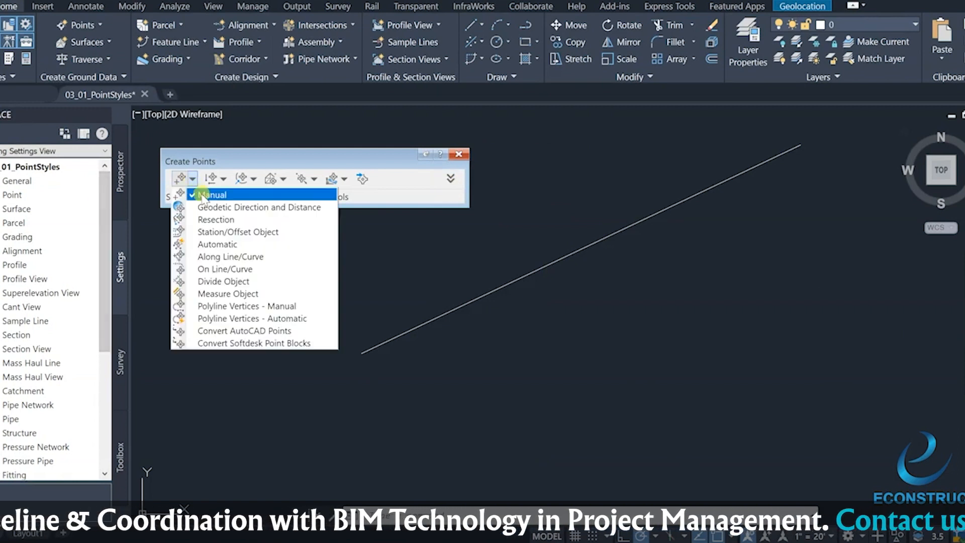
{"action": "left_click", "coordinate": [203, 196]}
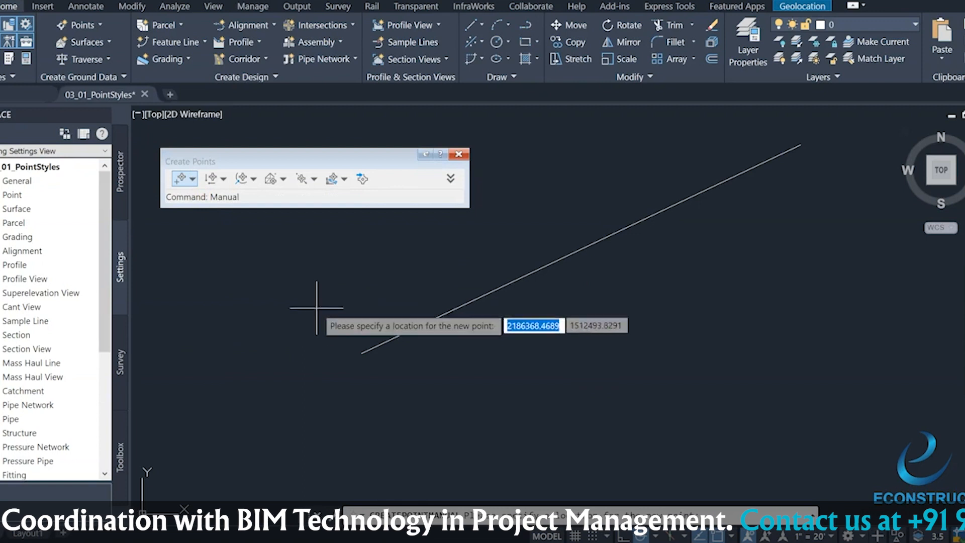
{"action": "left_click", "coordinate": [361, 353]}
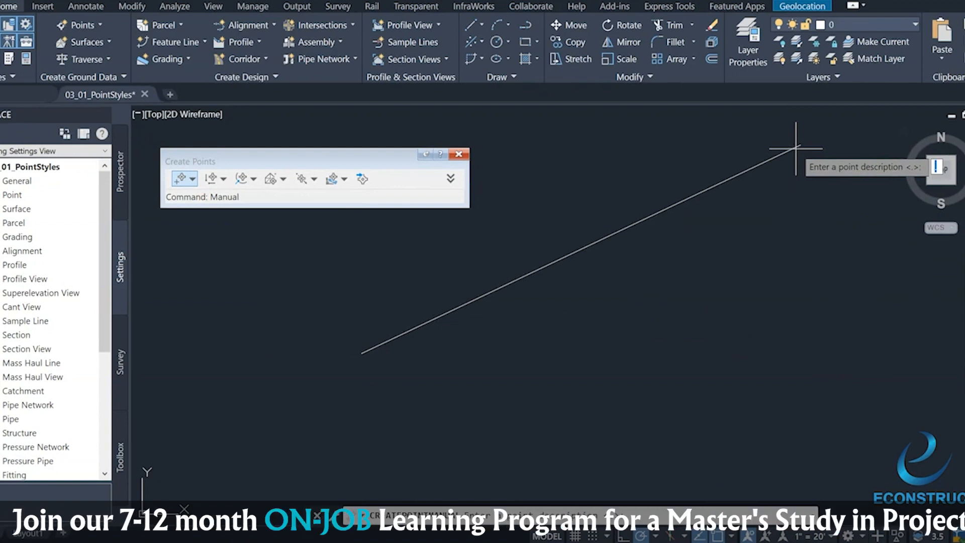
{"action": "key", "text": "Return"}
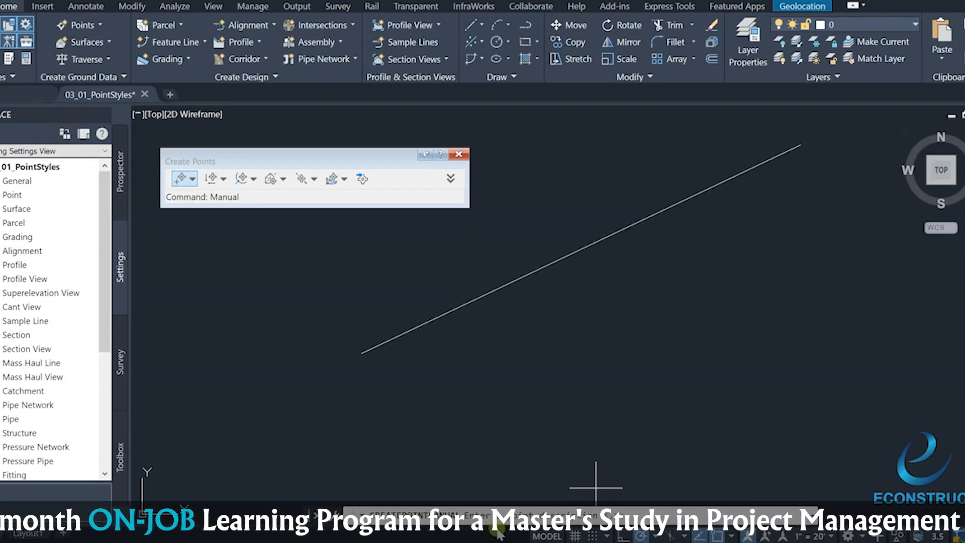
Step: Set Prompt For Descriptions to Automatic in the expanded Points Creation settings
{"action": "left_click", "coordinate": [451, 179]}
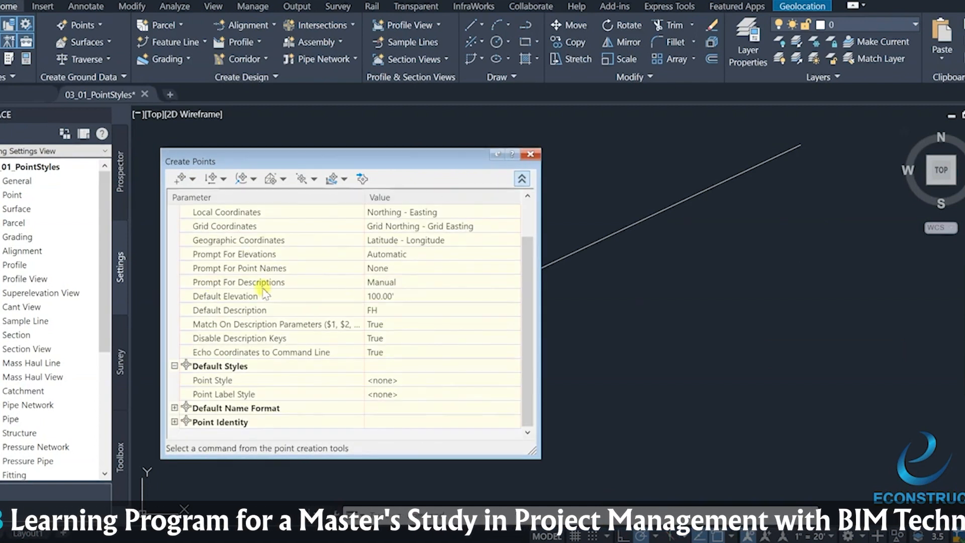
{"action": "left_click", "coordinate": [496, 283]}
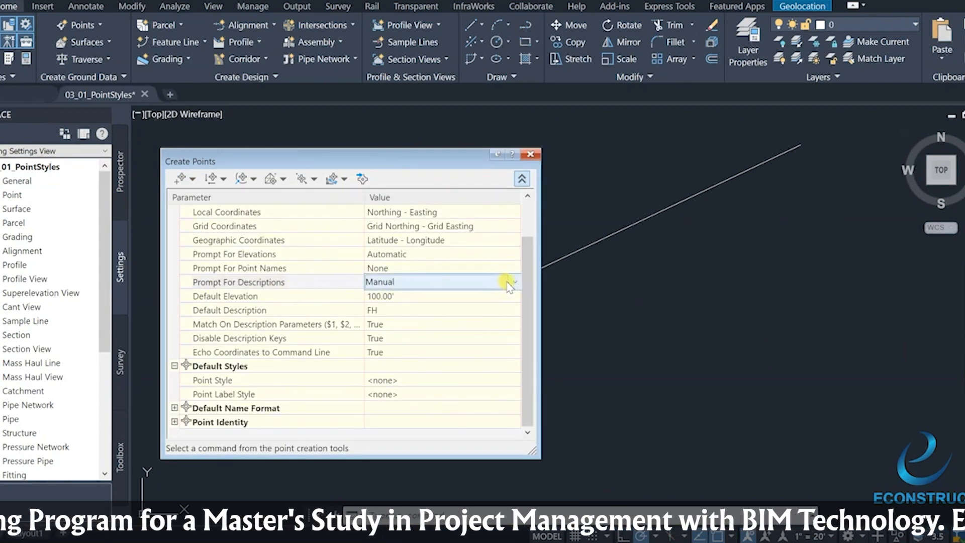
{"action": "left_click", "coordinate": [515, 282]}
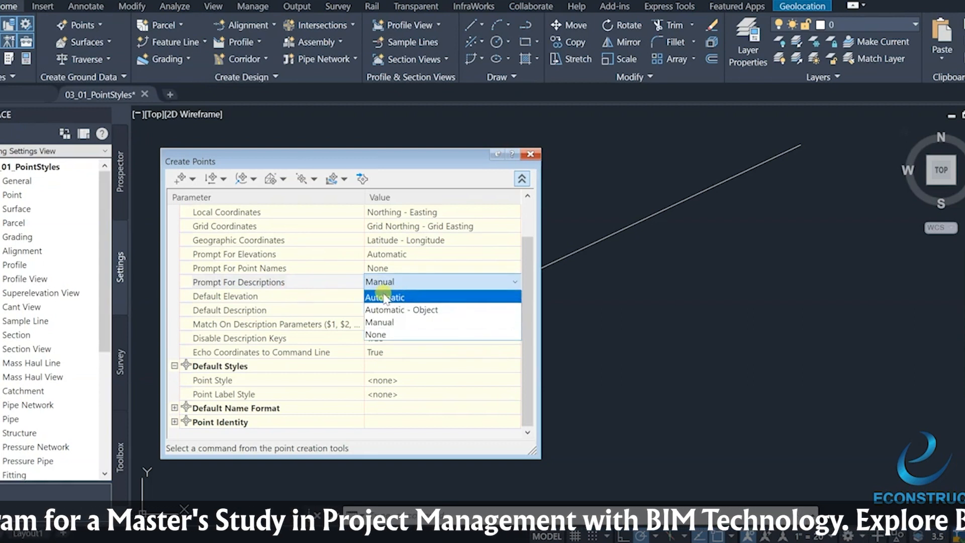
{"action": "left_click", "coordinate": [386, 297]}
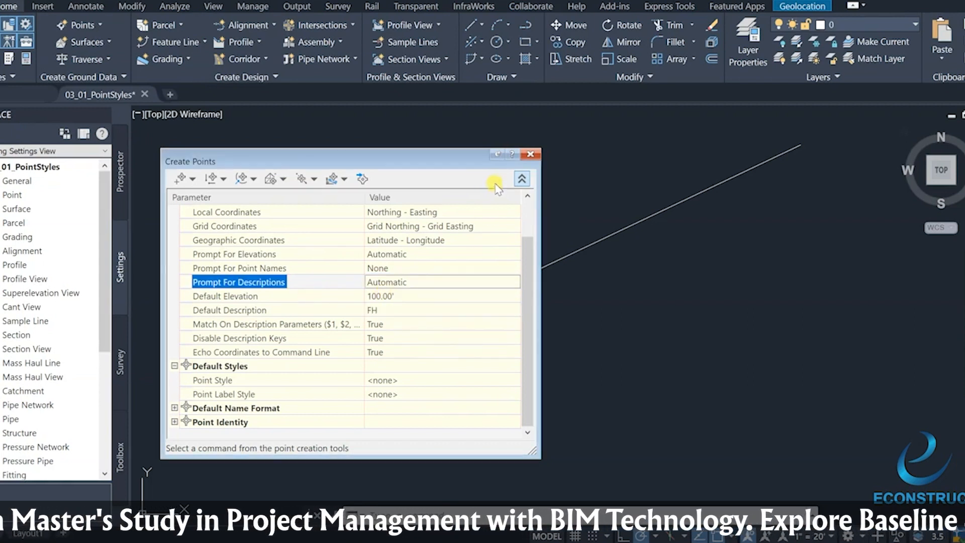
Step: Create a manual COGO point at the lower end of the existing line
{"action": "left_click", "coordinate": [522, 179]}
{"action": "left_click", "coordinate": [192, 179]}
{"action": "left_click", "coordinate": [212, 195]}
{"action": "left_click", "coordinate": [361, 353]}
{"action": "scroll", "coordinate": [362, 354], "scroll_direction": "up", "scroll_amount": 5}
{"action": "scroll", "coordinate": [387, 372], "scroll_direction": "down", "scroll_amount": 1}
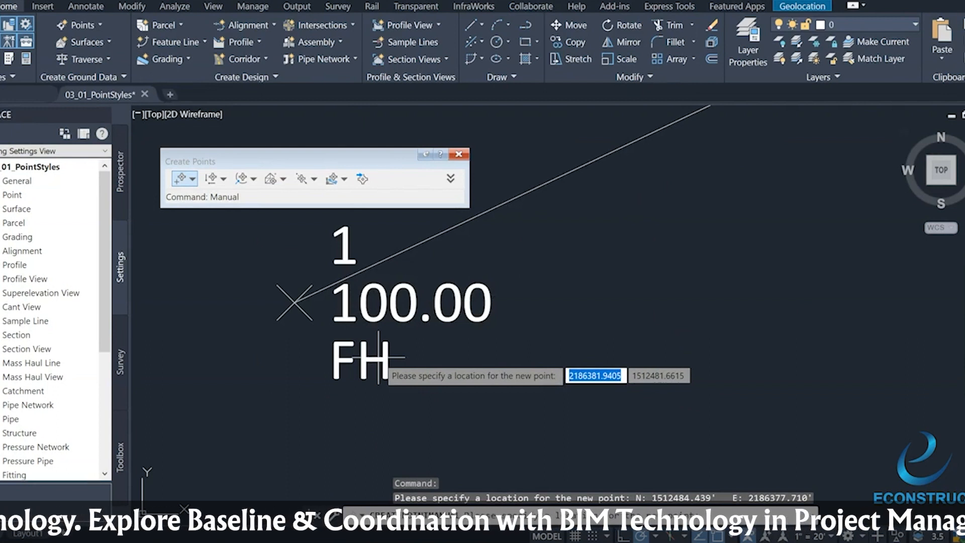
{"action": "scroll", "coordinate": [379, 357], "scroll_direction": "down", "scroll_amount": 3}
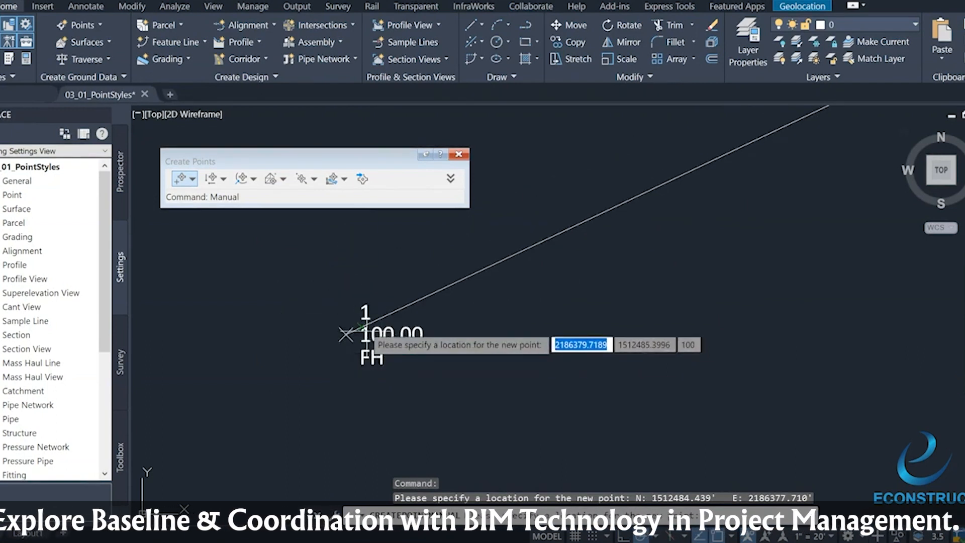
Step: Place a second manual COGO point at the upper end of the line and end point creation
{"action": "middle_click_drag", "start_coordinate": [797, 162], "coordinate": [609, 288]}
{"action": "scroll", "coordinate": [609, 288], "scroll_direction": "down", "scroll_amount": 2}
{"action": "left_click", "coordinate": [606, 261]}
{"action": "scroll", "coordinate": [615, 274], "scroll_direction": "up", "scroll_amount": 8}
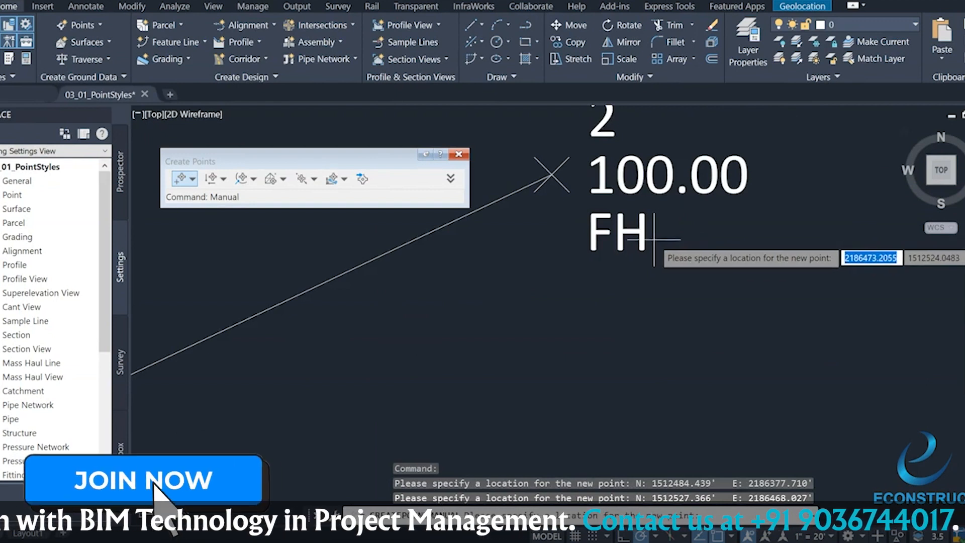
{"action": "key", "text": "Escape"}
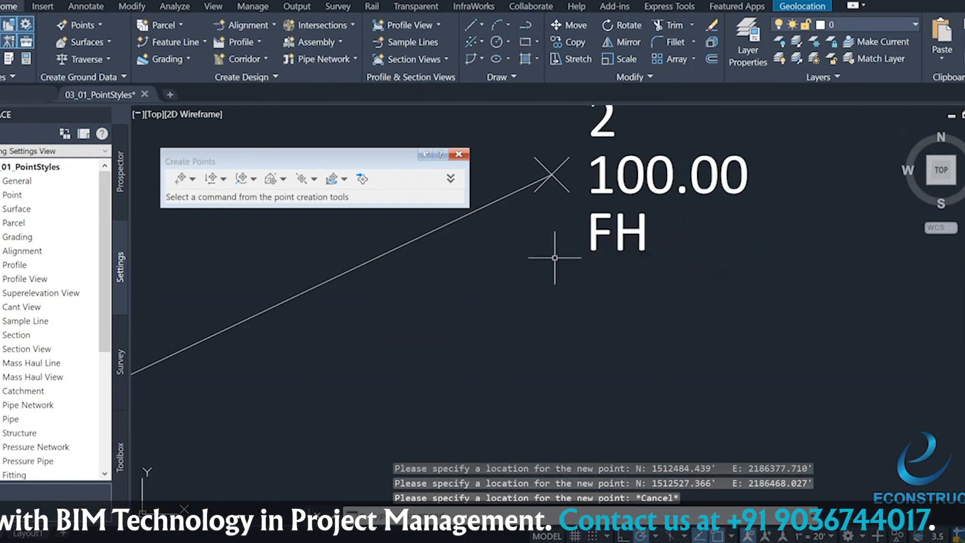
{"action": "scroll", "coordinate": [554, 258], "scroll_direction": "down", "scroll_amount": 5}
{"action": "key", "text": "Escape"}
{"action": "middle_click_drag", "start_coordinate": [323, 340], "coordinate": [588, 270]}
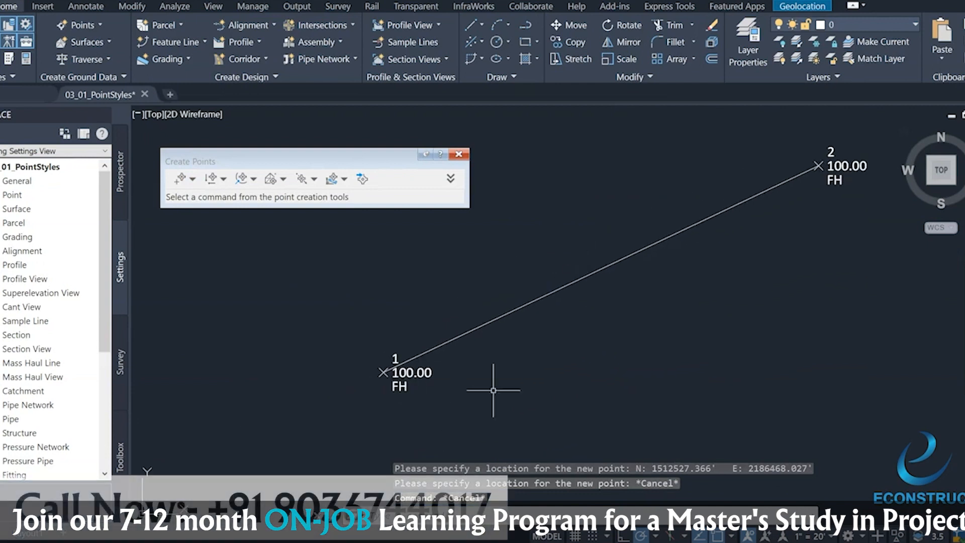
Step: Open the properties of point 1, dock the Properties palette beside the drawing, and clear the selection
{"action": "scroll", "coordinate": [381, 367], "scroll_direction": "up", "scroll_amount": 2}
{"action": "left_click", "coordinate": [384, 373]}
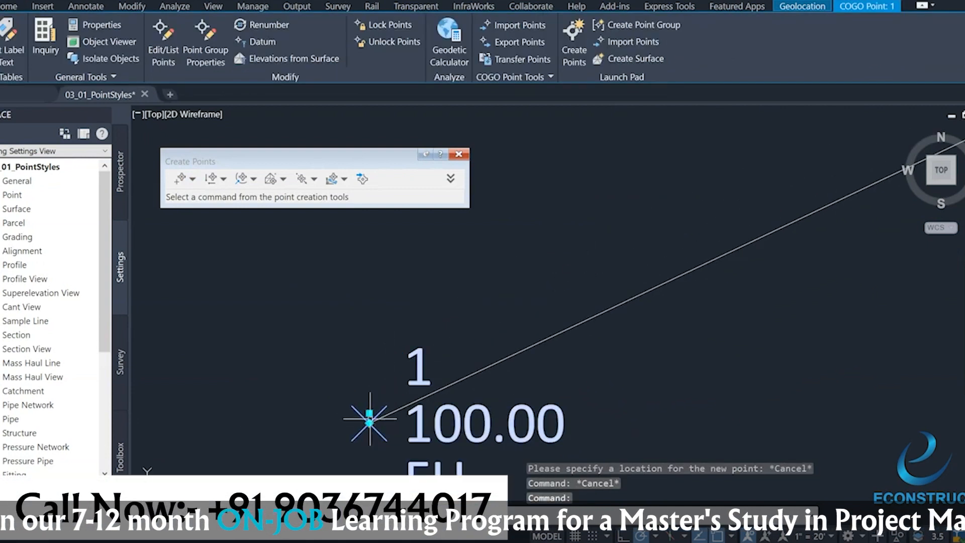
{"action": "scroll", "coordinate": [385, 436], "scroll_direction": "up", "scroll_amount": 2}
{"action": "scroll", "coordinate": [362, 415], "scroll_direction": "up", "scroll_amount": 1}
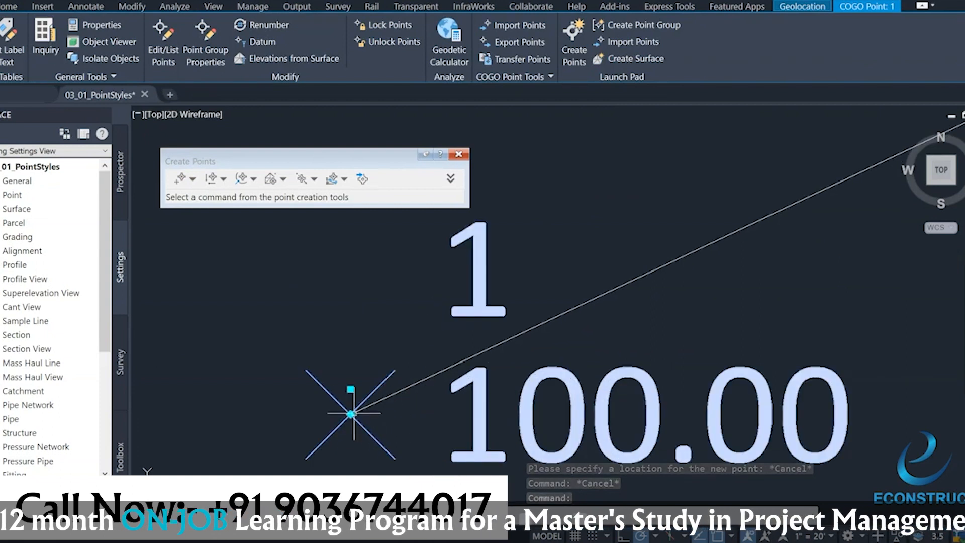
{"action": "right_click", "coordinate": [352, 415]}
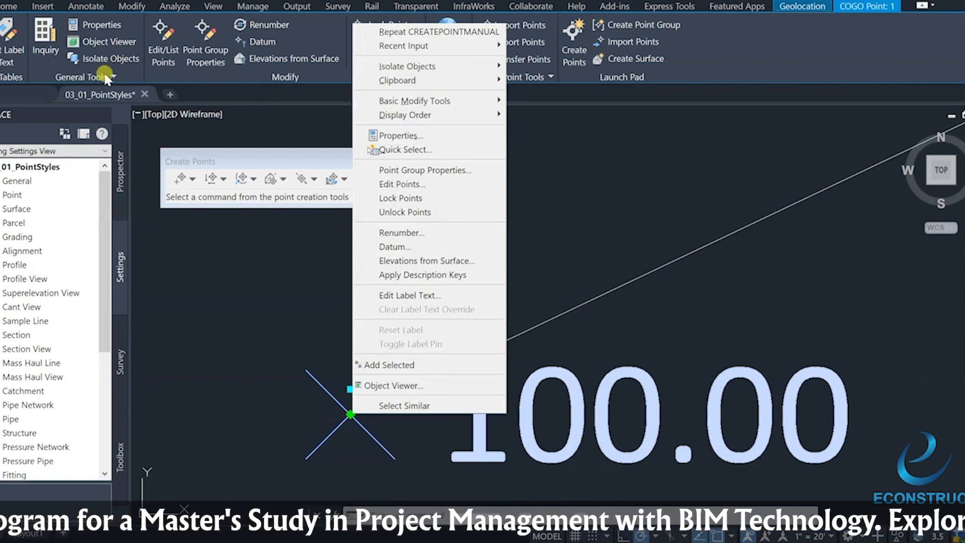
{"action": "left_click", "coordinate": [96, 33]}
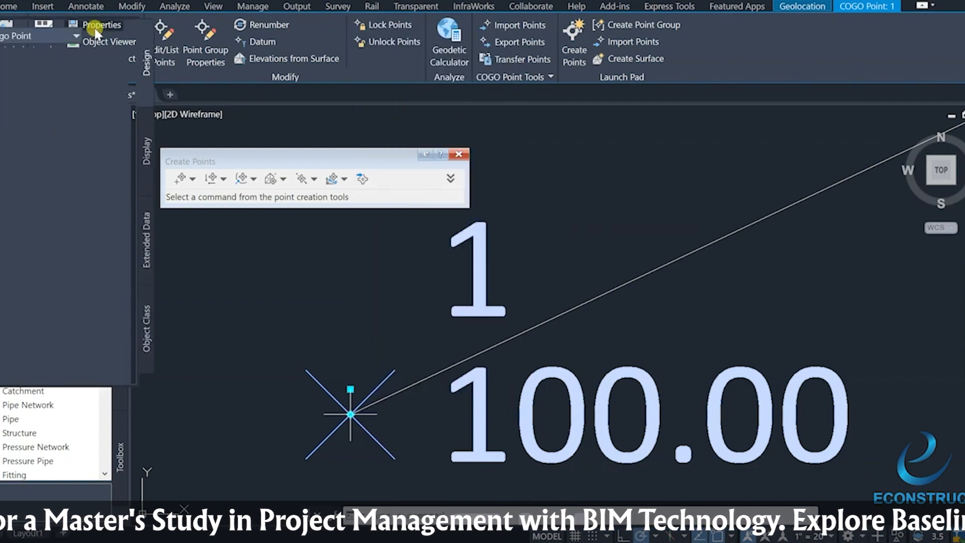
{"action": "mouse_move", "coordinate": [0, 210]}
{"action": "left_mouse_down"}
{"action": "mouse_move", "coordinate": [1, 222]}
{"action": "mouse_move", "coordinate": [141, 297]}
{"action": "mouse_move", "coordinate": [467, 345]}
{"action": "mouse_move", "coordinate": [546, 298]}
{"action": "mouse_move", "coordinate": [635, 303]}
{"action": "mouse_move", "coordinate": [477, 346]}
{"action": "mouse_move", "coordinate": [357, 317]}
{"action": "mouse_move", "coordinate": [964, 290]}
{"action": "left_mouse_up"}
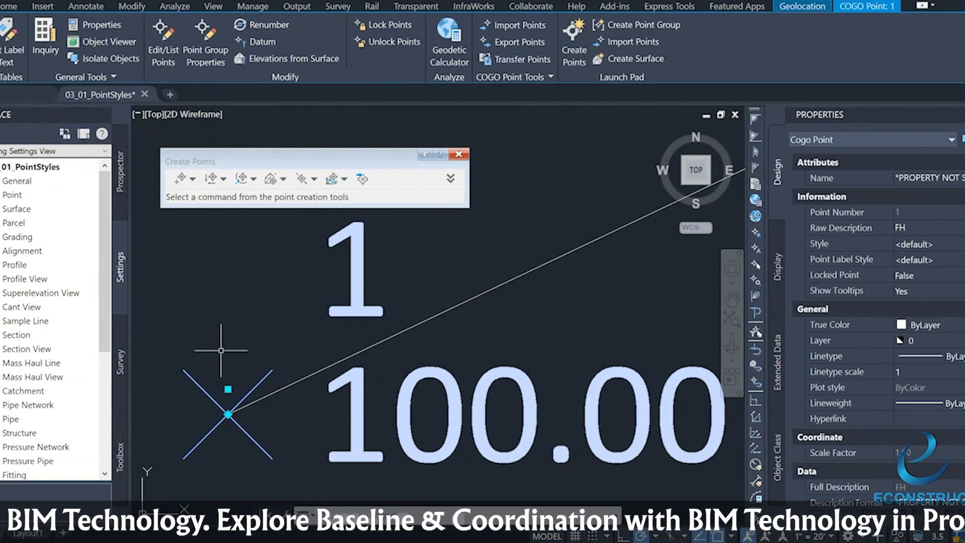
{"action": "key", "text": "Escape"}
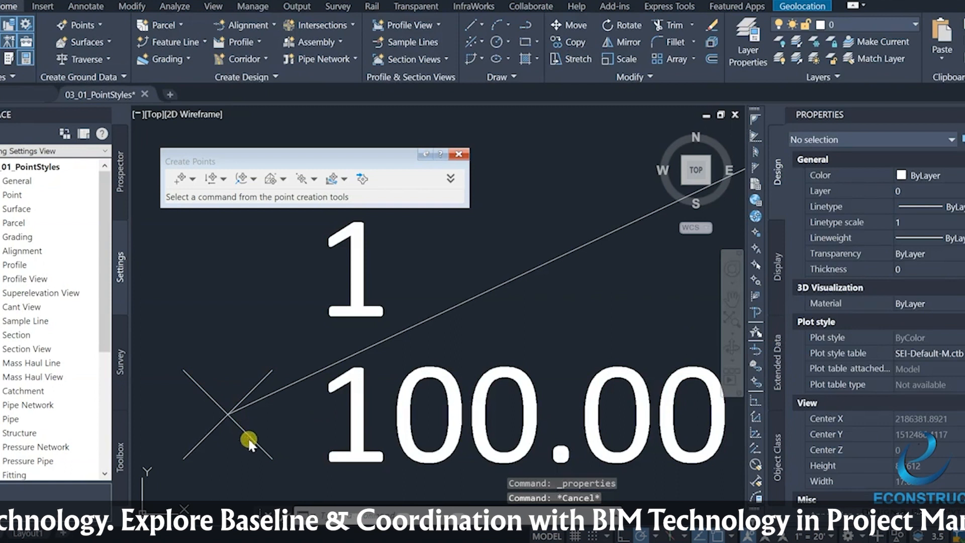
Step: Select point 1, review the default point style in the Create Points settings, and close Create Points
{"action": "left_click", "coordinate": [252, 441]}
{"action": "left_click", "coordinate": [940, 244]}
{"action": "left_click", "coordinate": [959, 244]}
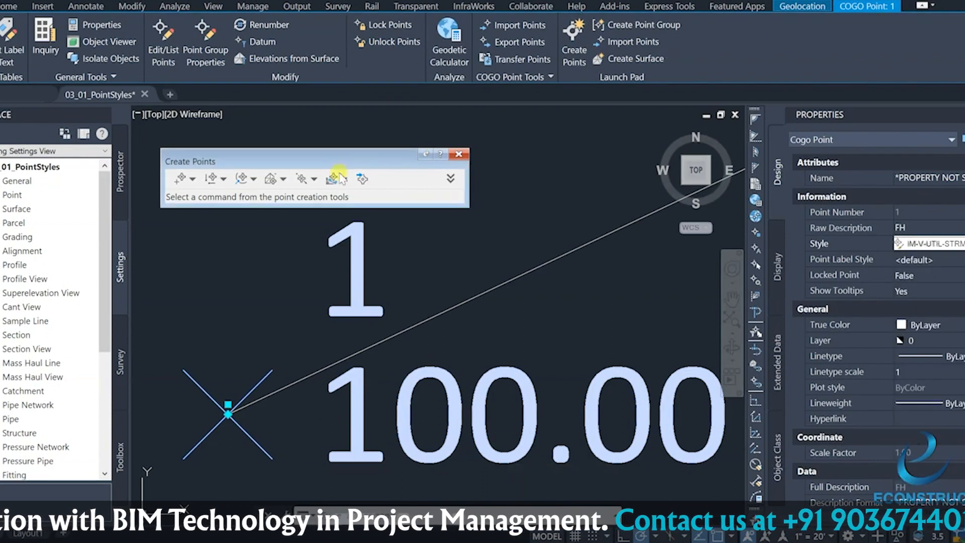
{"action": "left_click", "coordinate": [450, 178]}
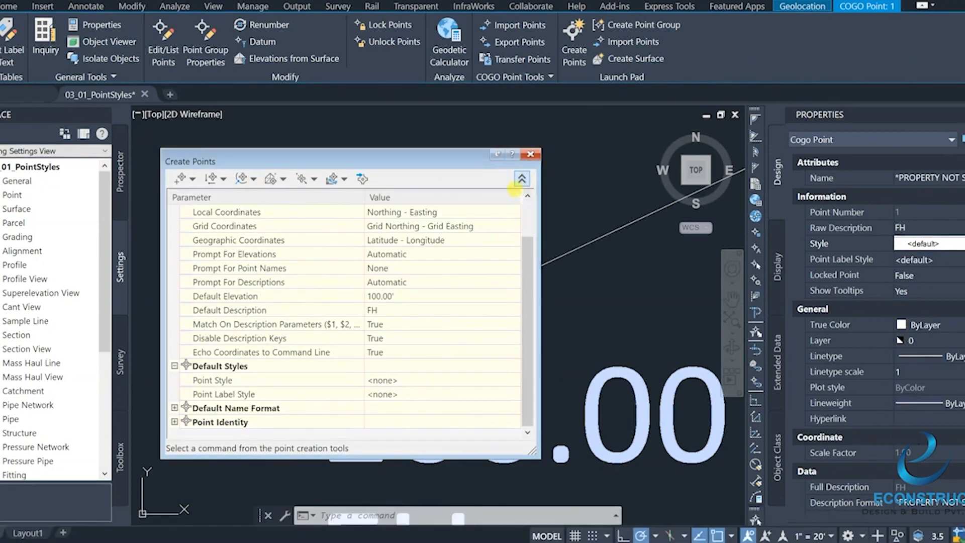
{"action": "left_click", "coordinate": [431, 381]}
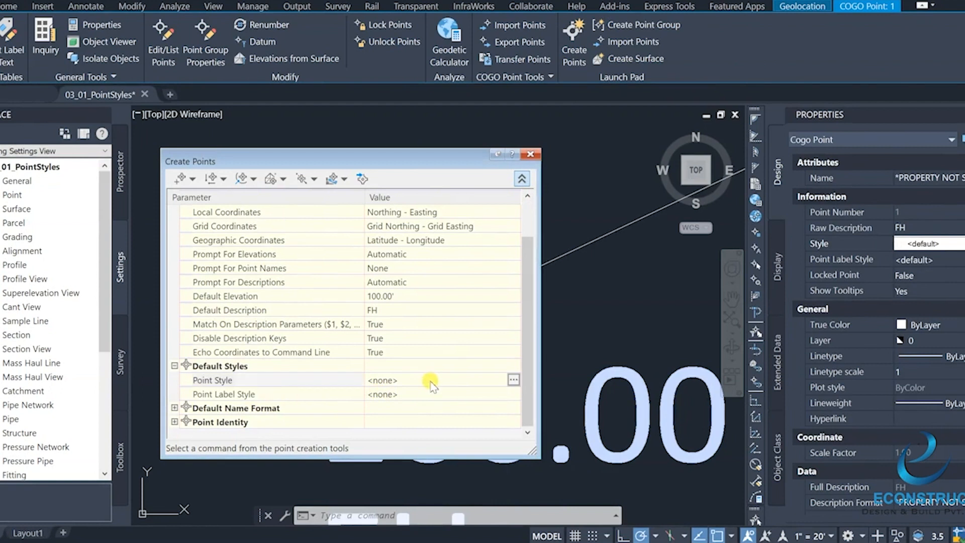
{"action": "left_click", "coordinate": [530, 153]}
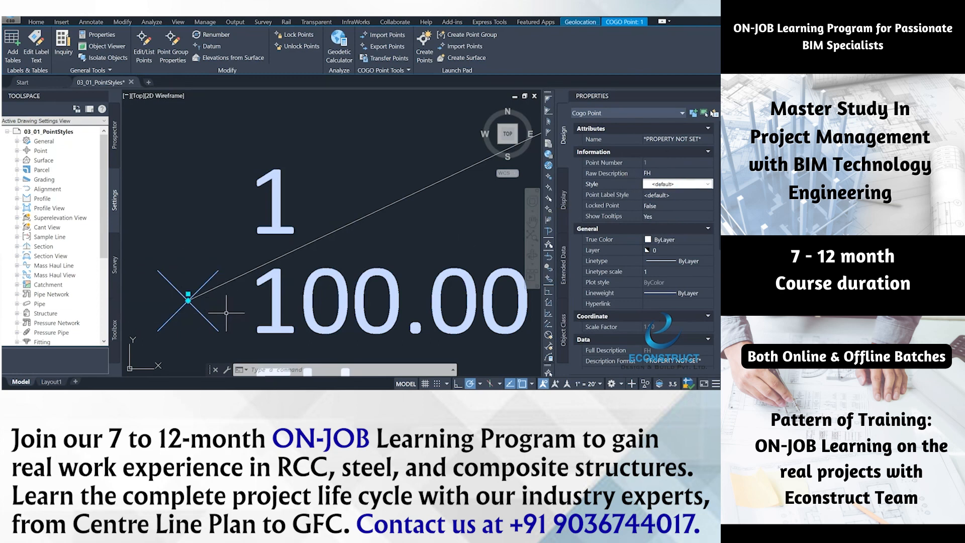
Step: Set the point style of point 1 to the hydrant style IM-V-UTIL-WATR-HYDR
{"action": "left_click", "coordinate": [709, 186]}
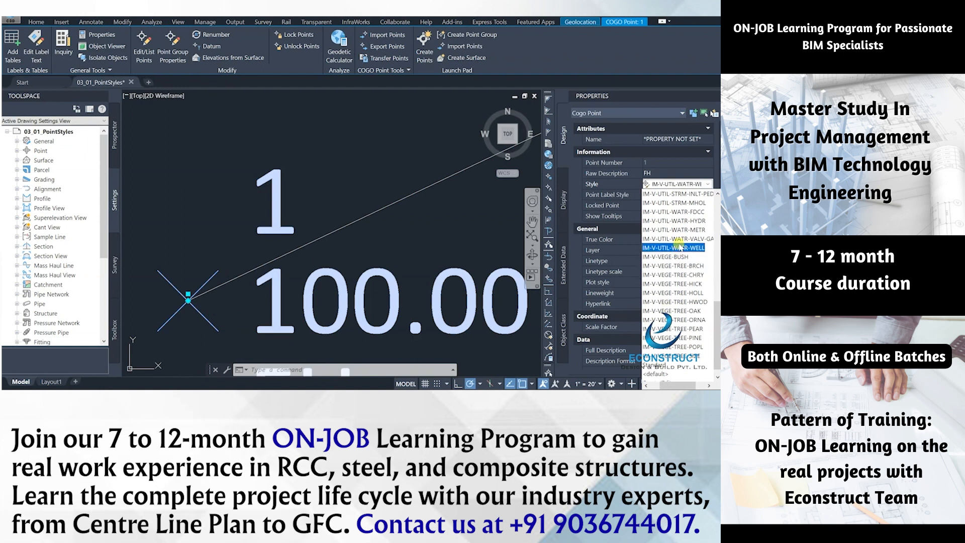
{"action": "left_click", "coordinate": [676, 221]}
{"action": "scroll", "coordinate": [275, 264], "scroll_direction": "down", "scroll_amount": 2}
{"action": "scroll", "coordinate": [266, 274], "scroll_direction": "up", "scroll_amount": 1}
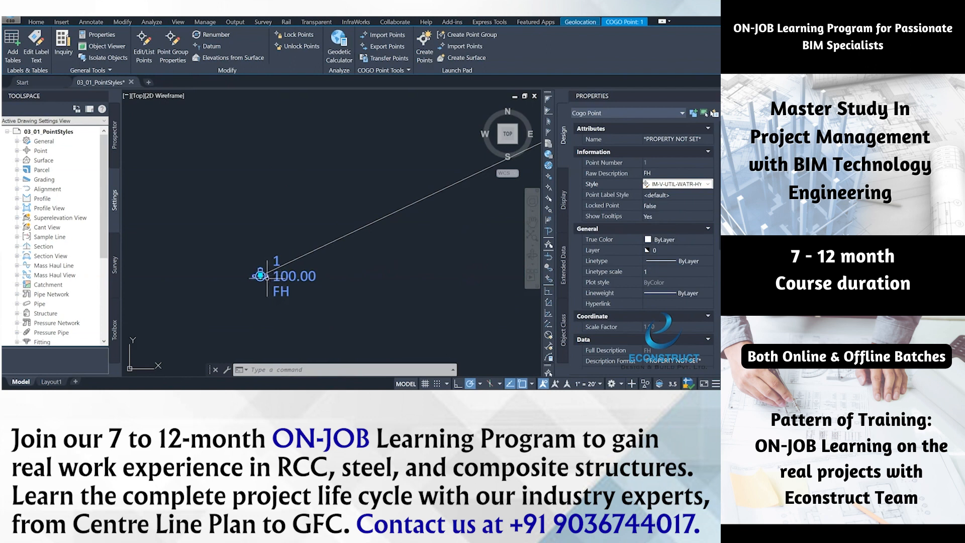
{"action": "scroll", "coordinate": [267, 277], "scroll_direction": "up", "scroll_amount": 2}
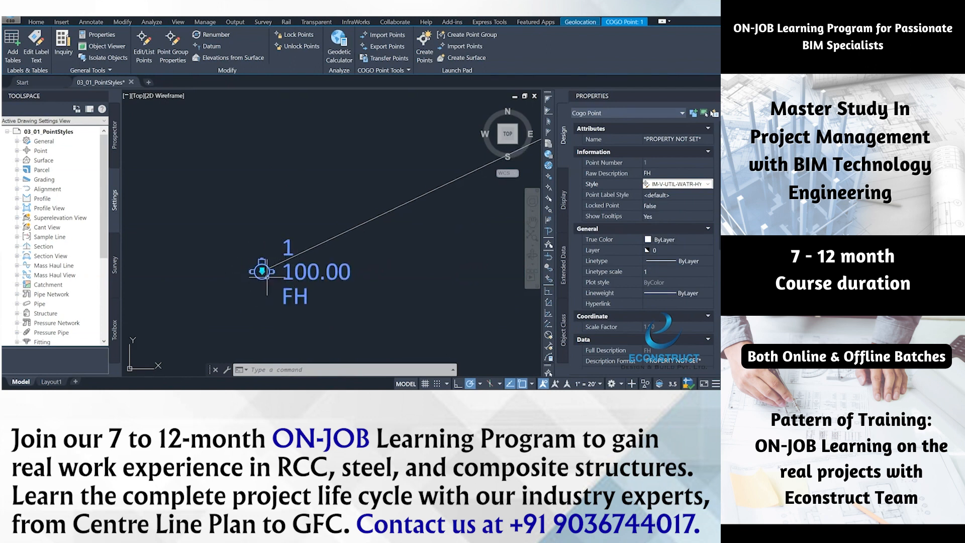
Step: Add point 2 to the selection and apply the IM-V-UTIL-WATR-HYDR style to both points
{"action": "scroll", "coordinate": [267, 277], "scroll_direction": "down", "scroll_amount": 5}
{"action": "middle_click_drag", "start_coordinate": [324, 272], "coordinate": [220, 322]}
{"action": "scroll", "coordinate": [349, 241], "scroll_direction": "up", "scroll_amount": 5}
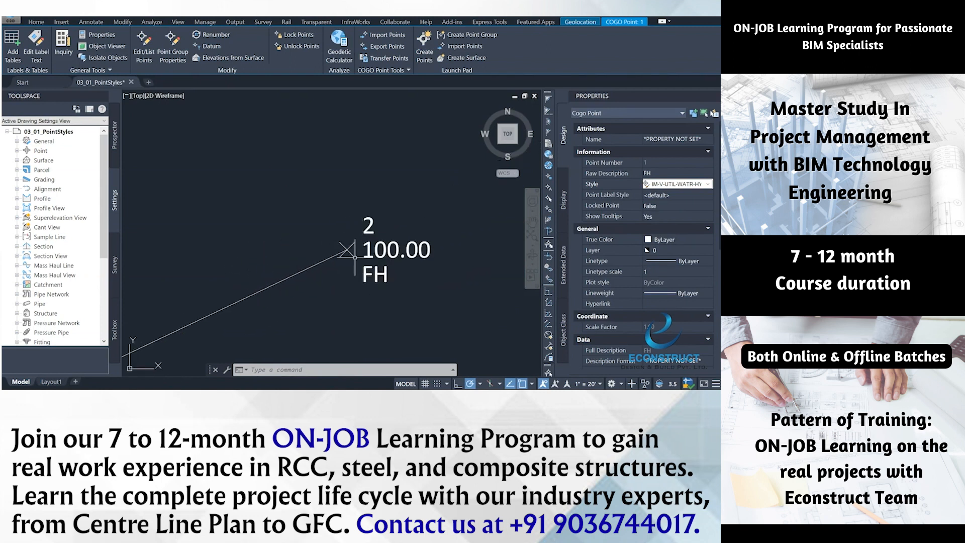
{"action": "left_click", "coordinate": [347, 249]}
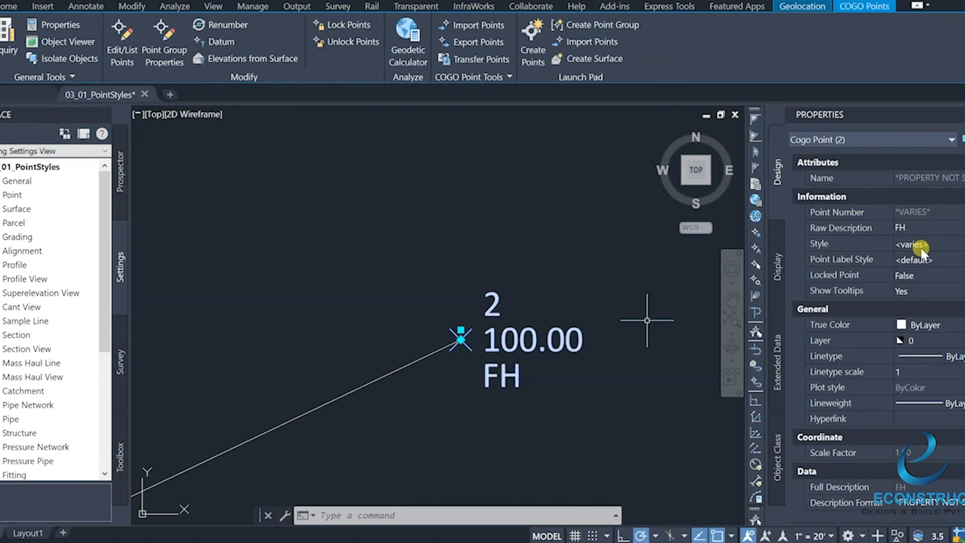
{"action": "scroll", "coordinate": [459, 337], "scroll_direction": "down", "scroll_amount": 3}
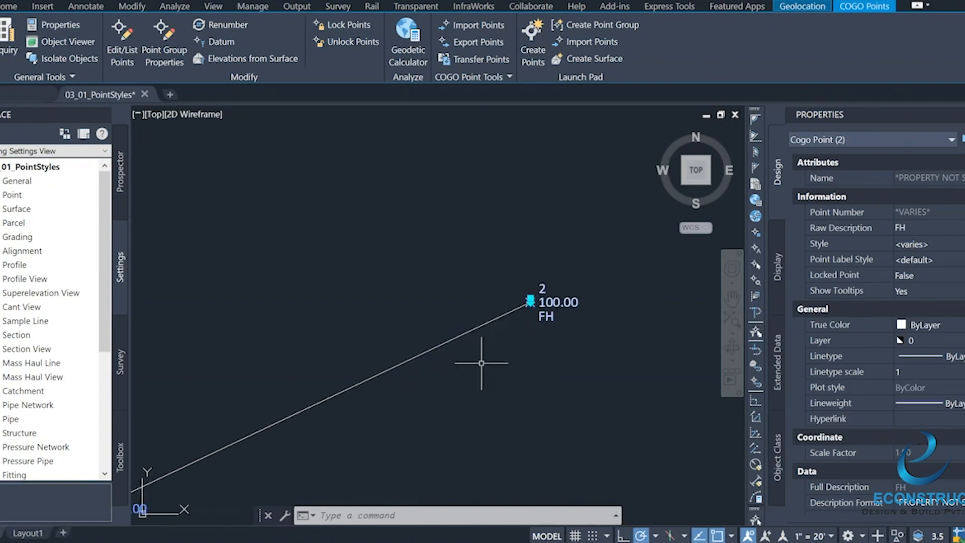
{"action": "scroll", "coordinate": [481, 363], "scroll_direction": "down", "scroll_amount": 3}
{"action": "middle_click_drag", "start_coordinate": [205, 484], "coordinate": [324, 429]}
{"action": "scroll", "coordinate": [400, 385], "scroll_direction": "up", "scroll_amount": 10}
{"action": "scroll", "coordinate": [384, 335], "scroll_direction": "down", "scroll_amount": 6}
{"action": "middle_click_drag", "start_coordinate": [498, 353], "coordinate": [65, 478]}
{"action": "scroll", "coordinate": [297, 291], "scroll_direction": "up", "scroll_amount": 6}
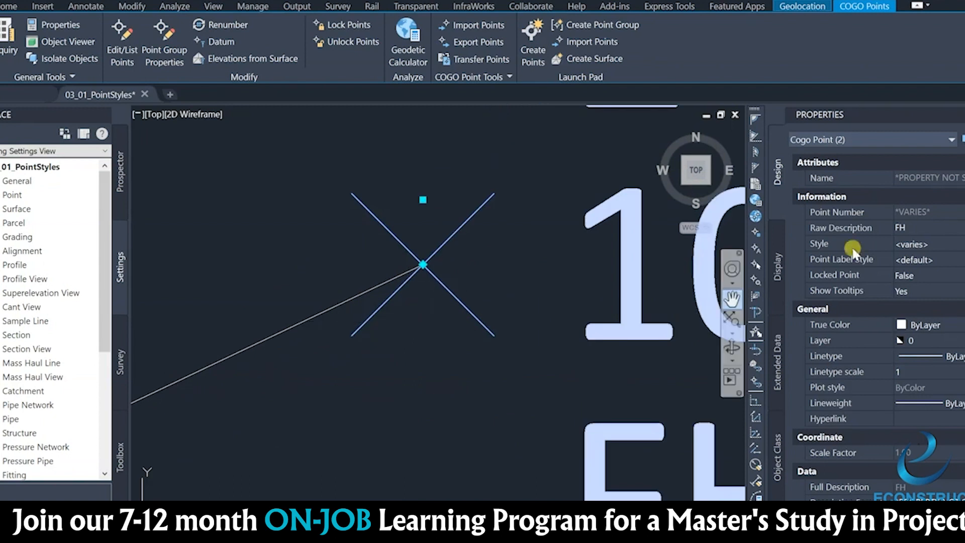
{"action": "left_click", "coordinate": [930, 243]}
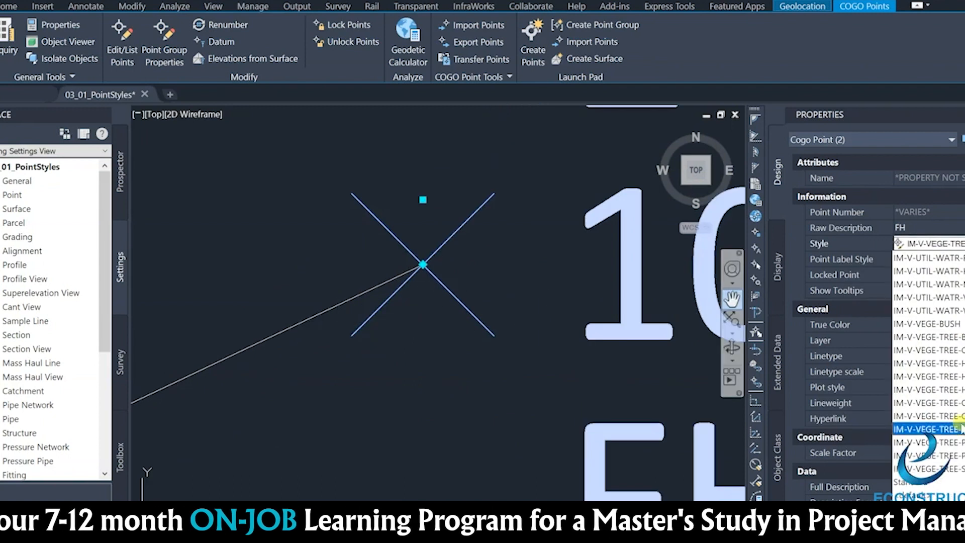
{"action": "left_click", "coordinate": [935, 363]}
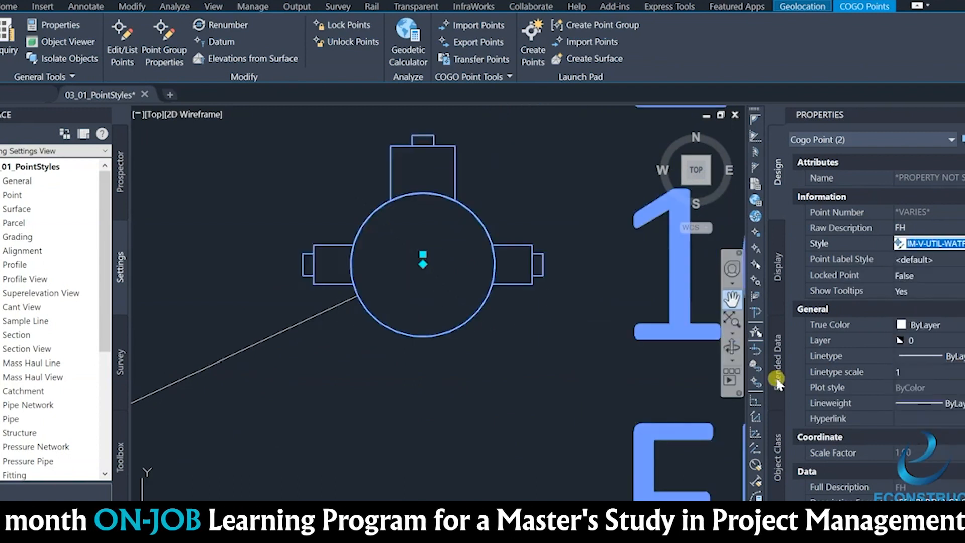
Step: Set the point label style of both points to IM-Northing and Easting
{"action": "scroll", "coordinate": [472, 378], "scroll_direction": "down", "scroll_amount": 6}
{"action": "scroll", "coordinate": [472, 378], "scroll_direction": "down", "scroll_amount": 2}
{"action": "middle_click_drag", "start_coordinate": [501, 367], "coordinate": [744, 171]}
{"action": "scroll", "coordinate": [389, 360], "scroll_direction": "down", "scroll_amount": 4}
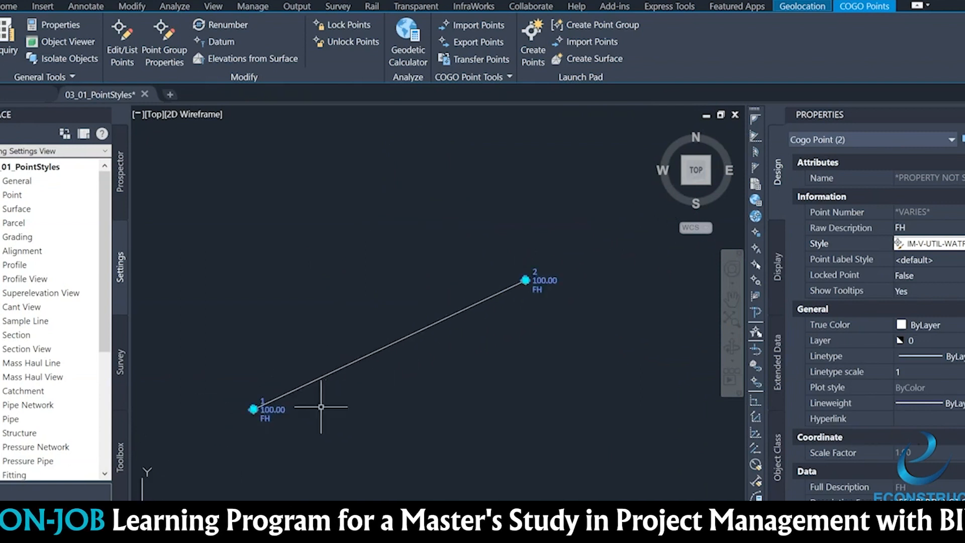
{"action": "middle_click_drag", "start_coordinate": [320, 399], "coordinate": [373, 373]}
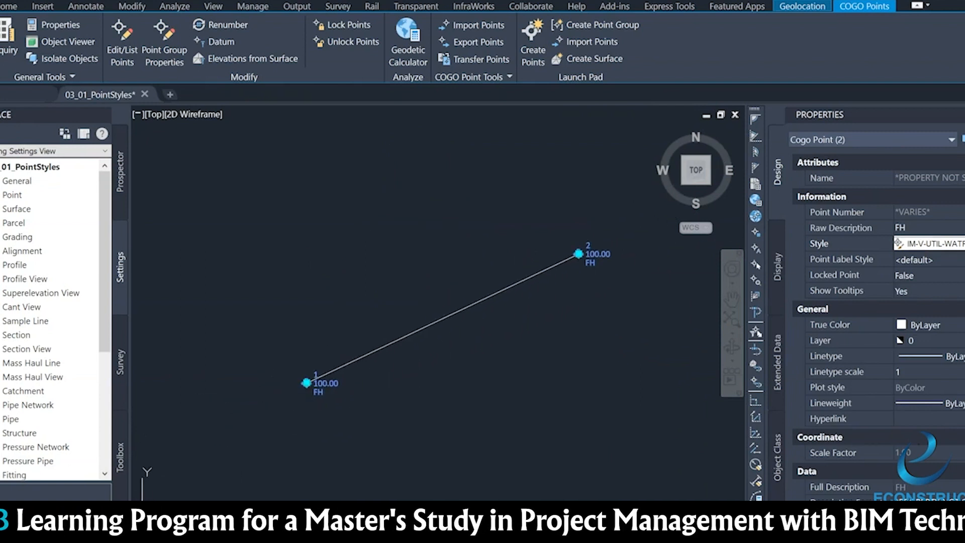
{"action": "left_click", "coordinate": [861, 259]}
{"action": "left_click", "coordinate": [963, 260]}
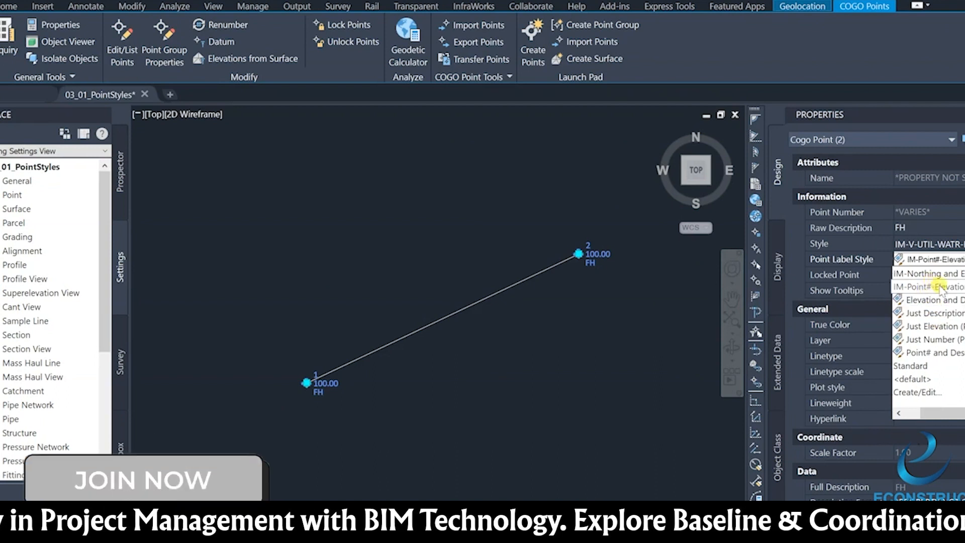
{"action": "left_click", "coordinate": [928, 275]}
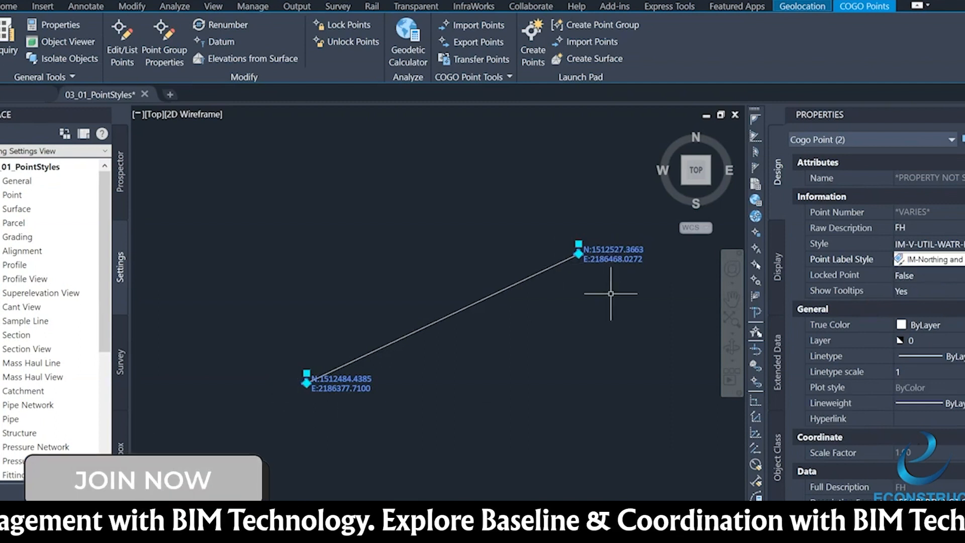
{"action": "left_click", "coordinate": [929, 260]}
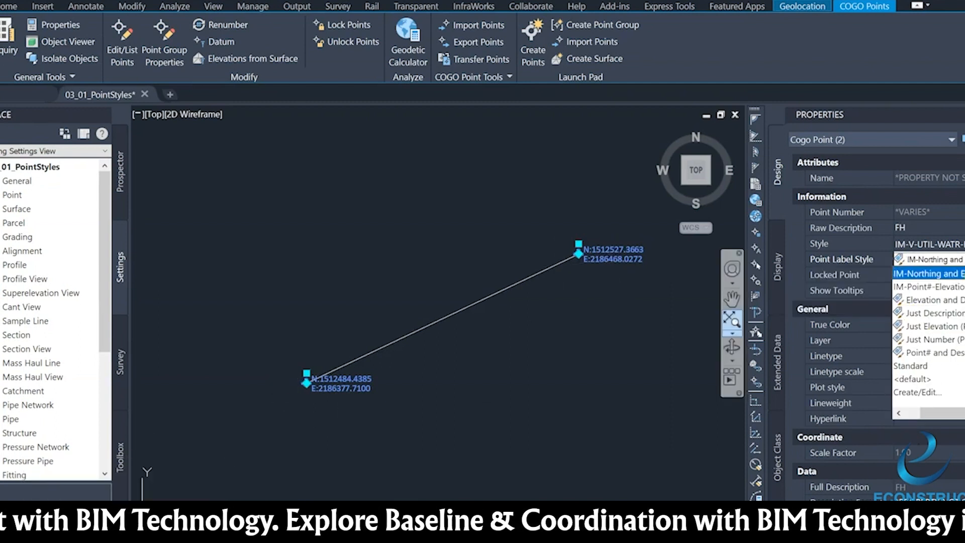
{"action": "left_click", "coordinate": [959, 274]}
Step: Try the Just Elevation (PED) label style and the Just Description label style on both points
{"action": "left_click", "coordinate": [962, 259]}
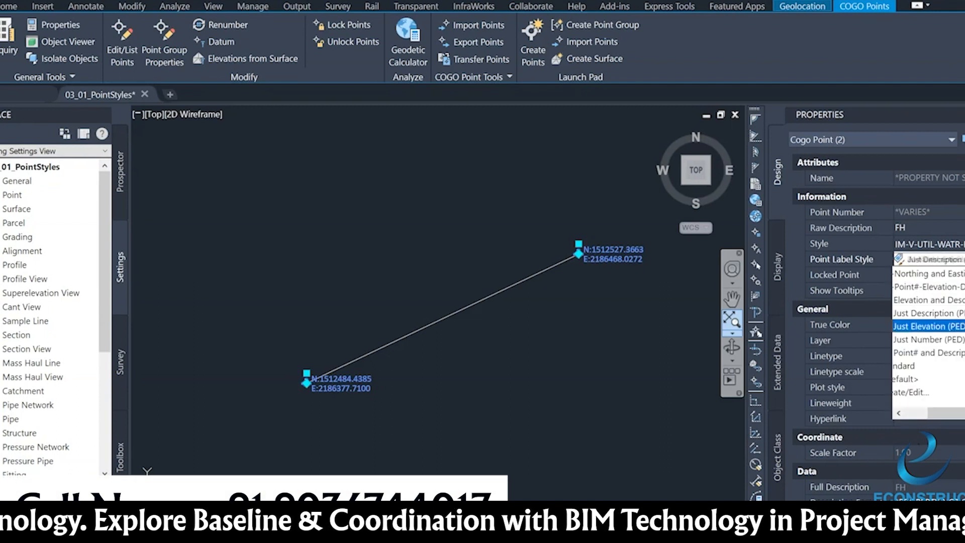
{"action": "left_click", "coordinate": [926, 327]}
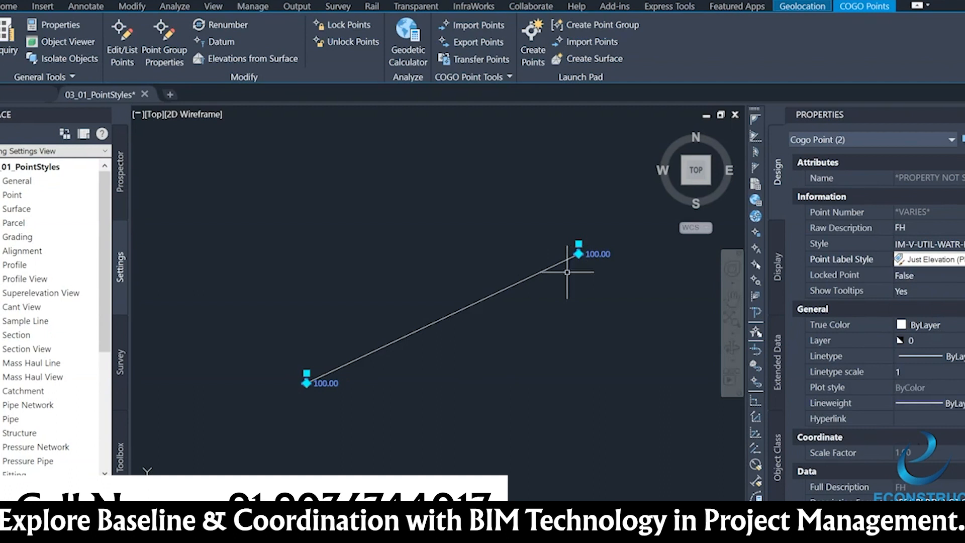
{"action": "left_click", "coordinate": [962, 259]}
{"action": "left_click", "coordinate": [956, 312]}
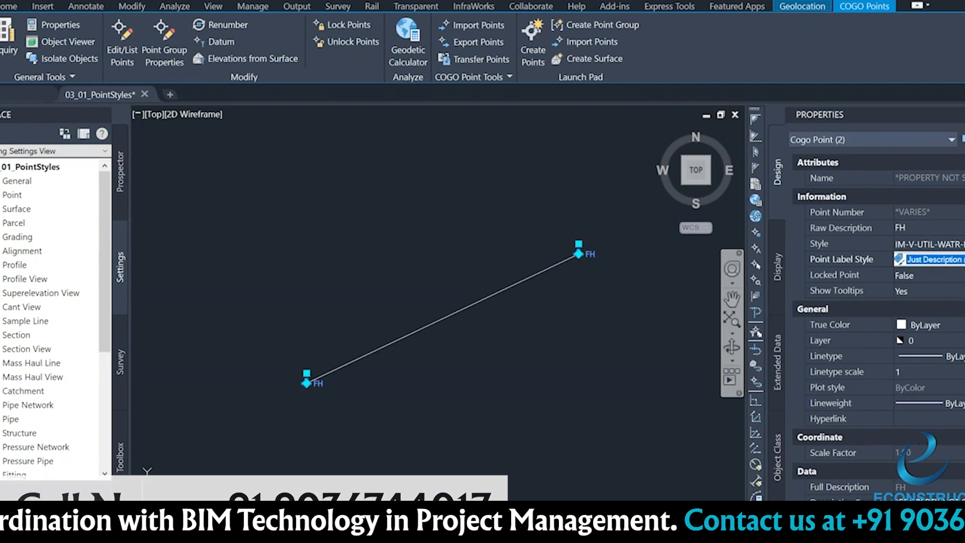
Step: Set the point label style of both points back to <default> and clear the selection
{"action": "left_click", "coordinate": [961, 260]}
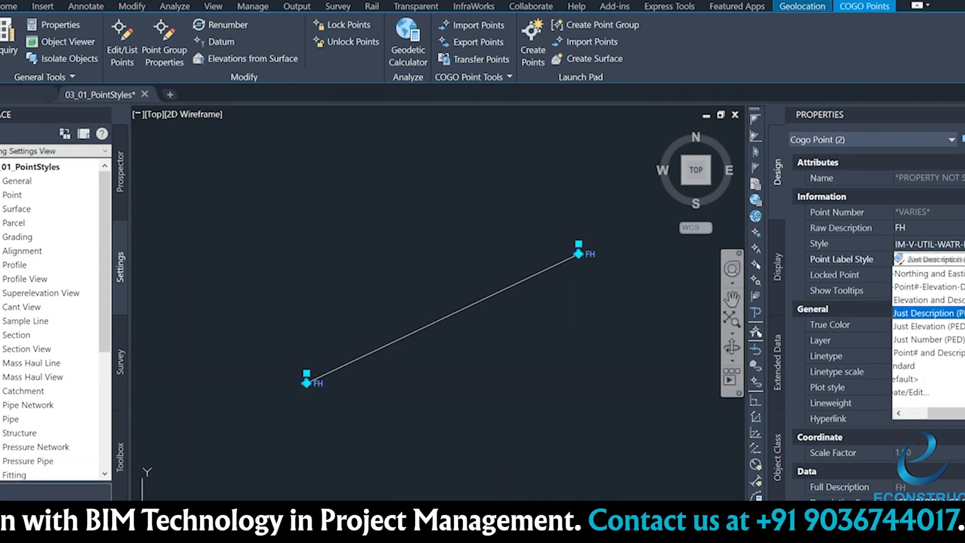
{"action": "left_click", "coordinate": [911, 378]}
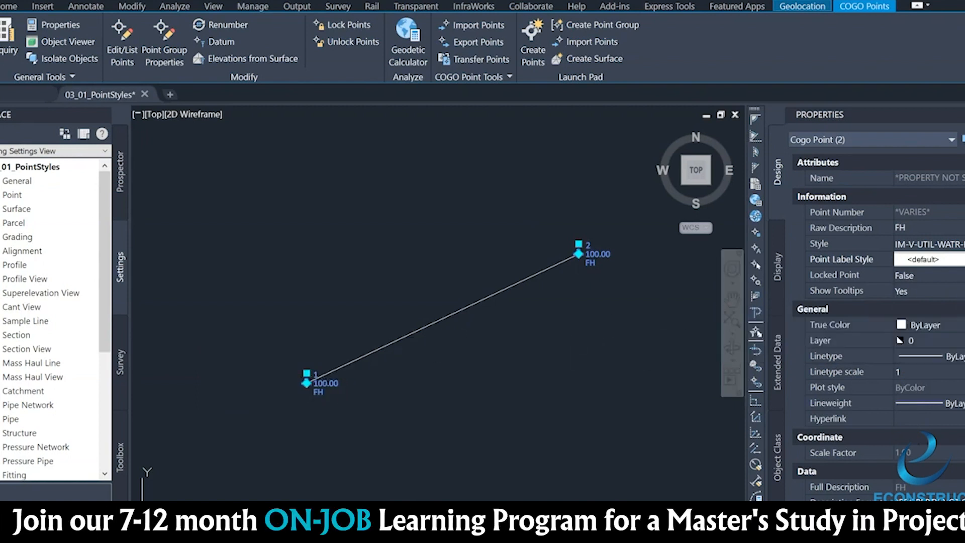
{"action": "key", "text": "Escape"}
{"action": "scroll", "coordinate": [296, 391], "scroll_direction": "up", "scroll_amount": 5}
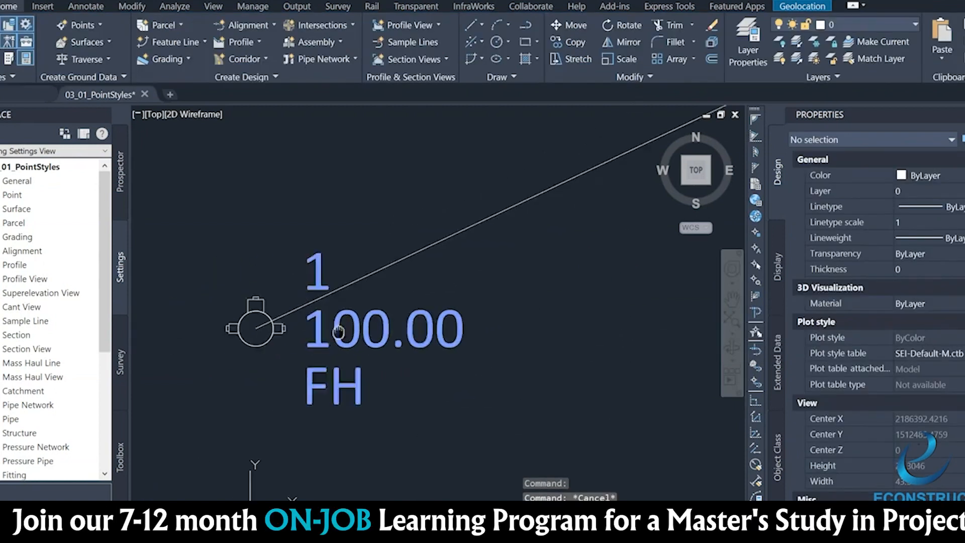
Step: Select point 1 and rotate only its marker to align with the line, using a Nearest snap on the line
{"action": "scroll", "coordinate": [374, 367], "scroll_direction": "up", "scroll_amount": 4}
{"action": "scroll", "coordinate": [355, 342], "scroll_direction": "down", "scroll_amount": 4}
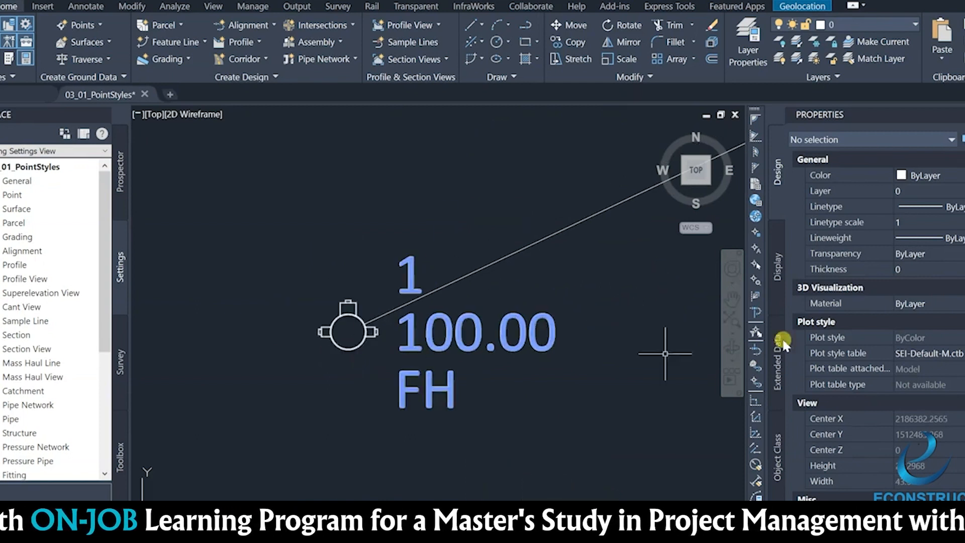
{"action": "left_click", "coordinate": [339, 348]}
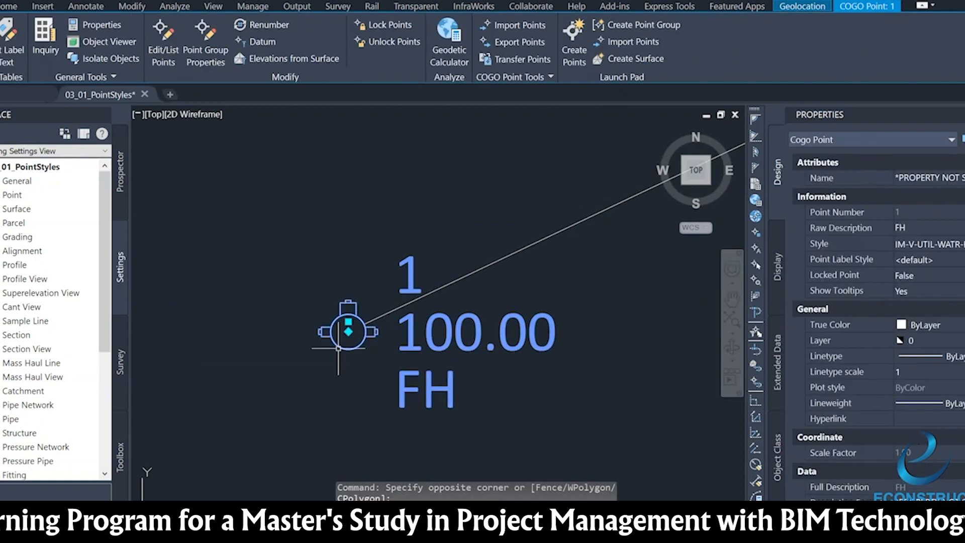
{"action": "mouse_move", "coordinate": [339, 348]}
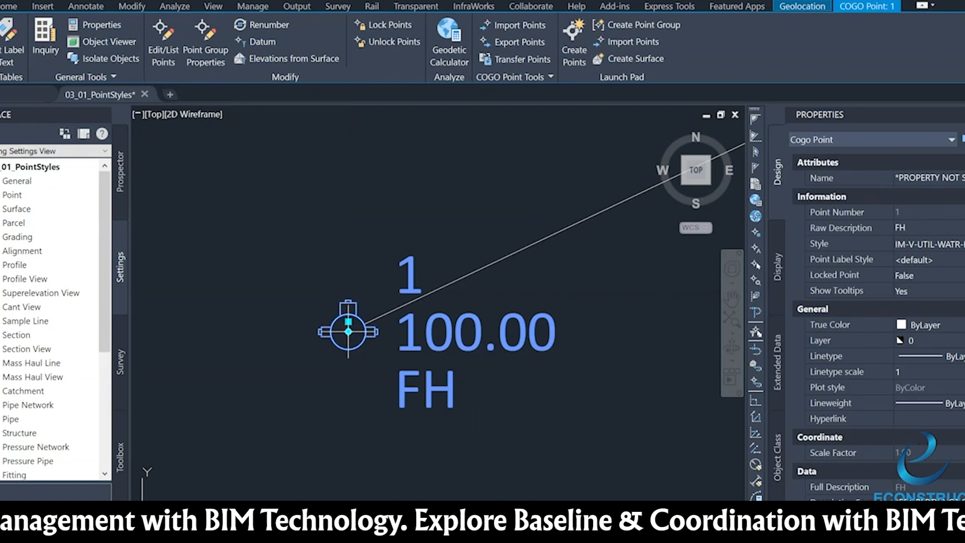
{"action": "mouse_move", "coordinate": [348, 331]}
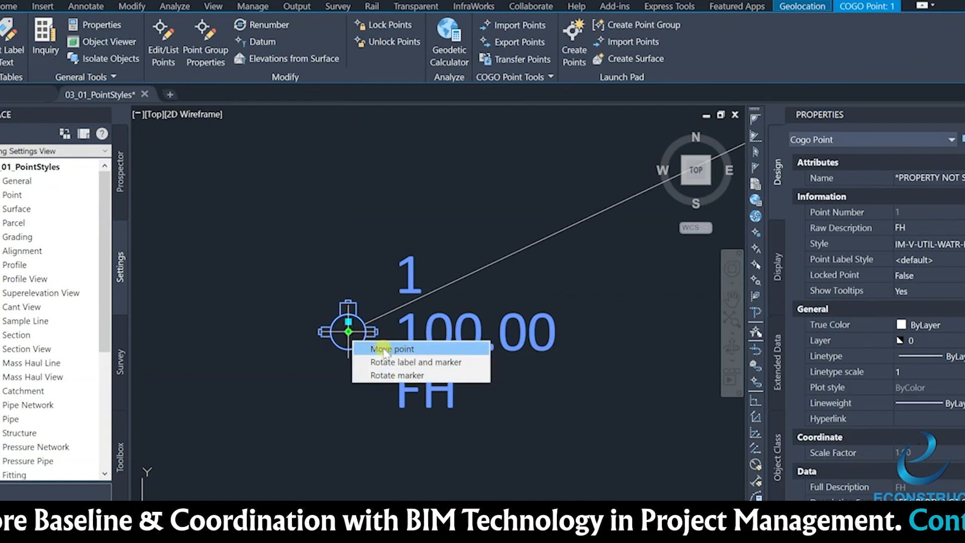
{"action": "left_click", "coordinate": [459, 363]}
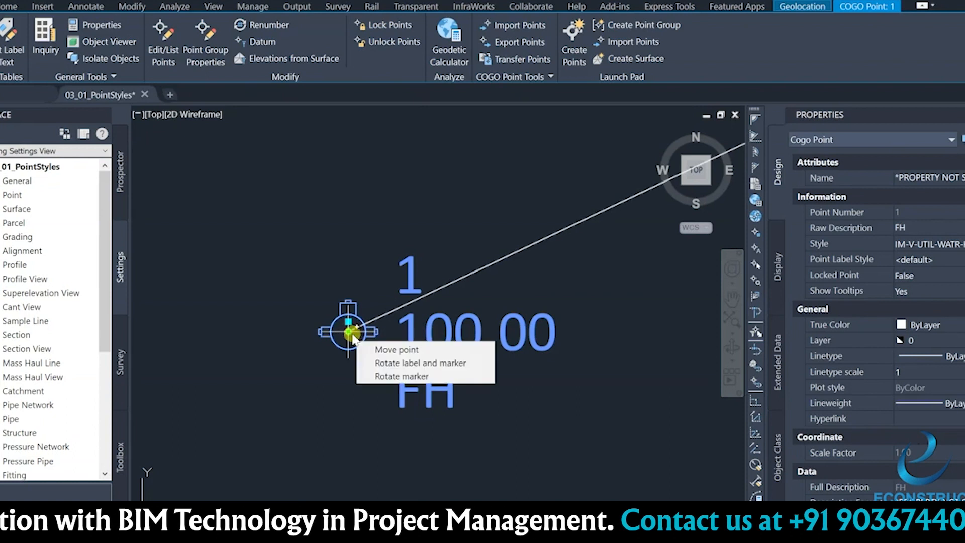
{"action": "left_click", "coordinate": [409, 376]}
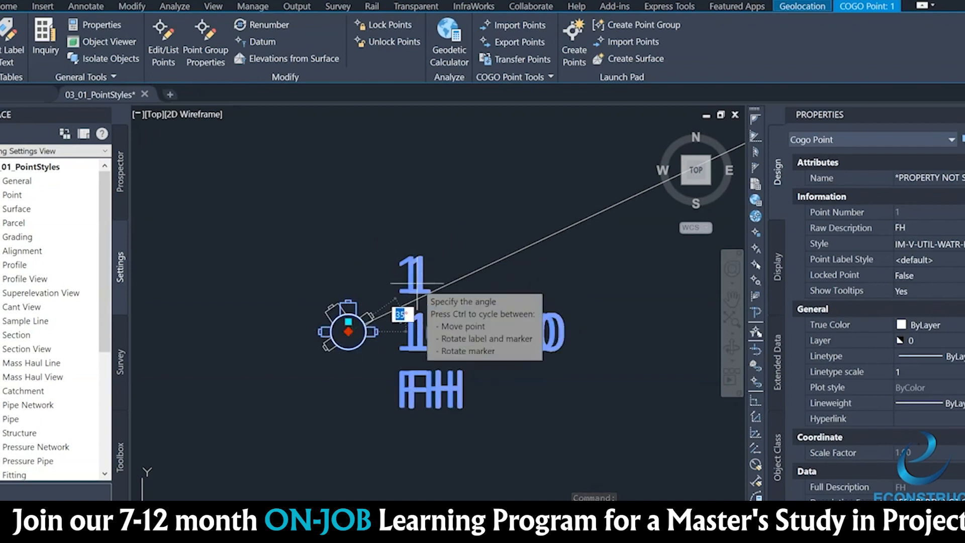
{"action": "right_click", "coordinate": [465, 280], "text": "shift"}
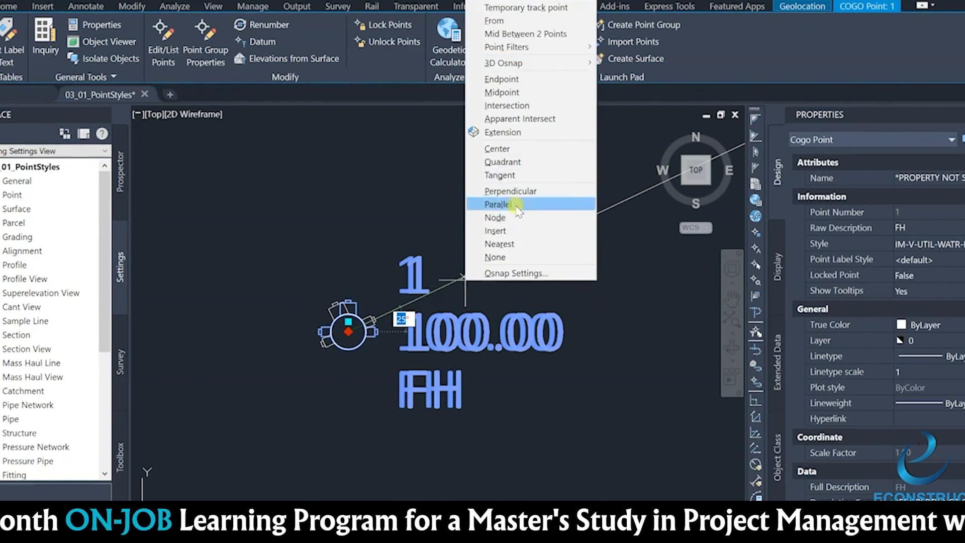
{"action": "left_click", "coordinate": [523, 250]}
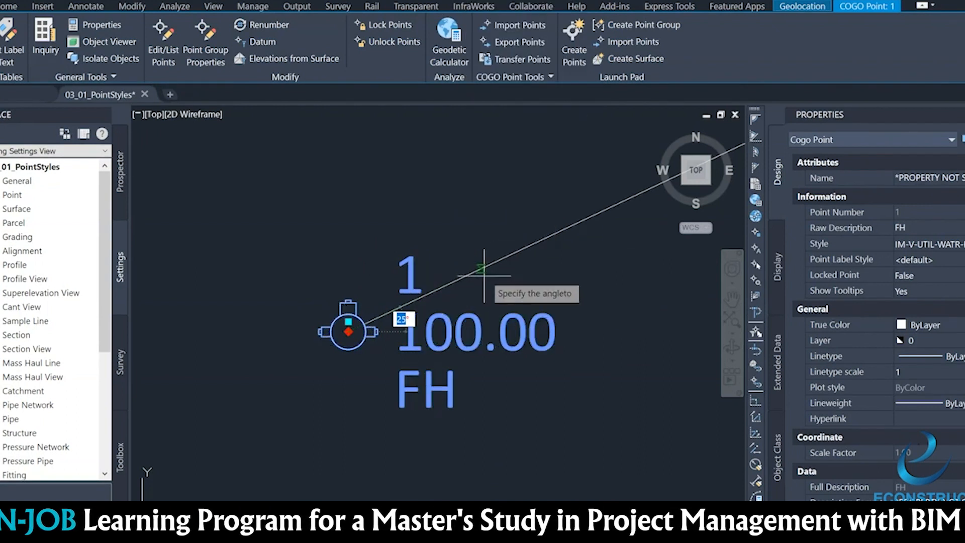
{"action": "key", "text": "n"}
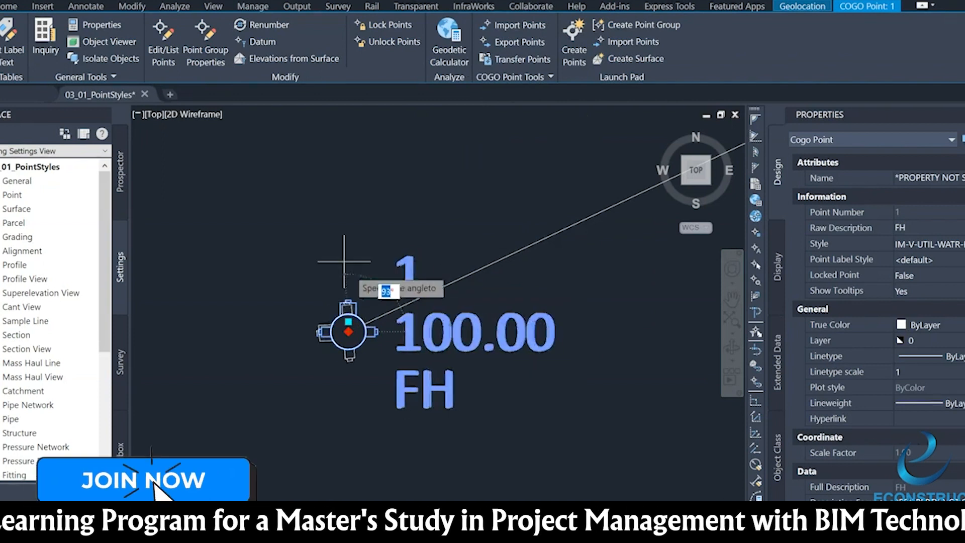
{"action": "left_click", "coordinate": [457, 283]}
{"action": "scroll", "coordinate": [340, 315], "scroll_direction": "down", "scroll_amount": 6}
{"action": "middle_click_drag", "start_coordinate": [439, 271], "coordinate": [338, 316]}
{"action": "scroll", "coordinate": [512, 233], "scroll_direction": "up", "scroll_amount": 9}
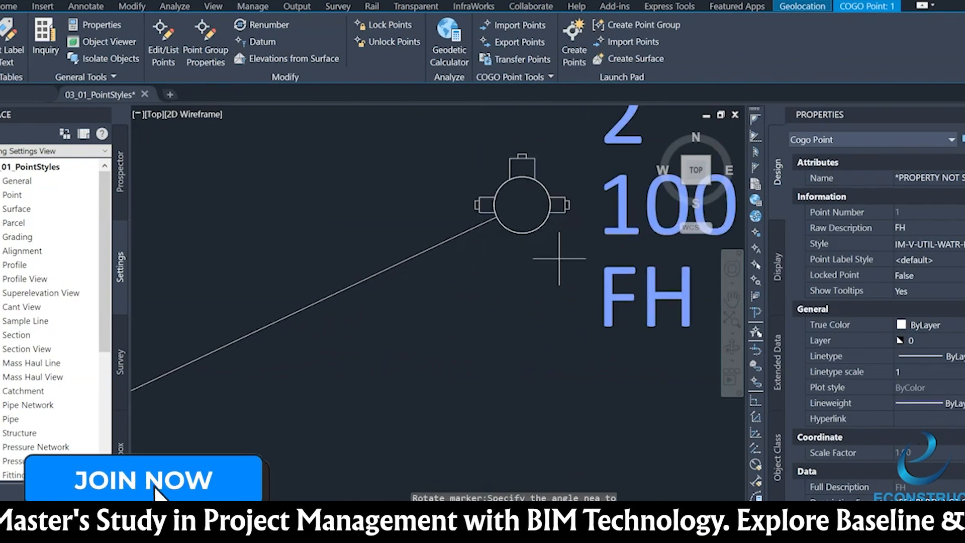
{"action": "left_click", "coordinate": [523, 204]}
{"action": "mouse_move", "coordinate": [525, 205]}
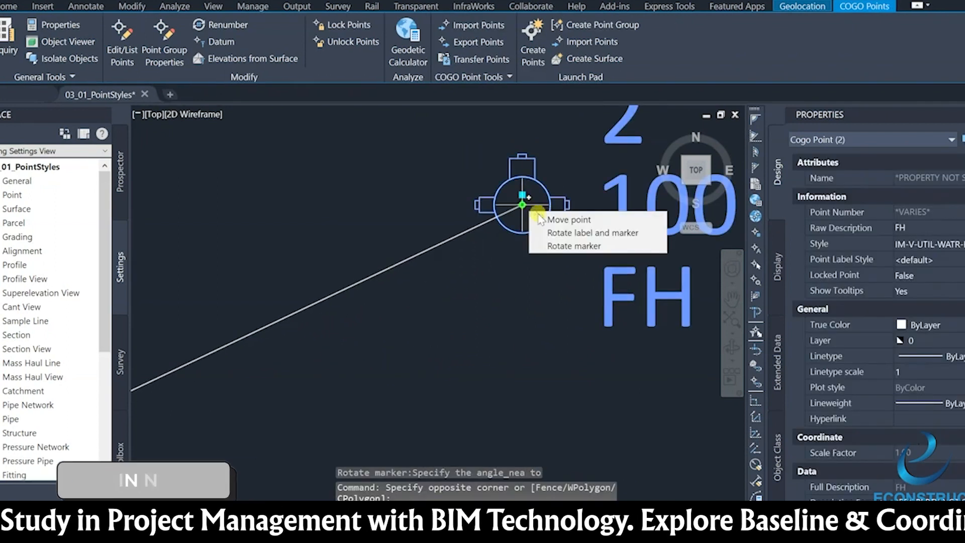
{"action": "left_click", "coordinate": [553, 245]}
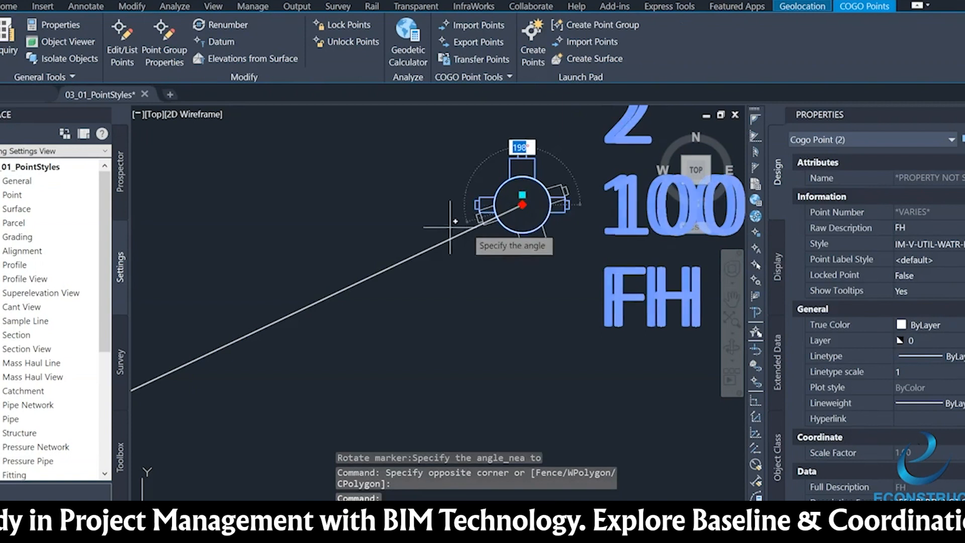
{"action": "right_click", "coordinate": [481, 232], "text": "shift"}
{"action": "left_click", "coordinate": [513, 474]}
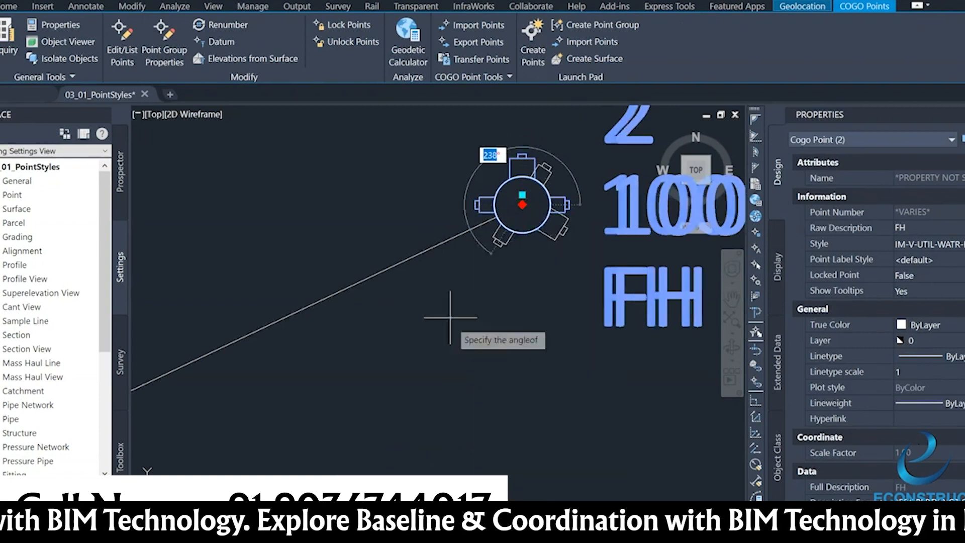
{"action": "left_click", "coordinate": [428, 248]}
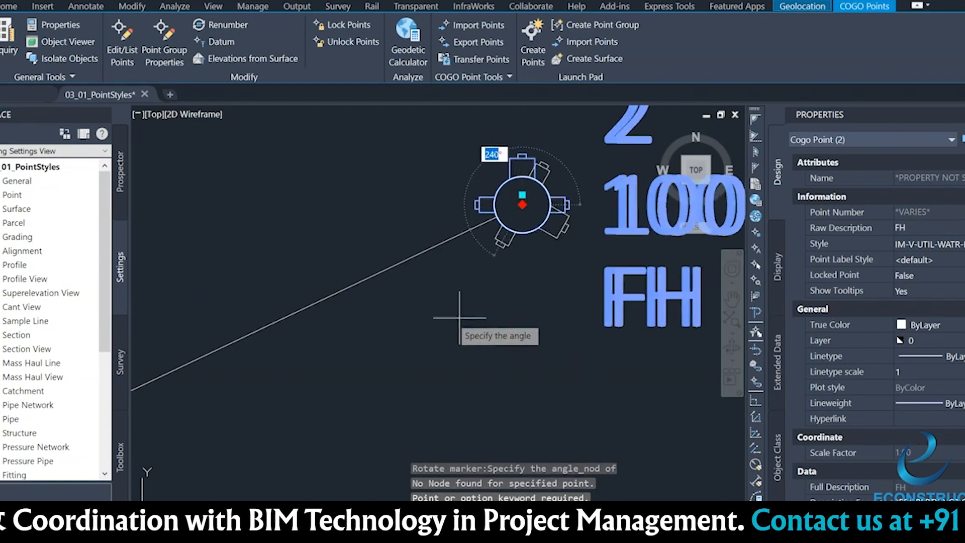
{"action": "key", "text": "Escape"}
{"action": "key", "text": "Escape"}
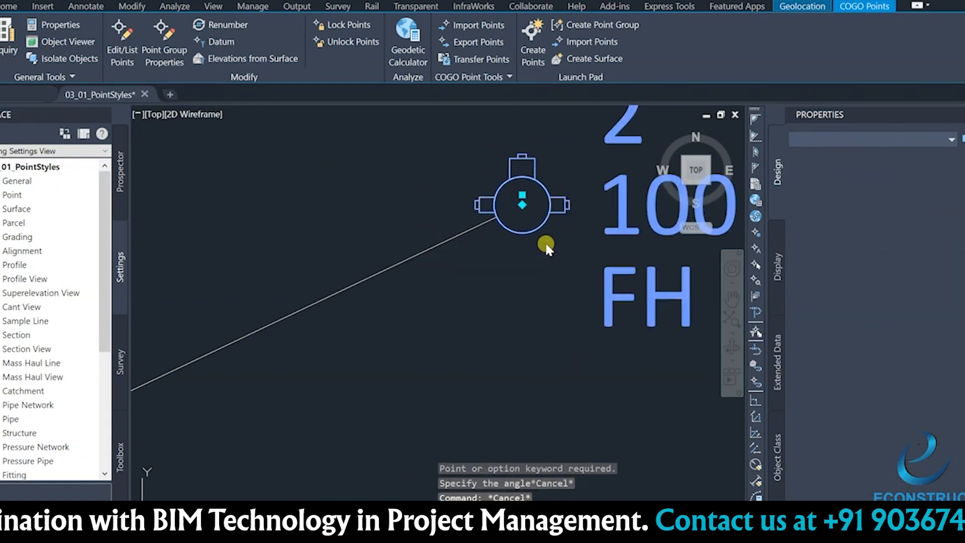
Step: Select only point 2, rotate its marker to 25° to align with the line, and clear the selection
{"action": "scroll", "coordinate": [540, 245], "scroll_direction": "down", "scroll_amount": 5}
{"action": "scroll", "coordinate": [540, 244], "scroll_direction": "up", "scroll_amount": 5}
{"action": "left_click", "coordinate": [538, 243]}
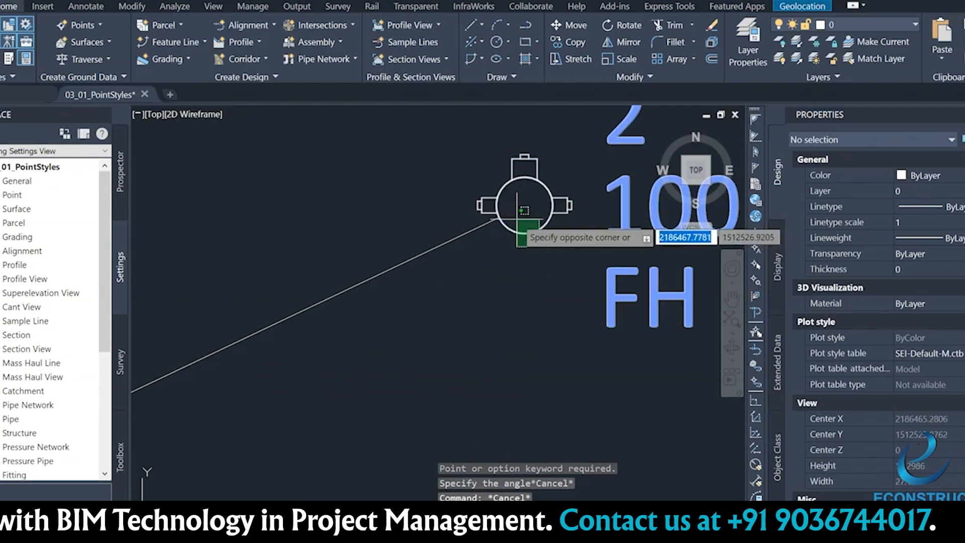
{"action": "left_click", "coordinate": [513, 203]}
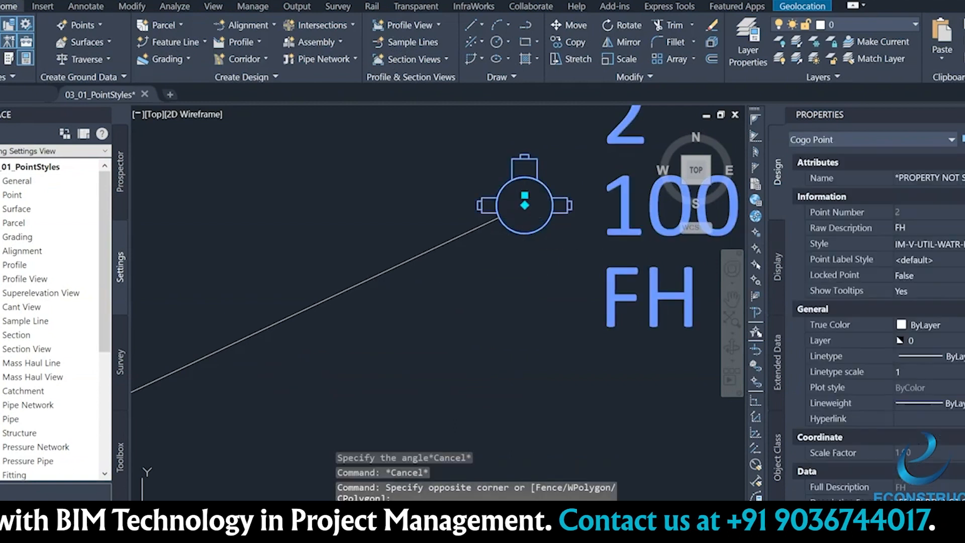
{"action": "left_click", "coordinate": [525, 205]}
{"action": "key", "text": "Escape"}
{"action": "mouse_move", "coordinate": [525, 205]}
{"action": "left_click", "coordinate": [552, 248]}
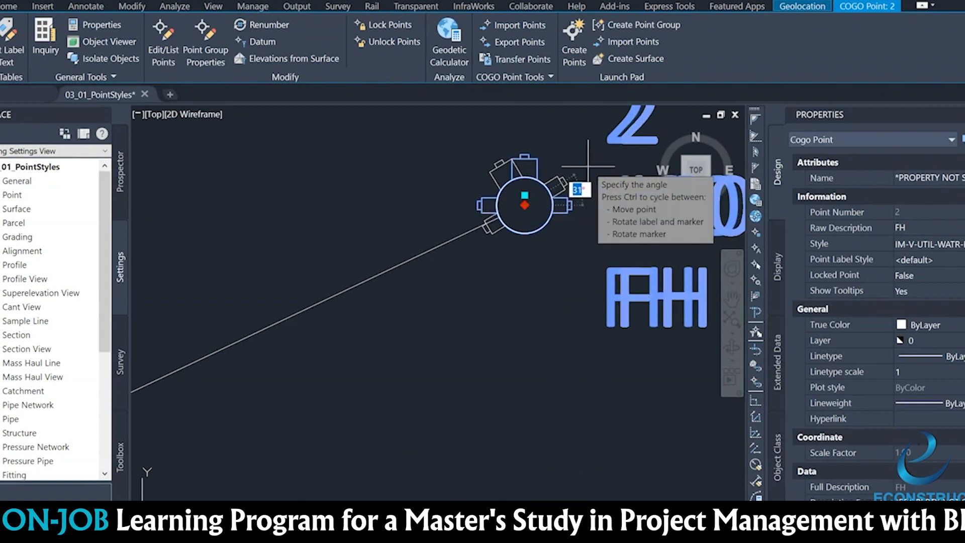
{"action": "right_click", "coordinate": [588, 175], "text": "shift"}
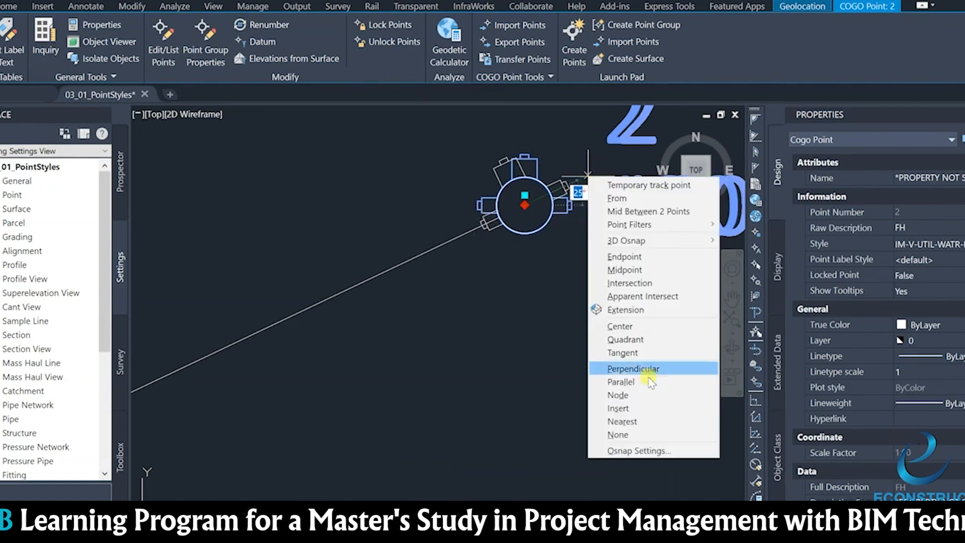
{"action": "left_click", "coordinate": [658, 409]}
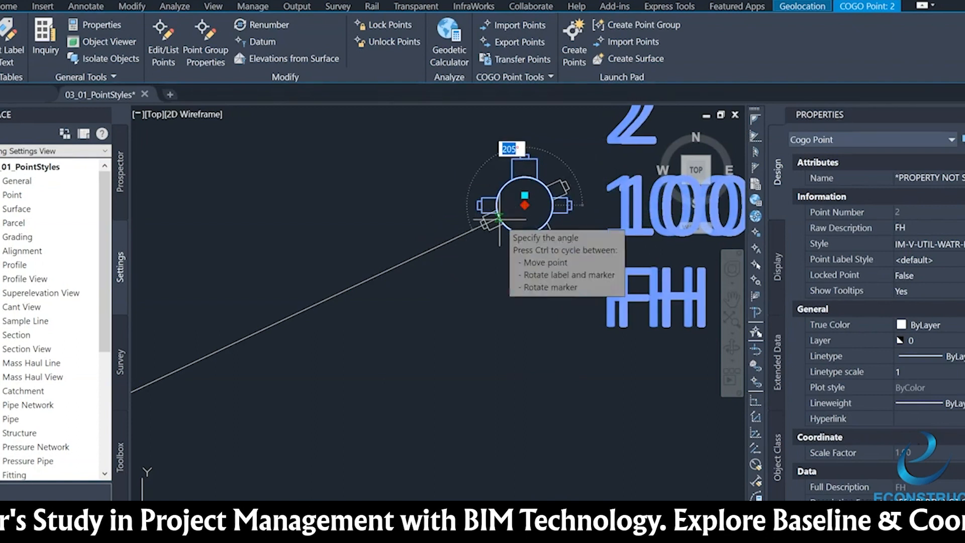
{"action": "scroll", "coordinate": [622, 154], "scroll_direction": "down", "scroll_amount": 4}
{"action": "middle_click_drag", "start_coordinate": [621, 154], "coordinate": [387, 205]}
{"action": "scroll", "coordinate": [387, 205], "scroll_direction": "up", "scroll_amount": 2}
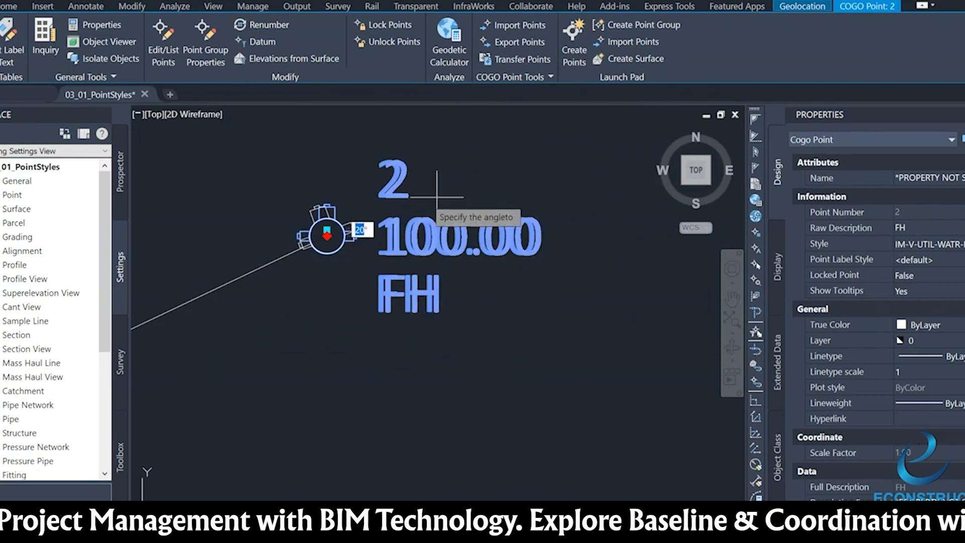
{"action": "left_click", "coordinate": [491, 159]}
{"action": "scroll", "coordinate": [313, 205], "scroll_direction": "down", "scroll_amount": 4}
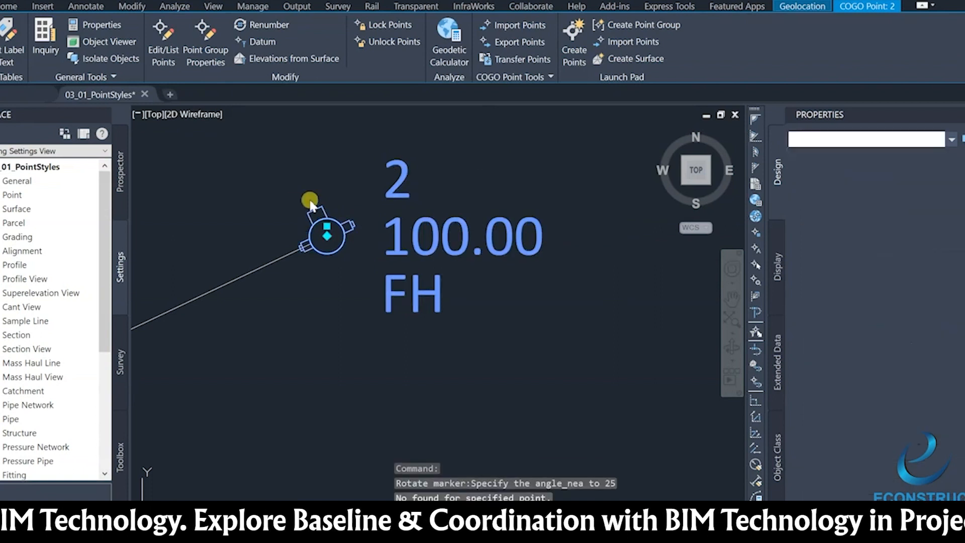
{"action": "key", "text": "Escape"}
Step: Check the rotated marker at the line's lower end and select point 1
{"action": "mouse_move", "coordinate": [312, 233]}
{"action": "middle_mouse_down"}
{"action": "mouse_move", "coordinate": [327, 272]}
{"action": "mouse_move", "coordinate": [300, 304]}
{"action": "mouse_move", "coordinate": [471, 232]}
{"action": "middle_mouse_up"}
{"action": "scroll", "coordinate": [270, 305], "scroll_direction": "up", "scroll_amount": 8}
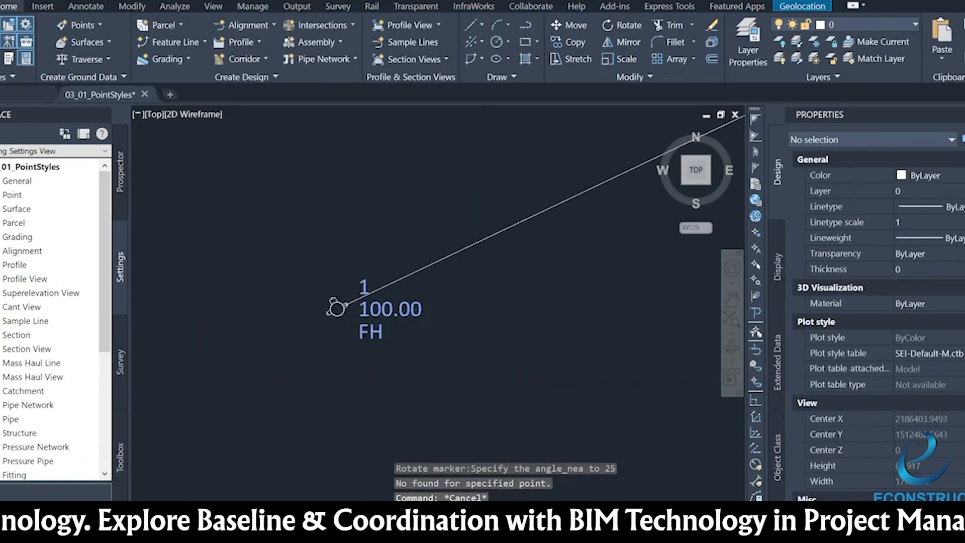
{"action": "mouse_move", "coordinate": [434, 305]}
{"action": "middle_mouse_down"}
{"action": "mouse_move", "coordinate": [314, 320]}
{"action": "mouse_move", "coordinate": [334, 331]}
{"action": "mouse_move", "coordinate": [297, 326]}
{"action": "middle_mouse_up"}
{"action": "scroll", "coordinate": [361, 321], "scroll_direction": "down", "scroll_amount": 4}
{"action": "scroll", "coordinate": [318, 309], "scroll_direction": "up", "scroll_amount": 2}
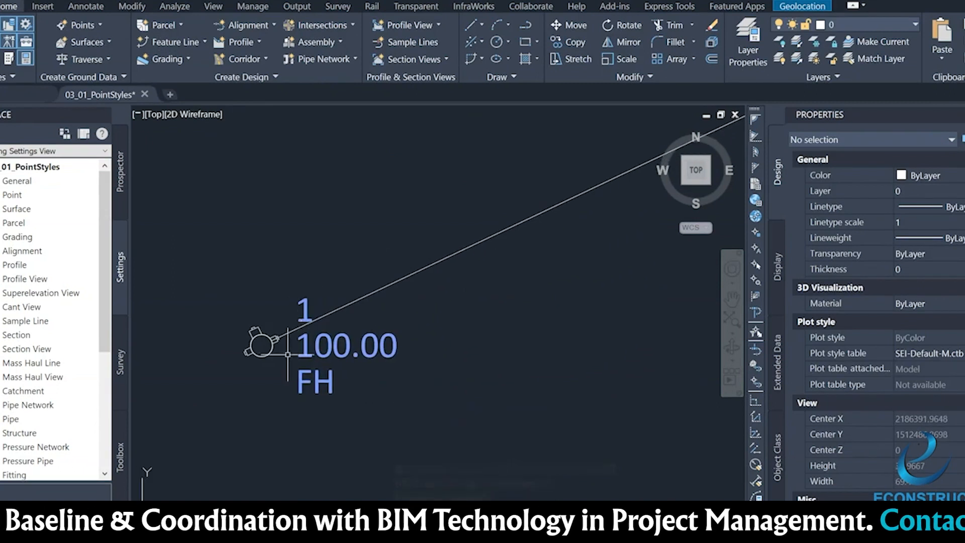
{"action": "scroll", "coordinate": [286, 344], "scroll_direction": "up", "scroll_amount": 2}
{"action": "scroll", "coordinate": [250, 346], "scroll_direction": "down", "scroll_amount": 2}
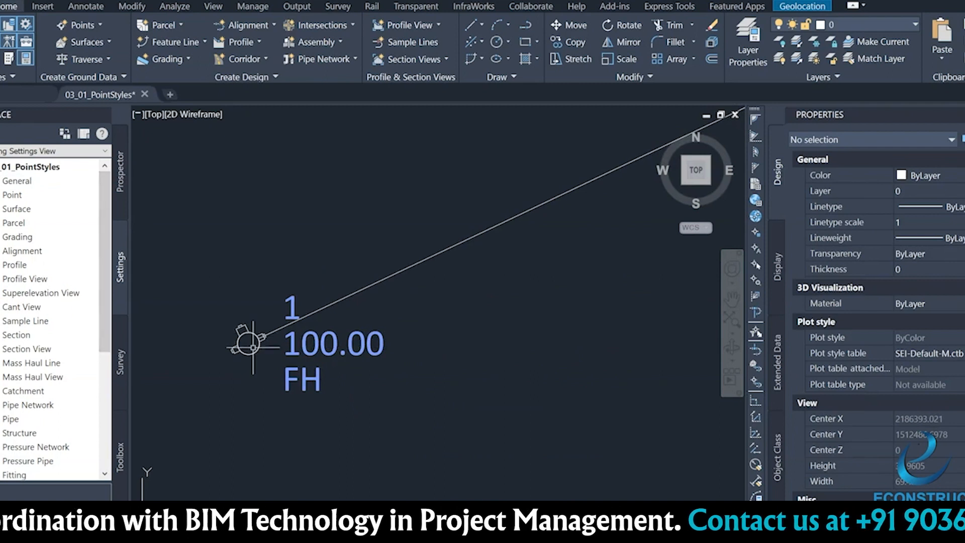
{"action": "left_click", "coordinate": [254, 347]}
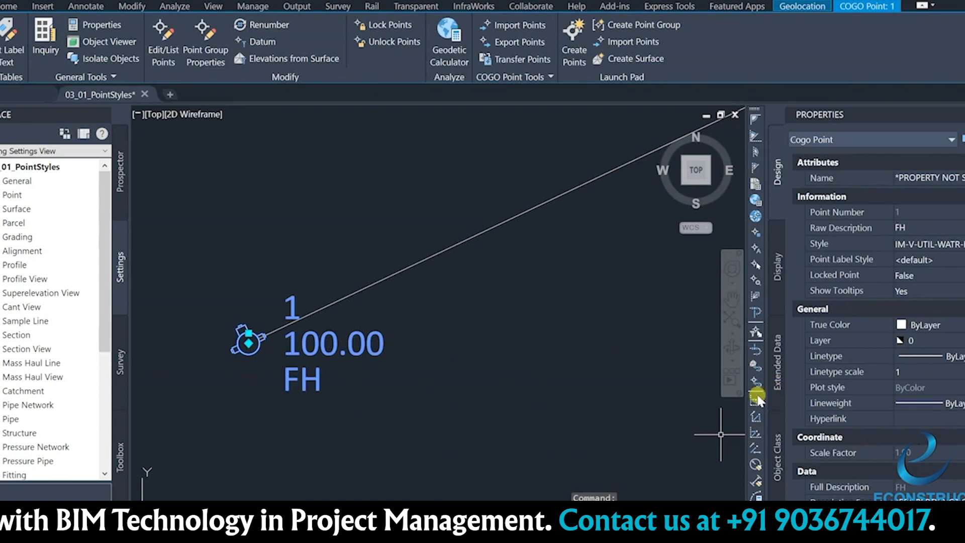
Step: Expand the drawing's Point Groups collection to show its _All Points group
{"action": "left_click", "coordinate": [120, 176]}
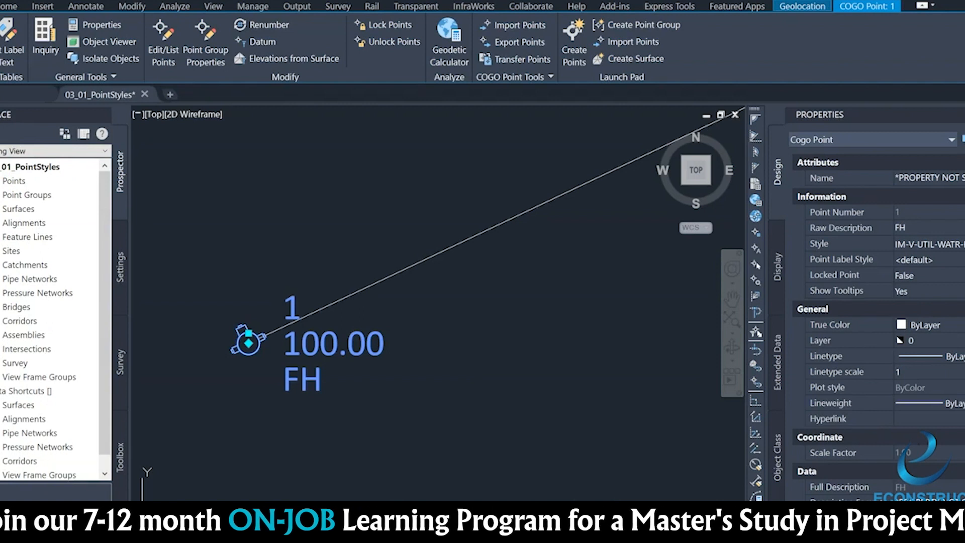
{"action": "left_click", "coordinate": [0, 195]}
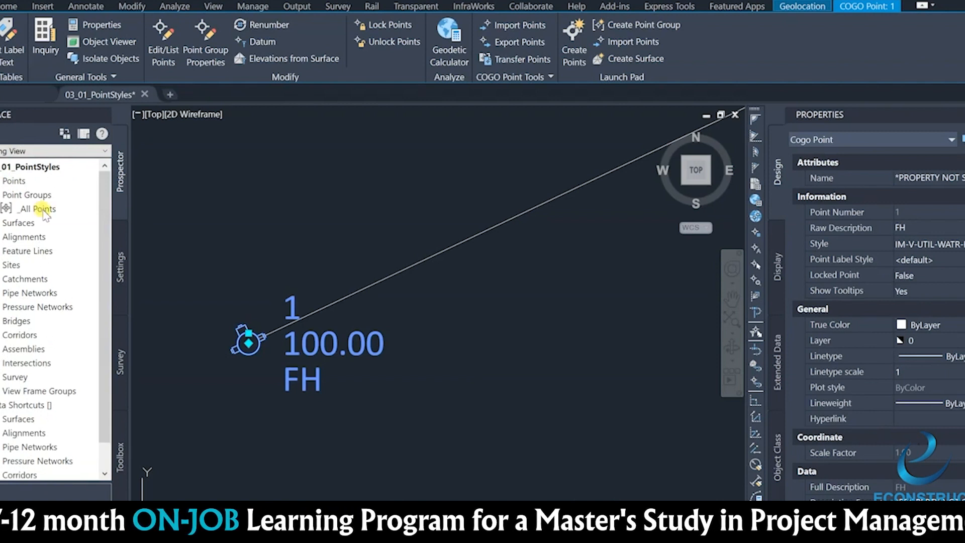
{"action": "mouse_move", "coordinate": [47, 211]}
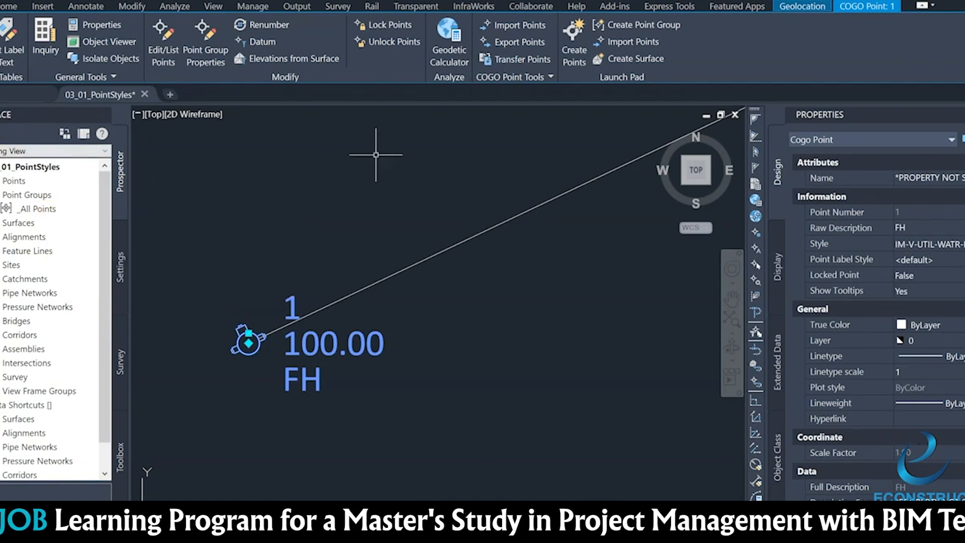
Step: Add point 2 at the line's upper end to the selection
{"action": "scroll", "coordinate": [498, 286], "scroll_direction": "down", "scroll_amount": 3}
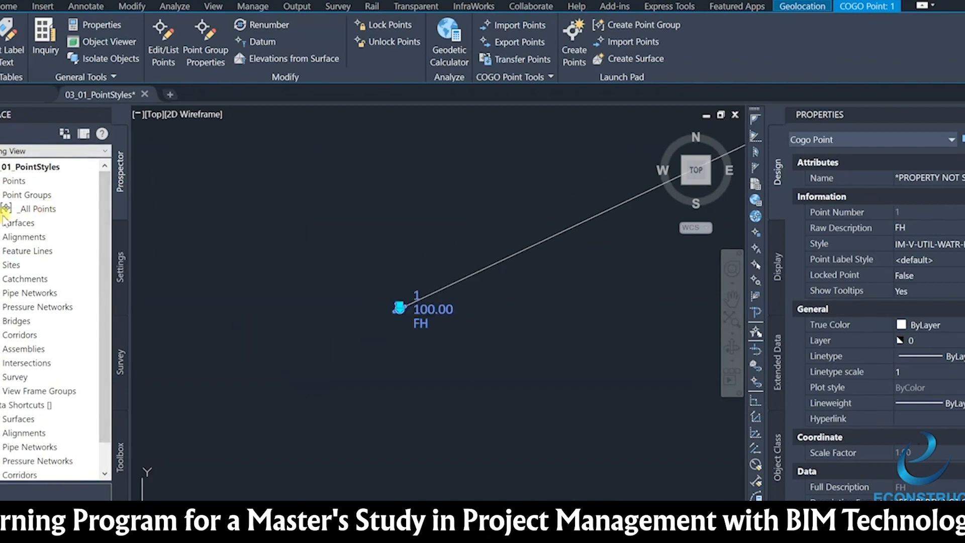
{"action": "scroll", "coordinate": [281, 284], "scroll_direction": "down", "scroll_amount": 2}
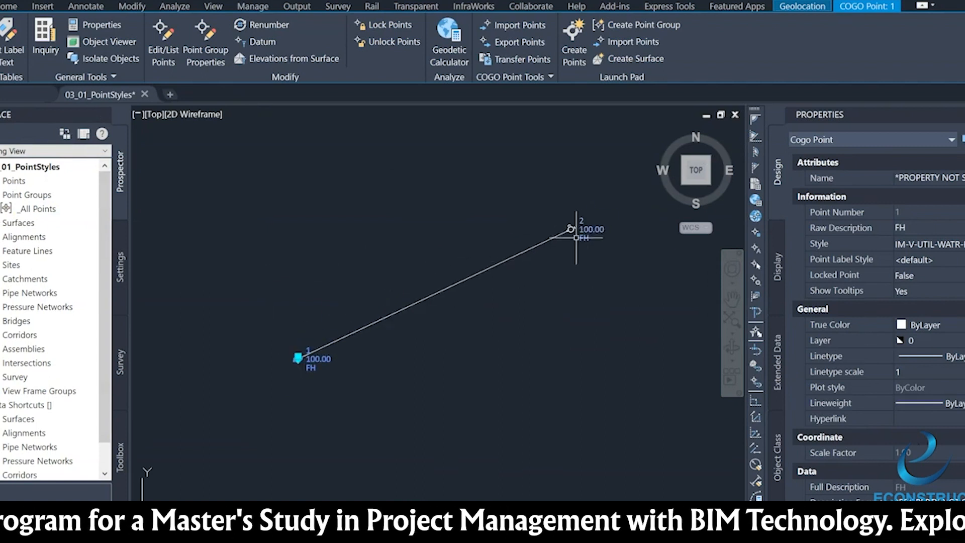
{"action": "scroll", "coordinate": [583, 229], "scroll_direction": "up", "scroll_amount": 4}
{"action": "left_click", "coordinate": [492, 197]}
{"action": "left_click", "coordinate": [643, 284]}
Step: List the points of the _All Points group and enlarge the list area to show their coordinates
{"action": "scroll", "coordinate": [647, 283], "scroll_direction": "down", "scroll_amount": 4}
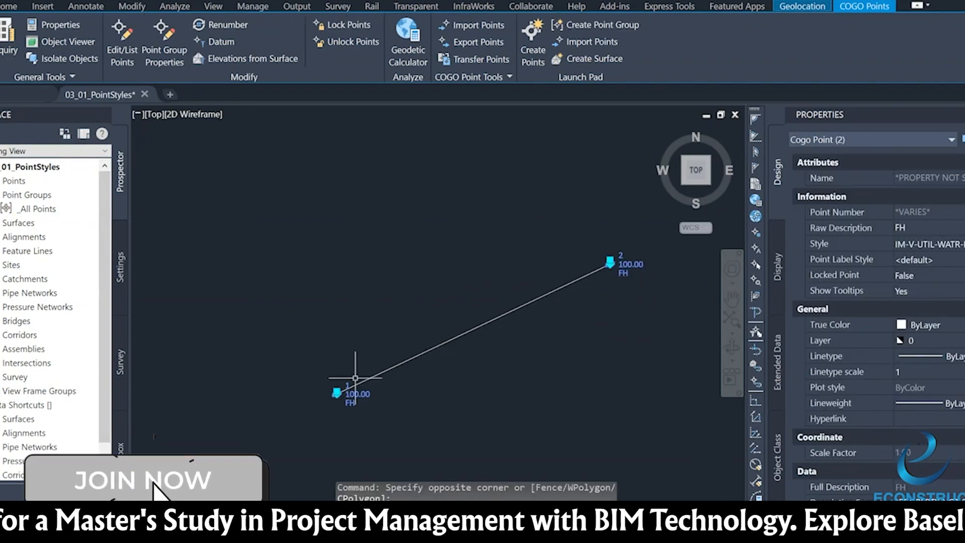
{"action": "scroll", "coordinate": [356, 378], "scroll_direction": "up", "scroll_amount": 4}
{"action": "scroll", "coordinate": [448, 402], "scroll_direction": "down", "scroll_amount": 4}
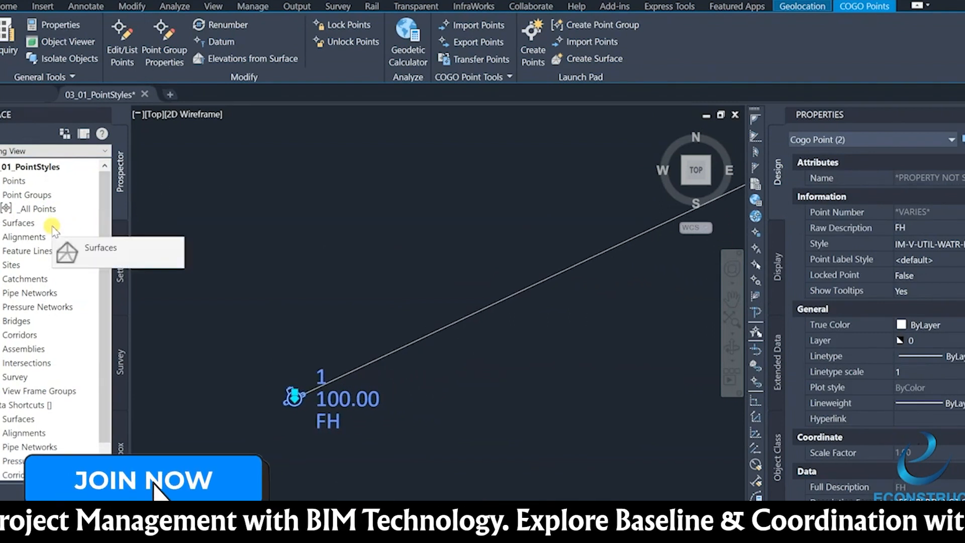
{"action": "left_click", "coordinate": [55, 209]}
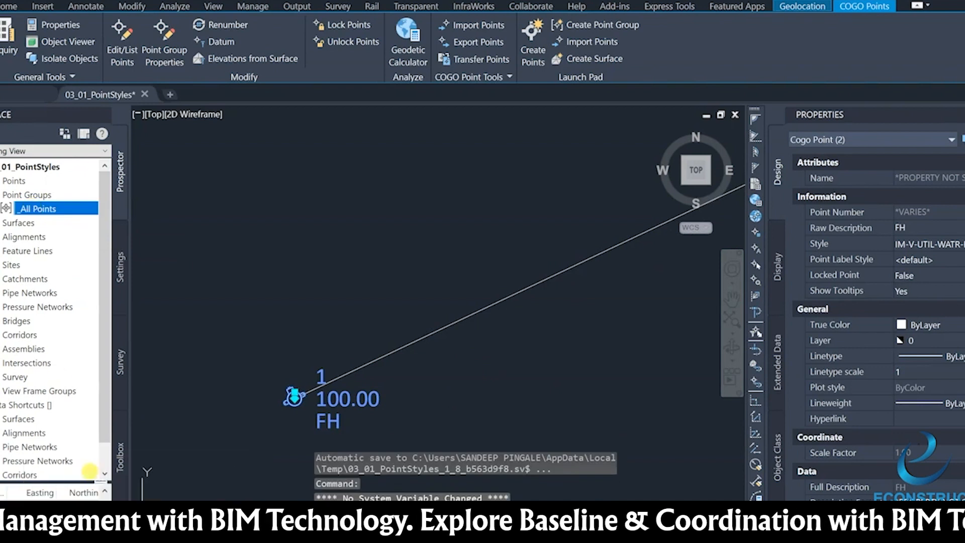
{"action": "left_click_drag", "start_coordinate": [56, 482], "coordinate": [60, 381]}
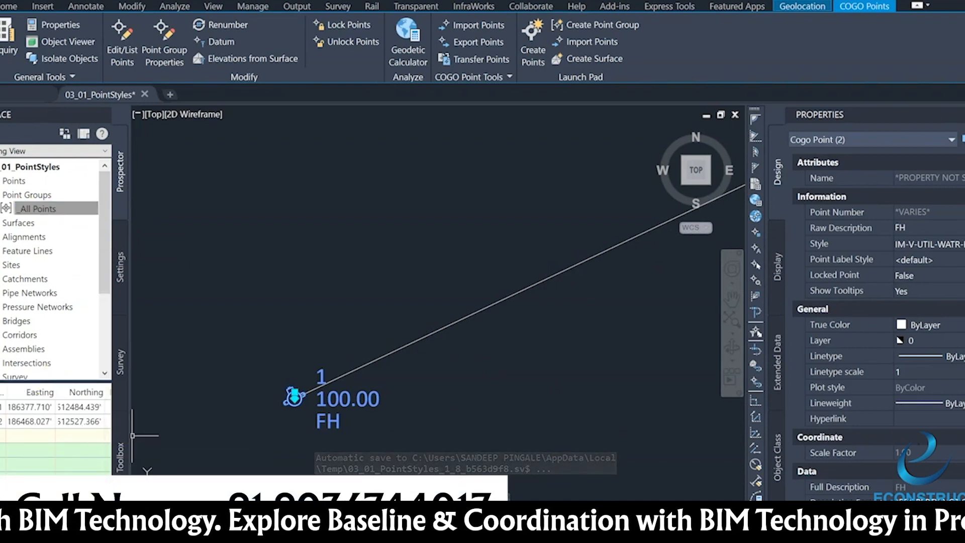
Step: Widen the point list and check the marker and label rotation columns for points 1 and 2
{"action": "left_click_drag", "start_coordinate": [122, 431], "coordinate": [192, 426]}
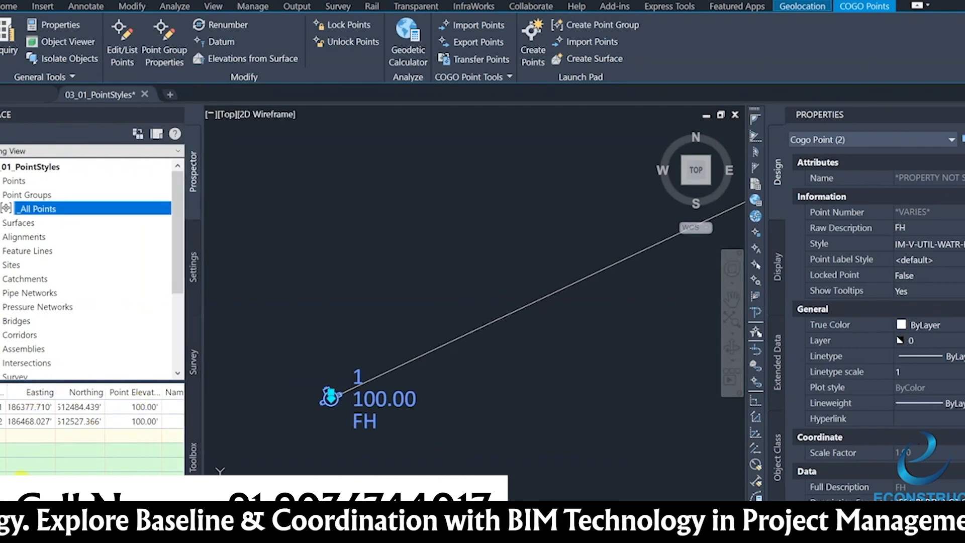
{"action": "left_click_drag", "start_coordinate": [35, 498], "coordinate": [173, 498]}
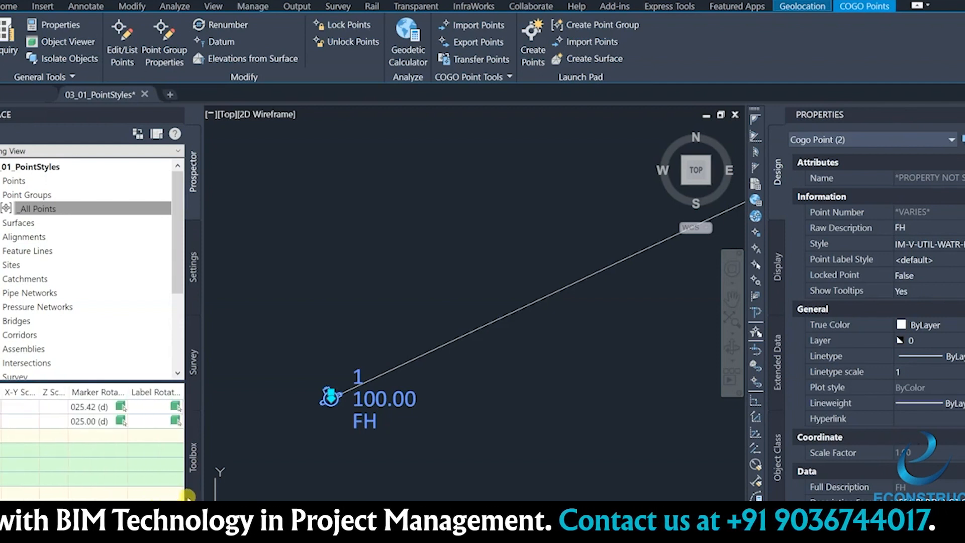
{"action": "left_click_drag", "start_coordinate": [165, 499], "coordinate": [40, 498]}
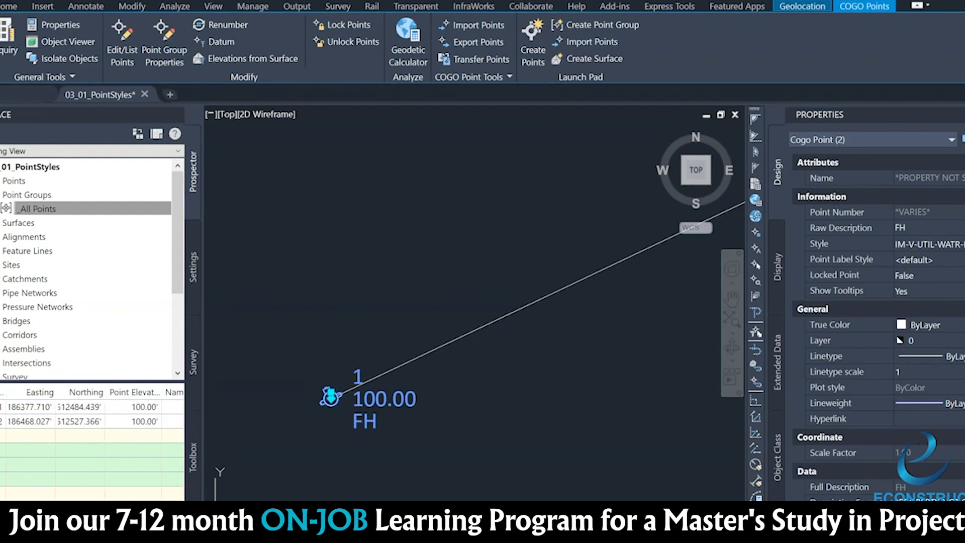
Step: Move point 1's label from beside its marker to a free spot up and to the left of it
{"action": "scroll", "coordinate": [301, 408], "scroll_direction": "up", "scroll_amount": 2}
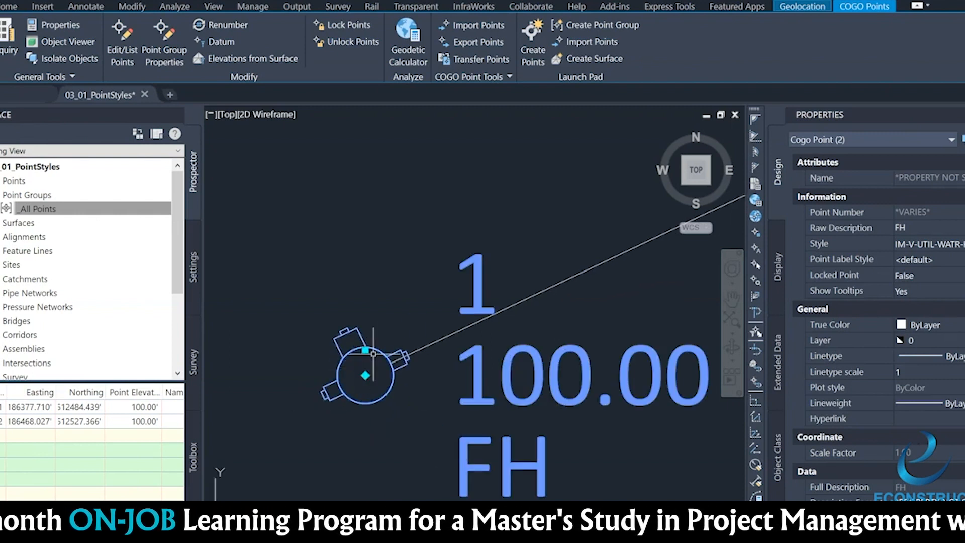
{"action": "mouse_move", "coordinate": [366, 349]}
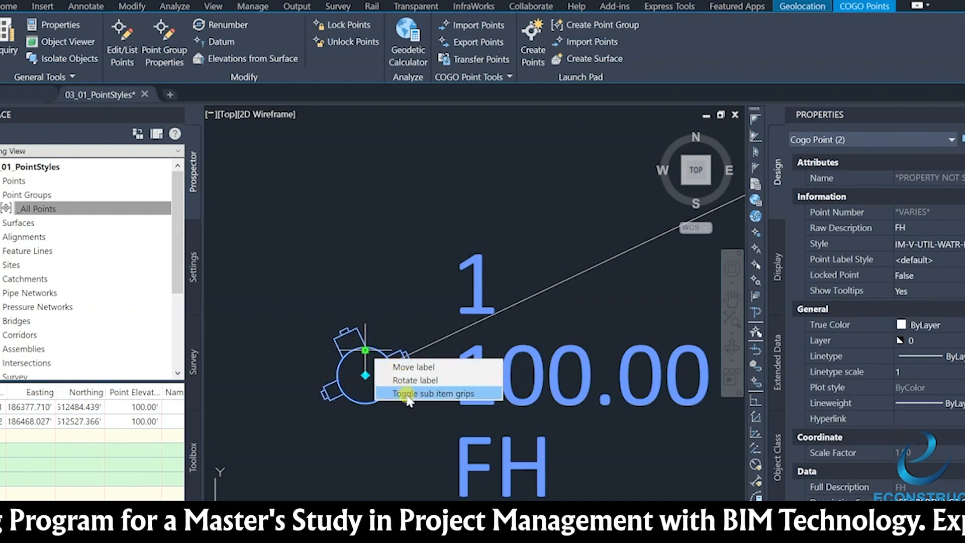
{"action": "left_click", "coordinate": [409, 367]}
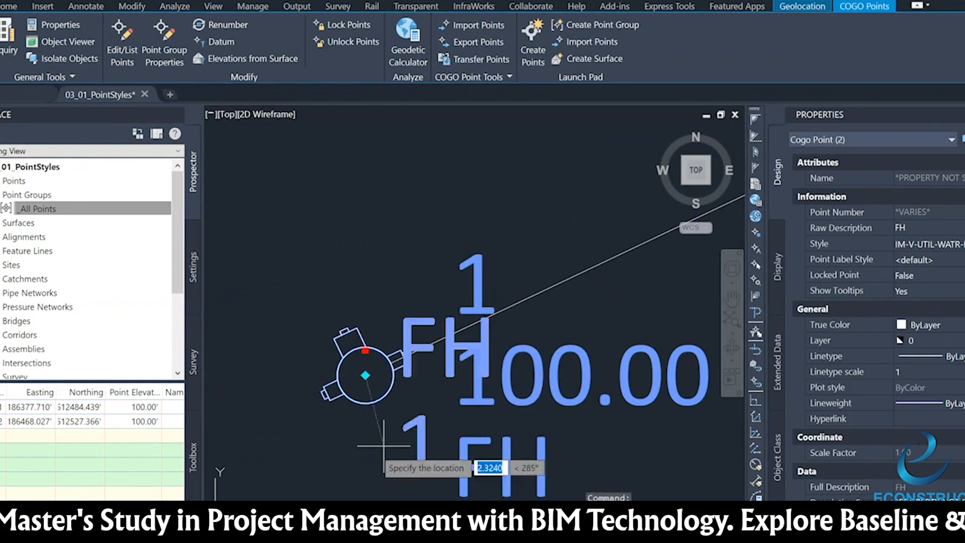
{"action": "left_click", "coordinate": [298, 266]}
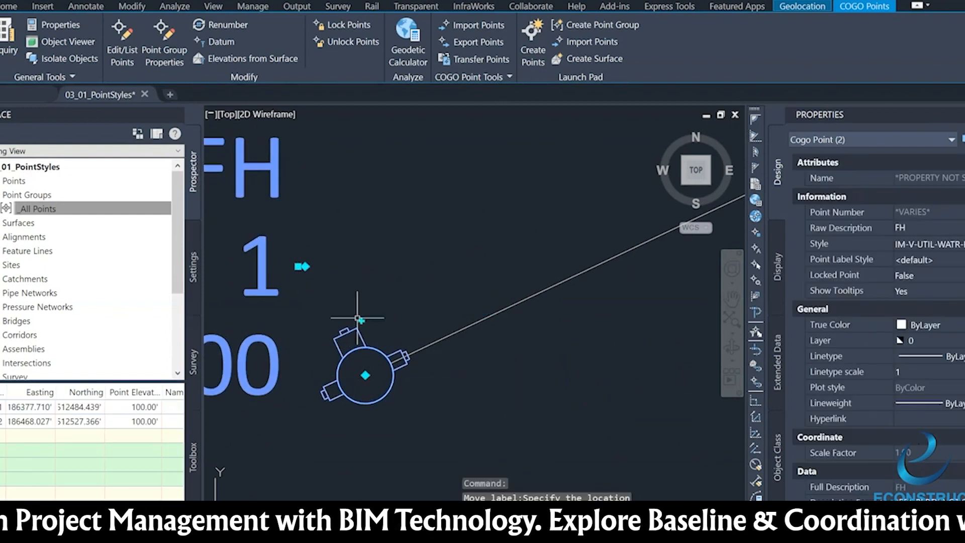
Step: Try to adjust the leader of point 1's moved label by moving its vertex to the right and adding another, and clear the selection
{"action": "mouse_move", "coordinate": [362, 320]}
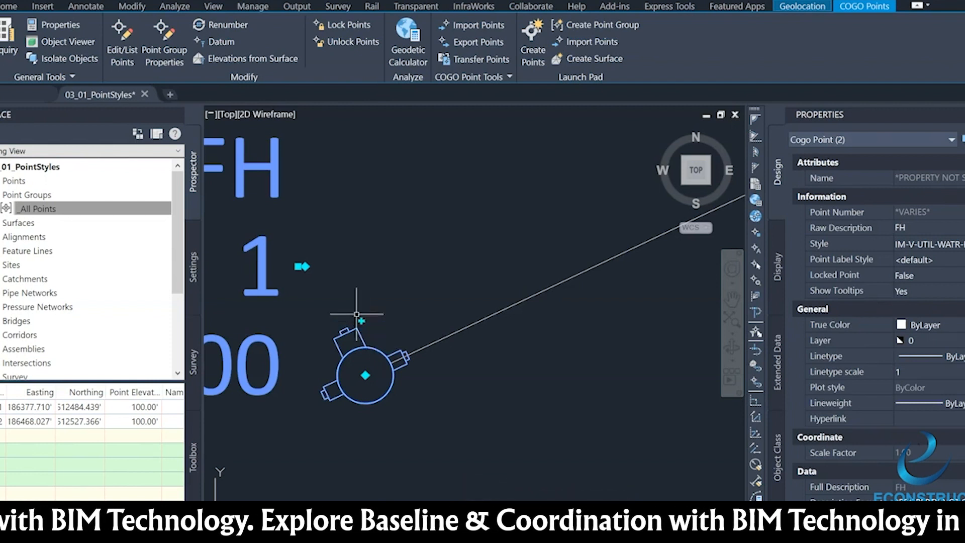
{"action": "mouse_move", "coordinate": [305, 266]}
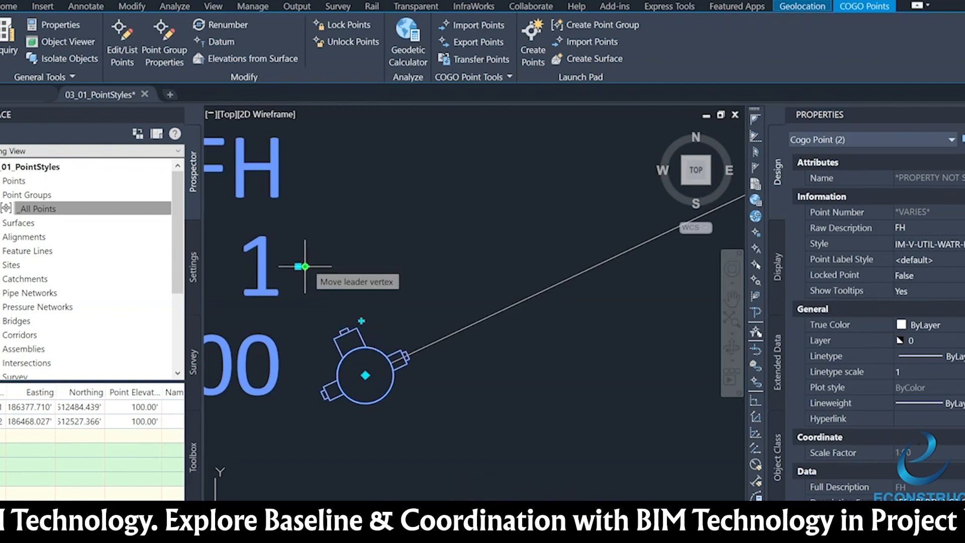
{"action": "left_click", "coordinate": [306, 266]}
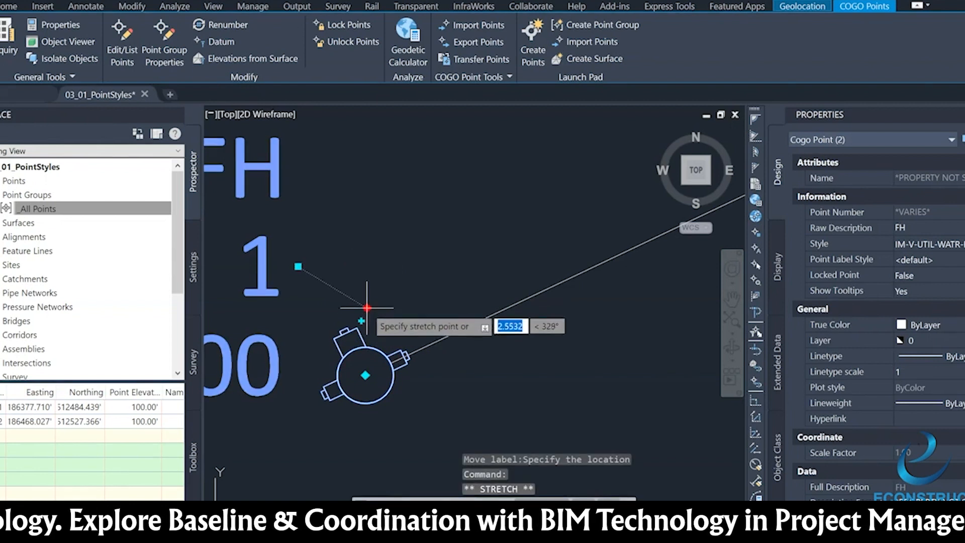
{"action": "left_click", "coordinate": [344, 267]}
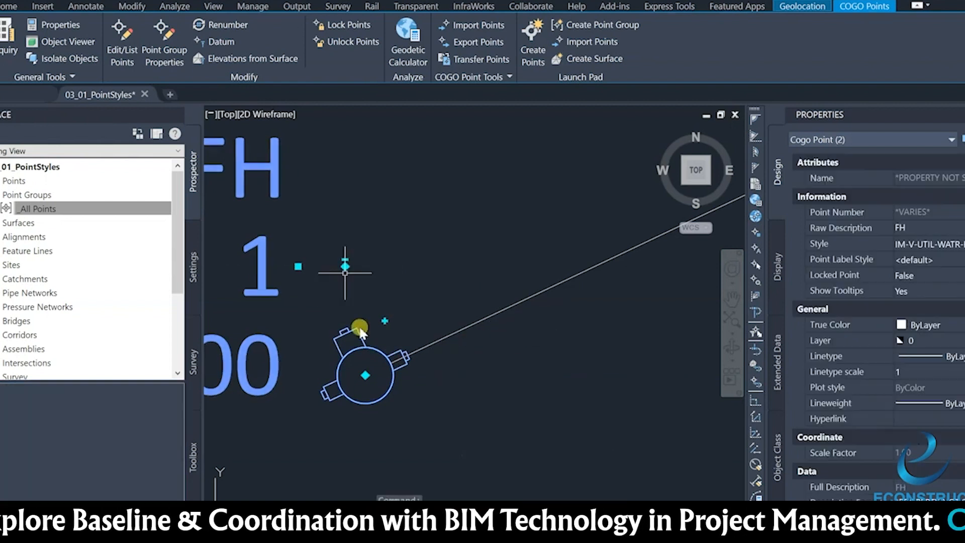
{"action": "left_click", "coordinate": [362, 321]}
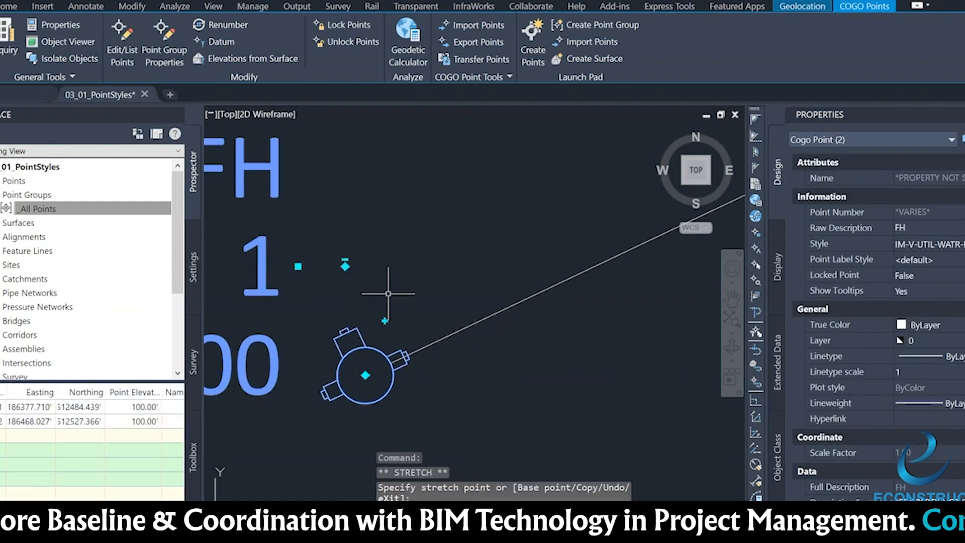
{"action": "left_click", "coordinate": [385, 321]}
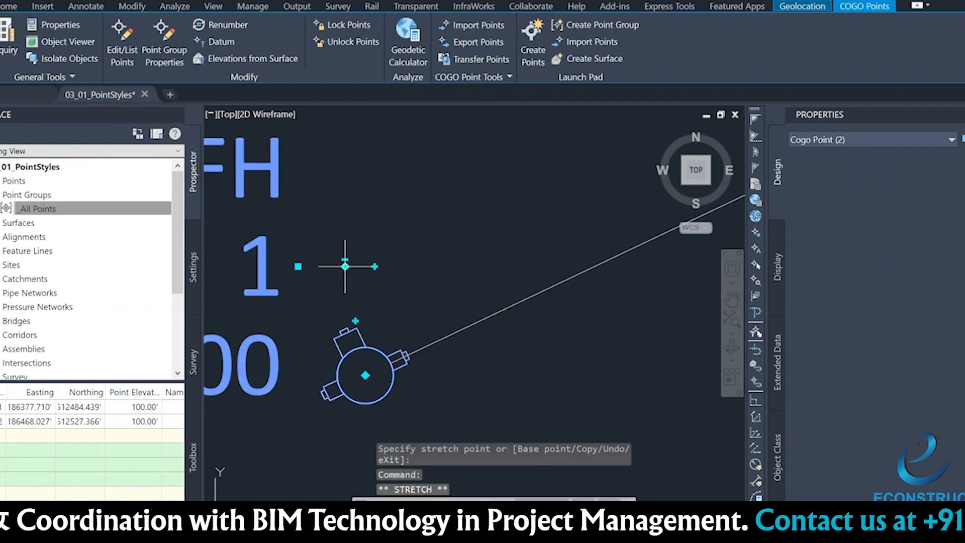
{"action": "key", "text": "Escape"}
Step: Select point 1 by its moved label, try its leader vertex grips again, and cancel the stretch
{"action": "scroll", "coordinate": [393, 317], "scroll_direction": "down", "scroll_amount": 3}
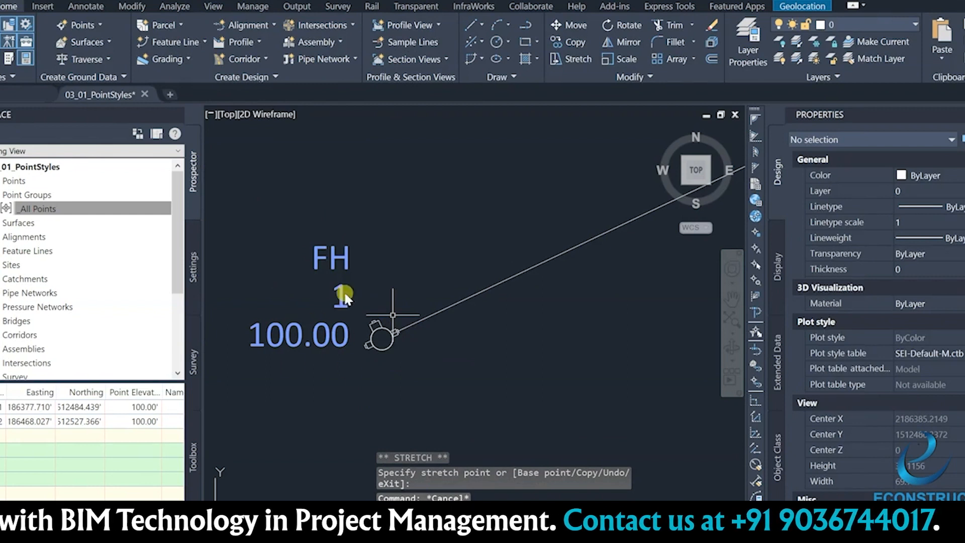
{"action": "scroll", "coordinate": [345, 297], "scroll_direction": "up", "scroll_amount": 5}
{"action": "left_click", "coordinate": [325, 307]}
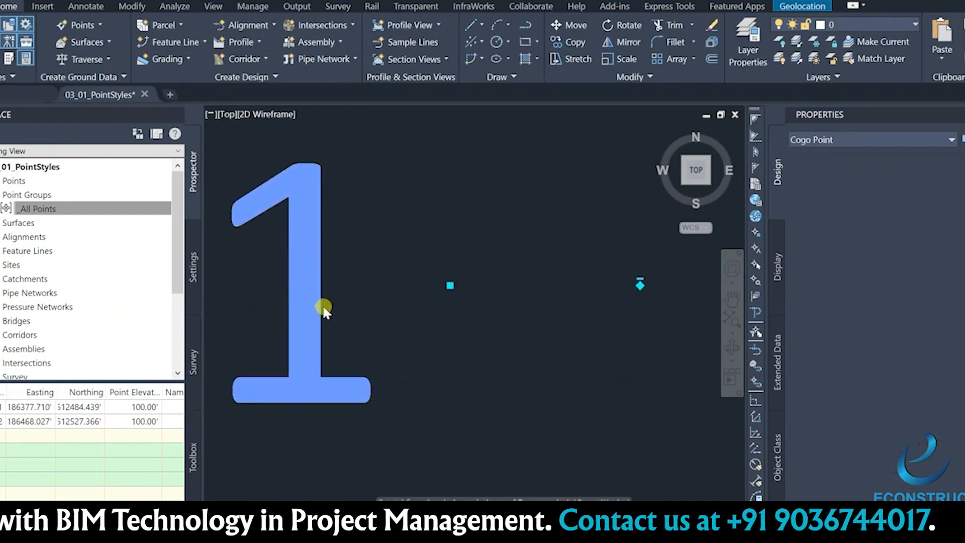
{"action": "scroll", "coordinate": [325, 308], "scroll_direction": "down", "scroll_amount": 4}
{"action": "left_click", "coordinate": [449, 297]}
{"action": "left_click", "coordinate": [423, 299]}
{"action": "left_click", "coordinate": [470, 299]}
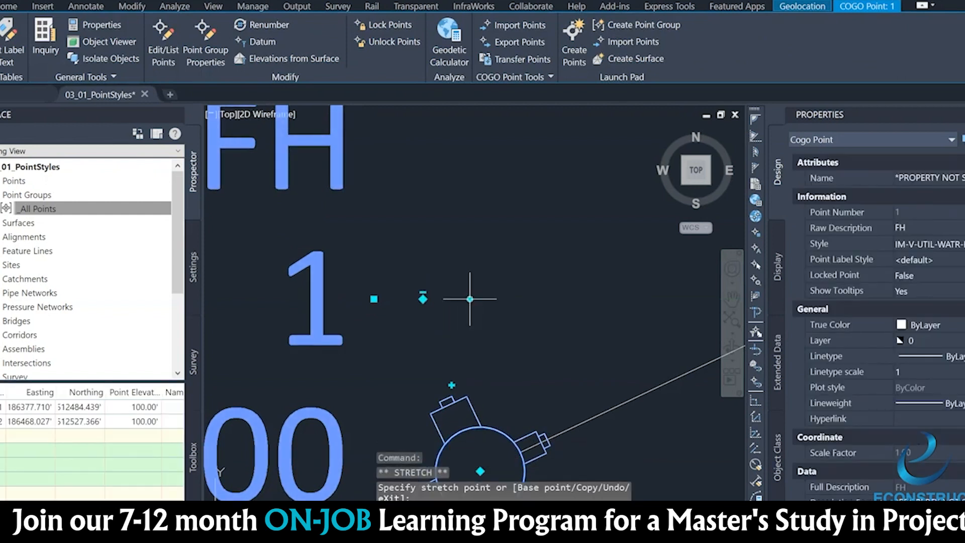
{"action": "left_click", "coordinate": [452, 385]}
{"action": "right_click", "coordinate": [452, 386]}
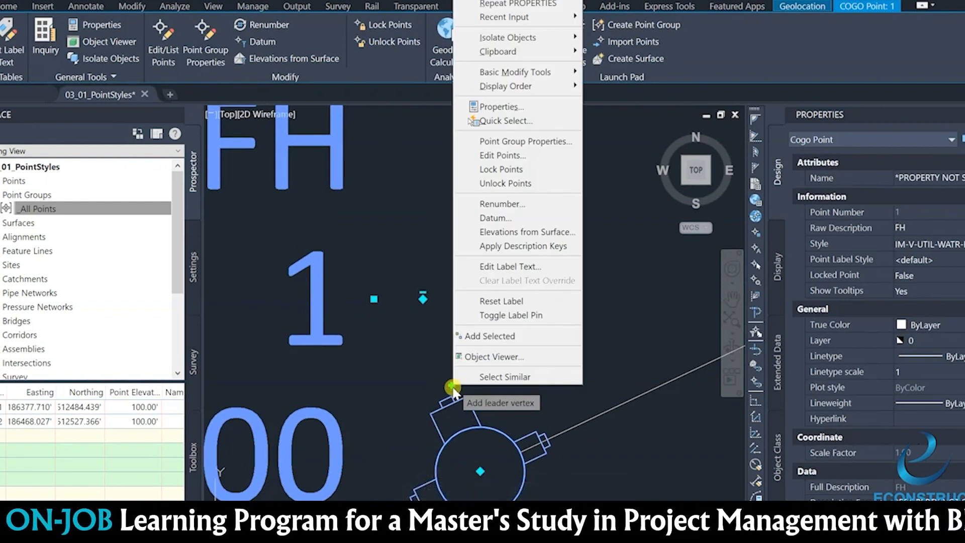
{"action": "key", "text": "Escape"}
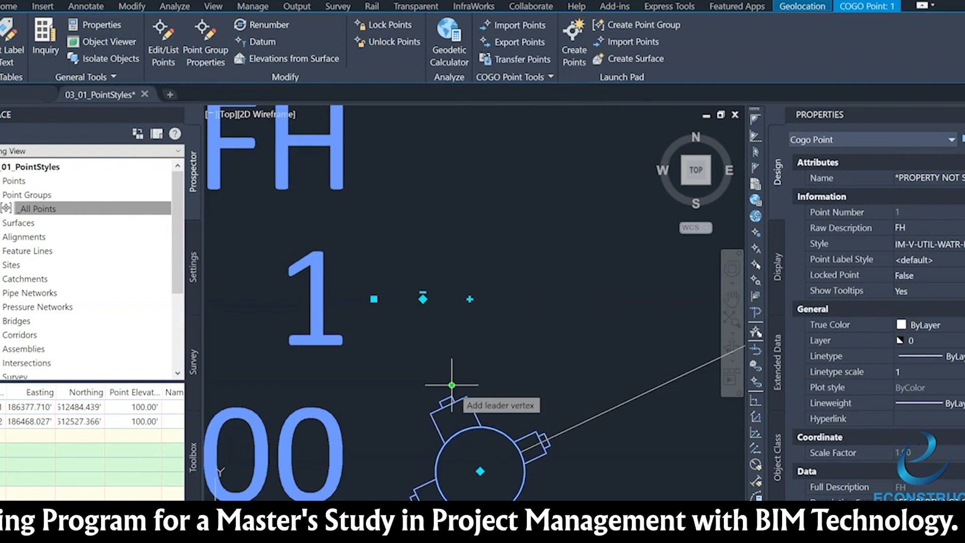
{"action": "left_click", "coordinate": [470, 299]}
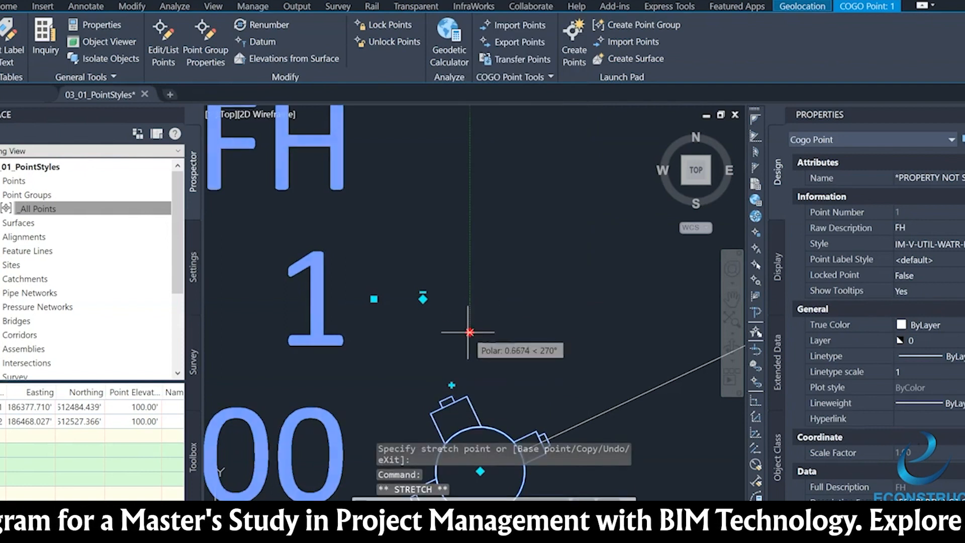
{"action": "key", "text": "Escape"}
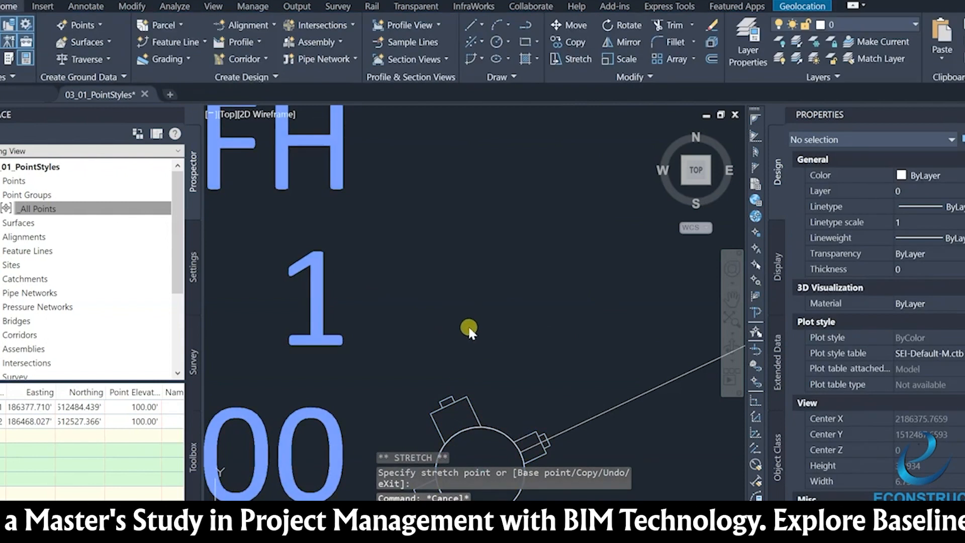
Step: Undo the leader vertex edits and the move of point 1's label
{"action": "scroll", "coordinate": [458, 333], "scroll_direction": "down", "scroll_amount": 8}
{"action": "key", "text": "ctrl+z"}
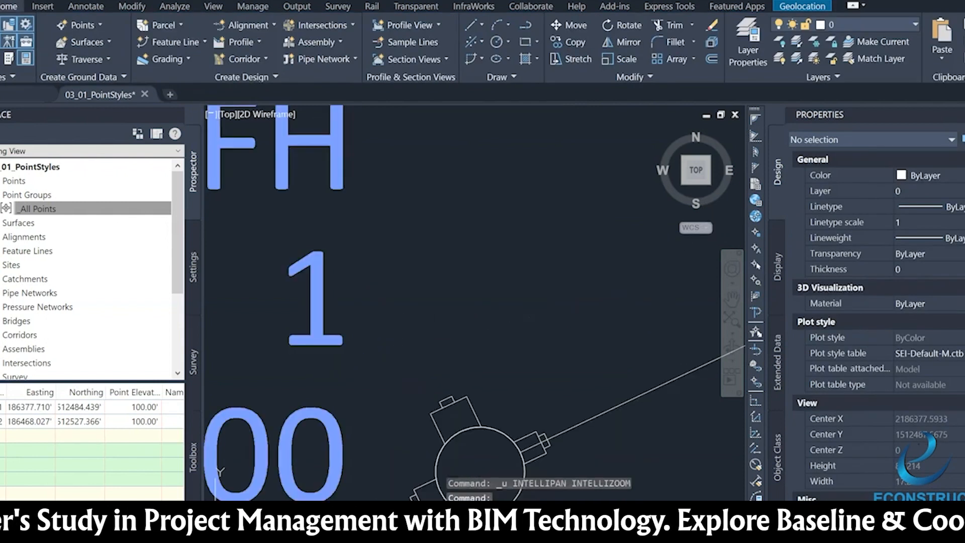
{"action": "scroll", "coordinate": [397, 369], "scroll_direction": "down", "scroll_amount": 3}
{"action": "key", "text": "ctrl+z"}
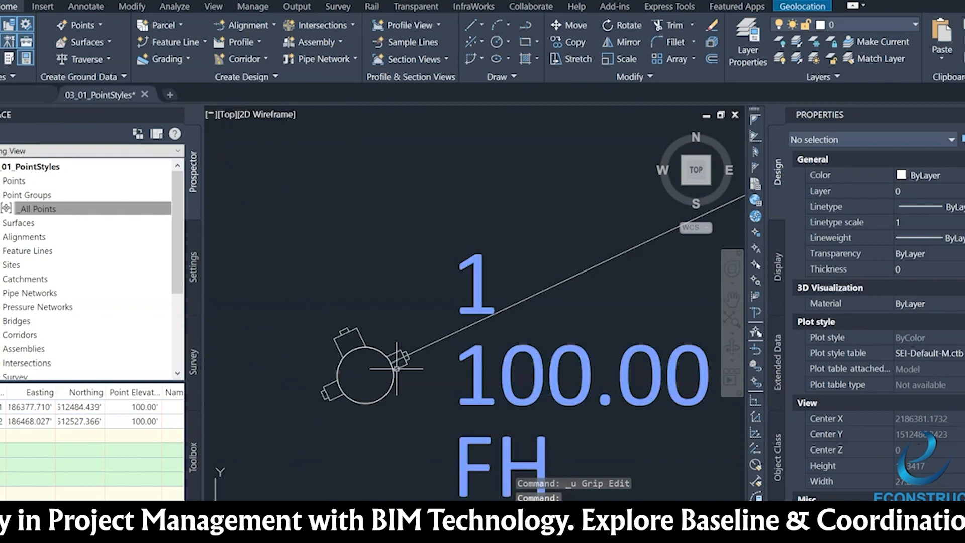
{"action": "key", "text": "ctrl+z"}
Step: Examine the rotated fire hydrant markers and their labels at both ends of the line
{"action": "scroll", "coordinate": [397, 369], "scroll_direction": "down", "scroll_amount": 3}
{"action": "scroll", "coordinate": [391, 388], "scroll_direction": "up", "scroll_amount": 4}
{"action": "scroll", "coordinate": [472, 367], "scroll_direction": "up", "scroll_amount": 1}
{"action": "middle_click_drag", "start_coordinate": [471, 363], "coordinate": [233, 397]}
{"action": "key", "text": "Escape"}
{"action": "scroll", "coordinate": [477, 304], "scroll_direction": "down", "scroll_amount": 3}
{"action": "middle_click_drag", "start_coordinate": [477, 305], "coordinate": [343, 384]}
{"action": "scroll", "coordinate": [376, 368], "scroll_direction": "down", "scroll_amount": 2}
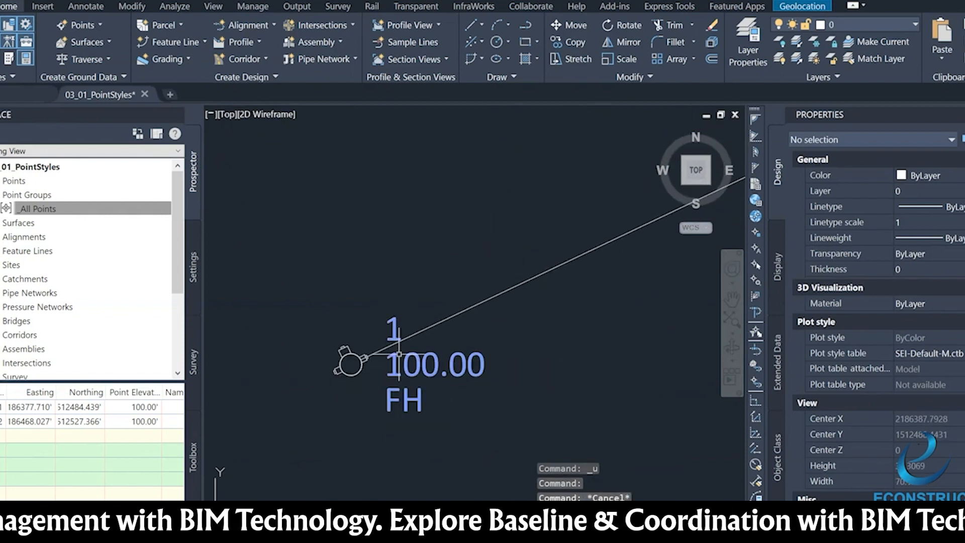
{"action": "scroll", "coordinate": [398, 355], "scroll_direction": "down", "scroll_amount": 2}
{"action": "middle_click_drag", "start_coordinate": [425, 360], "coordinate": [367, 361]}
{"action": "scroll", "coordinate": [365, 361], "scroll_direction": "up", "scroll_amount": 4}
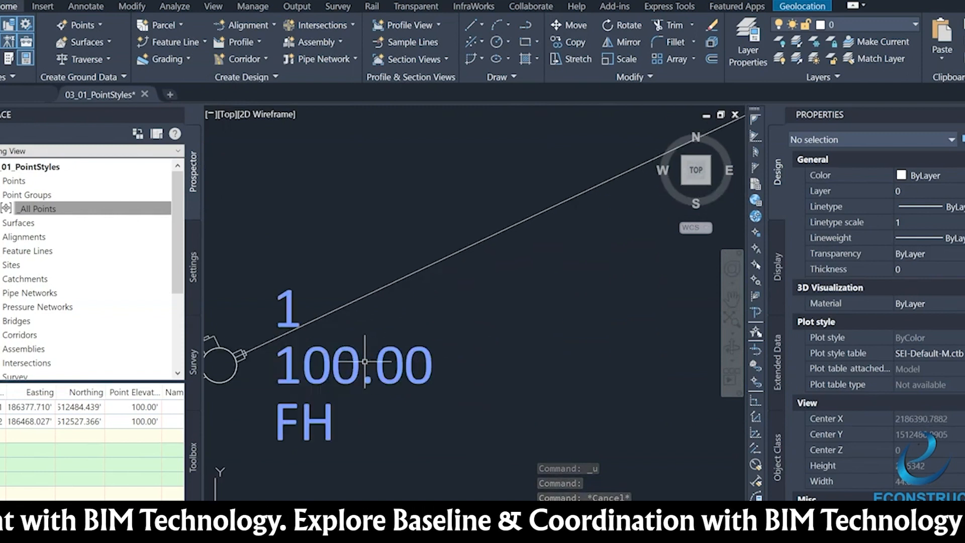
{"action": "scroll", "coordinate": [365, 361], "scroll_direction": "down", "scroll_amount": 2}
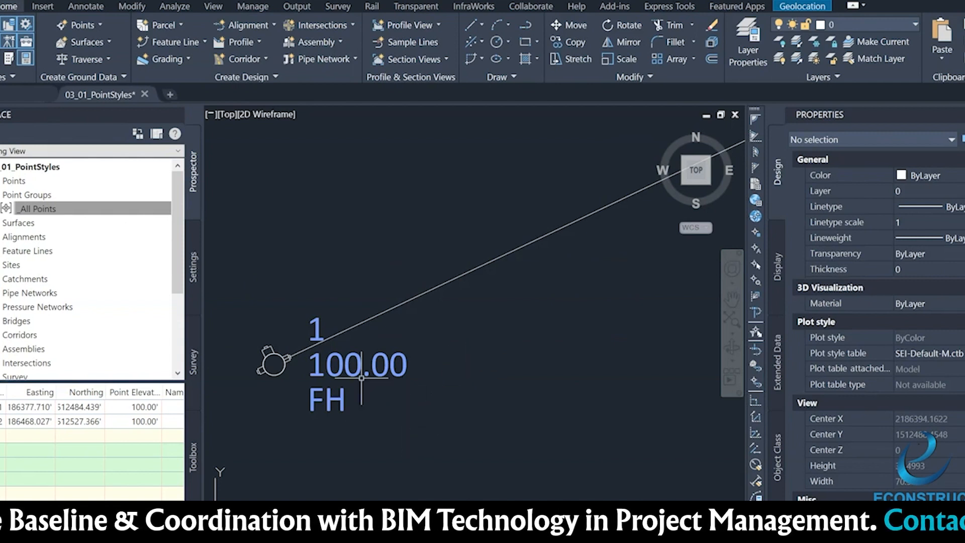
{"action": "scroll", "coordinate": [362, 377], "scroll_direction": "down", "scroll_amount": 5}
{"action": "middle_click_drag", "start_coordinate": [694, 226], "coordinate": [527, 275]}
{"action": "scroll", "coordinate": [528, 275], "scroll_direction": "up", "scroll_amount": 5}
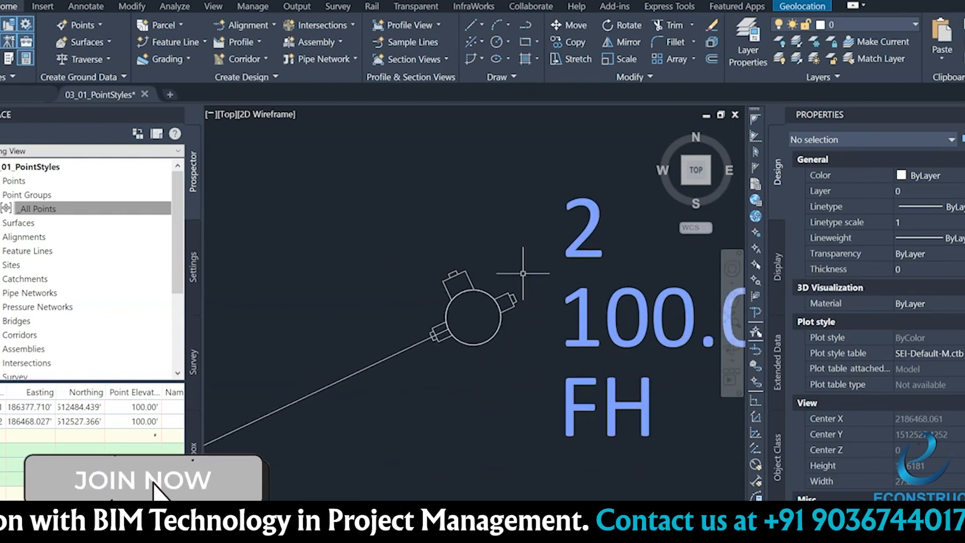
{"action": "scroll", "coordinate": [463, 296], "scroll_direction": "down", "scroll_amount": 3}
{"action": "scroll", "coordinate": [516, 318], "scroll_direction": "down", "scroll_amount": 2}
{"action": "scroll", "coordinate": [516, 318], "scroll_direction": "down", "scroll_amount": 2}
{"action": "middle_click_drag", "start_coordinate": [393, 373], "coordinate": [513, 295]}
{"action": "key", "text": "Escape"}
{"action": "scroll", "coordinate": [251, 375], "scroll_direction": "down", "scroll_amount": 1}
{"action": "middle_click_drag", "start_coordinate": [234, 410], "coordinate": [266, 380]}
{"action": "scroll", "coordinate": [245, 397], "scroll_direction": "up", "scroll_amount": 2}
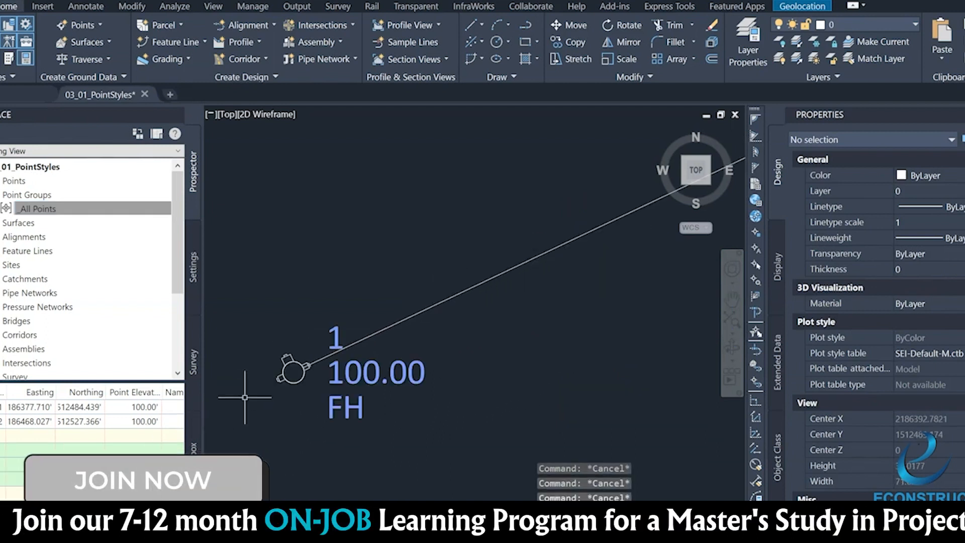
Step: Select point 1 at the line's lower end, look through the available point styles, and set its Style to <default>
{"action": "left_click", "coordinate": [288, 371]}
{"action": "left_click", "coordinate": [930, 244]}
{"action": "left_click", "coordinate": [930, 244]}
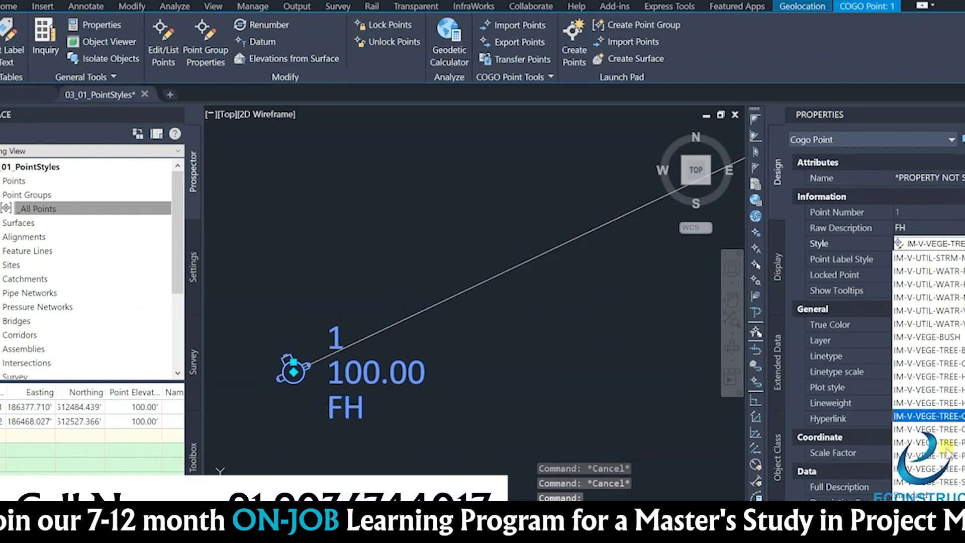
{"action": "left_click", "coordinate": [681, 494]}
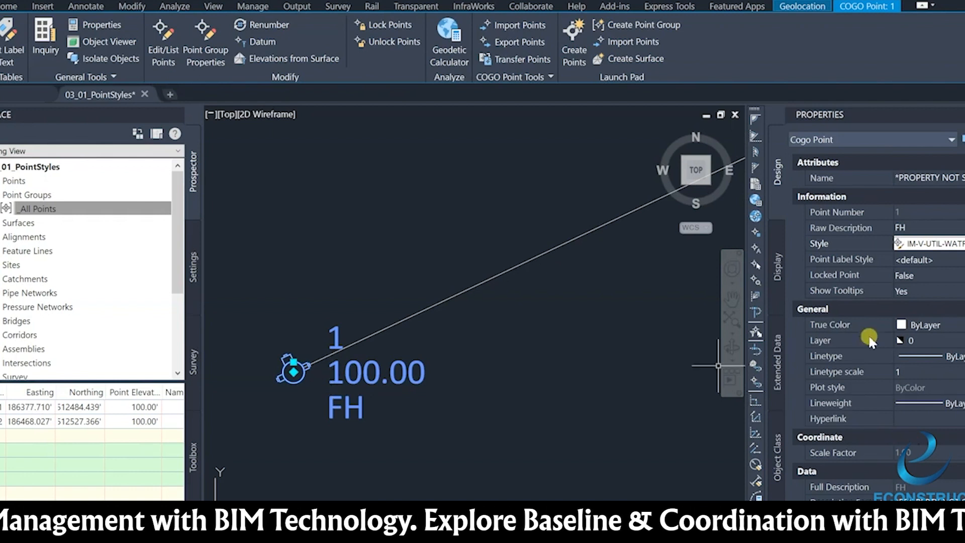
{"action": "left_click", "coordinate": [955, 244]}
{"action": "scroll", "coordinate": [930, 442], "scroll_direction": "down", "scroll_amount": 2}
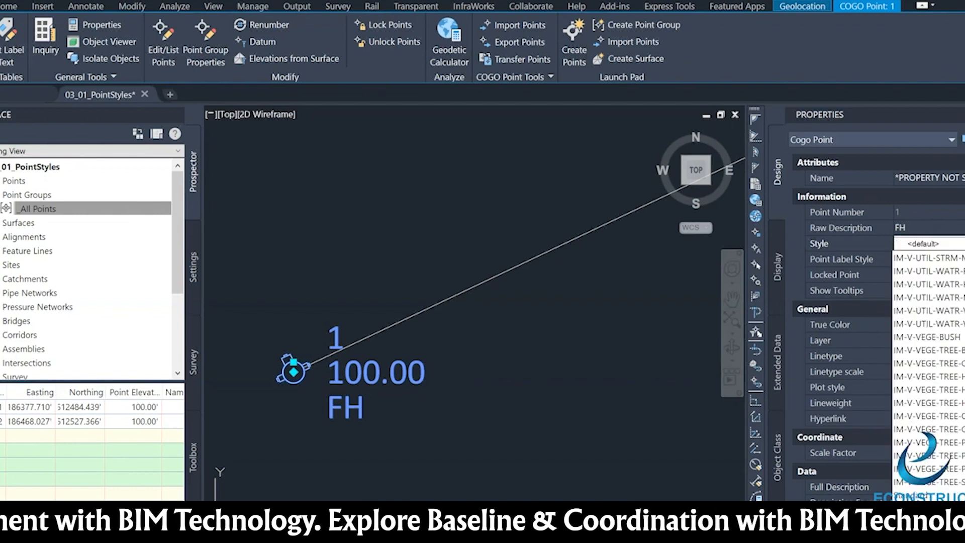
{"action": "left_click", "coordinate": [930, 486]}
Step: Add point 2 at the line's upper end to the selection, set the Style of both points to <default>, and clear the selection
{"action": "scroll", "coordinate": [524, 345], "scroll_direction": "down", "scroll_amount": 8}
{"action": "middle_click_drag", "start_coordinate": [650, 287], "coordinate": [384, 348]}
{"action": "scroll", "coordinate": [384, 345], "scroll_direction": "up", "scroll_amount": 10}
{"action": "left_click", "coordinate": [443, 261]}
{"action": "left_click", "coordinate": [864, 312]}
{"action": "left_click", "coordinate": [930, 244]}
{"action": "left_click", "coordinate": [958, 244]}
{"action": "scroll", "coordinate": [945, 284], "scroll_direction": "down", "scroll_amount": 5}
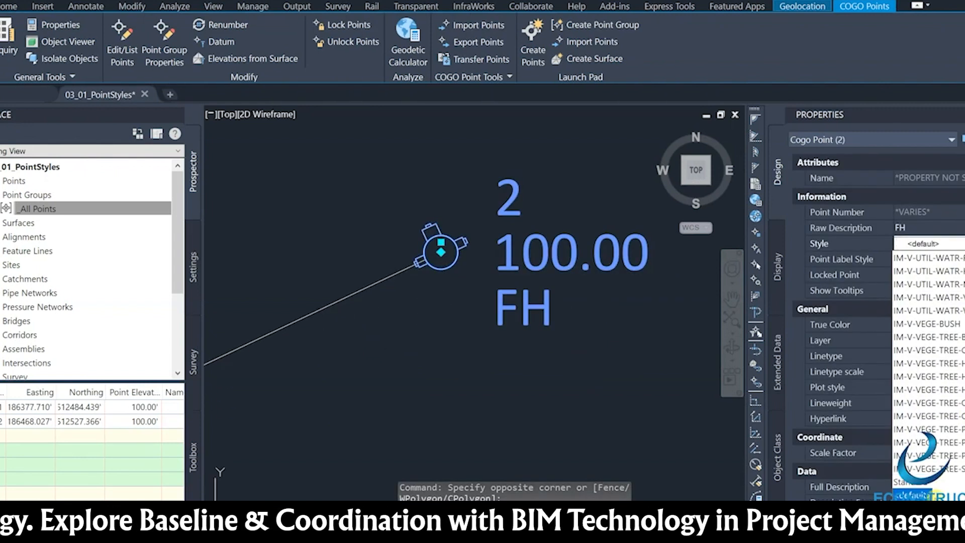
{"action": "left_click", "coordinate": [933, 496]}
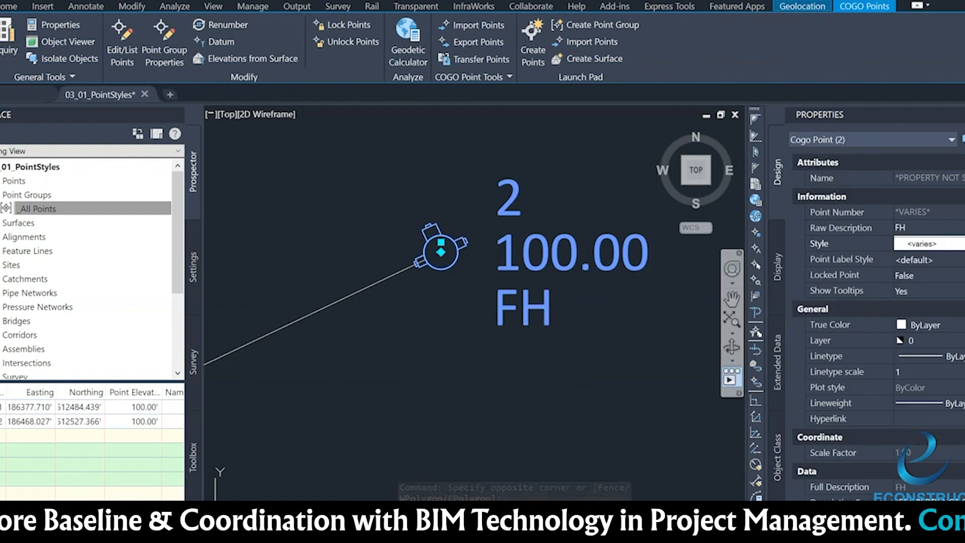
{"action": "left_click", "coordinate": [958, 244]}
{"action": "left_click", "coordinate": [929, 494]}
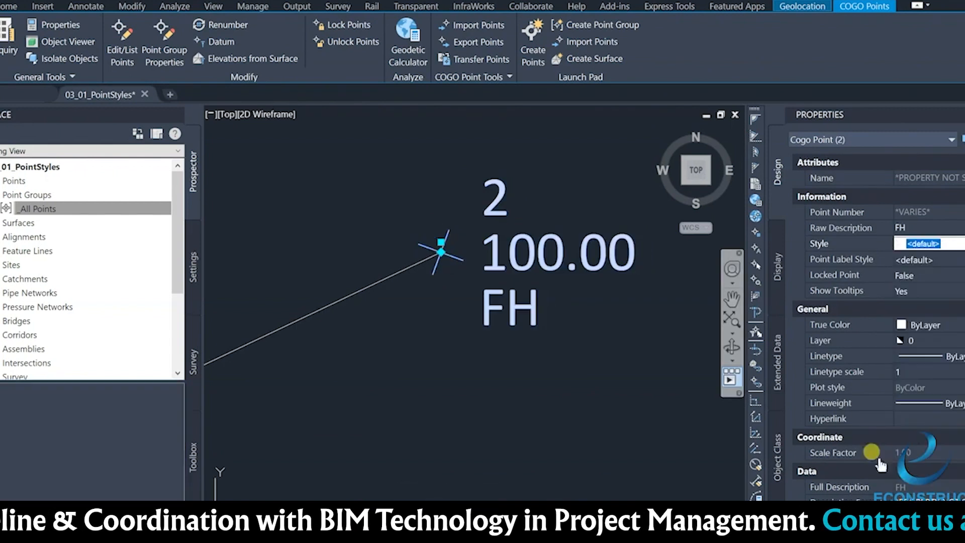
{"action": "left_click", "coordinate": [469, 308]}
{"action": "key", "text": "Escape"}
Step: Open the properties of the _All Points group and look through the available default point styles
{"action": "scroll", "coordinate": [469, 308], "scroll_direction": "down", "scroll_amount": 4}
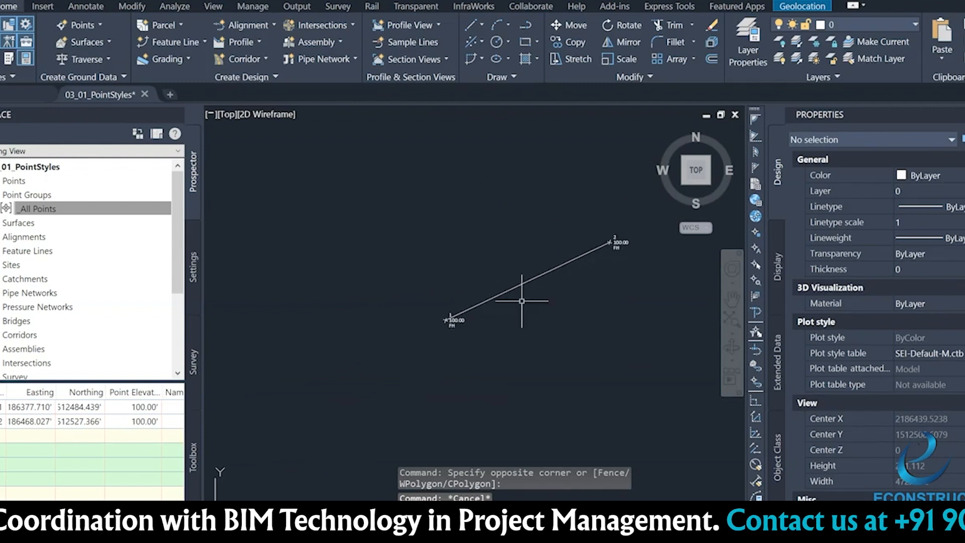
{"action": "scroll", "coordinate": [522, 301], "scroll_direction": "up", "scroll_amount": 3}
{"action": "left_click", "coordinate": [17, 209]}
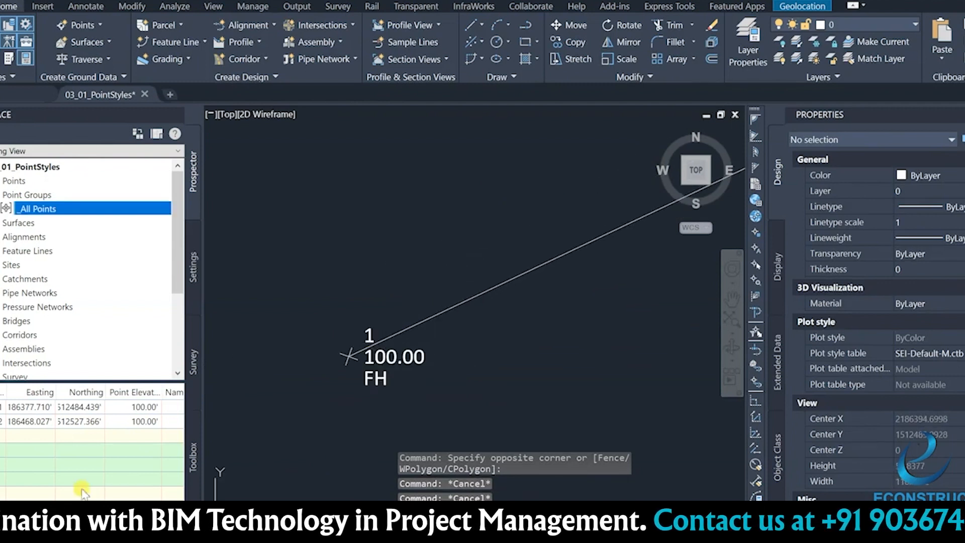
{"action": "right_click", "coordinate": [17, 211]}
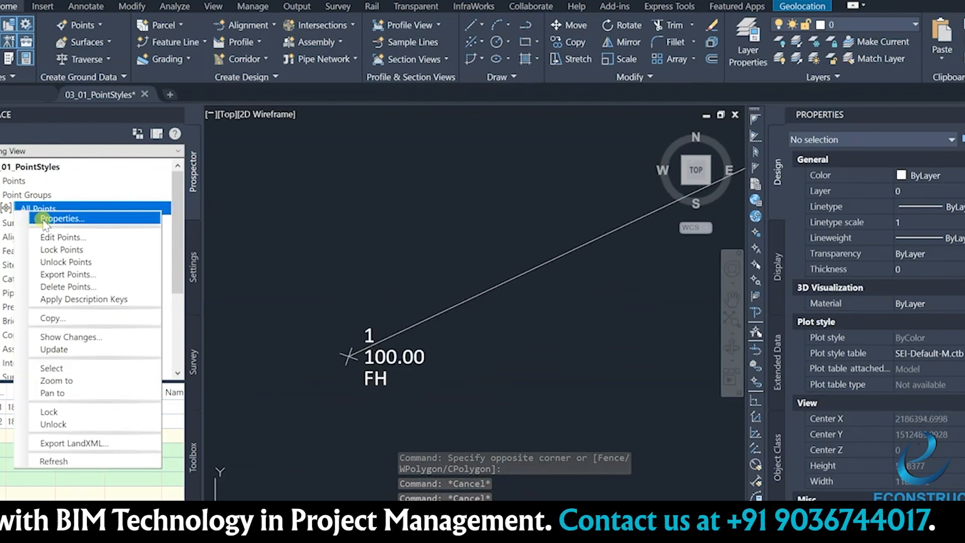
{"action": "left_click", "coordinate": [36, 221]}
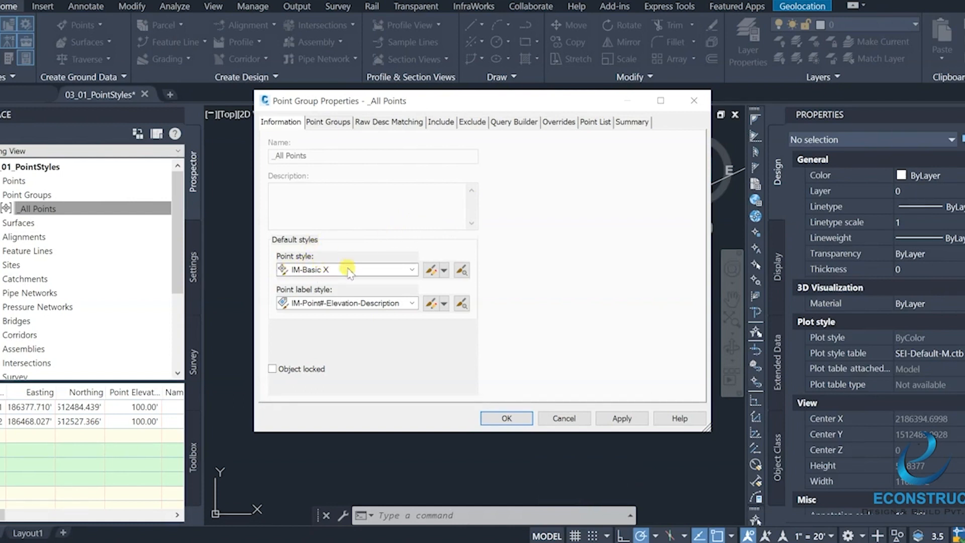
{"action": "left_click", "coordinate": [412, 270]}
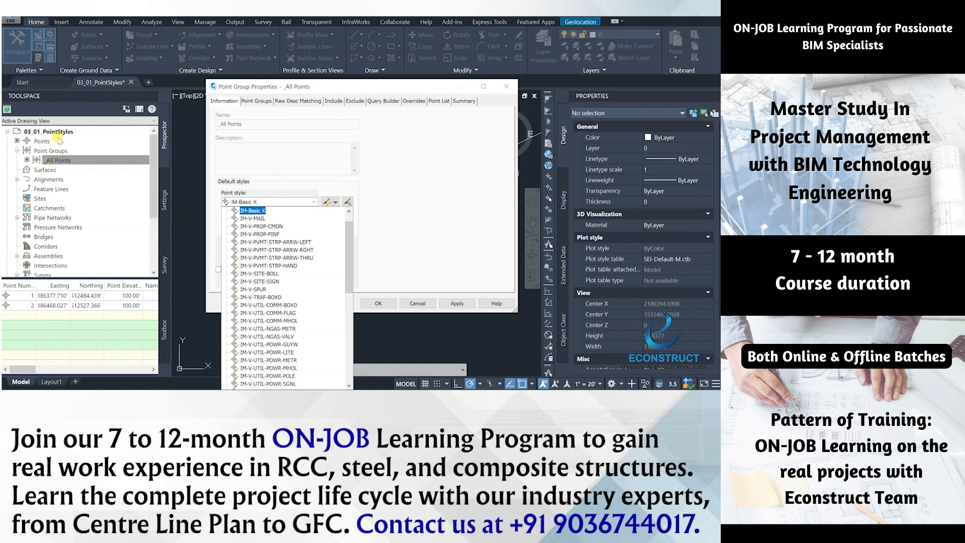
{"action": "left_click", "coordinate": [392, 200]}
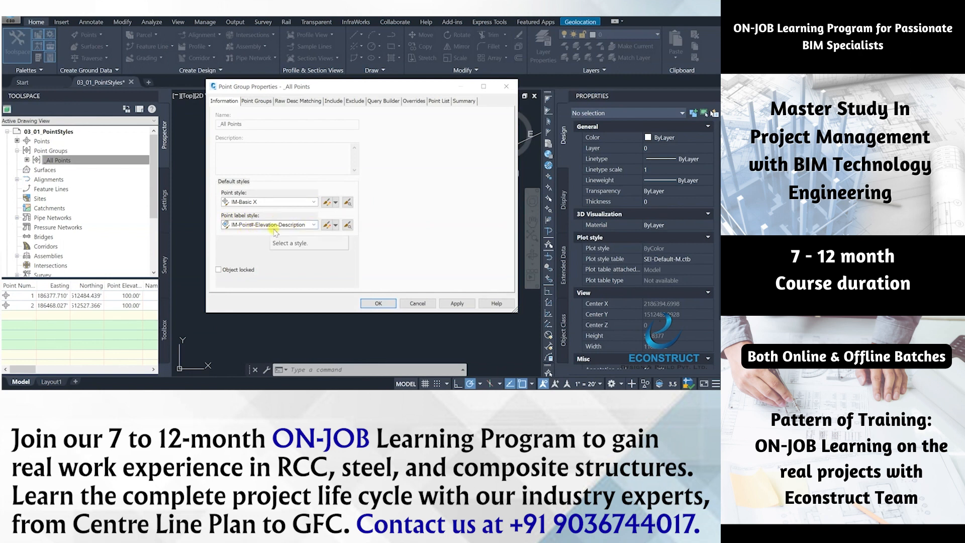
Step: Check the point label style options and Include criteria of the _All Points group, and close its properties without changes
{"action": "left_click", "coordinate": [307, 226]}
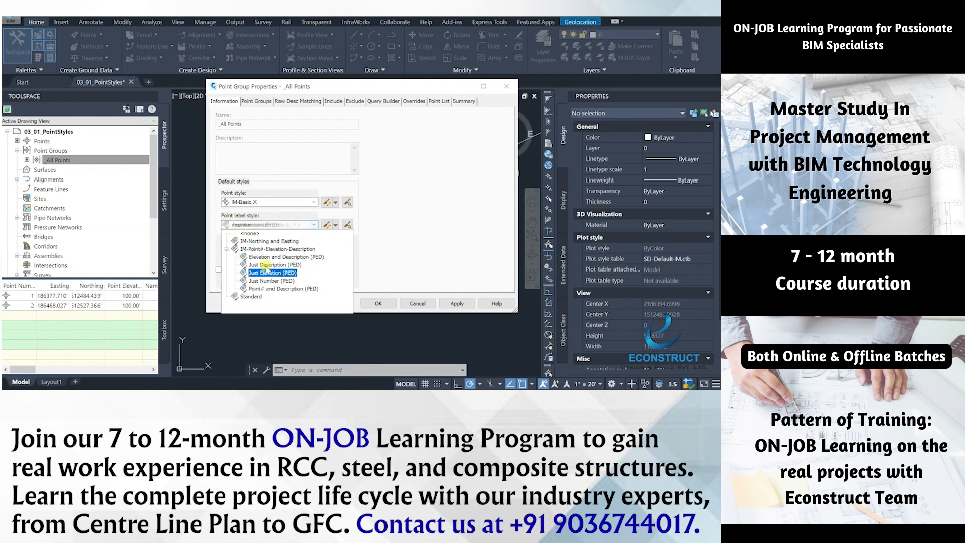
{"action": "key", "text": "Down"}
{"action": "key", "text": "Down"}
{"action": "key", "text": "Return"}
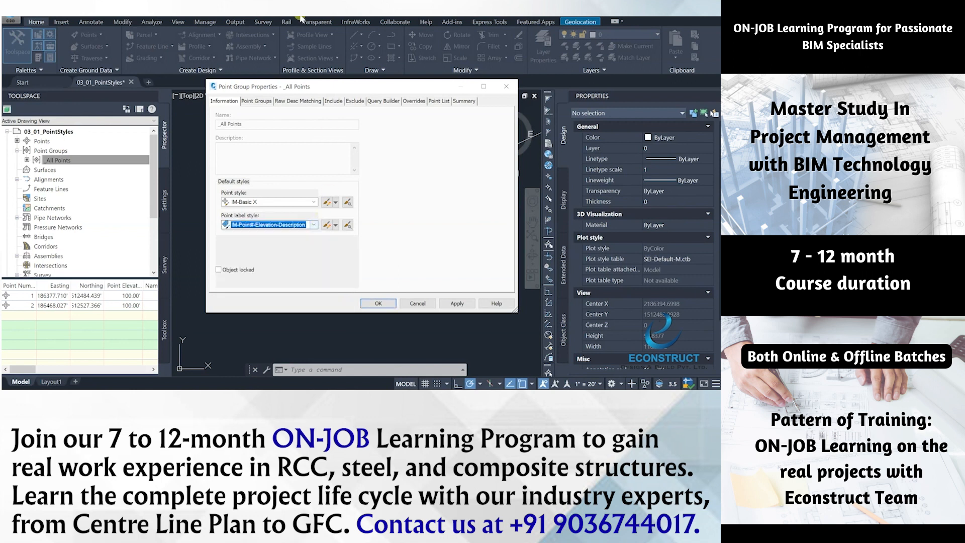
{"action": "left_click", "coordinate": [333, 102]}
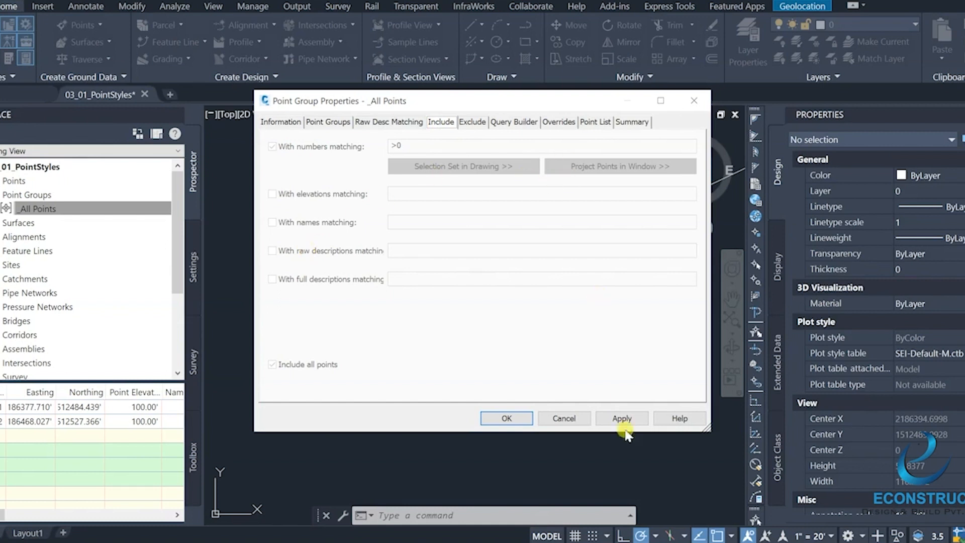
{"action": "left_click", "coordinate": [566, 420]}
{"action": "left_click", "coordinate": [31, 209]}
{"action": "right_click", "coordinate": [31, 209]}
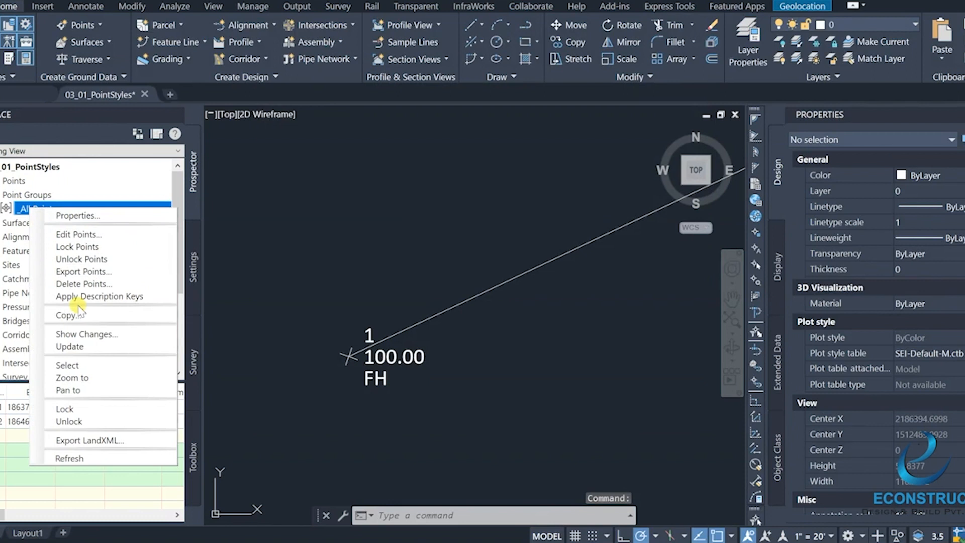
Step: Start a new point group under Point Groups and name it FIRE HYDRANT
{"action": "left_click", "coordinate": [20, 195]}
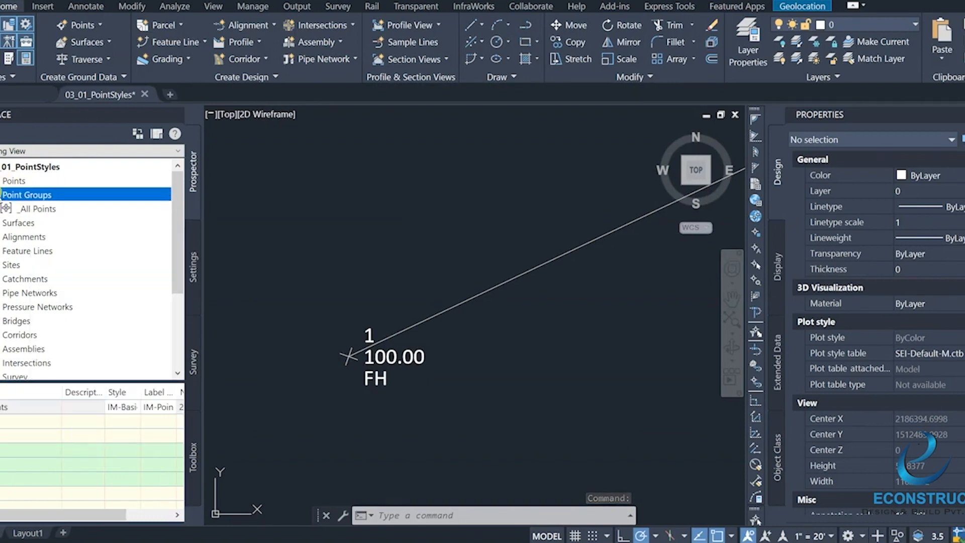
{"action": "right_click", "coordinate": [21, 196]}
{"action": "left_click", "coordinate": [65, 218]}
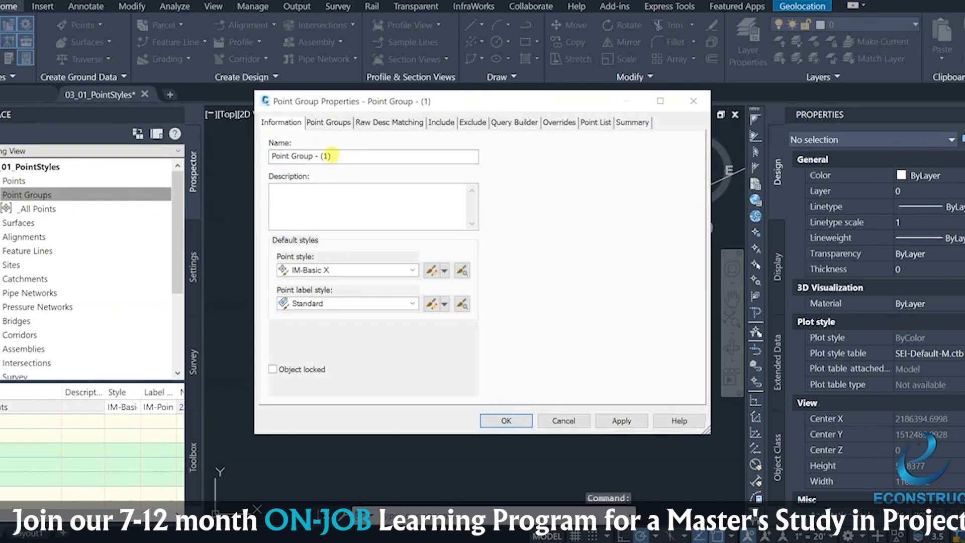
{"action": "left_click_drag", "start_coordinate": [331, 155], "coordinate": [239, 171]}
{"action": "type", "text": "FIRE HYDRANT"}
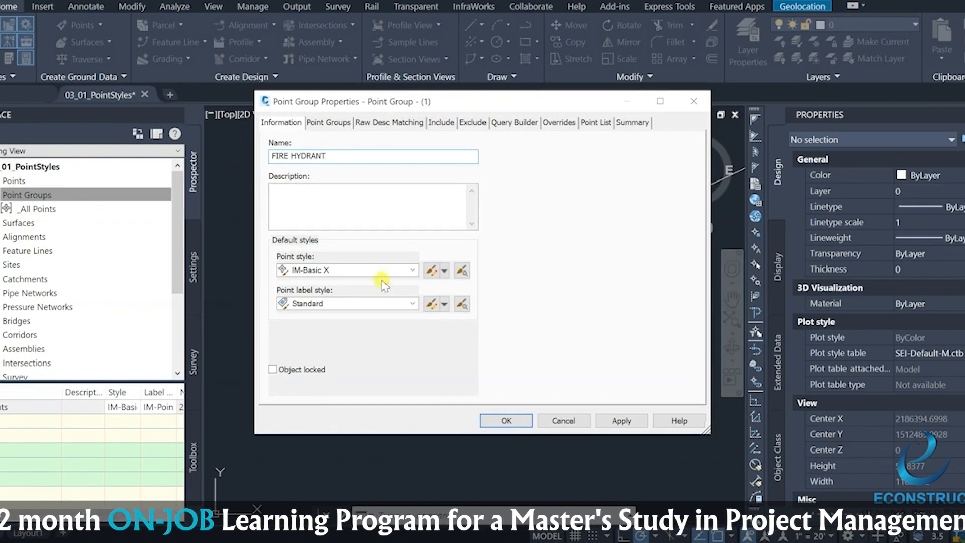
Step: Set the new group's point style to IM-V-UTIL-WATR-HYDR and its point label style to IM-Point#-Elevation-Description
{"action": "left_click", "coordinate": [413, 272]}
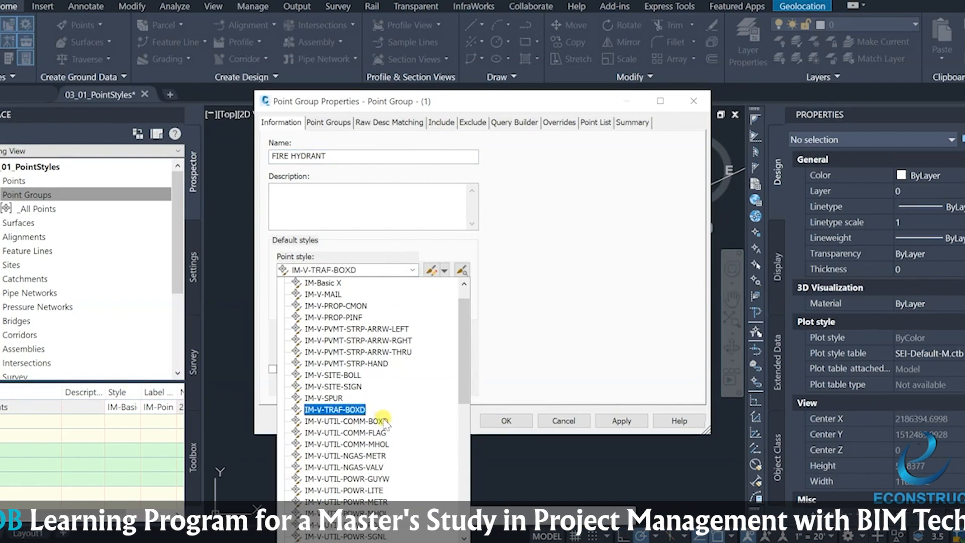
{"action": "scroll", "coordinate": [394, 490], "scroll_direction": "down", "scroll_amount": 9}
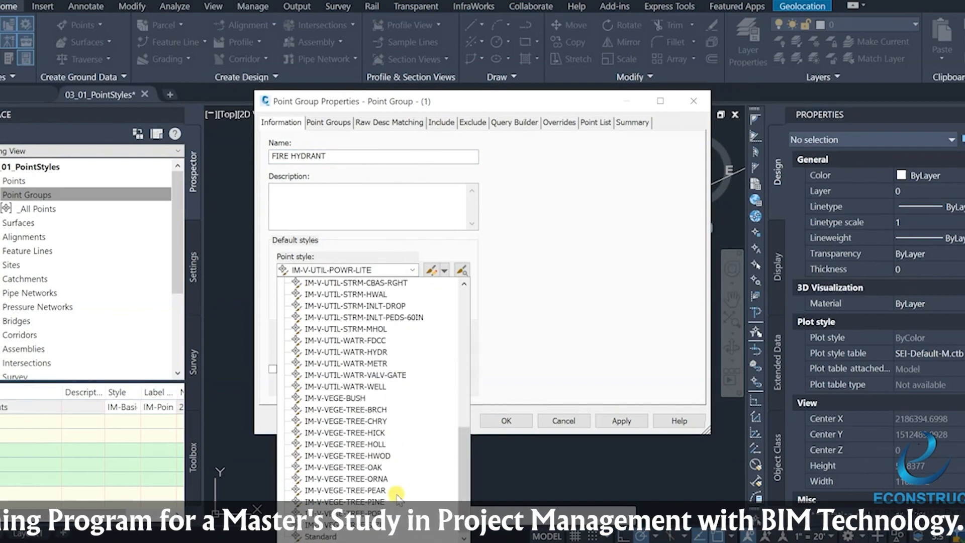
{"action": "left_click", "coordinate": [346, 353]}
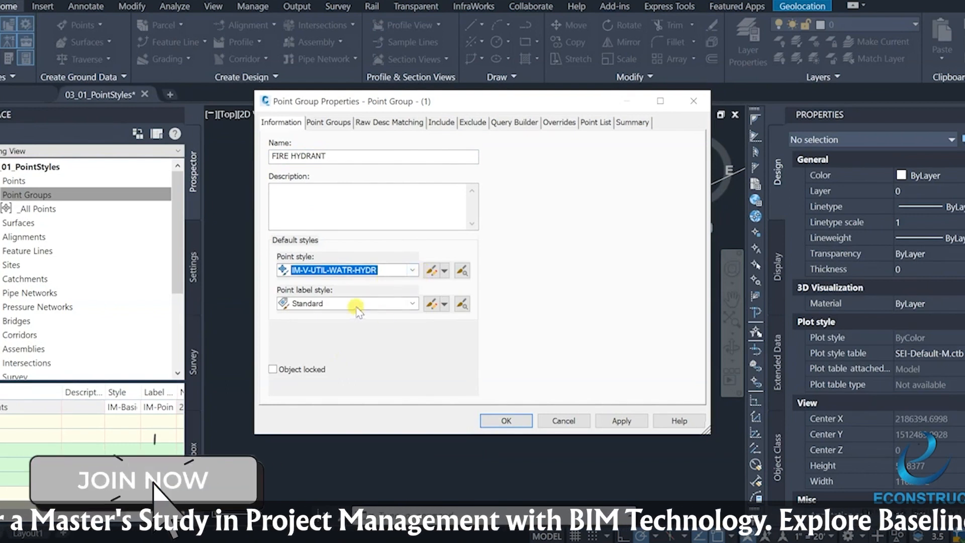
{"action": "left_click", "coordinate": [412, 304]}
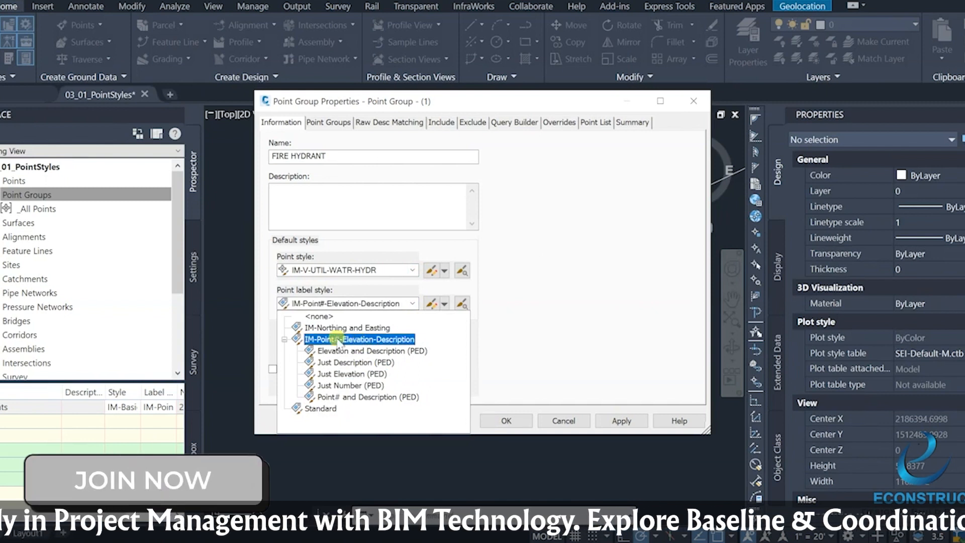
{"action": "left_click", "coordinate": [385, 339]}
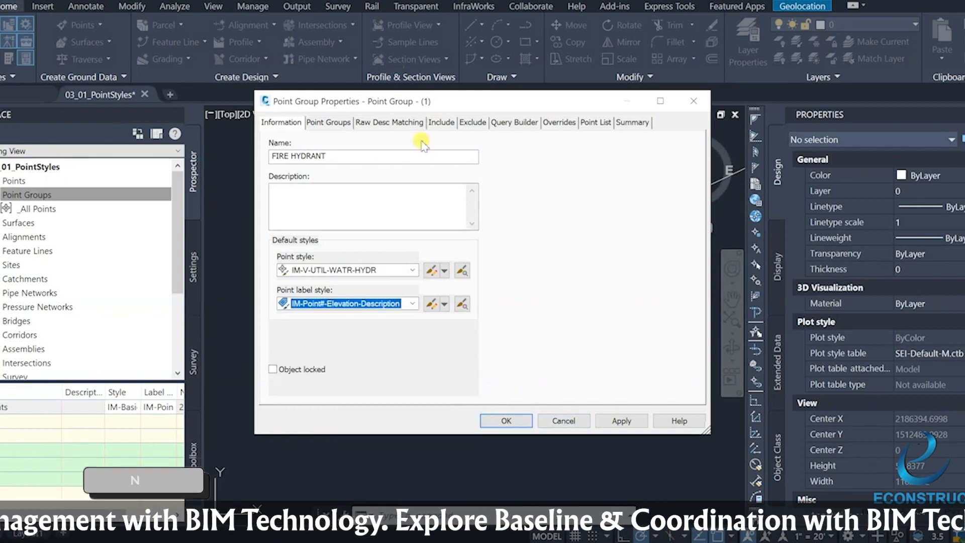
Step: Set the FIRE HYDRANT group to include points with raw descriptions matching FH*
{"action": "left_click", "coordinate": [443, 125]}
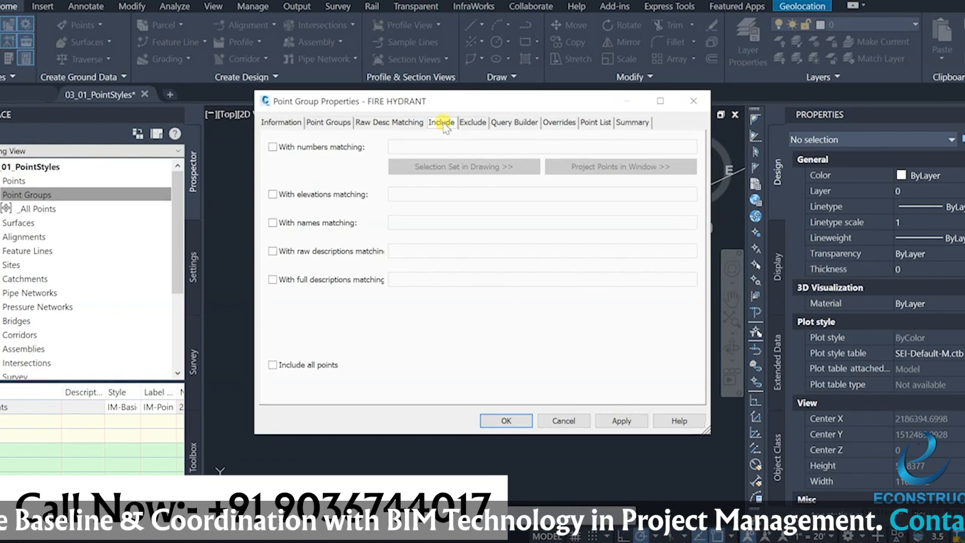
{"action": "left_click", "coordinate": [272, 251]}
{"action": "left_click", "coordinate": [407, 247]}
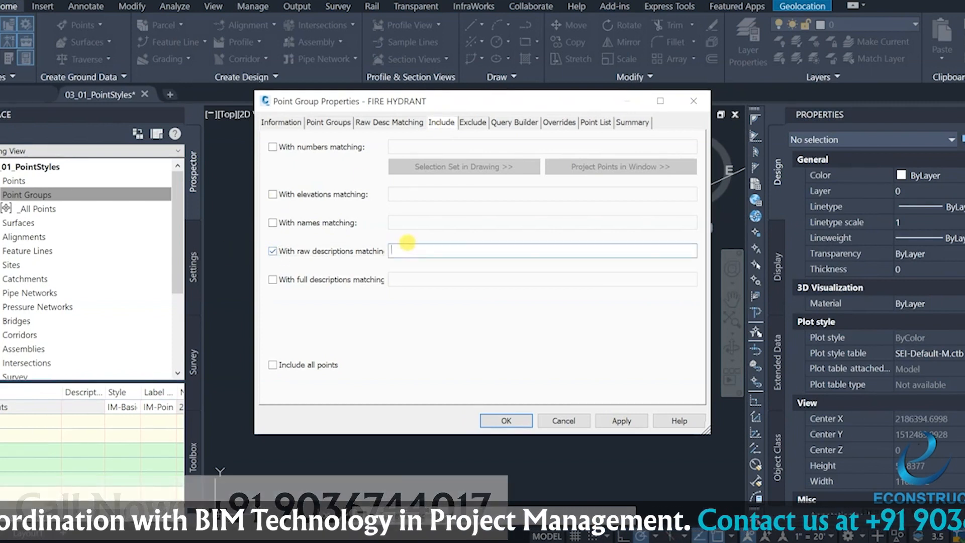
{"action": "type", "text": "HF*"}
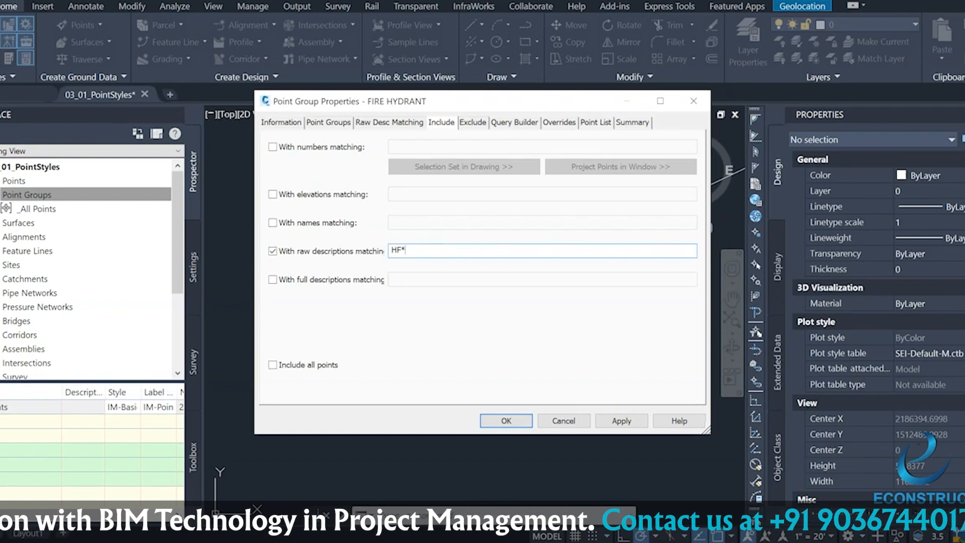
{"action": "key", "text": "BackSpace"}
{"action": "key", "text": "BackSpace"}
{"action": "key", "text": "BackSpace"}
{"action": "type", "text": "FH*"}
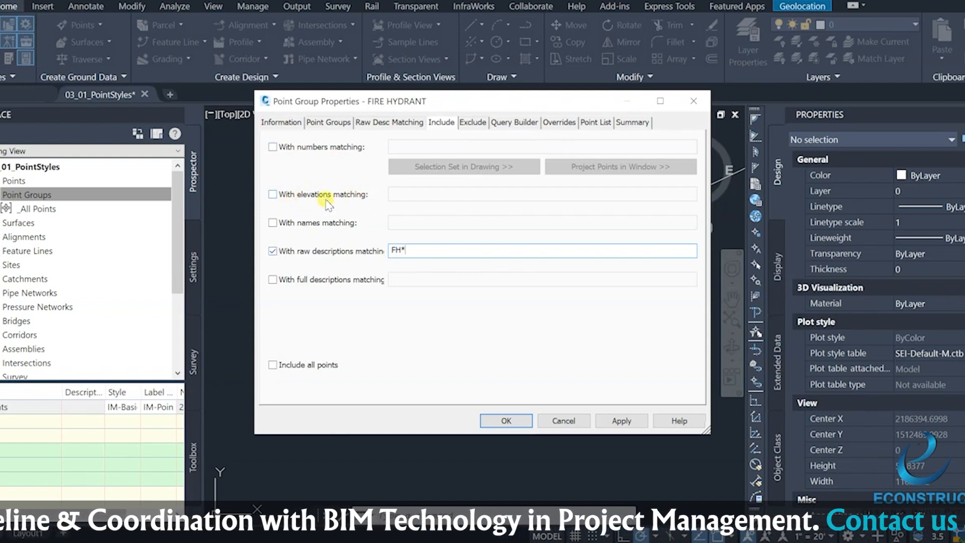
Step: Turn off the raw description criterion and include points with elevations matching 100' instead
{"action": "left_click", "coordinate": [273, 251]}
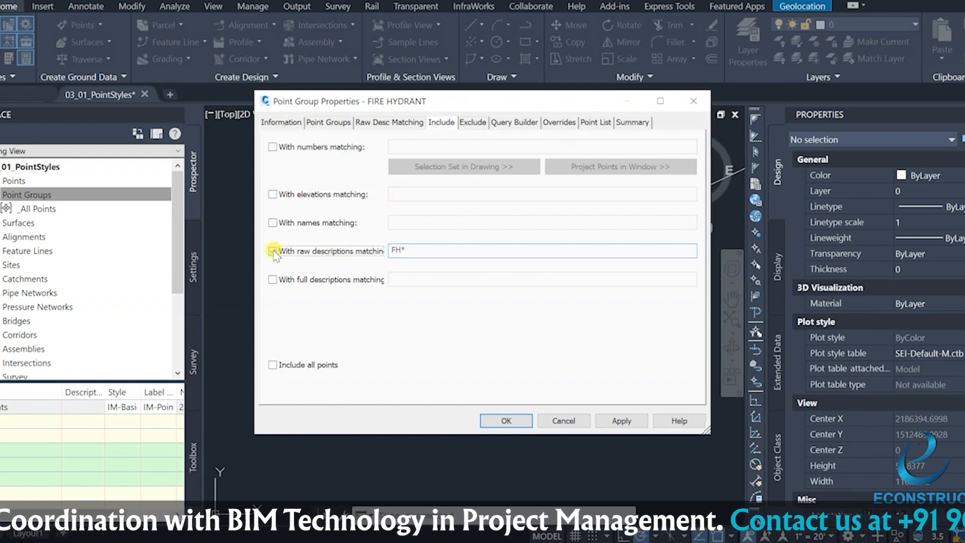
{"action": "left_click", "coordinate": [273, 194]}
{"action": "left_click", "coordinate": [394, 193]}
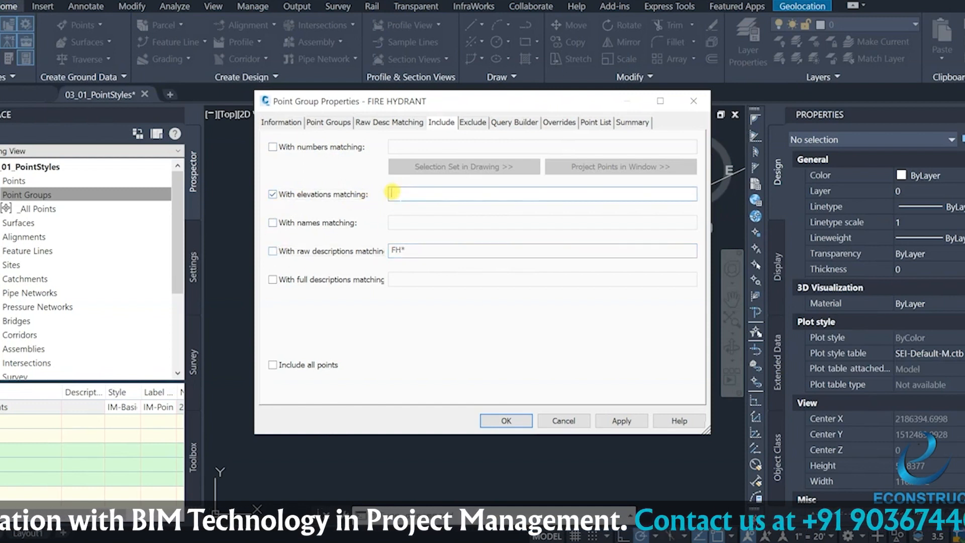
{"action": "type", "text": "100'"}
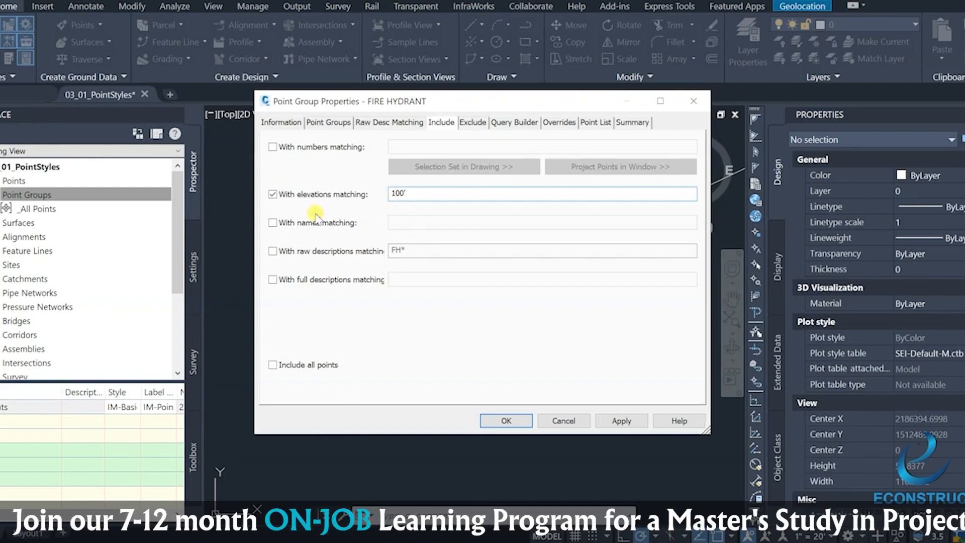
Step: Re-enable the raw description criterion, clear and turn off the elevation criterion, and close the group properties without saving
{"action": "left_click", "coordinate": [274, 252]}
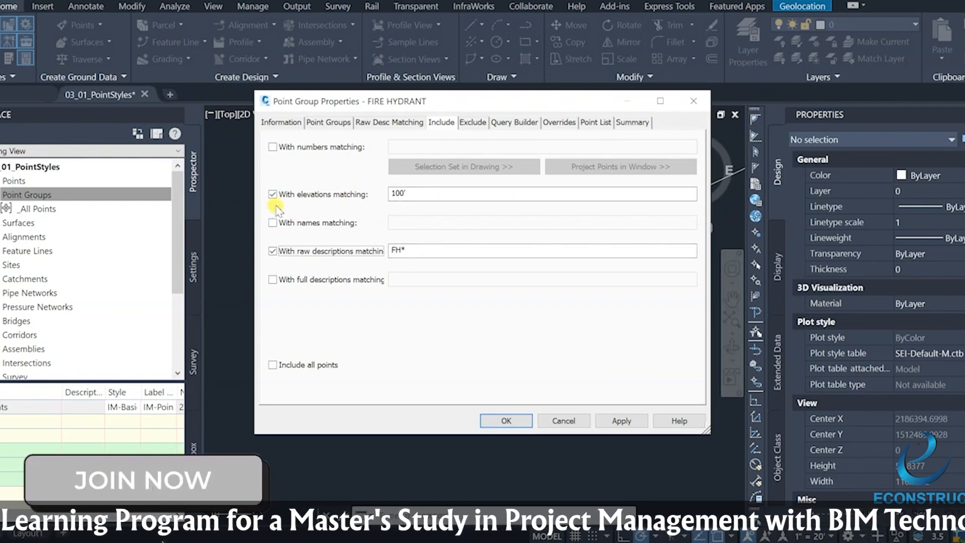
{"action": "left_click_drag", "start_coordinate": [408, 192], "coordinate": [362, 195]}
{"action": "key", "text": "BackSpace"}
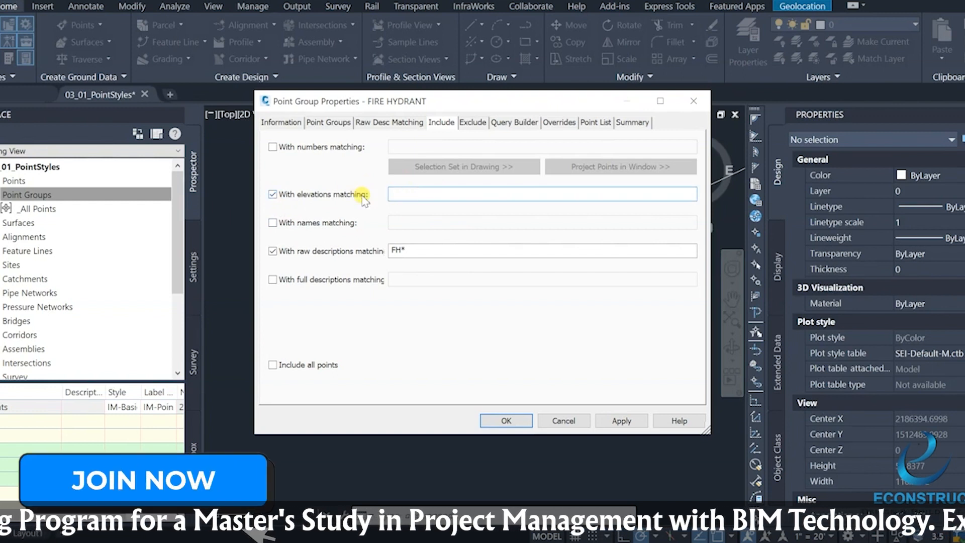
{"action": "left_click", "coordinate": [274, 195]}
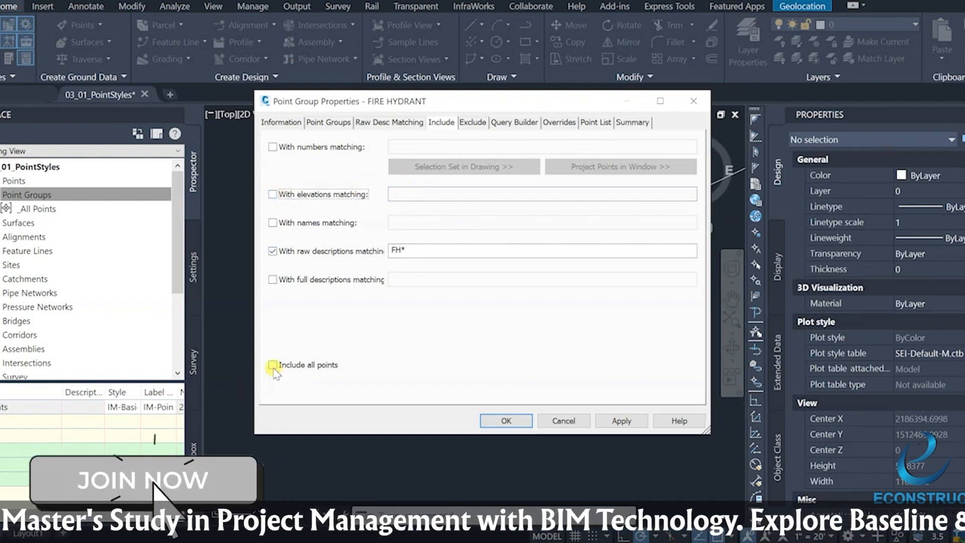
{"action": "left_click", "coordinate": [699, 102]}
Step: Review the default styles and Include criteria in the _All Points group's properties, and close them without changes
{"action": "left_click", "coordinate": [28, 210]}
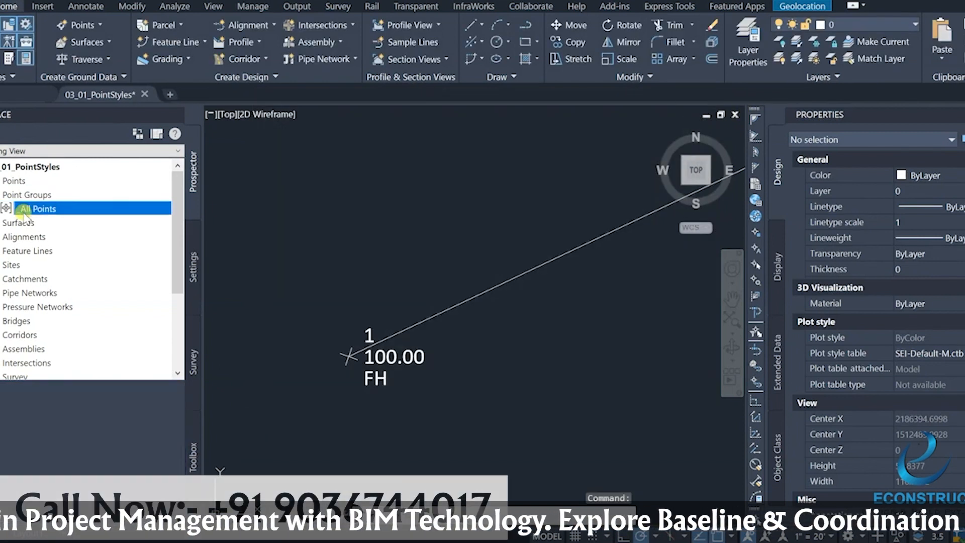
{"action": "right_click", "coordinate": [28, 210]}
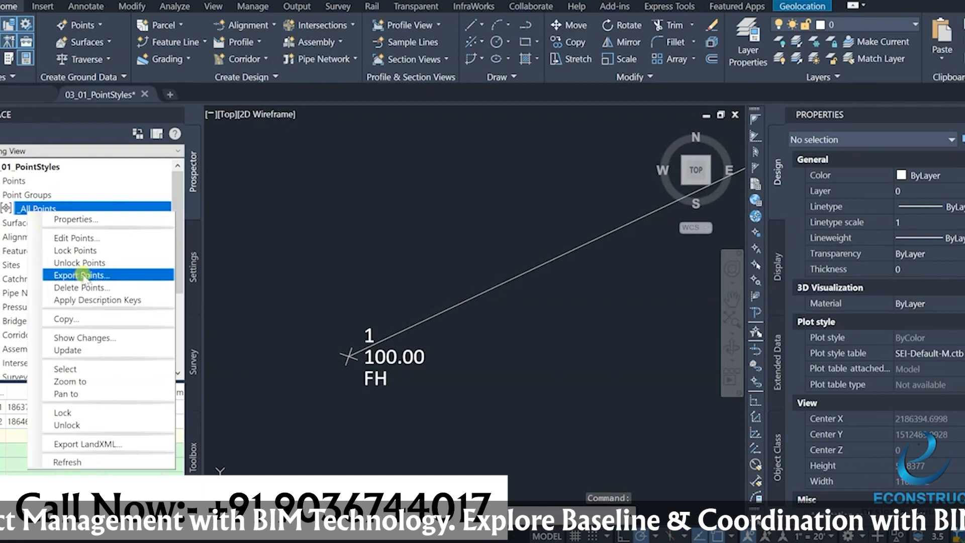
{"action": "left_click", "coordinate": [73, 220]}
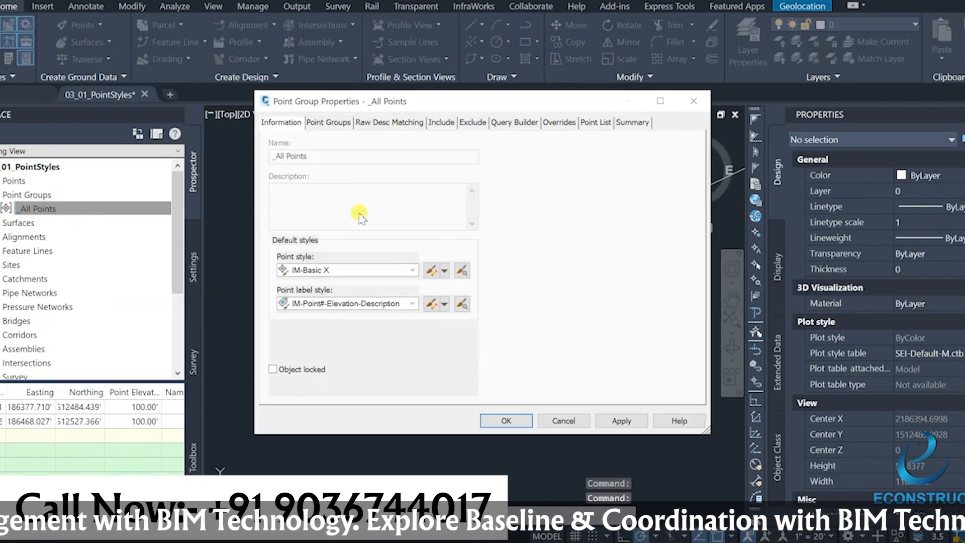
{"action": "left_click", "coordinate": [442, 122]}
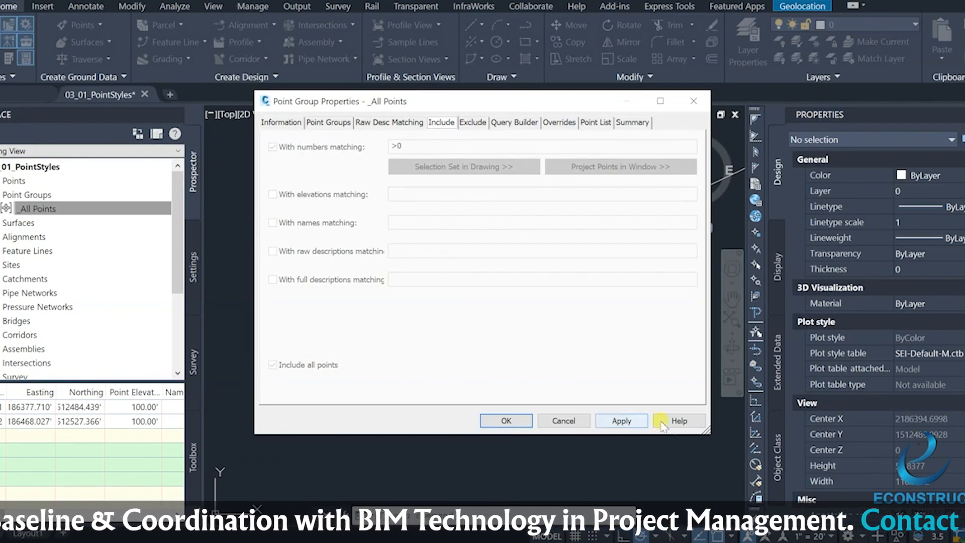
{"action": "left_click", "coordinate": [690, 103]}
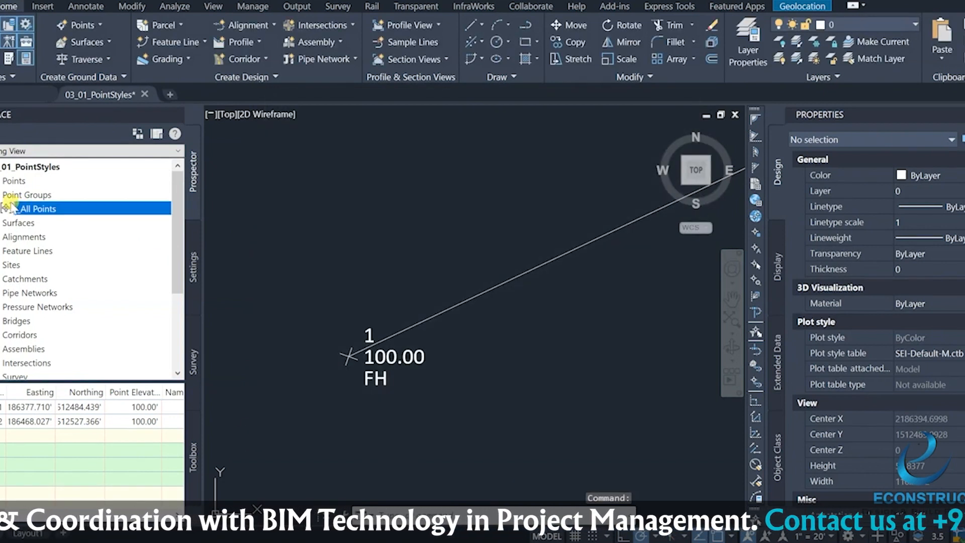
Step: Start another new point group and enter FIRE HYDRANT as its name
{"action": "right_click", "coordinate": [17, 196]}
{"action": "left_click", "coordinate": [45, 222]}
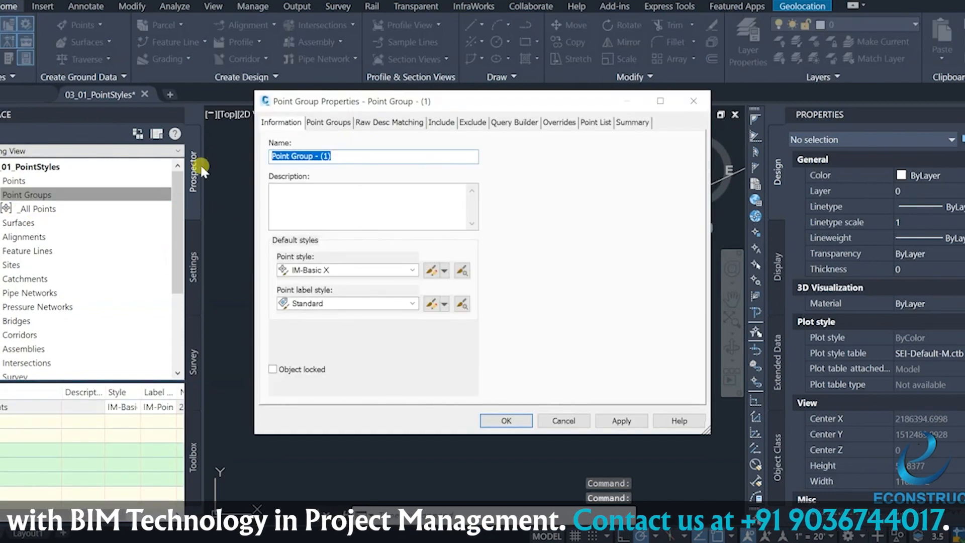
{"action": "type", "text": "FIRE HYDRANT"}
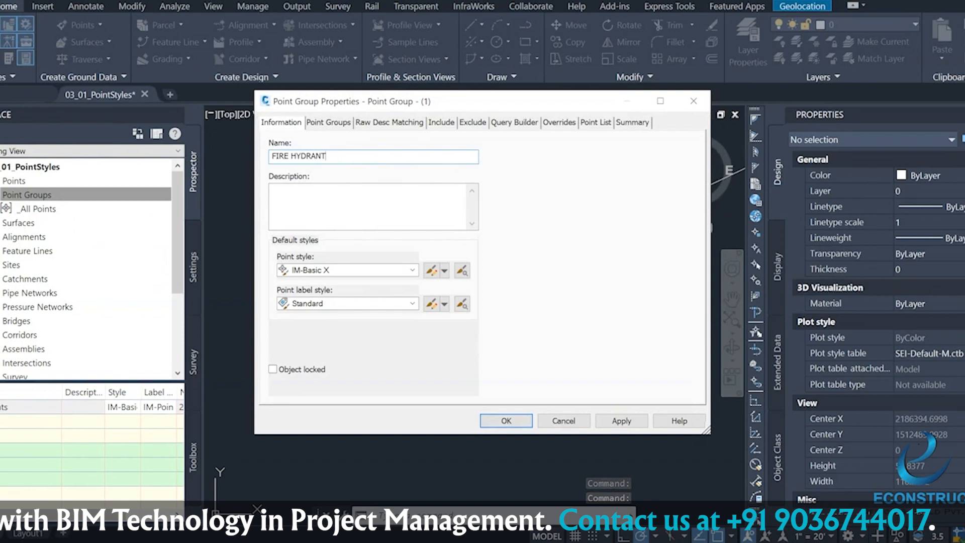
Step: Set the new group's default point style to IM-V-UTIL-WATR-HYDR and replace its Standard point label style with an IM style
{"action": "left_click", "coordinate": [412, 270]}
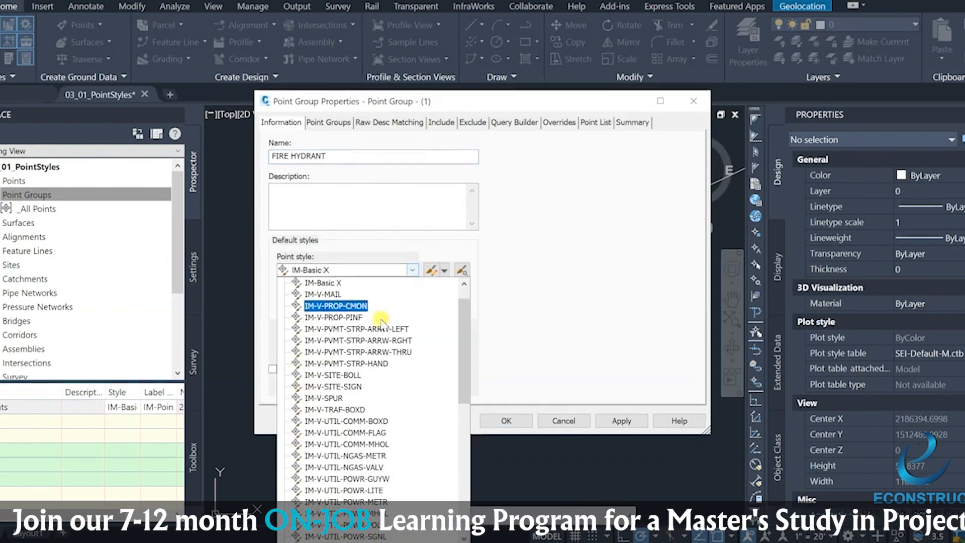
{"action": "scroll", "coordinate": [382, 321], "scroll_direction": "down", "scroll_amount": 7}
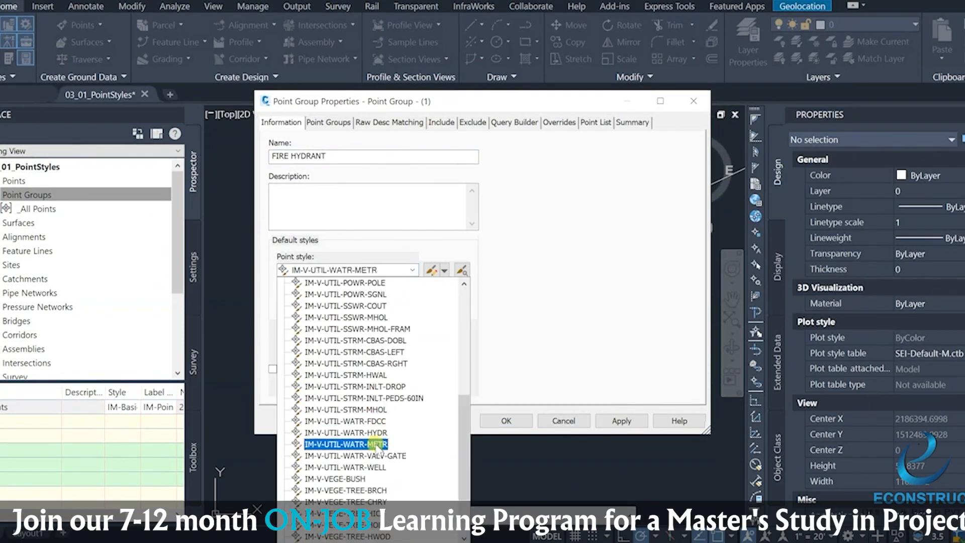
{"action": "left_click", "coordinate": [375, 432]}
{"action": "left_click", "coordinate": [414, 270]}
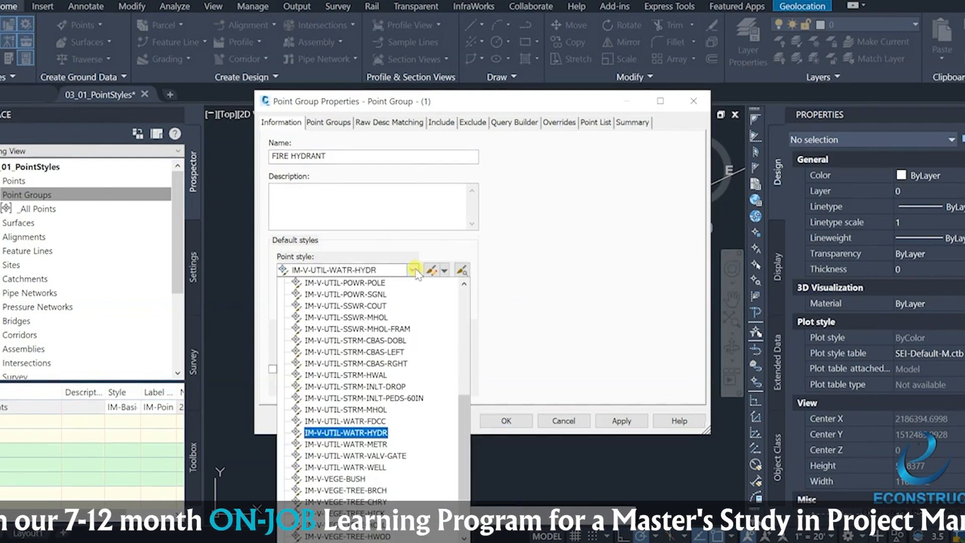
{"action": "left_click", "coordinate": [414, 271]}
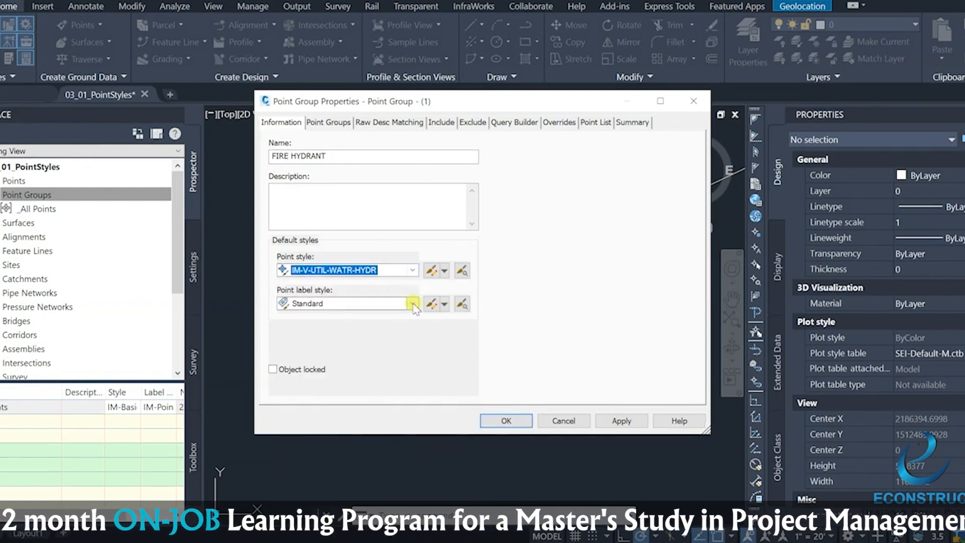
{"action": "left_click", "coordinate": [413, 303]}
{"action": "left_click", "coordinate": [347, 349]}
Step: Include points with raw descriptions matching FH*, leave the option to include all points off, and create the FIRE HYDRANT group
{"action": "left_click", "coordinate": [441, 122]}
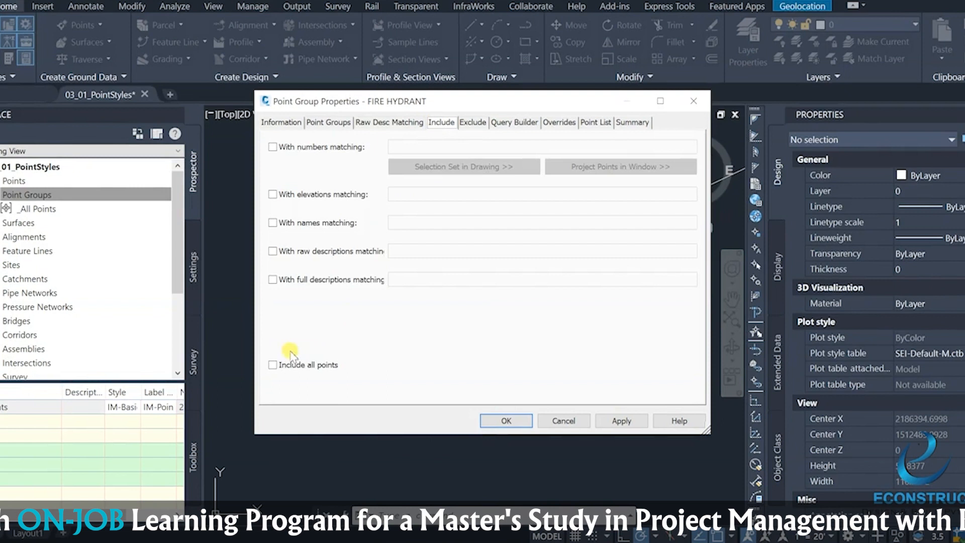
{"action": "left_click", "coordinate": [273, 365]}
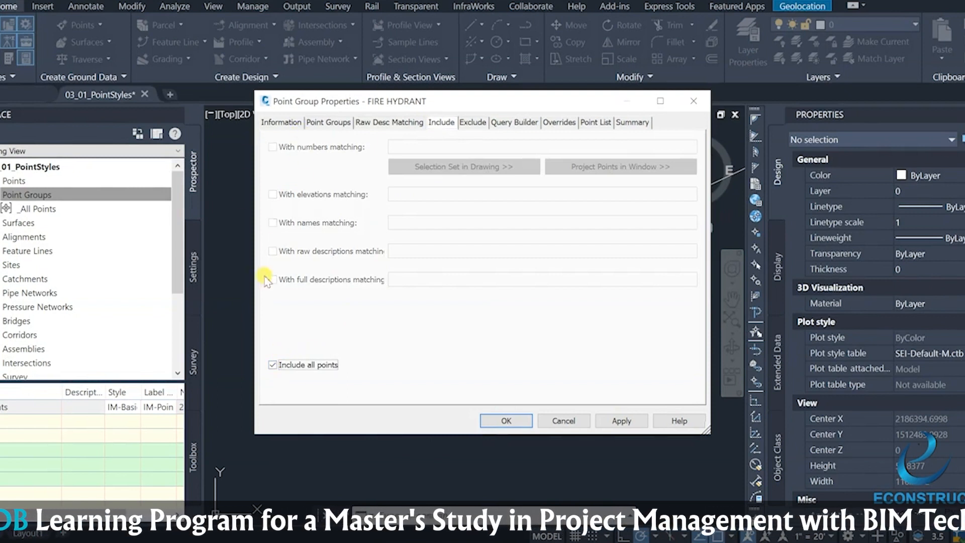
{"action": "left_click", "coordinate": [272, 365]}
{"action": "left_click", "coordinate": [272, 251]}
{"action": "left_click", "coordinate": [422, 248]}
{"action": "type", "text": "FH"}
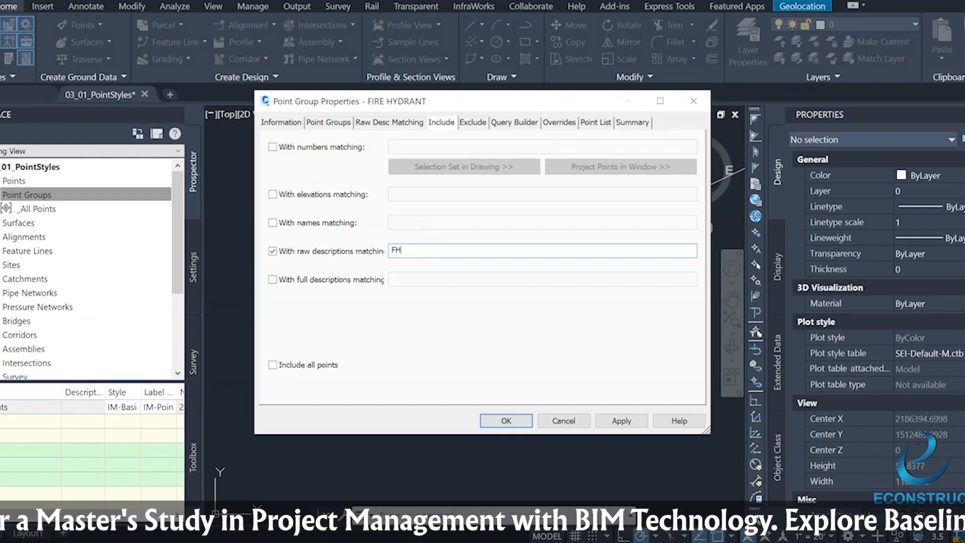
{"action": "type", "text": "*"}
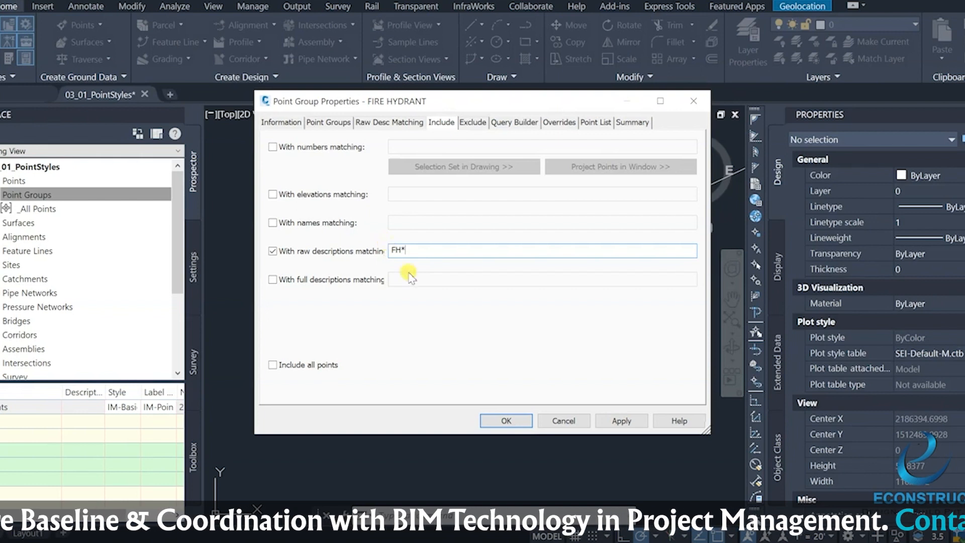
{"action": "left_click", "coordinate": [619, 421]}
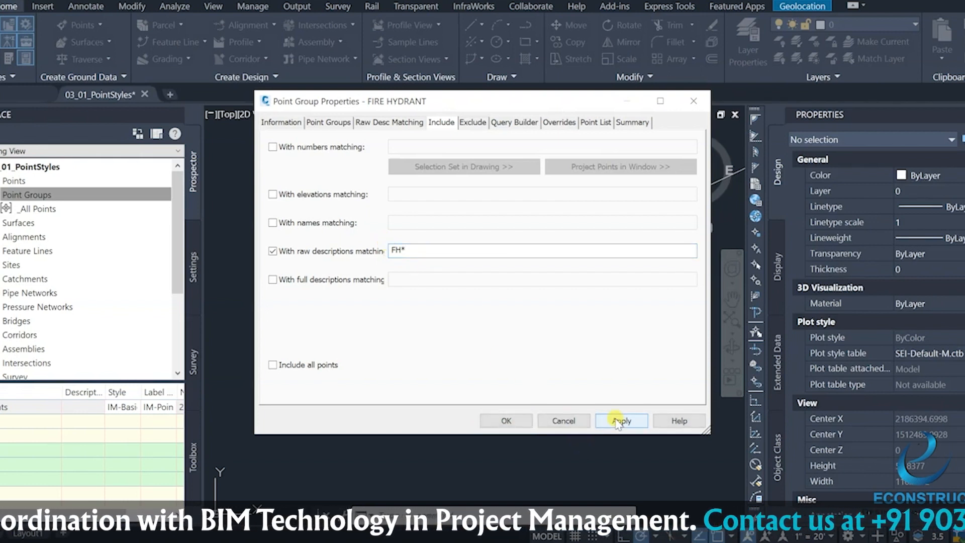
{"action": "left_click", "coordinate": [507, 421]}
Step: Examine the hydrant marker and label now shown for the COGO points along the line
{"action": "scroll", "coordinate": [397, 371], "scroll_direction": "up", "scroll_amount": 4}
{"action": "scroll", "coordinate": [406, 325], "scroll_direction": "down", "scroll_amount": 4}
{"action": "middle_click_drag", "start_coordinate": [524, 301], "coordinate": [251, 386]}
{"action": "middle_click_drag", "start_coordinate": [469, 334], "coordinate": [229, 447]}
{"action": "scroll", "coordinate": [455, 243], "scroll_direction": "up", "scroll_amount": 6}
{"action": "scroll", "coordinate": [469, 272], "scroll_direction": "down", "scroll_amount": 6}
{"action": "middle_click_drag", "start_coordinate": [372, 306], "coordinate": [500, 238]}
{"action": "middle_click_drag", "start_coordinate": [307, 361], "coordinate": [528, 234]}
{"action": "scroll", "coordinate": [291, 297], "scroll_direction": "up", "scroll_amount": 8}
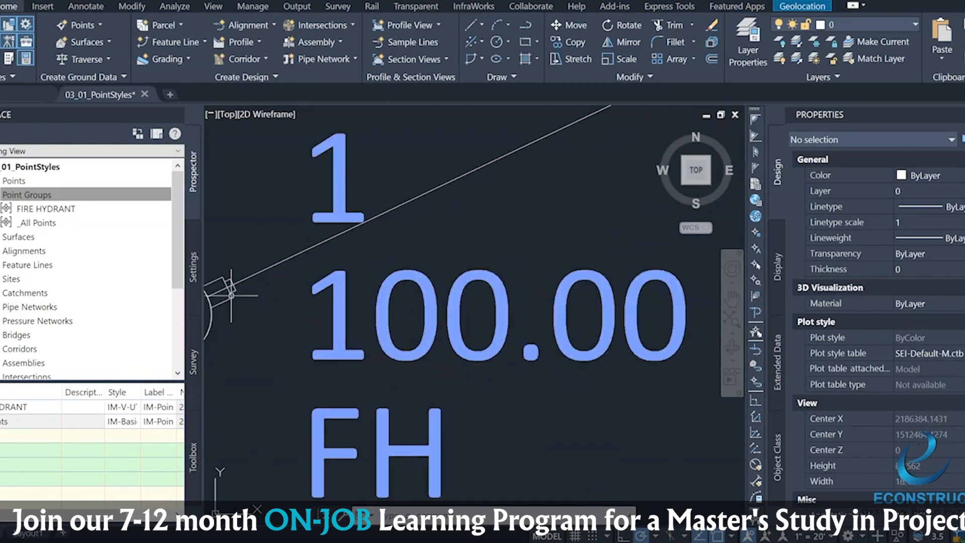
{"action": "scroll", "coordinate": [342, 326], "scroll_direction": "down", "scroll_amount": 4}
{"action": "scroll", "coordinate": [425, 316], "scroll_direction": "up", "scroll_amount": 2}
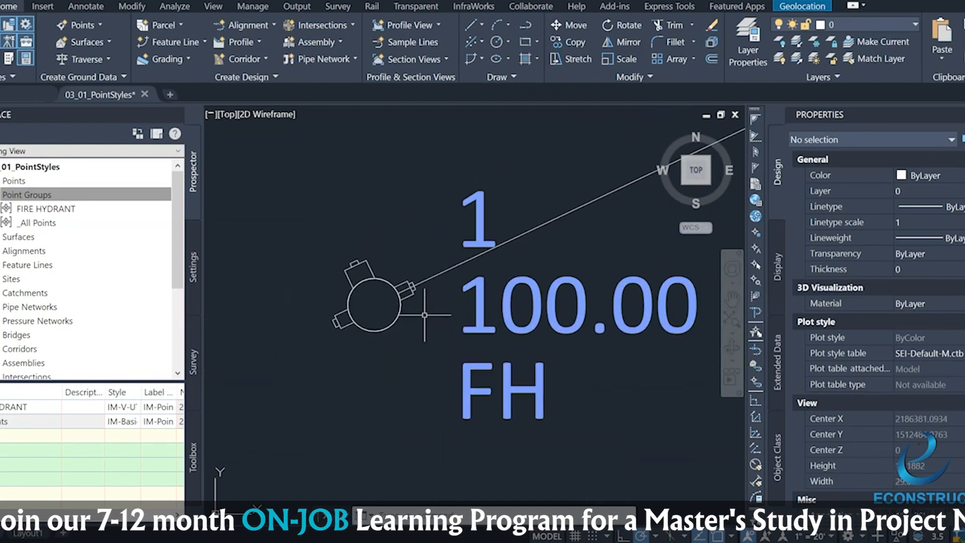
Step: Review the points listed in the FIRE HYDRANT group and point 1's style, label style and primary point group properties
{"action": "left_click", "coordinate": [23, 211]}
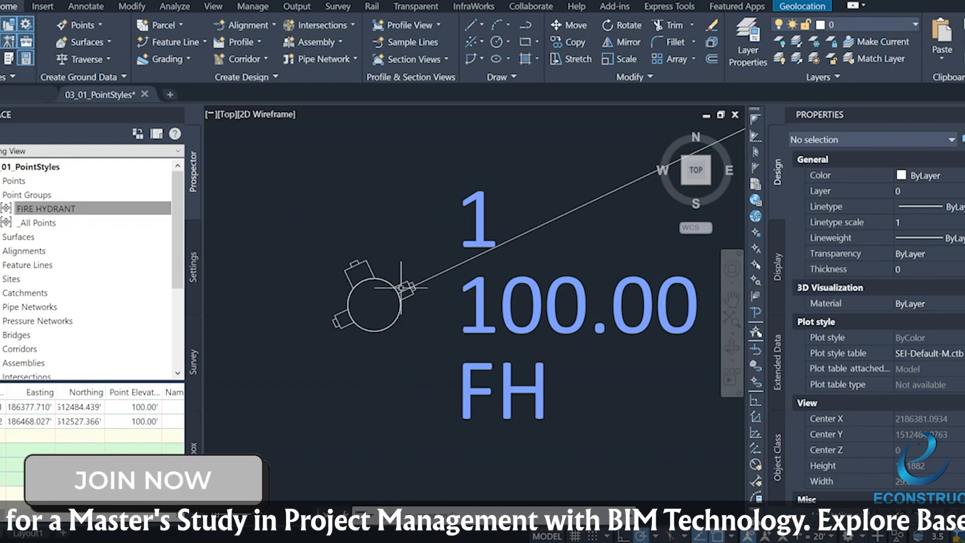
{"action": "scroll", "coordinate": [400, 288], "scroll_direction": "down", "scroll_amount": 3}
{"action": "middle_click_drag", "start_coordinate": [401, 287], "coordinate": [231, 370]}
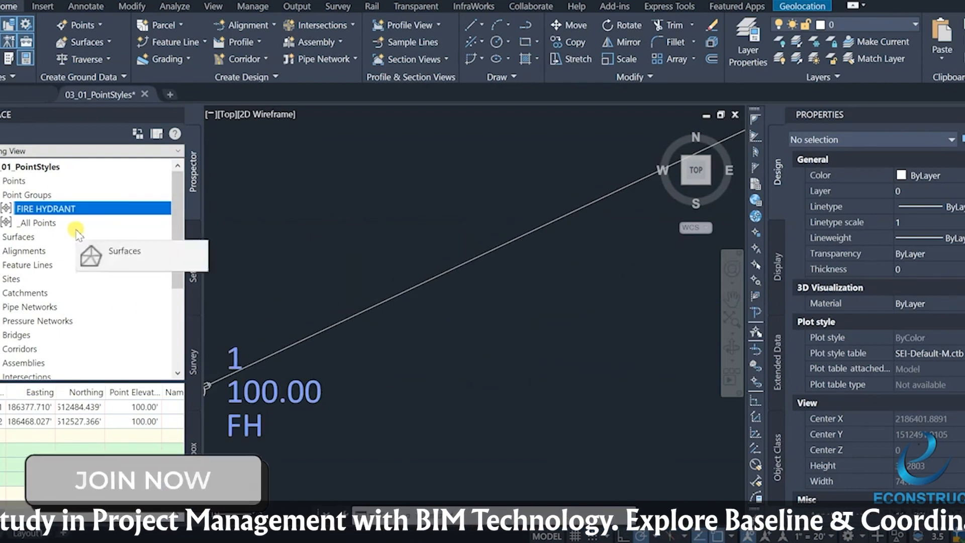
{"action": "middle_click_drag", "start_coordinate": [326, 316], "coordinate": [412, 279]}
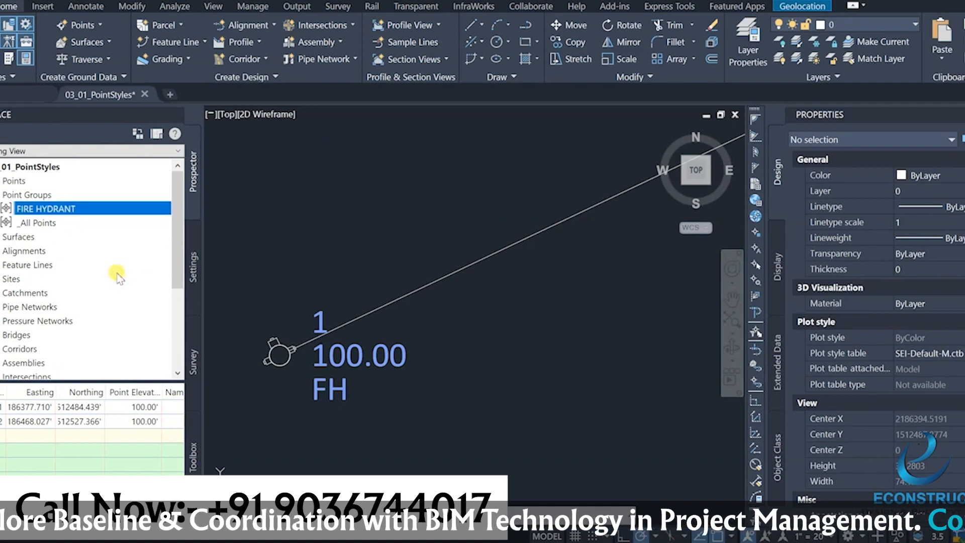
{"action": "mouse_move", "coordinate": [35, 226]}
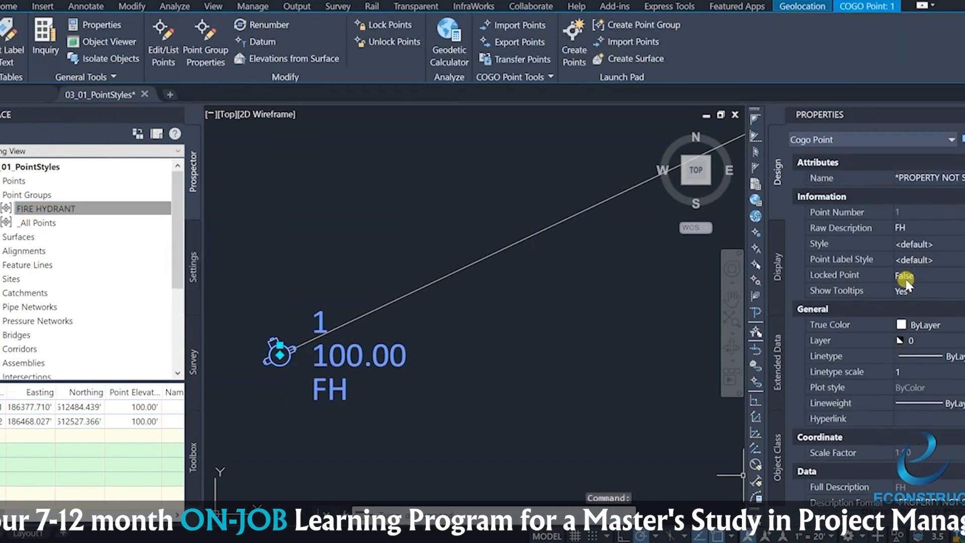
{"action": "scroll", "coordinate": [900, 283], "scroll_direction": "down", "scroll_amount": 2}
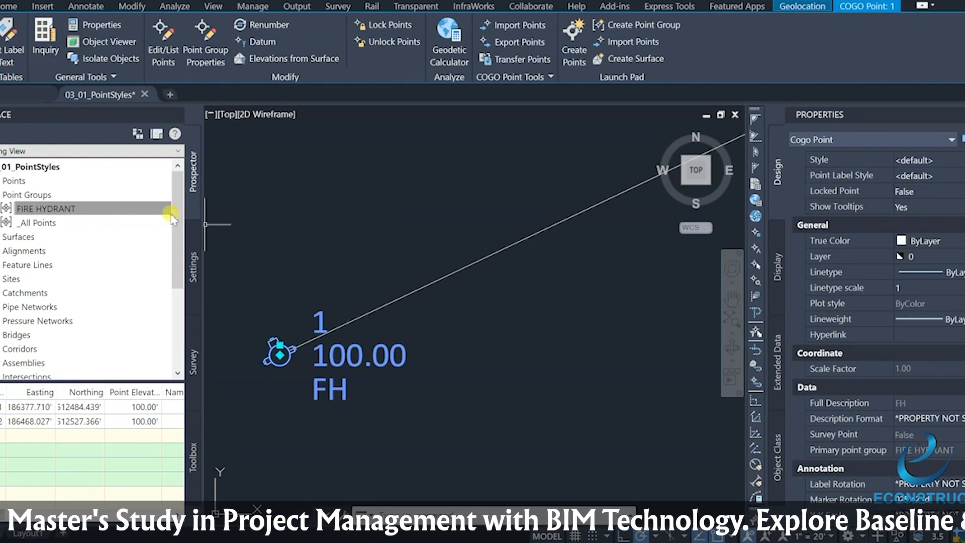
{"action": "left_click", "coordinate": [7, 206]}
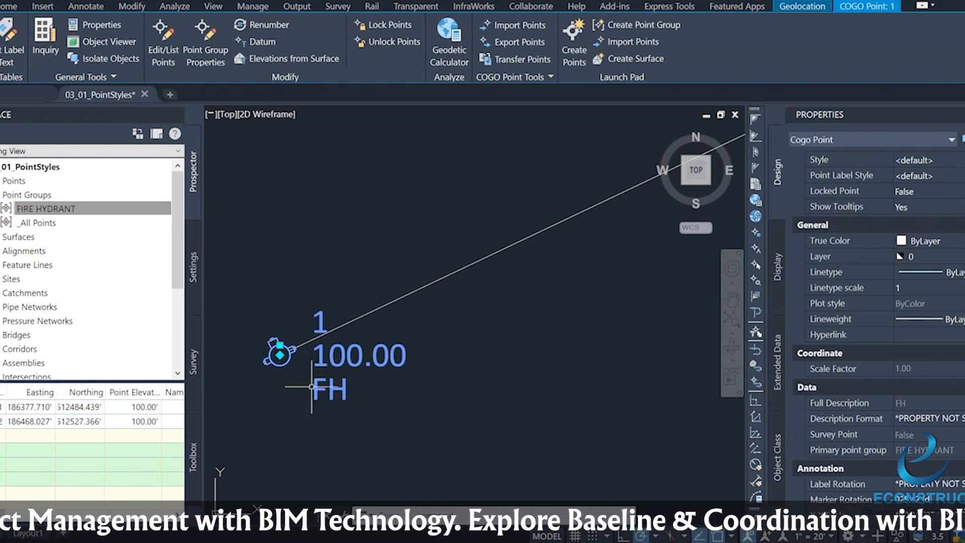
{"action": "mouse_move", "coordinate": [347, 382]}
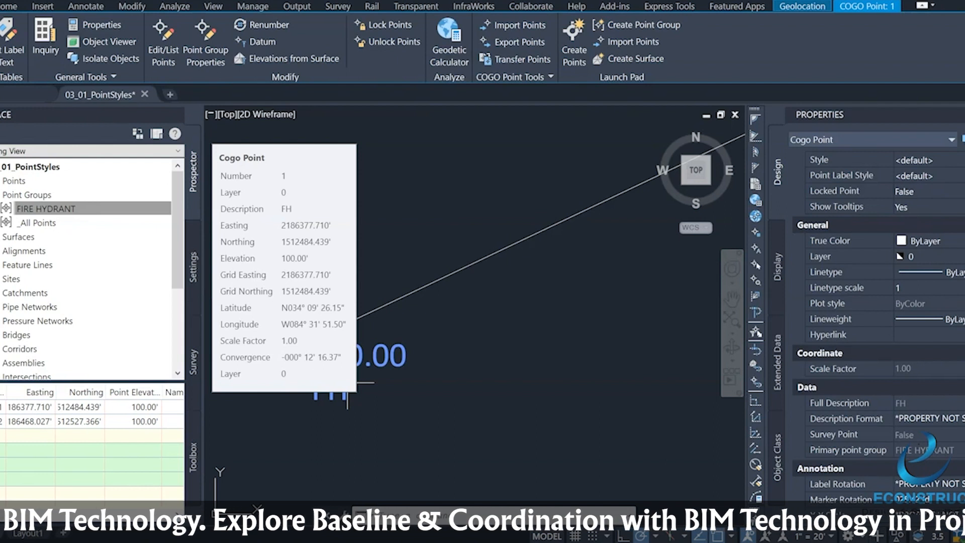
Step: Open the FIRE HYDRANT group's points in the Point Editor and bring the whole Panorama palette into view
{"action": "right_click", "coordinate": [13, 195]}
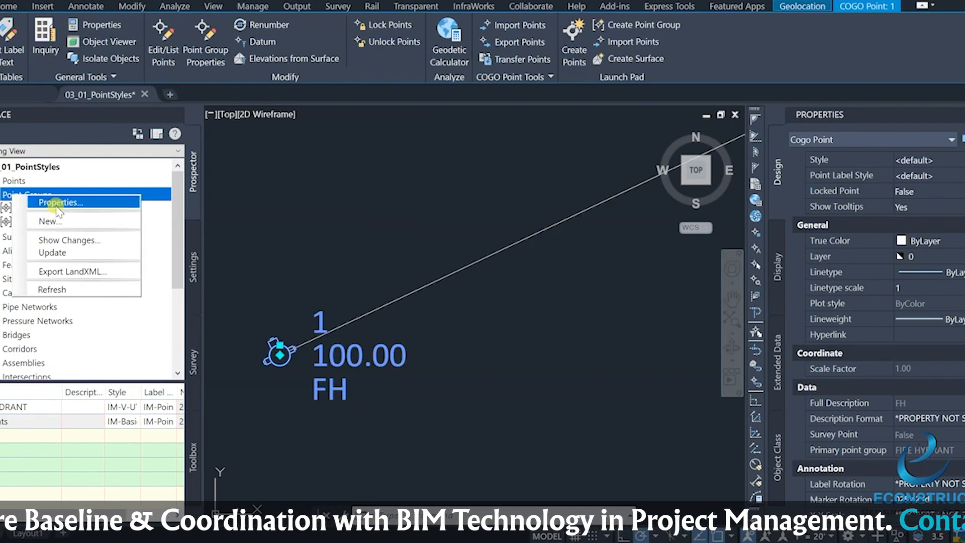
{"action": "left_click", "coordinate": [35, 208]}
{"action": "right_click", "coordinate": [41, 208]}
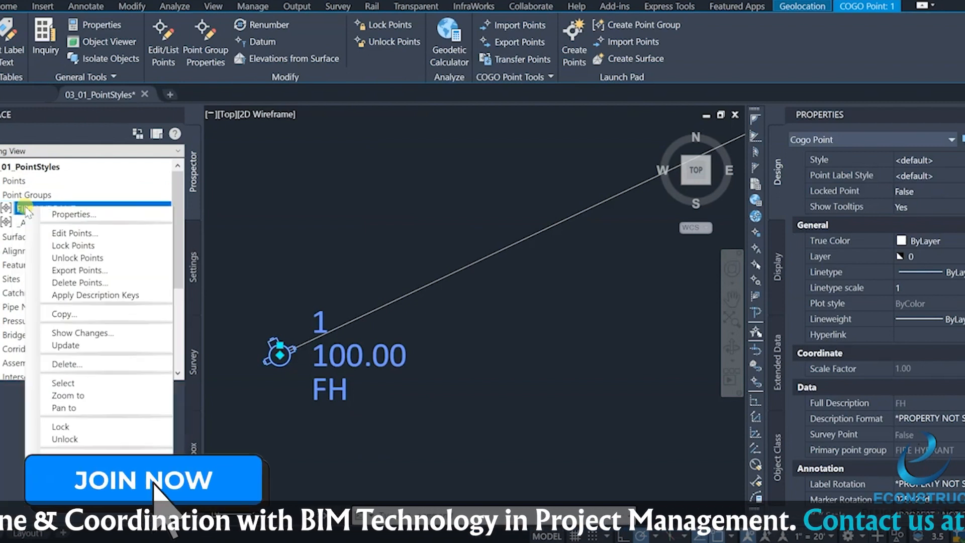
{"action": "left_click", "coordinate": [46, 233]}
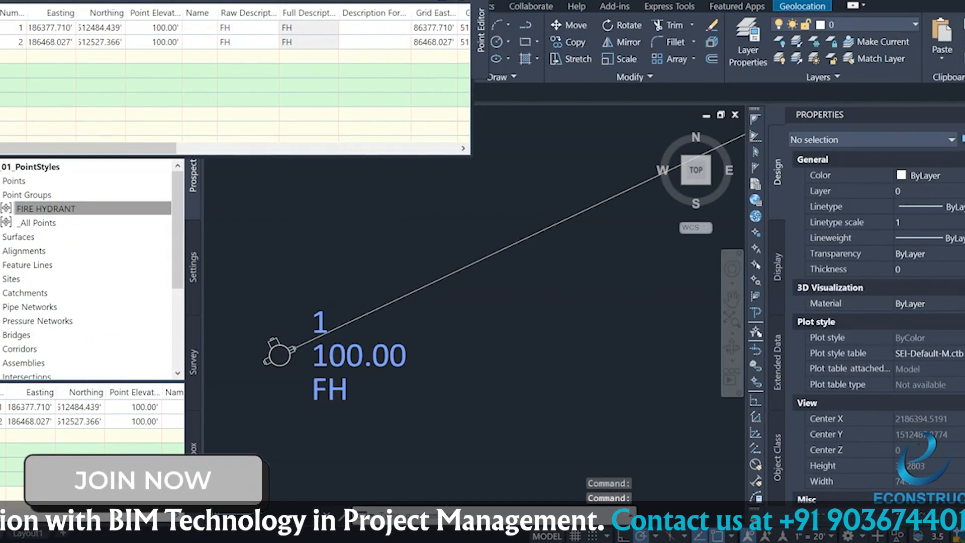
{"action": "mouse_move", "coordinate": [2, 105]}
{"action": "left_mouse_down"}
{"action": "mouse_move", "coordinate": [81, 158]}
{"action": "mouse_move", "coordinate": [222, 216]}
{"action": "mouse_move", "coordinate": [221, 228]}
{"action": "mouse_move", "coordinate": [219, 199]}
{"action": "mouse_move", "coordinate": [228, 229]}
{"action": "left_mouse_up"}
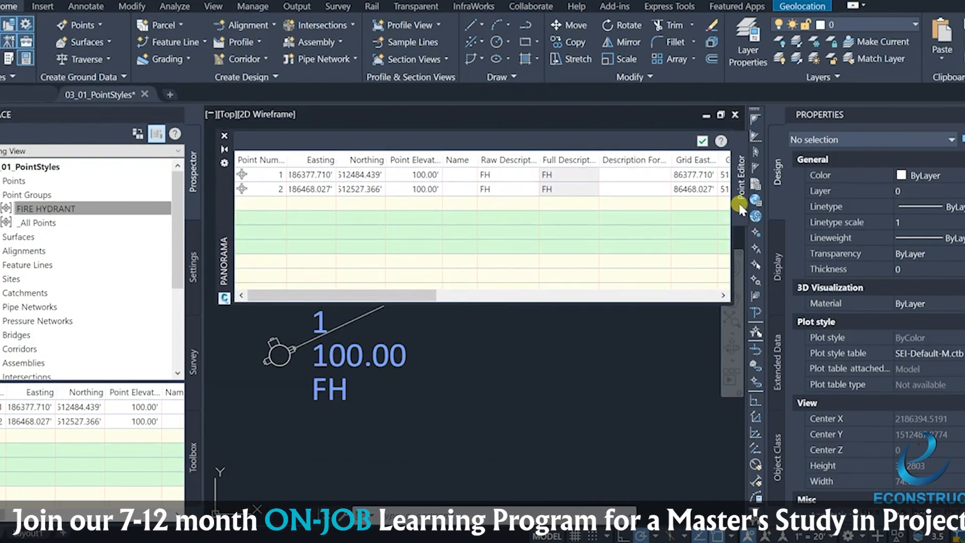
{"action": "right_click", "coordinate": [692, 278]}
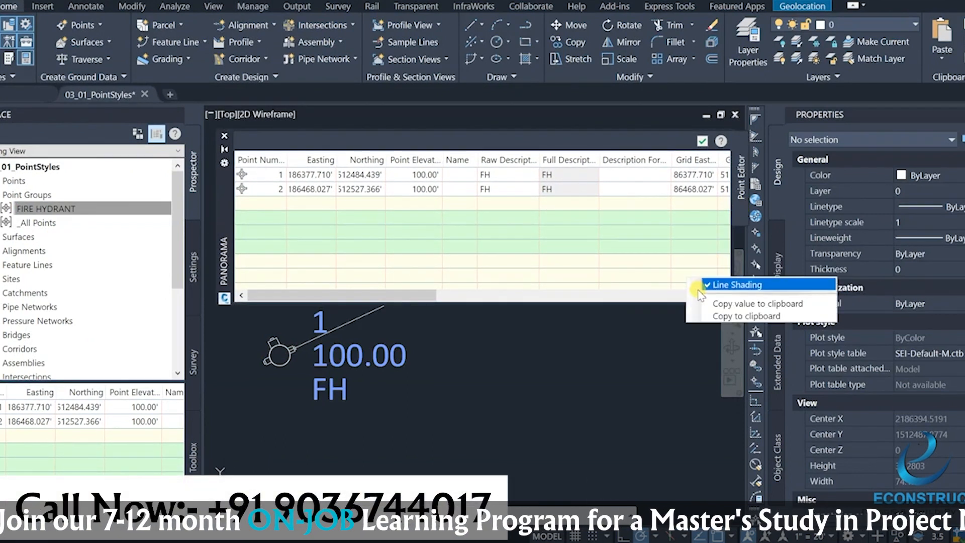
{"action": "left_click", "coordinate": [739, 215]}
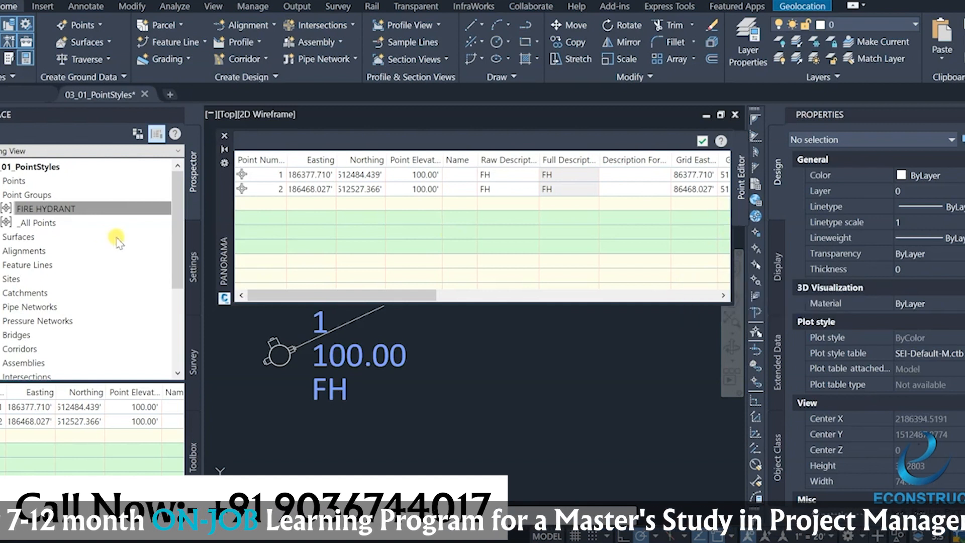
Step: Disable docking for the Panorama palette, review the points' marker and label rotation columns, and close the palette
{"action": "right_click", "coordinate": [221, 234]}
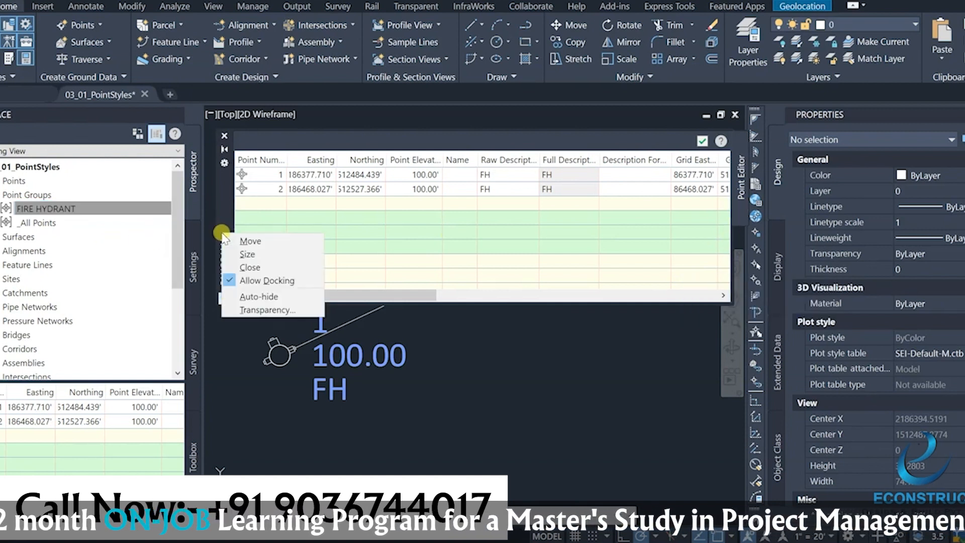
{"action": "left_click", "coordinate": [257, 281]}
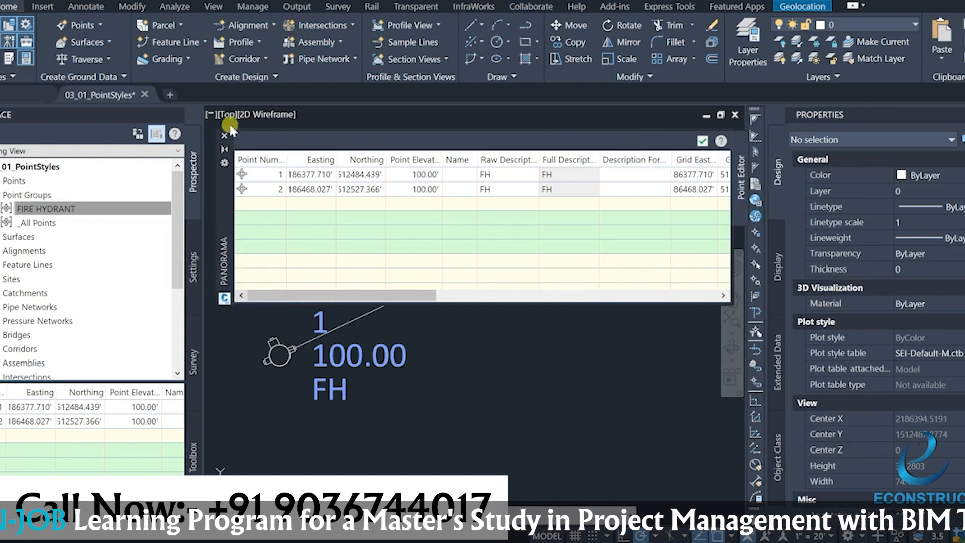
{"action": "mouse_move", "coordinate": [226, 209]}
{"action": "left_mouse_down"}
{"action": "mouse_move", "coordinate": [318, 61]}
{"action": "mouse_move", "coordinate": [218, 51]}
{"action": "mouse_move", "coordinate": [231, 63]}
{"action": "left_mouse_up"}
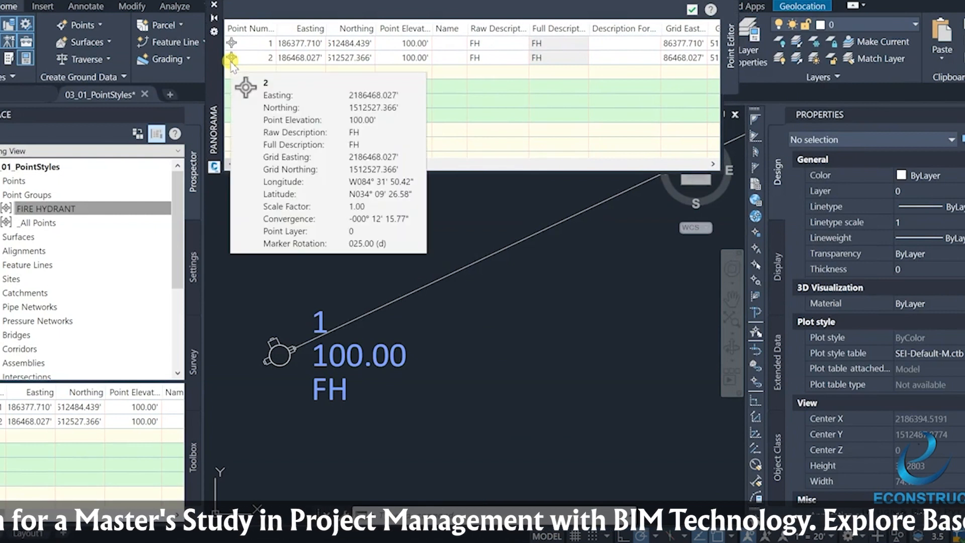
{"action": "left_click_drag", "start_coordinate": [310, 164], "coordinate": [622, 148]}
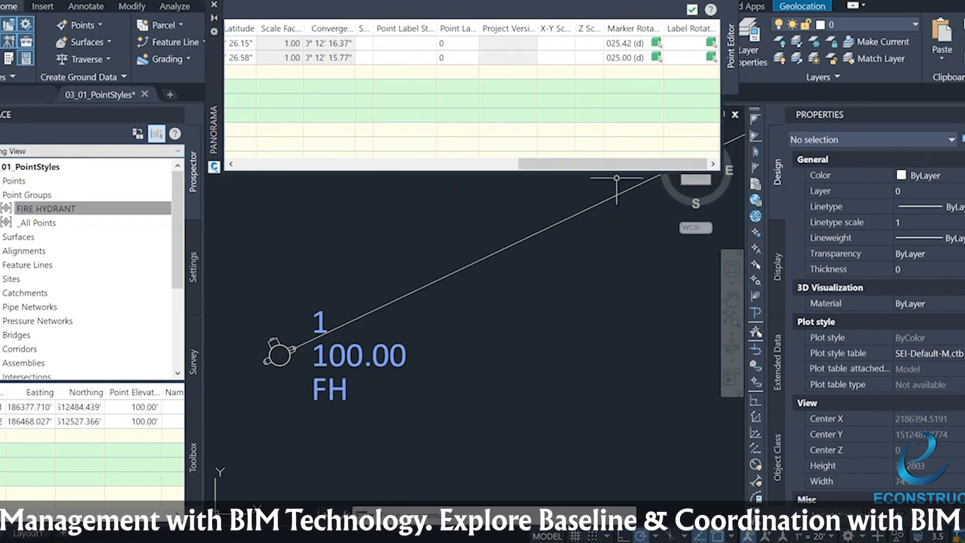
{"action": "left_click", "coordinate": [214, 4]}
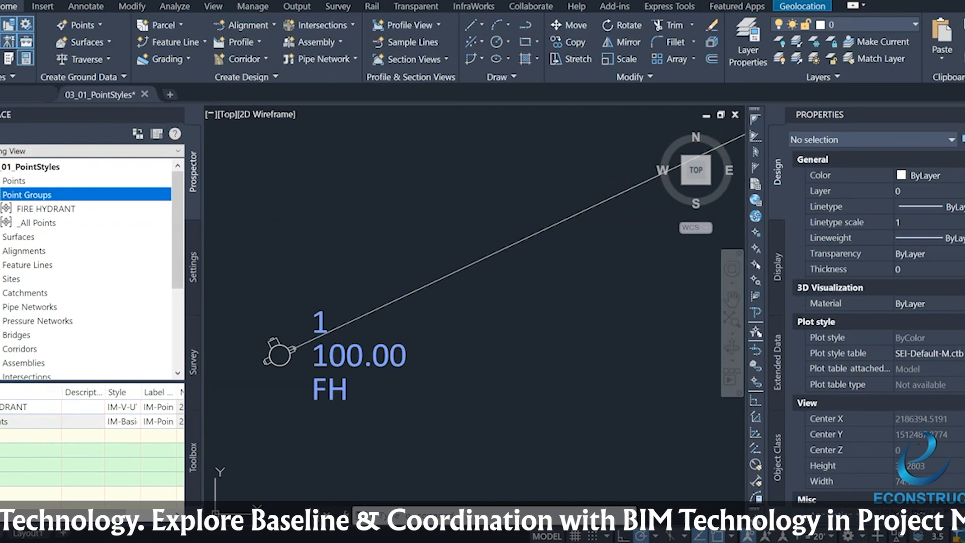
Step: Move _All Points above FIRE HYDRANT in the point group display order, apply it, and inspect point 1's marker and label
{"action": "right_click", "coordinate": [20, 195]}
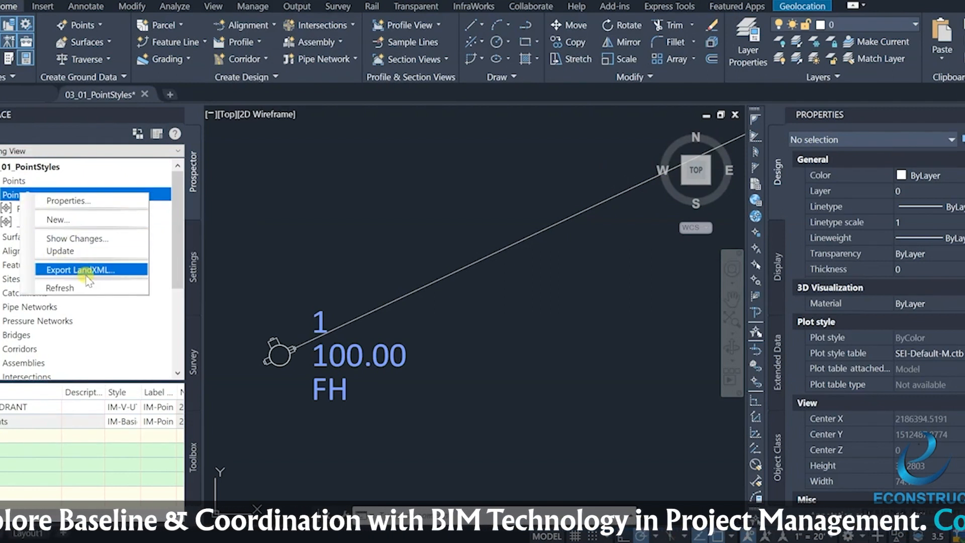
{"action": "left_click", "coordinate": [81, 201]}
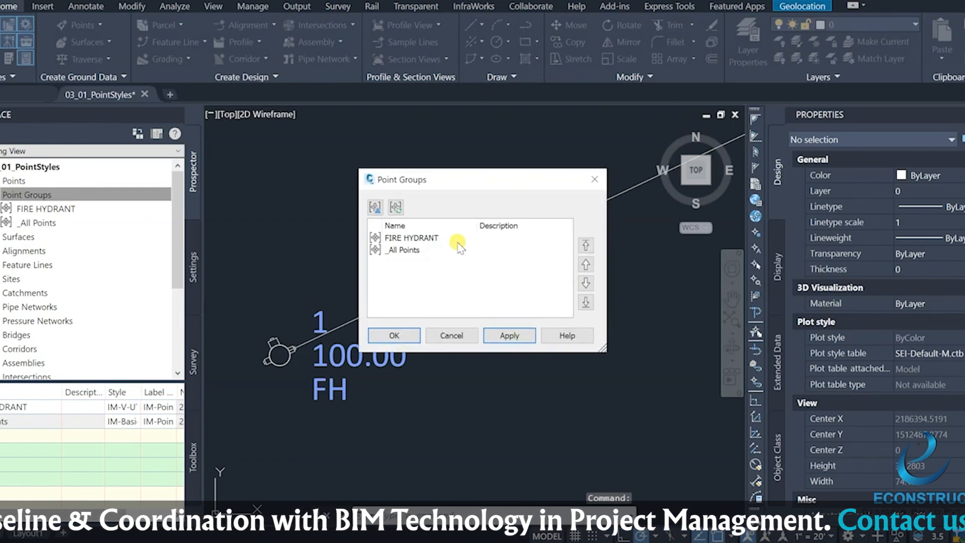
{"action": "left_click", "coordinate": [457, 242]}
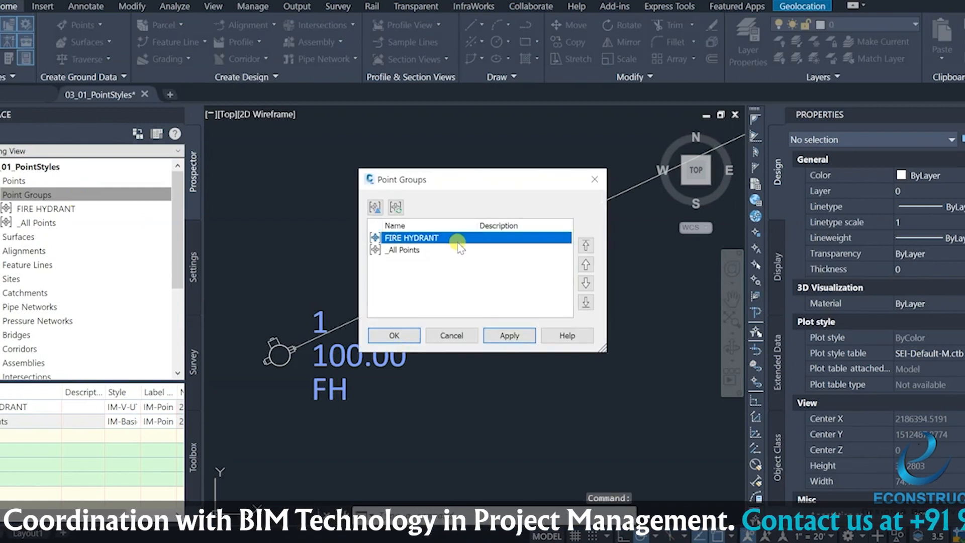
{"action": "left_click", "coordinate": [586, 247]}
{"action": "left_click", "coordinate": [458, 250]}
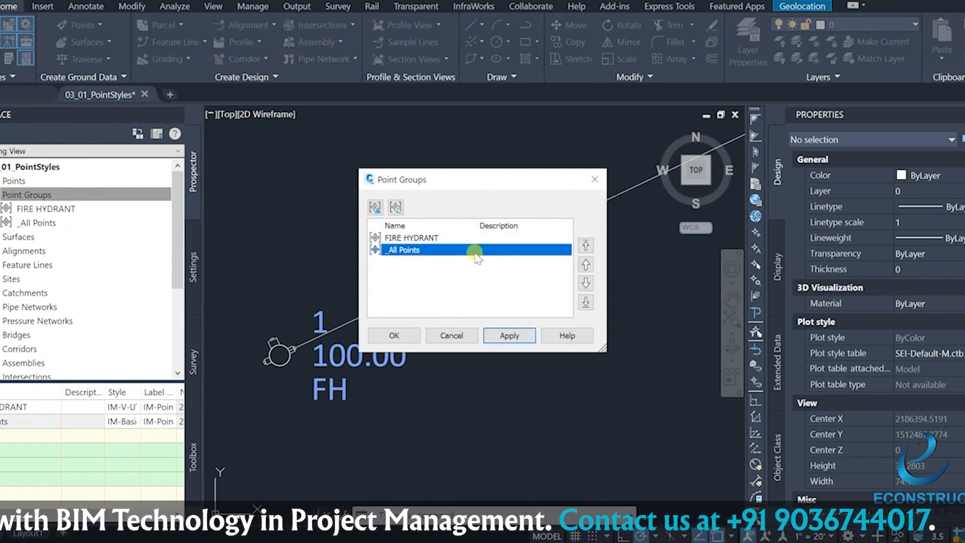
{"action": "left_click", "coordinate": [585, 246]}
{"action": "left_click", "coordinate": [506, 336]}
{"action": "left_click", "coordinate": [409, 340]}
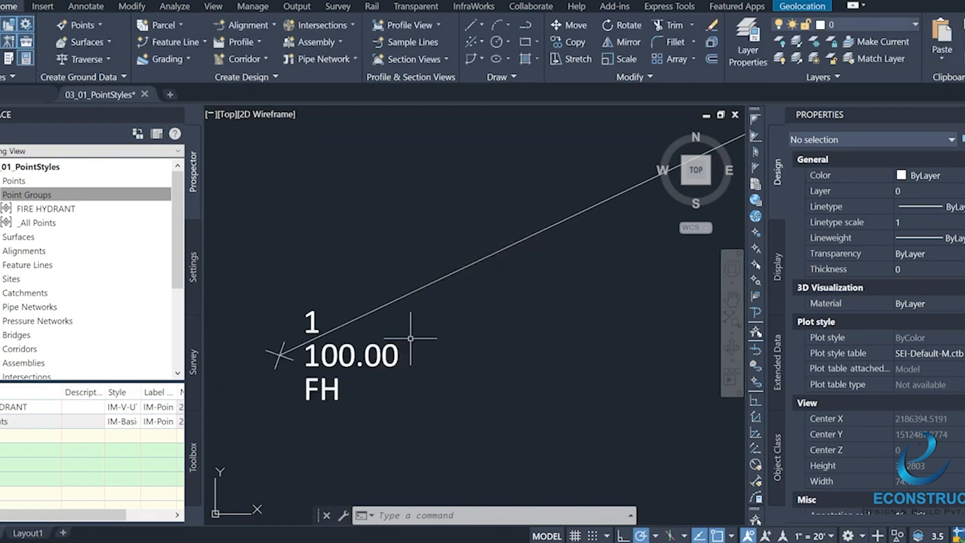
{"action": "scroll", "coordinate": [301, 347], "scroll_direction": "down", "scroll_amount": 3}
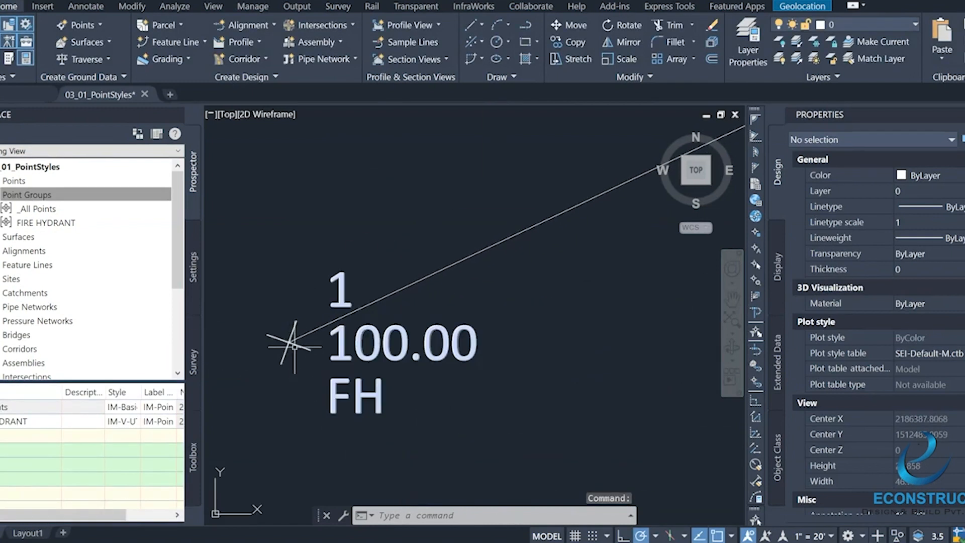
Step: Inspect point 2's marker, label and primary point group property, and compare them with point 1's marker and label
{"action": "scroll", "coordinate": [298, 334], "scroll_direction": "up", "scroll_amount": 2}
{"action": "mouse_move", "coordinate": [552, 280]}
{"action": "middle_mouse_down"}
{"action": "mouse_move", "coordinate": [399, 339]}
{"action": "mouse_move", "coordinate": [296, 410]}
{"action": "middle_mouse_up"}
{"action": "middle_click_drag", "start_coordinate": [657, 242], "coordinate": [427, 314]}
{"action": "scroll", "coordinate": [473, 226], "scroll_direction": "up", "scroll_amount": 4}
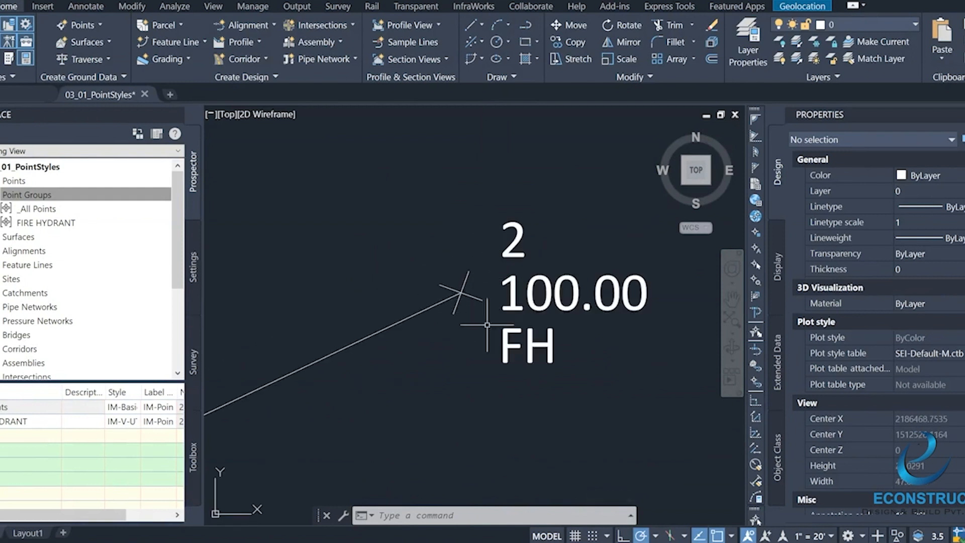
{"action": "left_click", "coordinate": [461, 292]}
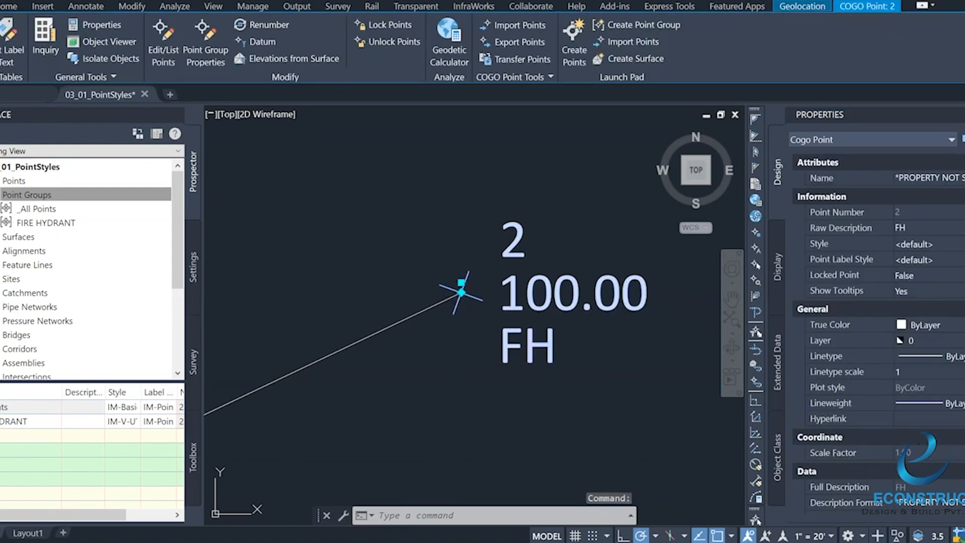
{"action": "scroll", "coordinate": [964, 312], "scroll_direction": "down", "scroll_amount": 2}
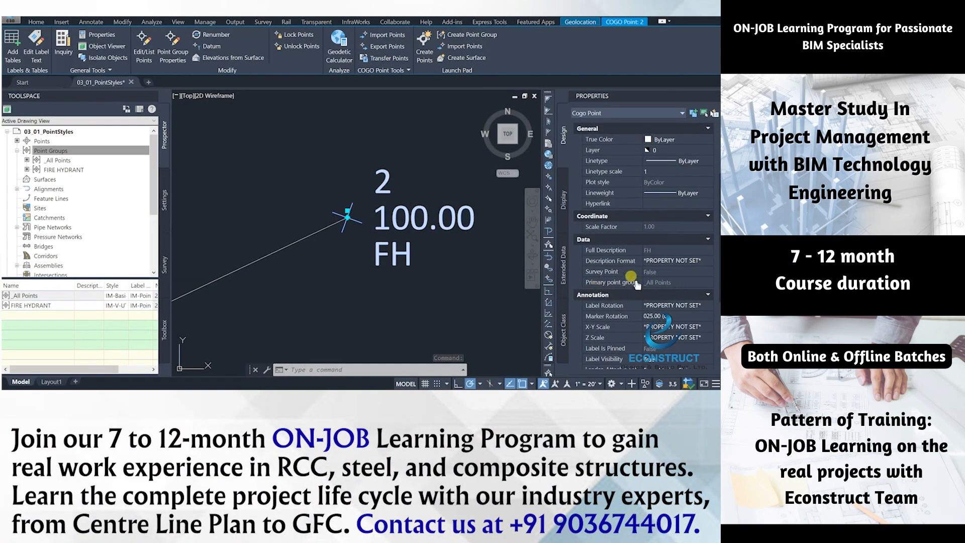
{"action": "scroll", "coordinate": [373, 261], "scroll_direction": "down", "scroll_amount": 7}
{"action": "middle_click_drag", "start_coordinate": [373, 261], "coordinate": [451, 213]}
{"action": "scroll", "coordinate": [285, 299], "scroll_direction": "up", "scroll_amount": 7}
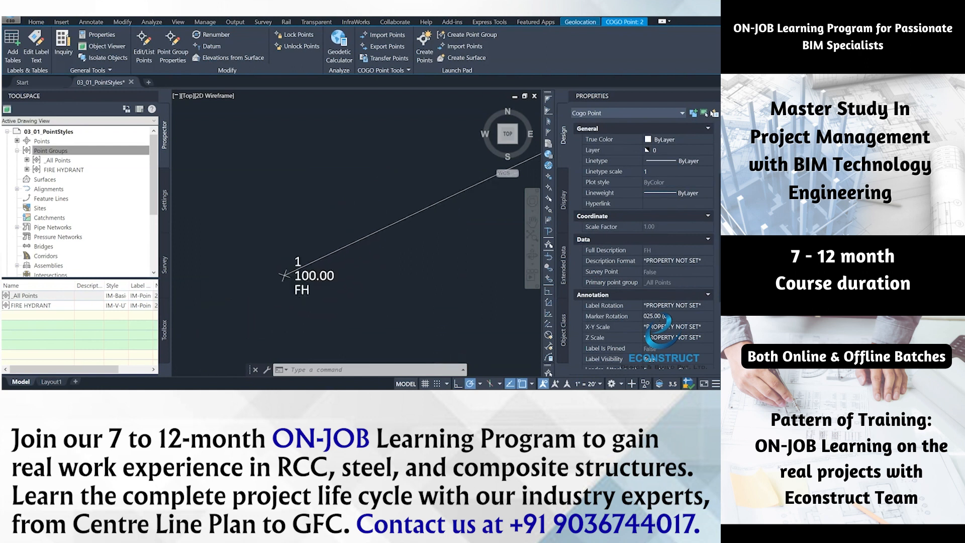
{"action": "middle_click_drag", "start_coordinate": [311, 279], "coordinate": [281, 293]}
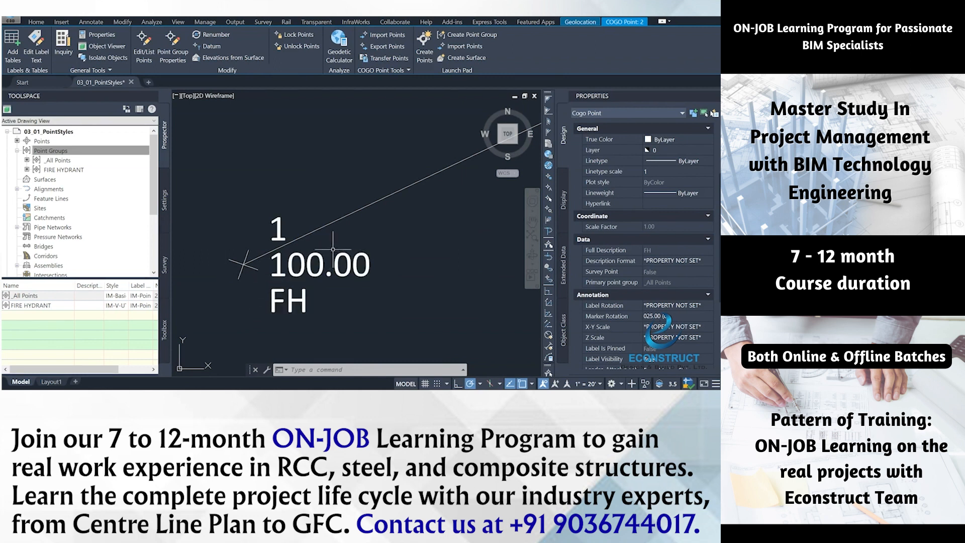
{"action": "scroll", "coordinate": [289, 261], "scroll_direction": "down", "scroll_amount": 2}
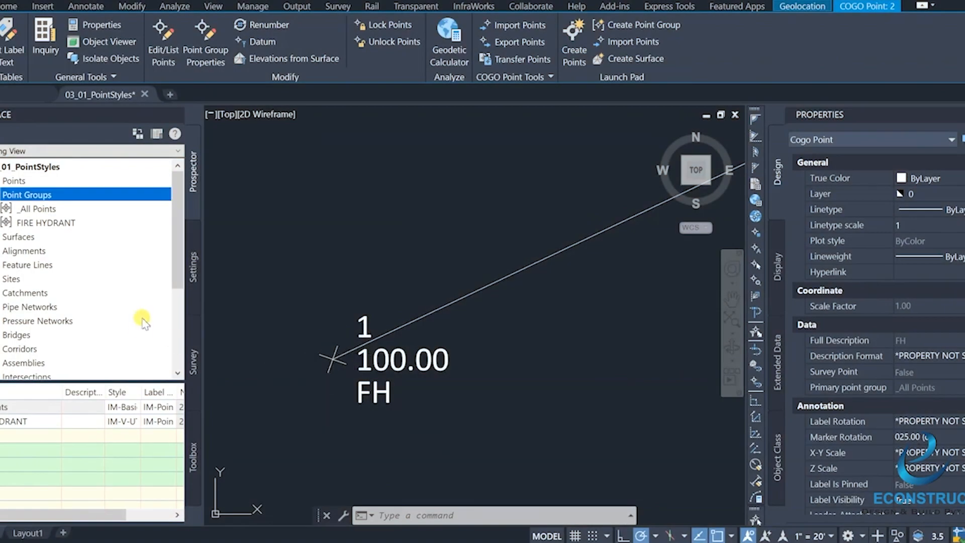
Step: Move FIRE HYDRANT above _All Points in the point group display order and apply the change
{"action": "right_click", "coordinate": [32, 194]}
{"action": "left_click", "coordinate": [62, 211]}
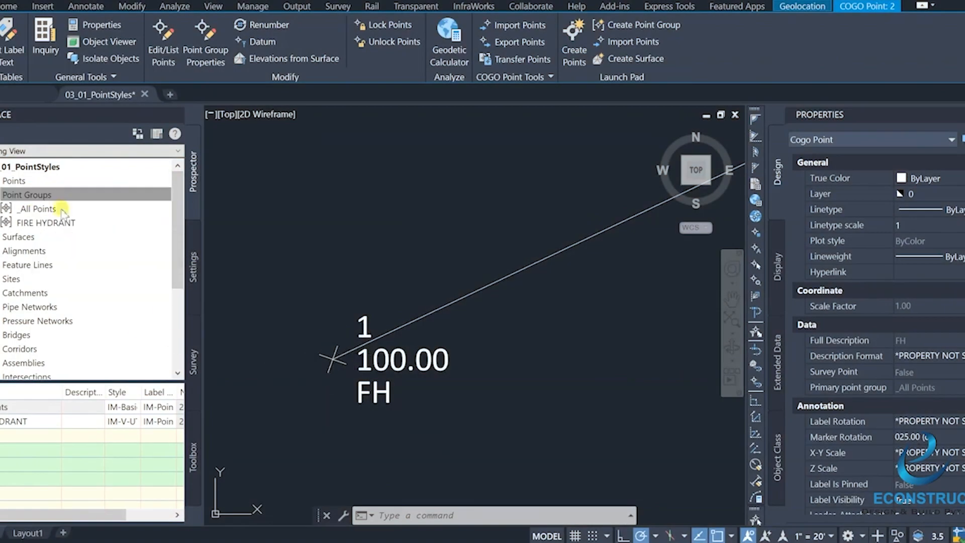
{"action": "left_click", "coordinate": [430, 250]}
{"action": "left_click", "coordinate": [585, 247]}
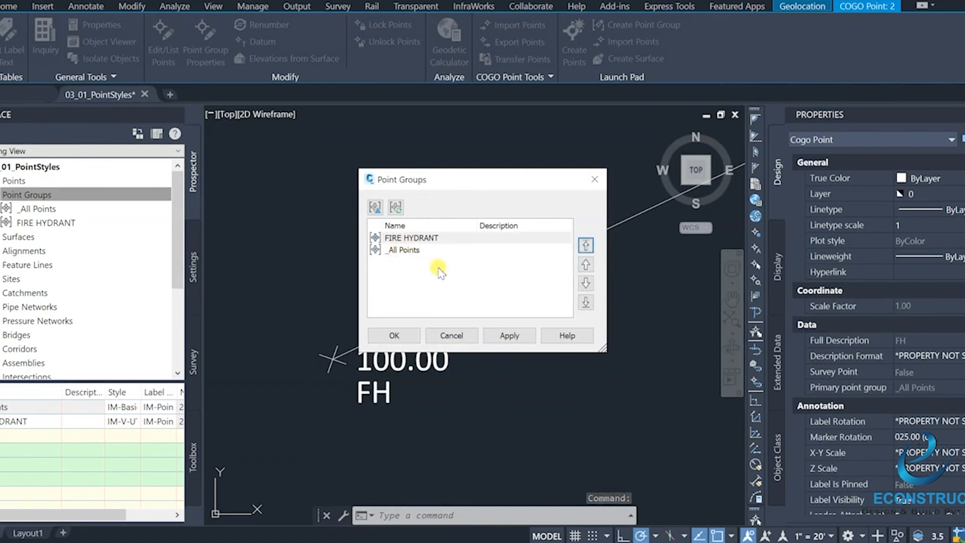
{"action": "left_click", "coordinate": [509, 336]}
{"action": "left_click", "coordinate": [394, 336]}
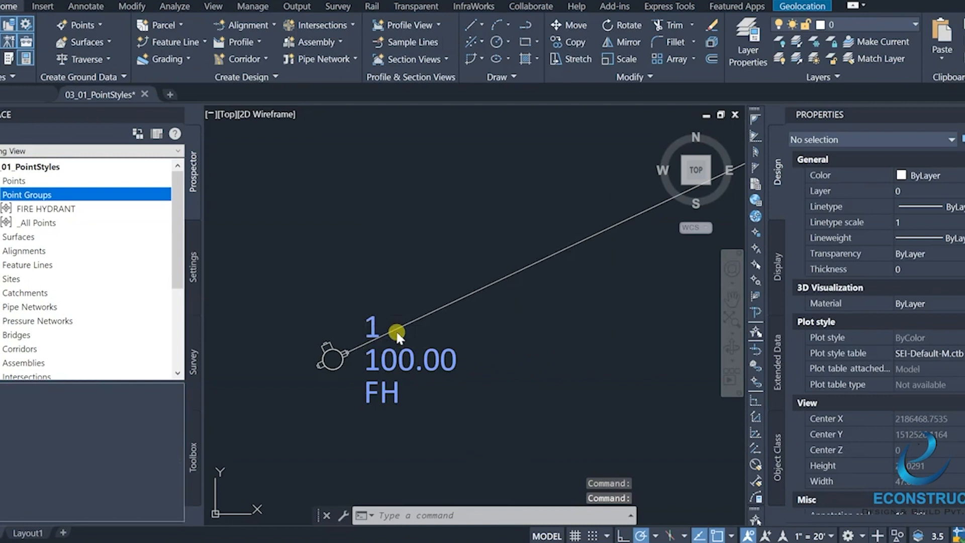
Step: Examine the marker symbol, rotation and label of point 2 at the far end of the line
{"action": "scroll", "coordinate": [462, 349], "scroll_direction": "down", "scroll_amount": 6}
{"action": "middle_click_drag", "start_coordinate": [538, 361], "coordinate": [392, 415]}
{"action": "scroll", "coordinate": [584, 293], "scroll_direction": "up", "scroll_amount": 10}
{"action": "scroll", "coordinate": [420, 292], "scroll_direction": "down", "scroll_amount": 2}
{"action": "middle_click_drag", "start_coordinate": [427, 294], "coordinate": [448, 304]}
{"action": "scroll", "coordinate": [403, 334], "scroll_direction": "down", "scroll_amount": 2}
{"action": "scroll", "coordinate": [408, 320], "scroll_direction": "up", "scroll_amount": 6}
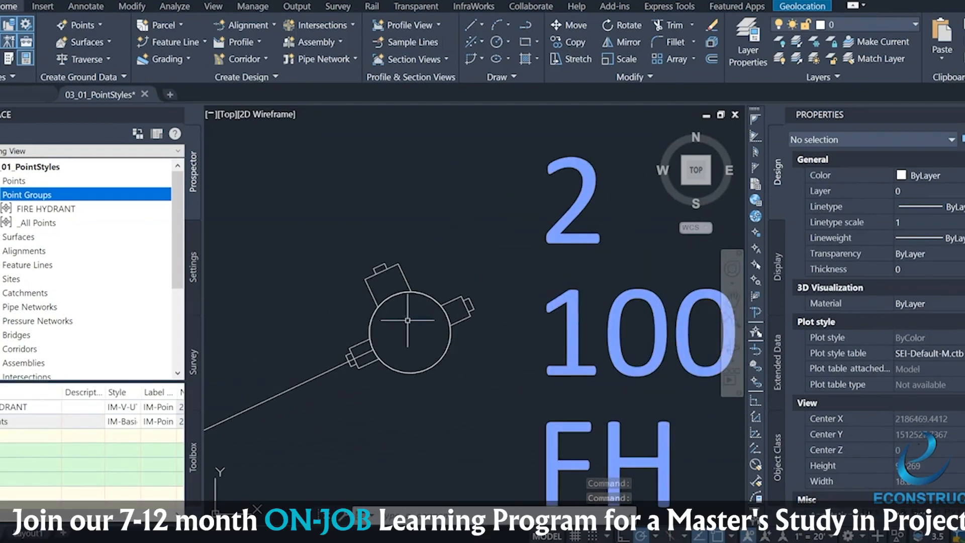
{"action": "scroll", "coordinate": [407, 320], "scroll_direction": "down", "scroll_amount": 4}
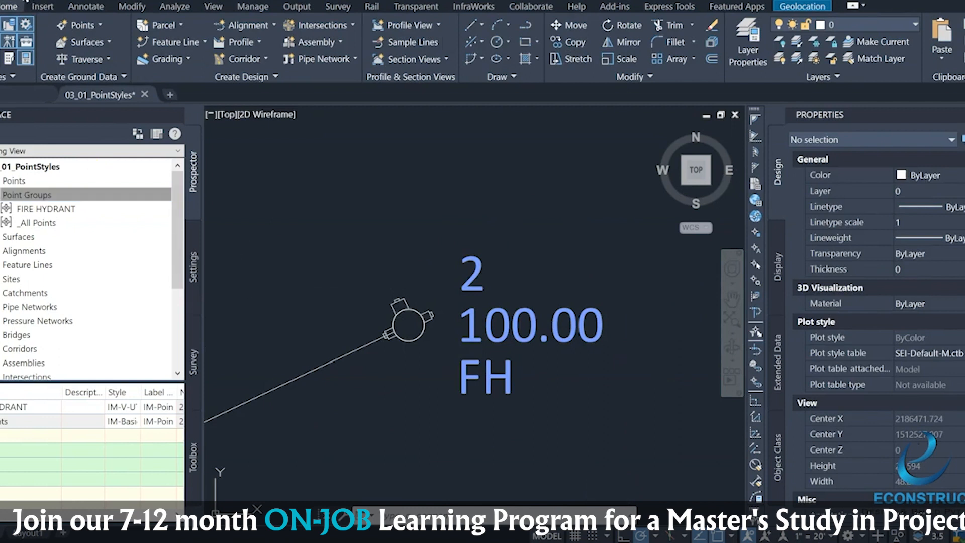
Step: Open the drawing 03_03_PointDescKeys.dwg from the Ch03 folder and bring its four points into view
{"action": "left_click", "coordinate": [15, 0]}
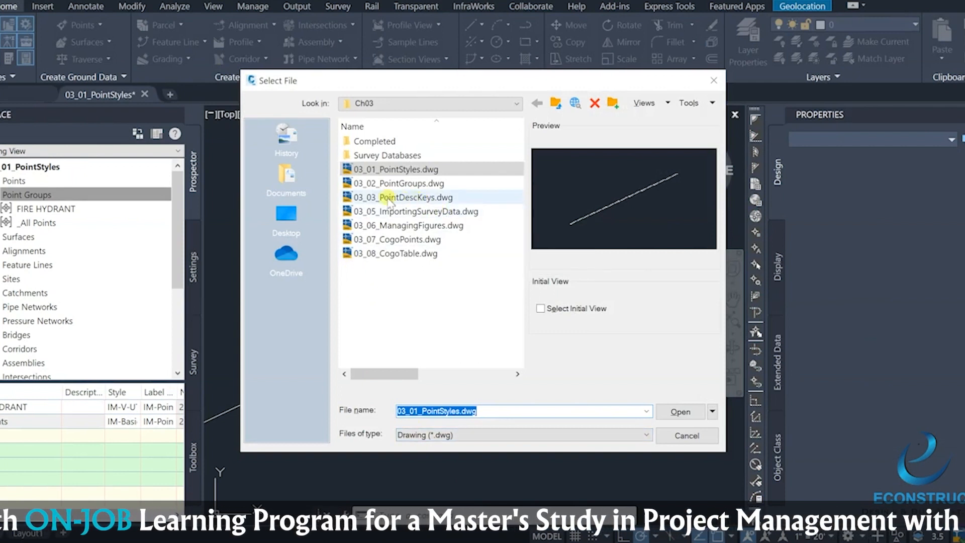
{"action": "left_click", "coordinate": [385, 197]}
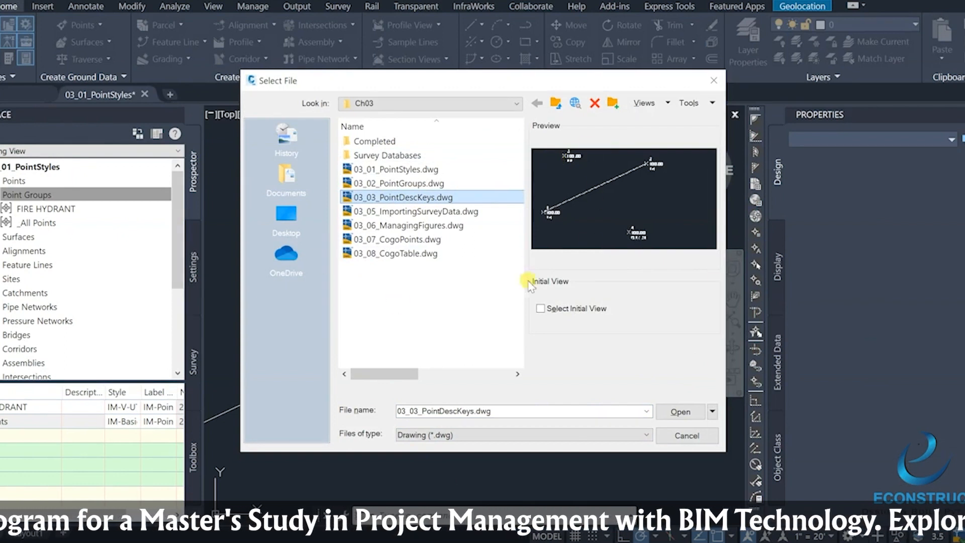
{"action": "left_click", "coordinate": [681, 413]}
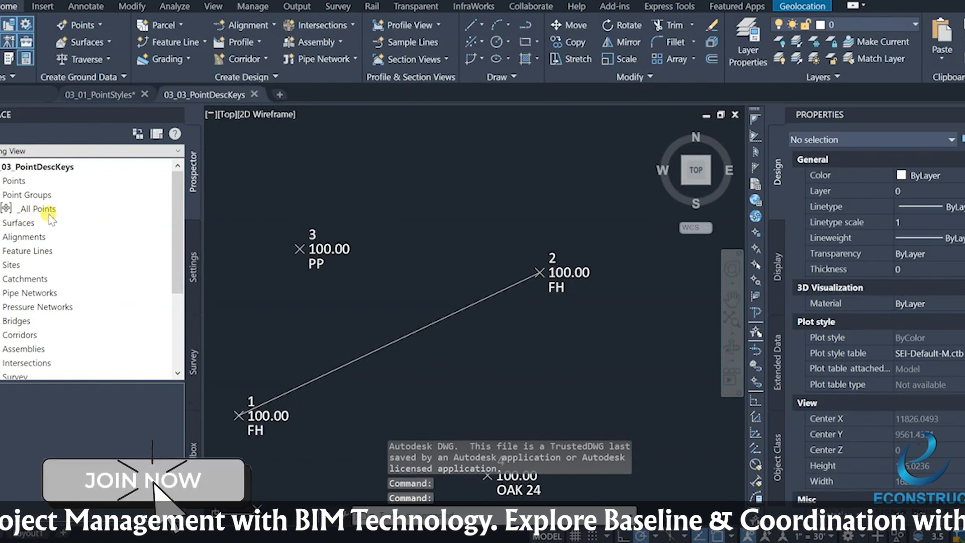
{"action": "scroll", "coordinate": [408, 301], "scroll_direction": "down", "scroll_amount": 3}
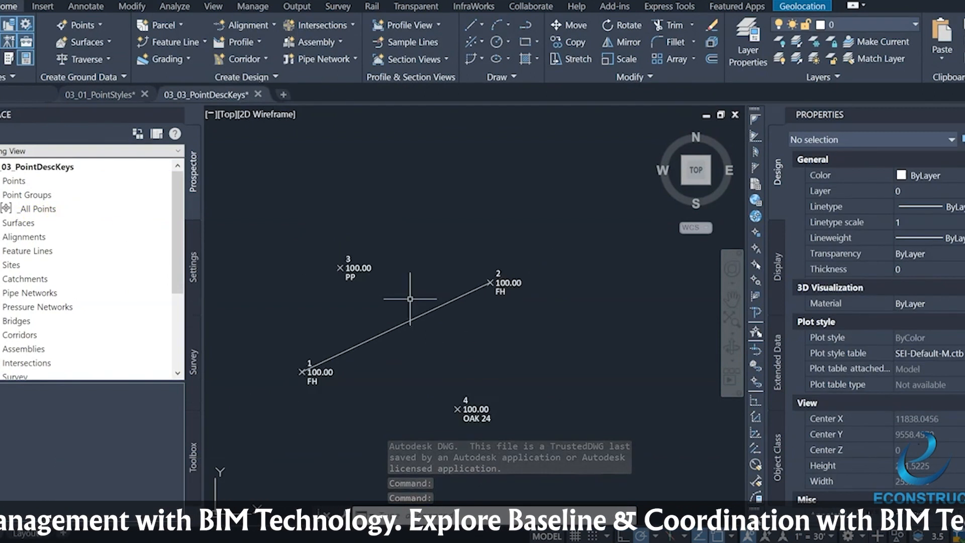
Step: Expand the point Description Key Sets in the drawing settings and open the IM-V-Basic set's keys for editing
{"action": "left_click", "coordinate": [194, 269]}
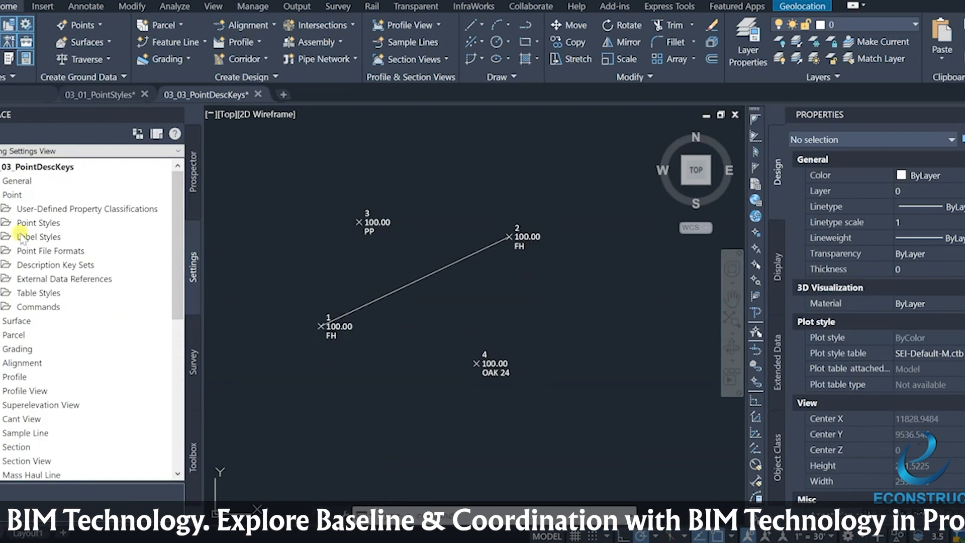
{"action": "left_click", "coordinate": [4, 266]}
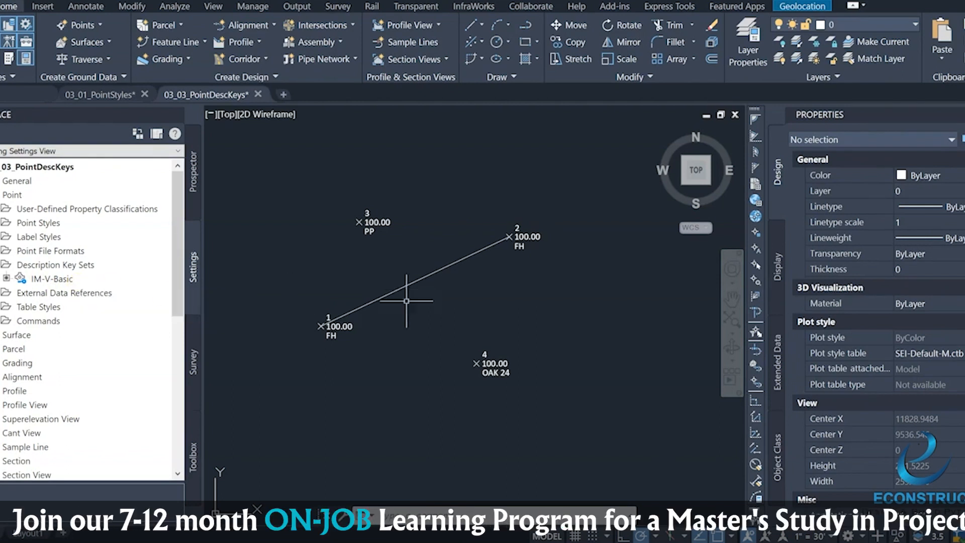
{"action": "scroll", "coordinate": [405, 310], "scroll_direction": "up", "scroll_amount": 2}
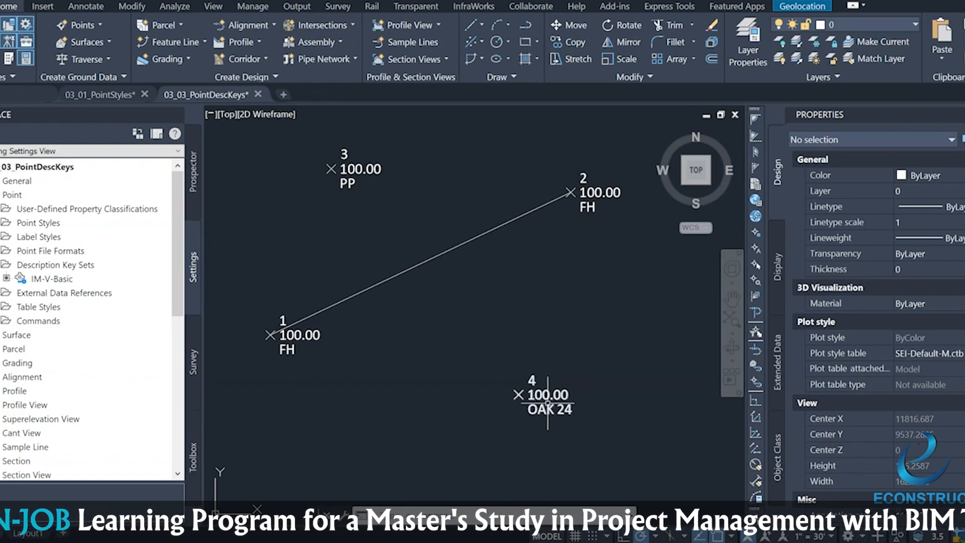
{"action": "mouse_move", "coordinate": [549, 404]}
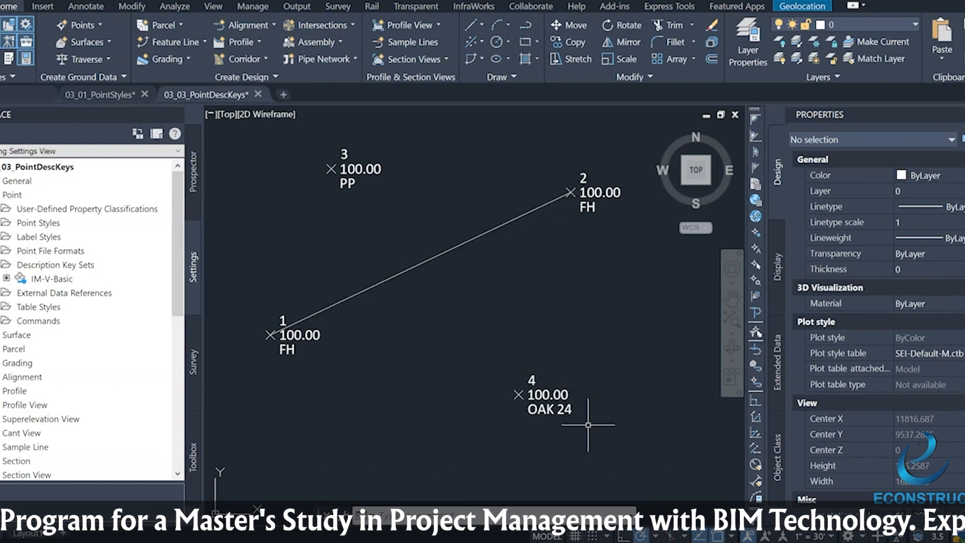
{"action": "left_click", "coordinate": [166, 279]}
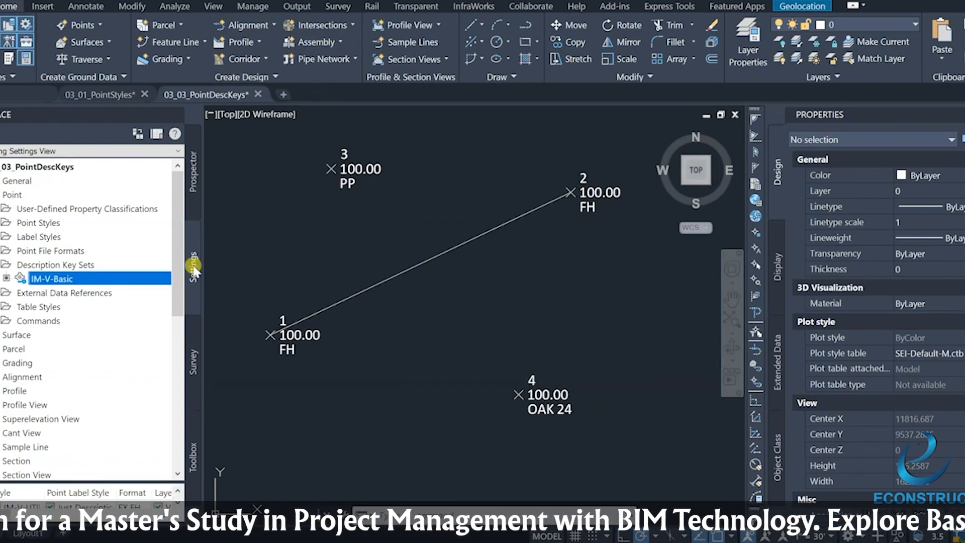
{"action": "right_click", "coordinate": [39, 282]}
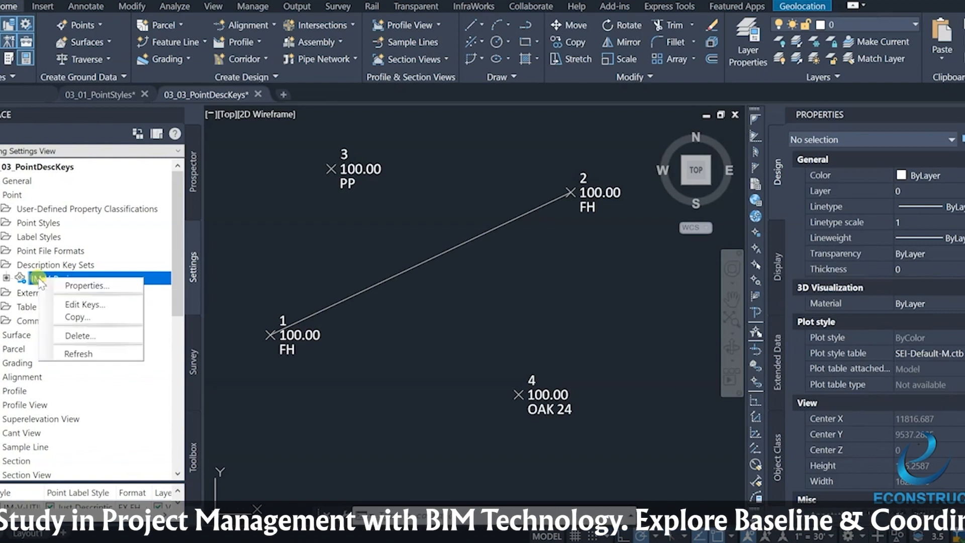
{"action": "left_click", "coordinate": [60, 304]}
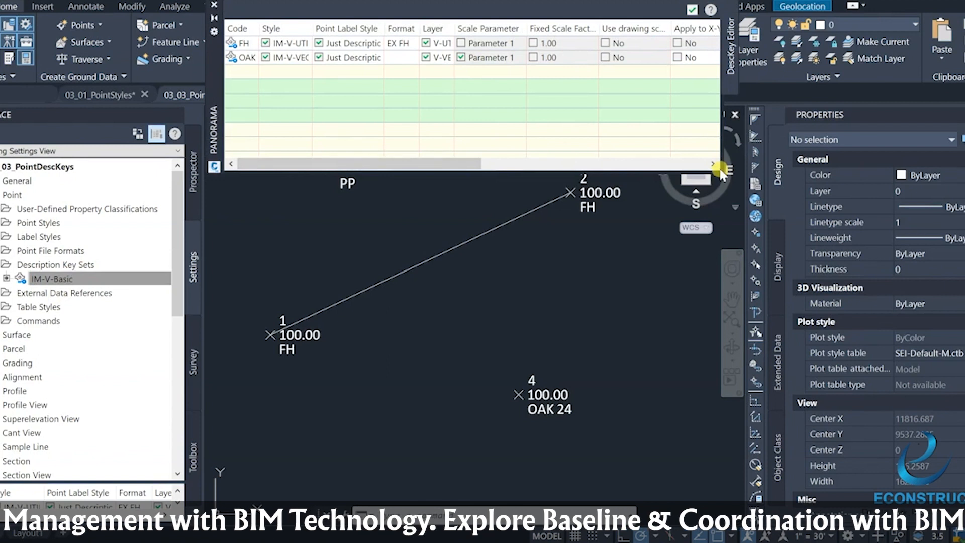
Step: Enlarge and reposition the description key editor to review the FH and OAK keys' style, format, layer, scale and rotation columns
{"action": "left_click_drag", "start_coordinate": [719, 165], "coordinate": [964, 115]}
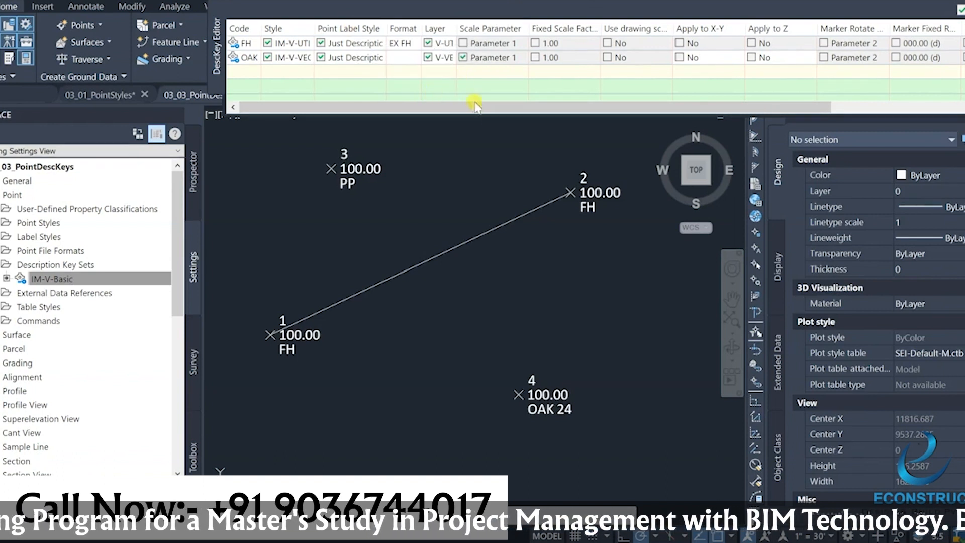
{"action": "left_click_drag", "start_coordinate": [625, 107], "coordinate": [674, 103]}
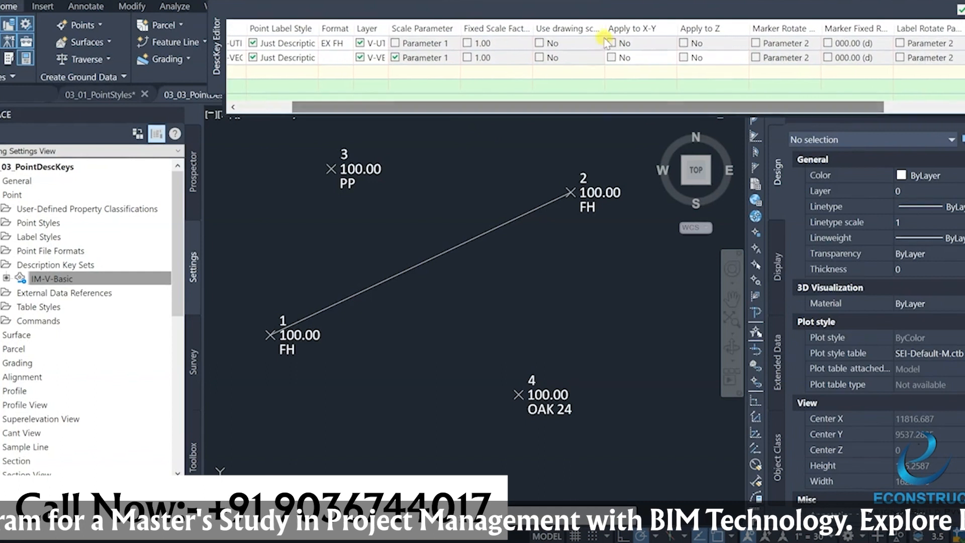
{"action": "left_click_drag", "start_coordinate": [805, 107], "coordinate": [673, 107]}
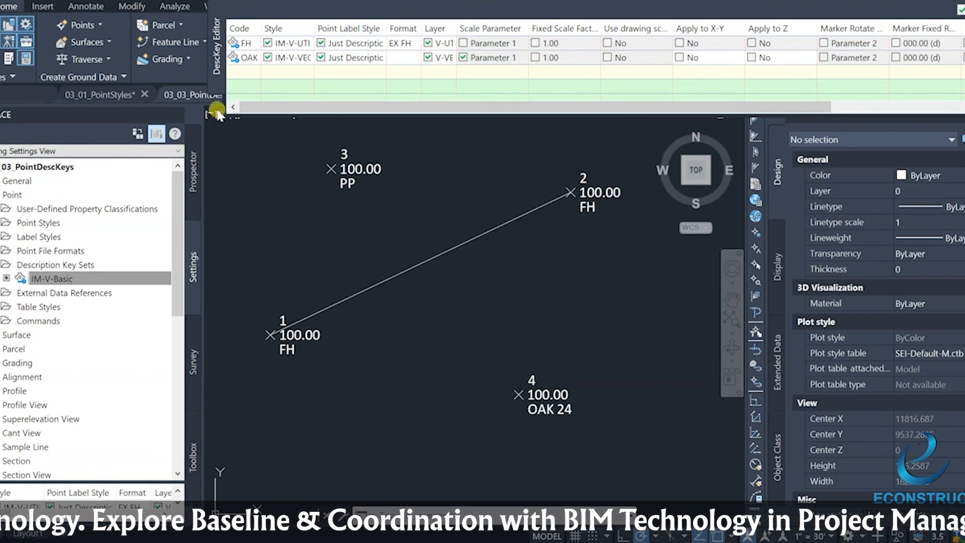
{"action": "mouse_move", "coordinate": [964, 50]}
{"action": "left_mouse_down"}
{"action": "mouse_move", "coordinate": [937, 97]}
{"action": "mouse_move", "coordinate": [952, 138]}
{"action": "mouse_move", "coordinate": [964, 111]}
{"action": "mouse_move", "coordinate": [943, 95]}
{"action": "left_mouse_up"}
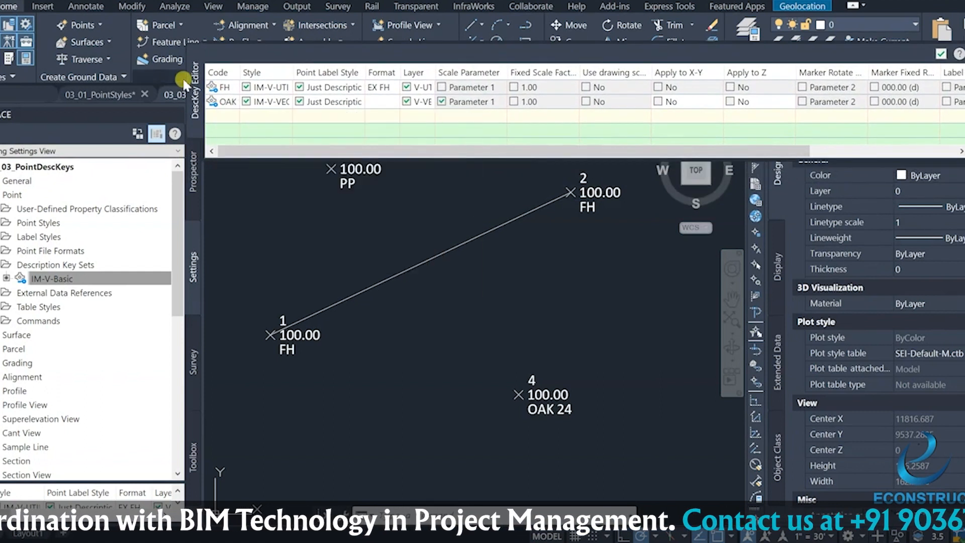
Step: Apply the description keys to the _All Points point group
{"action": "left_click", "coordinate": [193, 175]}
{"action": "right_click", "coordinate": [27, 210]}
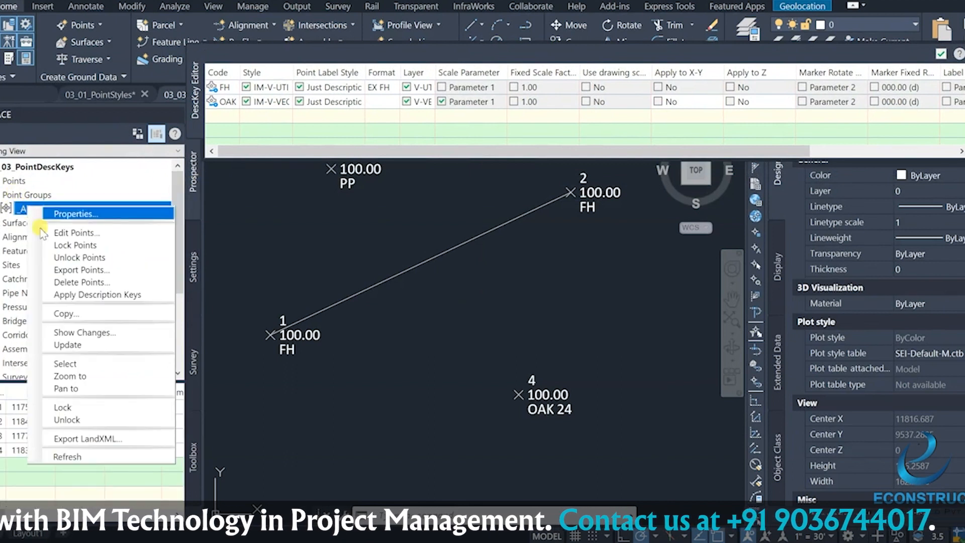
{"action": "left_click", "coordinate": [128, 295]}
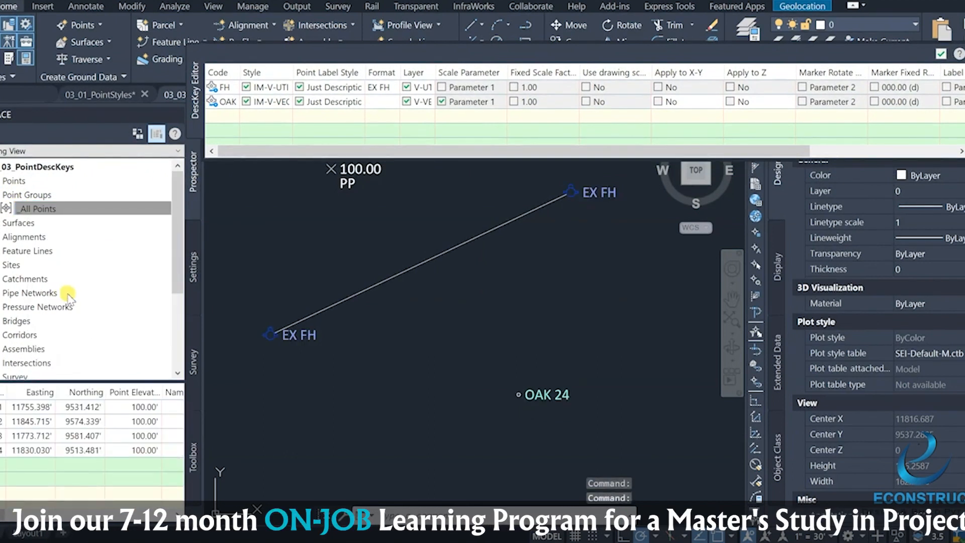
Step: Examine the markers and labels of the two fire hydrant points, the OAK 24 tree point and the PP point
{"action": "scroll", "coordinate": [442, 381], "scroll_direction": "down", "scroll_amount": 2}
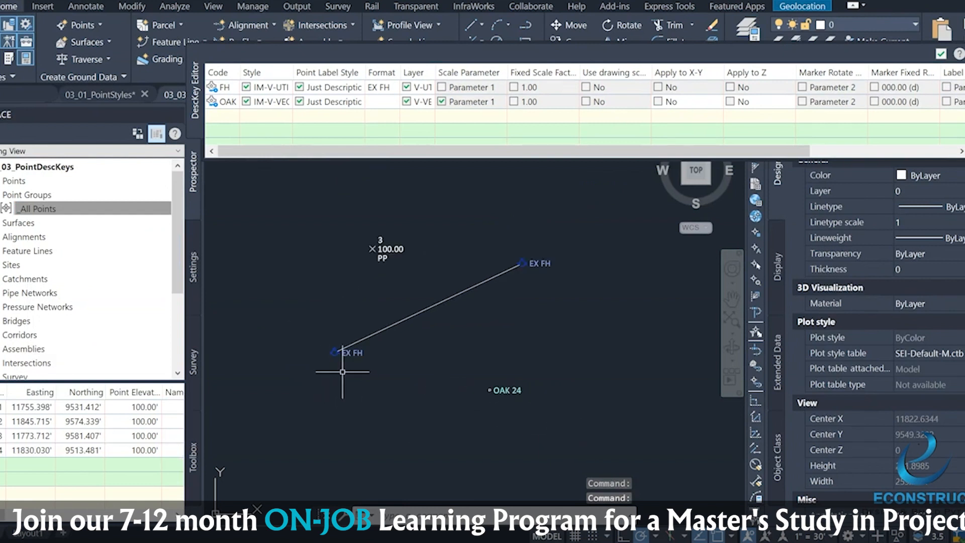
{"action": "scroll", "coordinate": [343, 369], "scroll_direction": "up", "scroll_amount": 2}
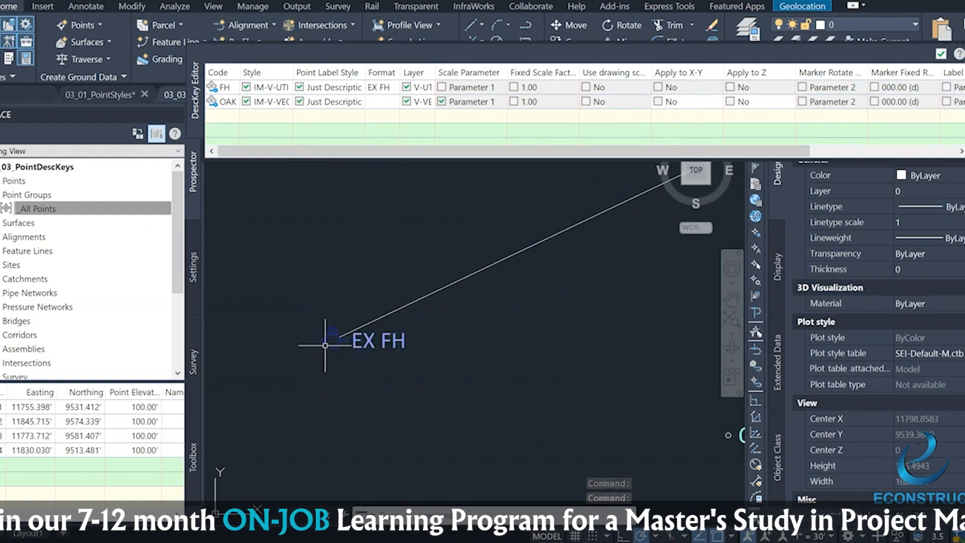
{"action": "scroll", "coordinate": [325, 338], "scroll_direction": "up", "scroll_amount": 2}
{"action": "scroll", "coordinate": [352, 334], "scroll_direction": "down", "scroll_amount": 2}
{"action": "middle_click_drag", "start_coordinate": [390, 331], "coordinate": [312, 376]}
{"action": "middle_click_drag", "start_coordinate": [674, 225], "coordinate": [433, 356]}
{"action": "scroll", "coordinate": [513, 280], "scroll_direction": "up", "scroll_amount": 4}
{"action": "scroll", "coordinate": [504, 257], "scroll_direction": "down", "scroll_amount": 3}
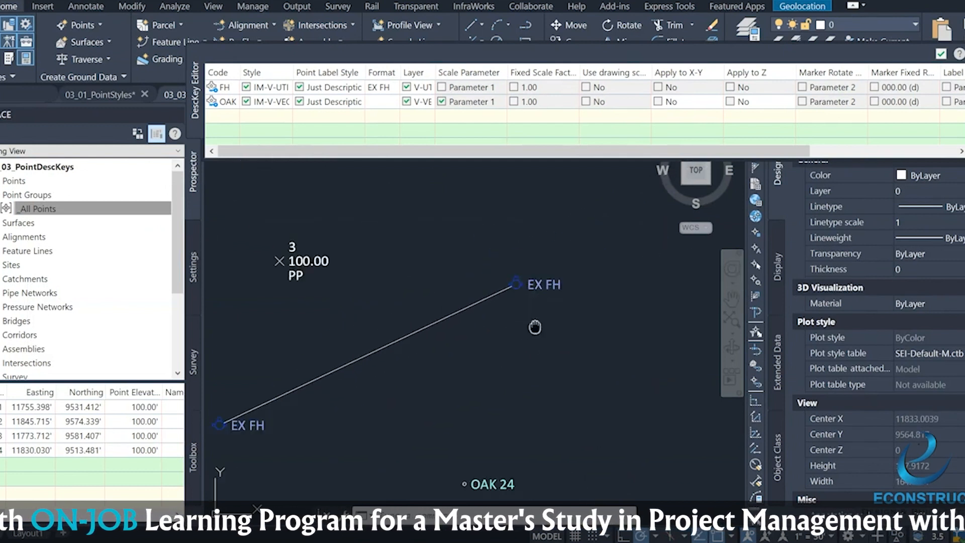
{"action": "scroll", "coordinate": [495, 410], "scroll_direction": "up", "scroll_amount": 3}
{"action": "scroll", "coordinate": [405, 338], "scroll_direction": "up", "scroll_amount": 5}
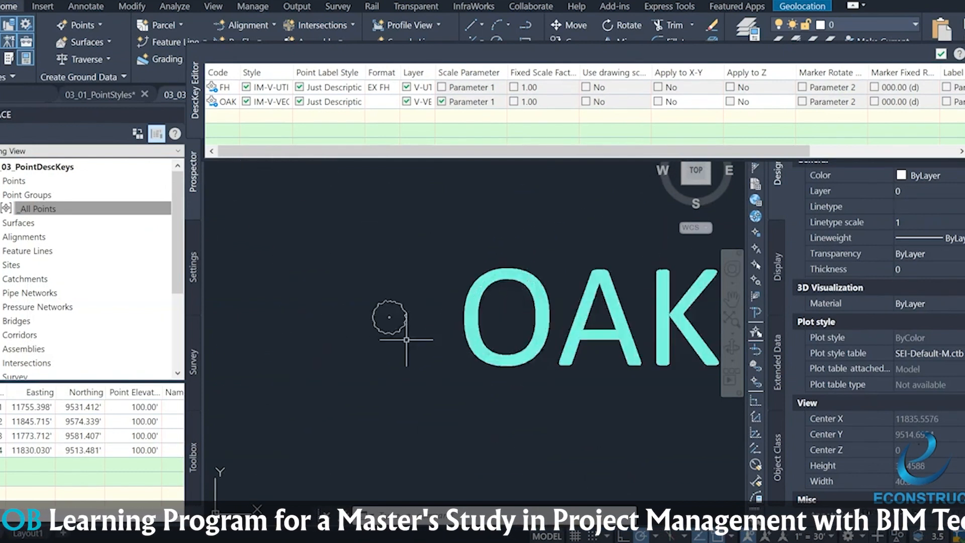
{"action": "scroll", "coordinate": [405, 282], "scroll_direction": "down", "scroll_amount": 4}
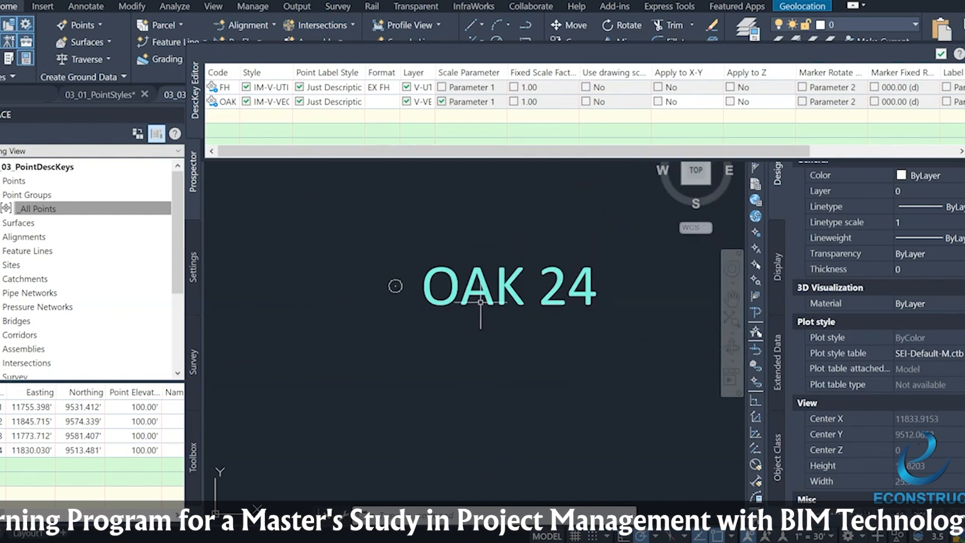
{"action": "scroll", "coordinate": [583, 280], "scroll_direction": "down", "scroll_amount": 6}
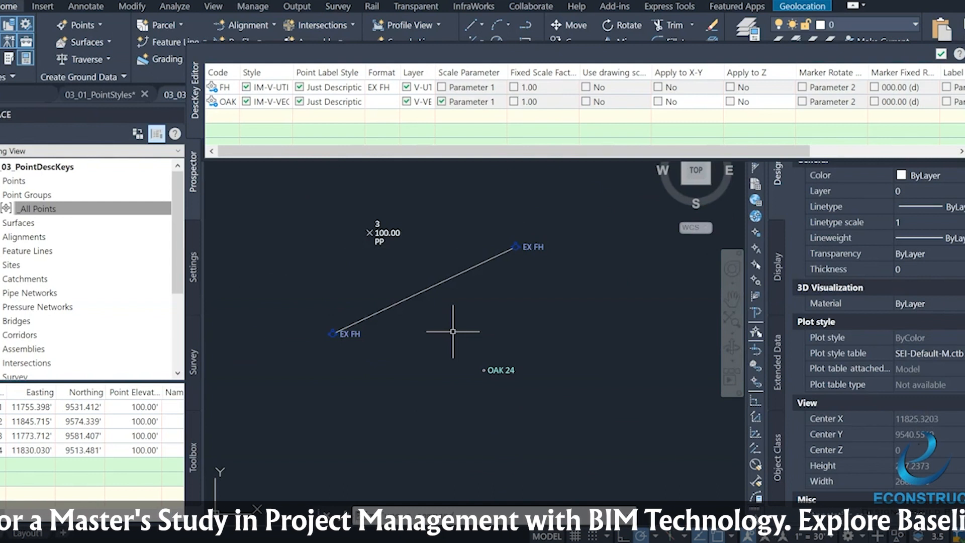
{"action": "scroll", "coordinate": [389, 233], "scroll_direction": "up", "scroll_amount": 5}
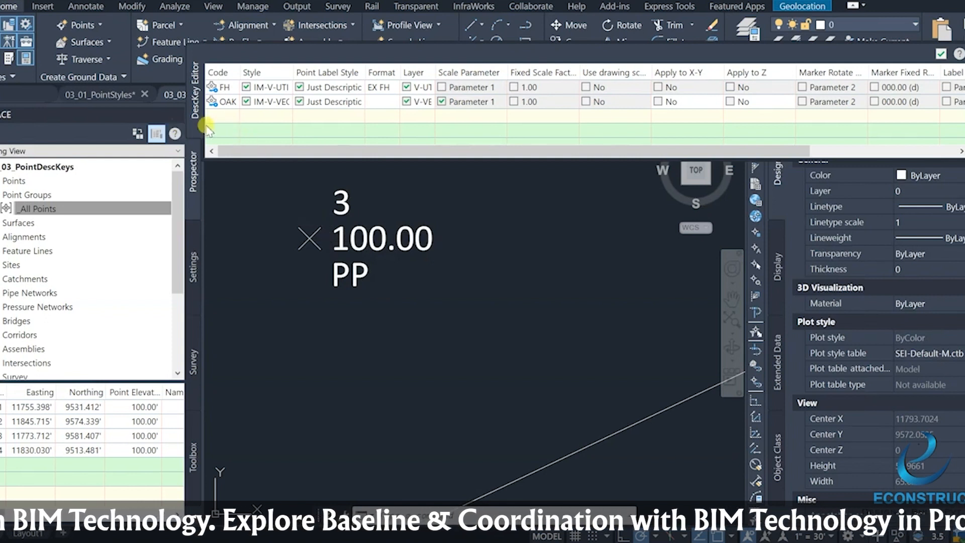
Step: Add a new description key to the set, based on the OAK key
{"action": "right_click", "coordinate": [211, 113]}
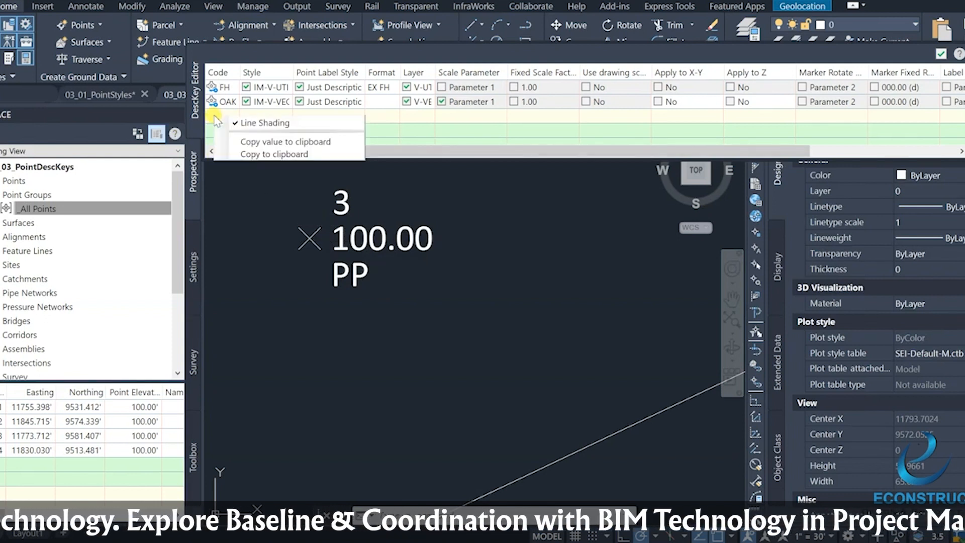
{"action": "left_click", "coordinate": [213, 101]}
{"action": "right_click", "coordinate": [216, 100]}
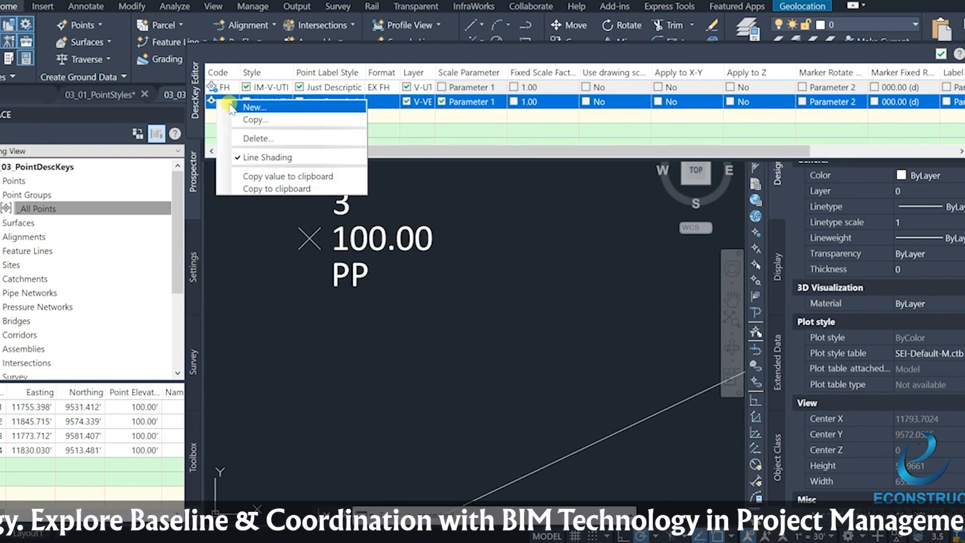
{"action": "left_click", "coordinate": [250, 107]}
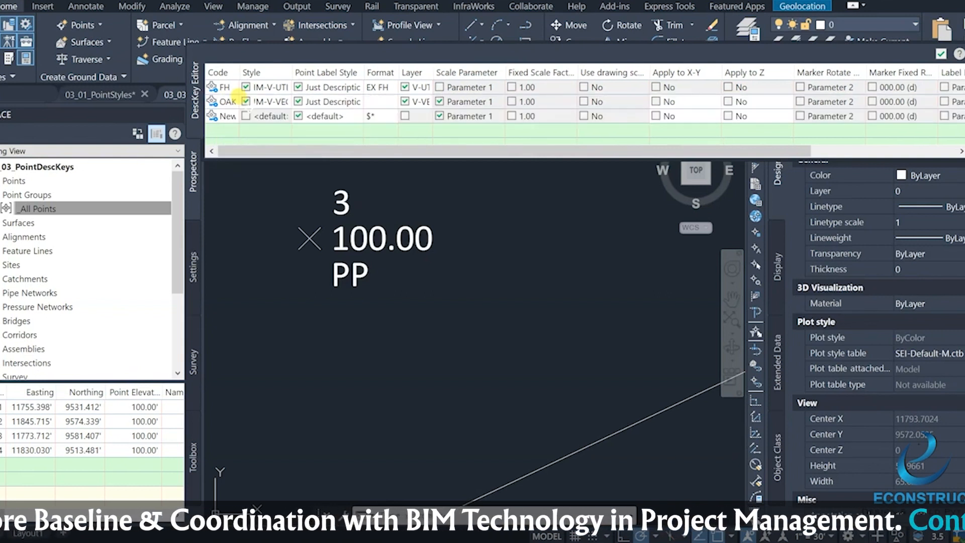
Step: Widen the Code column and set the new description key's code to PP
{"action": "left_click", "coordinate": [226, 117]}
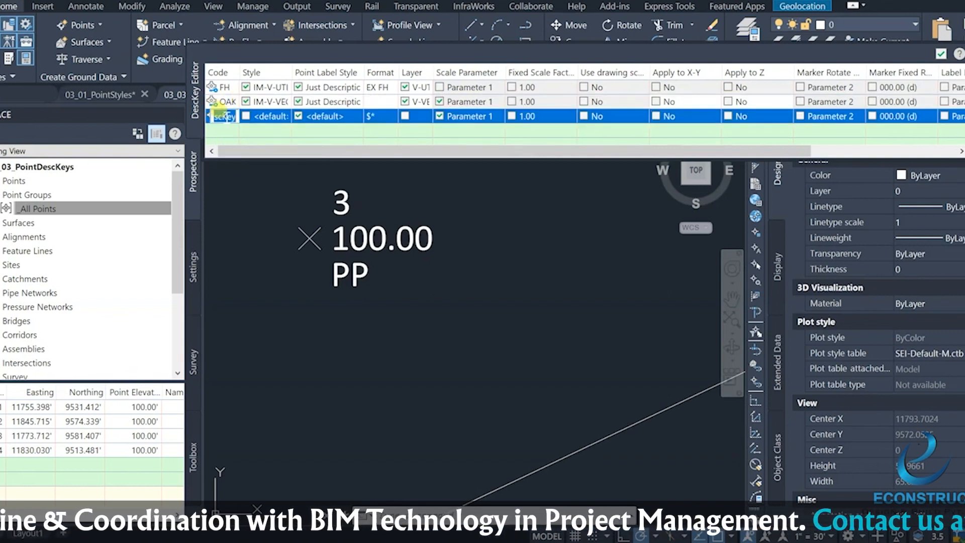
{"action": "left_click_drag", "start_coordinate": [240, 72], "coordinate": [286, 72]}
{"action": "right_click", "coordinate": [262, 117]}
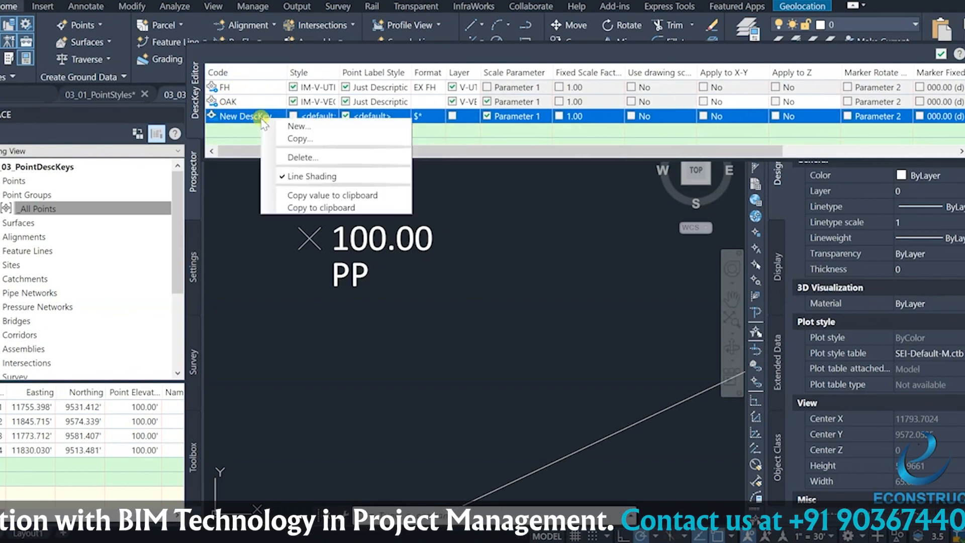
{"action": "left_click", "coordinate": [233, 117]}
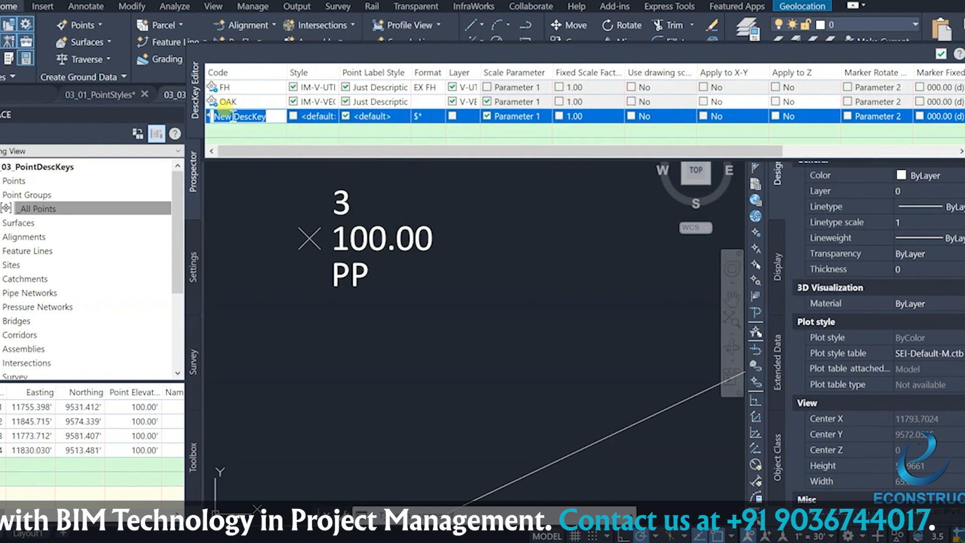
{"action": "type", "text": "PP"}
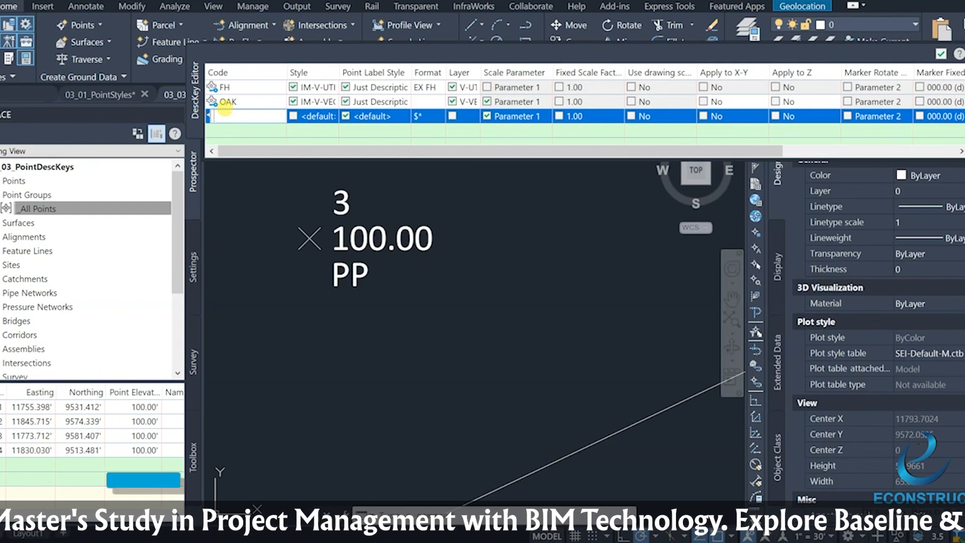
{"action": "type", "text": "PP"}
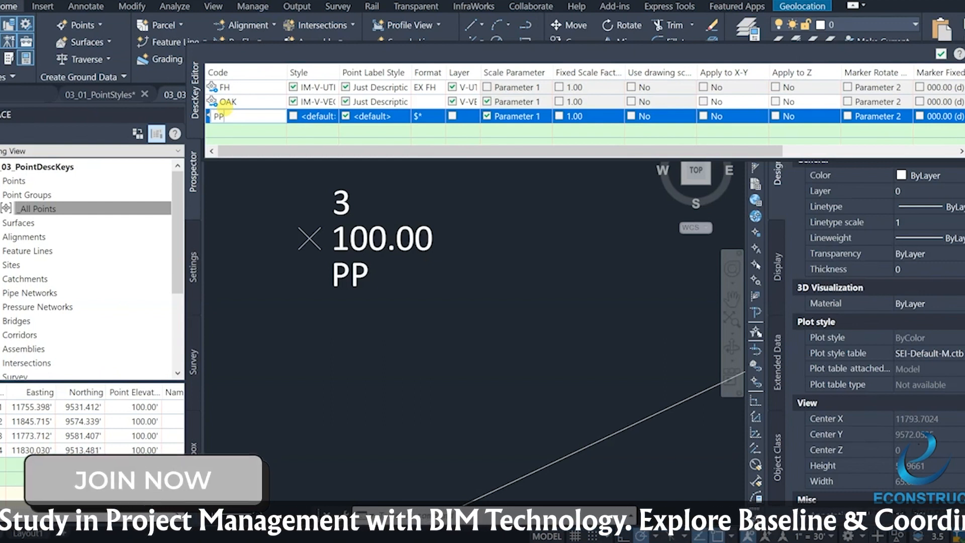
{"action": "type", "text": "*"}
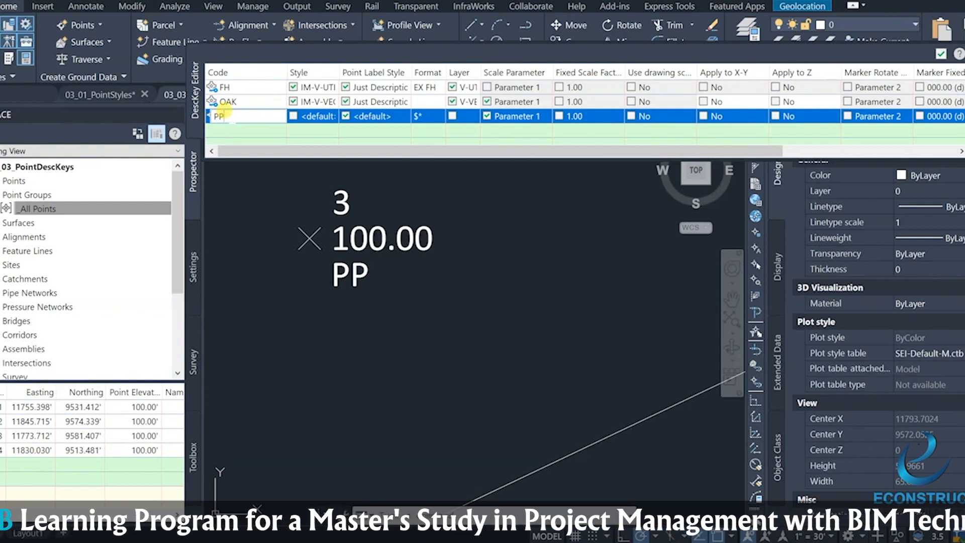
{"action": "left_click", "coordinate": [324, 117]}
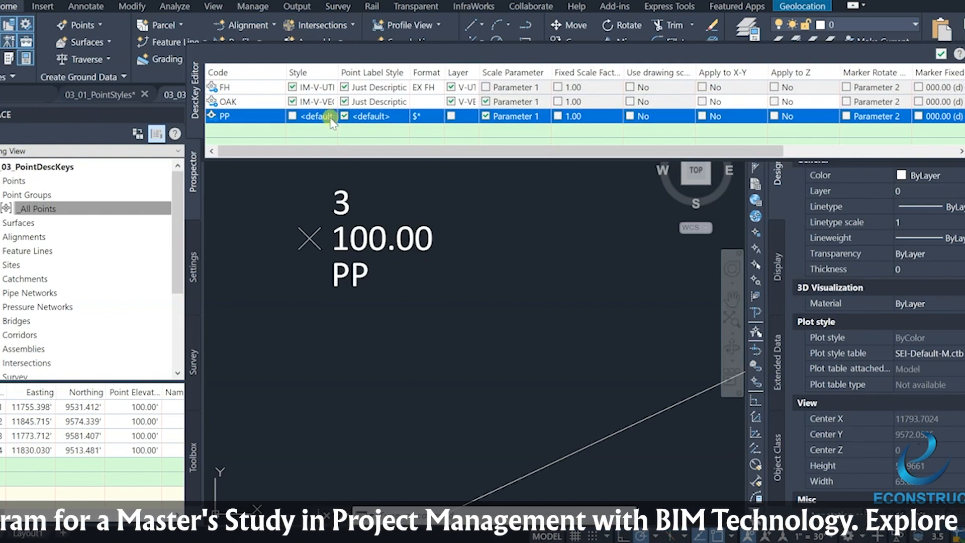
Step: Enable the style override for the PP key and assign the IM-V-UTIL-POWR-POLE point style
{"action": "left_click", "coordinate": [292, 116]}
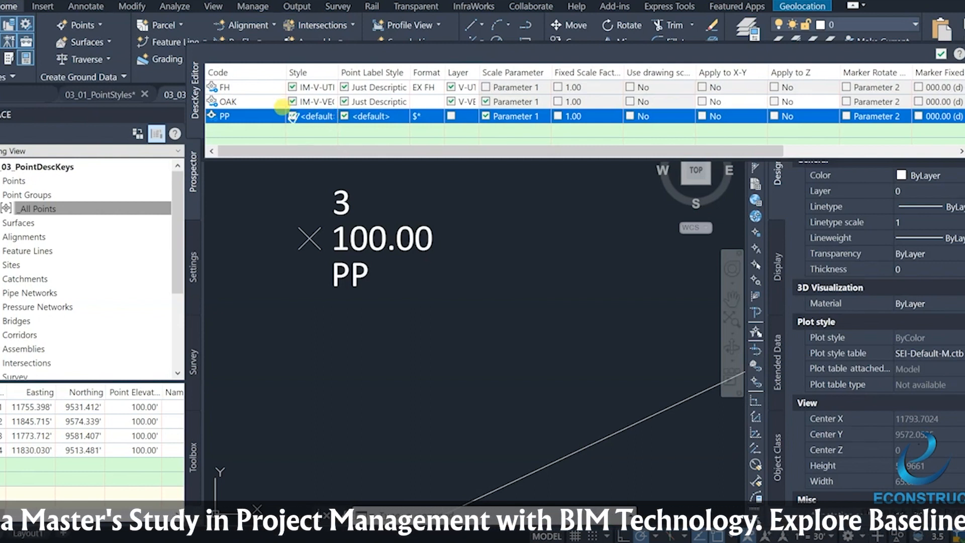
{"action": "left_click", "coordinate": [316, 116]}
{"action": "left_click", "coordinate": [500, 259]}
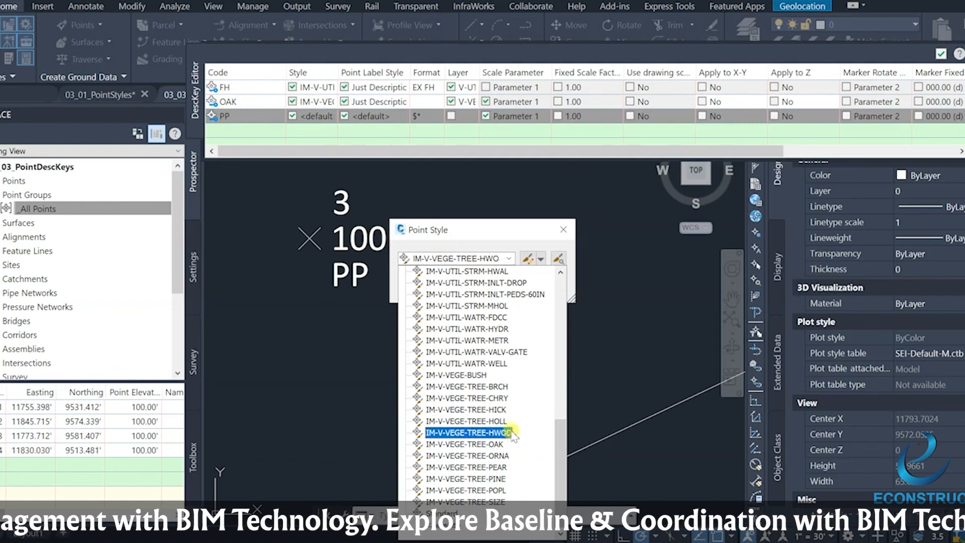
{"action": "scroll", "coordinate": [493, 435], "scroll_direction": "up", "scroll_amount": 3}
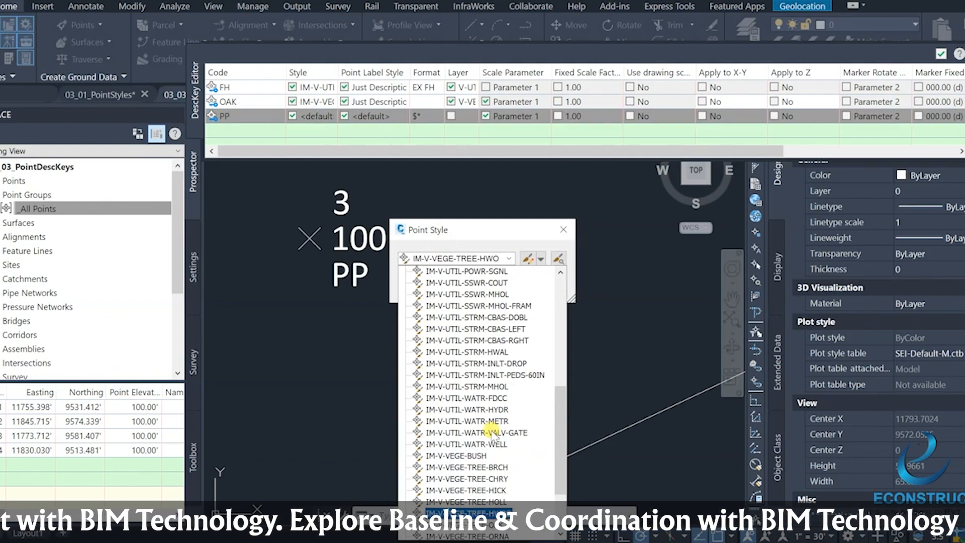
{"action": "scroll", "coordinate": [498, 289], "scroll_direction": "up", "scroll_amount": 3}
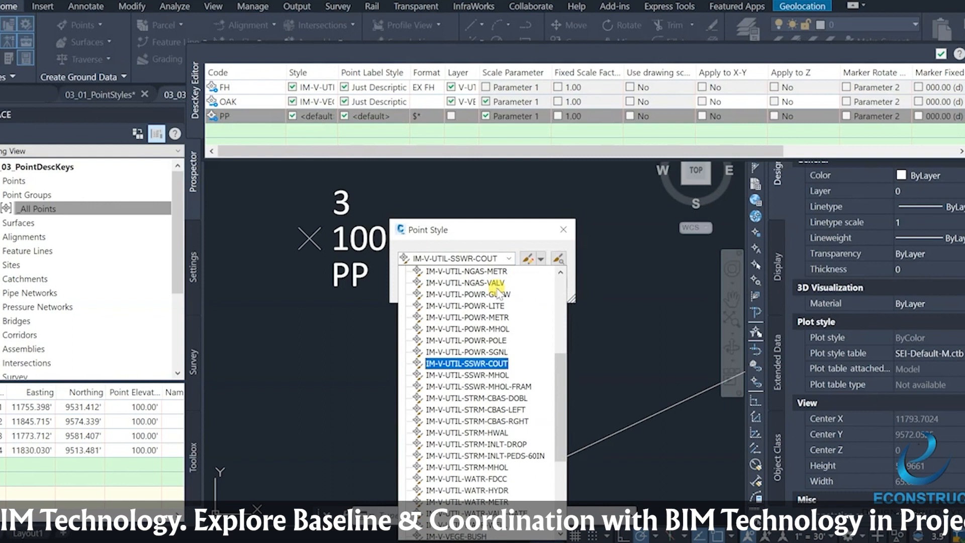
{"action": "left_click", "coordinate": [485, 342]}
{"action": "left_click", "coordinate": [424, 282]}
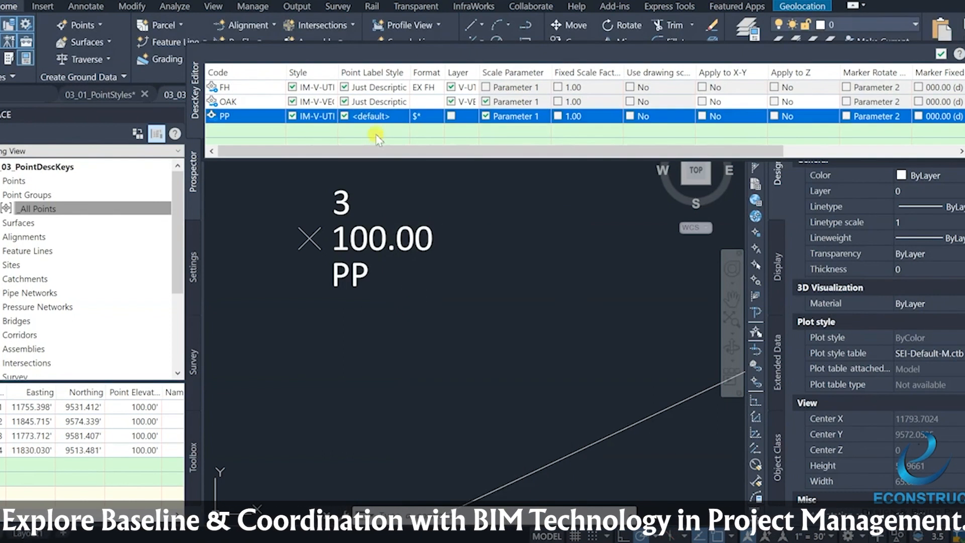
Step: Set the PP key's point label style to Just Description (PED)
{"action": "left_click", "coordinate": [359, 117]}
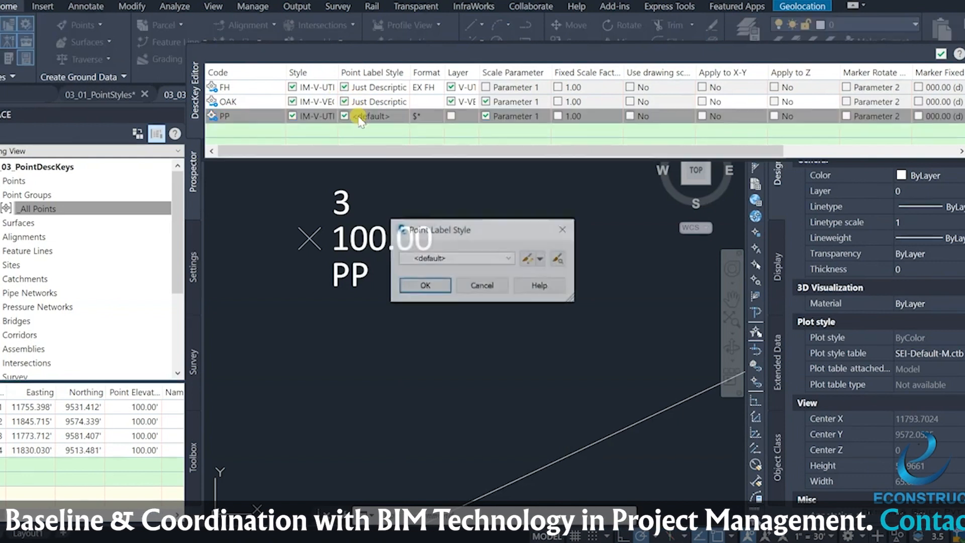
{"action": "left_click", "coordinate": [507, 258]}
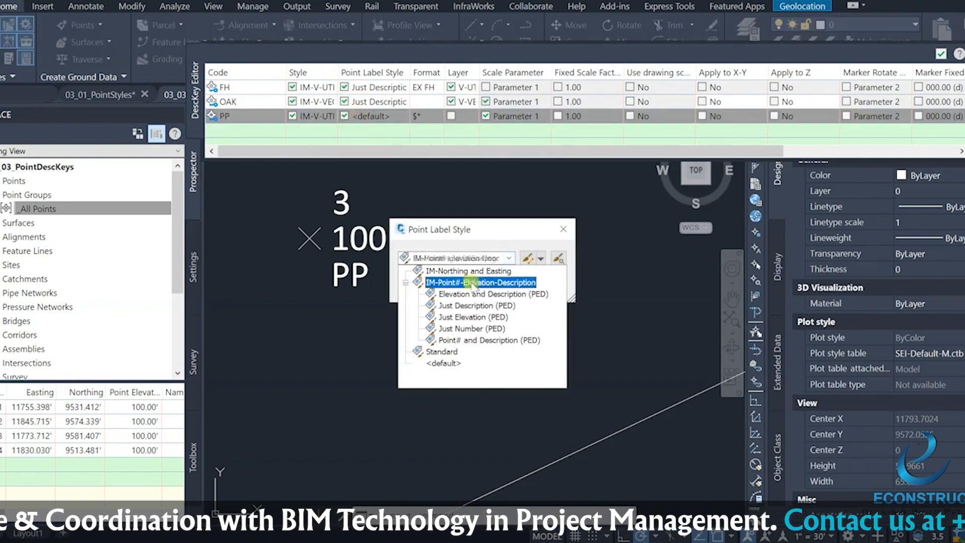
{"action": "left_click", "coordinate": [453, 306]}
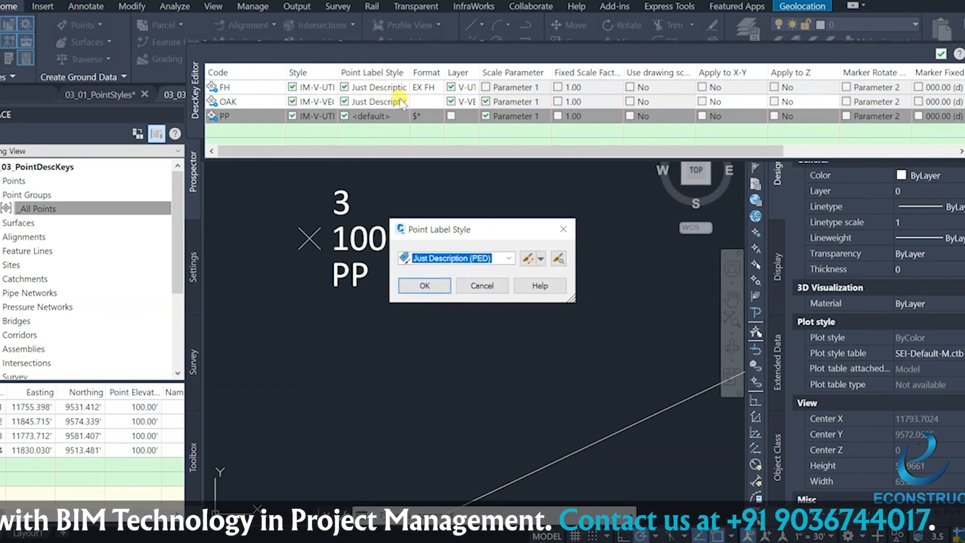
{"action": "left_click", "coordinate": [425, 285]}
Step: Examine the fire hydrant and OAK 24 point labels against the Format values of their description keys
{"action": "scroll", "coordinate": [435, 383], "scroll_direction": "down", "scroll_amount": 3}
{"action": "scroll", "coordinate": [503, 296], "scroll_direction": "up", "scroll_amount": 4}
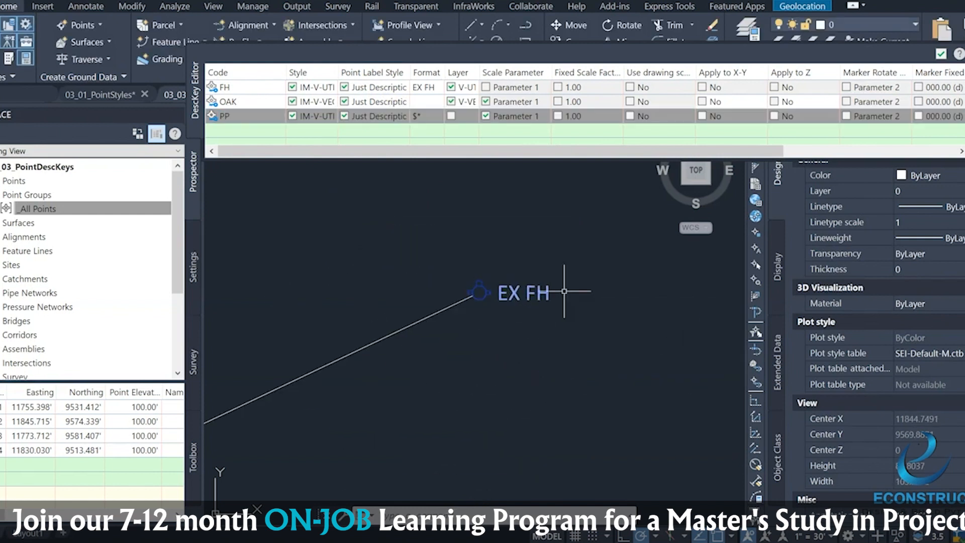
{"action": "scroll", "coordinate": [442, 287], "scroll_direction": "down", "scroll_amount": 3}
{"action": "scroll", "coordinate": [512, 339], "scroll_direction": "up", "scroll_amount": 5}
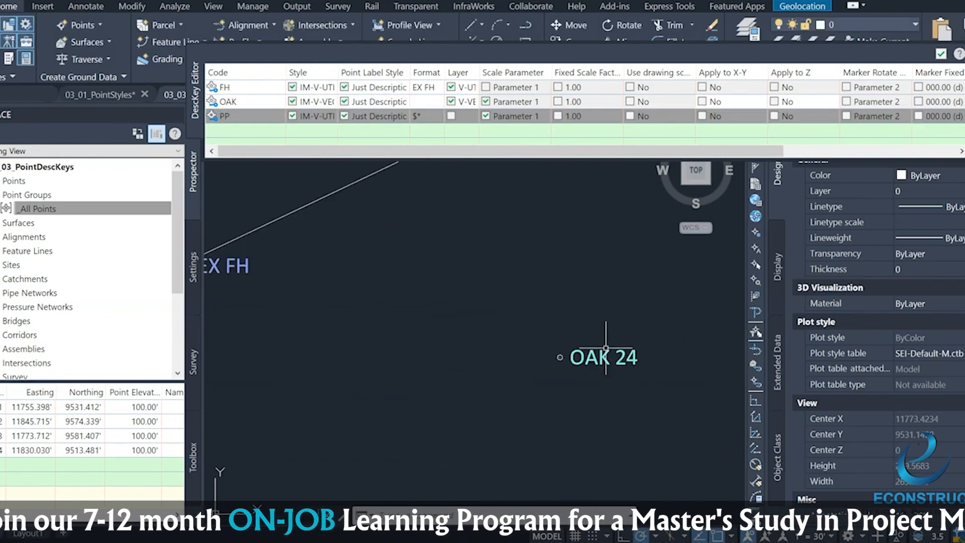
{"action": "scroll", "coordinate": [605, 355], "scroll_direction": "up", "scroll_amount": 2}
{"action": "scroll", "coordinate": [556, 287], "scroll_direction": "down", "scroll_amount": 2}
{"action": "middle_click_drag", "start_coordinate": [464, 186], "coordinate": [503, 272]}
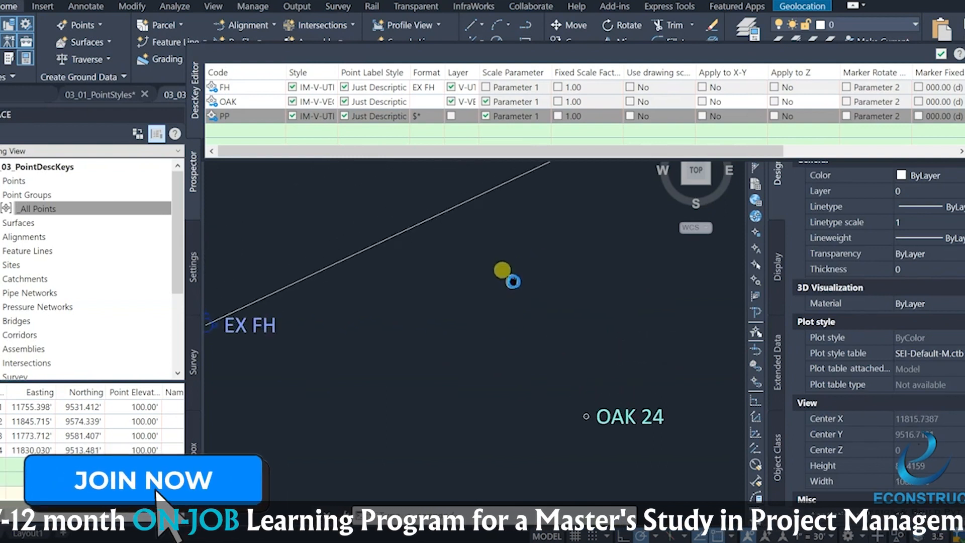
{"action": "left_click", "coordinate": [395, 117]}
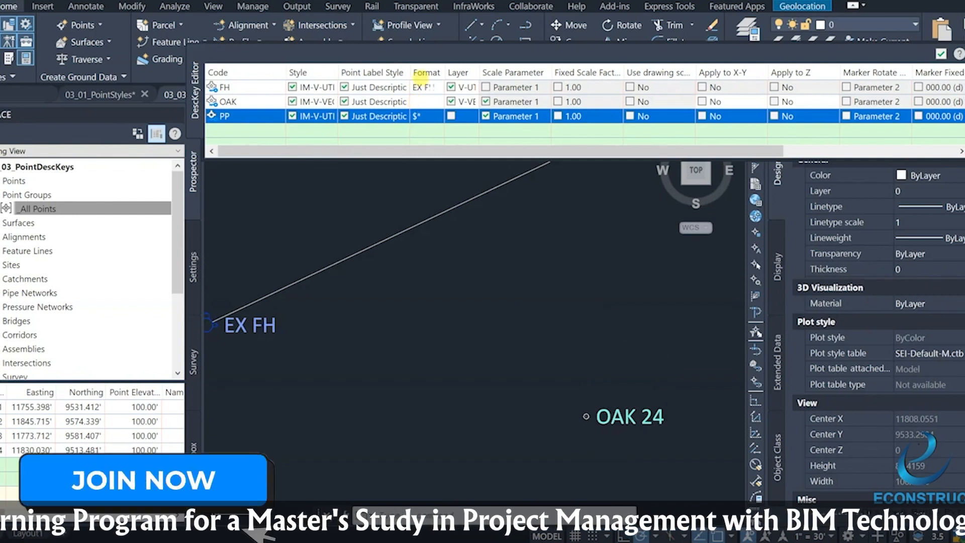
{"action": "scroll", "coordinate": [327, 315], "scroll_direction": "down", "scroll_amount": 2}
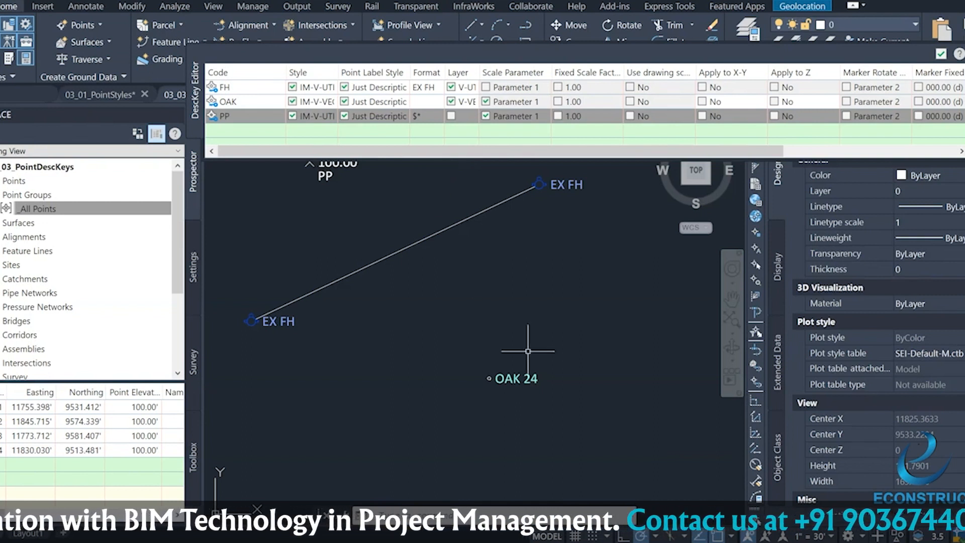
{"action": "scroll", "coordinate": [515, 386], "scroll_direction": "up", "scroll_amount": 5}
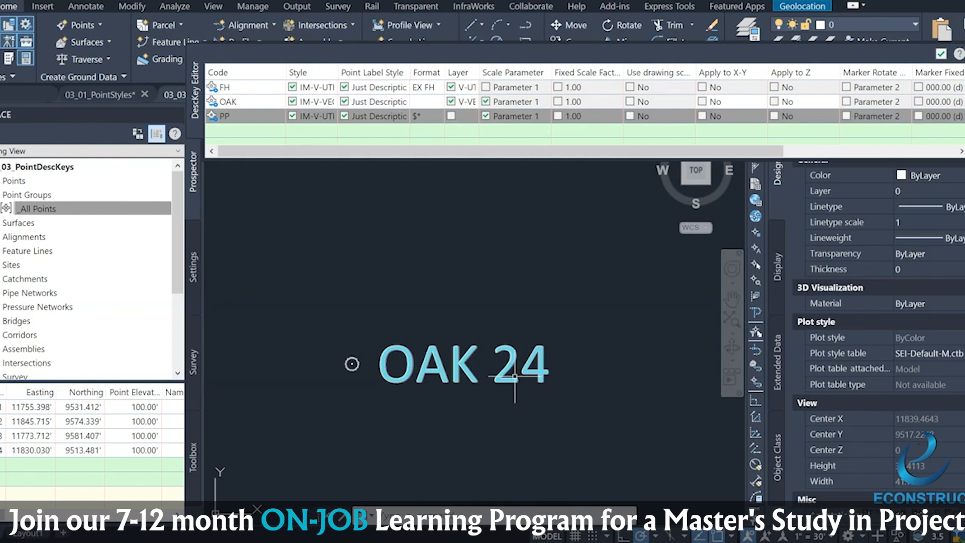
{"action": "left_click", "coordinate": [427, 116]}
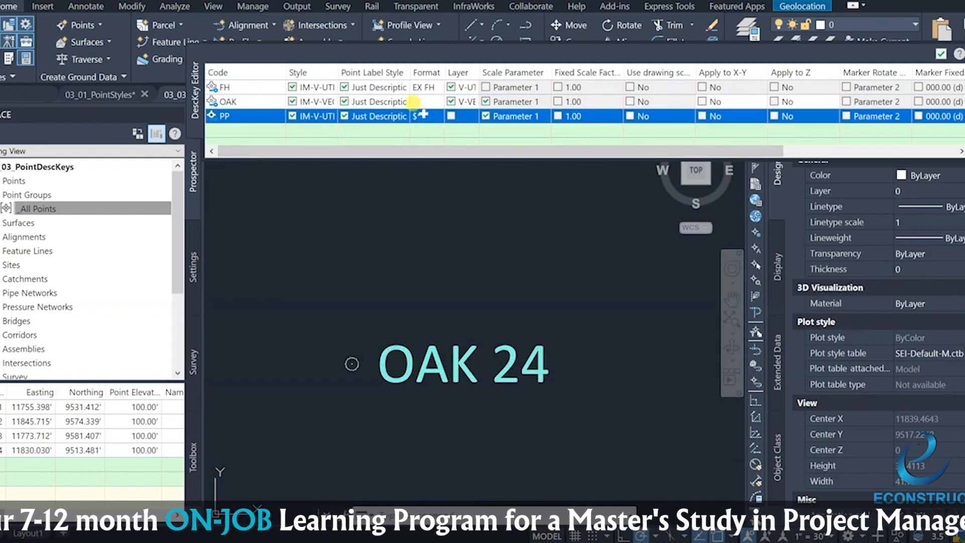
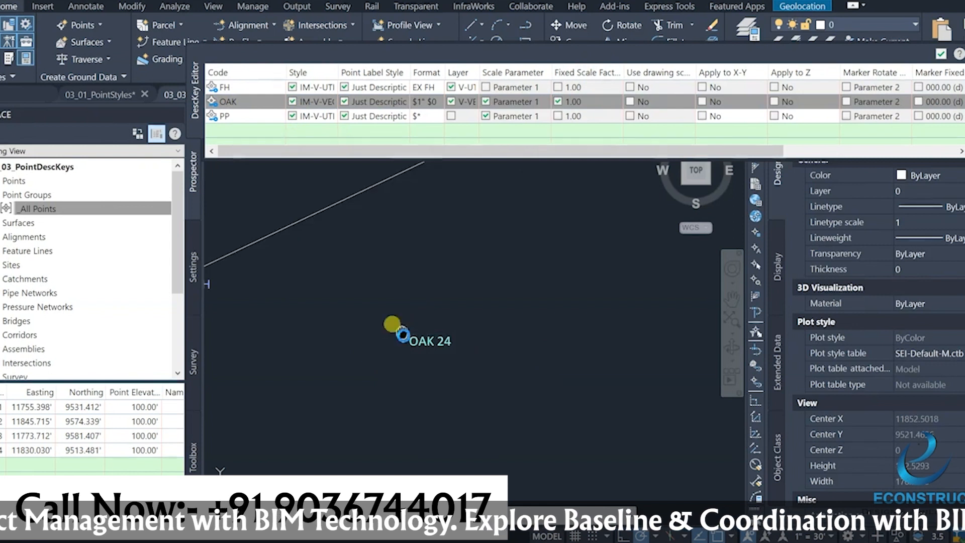
Step: Enable the layer assignment for the PP key and set its layer to V-UTIL-POWR-STRC
{"action": "middle_click_drag", "start_coordinate": [282, 241], "coordinate": [368, 304]}
{"action": "left_click", "coordinate": [439, 103]}
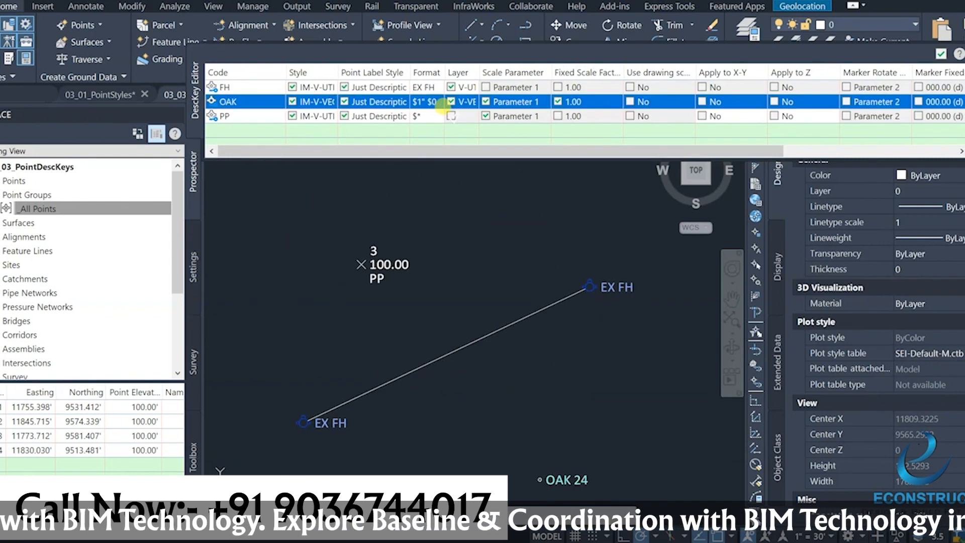
{"action": "left_click", "coordinate": [452, 116]}
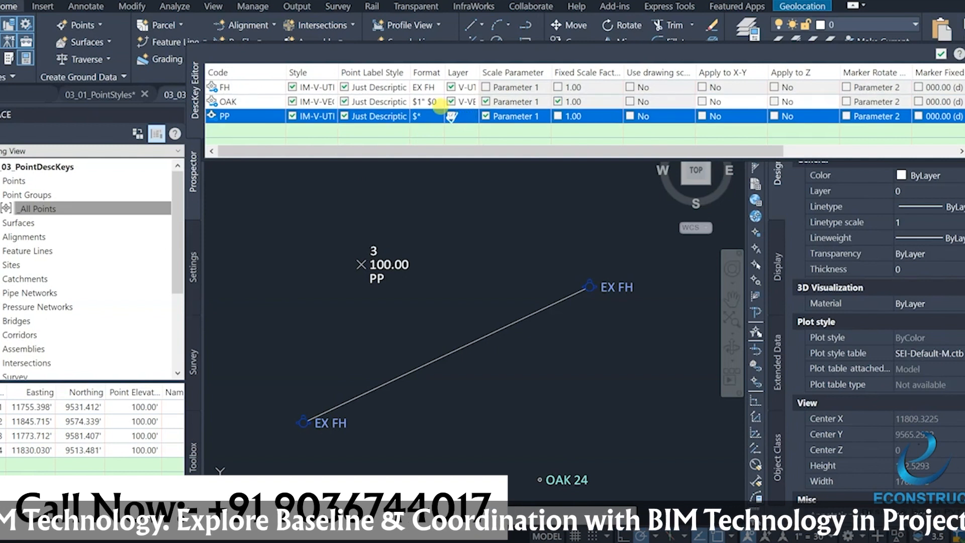
{"action": "left_click", "coordinate": [456, 117]}
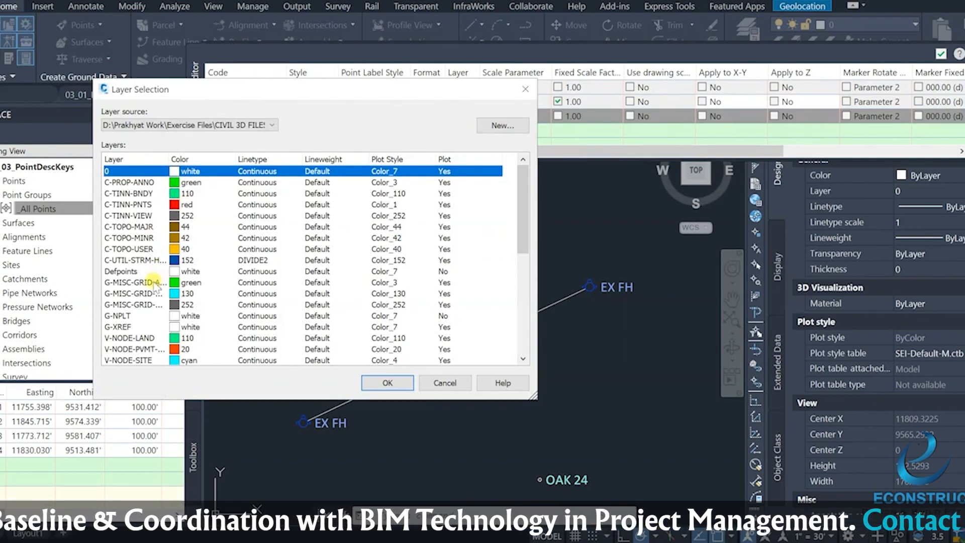
{"action": "scroll", "coordinate": [150, 291], "scroll_direction": "down", "scroll_amount": 2}
{"action": "scroll", "coordinate": [151, 291], "scroll_direction": "down", "scroll_amount": 2}
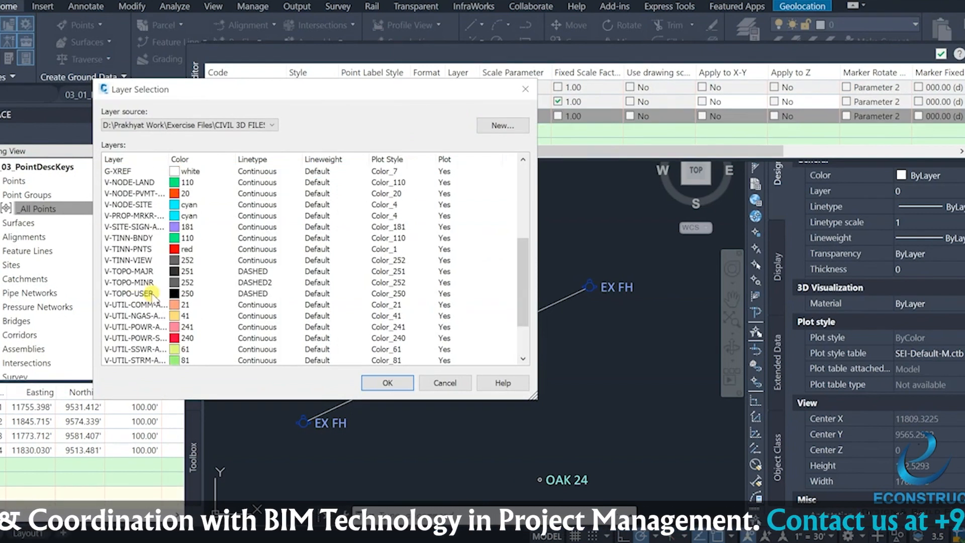
{"action": "left_click", "coordinate": [141, 327]}
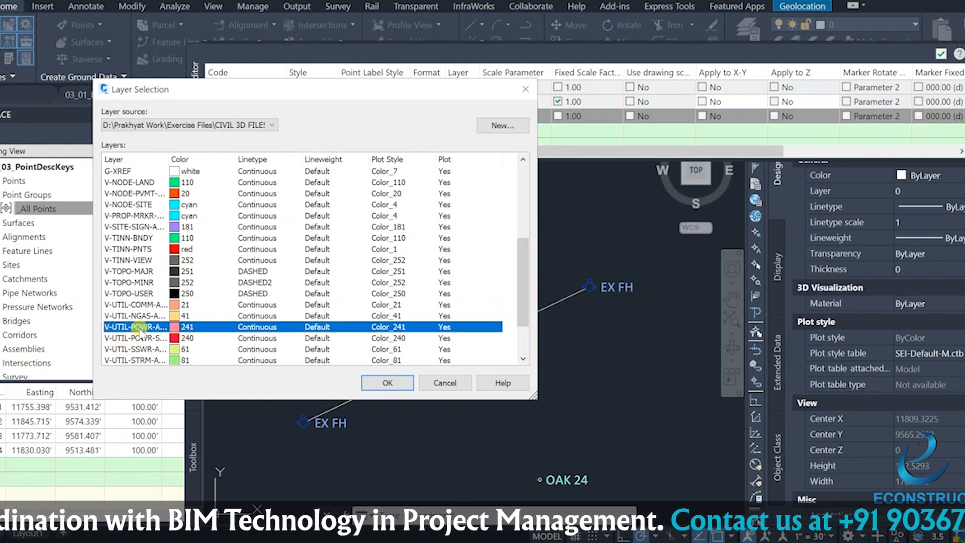
{"action": "left_click_drag", "start_coordinate": [169, 159], "coordinate": [196, 150]}
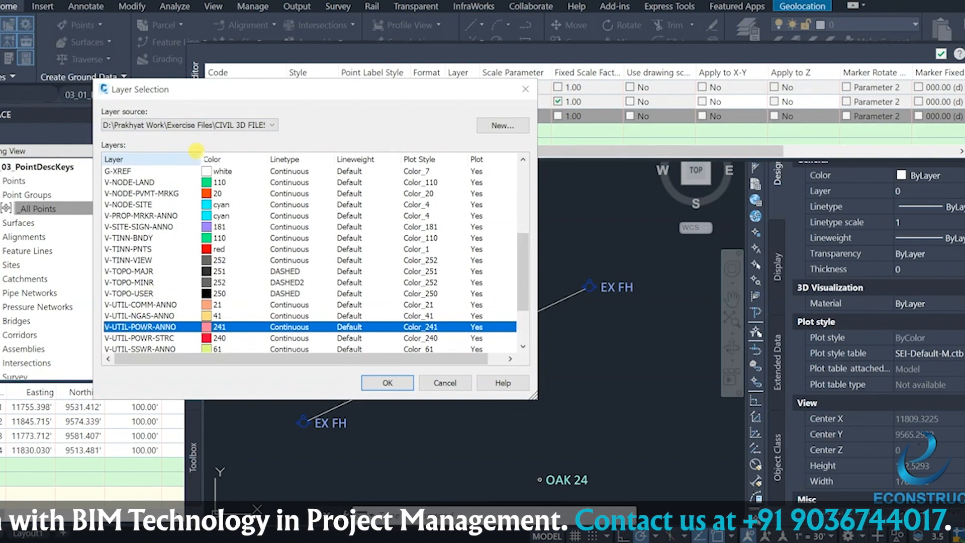
{"action": "left_click", "coordinate": [156, 338]}
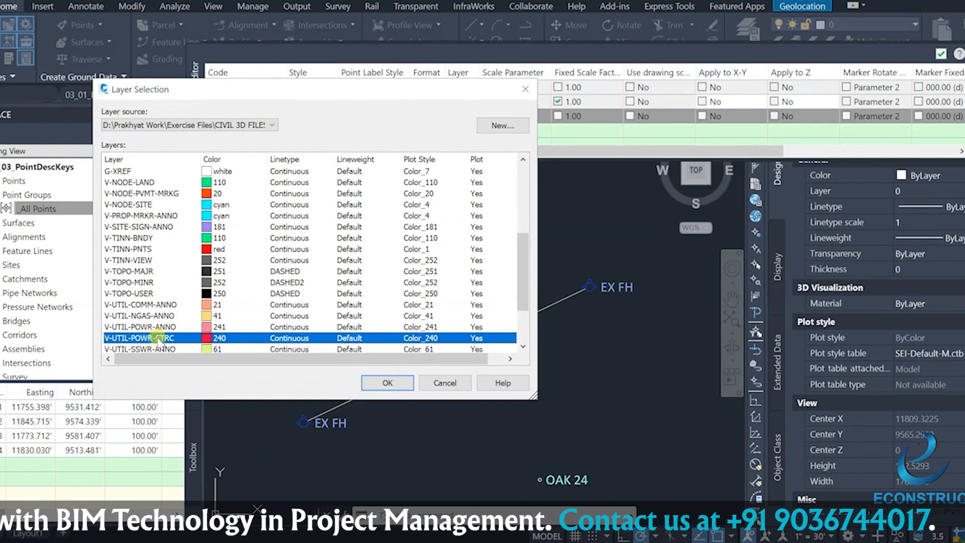
{"action": "left_click", "coordinate": [385, 383]}
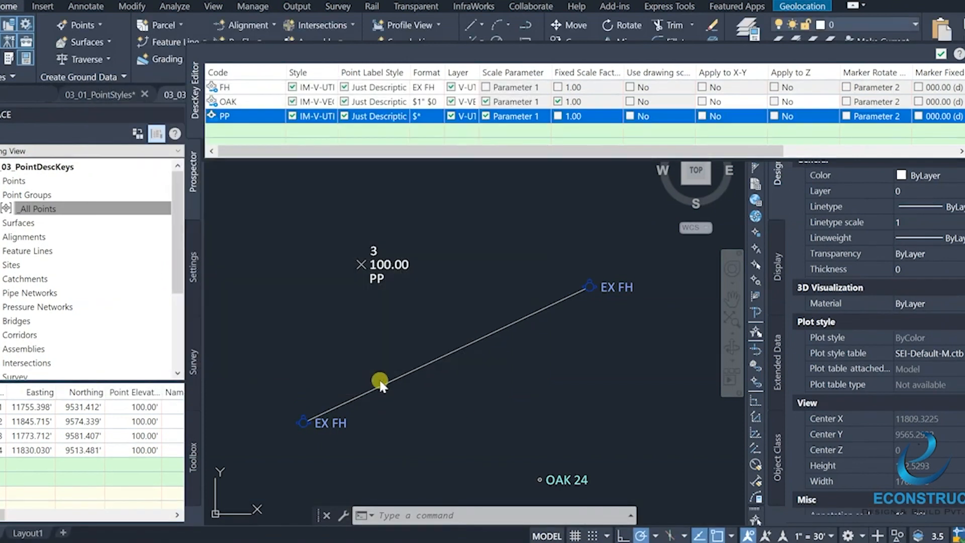
{"action": "left_click", "coordinate": [225, 116]}
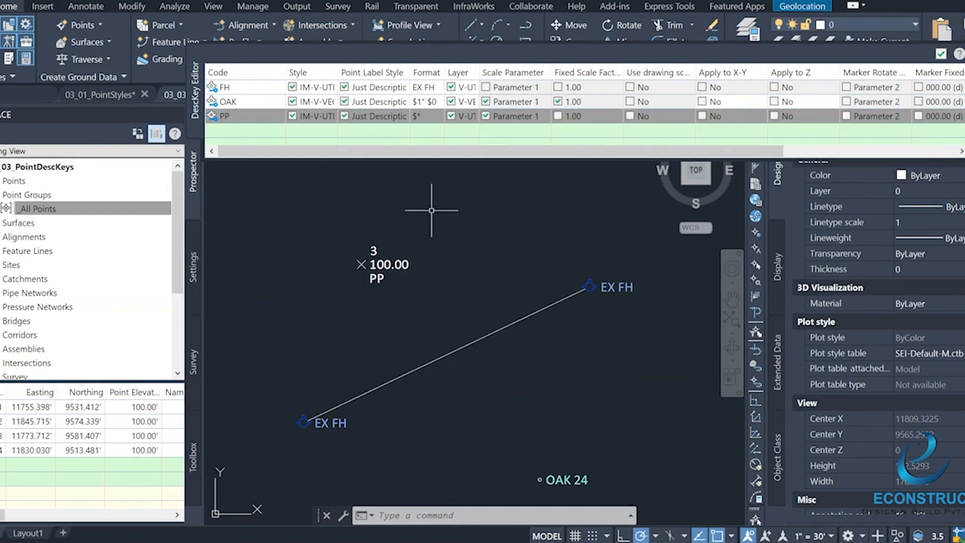
Step: Apply the description keys to the points in the _All Points group
{"action": "left_click", "coordinate": [504, 152]}
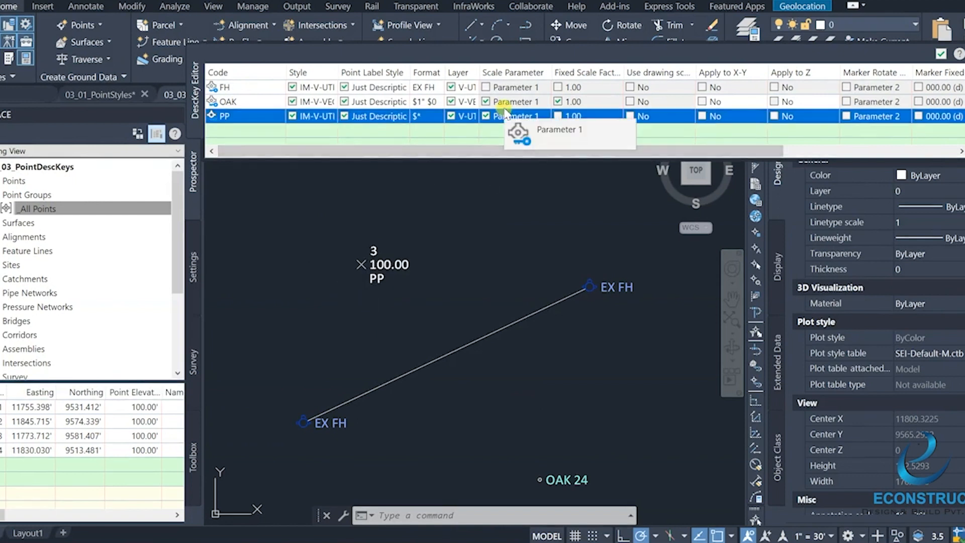
{"action": "left_click_drag", "start_coordinate": [497, 150], "coordinate": [459, 161]}
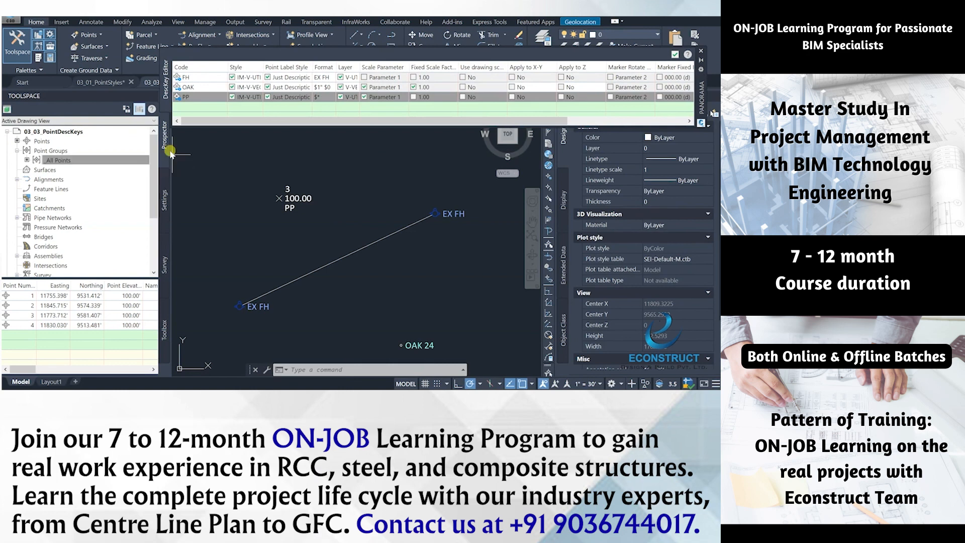
{"action": "right_click", "coordinate": [51, 160]}
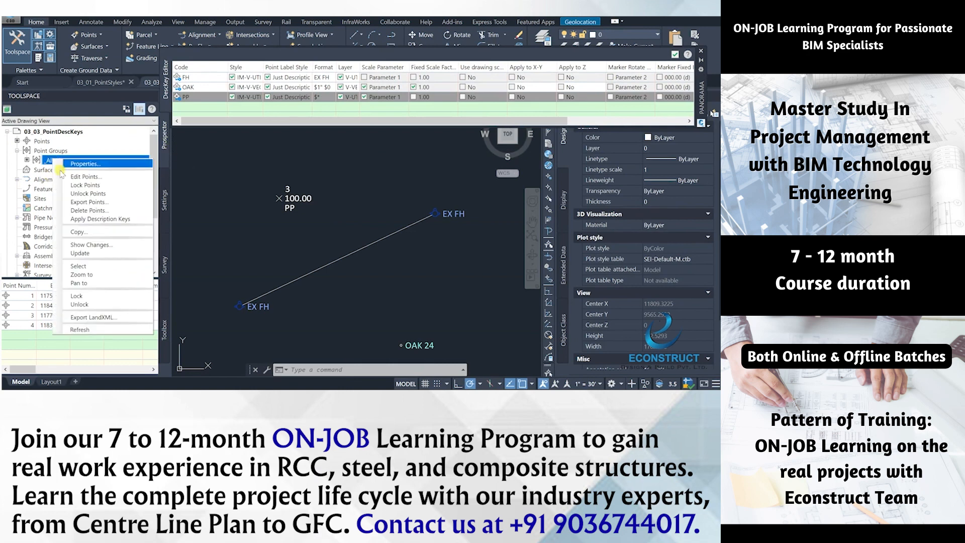
{"action": "left_click", "coordinate": [78, 221]}
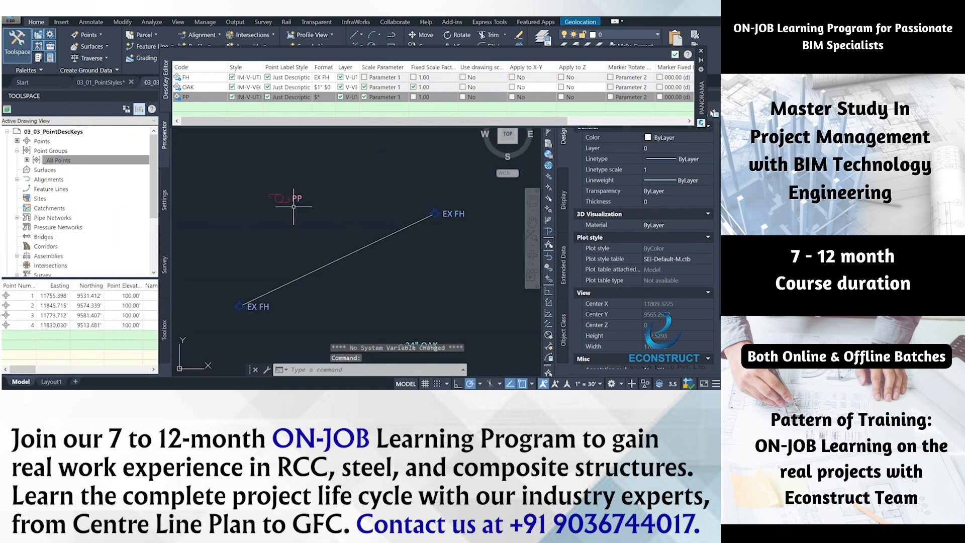
Step: Examine the oak and power pole point labels against the Format values of their OAK and PP description keys
{"action": "scroll", "coordinate": [386, 296], "scroll_direction": "up", "scroll_amount": 5}
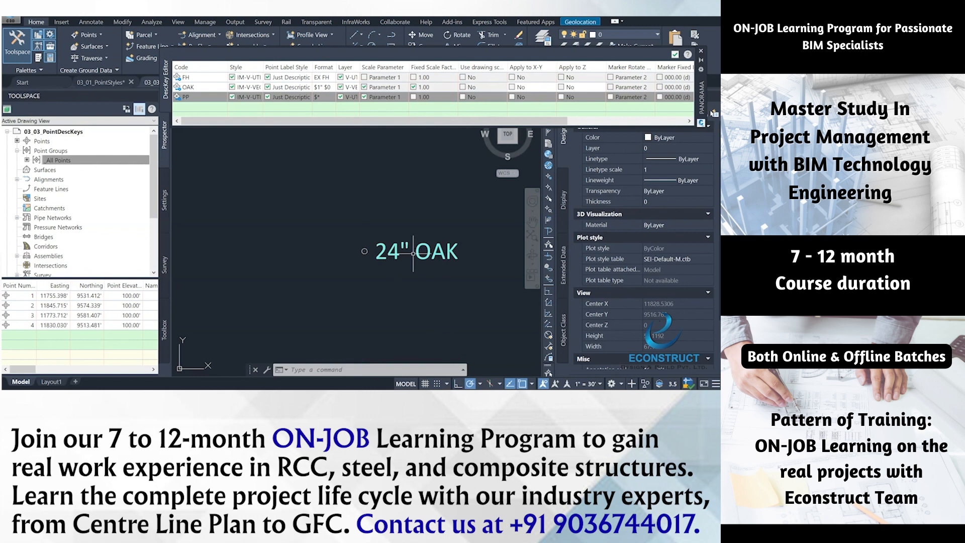
{"action": "left_click", "coordinate": [316, 96]}
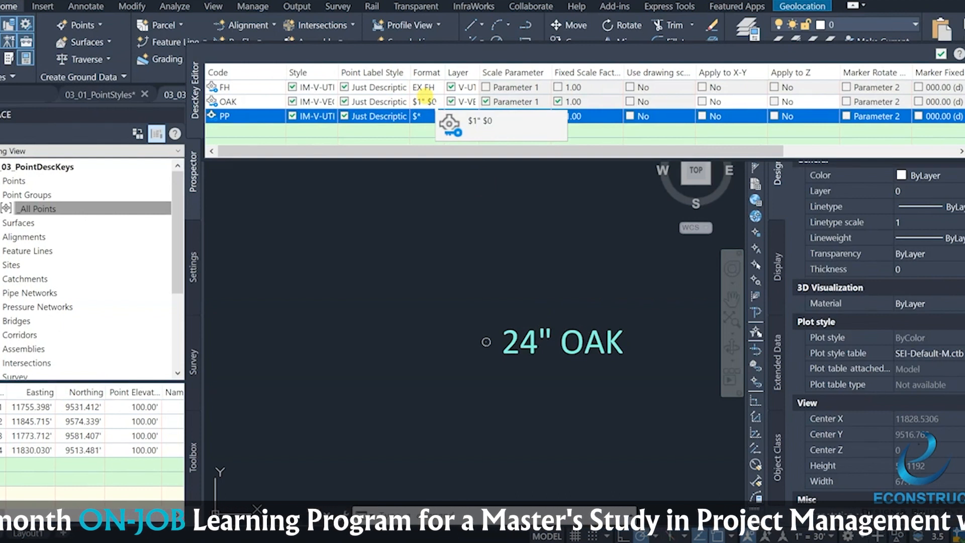
{"action": "scroll", "coordinate": [533, 391], "scroll_direction": "down", "scroll_amount": 5}
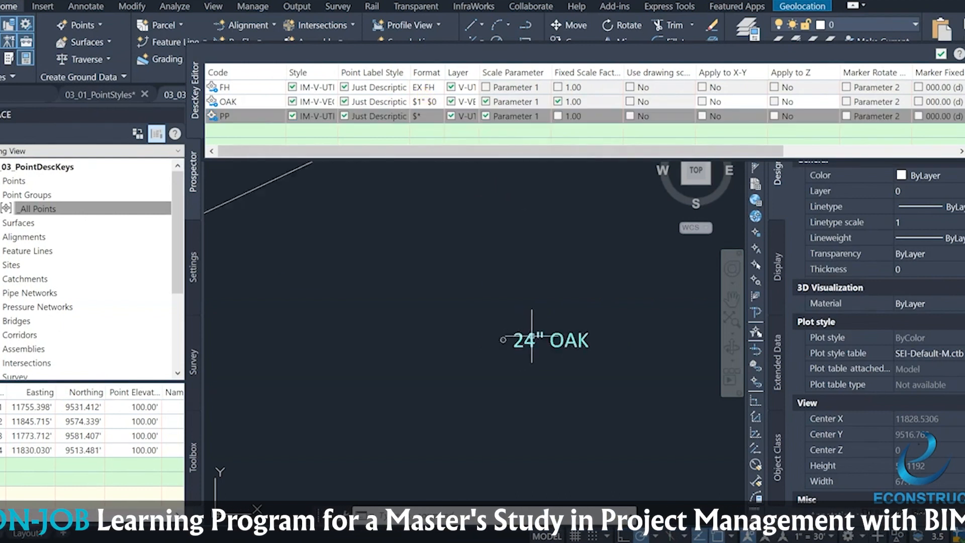
{"action": "middle_click_drag", "start_coordinate": [533, 391], "coordinate": [550, 437]}
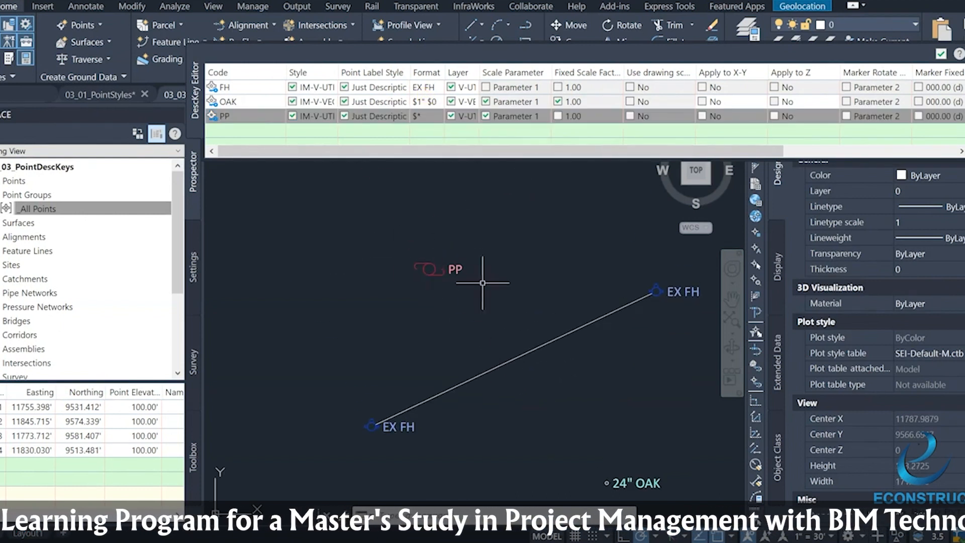
{"action": "left_click", "coordinate": [229, 116]}
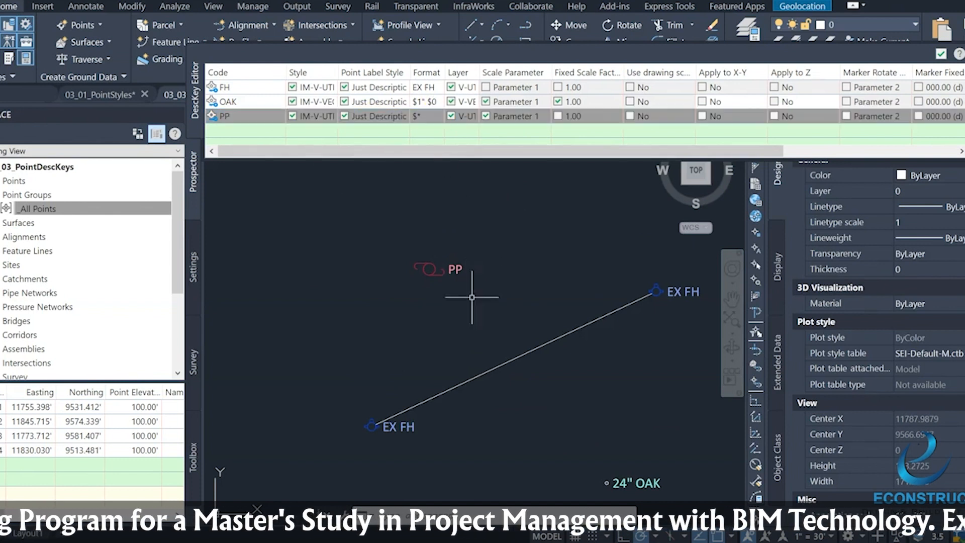
{"action": "mouse_move", "coordinate": [436, 272]}
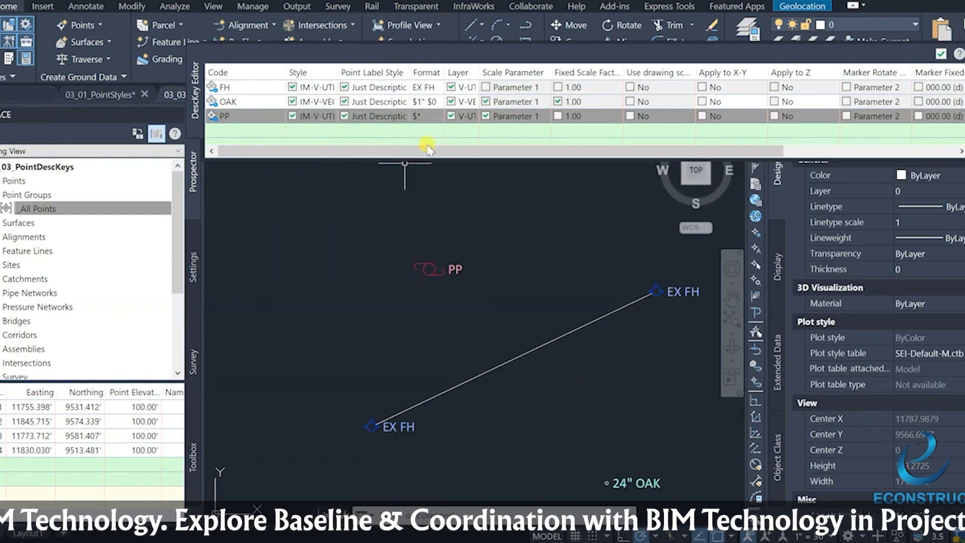
{"action": "left_click", "coordinate": [442, 147]}
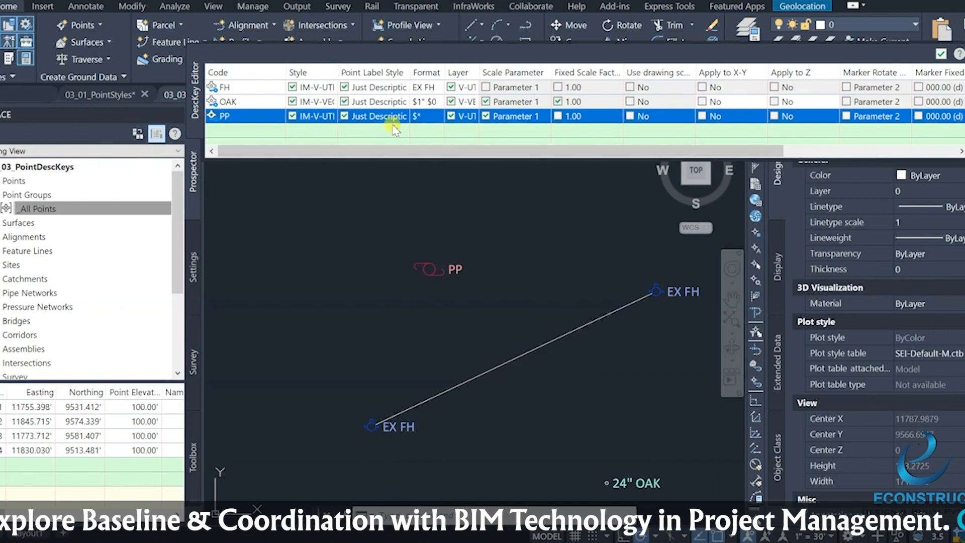
Step: For the OAK description key, turn off the fixed scale factor and set Apply to X-Y and Apply to Z to Yes
{"action": "scroll", "coordinate": [581, 453], "scroll_direction": "up", "scroll_amount": 4}
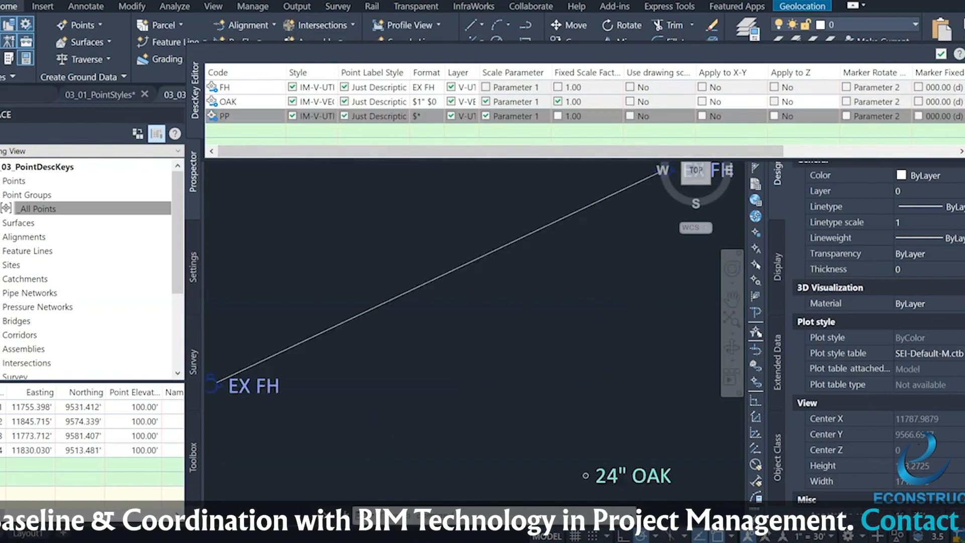
{"action": "scroll", "coordinate": [553, 445], "scroll_direction": "up", "scroll_amount": 1}
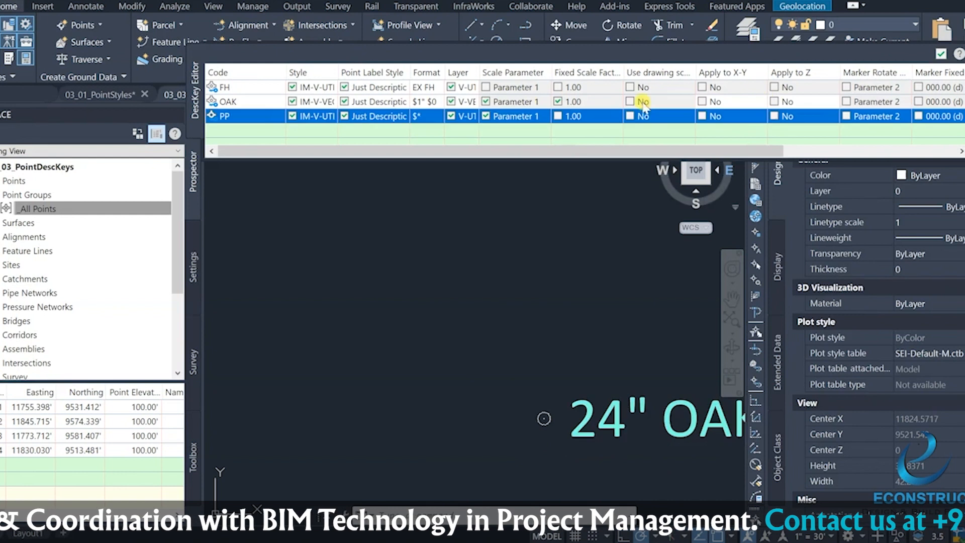
{"action": "left_click", "coordinate": [573, 102]}
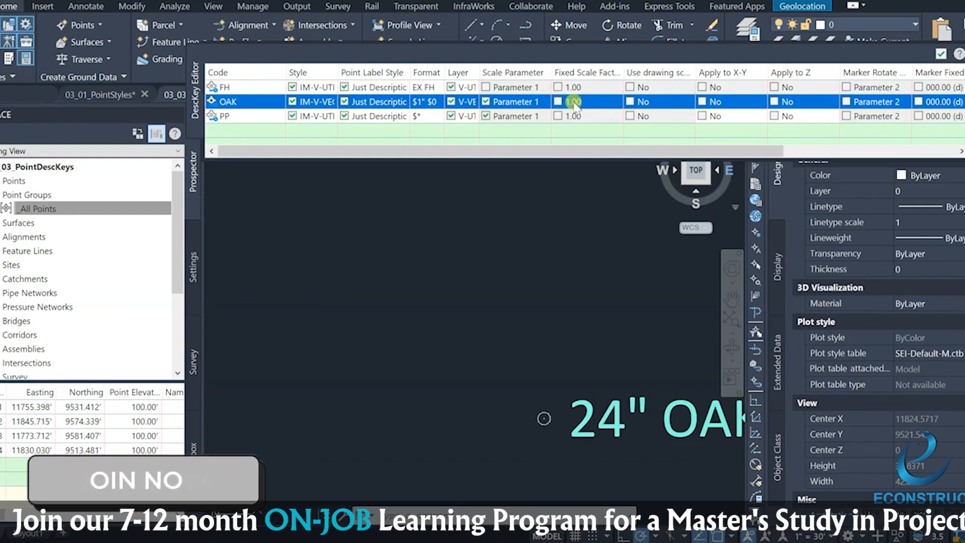
{"action": "left_click", "coordinate": [558, 102]}
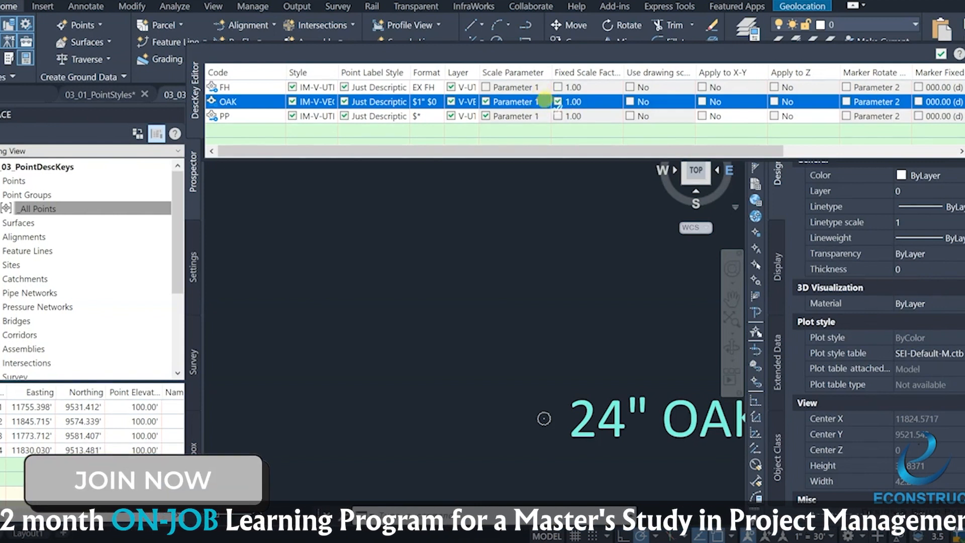
{"action": "left_click", "coordinate": [556, 100]}
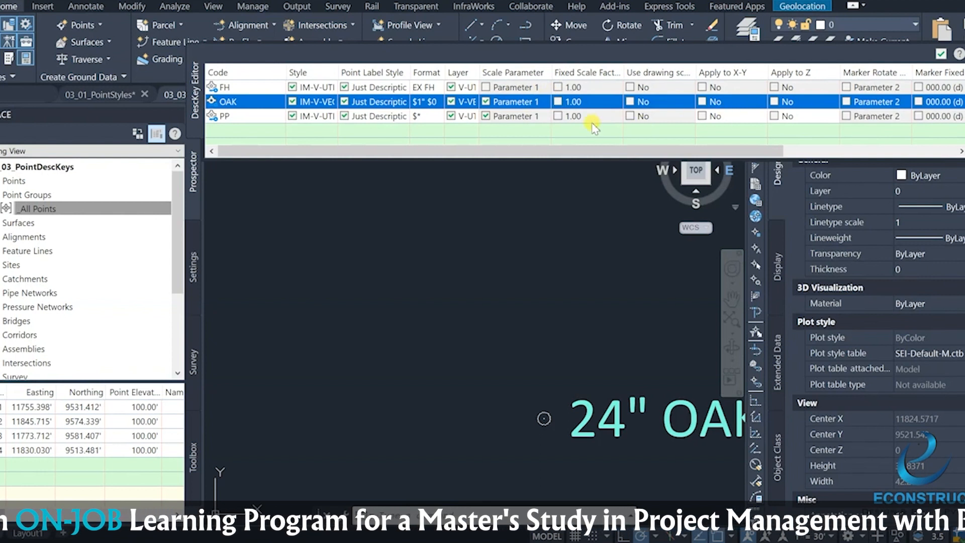
{"action": "left_click", "coordinate": [702, 101]}
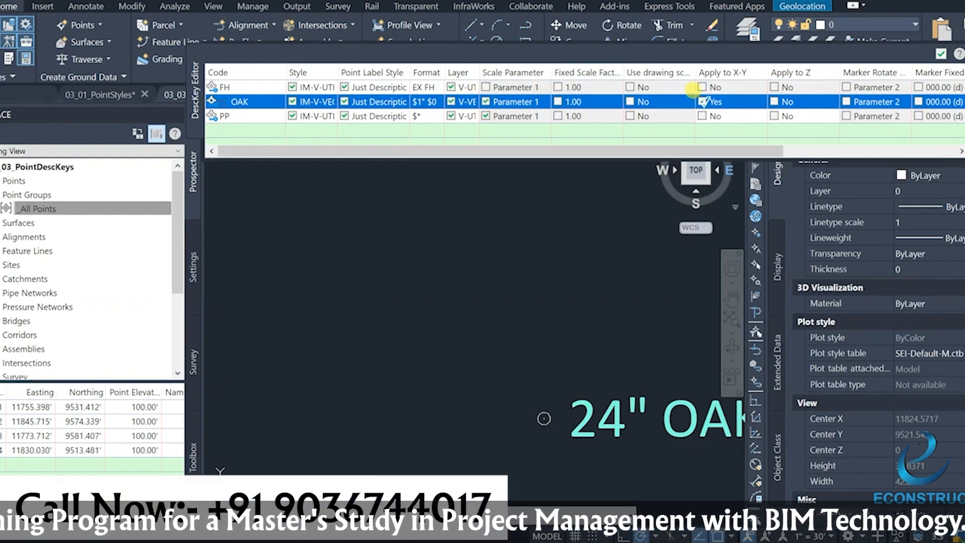
{"action": "left_click", "coordinate": [774, 102]}
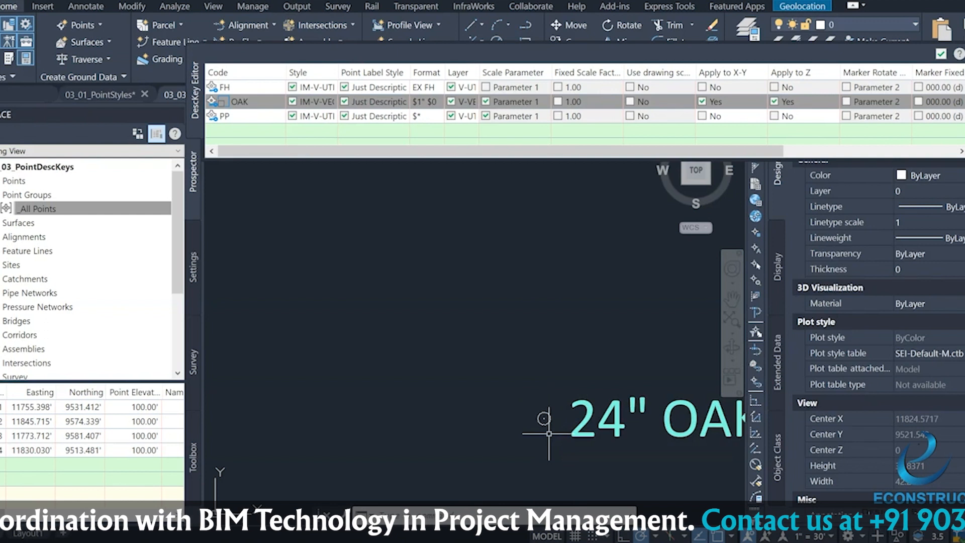
Step: Reapply the description keys to the _All Points group and inspect the oak tree's marker in the drawing
{"action": "left_click", "coordinate": [90, 208]}
{"action": "right_click", "coordinate": [15, 209]}
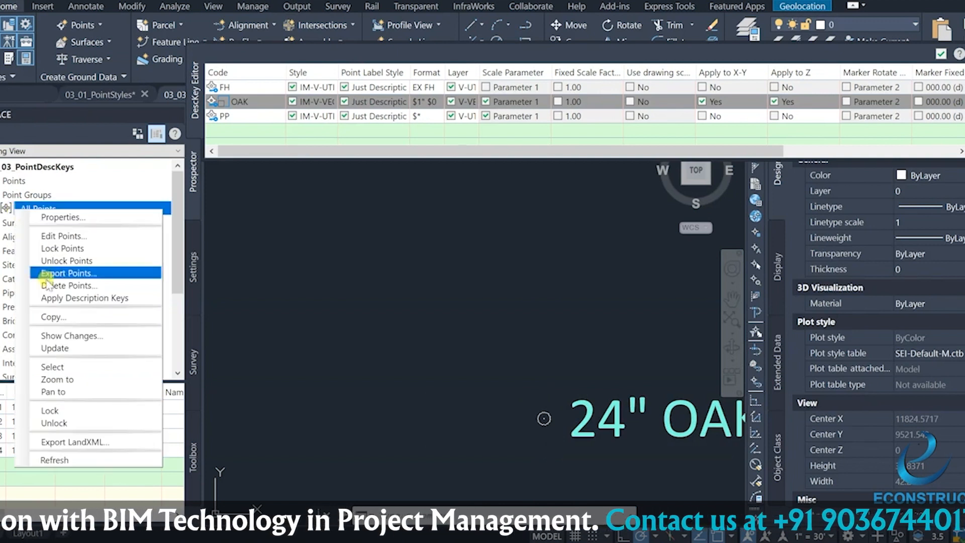
{"action": "left_click", "coordinate": [55, 301]}
{"action": "scroll", "coordinate": [604, 413], "scroll_direction": "down", "scroll_amount": 2}
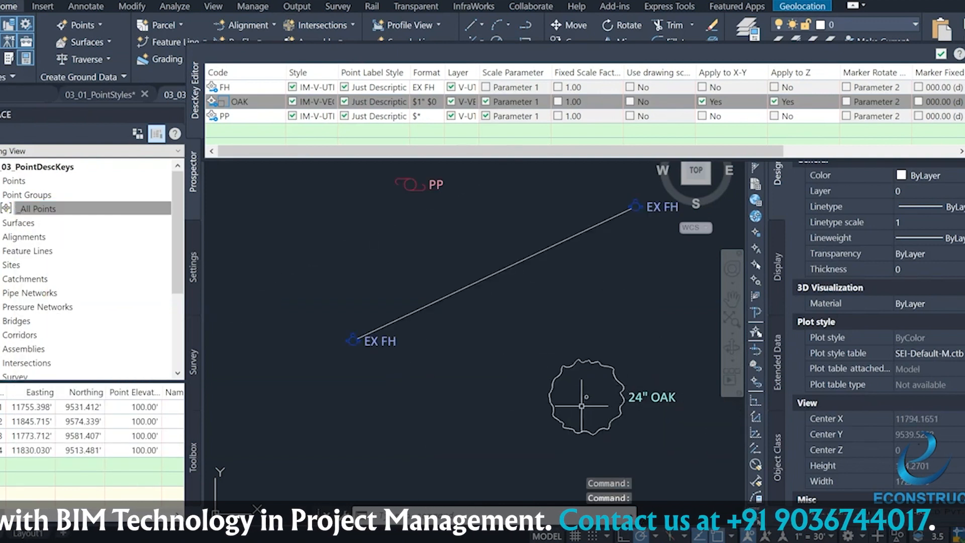
{"action": "scroll", "coordinate": [583, 405], "scroll_direction": "up", "scroll_amount": 4}
{"action": "scroll", "coordinate": [570, 377], "scroll_direction": "down", "scroll_amount": 5}
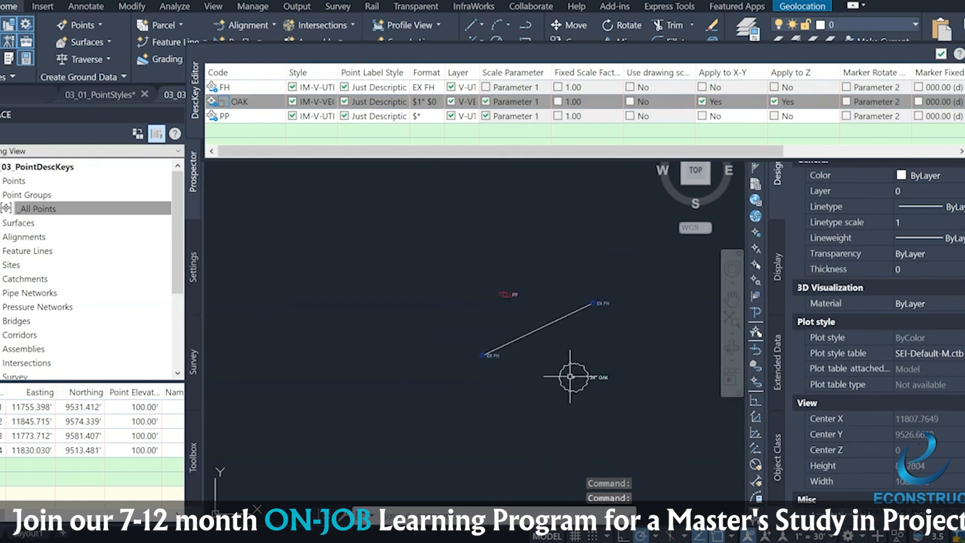
{"action": "scroll", "coordinate": [608, 367], "scroll_direction": "up", "scroll_amount": 3}
{"action": "middle_click_drag", "start_coordinate": [330, 230], "coordinate": [351, 290]}
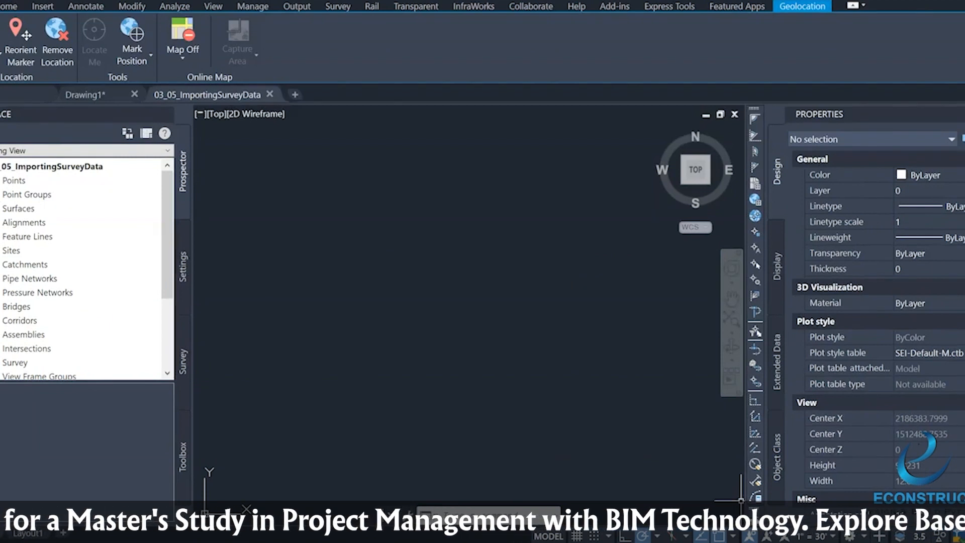
Step: Display the Survey toolspace and create a new local survey database named Econstruct
{"action": "left_click", "coordinate": [8, 6]}
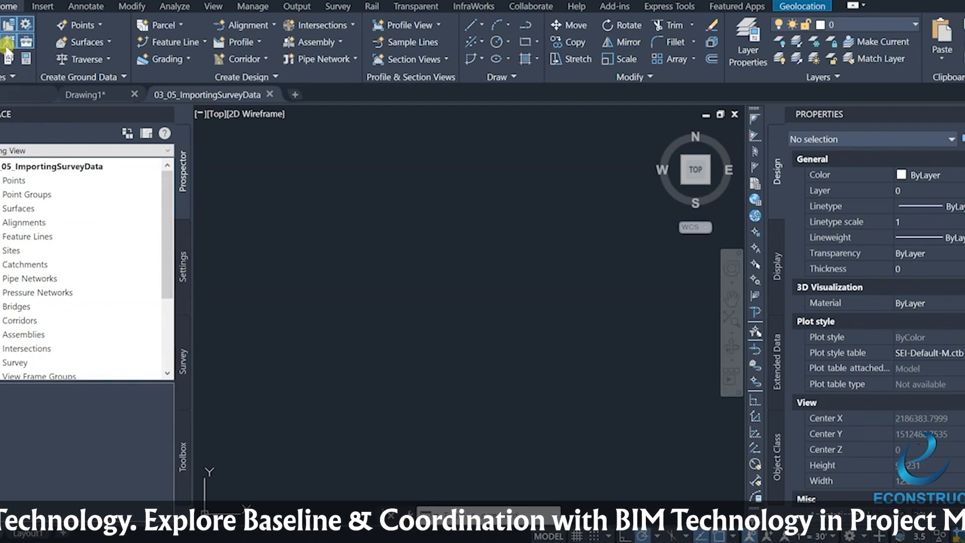
{"action": "left_click", "coordinate": [7, 45]}
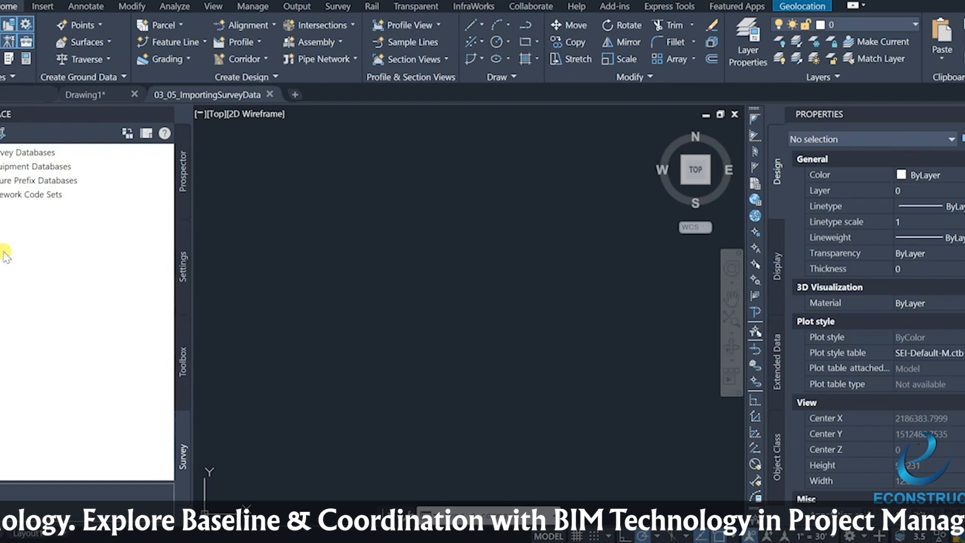
{"action": "left_click", "coordinate": [3, 152]}
{"action": "right_click", "coordinate": [3, 152]}
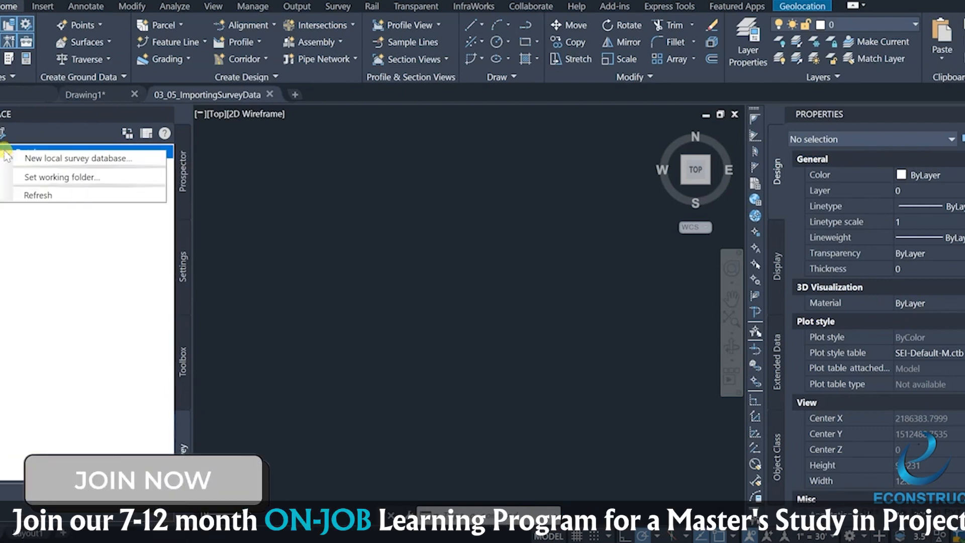
{"action": "left_click", "coordinate": [59, 159]}
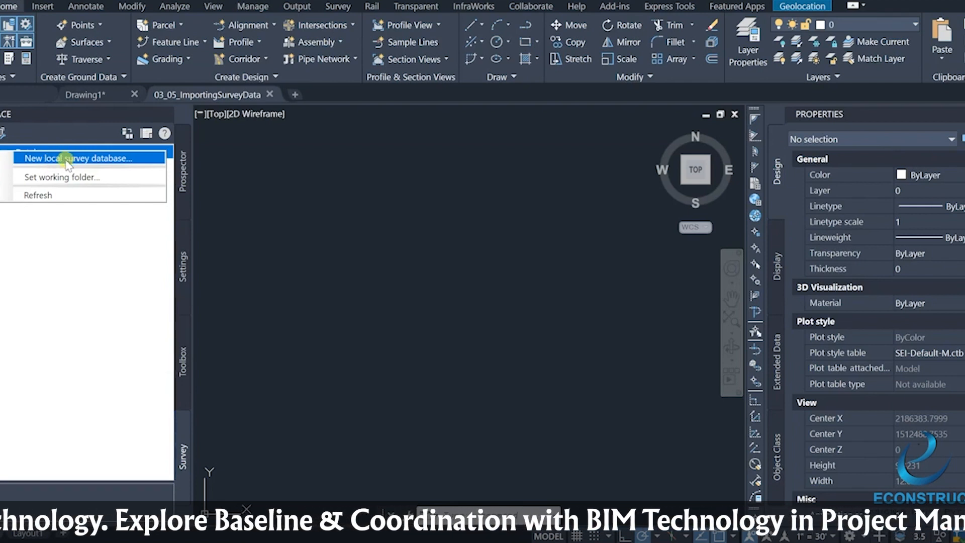
{"action": "left_click", "coordinate": [68, 161]}
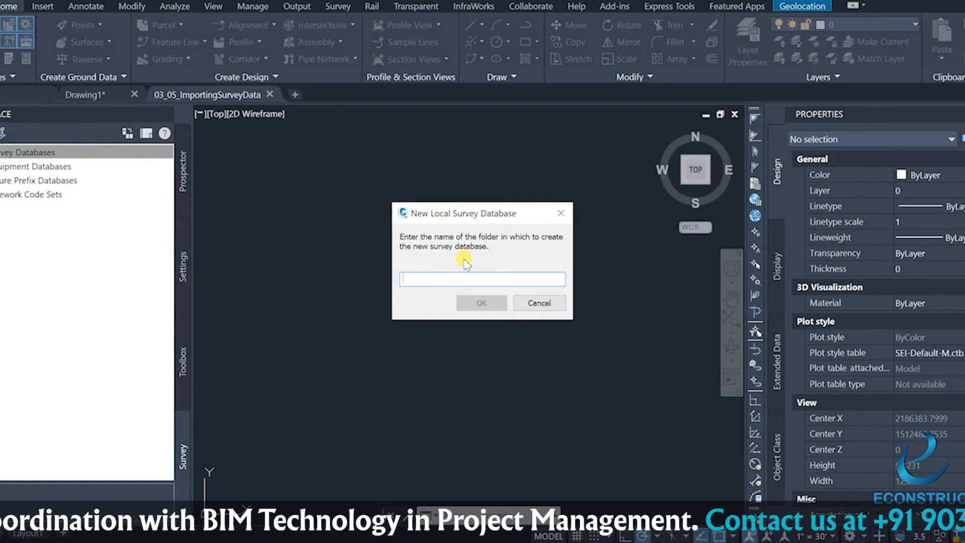
{"action": "type", "text": "E"}
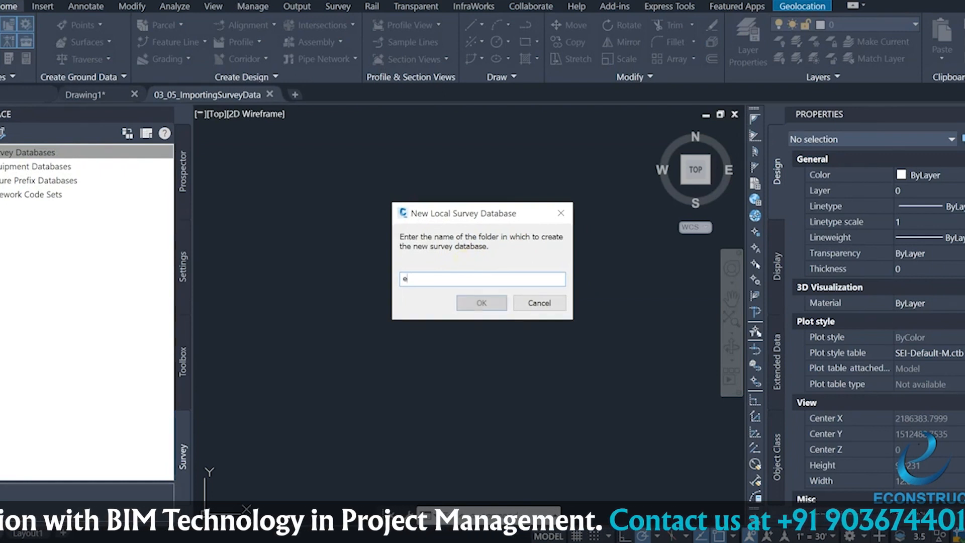
{"action": "key", "text": "BackSpace"}
{"action": "type", "text": "Econastruct"}
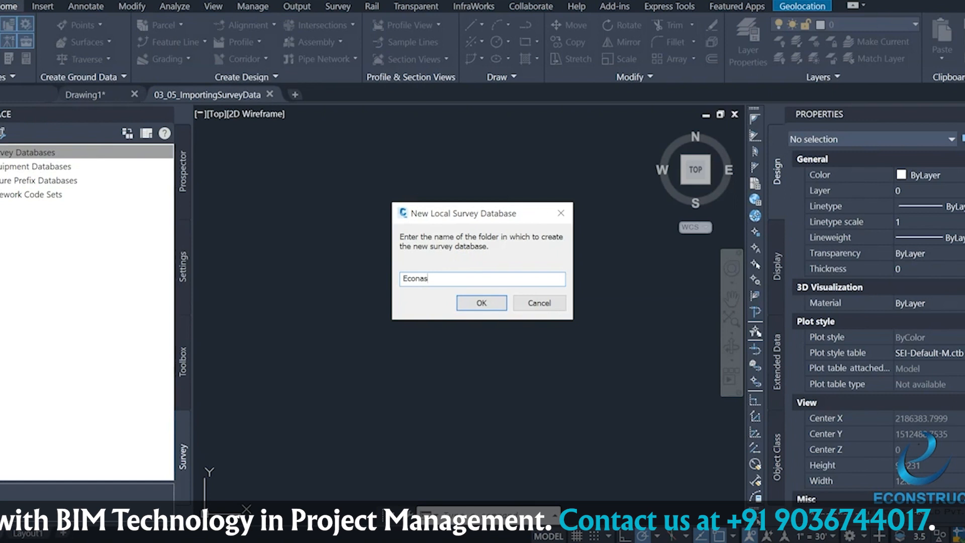
{"action": "key", "text": "BackSpace"}
{"action": "key", "text": "BackSpace"}
{"action": "key", "text": "BackSpace"}
{"action": "key", "text": "BackSpace"}
{"action": "key", "text": "BackSpace"}
{"action": "key", "text": "BackSpace"}
{"action": "key", "text": "BackSpace"}
{"action": "type", "text": "struycxt"}
{"action": "key", "text": "BackSpace"}
{"action": "key", "text": "BackSpace"}
{"action": "key", "text": "BackSpace"}
{"action": "key", "text": "BackSpace"}
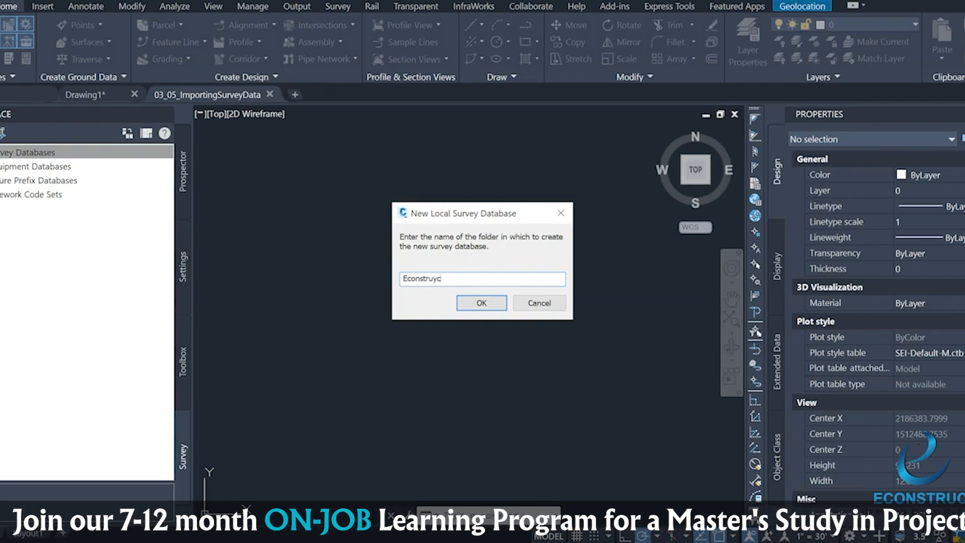
{"action": "type", "text": "ct"}
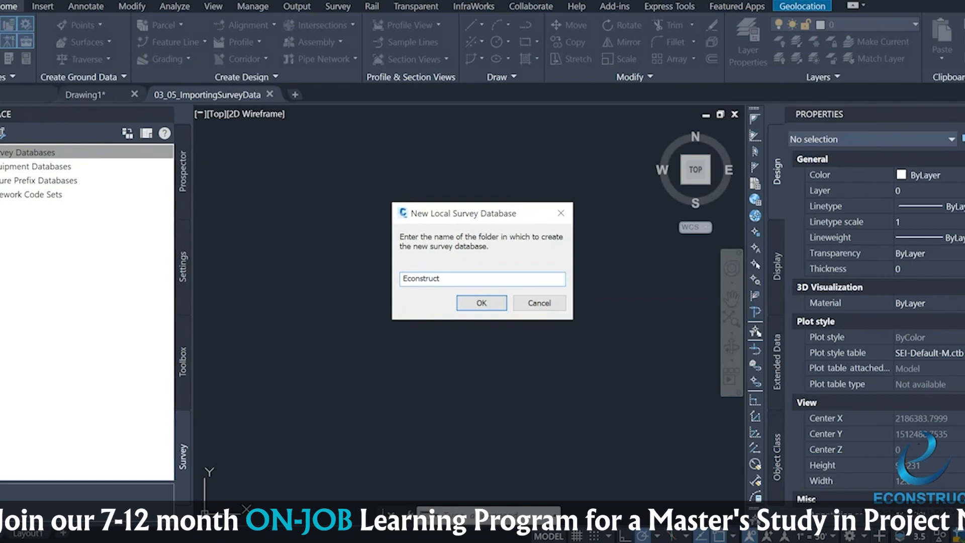
{"action": "left_click", "coordinate": [482, 303]}
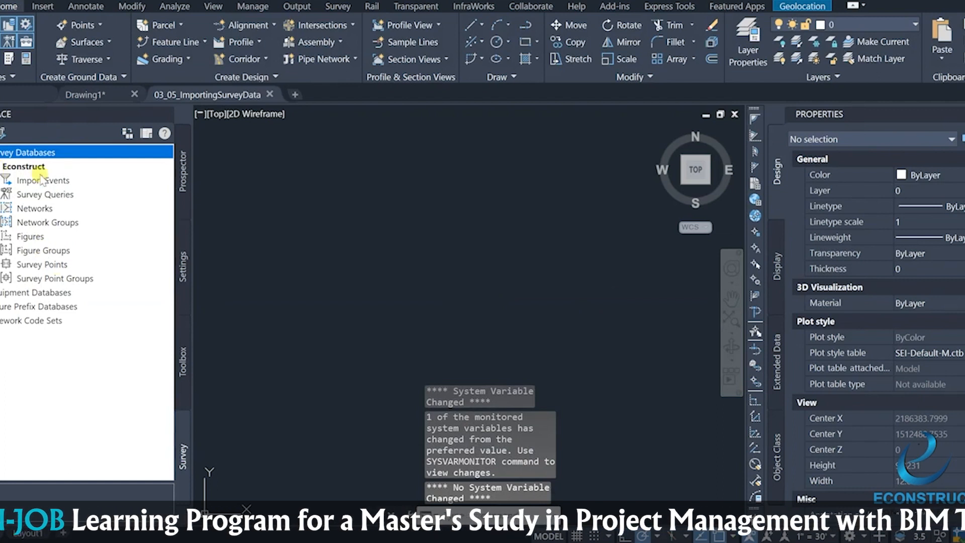
Step: Examine the Specify Database page of the Import Survey Data wizard for the Econstruct database's import events, closing the wizard without importing
{"action": "left_click", "coordinate": [1, 167]}
{"action": "left_click", "coordinate": [0, 167]}
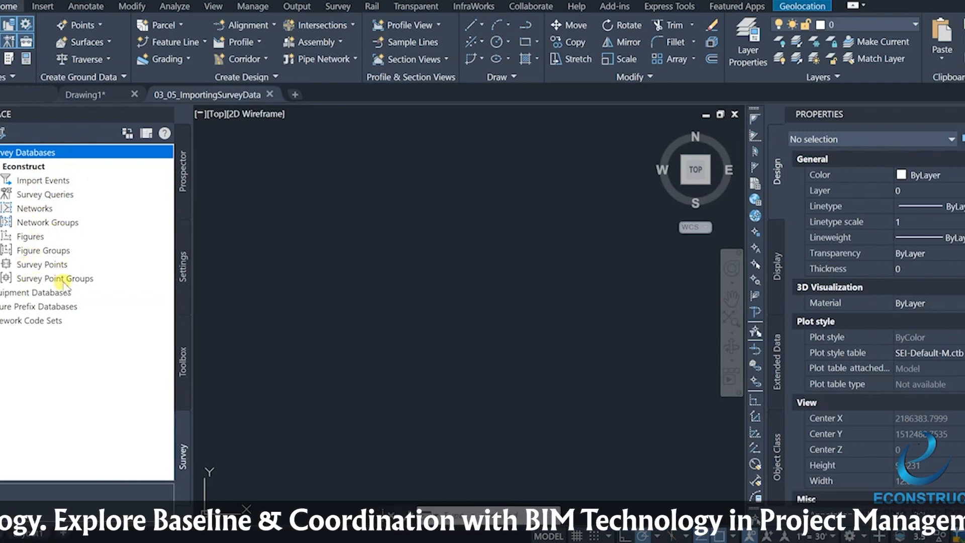
{"action": "right_click", "coordinate": [26, 180]}
{"action": "left_click", "coordinate": [57, 187]}
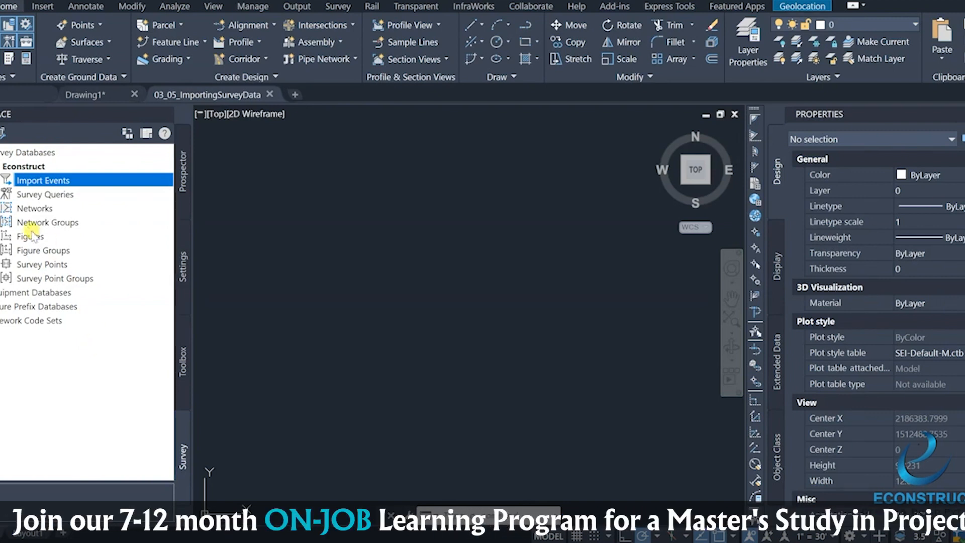
{"action": "right_click", "coordinate": [40, 185]}
{"action": "left_click", "coordinate": [52, 192]}
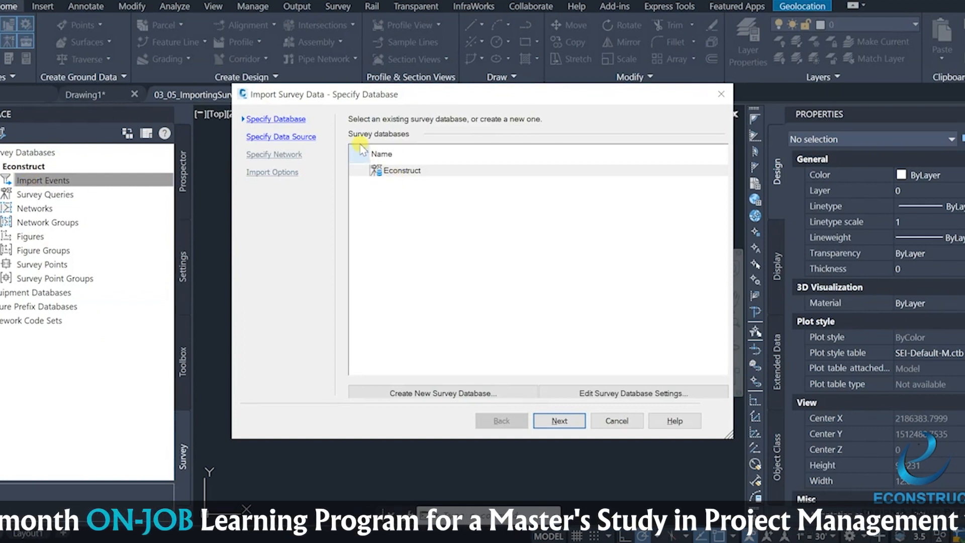
{"action": "left_click", "coordinate": [395, 172]}
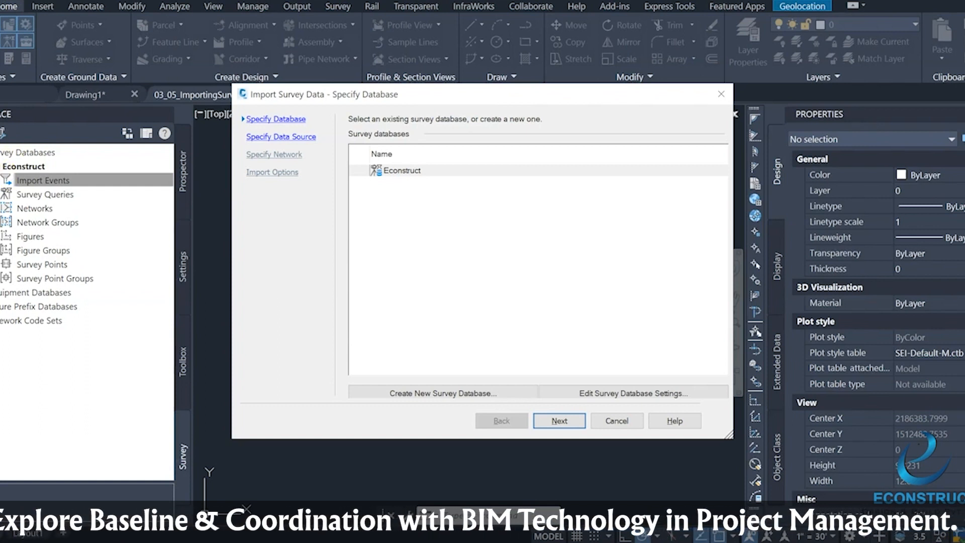
{"action": "left_click", "coordinate": [725, 91]}
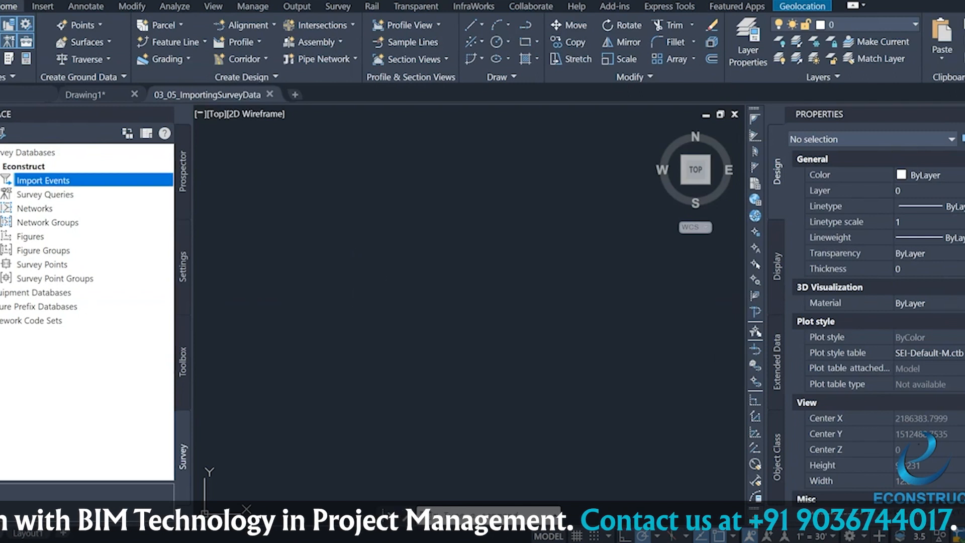
Step: Collapse the Econstruct database, list the equipment, figure prefix and linework code set entries, and bring up the commands available for Econstruct
{"action": "left_click", "coordinate": [1, 166]}
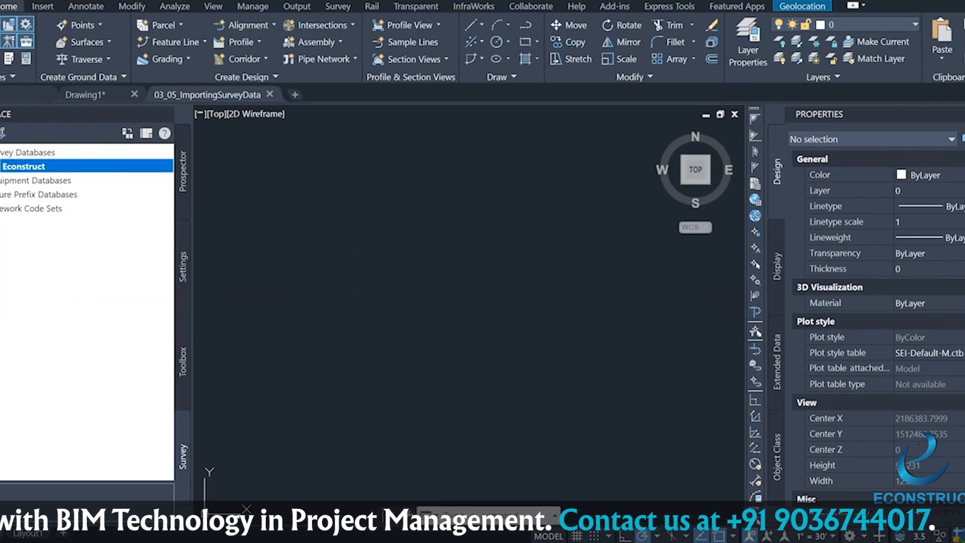
{"action": "left_click", "coordinate": [1, 181]}
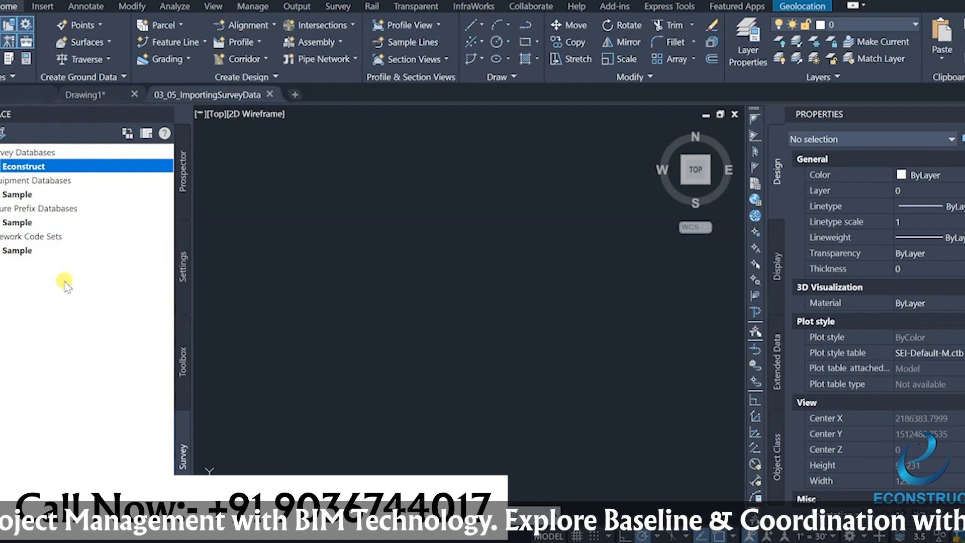
{"action": "right_click", "coordinate": [32, 165]}
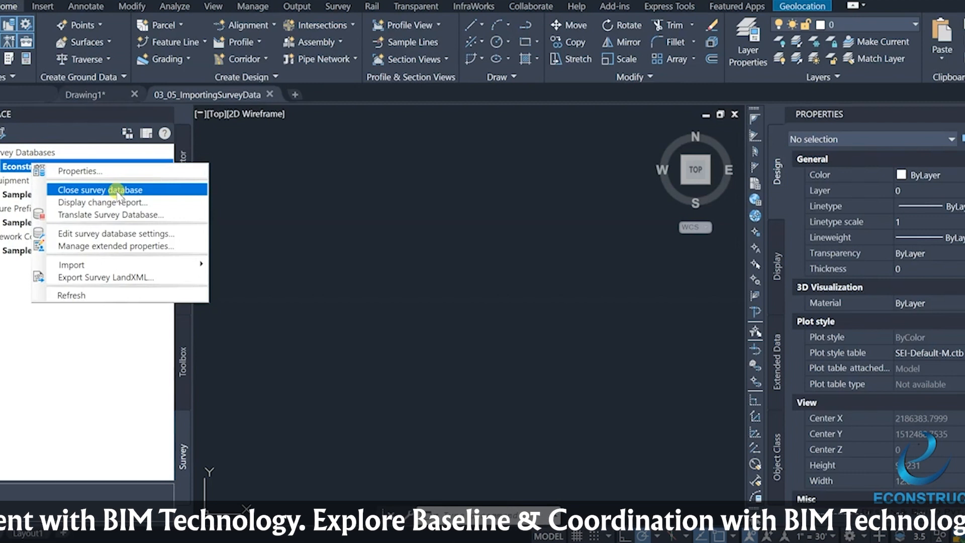
Step: View the properties of the Econstruct survey database and close them without changes
{"action": "left_click", "coordinate": [103, 171]}
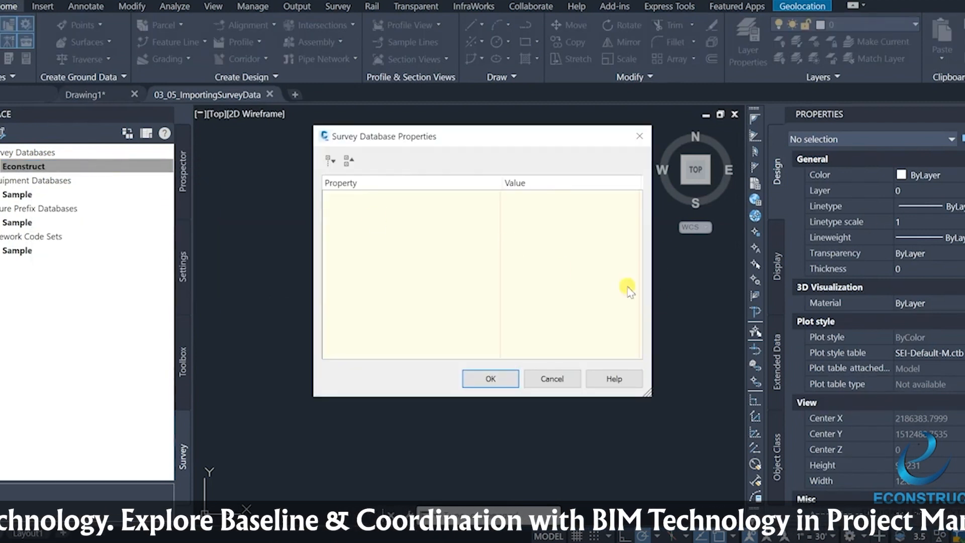
{"action": "left_click", "coordinate": [640, 137]}
Step: Open the Equipment Database Manager for the Sample equipment database, enlarge its window and narrow the Property column
{"action": "left_click", "coordinate": [15, 194]}
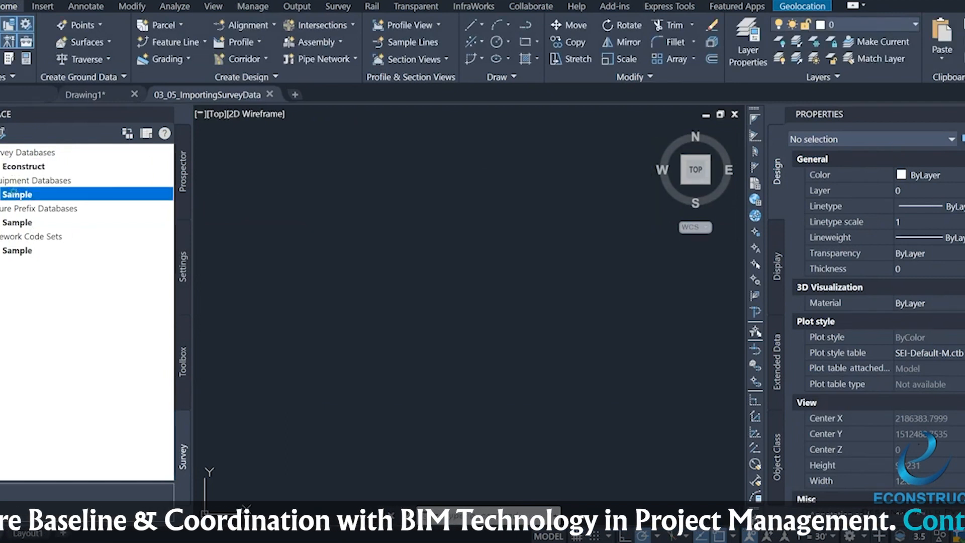
{"action": "right_click", "coordinate": [10, 181]}
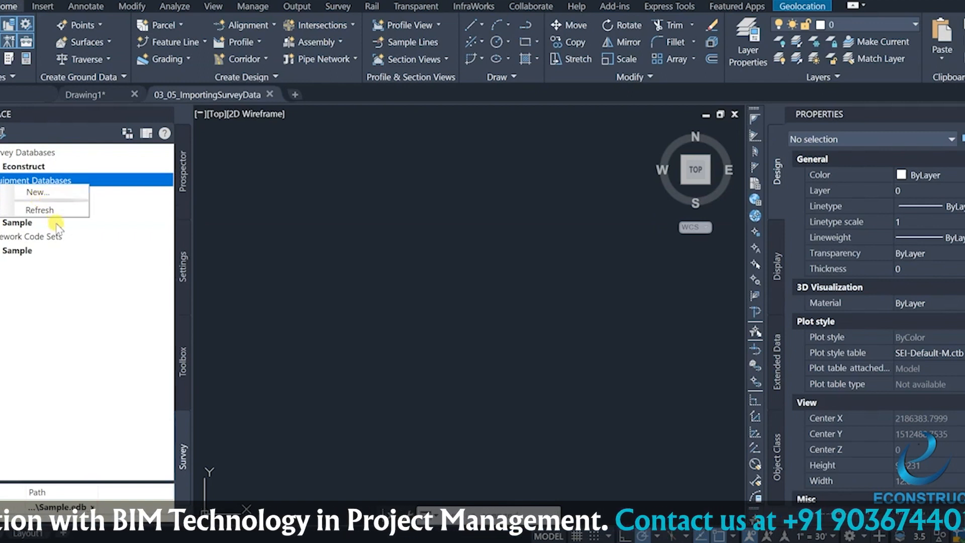
{"action": "key", "text": "Escape"}
{"action": "right_click", "coordinate": [18, 195]}
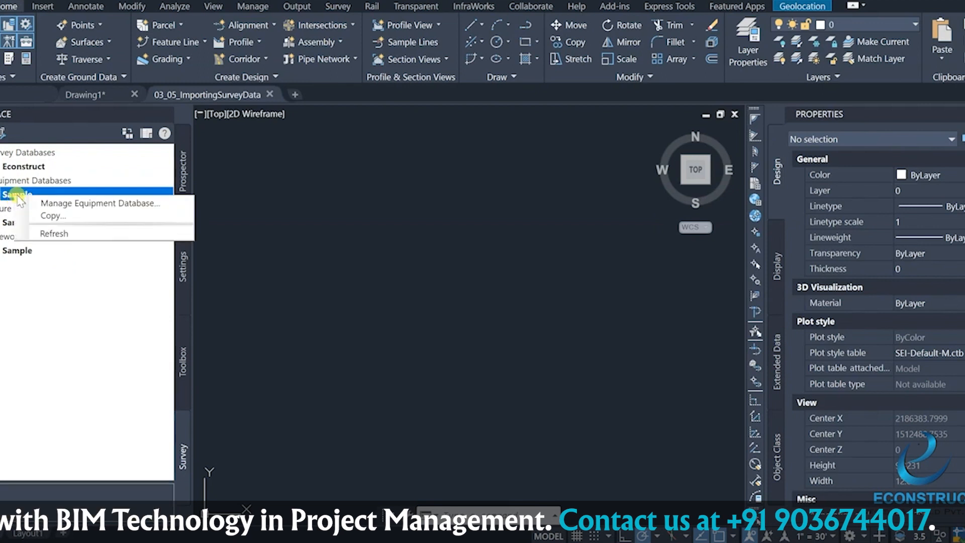
{"action": "left_click", "coordinate": [57, 203]}
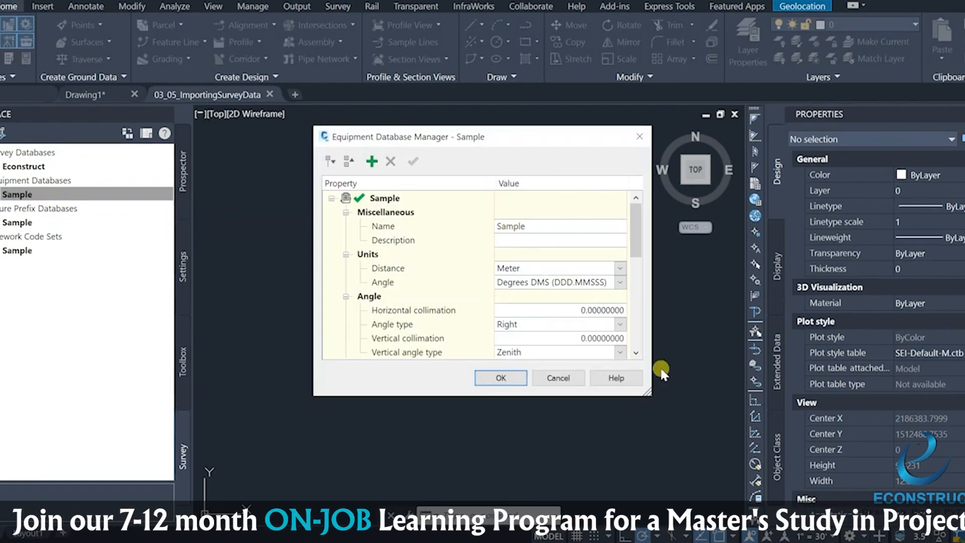
{"action": "left_click_drag", "start_coordinate": [650, 396], "coordinate": [694, 540]}
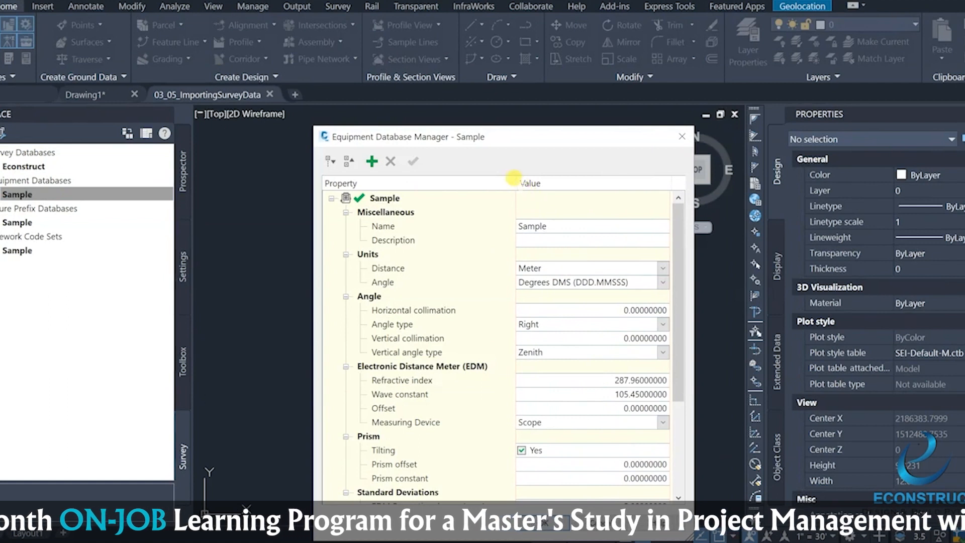
{"action": "left_click_drag", "start_coordinate": [513, 182], "coordinate": [504, 182]}
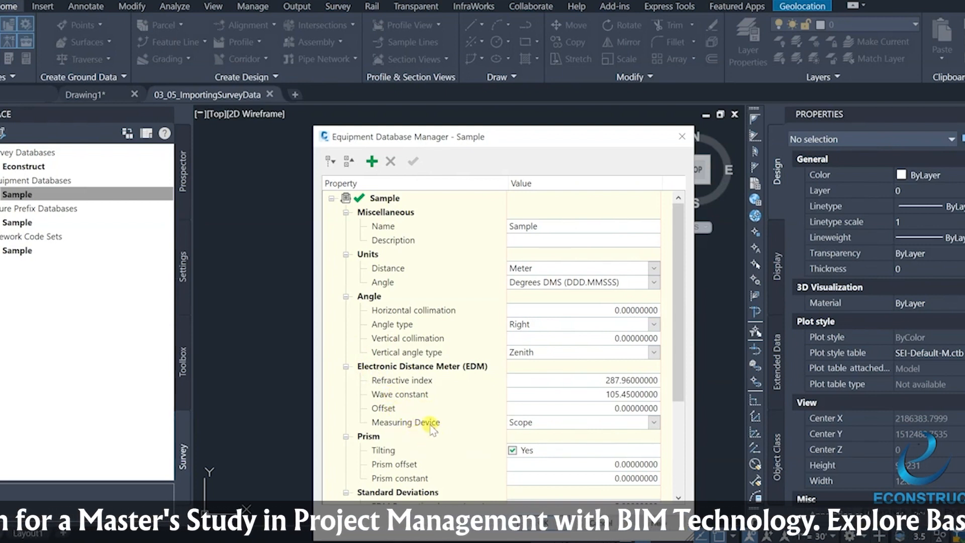
Step: Examine the measuring device options, prism settings and standard deviations of the Sample equipment
{"action": "left_click", "coordinate": [655, 422]}
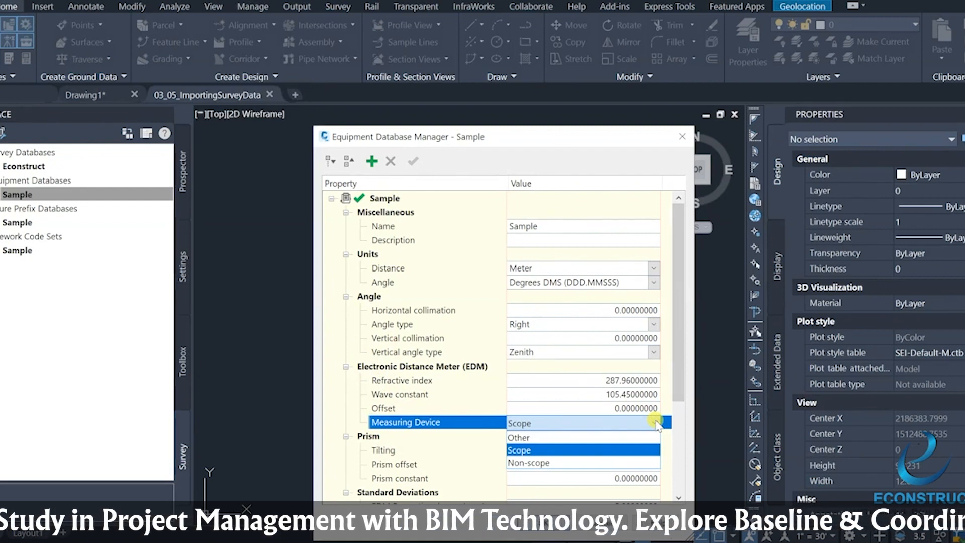
{"action": "left_click", "coordinate": [657, 424]}
{"action": "scroll", "coordinate": [478, 452], "scroll_direction": "down", "scroll_amount": 4}
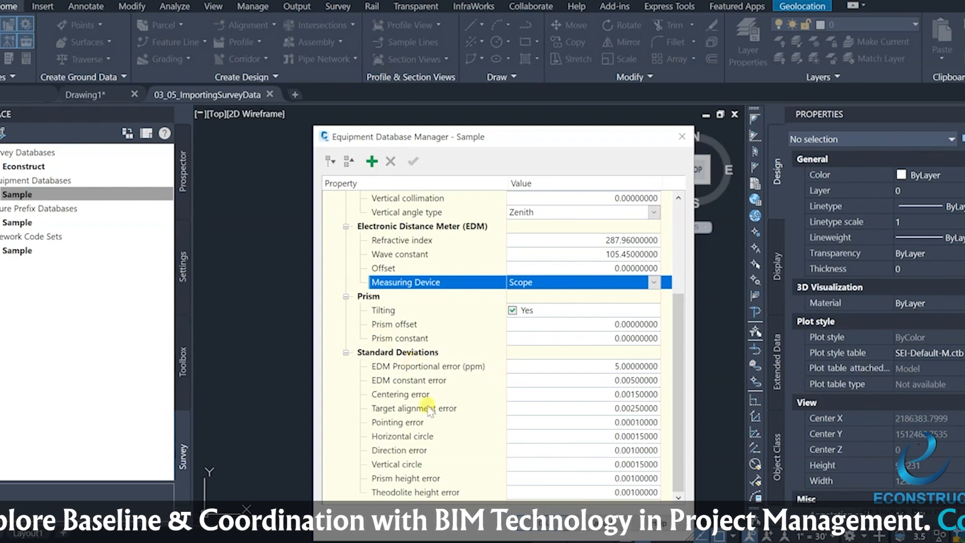
{"action": "scroll", "coordinate": [435, 427], "scroll_direction": "up", "scroll_amount": 2}
{"action": "scroll", "coordinate": [432, 443], "scroll_direction": "down", "scroll_amount": 2}
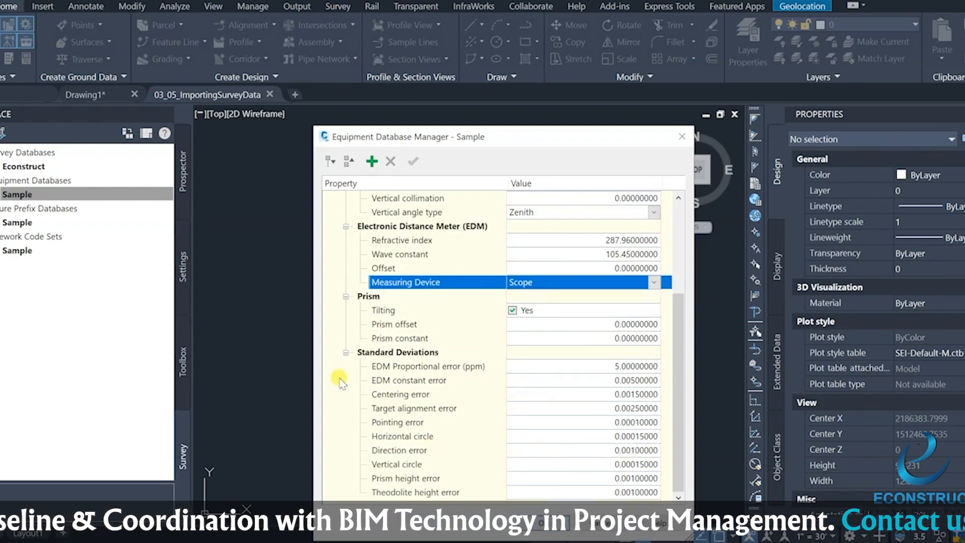
{"action": "scroll", "coordinate": [503, 361], "scroll_direction": "up", "scroll_amount": 3}
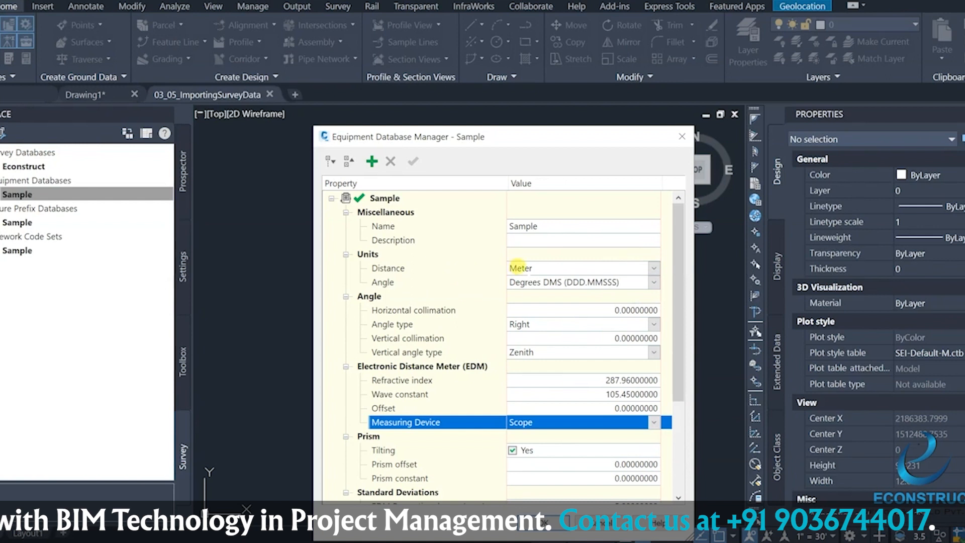
Step: Check the distance unit options of the Sample equipment, keep Meter, and open its name for editing
{"action": "left_click", "coordinate": [653, 269]}
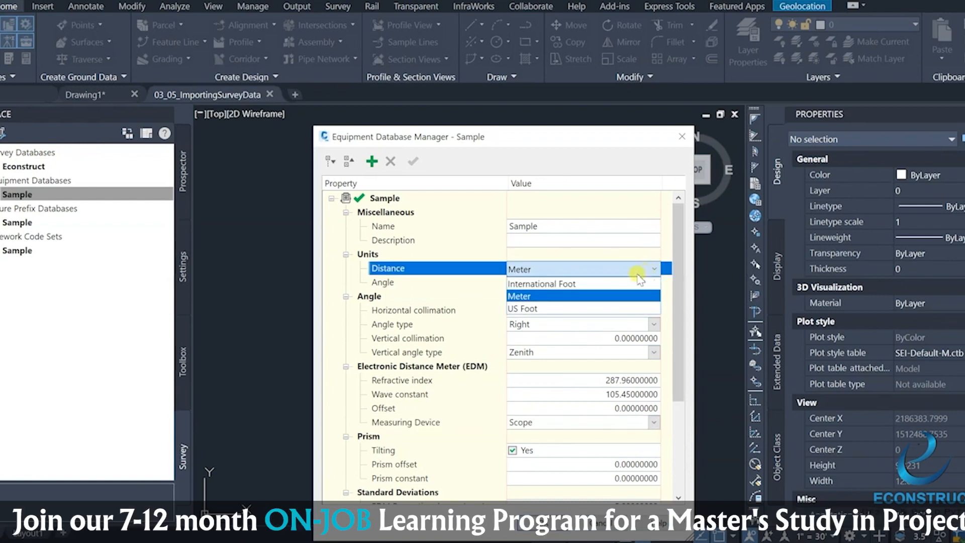
{"action": "left_click", "coordinate": [558, 297]}
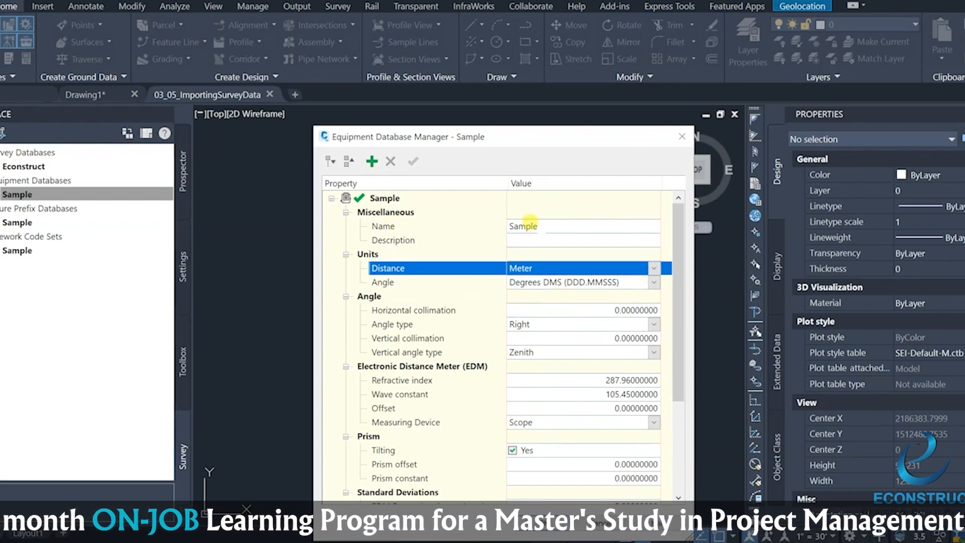
{"action": "left_click", "coordinate": [550, 225]}
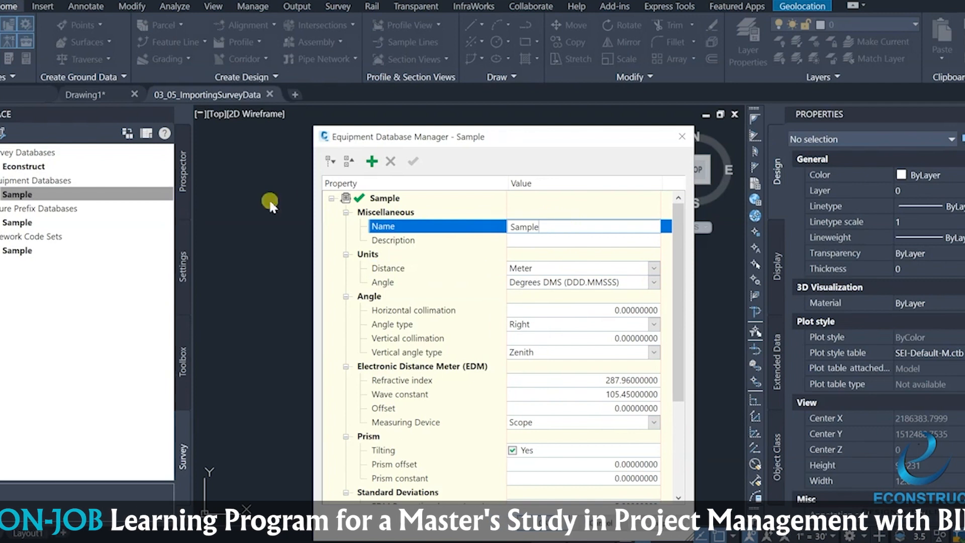
Step: Collapse all property groups of the Sample equipment, from Miscellaneous to Standard Deviations, and close the Equipment Database Manager
{"action": "left_click", "coordinate": [332, 199]}
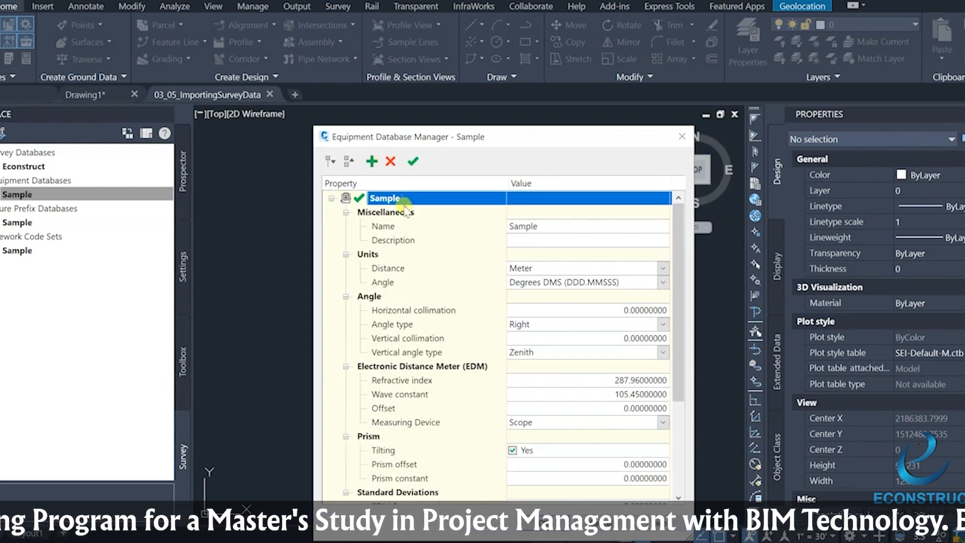
{"action": "left_click", "coordinate": [376, 211]}
{"action": "left_click", "coordinate": [346, 213]}
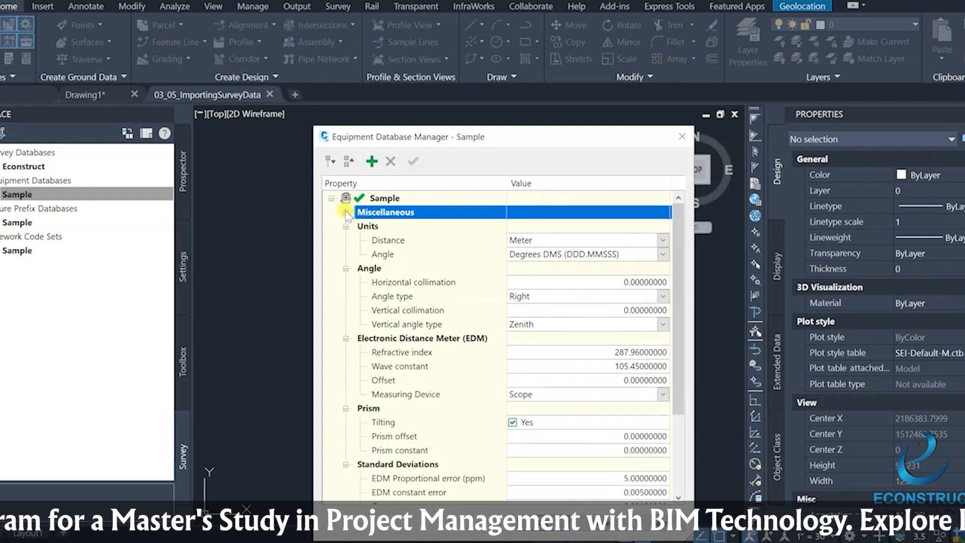
{"action": "left_click", "coordinate": [346, 226]}
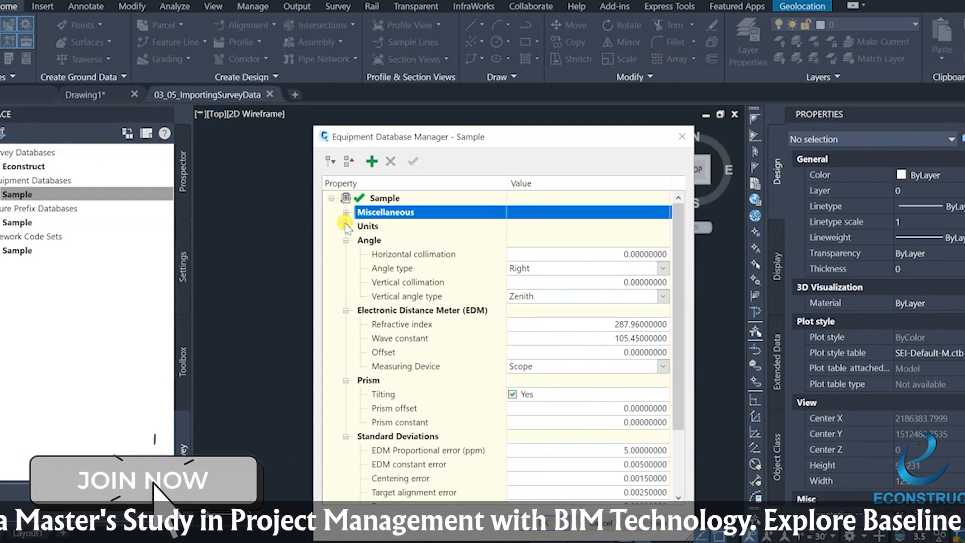
{"action": "left_click", "coordinate": [346, 241]}
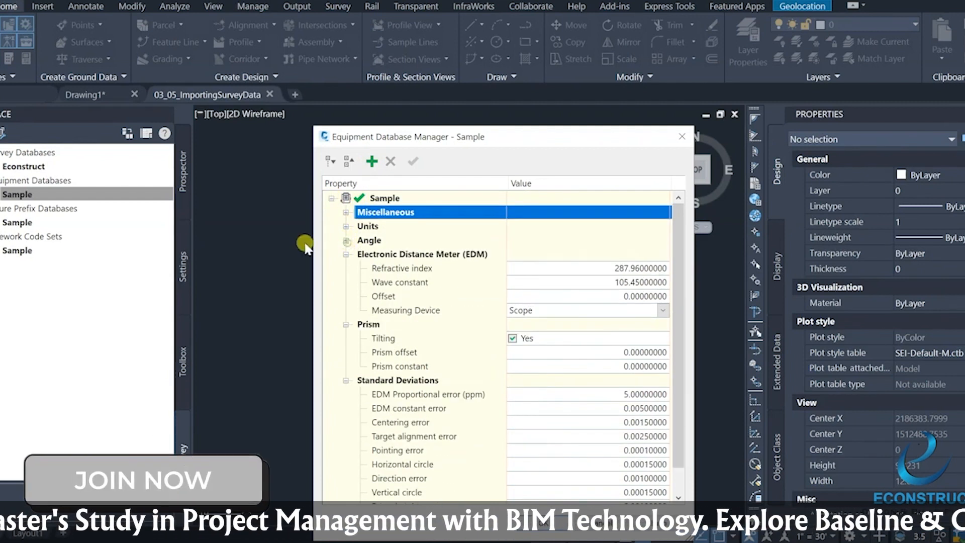
{"action": "left_click", "coordinate": [346, 254]}
{"action": "left_click", "coordinate": [346, 268]}
{"action": "left_click", "coordinate": [346, 282]}
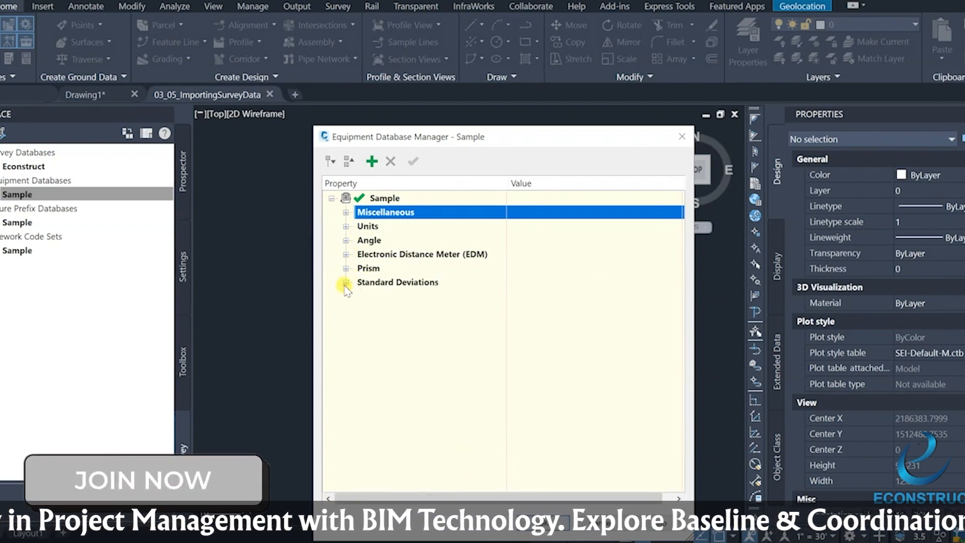
{"action": "left_click", "coordinate": [681, 136]}
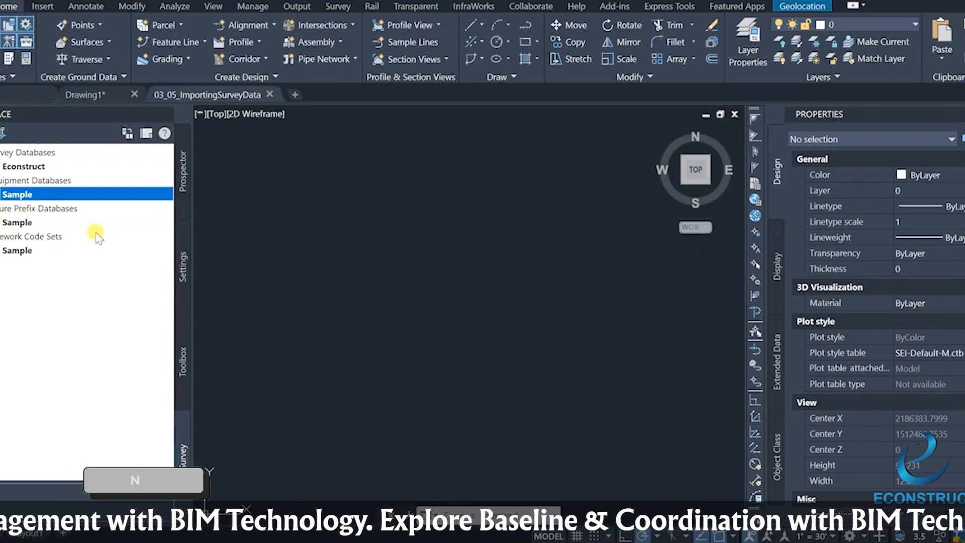
Step: Open the Figure Prefix Database Manager for the Sample figure prefix database, look over its columns and close it
{"action": "right_click", "coordinate": [20, 224]}
{"action": "left_click", "coordinate": [61, 243]}
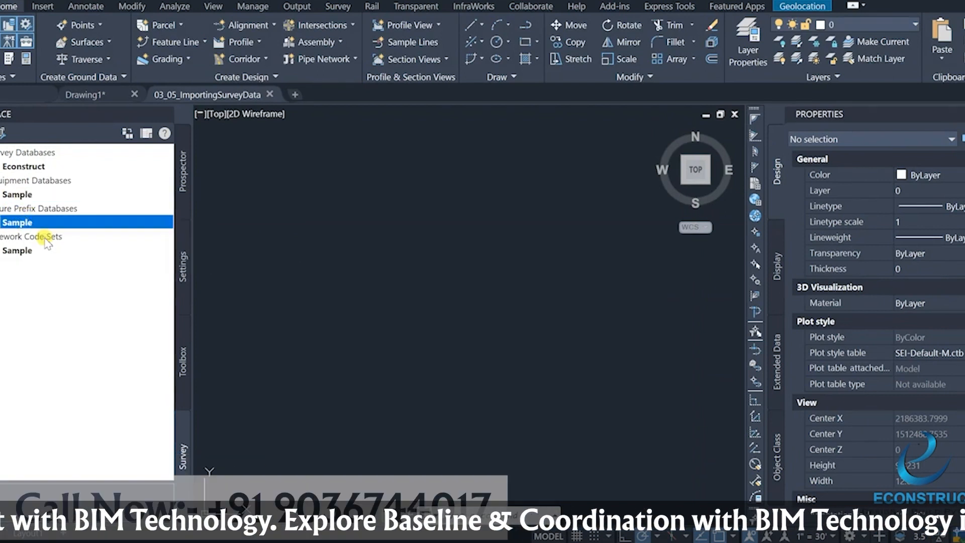
{"action": "left_click", "coordinate": [527, 303]}
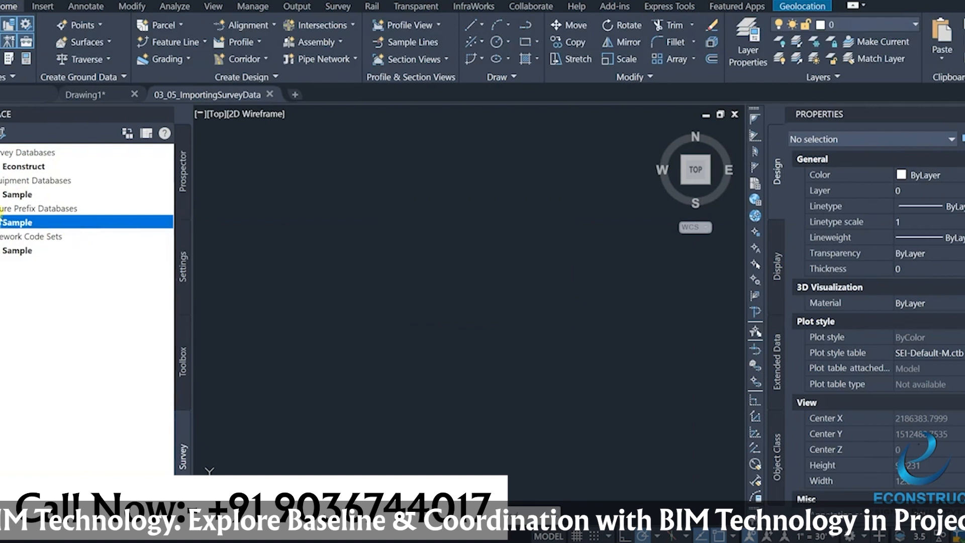
{"action": "right_click", "coordinate": [24, 223]}
{"action": "left_click", "coordinate": [26, 227]}
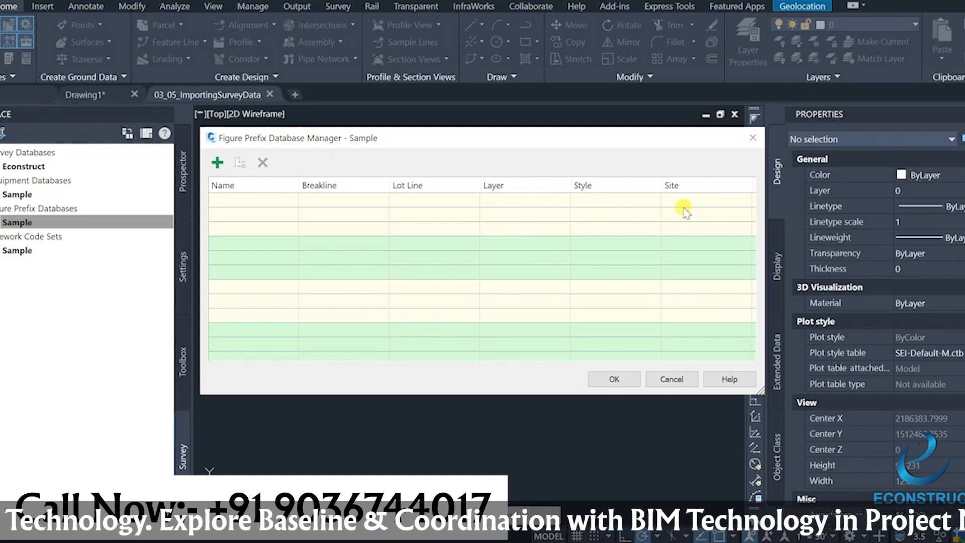
{"action": "left_click", "coordinate": [254, 190]}
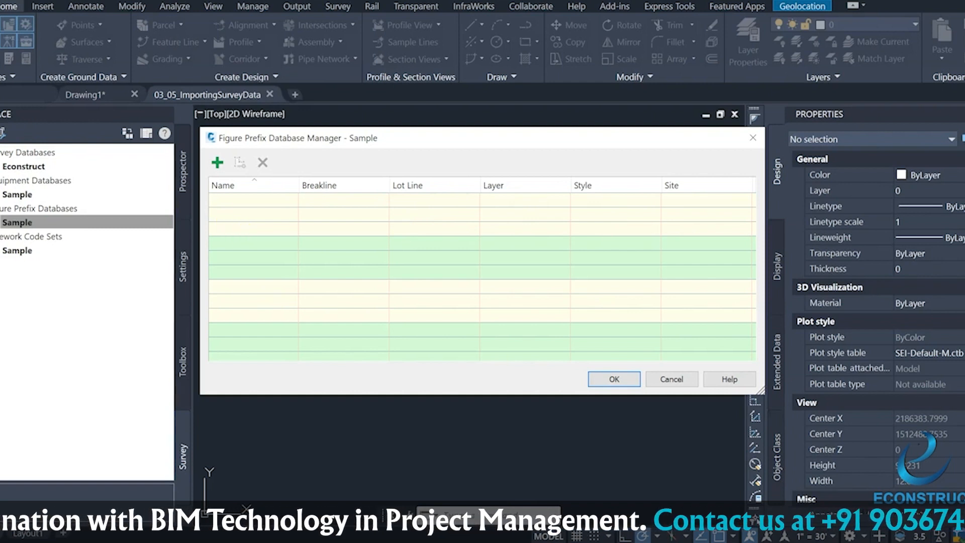
{"action": "left_click", "coordinate": [753, 139]}
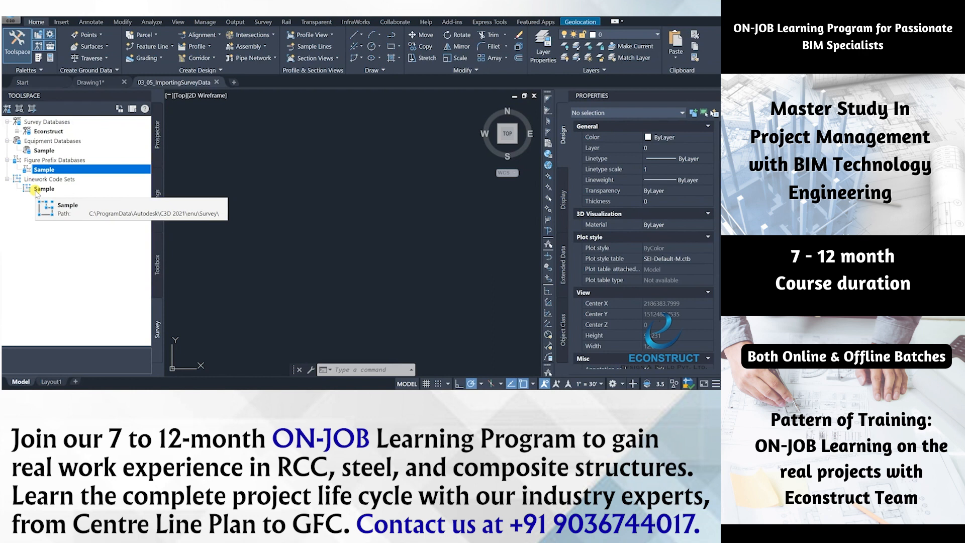
Step: Open the Sample linework code set for editing and review its coding methods, special codes, line segment codes and curve segment codes
{"action": "right_click", "coordinate": [36, 192]}
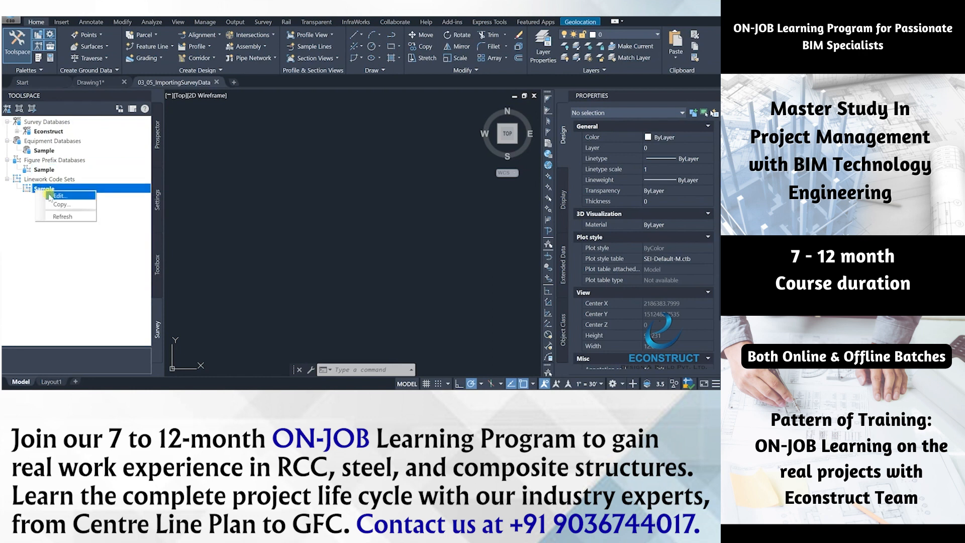
{"action": "left_click", "coordinate": [51, 197]}
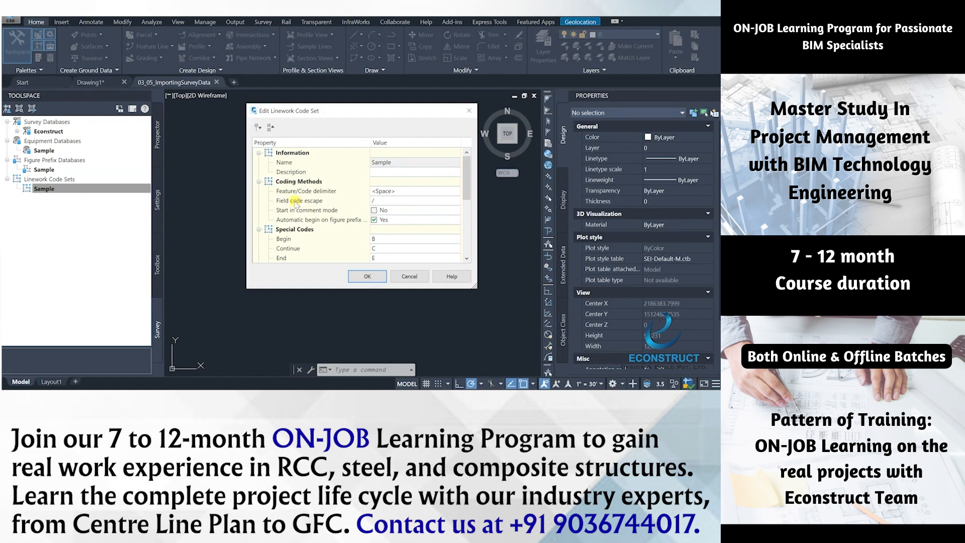
{"action": "scroll", "coordinate": [372, 248], "scroll_direction": "down", "scroll_amount": 3}
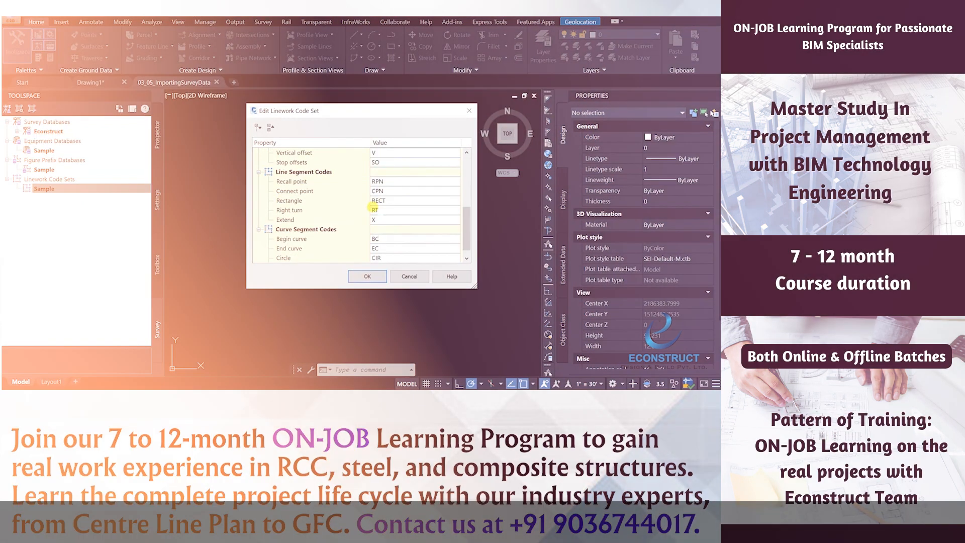
{"action": "scroll", "coordinate": [374, 204], "scroll_direction": "down", "scroll_amount": 3}
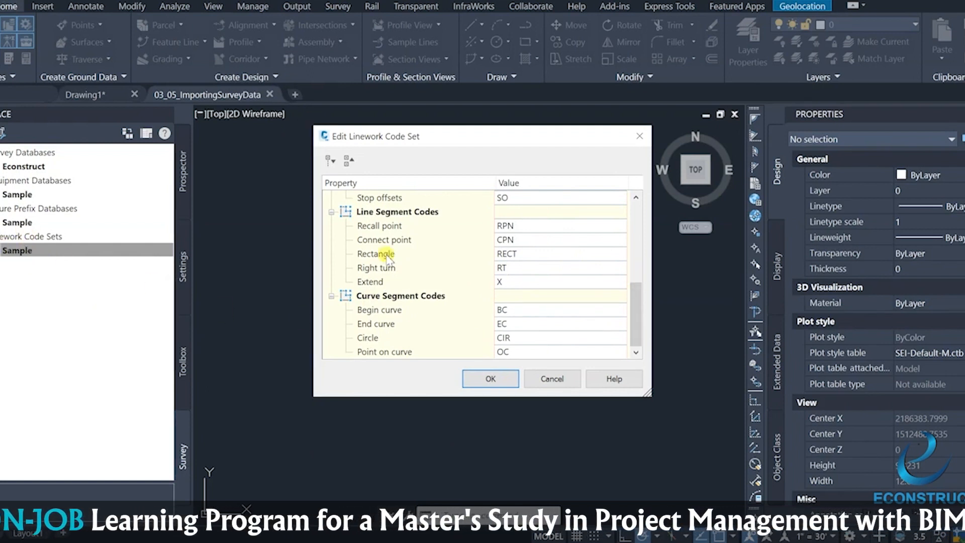
{"action": "scroll", "coordinate": [398, 254], "scroll_direction": "up", "scroll_amount": 5}
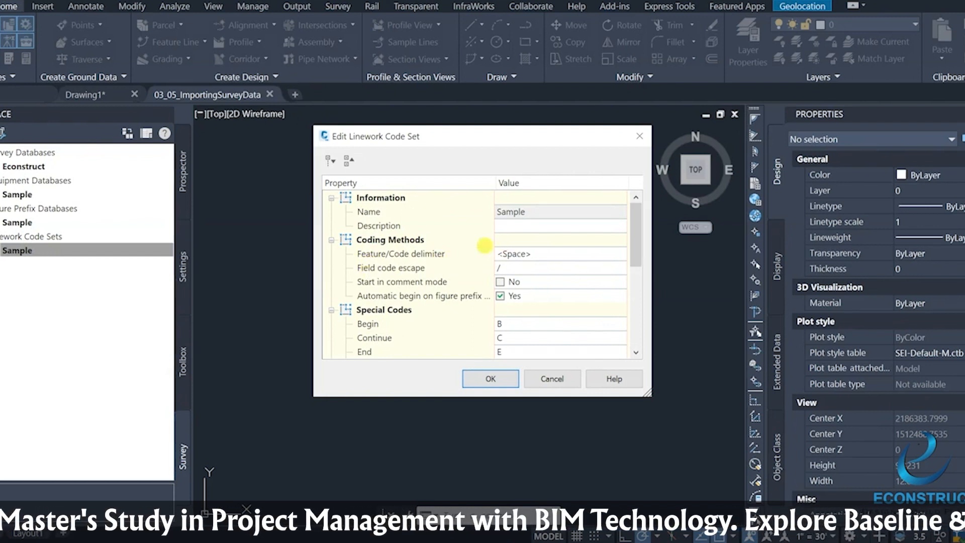
Step: Inspect the feature/code delimiter and the segment codes of the Sample linework code set, and close it without changes
{"action": "left_click", "coordinate": [515, 253]}
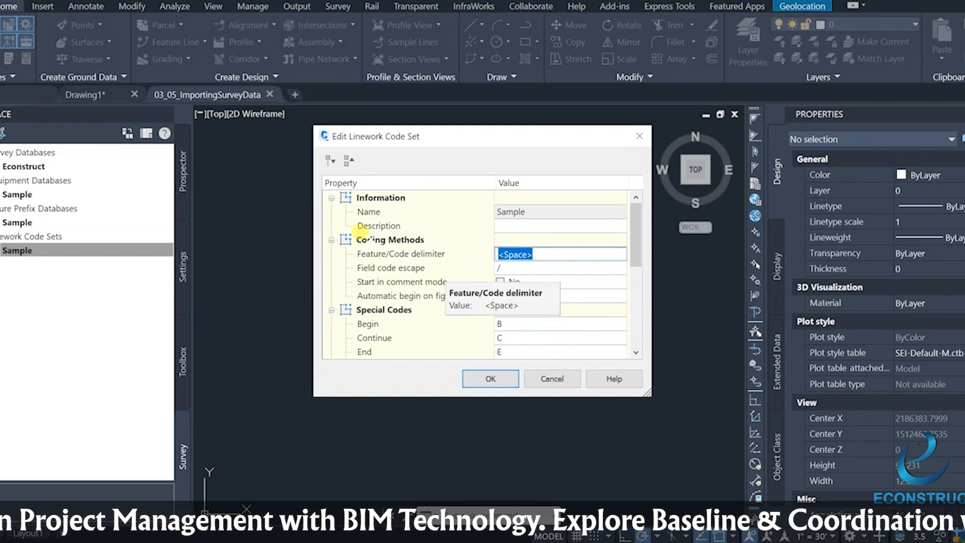
{"action": "left_click", "coordinate": [562, 220]}
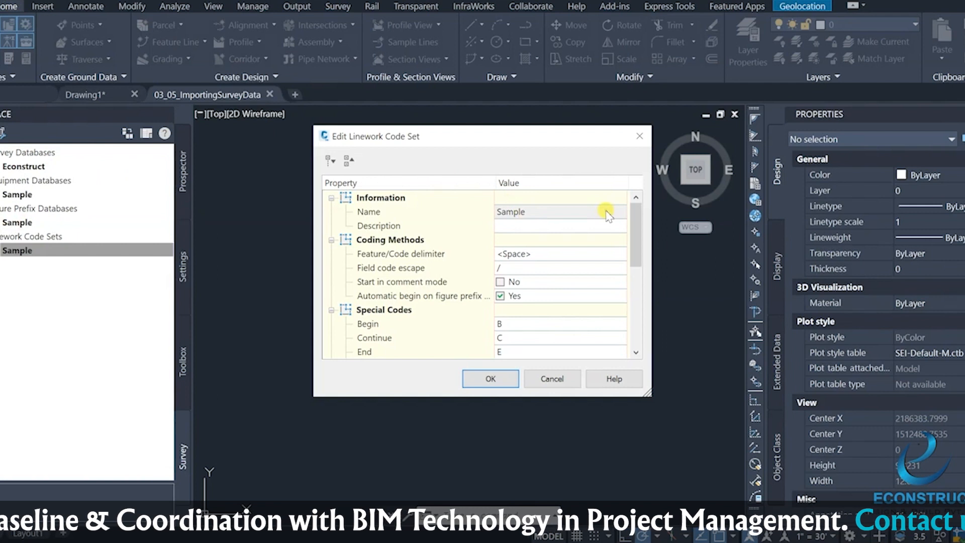
{"action": "scroll", "coordinate": [608, 211], "scroll_direction": "down", "scroll_amount": 6}
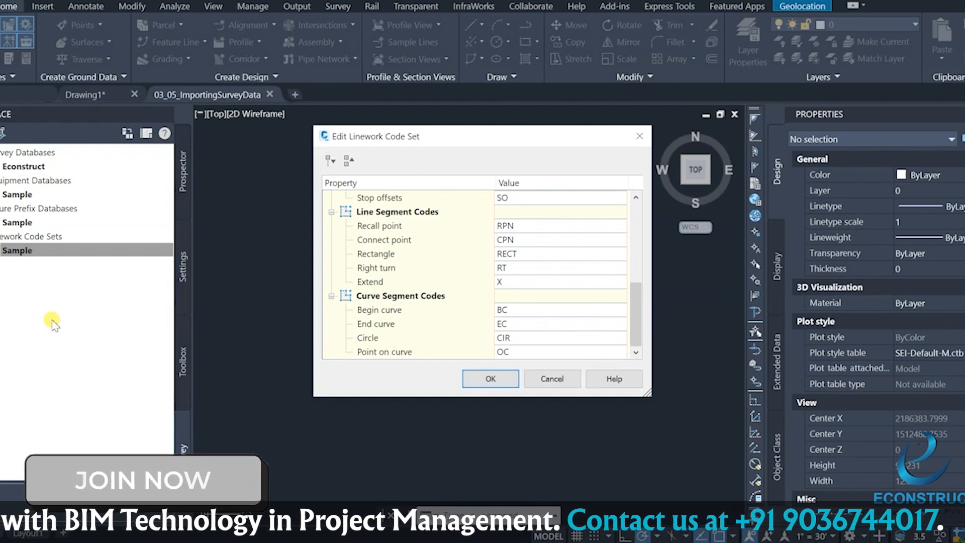
{"action": "left_click", "coordinate": [640, 137]}
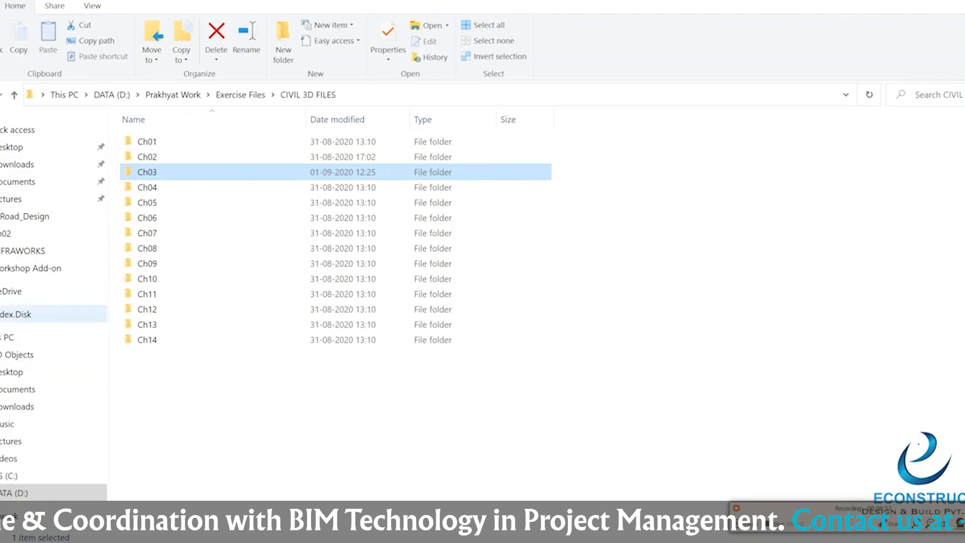
Step: Browse to the Public folder under Users on the C: drive
{"action": "left_click", "coordinate": [19, 476]}
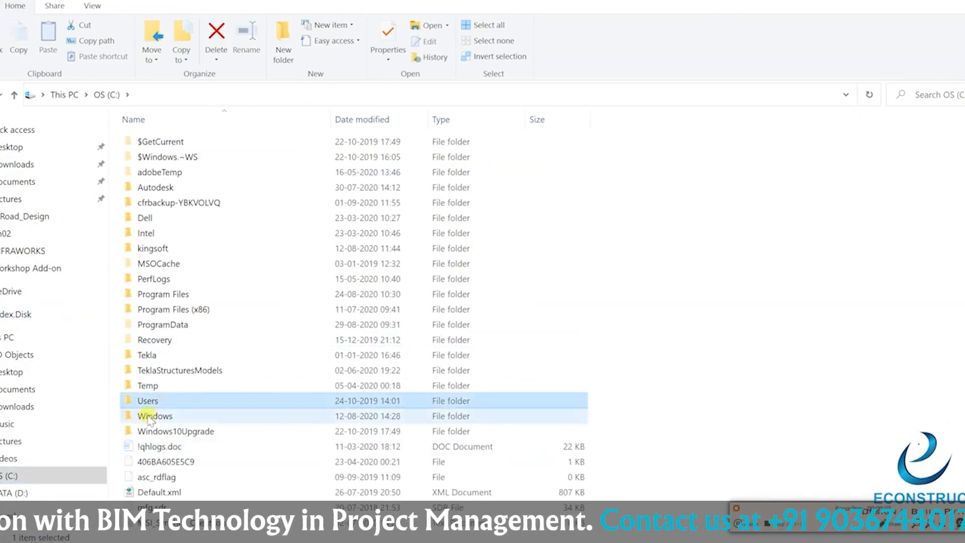
{"action": "double_click", "coordinate": [149, 401]}
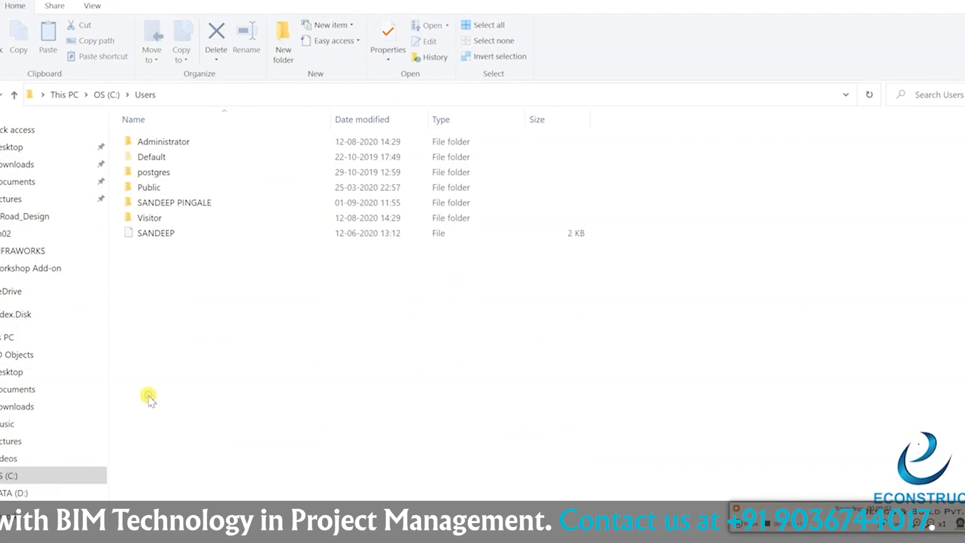
{"action": "double_click", "coordinate": [157, 188]}
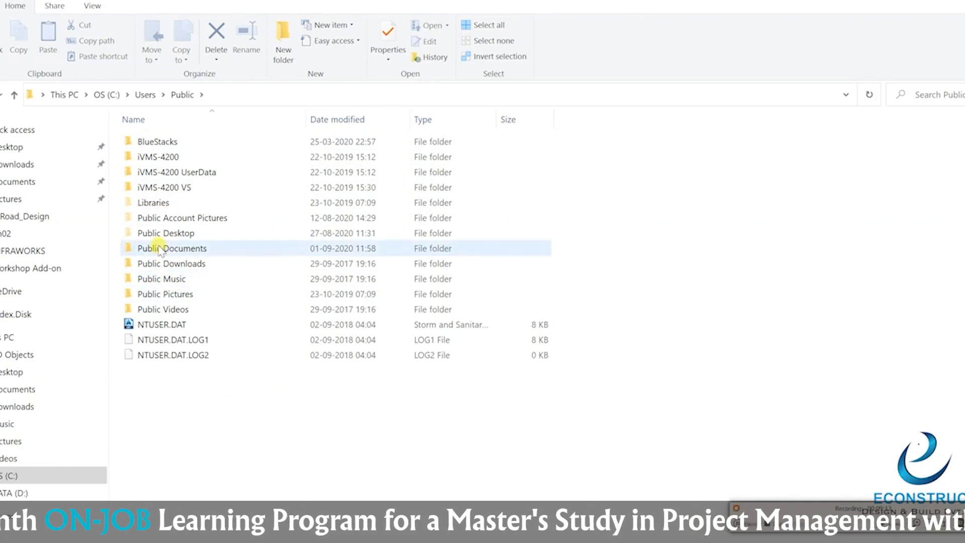
Step: Switch to the 03_05_ImportingSurveyData drawing in Civil 3D, select the Econstruct survey database, and return to the Public folder in File Explorer
{"action": "mouse_move", "coordinate": [401, 532]}
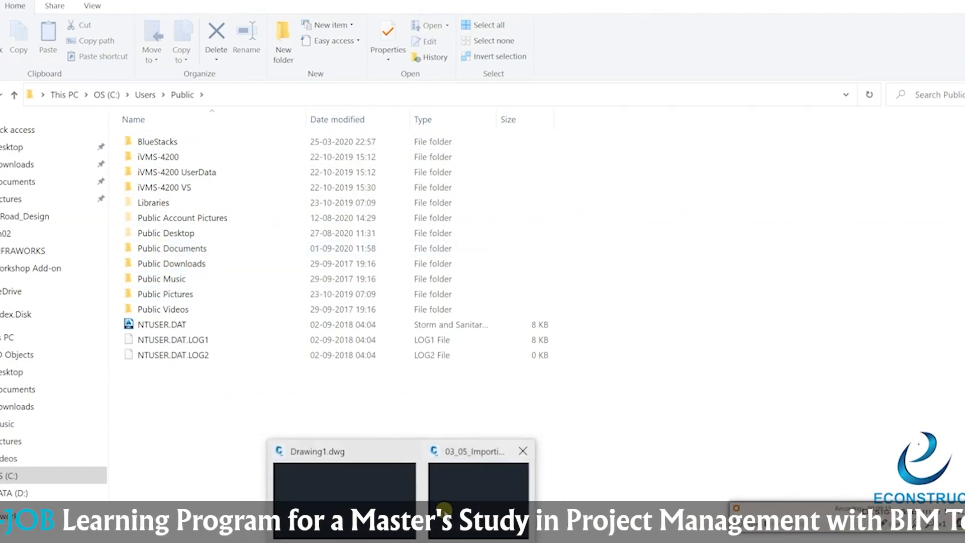
{"action": "left_click", "coordinate": [444, 508]}
{"action": "left_click", "coordinate": [31, 168]}
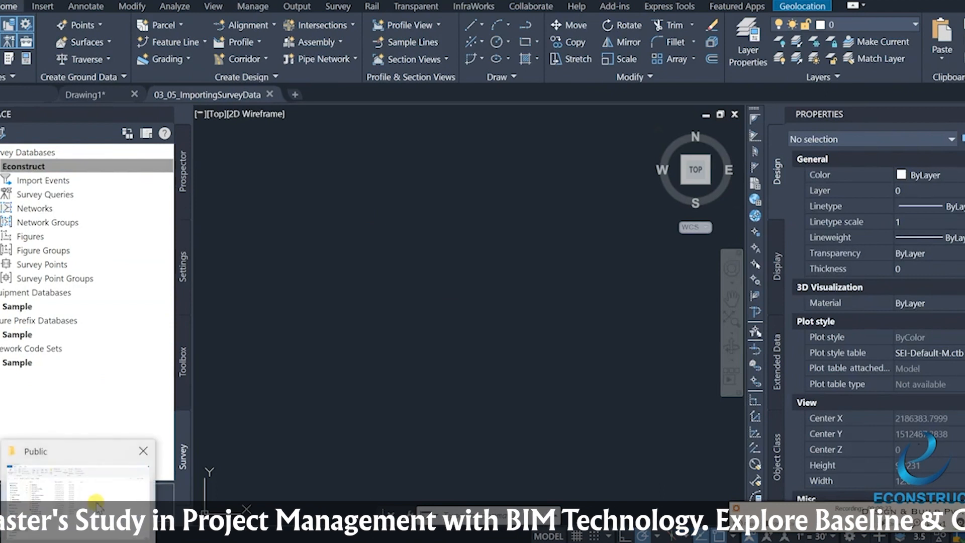
{"action": "left_click", "coordinate": [138, 455]}
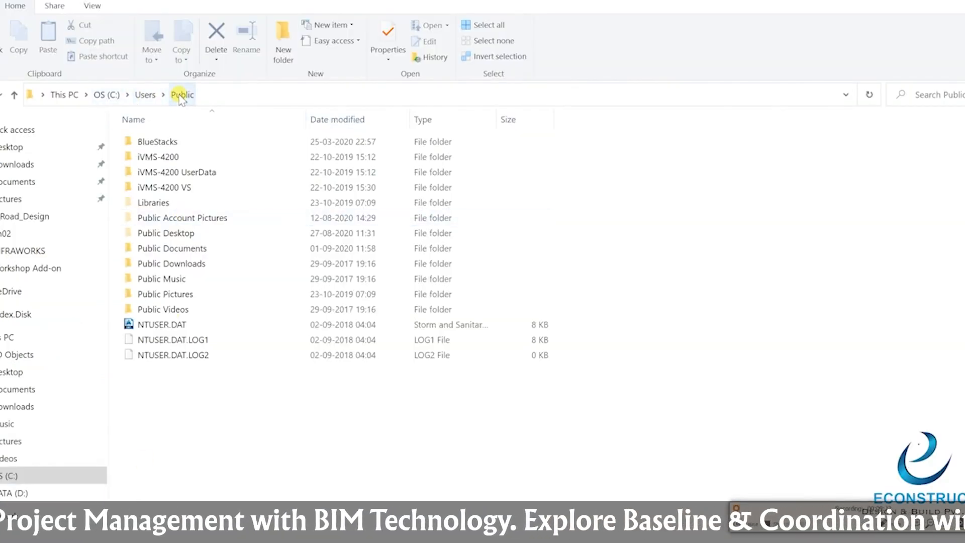
Step: Locate the Econstruct folder under Public Documents, Autodesk, Civil 3D Projects, look over its survey database files and go back up one folder
{"action": "double_click", "coordinate": [173, 247]}
{"action": "left_click", "coordinate": [171, 173]}
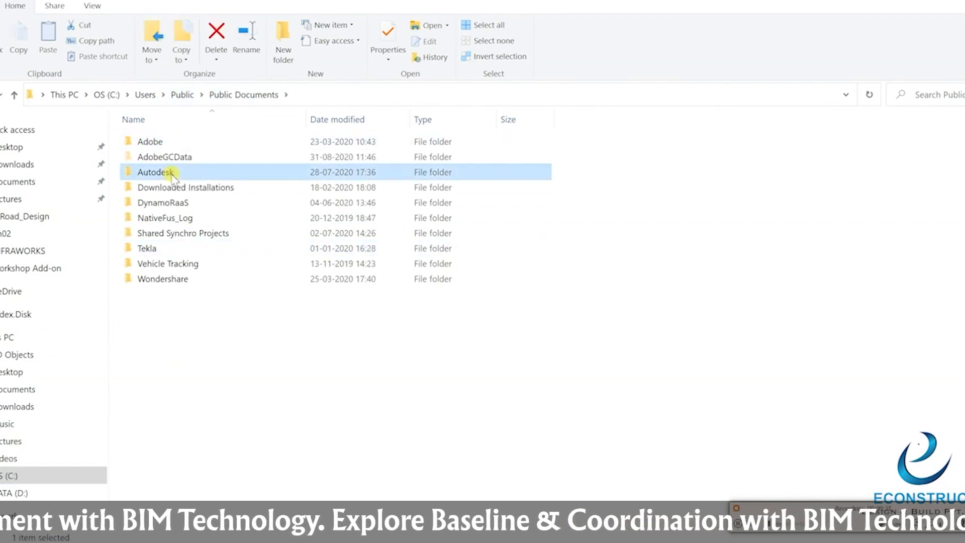
{"action": "double_click", "coordinate": [171, 173]}
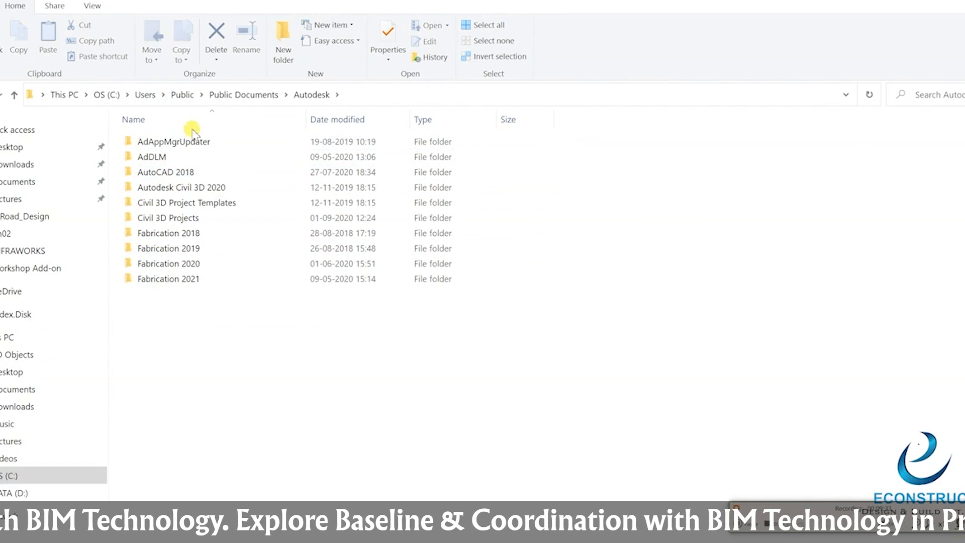
{"action": "double_click", "coordinate": [194, 220]}
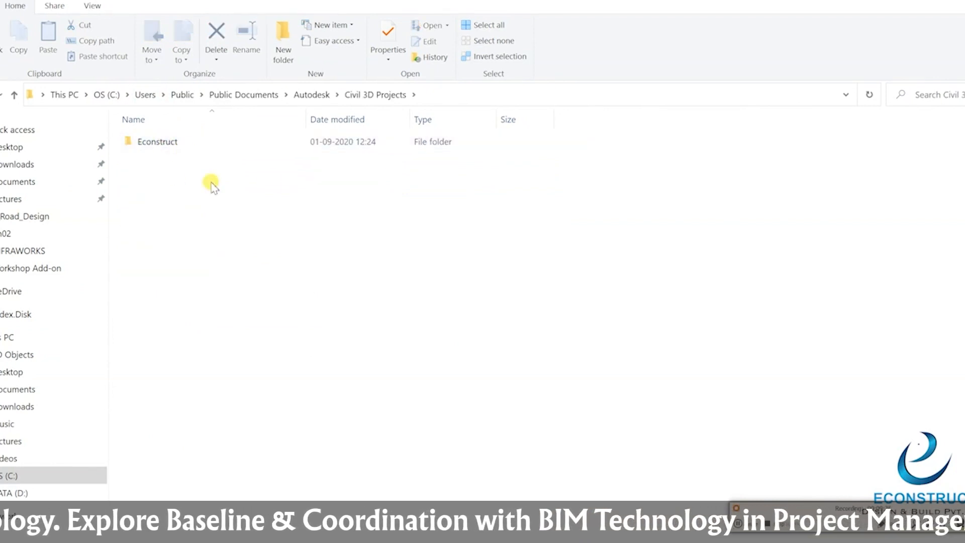
{"action": "double_click", "coordinate": [162, 141]}
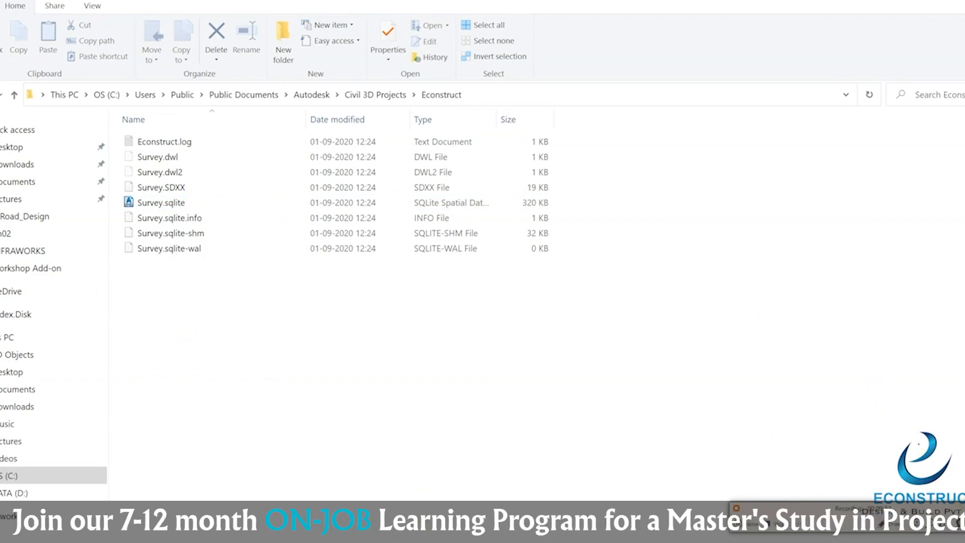
{"action": "key", "text": "BackSpace"}
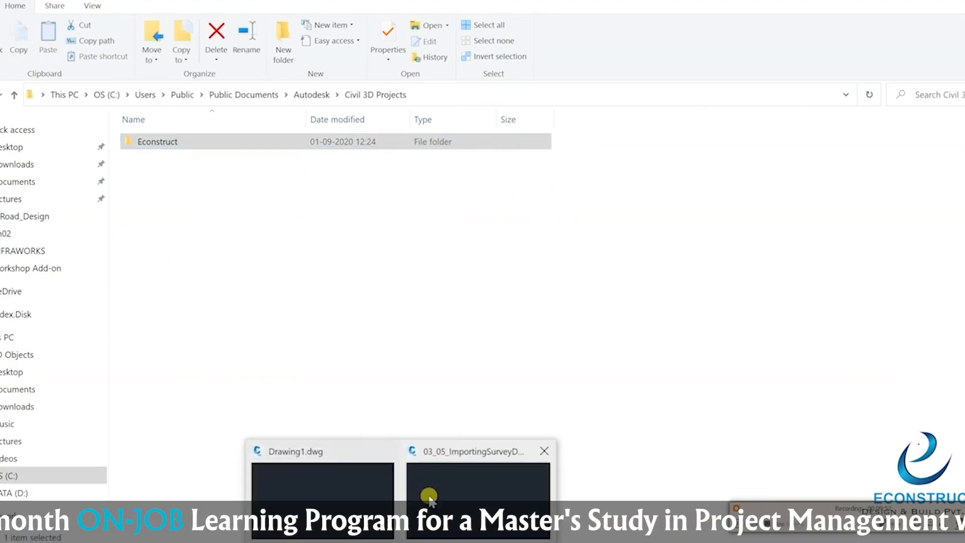
Step: Return to the 03_05_ImportingSurveyData drawing in Civil 3D, open the Econstruct survey database settings for editing, and enlarge and reposition the dialog
{"action": "left_click", "coordinate": [429, 497]}
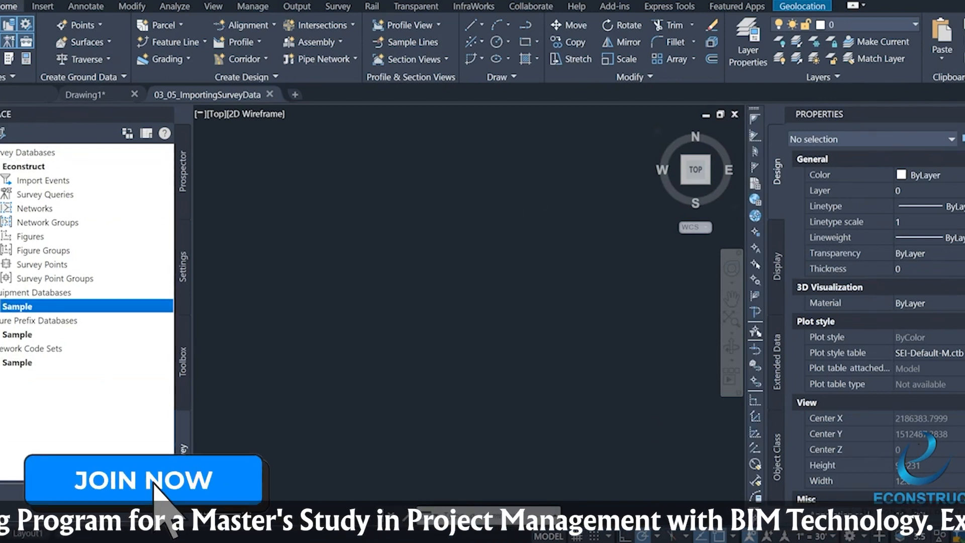
{"action": "right_click", "coordinate": [44, 182]}
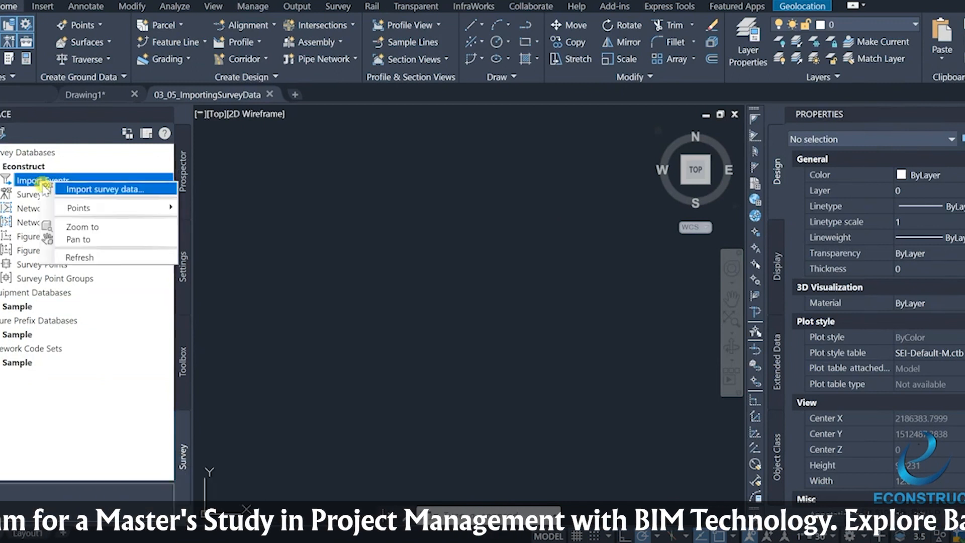
{"action": "right_click", "coordinate": [14, 167]}
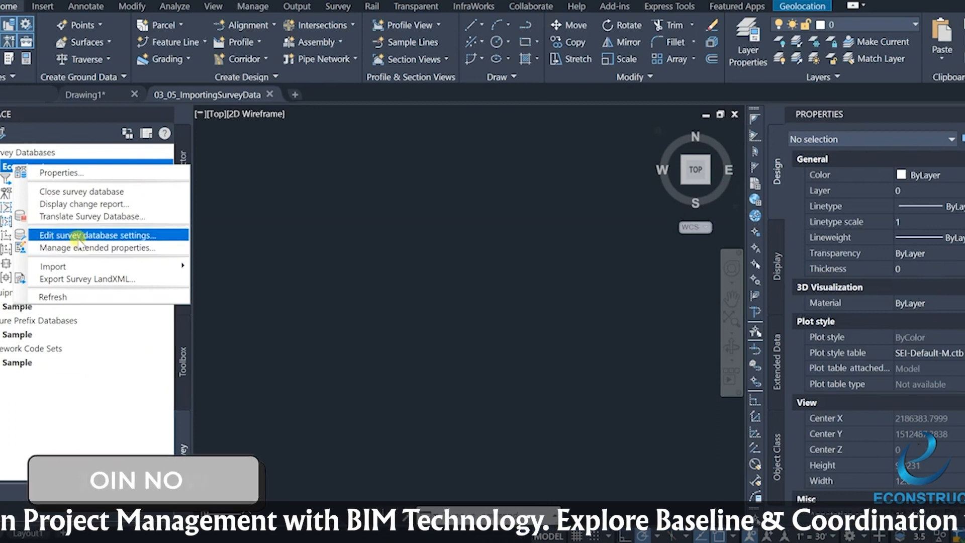
{"action": "left_click", "coordinate": [107, 236]}
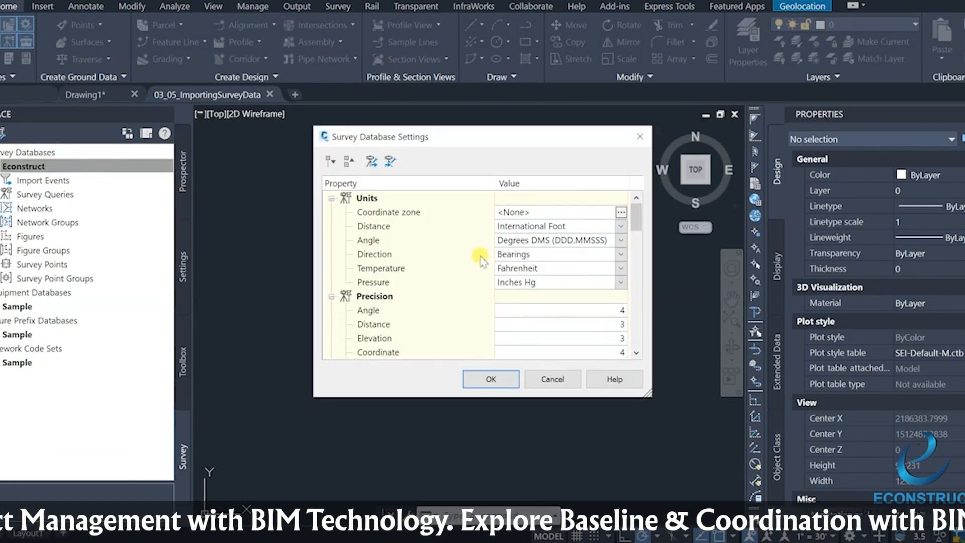
{"action": "left_click_drag", "start_coordinate": [649, 397], "coordinate": [672, 486]}
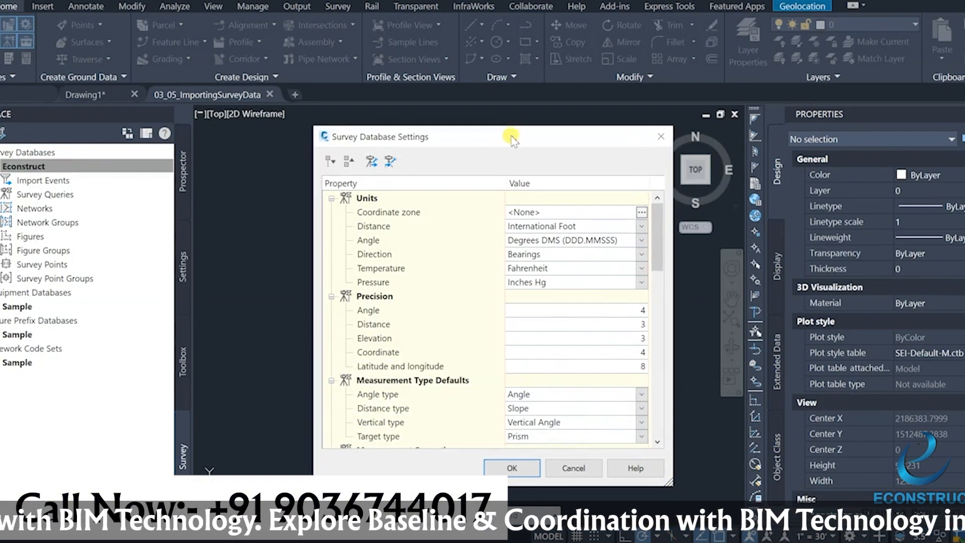
{"action": "left_click_drag", "start_coordinate": [509, 135], "coordinate": [437, 94]}
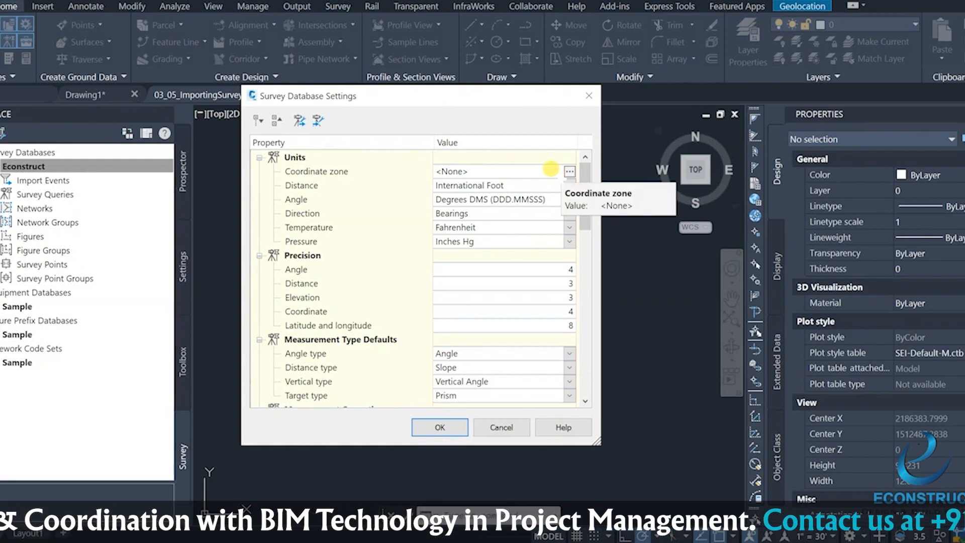
Step: Start choosing a coordinate zone for the Econstruct survey database and set the zone category to USA, Georgia
{"action": "left_click", "coordinate": [570, 171]}
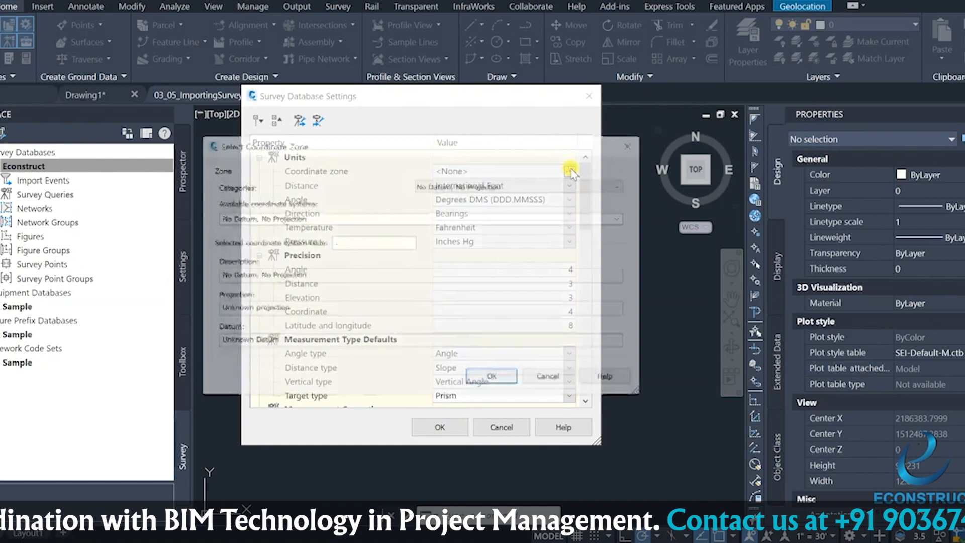
{"action": "left_click", "coordinate": [621, 185]}
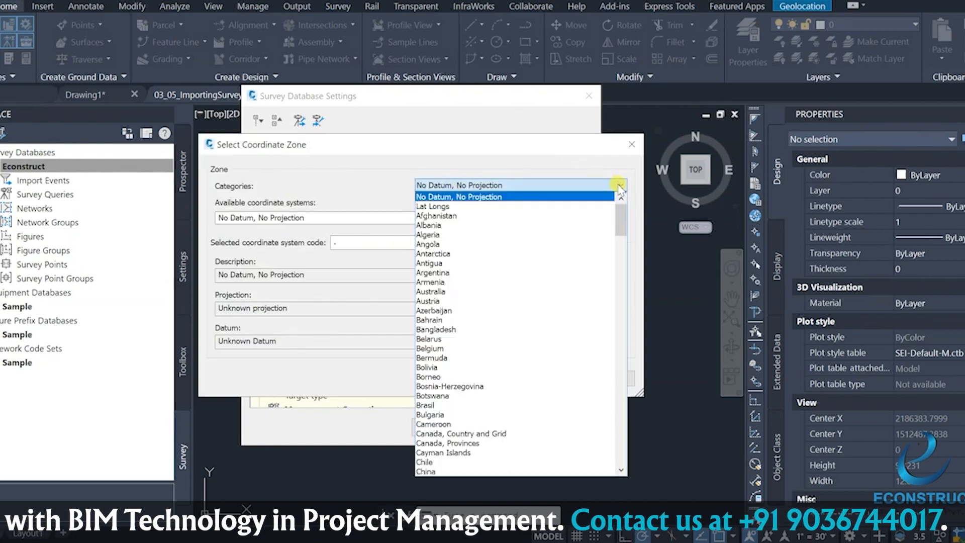
{"action": "scroll", "coordinate": [518, 372], "scroll_direction": "down", "scroll_amount": 20}
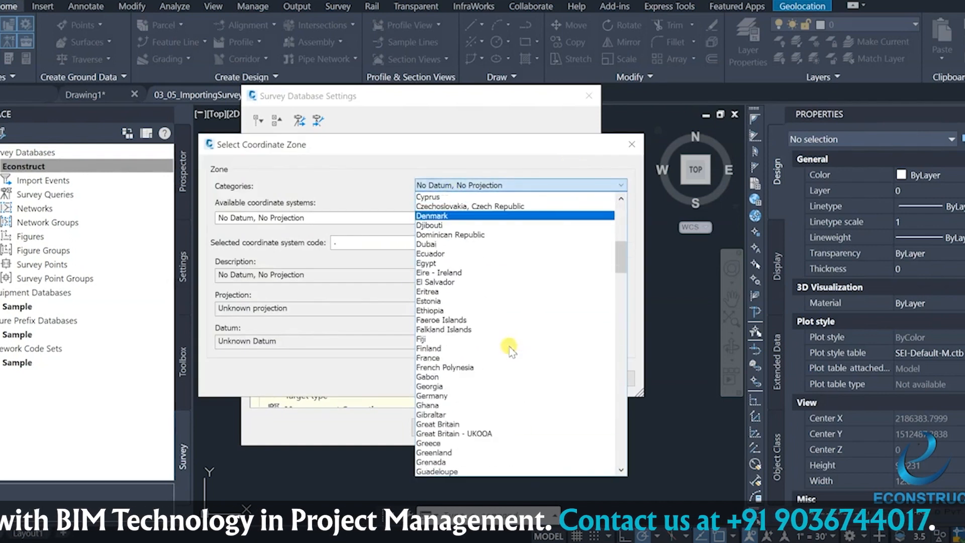
{"action": "scroll", "coordinate": [511, 355], "scroll_direction": "down", "scroll_amount": 18}
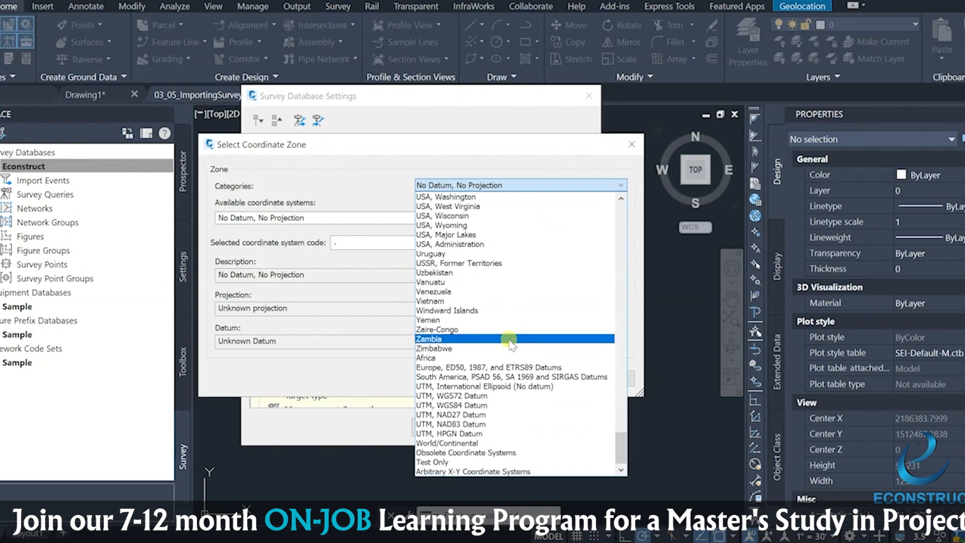
{"action": "scroll", "coordinate": [511, 349], "scroll_direction": "up", "scroll_amount": 20}
{"action": "scroll", "coordinate": [510, 350], "scroll_direction": "up", "scroll_amount": 20}
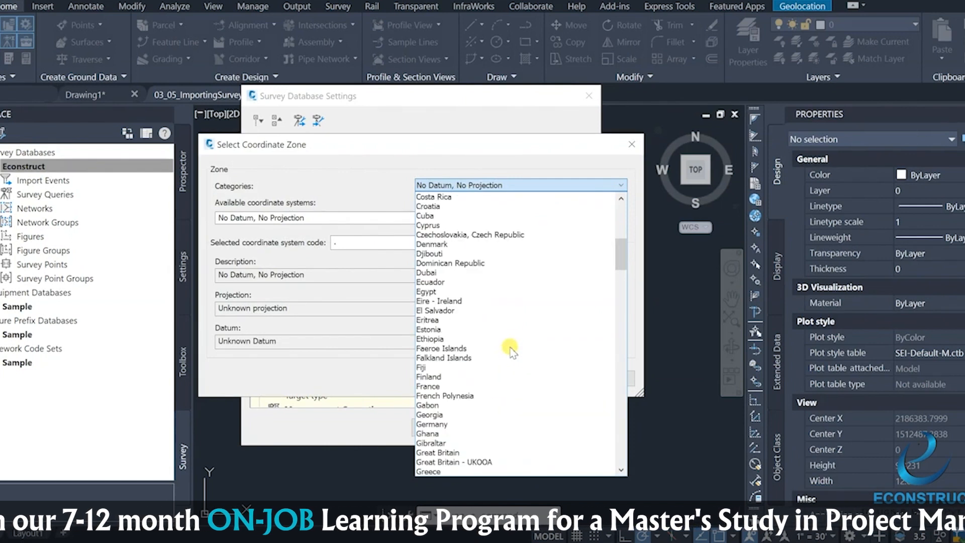
{"action": "left_click", "coordinate": [621, 187]}
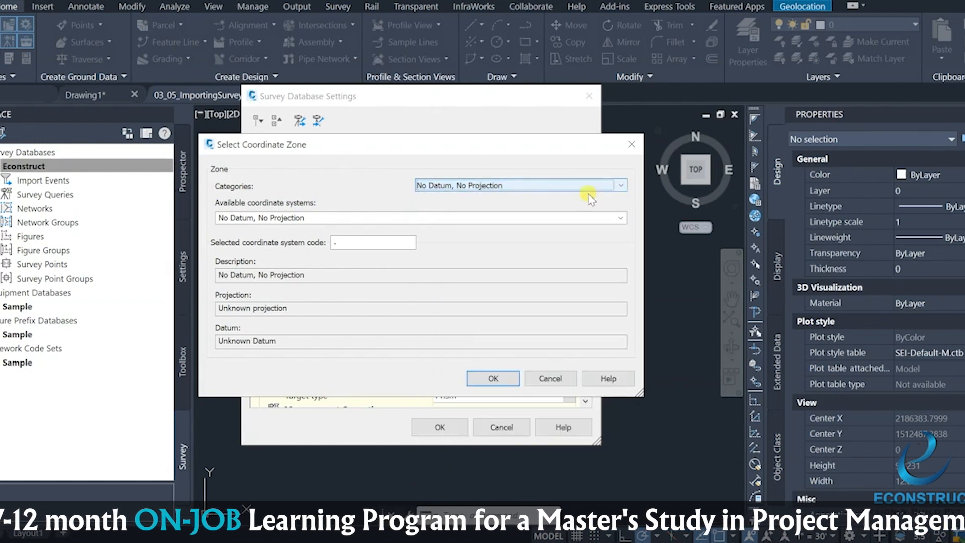
{"action": "left_click", "coordinate": [621, 185]}
{"action": "scroll", "coordinate": [528, 302], "scroll_direction": "down", "scroll_amount": 20}
{"action": "scroll", "coordinate": [495, 269], "scroll_direction": "up", "scroll_amount": 2}
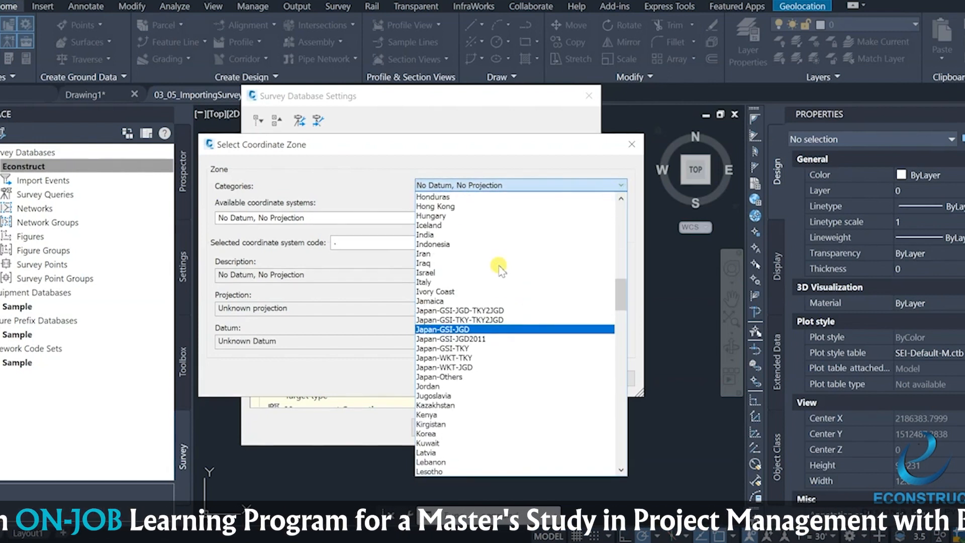
{"action": "scroll", "coordinate": [485, 258], "scroll_direction": "down", "scroll_amount": 20}
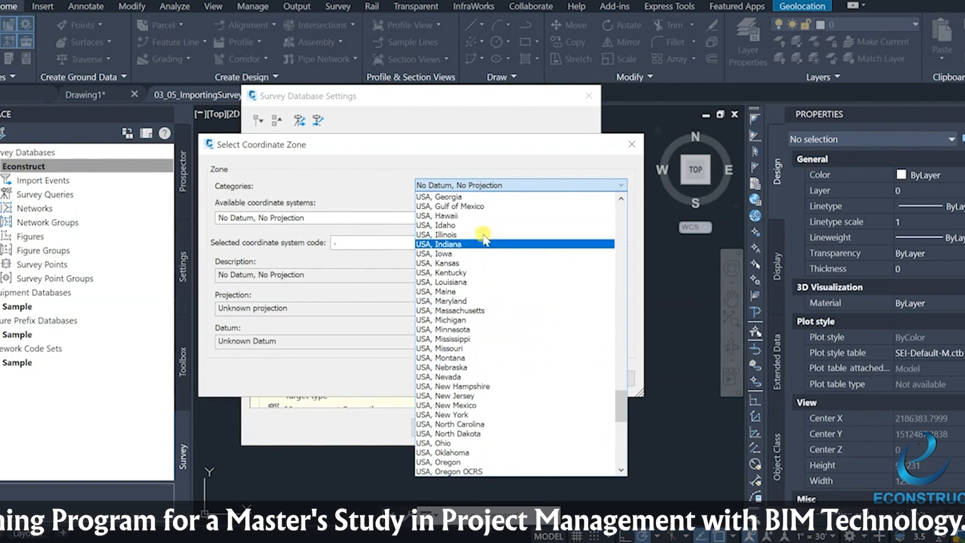
{"action": "left_click", "coordinate": [477, 197]}
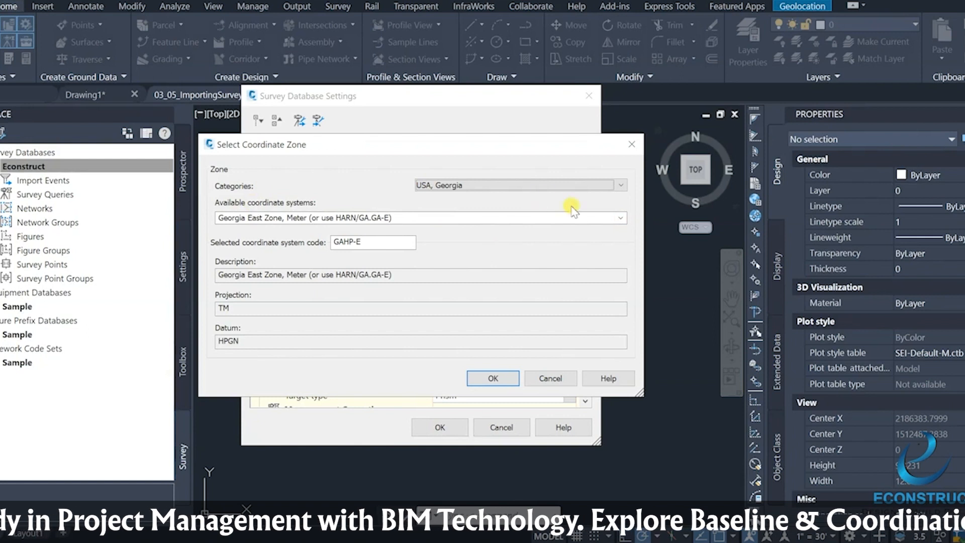
Step: Set the survey database's coordinate system to NAD83 Georgia State Planes, West Zone, US Foot and accept the zone
{"action": "left_click", "coordinate": [621, 217]}
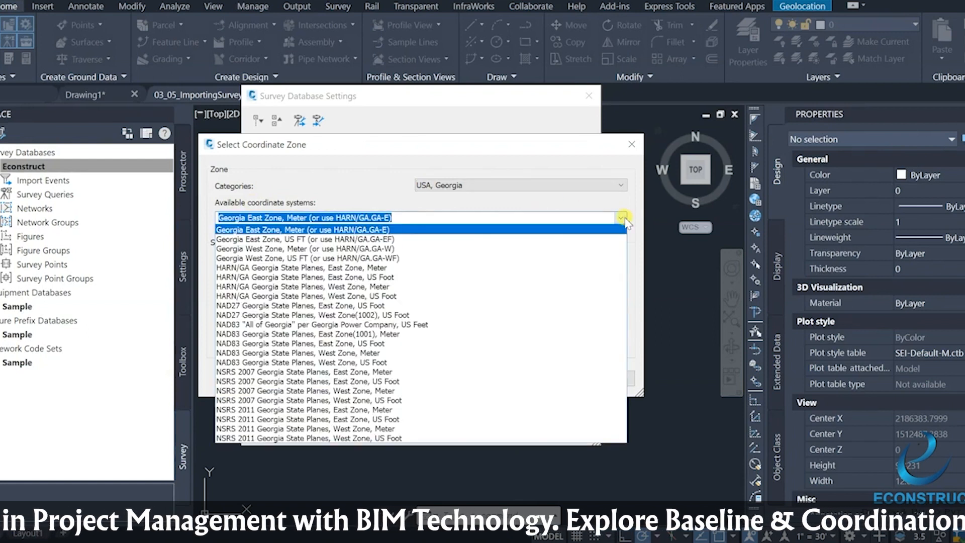
{"action": "left_click", "coordinate": [321, 362]}
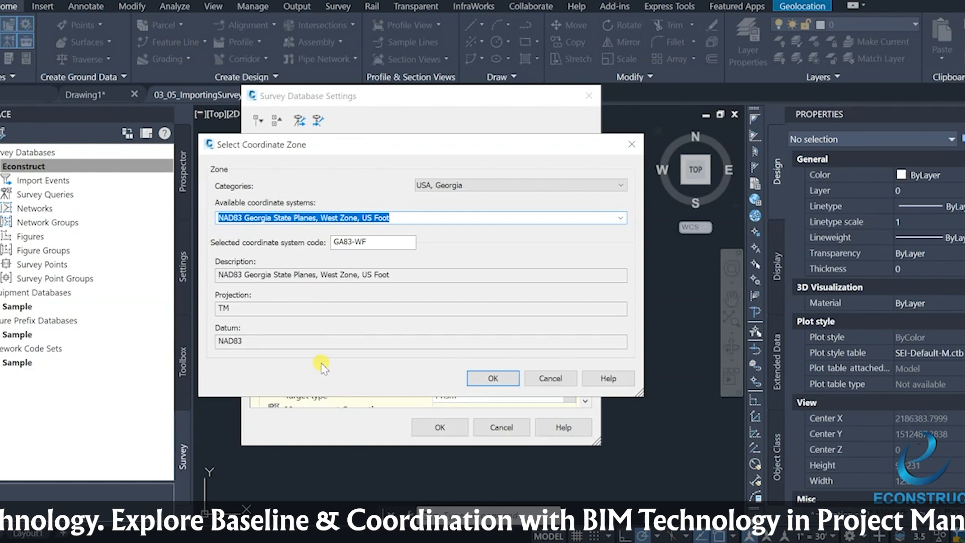
{"action": "left_click", "coordinate": [494, 378]}
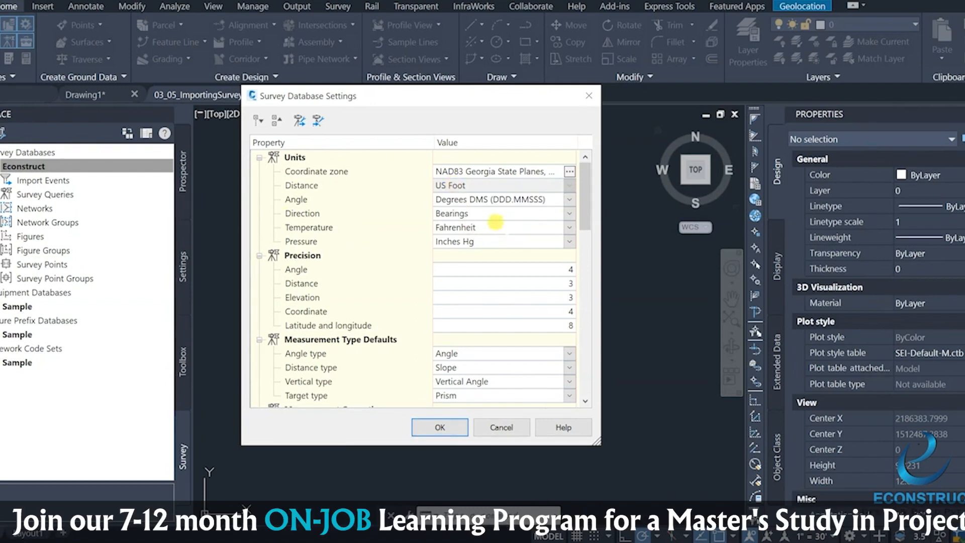
Step: Review the temperature and pressure unit choices, then the measurement corrections and traverse analysis defaults in the survey database settings, without changing them
{"action": "left_click", "coordinate": [570, 229]}
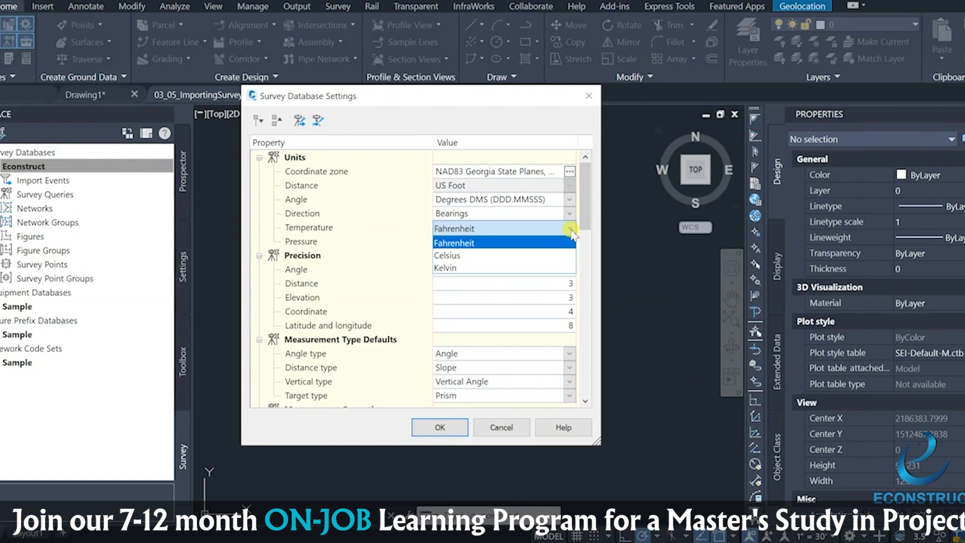
{"action": "left_click", "coordinate": [571, 230]}
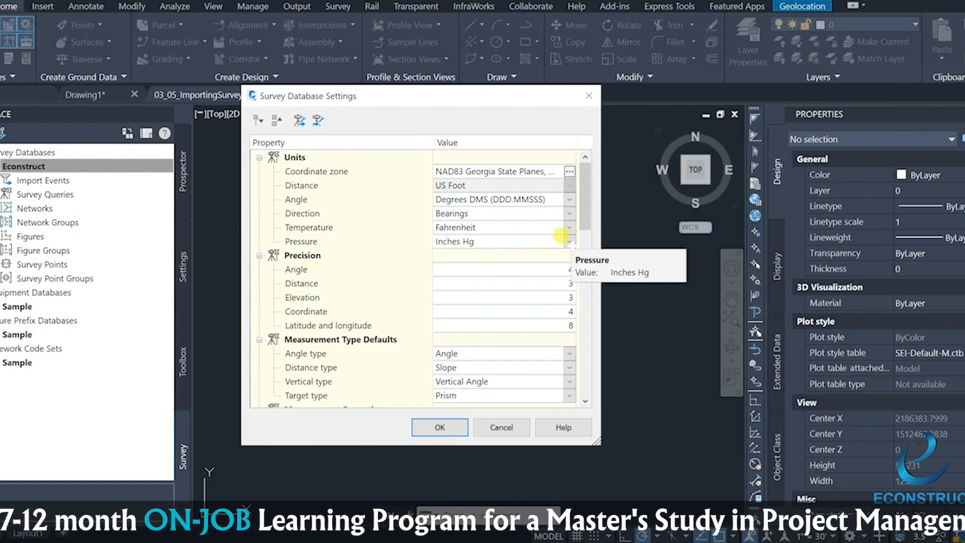
{"action": "left_click", "coordinate": [570, 242]}
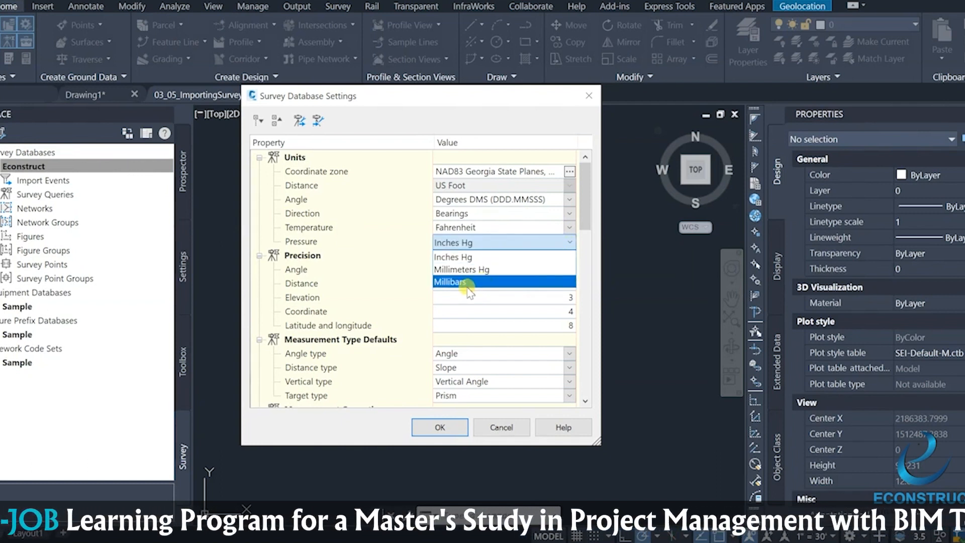
{"action": "left_click", "coordinate": [570, 241]}
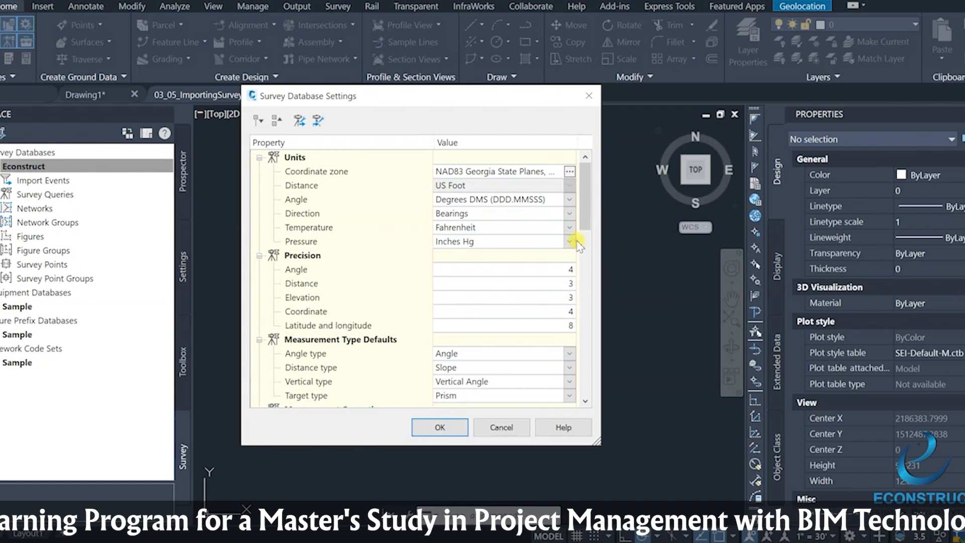
{"action": "scroll", "coordinate": [420, 264], "scroll_direction": "down", "scroll_amount": 5}
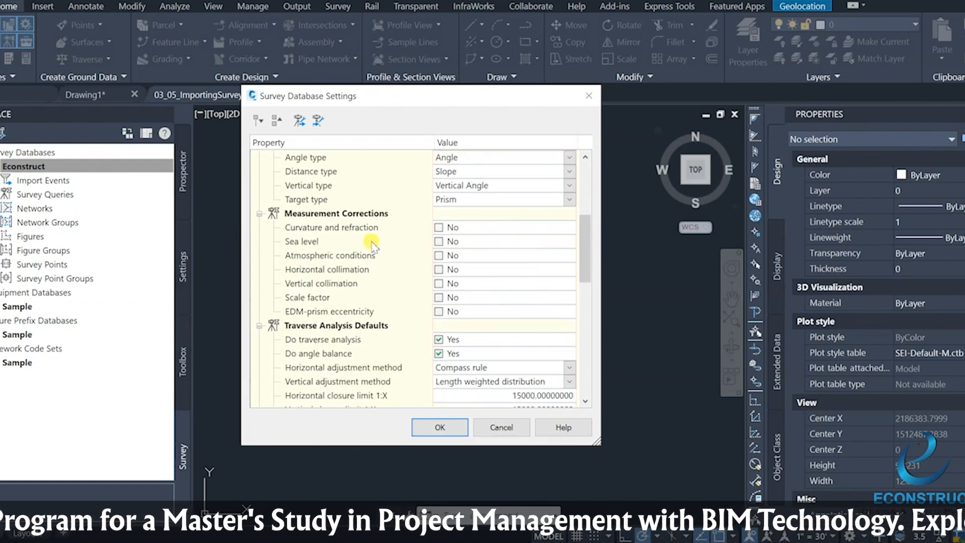
{"action": "scroll", "coordinate": [374, 245], "scroll_direction": "up", "scroll_amount": 5}
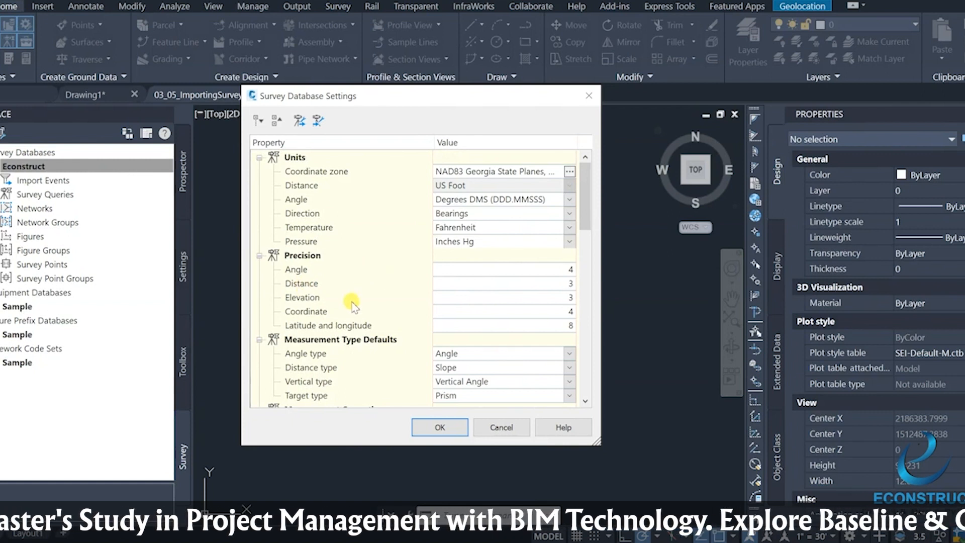
Step: Review the remaining survey database settings from least squares analysis through change reporting, and close the Survey Database Settings dialog
{"action": "scroll", "coordinate": [325, 330], "scroll_direction": "down", "scroll_amount": 5}
{"action": "scroll", "coordinate": [422, 280], "scroll_direction": "down", "scroll_amount": 5}
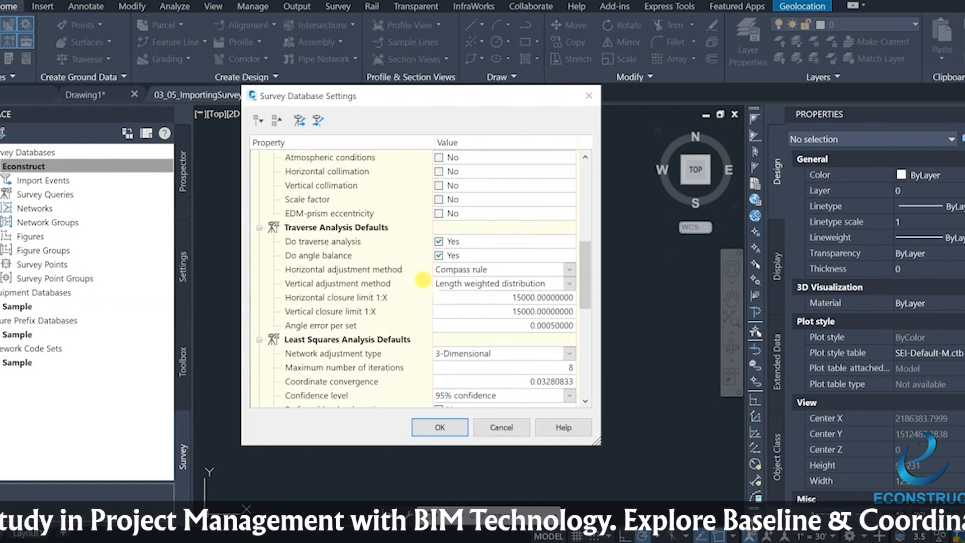
{"action": "scroll", "coordinate": [423, 280], "scroll_direction": "down", "scroll_amount": 3}
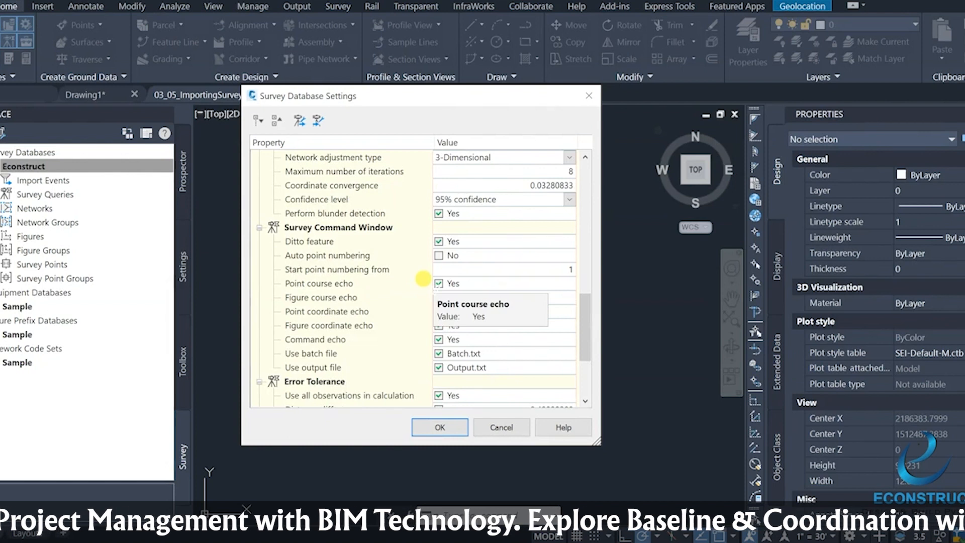
{"action": "scroll", "coordinate": [423, 280], "scroll_direction": "down", "scroll_amount": 3}
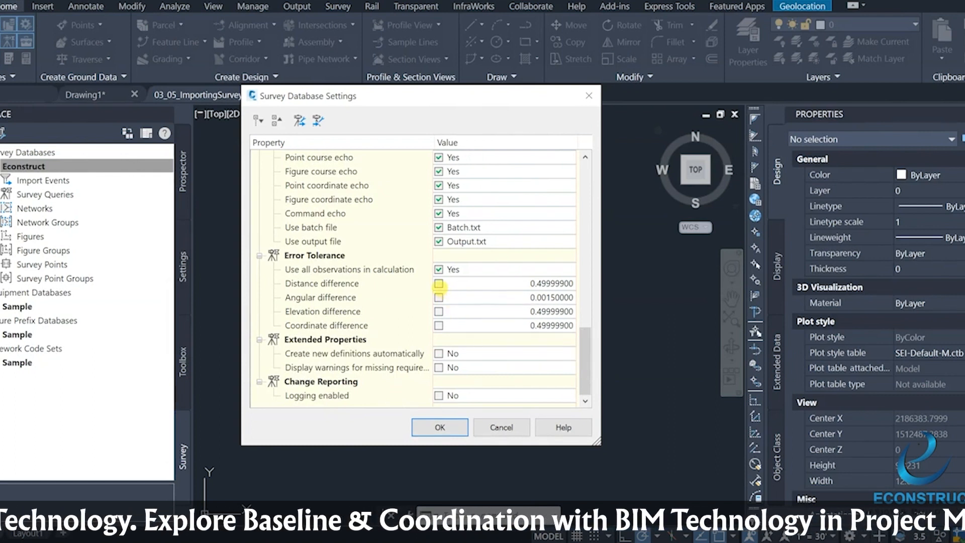
{"action": "scroll", "coordinate": [421, 303], "scroll_direction": "up", "scroll_amount": 10}
{"action": "scroll", "coordinate": [420, 301], "scroll_direction": "up", "scroll_amount": 3}
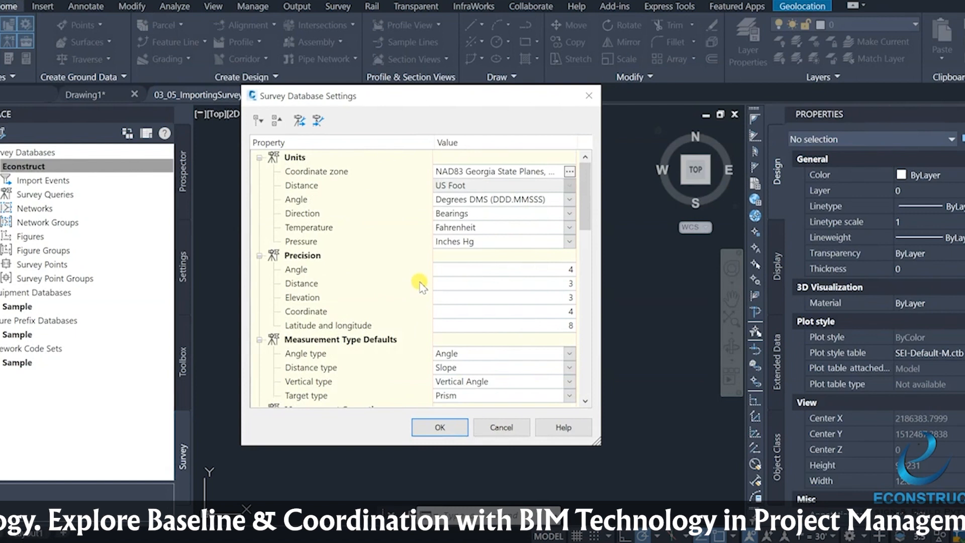
{"action": "left_click", "coordinate": [590, 97]}
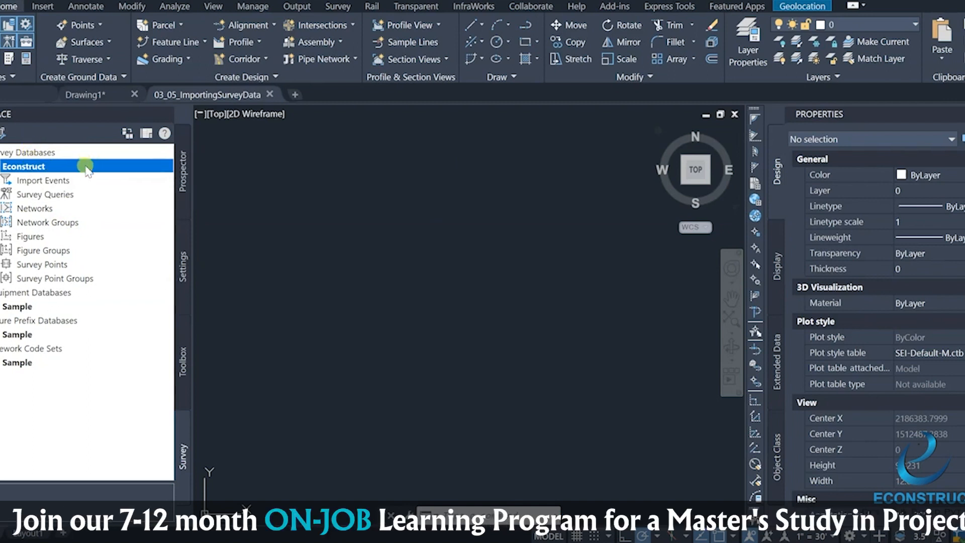
Step: View the Econstruct database's available actions, open the Import Survey Data wizard from Import Events, and close it without importing
{"action": "right_click", "coordinate": [56, 173]}
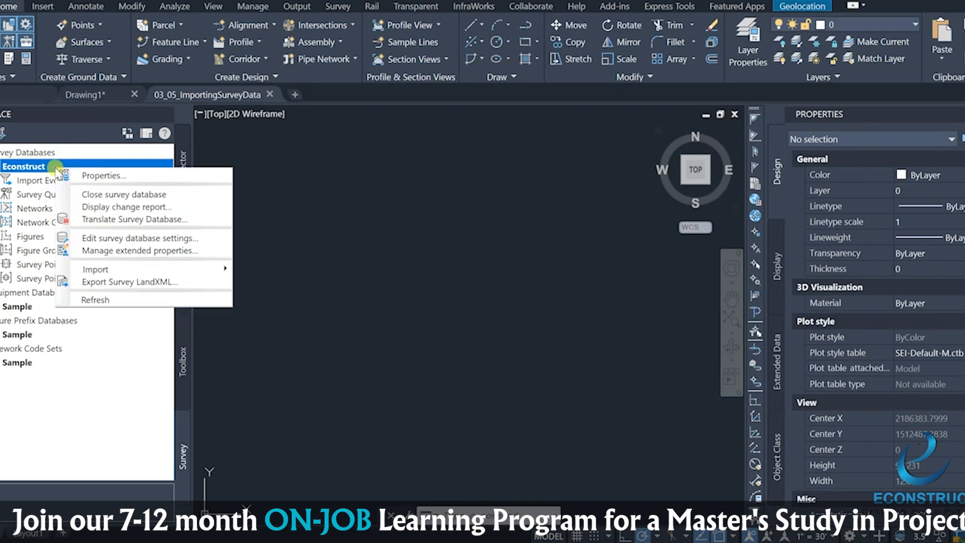
{"action": "left_click", "coordinate": [28, 181]}
{"action": "right_click", "coordinate": [30, 182]}
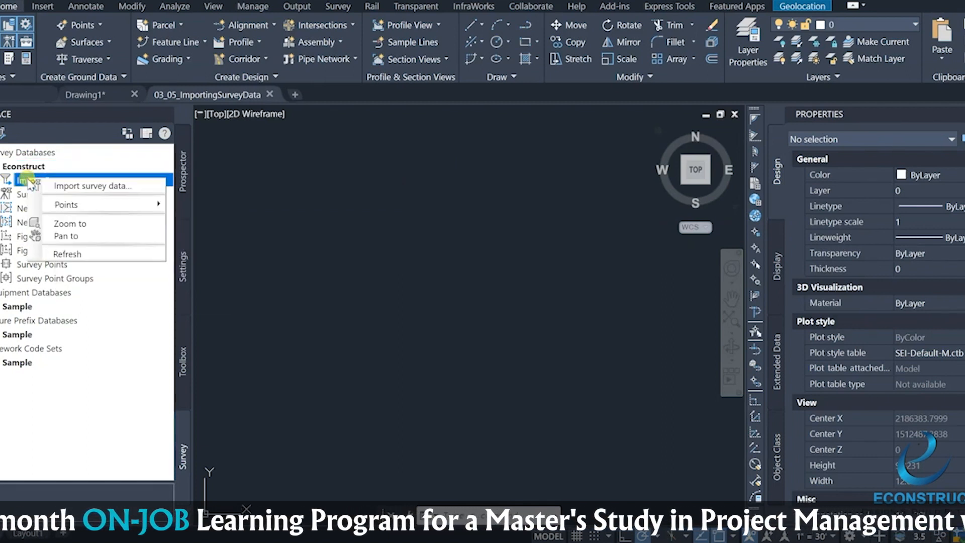
{"action": "left_click", "coordinate": [79, 187]}
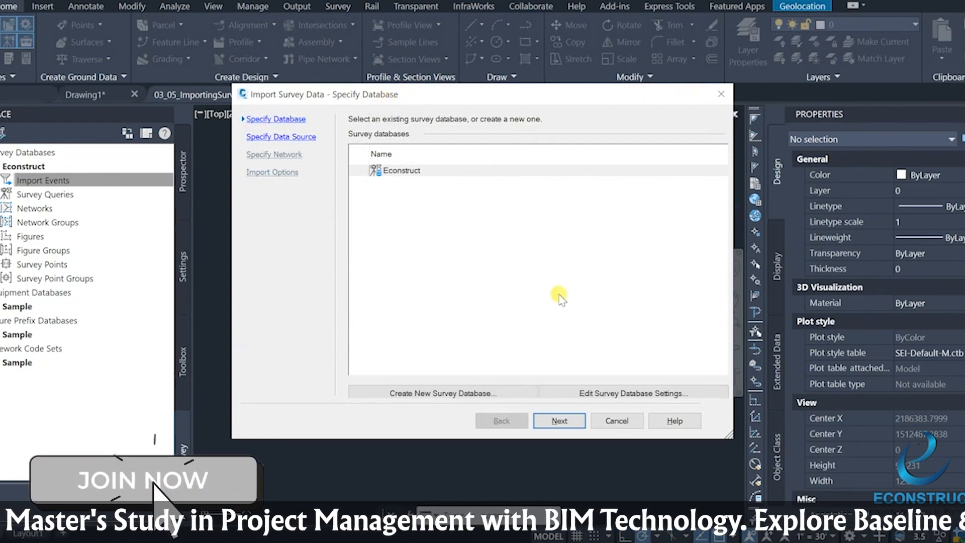
{"action": "left_click", "coordinate": [721, 94]}
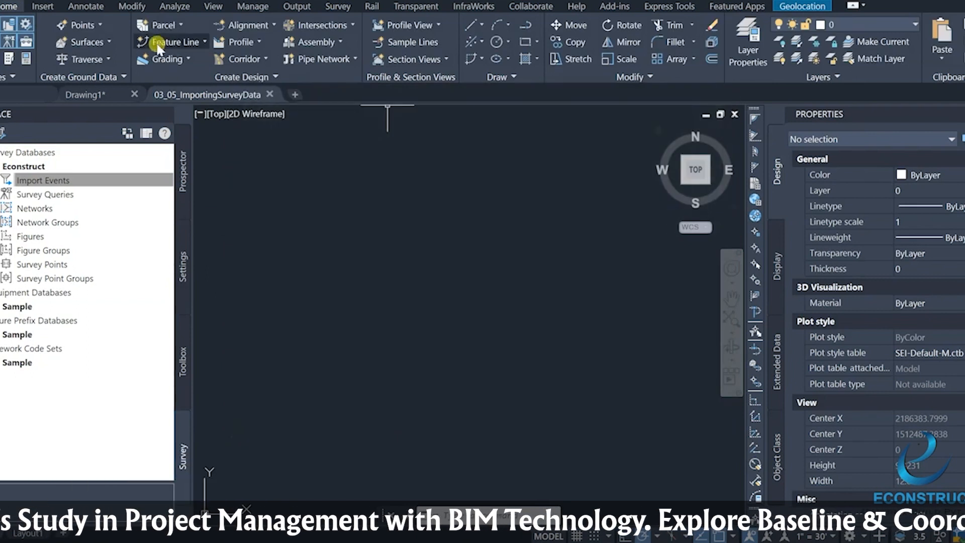
Step: Locate Import Survey Data among the Create Ground Data commands, open the wizard from there, and close it without importing
{"action": "left_click", "coordinate": [343, 9]}
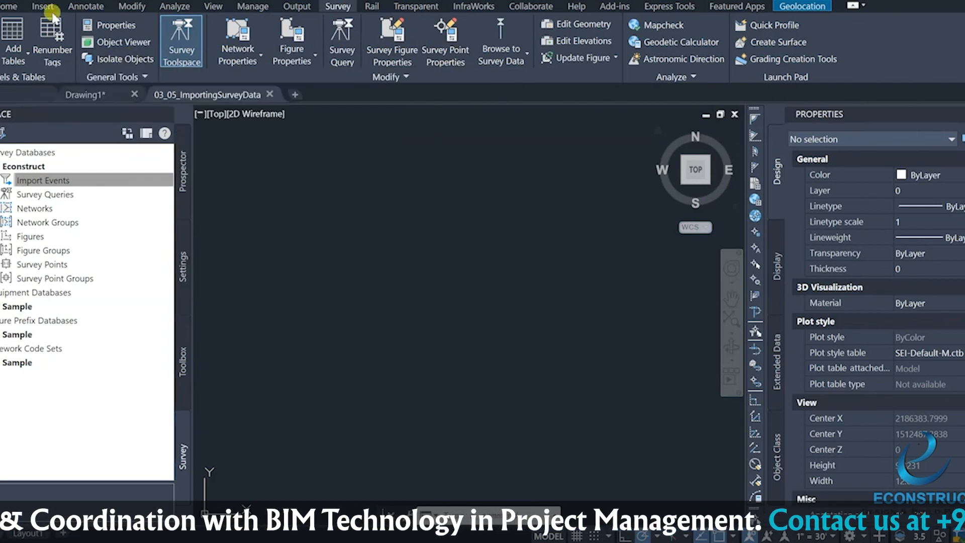
{"action": "left_click", "coordinate": [9, 6]}
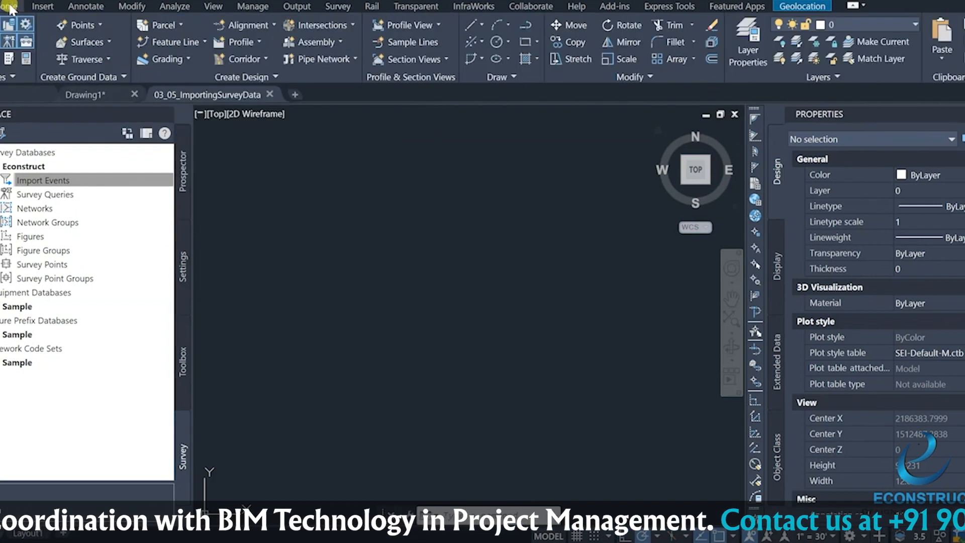
{"action": "left_click", "coordinate": [86, 77]}
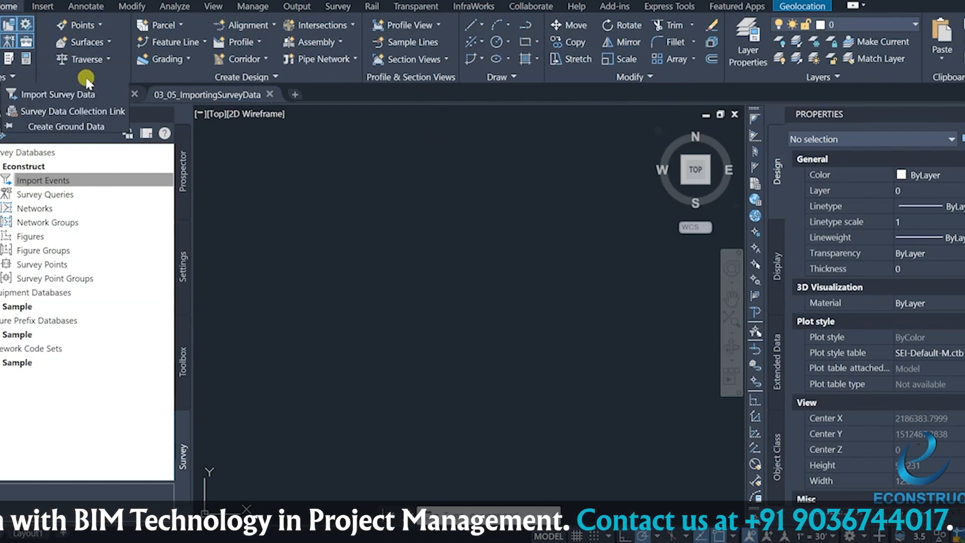
{"action": "left_click", "coordinate": [34, 94]}
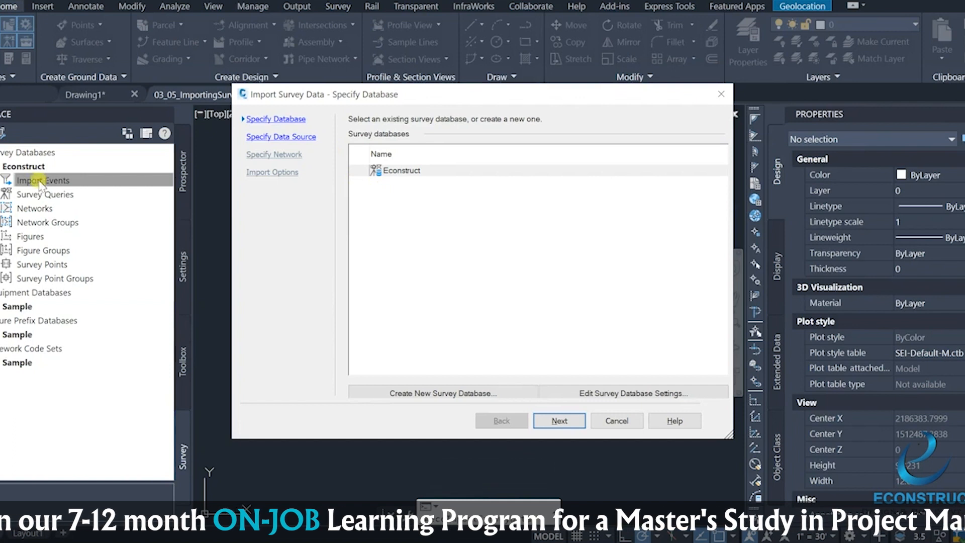
{"action": "left_click", "coordinate": [718, 94]}
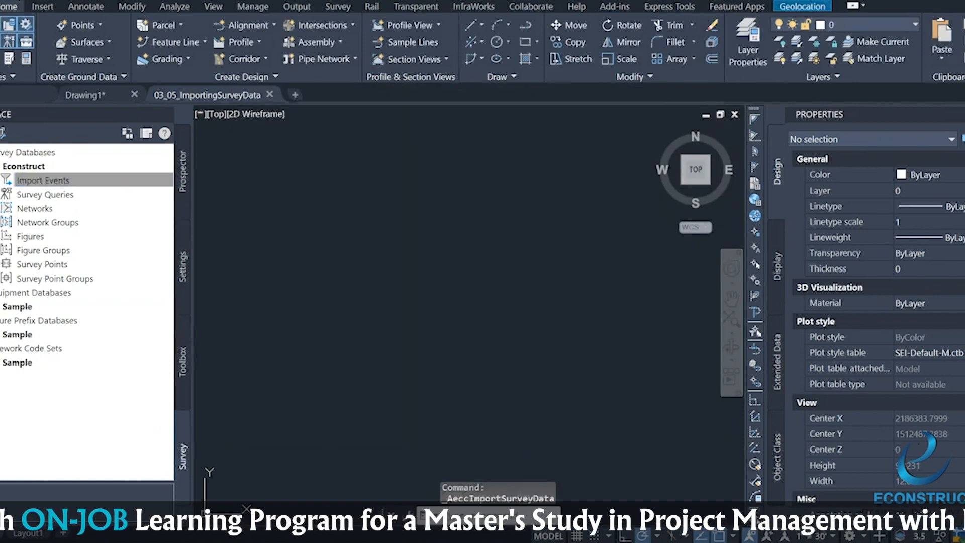
Step: Switch to Drawing1 and close it, leaving only the 03_05_ImportingSurveyData drawing open
{"action": "left_click", "coordinate": [86, 95]}
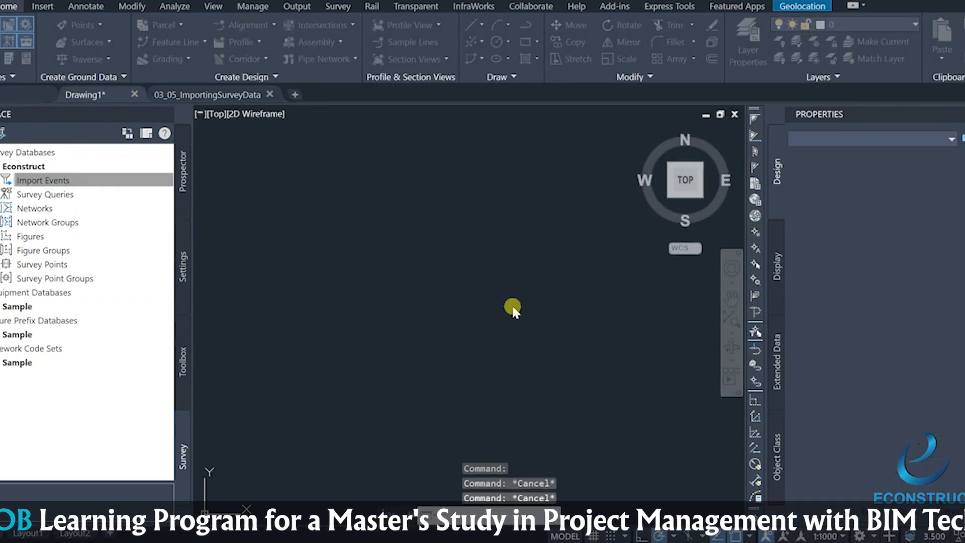
{"action": "left_click", "coordinate": [480, 302]}
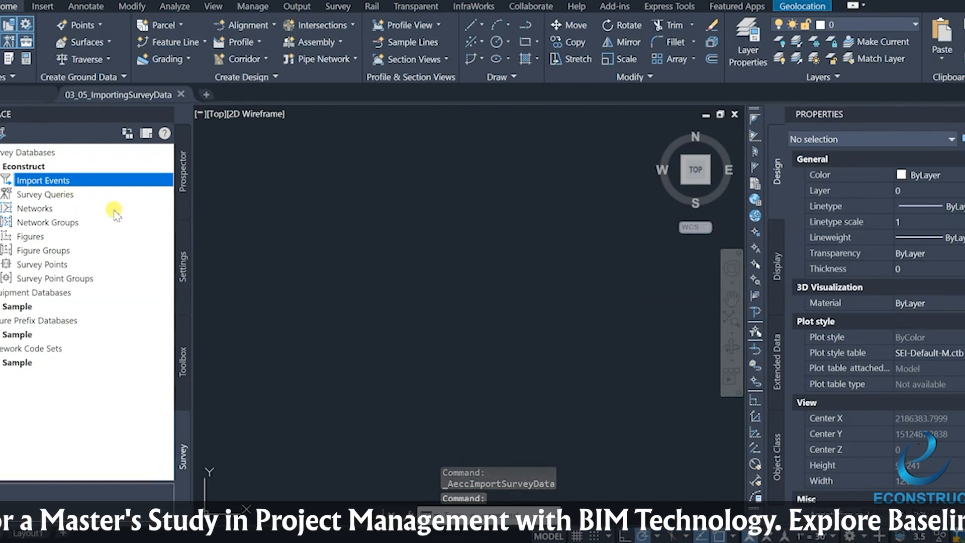
Step: Open a second, read-only copy of 03_05_ImportingSurveyData.dwg from the Ch03 folder
{"action": "left_click", "coordinate": [33, 1]}
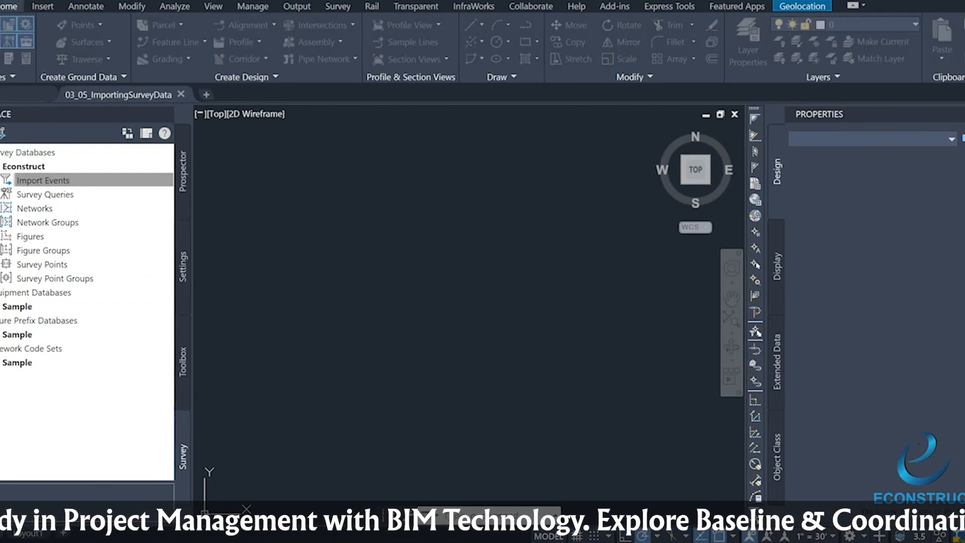
{"action": "left_click", "coordinate": [431, 211]}
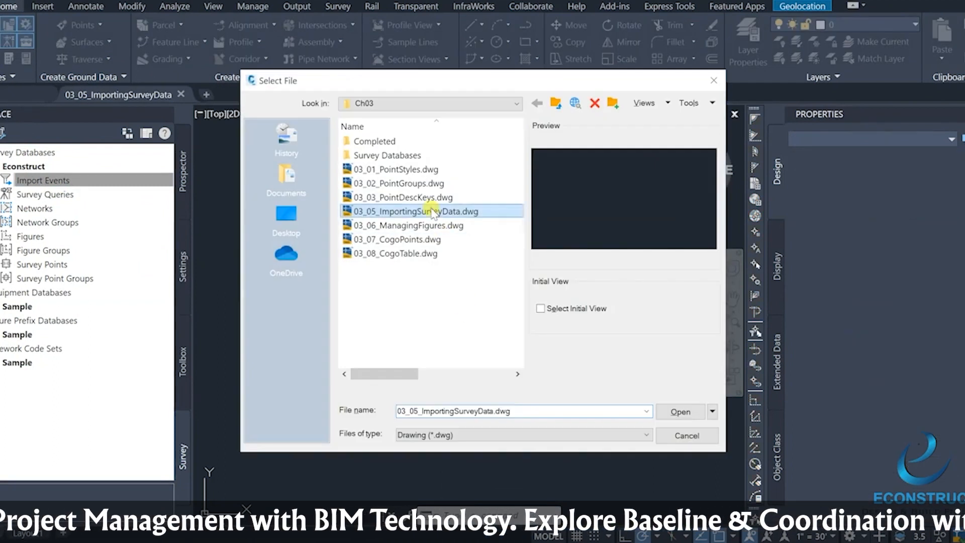
{"action": "left_click", "coordinate": [694, 412]}
{"action": "left_click", "coordinate": [535, 324]}
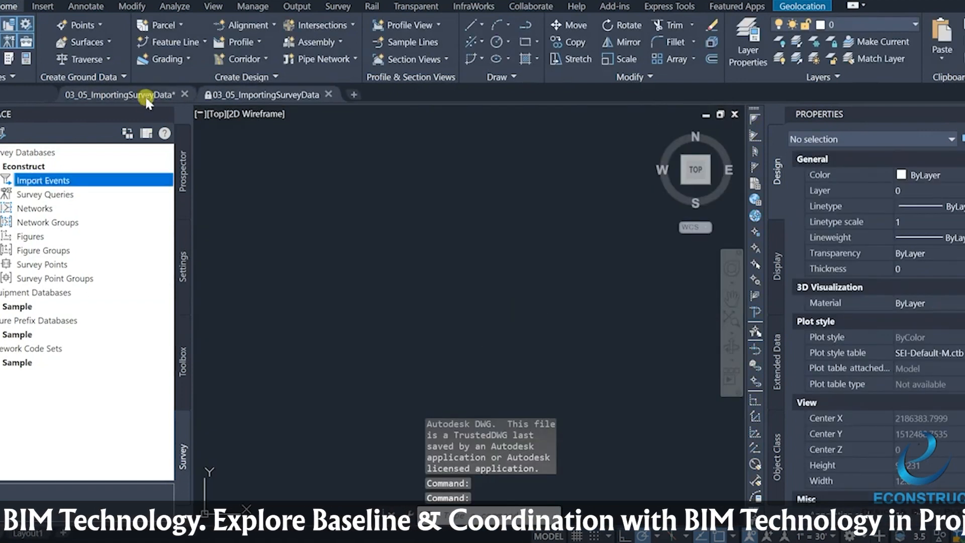
Step: Close both copies of the drawing and reopen 03_05_ImportingSurveyData.dwg from the Ch03 folder
{"action": "left_click", "coordinate": [187, 94]}
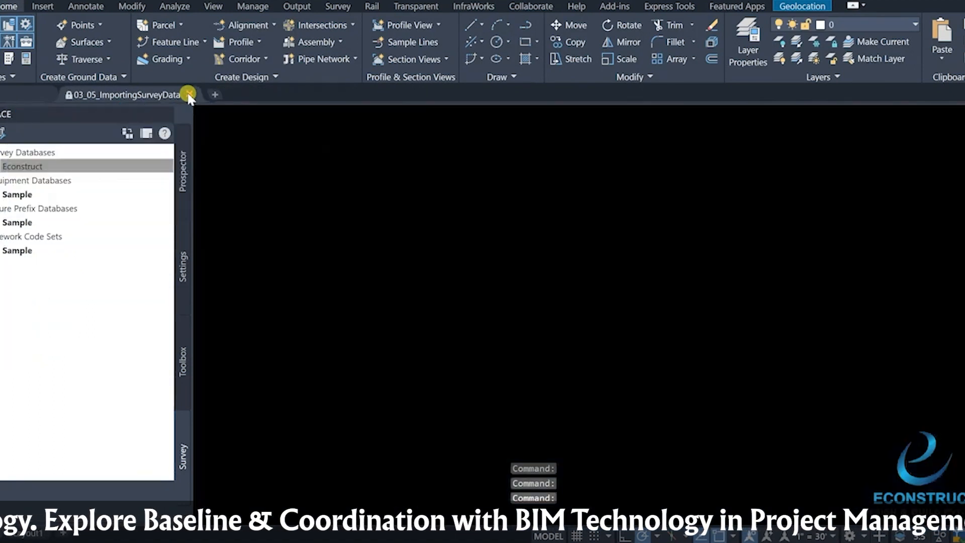
{"action": "left_click", "coordinate": [189, 95]}
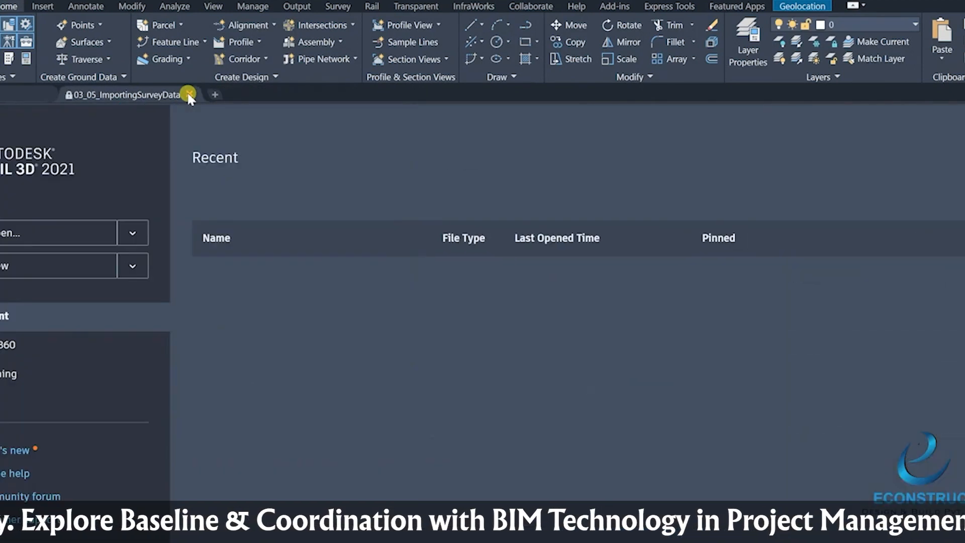
{"action": "left_click", "coordinate": [18, 0]}
{"action": "left_click", "coordinate": [432, 213]}
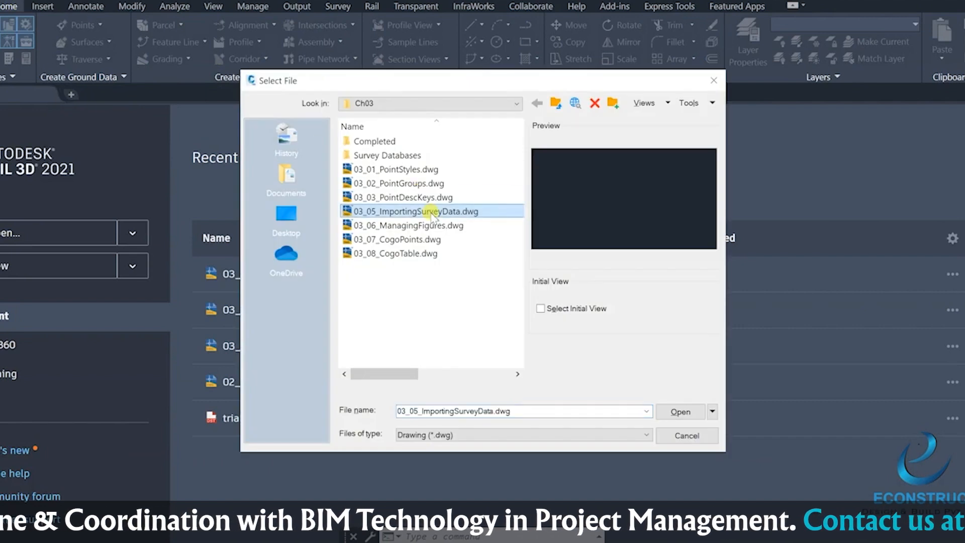
{"action": "left_click", "coordinate": [681, 412]}
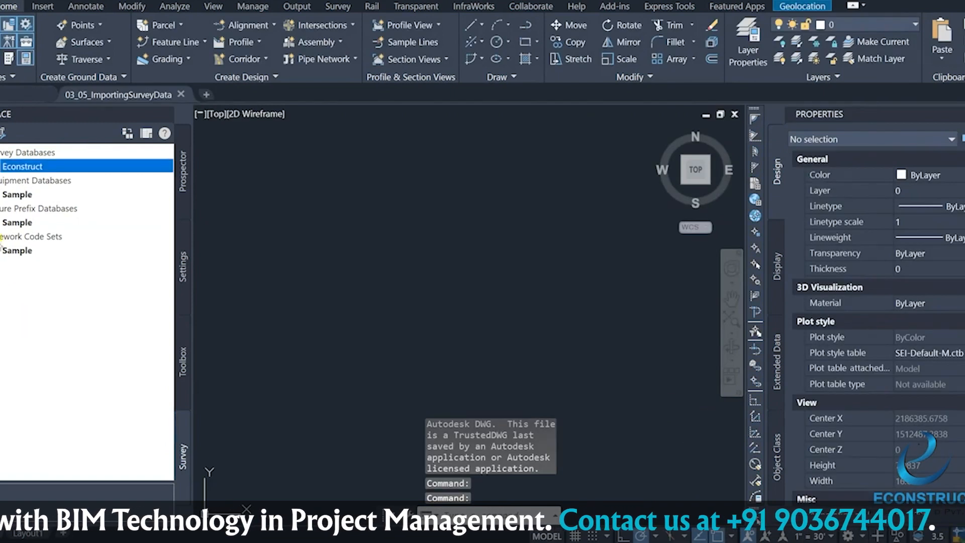
Step: Open the Econstruct survey database for editing and close it again
{"action": "right_click", "coordinate": [14, 166]}
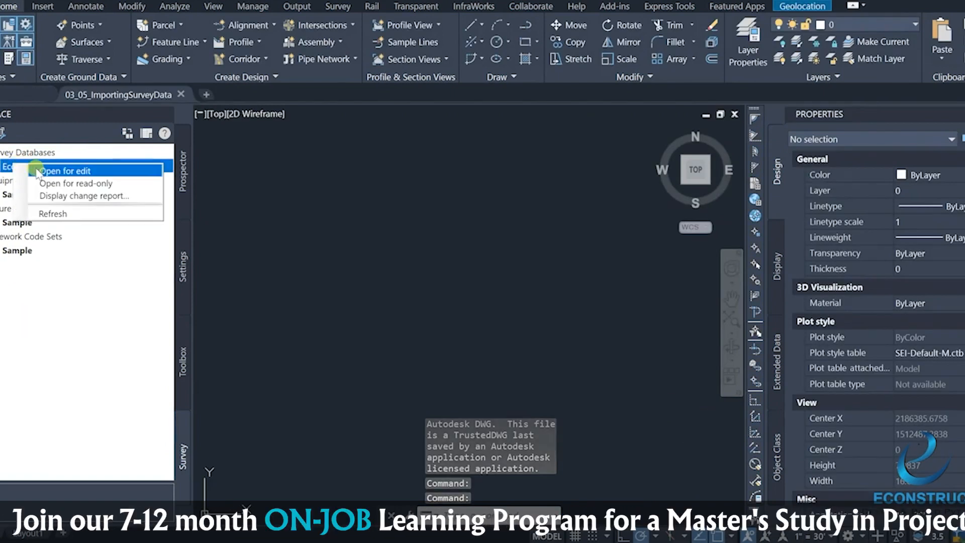
{"action": "left_click", "coordinate": [37, 170]}
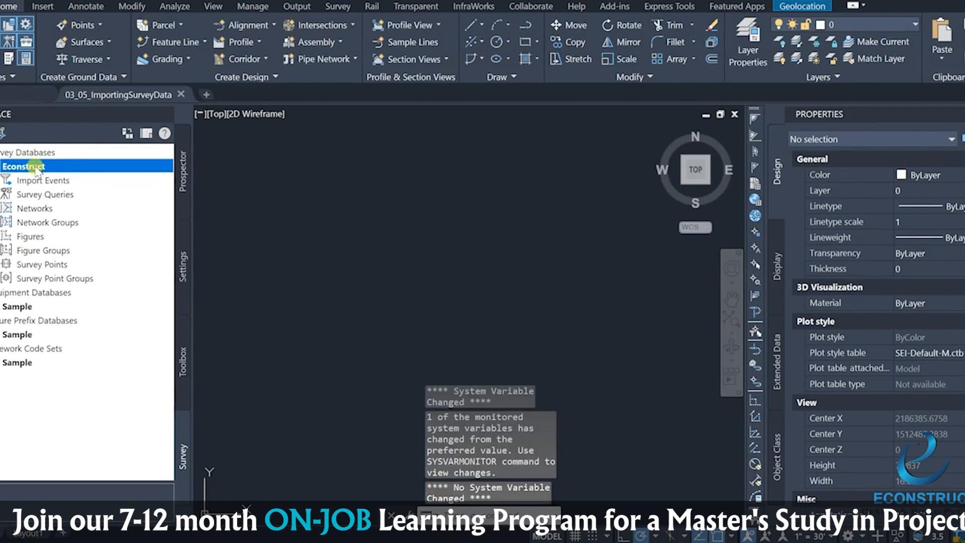
{"action": "right_click", "coordinate": [37, 170]}
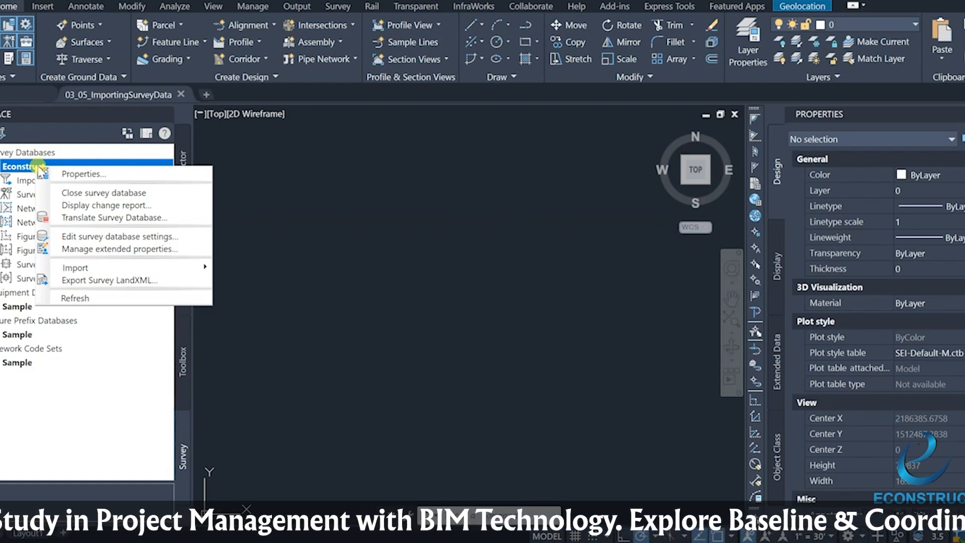
{"action": "left_click", "coordinate": [103, 192]}
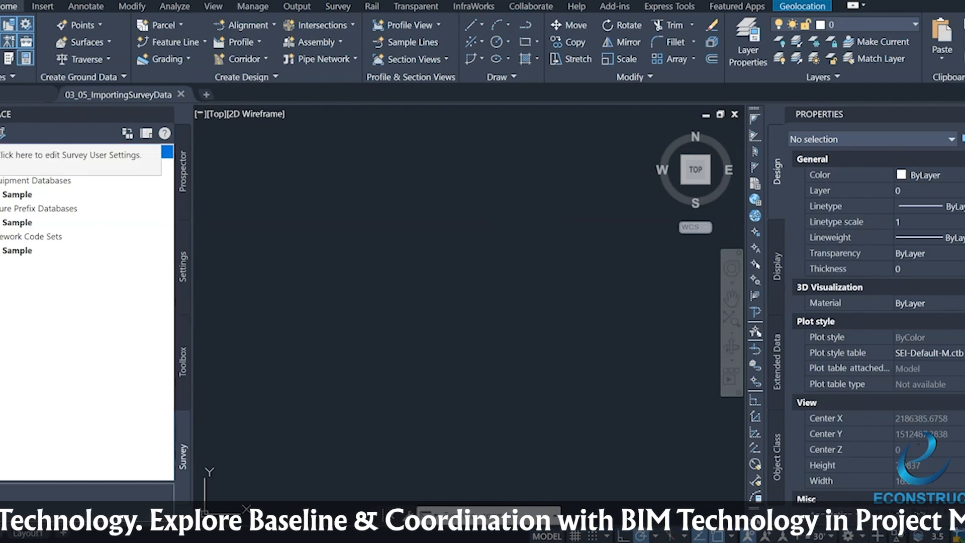
Step: Open the Survey User Settings, enlarge the dialog, and adjust the Property and Value column widths to show the full folder paths
{"action": "left_click", "coordinate": [2, 133]}
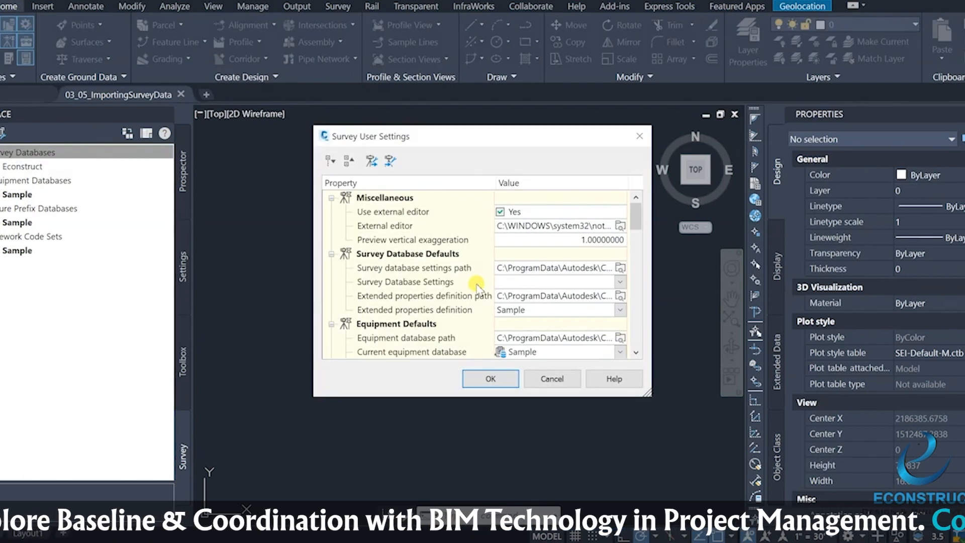
{"action": "left_click_drag", "start_coordinate": [648, 393], "coordinate": [756, 497]}
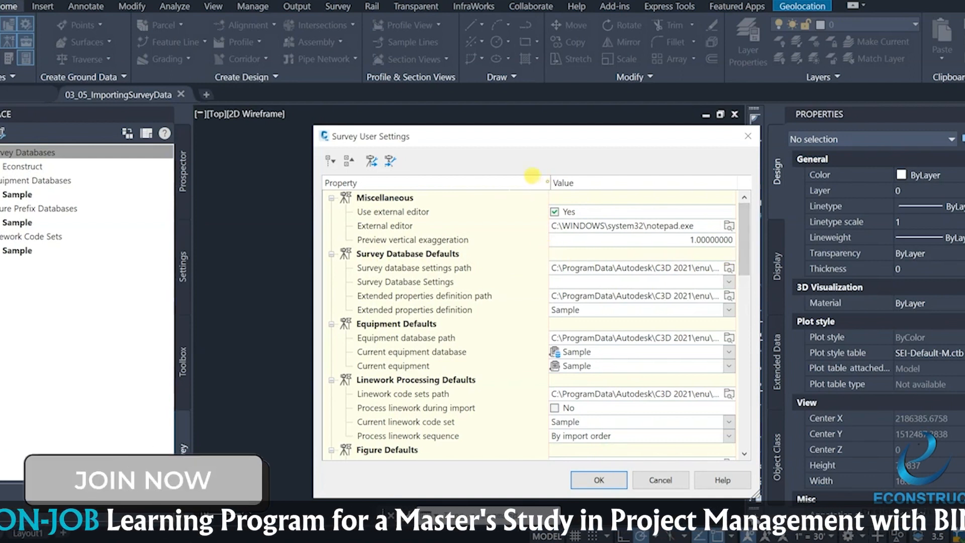
{"action": "left_click_drag", "start_coordinate": [548, 182], "coordinate": [491, 183]}
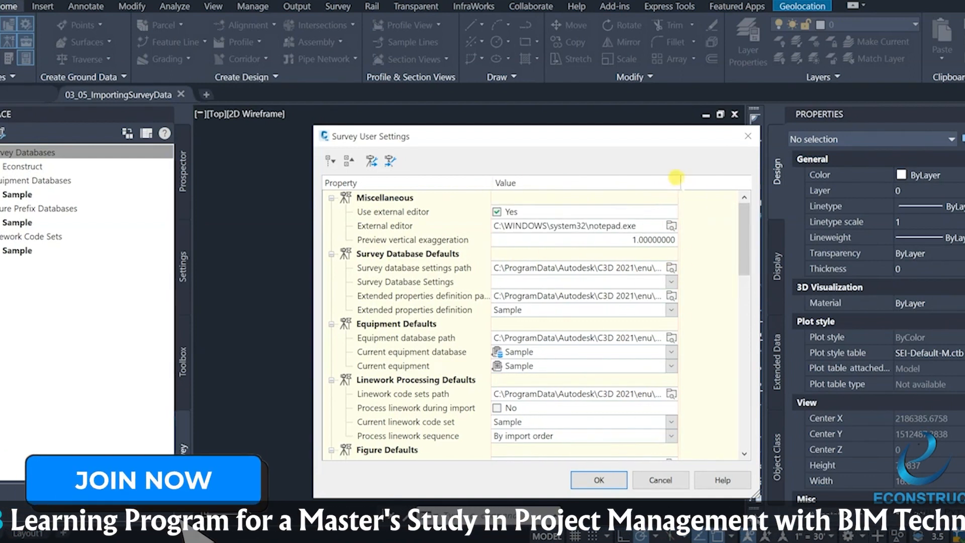
{"action": "left_click_drag", "start_coordinate": [678, 182], "coordinate": [731, 182]}
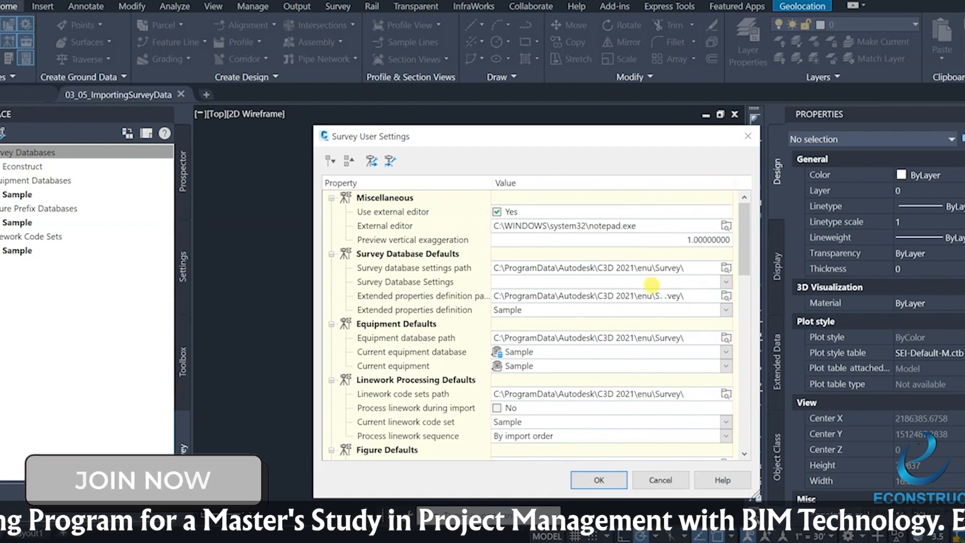
Step: Review the linework, figure, interactive graphics, import, export and preview defaults in the survey user settings without changing them
{"action": "scroll", "coordinate": [651, 285], "scroll_direction": "down", "scroll_amount": 2}
{"action": "scroll", "coordinate": [558, 296], "scroll_direction": "down", "scroll_amount": 2}
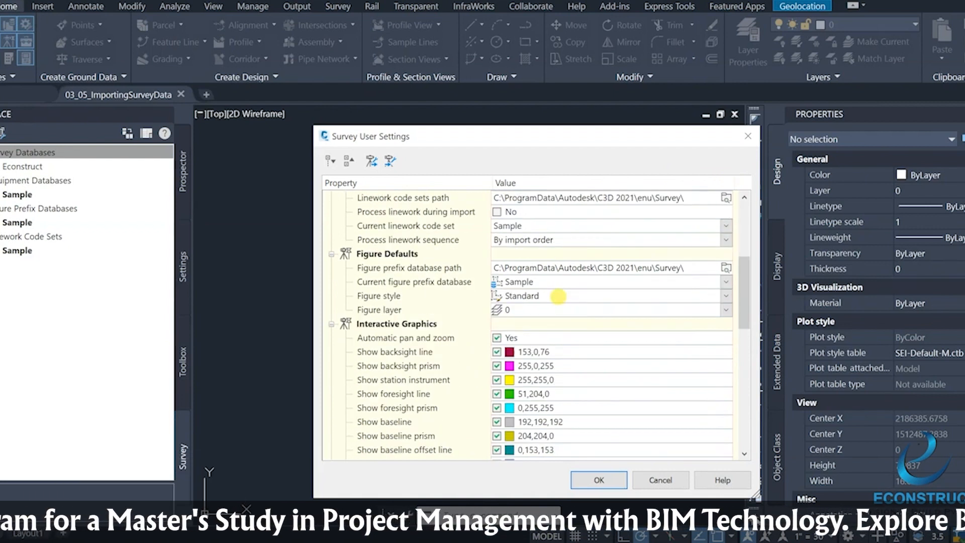
{"action": "scroll", "coordinate": [402, 342], "scroll_direction": "down", "scroll_amount": 2}
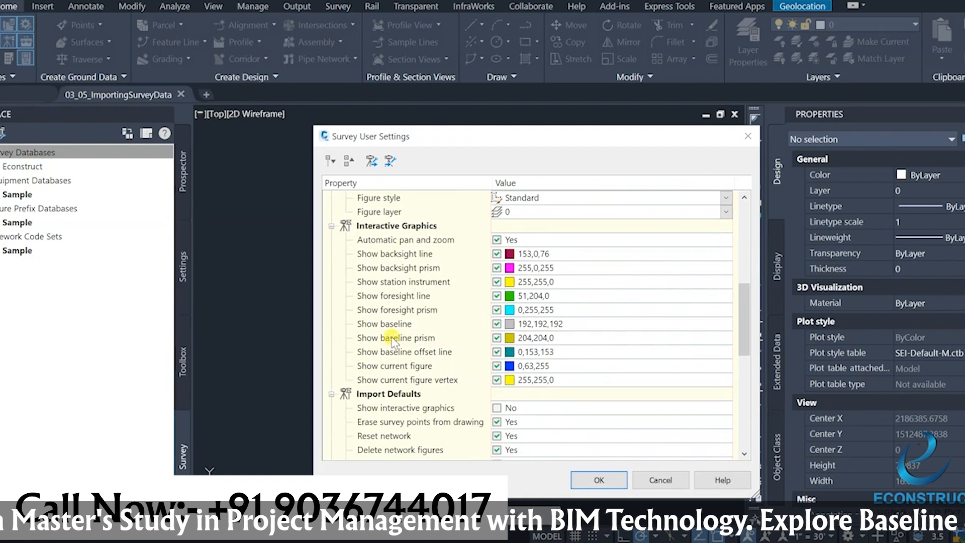
{"action": "scroll", "coordinate": [561, 330], "scroll_direction": "down", "scroll_amount": 2}
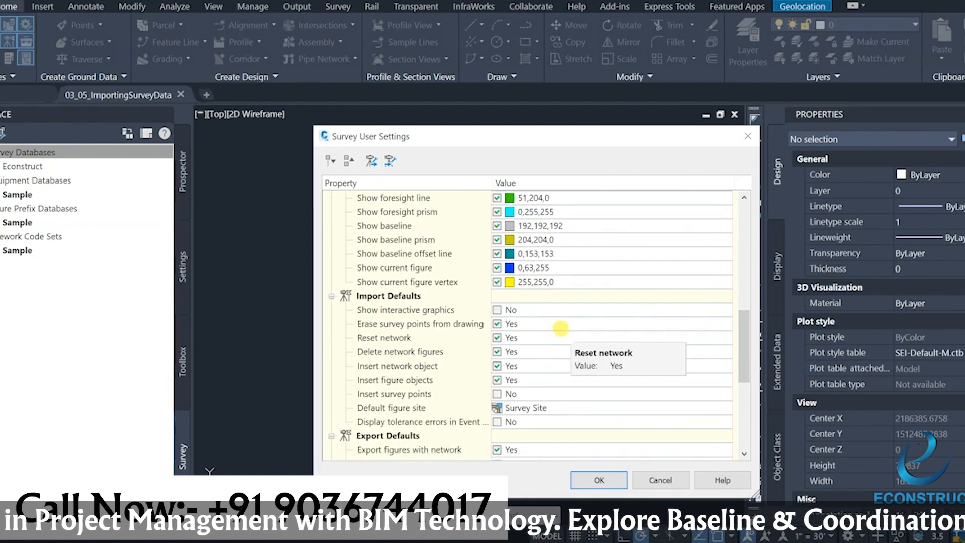
{"action": "scroll", "coordinate": [560, 328], "scroll_direction": "down", "scroll_amount": 4}
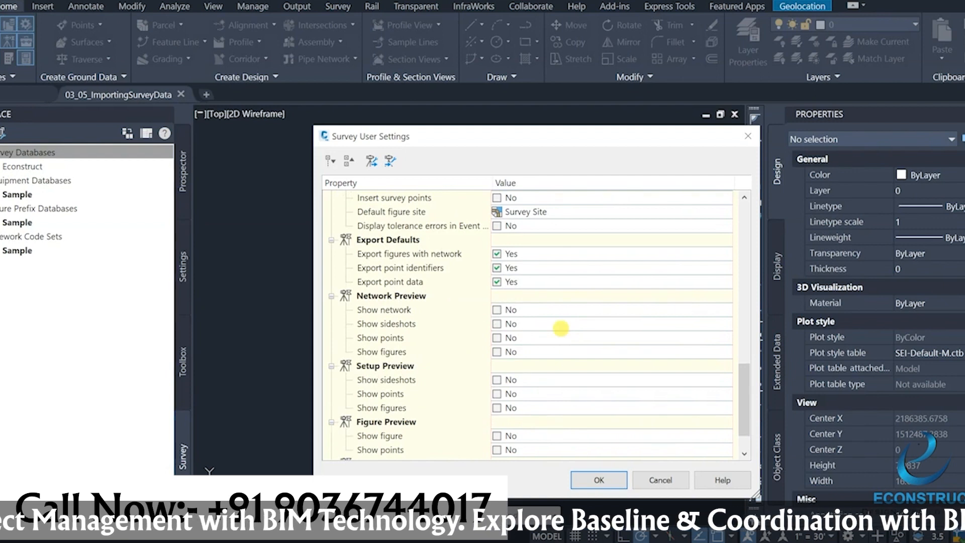
Step: Review the remaining preview and change reporting defaults in the survey user settings and close them without changes
{"action": "scroll", "coordinate": [561, 328], "scroll_direction": "down", "scroll_amount": 1}
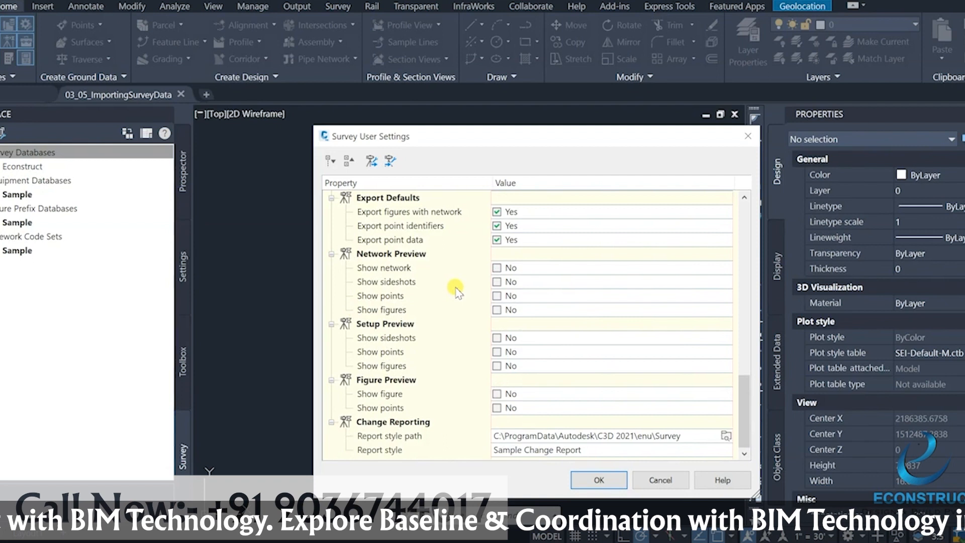
{"action": "scroll", "coordinate": [462, 332], "scroll_direction": "up", "scroll_amount": 10}
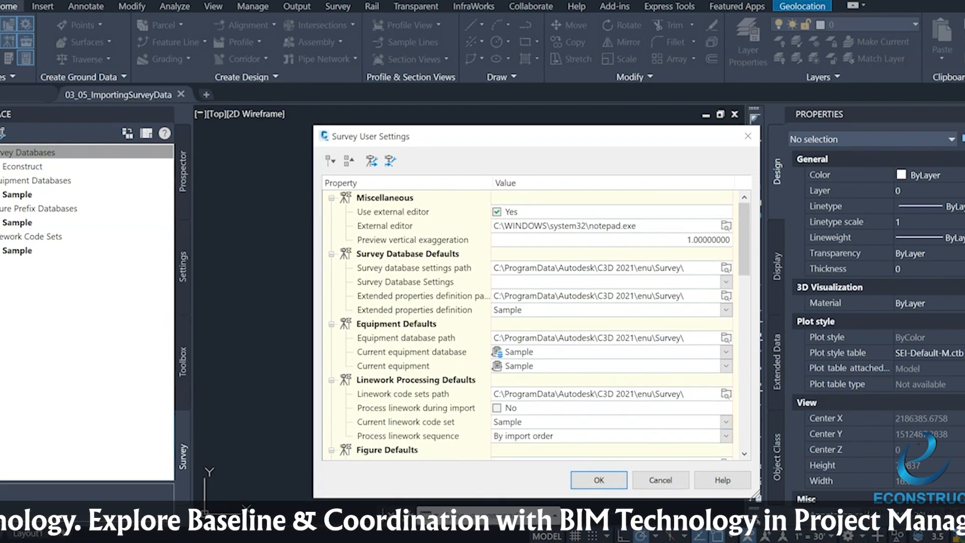
{"action": "left_click", "coordinate": [748, 136]}
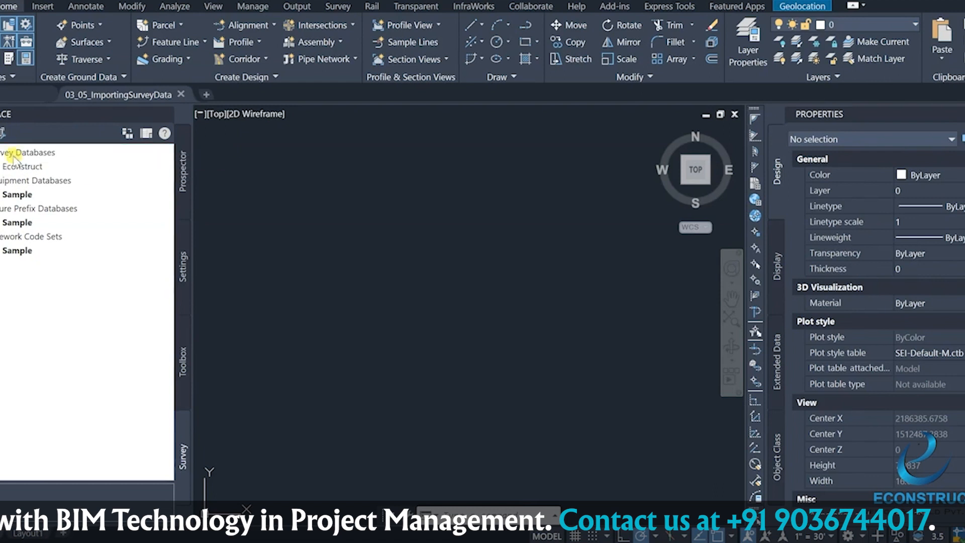
Step: Open the Econstruct survey database for editing and start importing survey data from its Import Events
{"action": "right_click", "coordinate": [20, 167]}
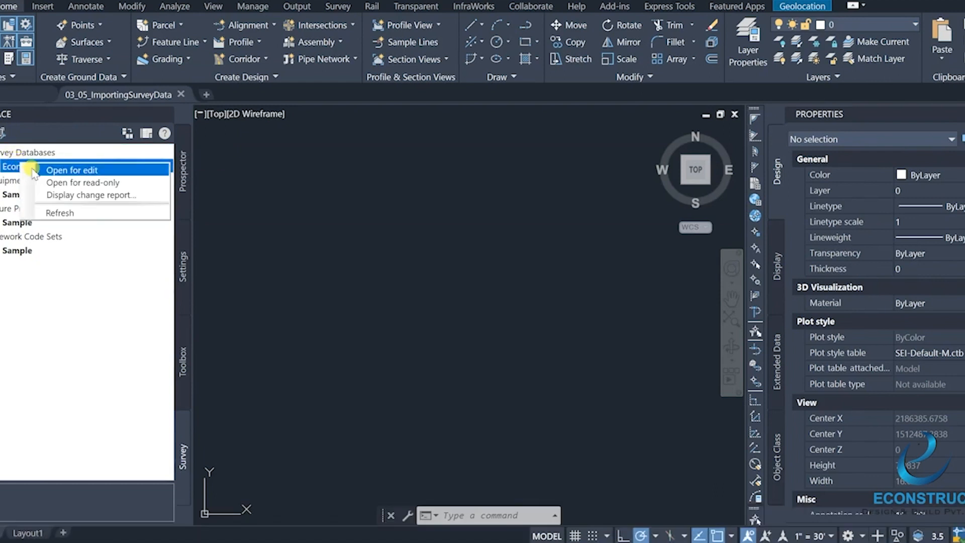
{"action": "left_click", "coordinate": [60, 170]}
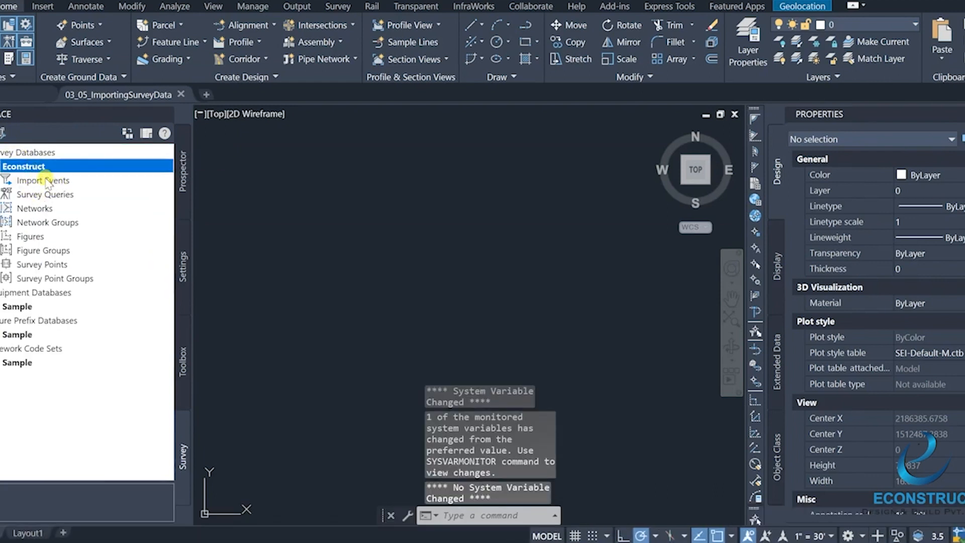
{"action": "right_click", "coordinate": [46, 182]}
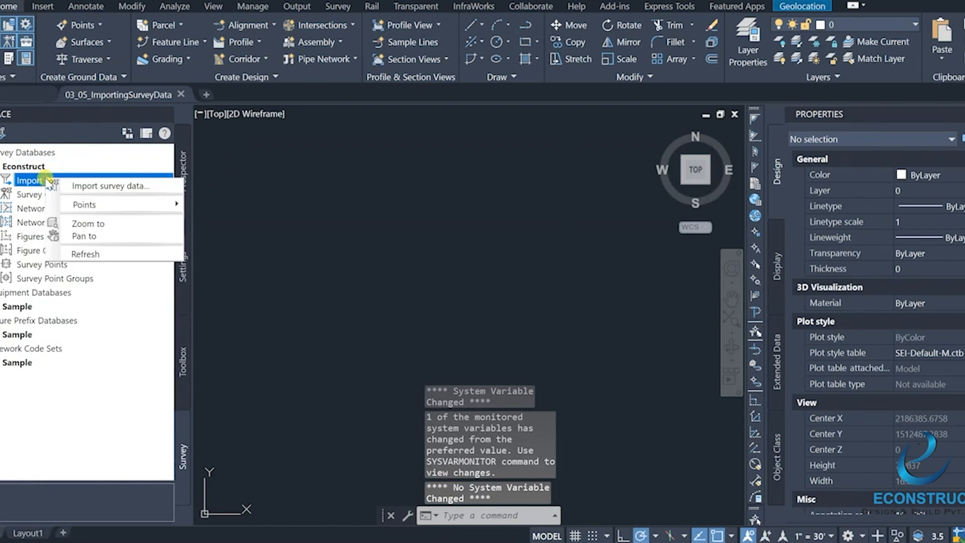
{"action": "left_click", "coordinate": [87, 187]}
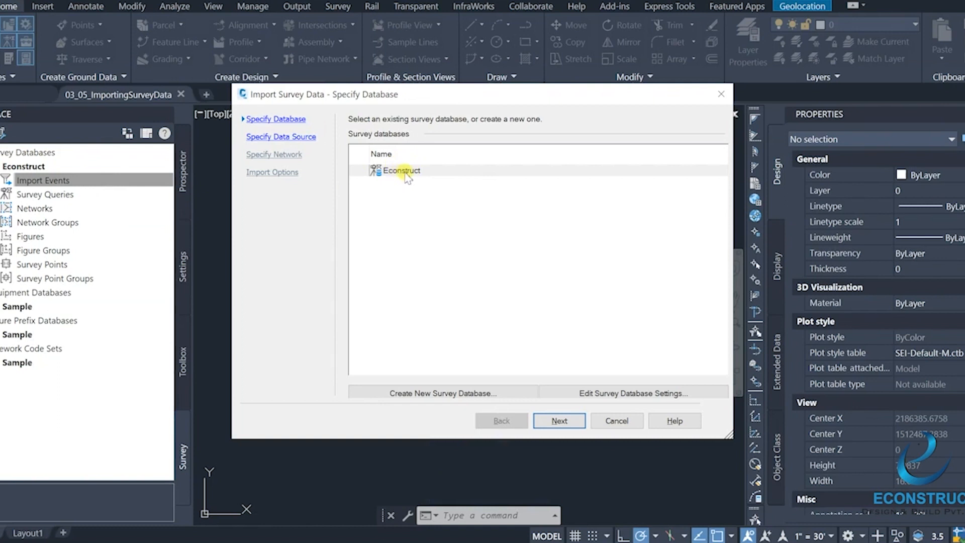
{"action": "left_click", "coordinate": [438, 394]}
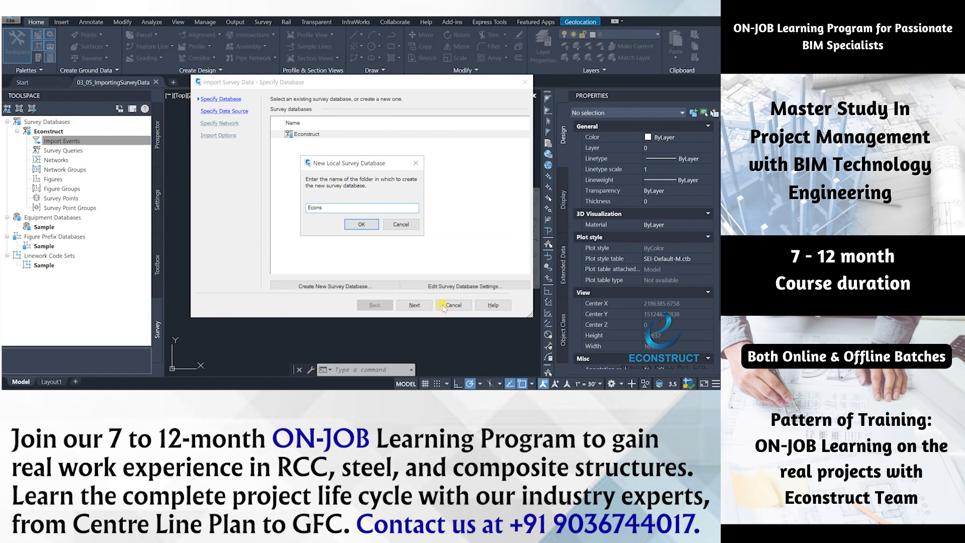
{"action": "left_click", "coordinate": [421, 160]}
Step: Set the survey database's coordinate zone to NAD83 Georgia State Planes, West Zone, US Foot, from the USA, Georgia category
{"action": "left_click", "coordinate": [443, 287]}
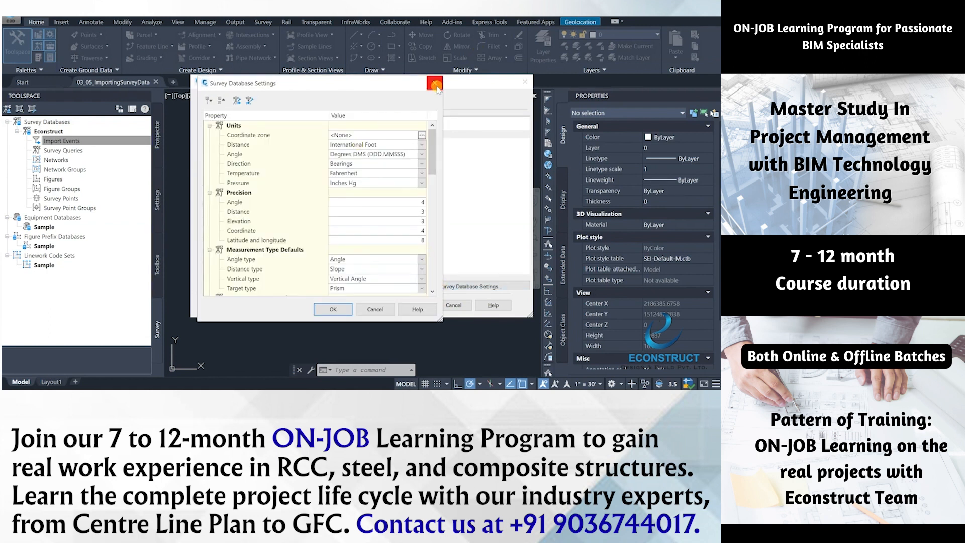
{"action": "left_click", "coordinate": [422, 136]}
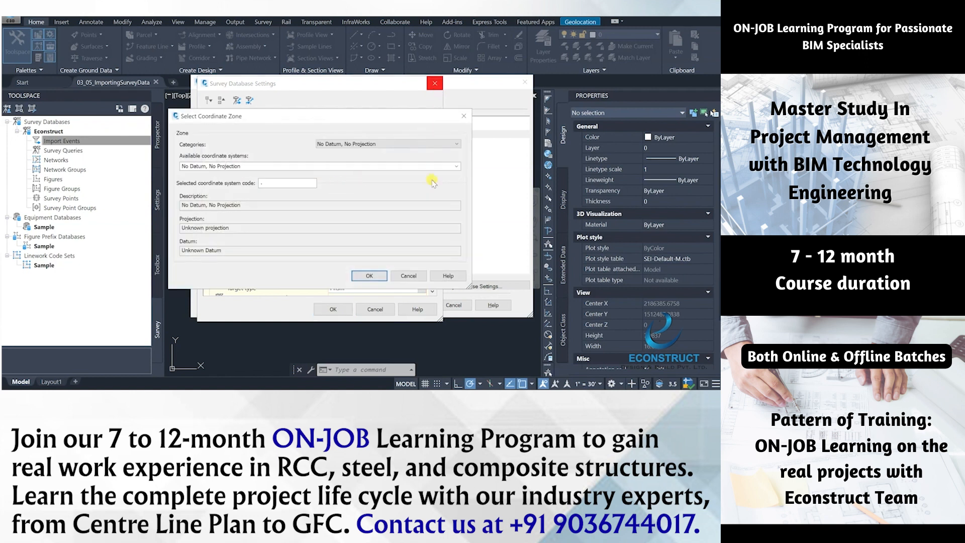
{"action": "left_click", "coordinate": [457, 145]}
{"action": "scroll", "coordinate": [381, 246], "scroll_direction": "down", "scroll_amount": 20}
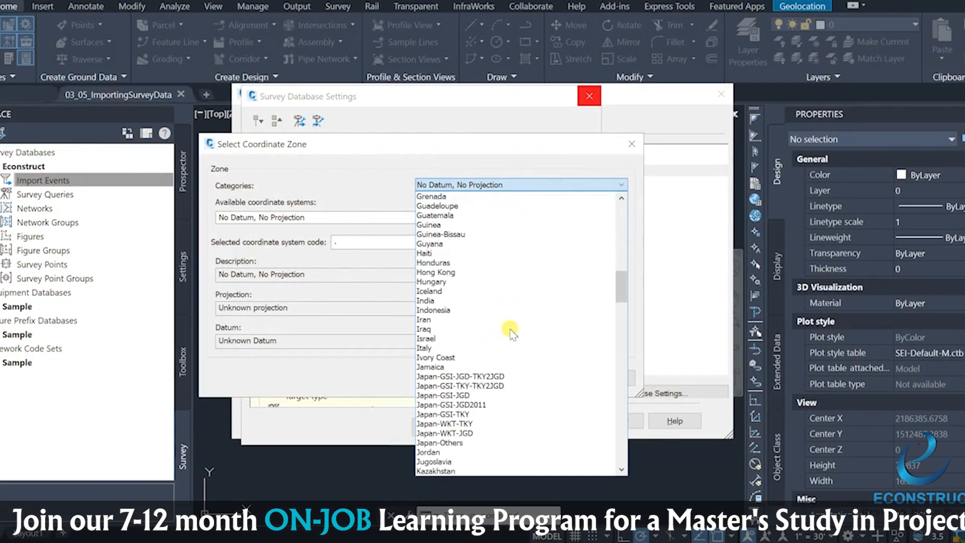
{"action": "scroll", "coordinate": [510, 331], "scroll_direction": "down", "scroll_amount": 13}
{"action": "scroll", "coordinate": [511, 331], "scroll_direction": "down", "scroll_amount": 20}
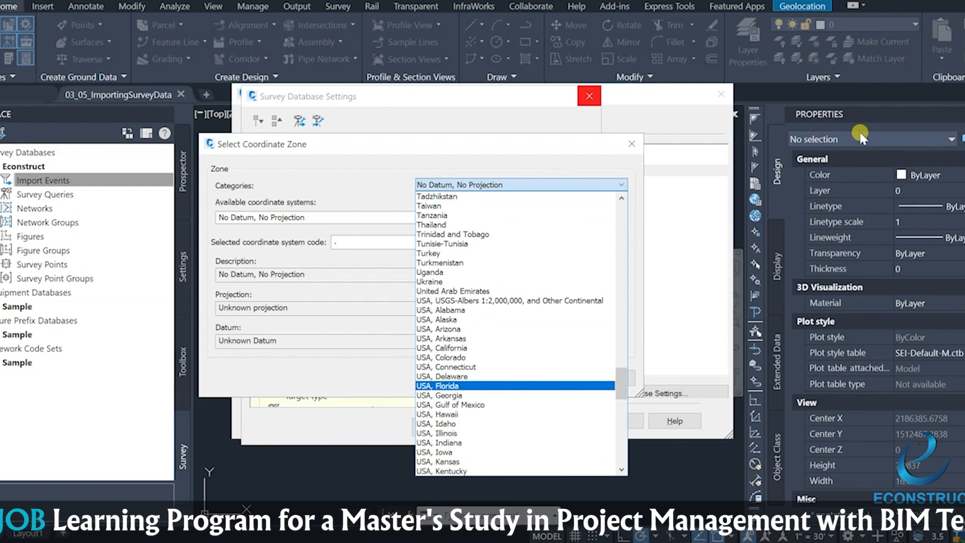
{"action": "left_click", "coordinate": [453, 395]}
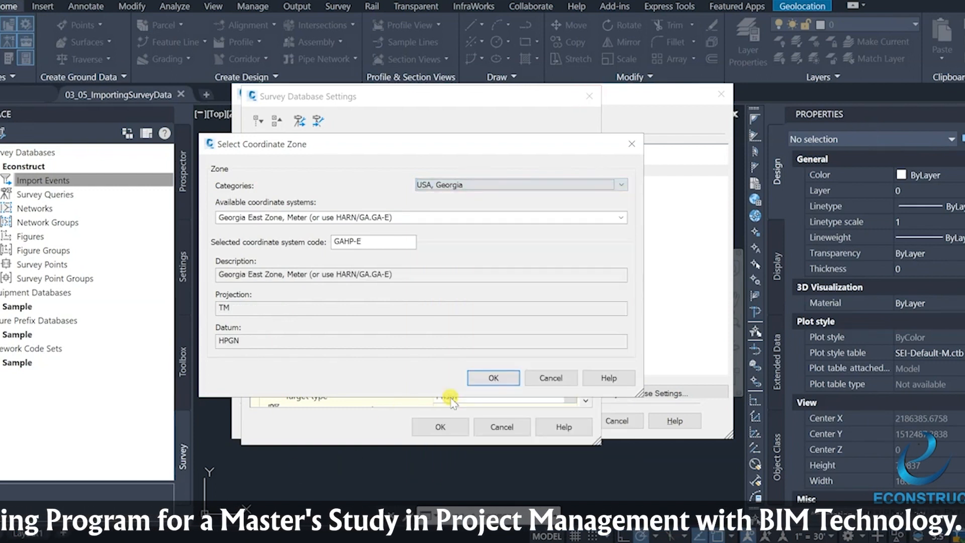
{"action": "left_click", "coordinate": [622, 217]}
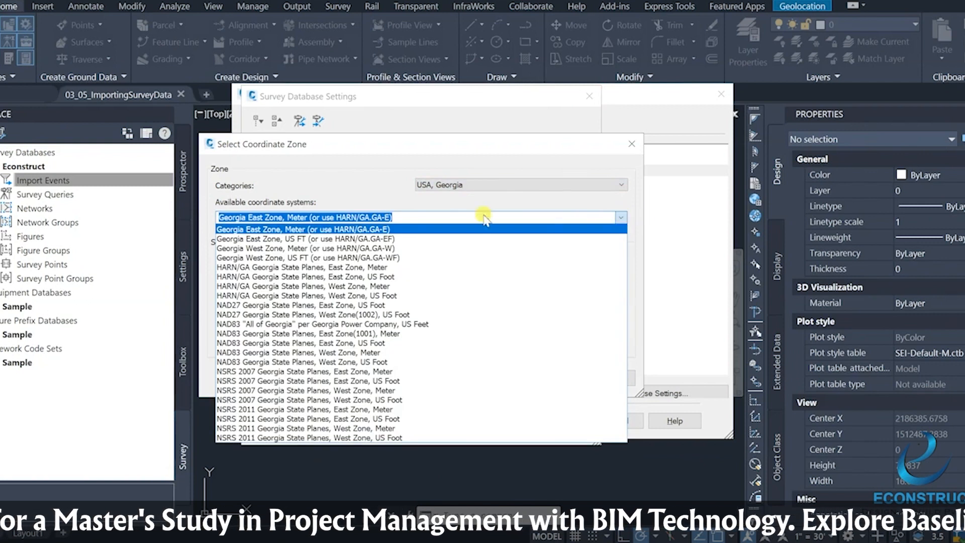
{"action": "left_click", "coordinate": [382, 362]}
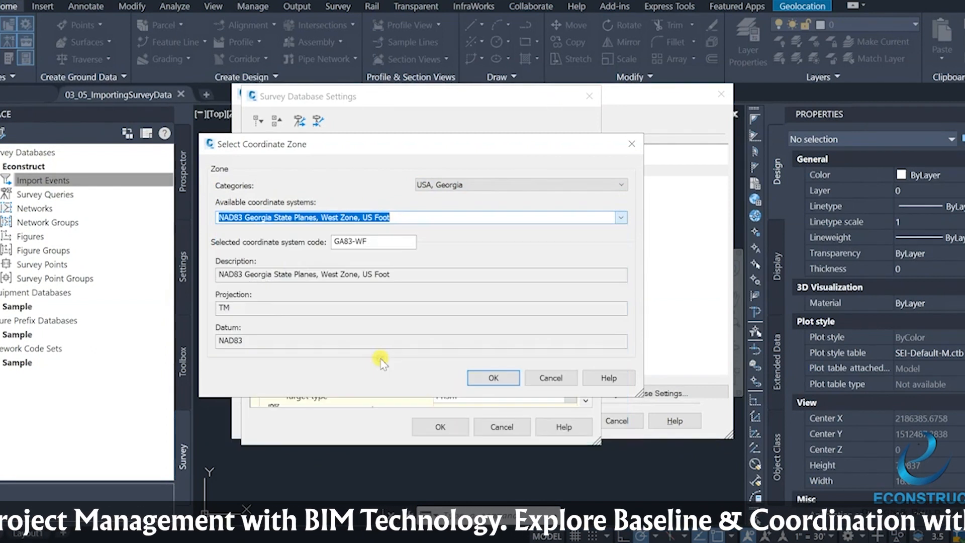
{"action": "left_click", "coordinate": [503, 382]}
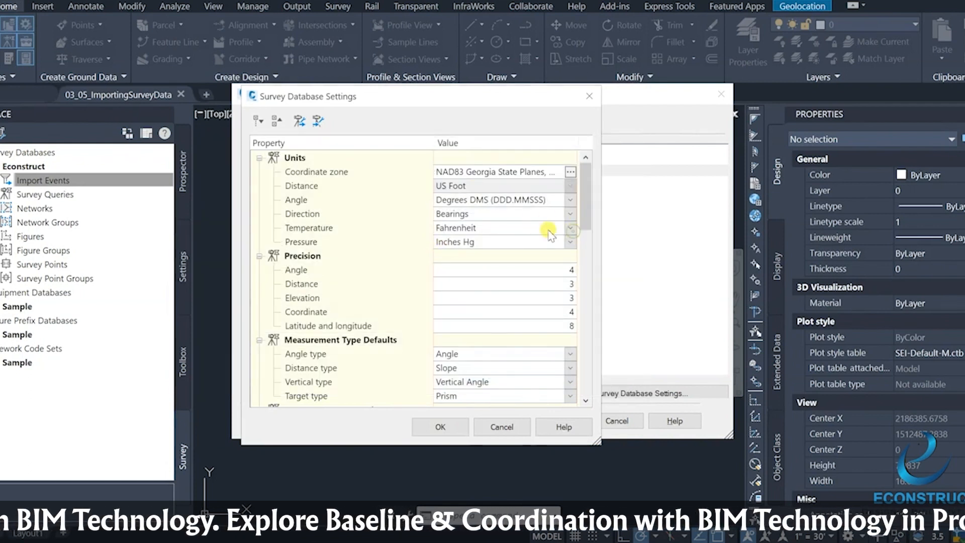
Step: Set the survey database's temperature unit to Celsius, check the remaining settings and save them
{"action": "left_click", "coordinate": [571, 228]}
{"action": "left_click", "coordinate": [496, 243]}
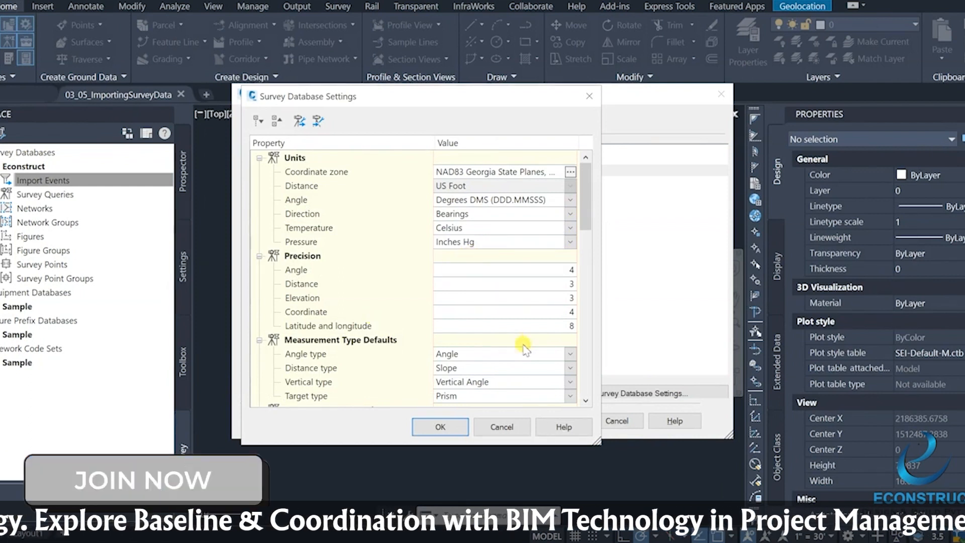
{"action": "scroll", "coordinate": [525, 349], "scroll_direction": "down", "scroll_amount": 10}
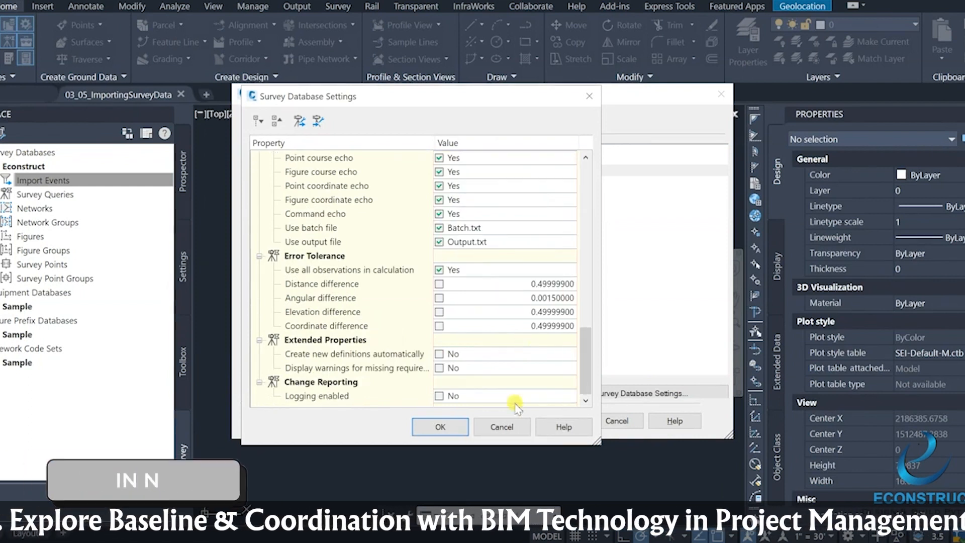
{"action": "left_click", "coordinate": [464, 426]}
Step: Choose the existing Econstruct database for the import and continue to the data source page
{"action": "left_click", "coordinate": [464, 394]}
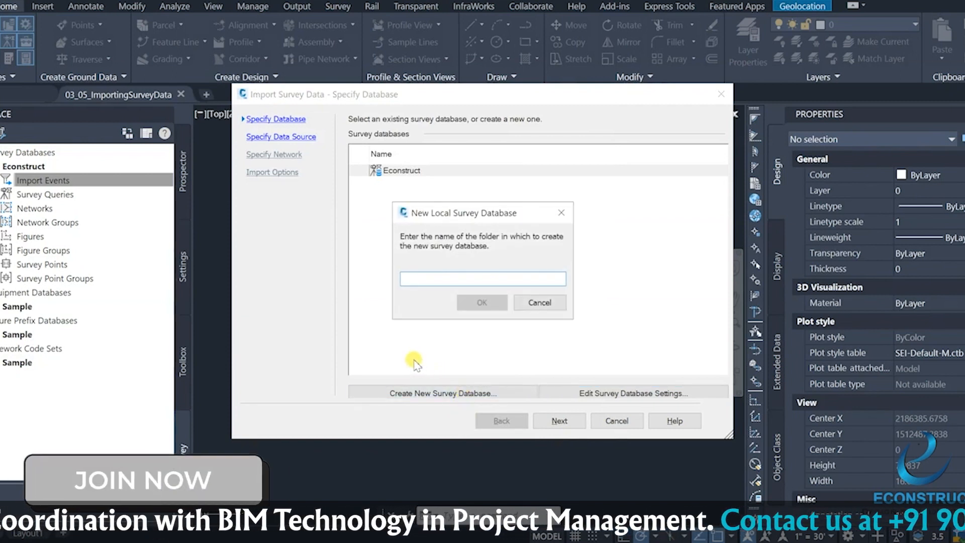
{"action": "left_click", "coordinate": [561, 212]}
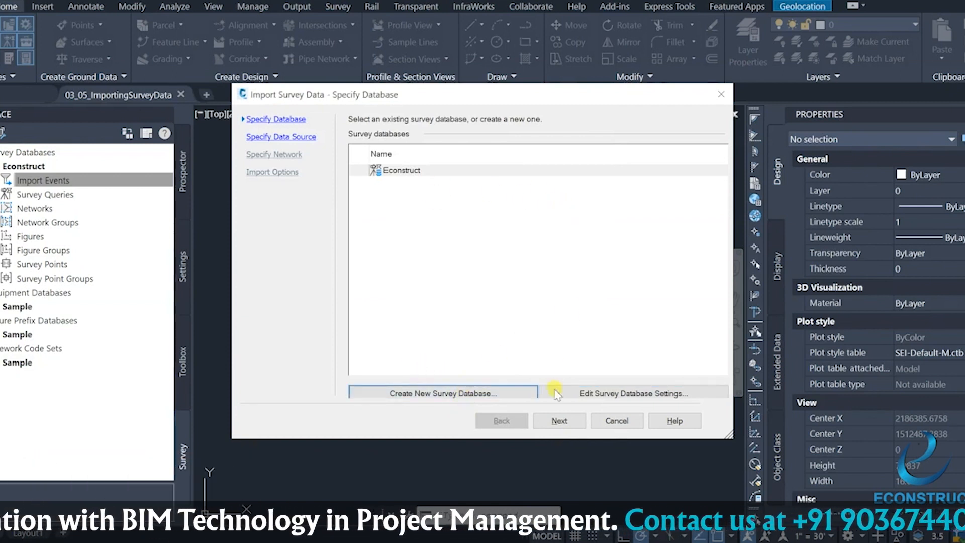
{"action": "left_click", "coordinate": [405, 172]}
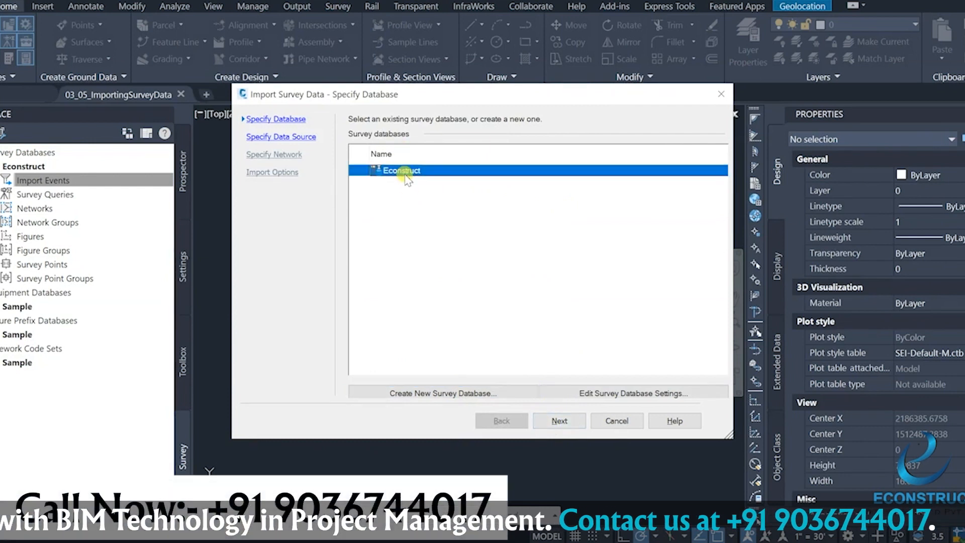
{"action": "left_click", "coordinate": [566, 424]}
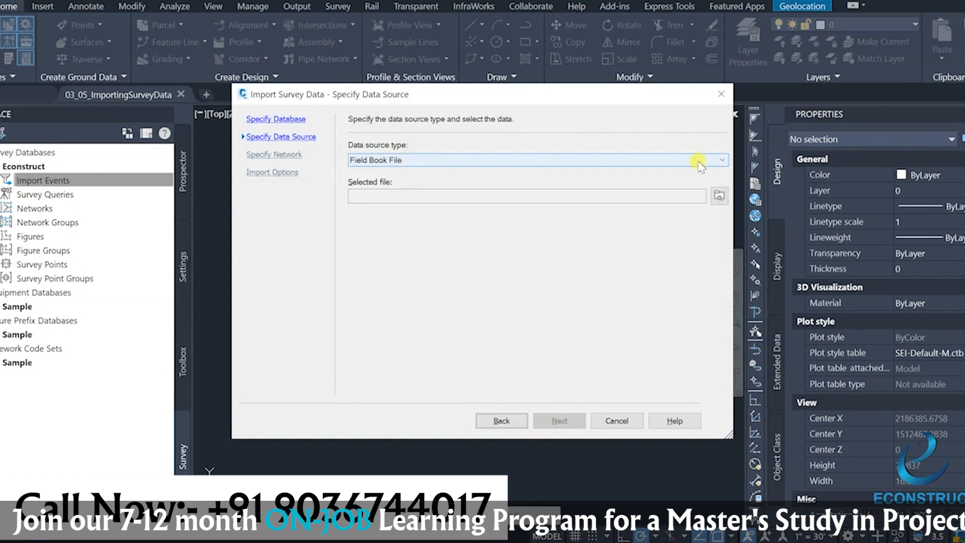
Step: Try the Point File and Points From Drawing data source types, accepting all points in the current drawing
{"action": "left_click", "coordinate": [716, 161]}
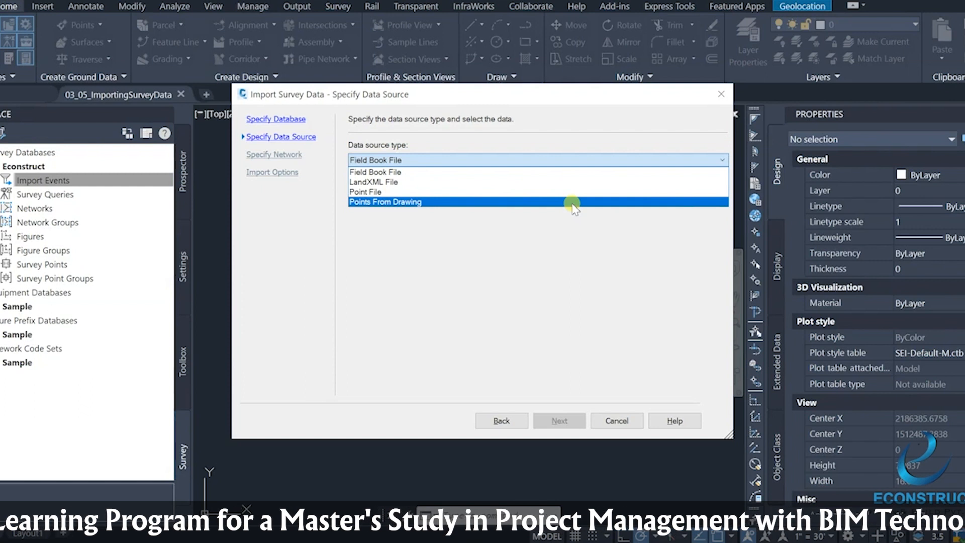
{"action": "left_click", "coordinate": [397, 191]}
{"action": "left_click", "coordinate": [717, 166]}
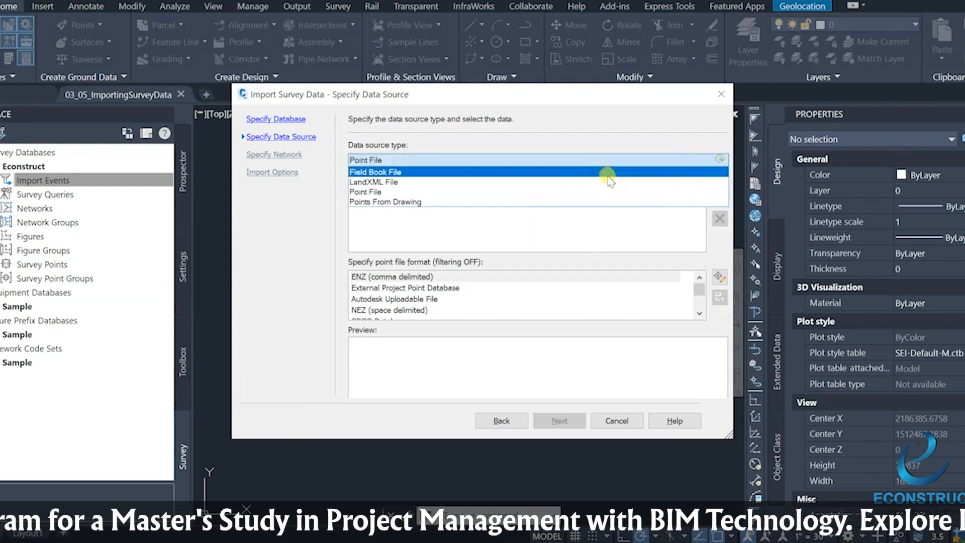
{"action": "left_click", "coordinate": [423, 204]}
{"action": "left_click", "coordinate": [500, 186]}
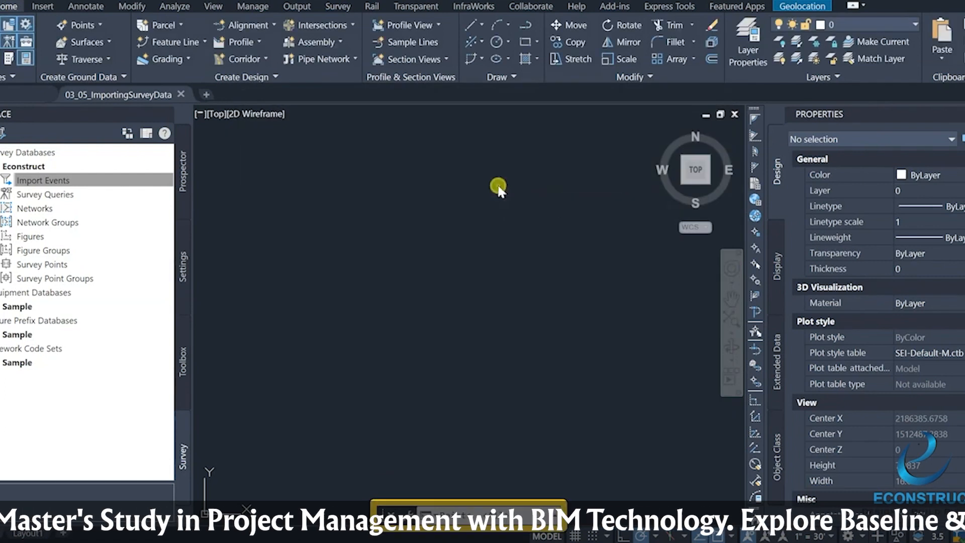
{"action": "scroll", "coordinate": [354, 390], "scroll_direction": "down", "scroll_amount": 5}
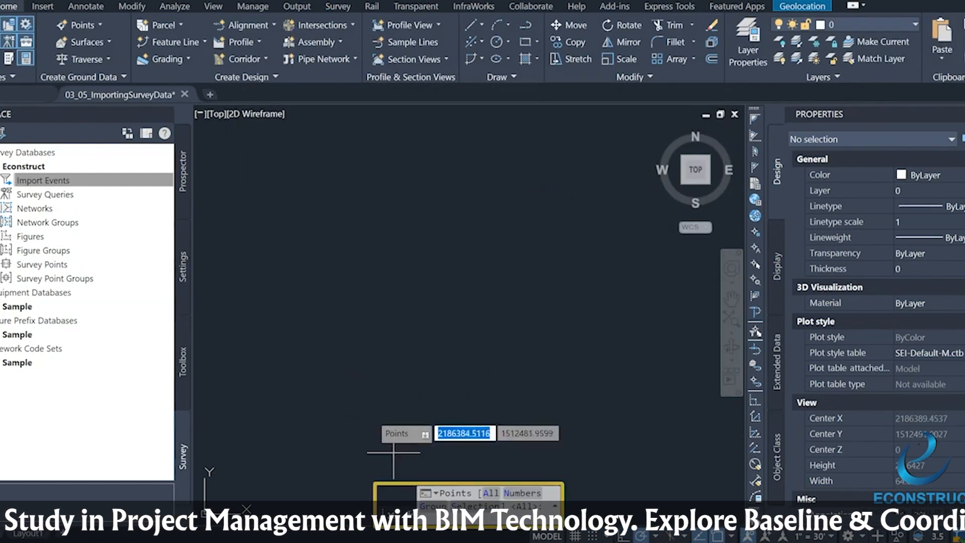
{"action": "key", "text": "Return"}
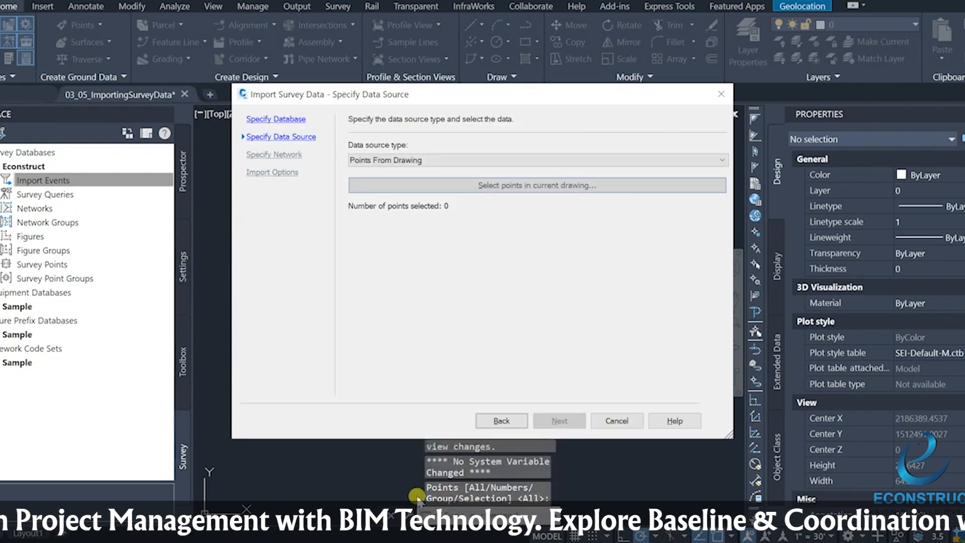
{"action": "left_click", "coordinate": [726, 159]}
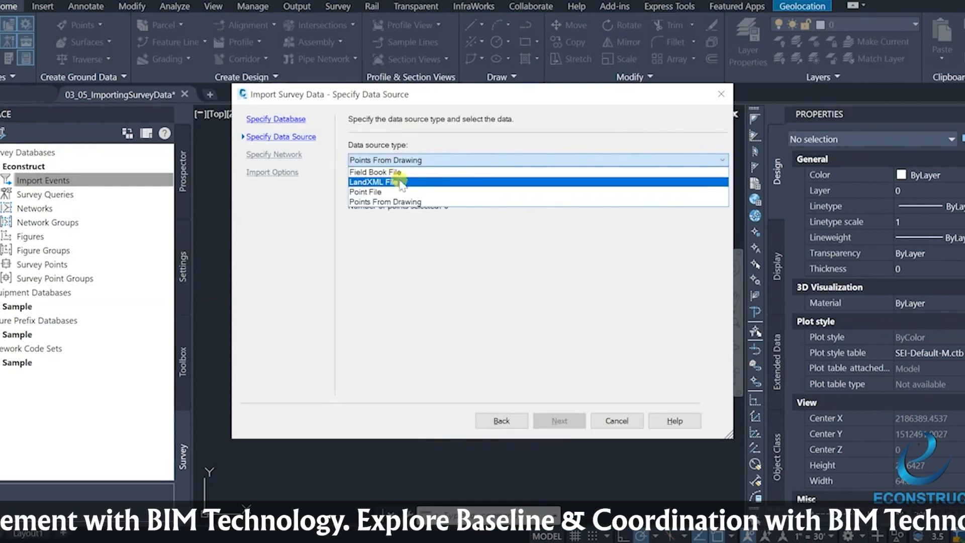
{"action": "left_click", "coordinate": [371, 173]}
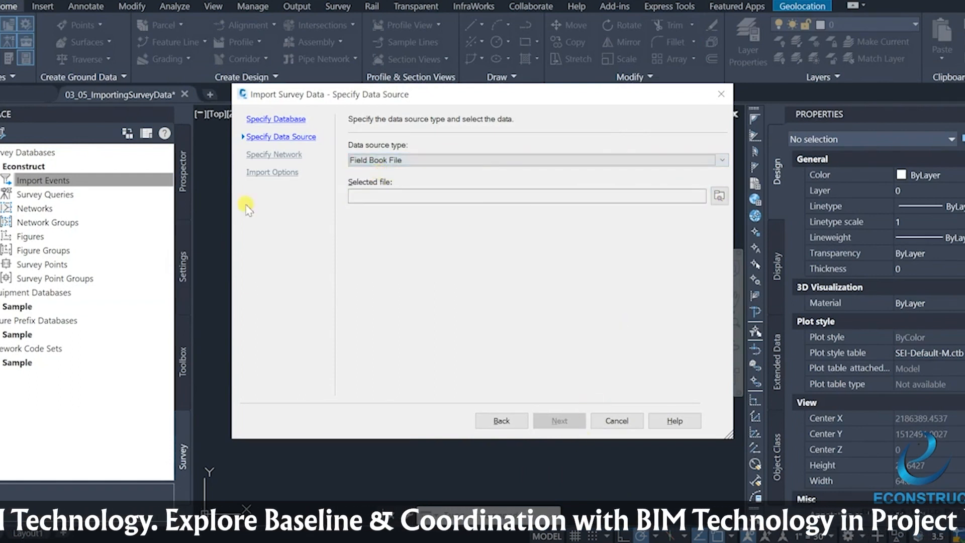
{"action": "left_click", "coordinate": [718, 196]}
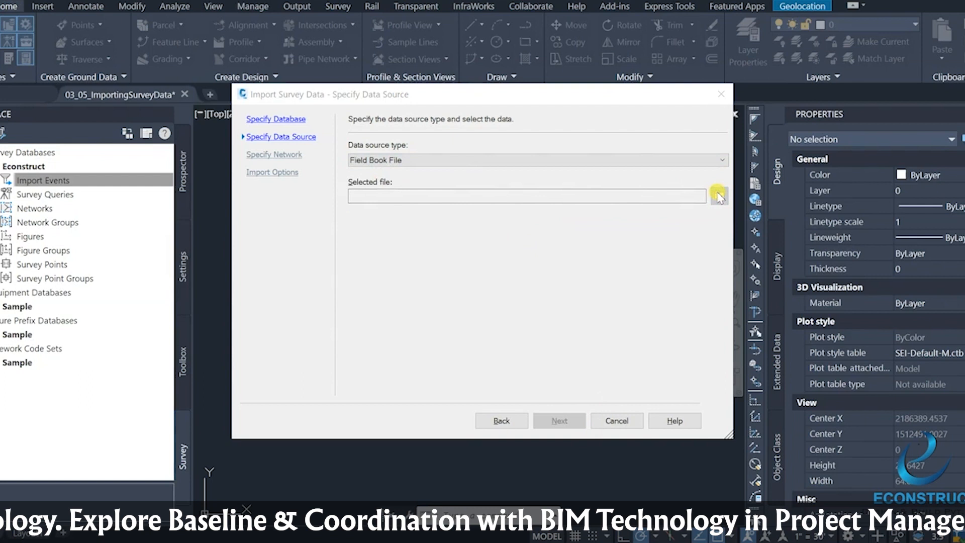
{"action": "left_click", "coordinate": [312, 301]}
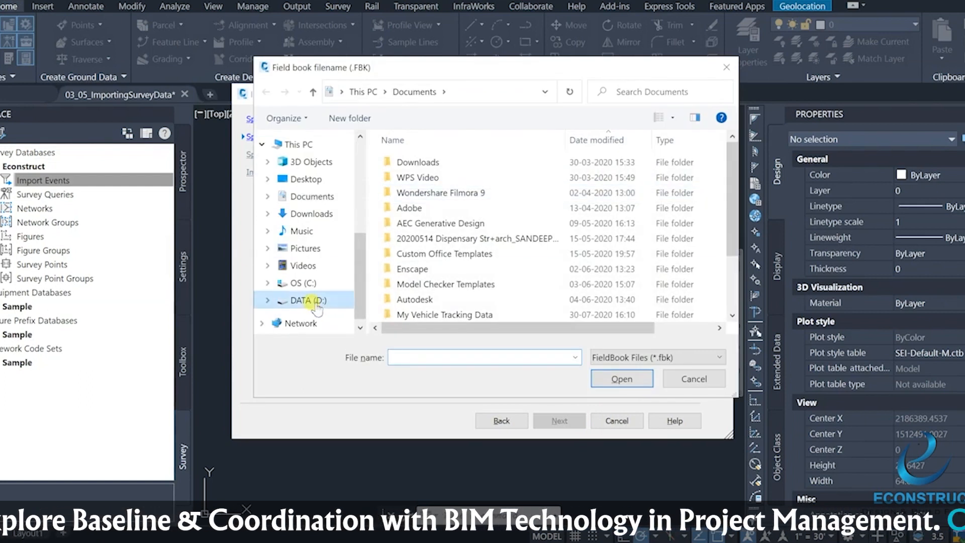
{"action": "double_click", "coordinate": [452, 189]}
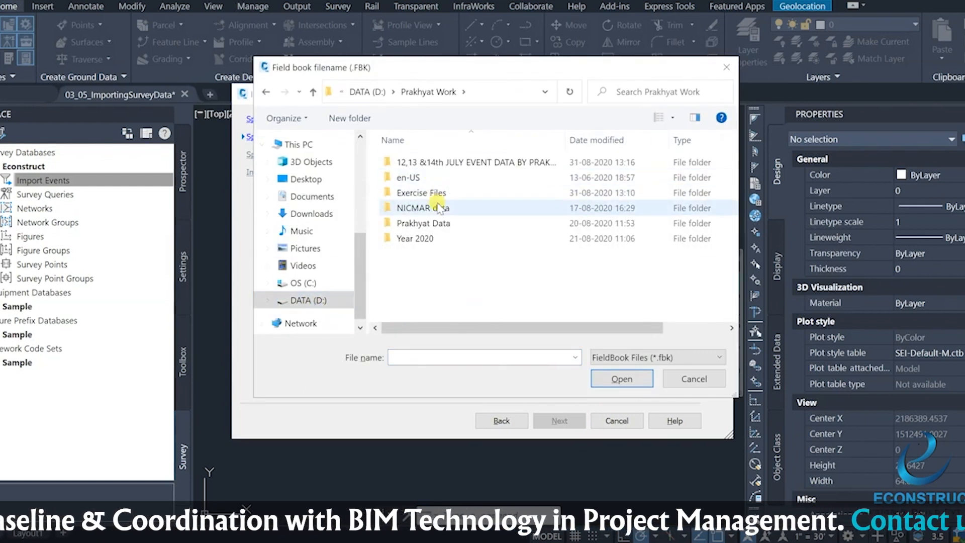
{"action": "double_click", "coordinate": [431, 192]}
{"action": "left_click", "coordinate": [433, 164]}
{"action": "double_click", "coordinate": [433, 164]}
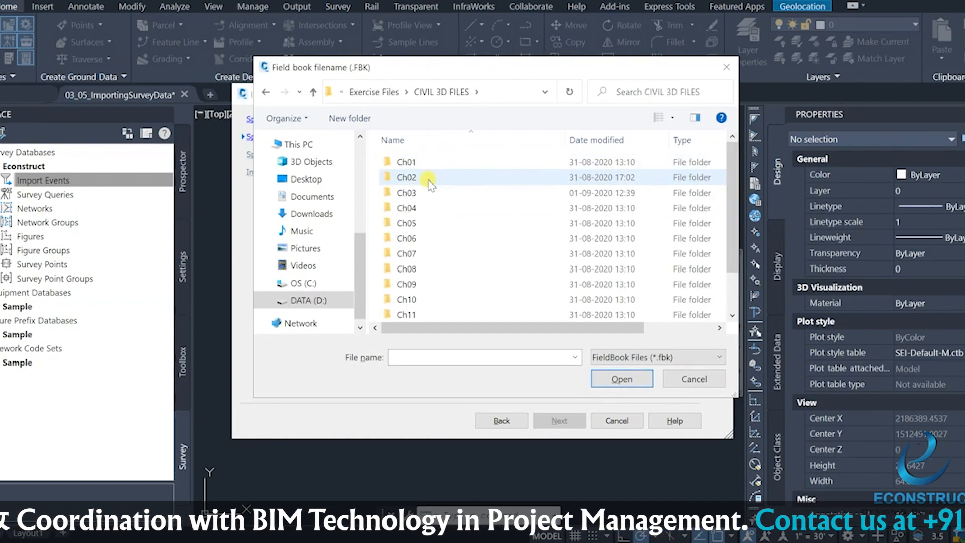
{"action": "double_click", "coordinate": [433, 191]}
{"action": "left_click", "coordinate": [437, 179]}
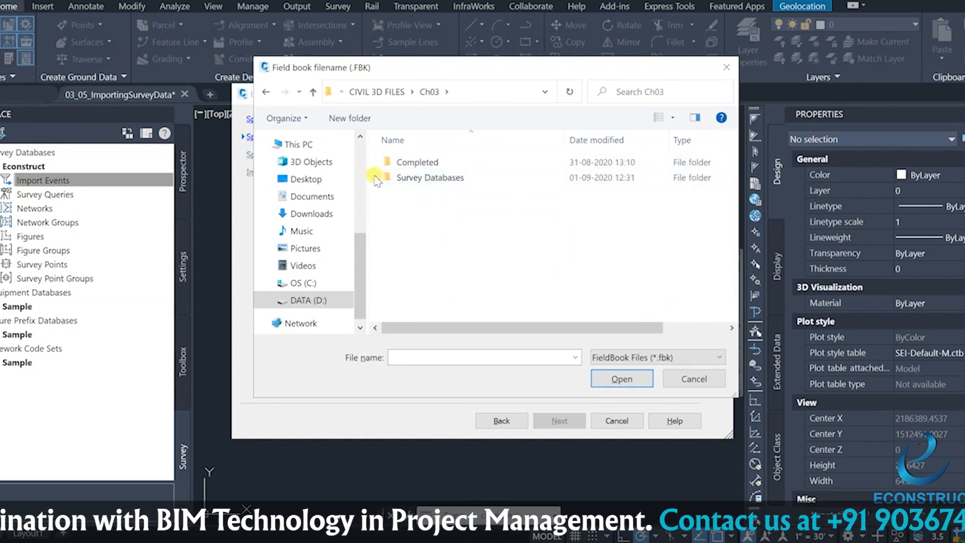
{"action": "double_click", "coordinate": [439, 179]}
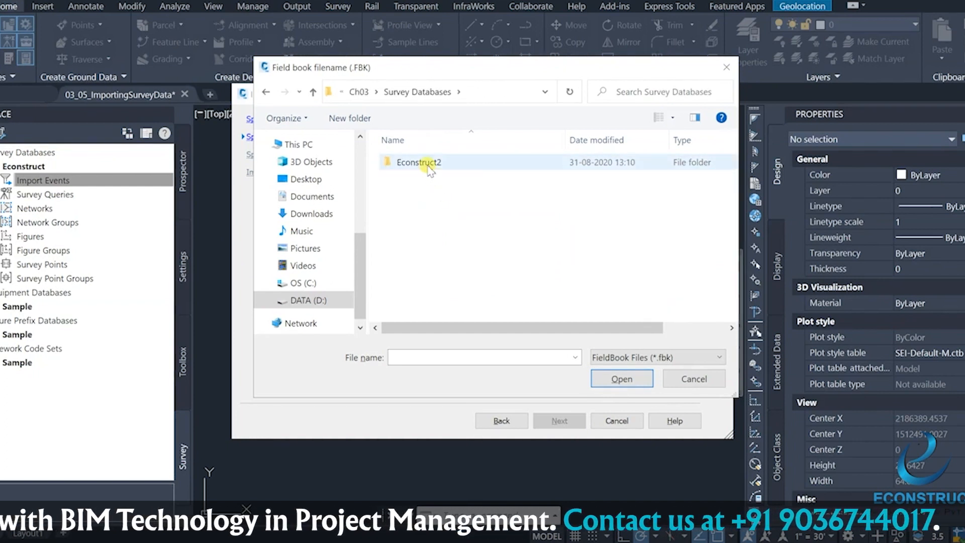
{"action": "double_click", "coordinate": [430, 166]}
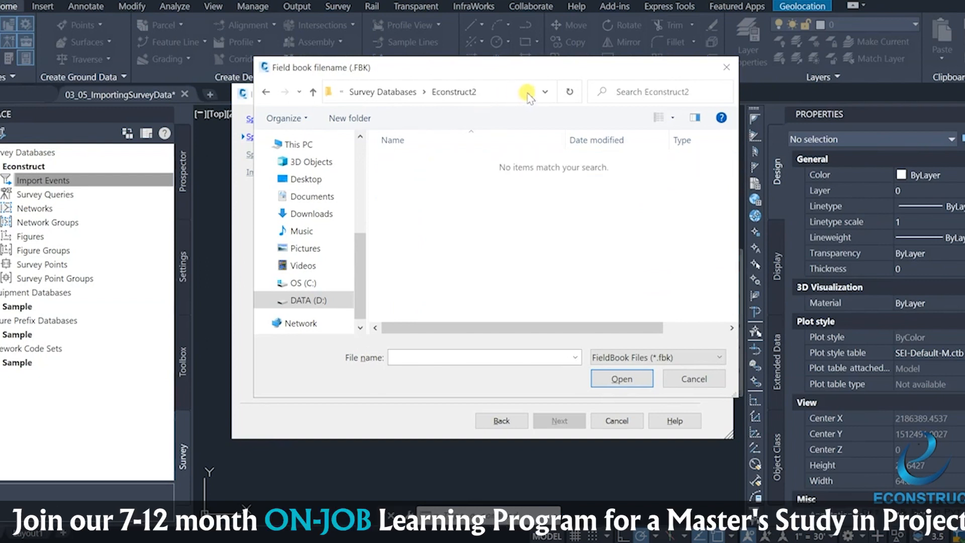
{"action": "left_click", "coordinate": [382, 91]}
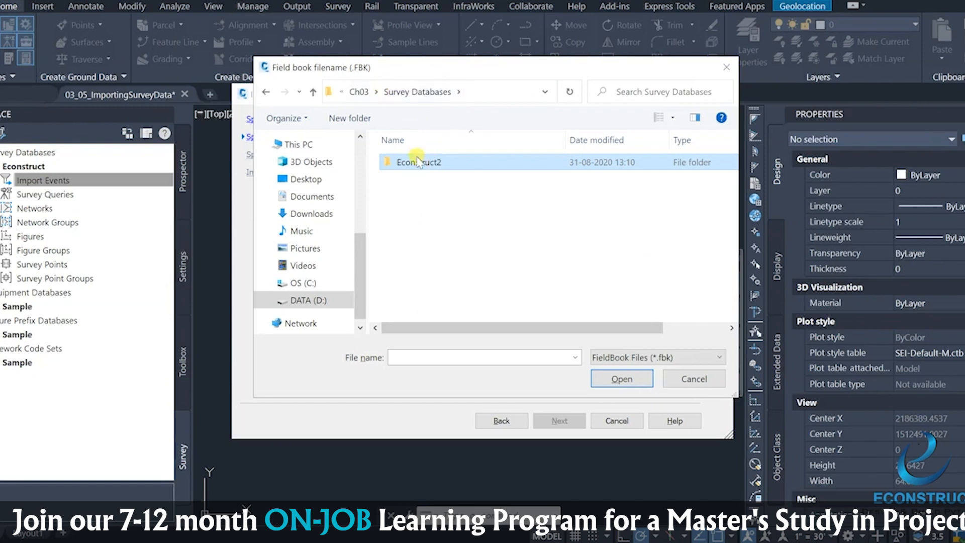
{"action": "left_click", "coordinate": [419, 163]}
{"action": "left_click", "coordinate": [434, 267]}
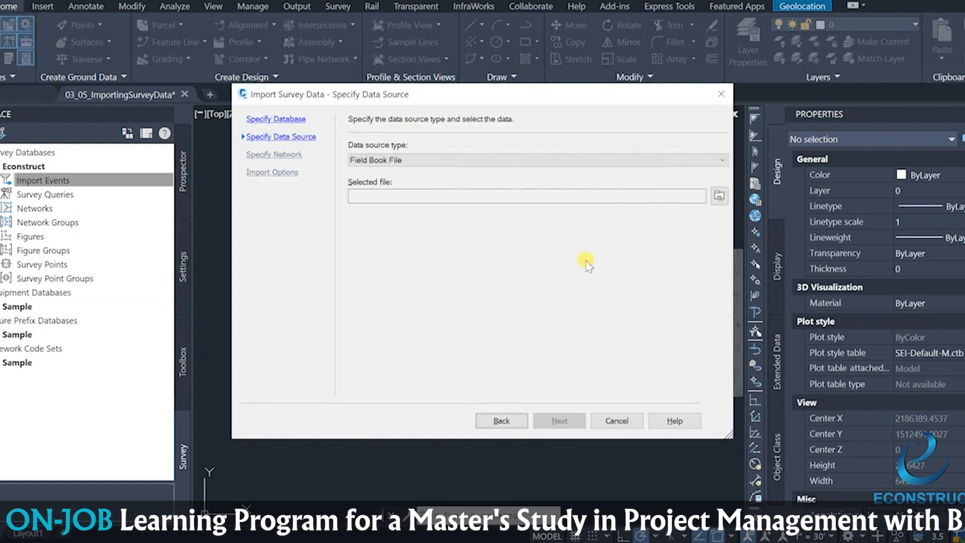
Step: Choose Point File as the data source type and add 01-SurveyData.txt from the CIVIL 3D FILES Ch03 folder
{"action": "left_click", "coordinate": [722, 160]}
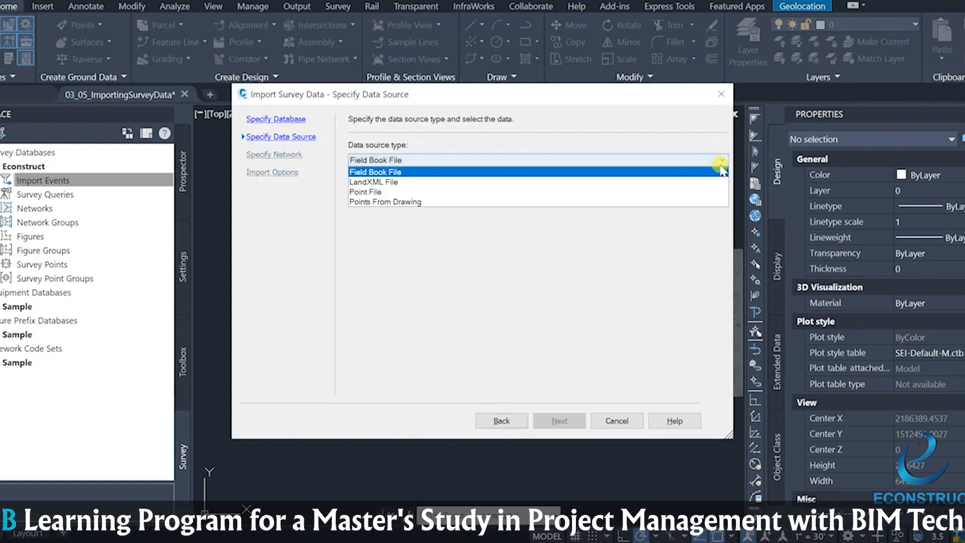
{"action": "left_click", "coordinate": [442, 192]}
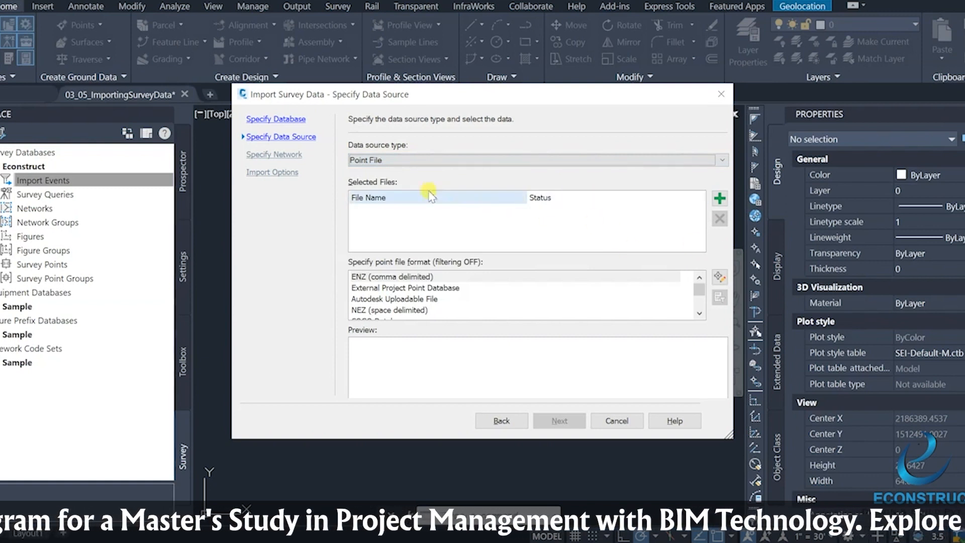
{"action": "left_click", "coordinate": [720, 198]}
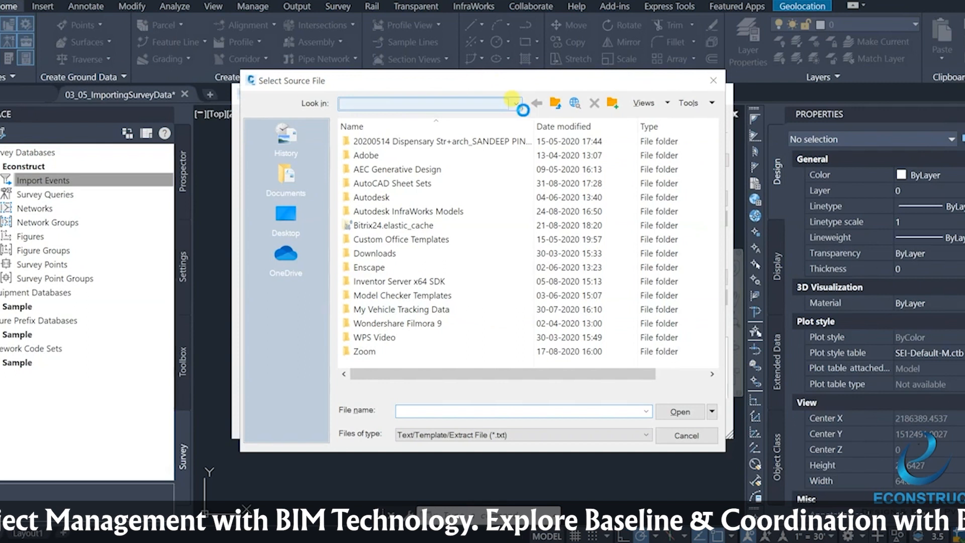
{"action": "left_click", "coordinate": [517, 103]}
{"action": "left_click", "coordinate": [394, 186]}
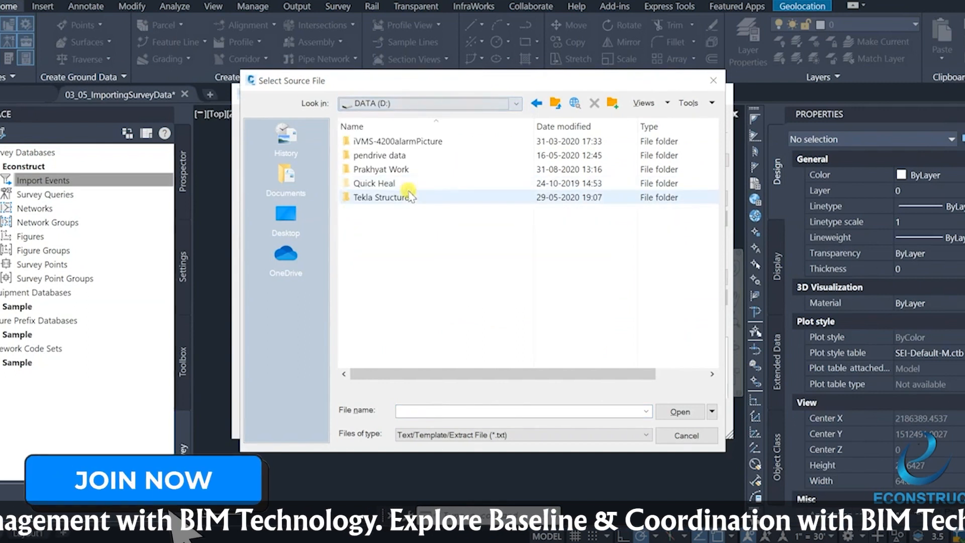
{"action": "double_click", "coordinate": [388, 170]}
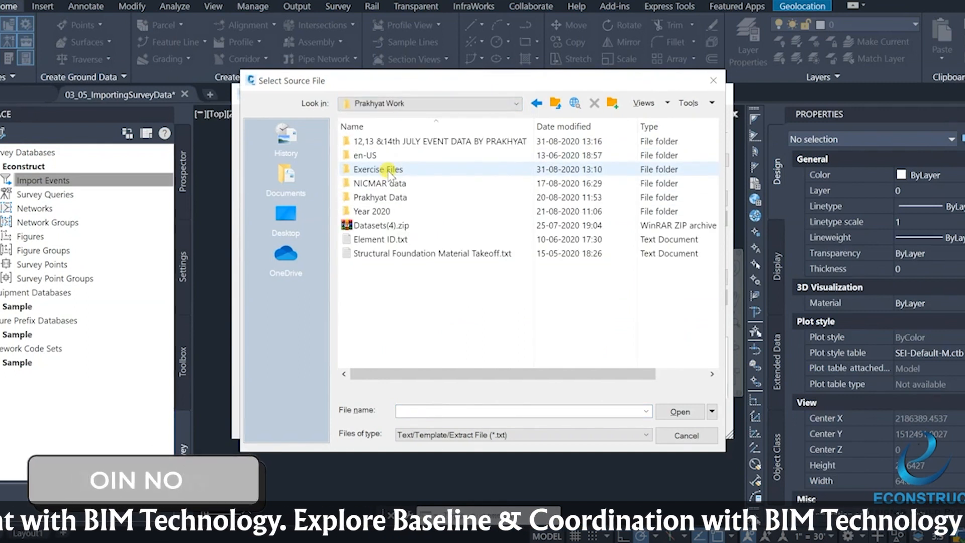
{"action": "double_click", "coordinate": [388, 172]}
{"action": "double_click", "coordinate": [383, 142]}
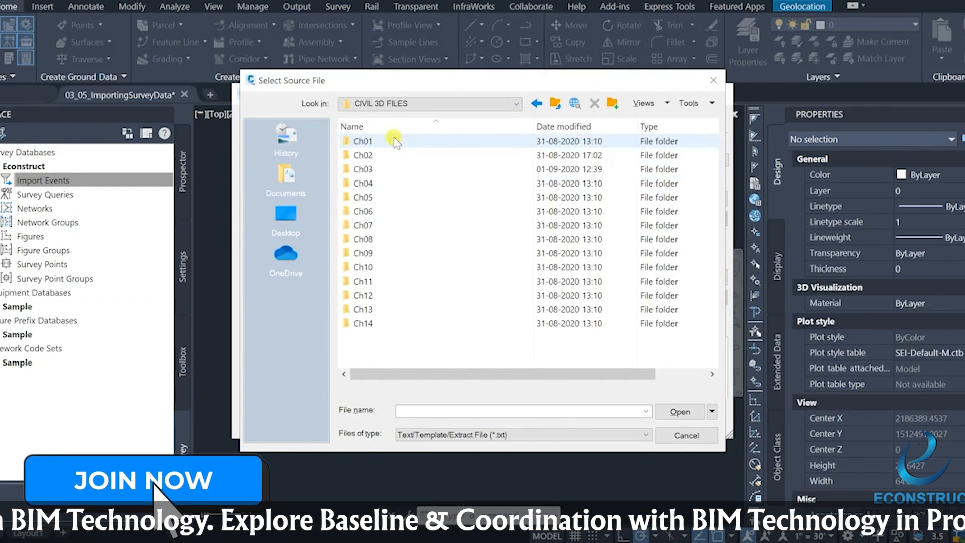
{"action": "double_click", "coordinate": [377, 171]}
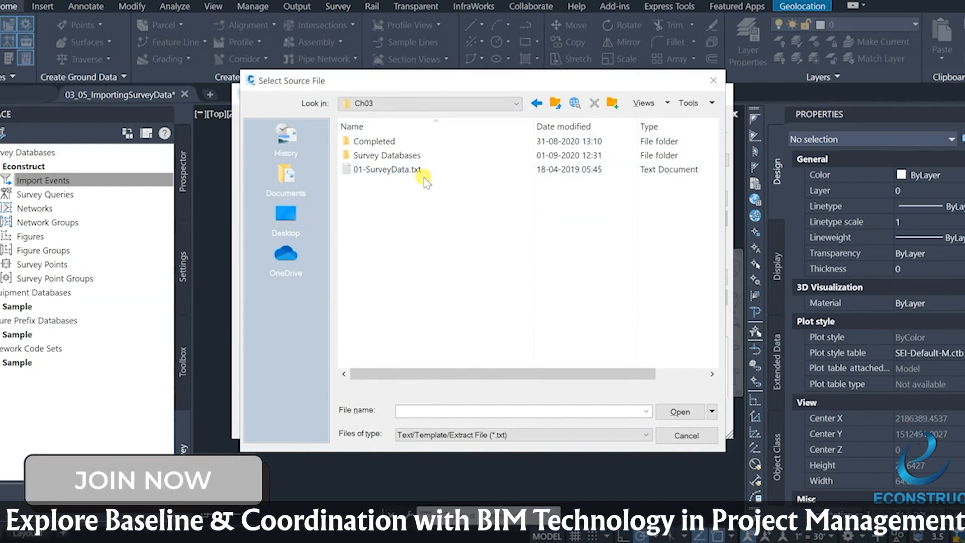
{"action": "left_click", "coordinate": [386, 170]}
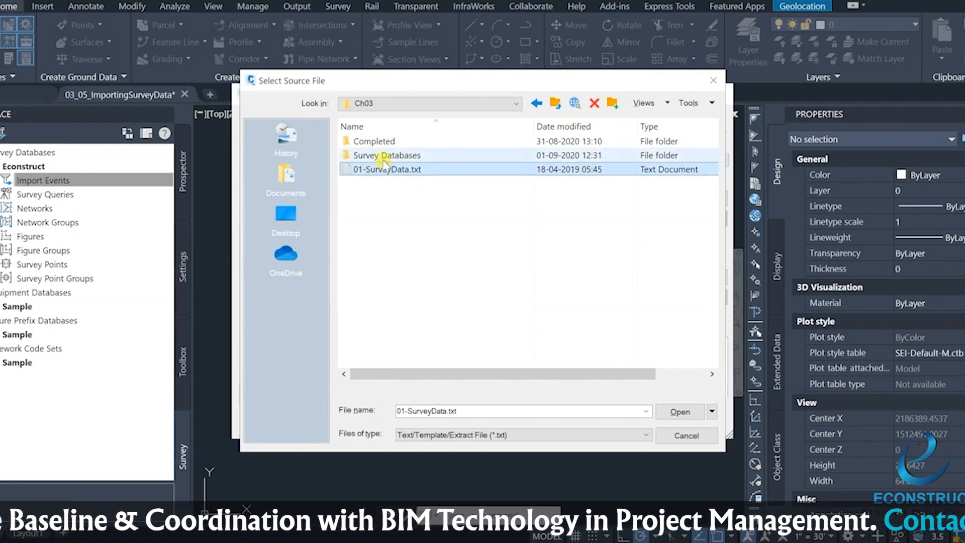
{"action": "left_click", "coordinate": [693, 415]}
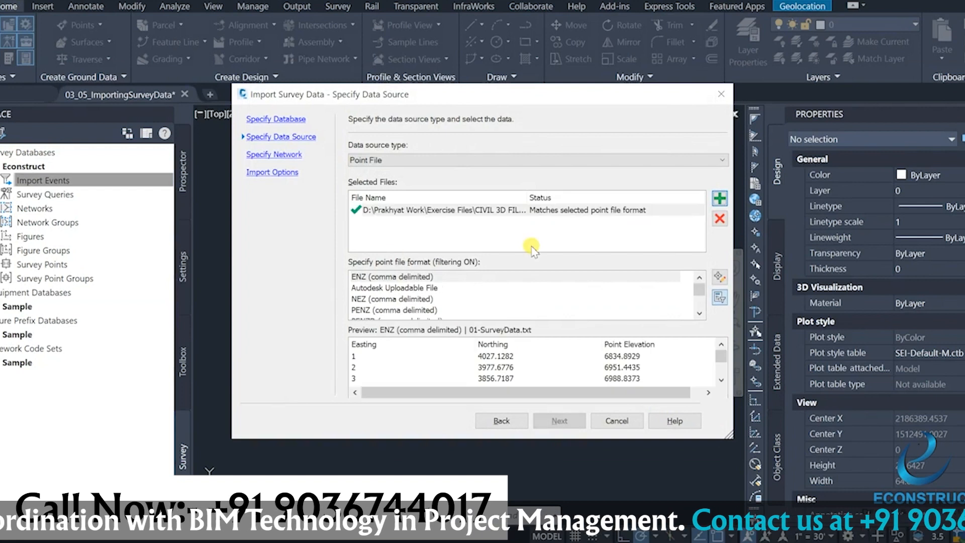
Step: Set the point file format to PNEZD (comma delimited) and continue to the import options without a survey network
{"action": "scroll", "coordinate": [410, 299], "scroll_direction": "down", "scroll_amount": 3}
{"action": "scroll", "coordinate": [410, 300], "scroll_direction": "up", "scroll_amount": 3}
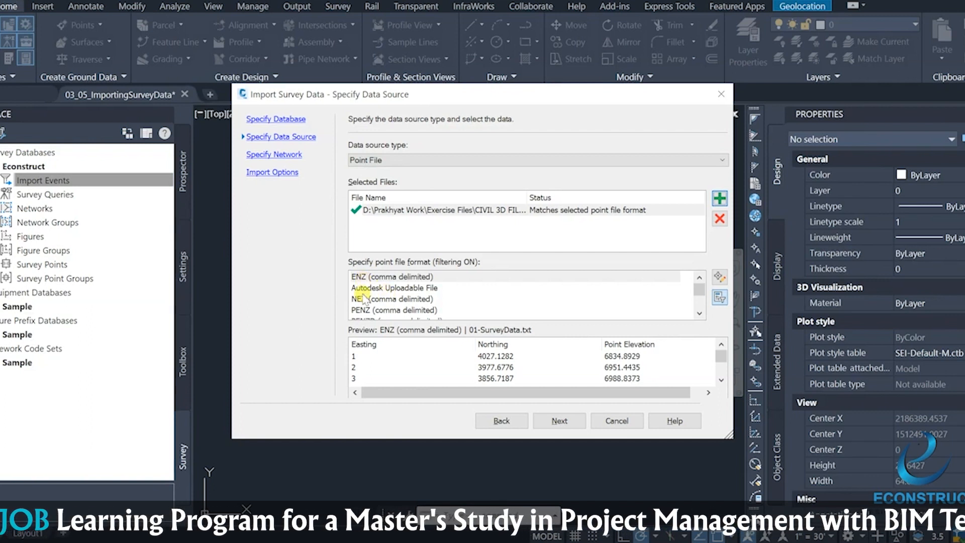
{"action": "scroll", "coordinate": [363, 299], "scroll_direction": "down", "scroll_amount": 1}
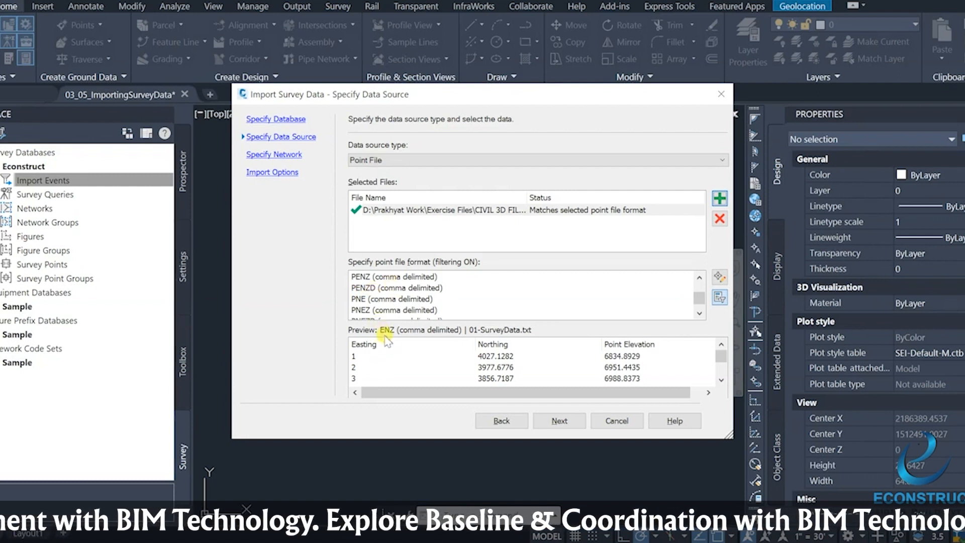
{"action": "left_click", "coordinate": [379, 288]}
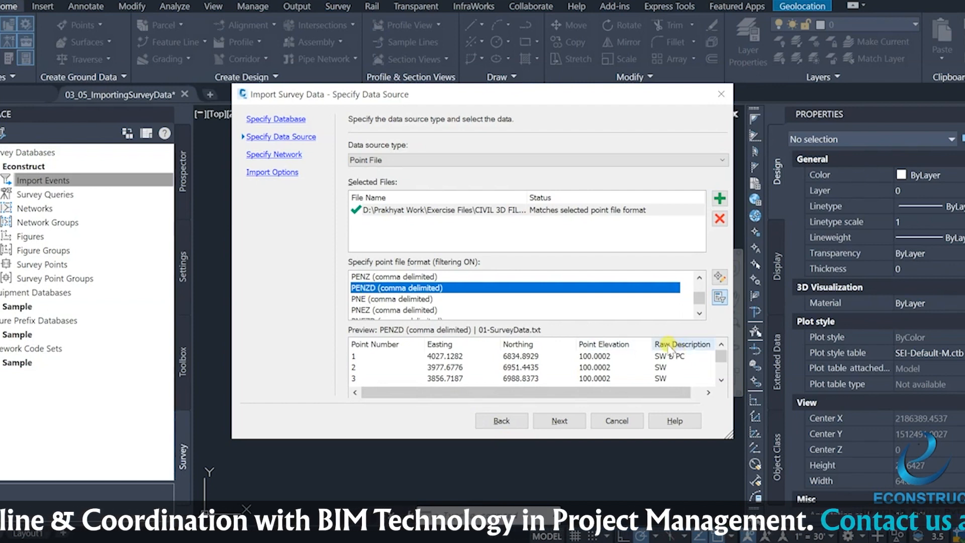
{"action": "scroll", "coordinate": [373, 308], "scroll_direction": "down", "scroll_amount": 1}
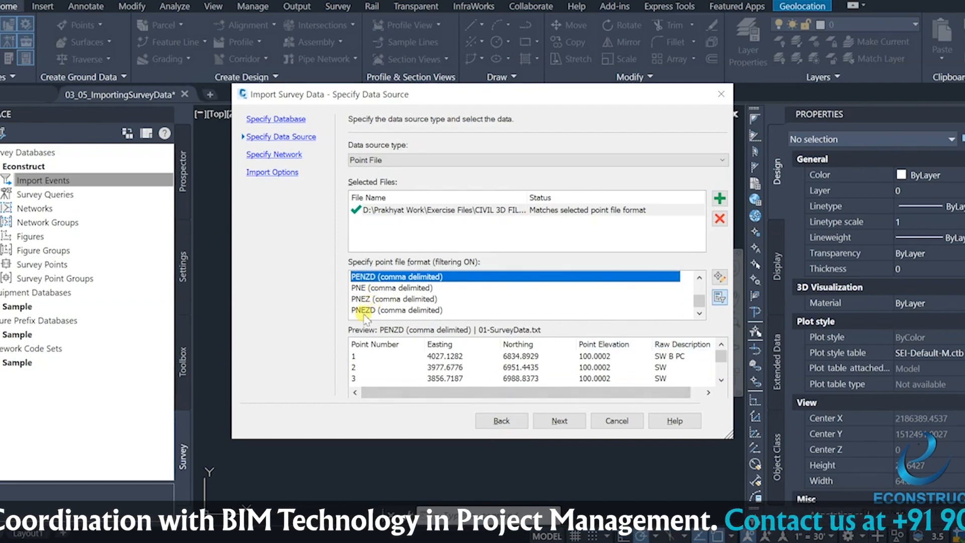
{"action": "left_click", "coordinate": [363, 312]}
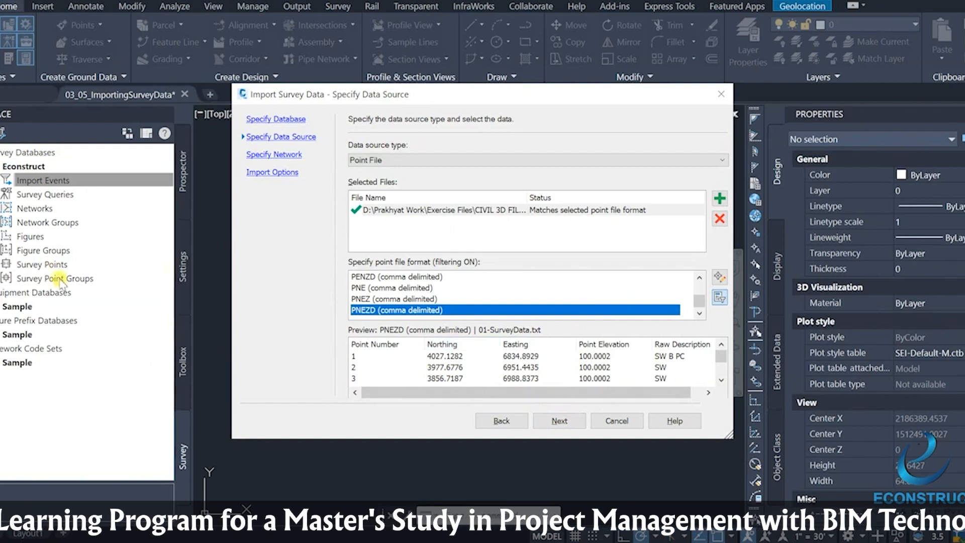
{"action": "left_click", "coordinate": [559, 422]}
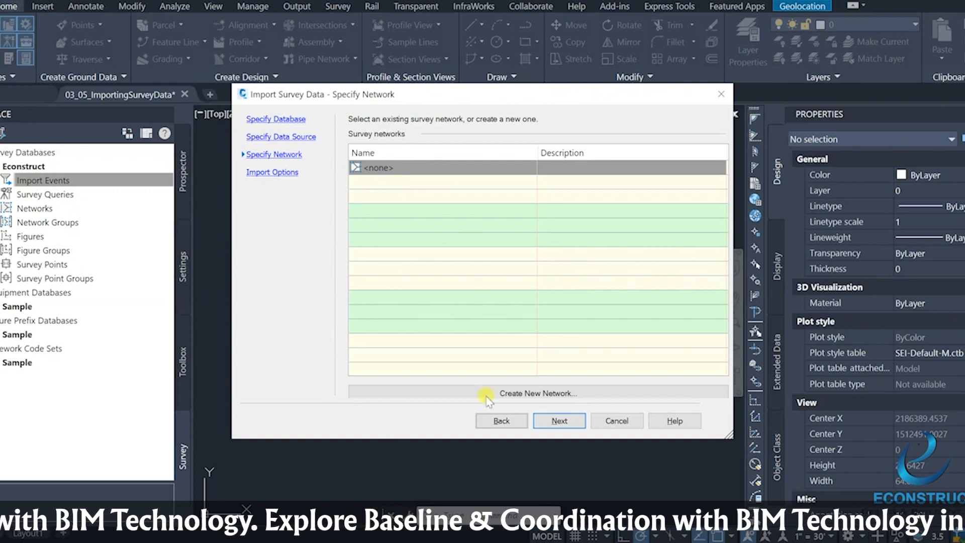
{"action": "left_click", "coordinate": [559, 419]}
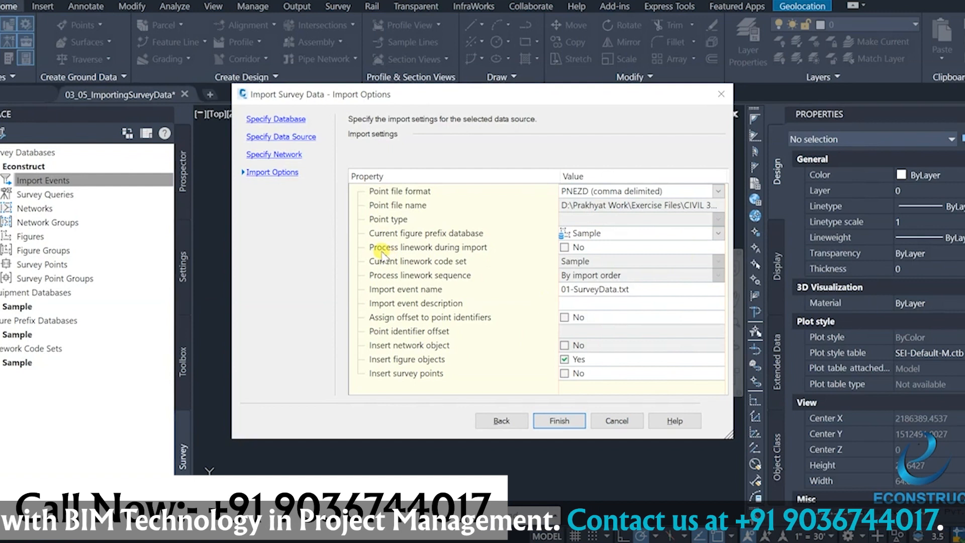
Step: Enable linework processing with the Sample code set and survey point insertion, and finish the import
{"action": "left_click", "coordinate": [563, 246]}
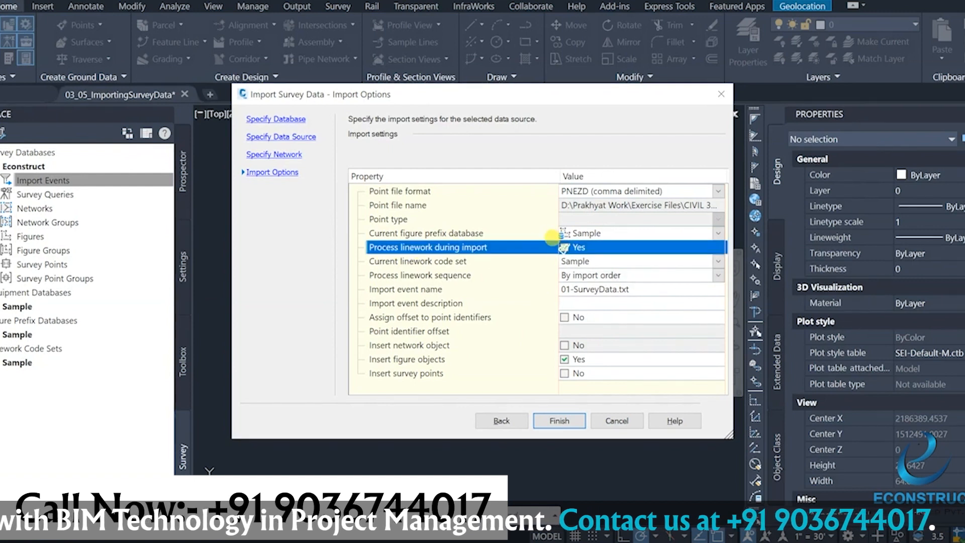
{"action": "left_click", "coordinate": [564, 246]}
{"action": "left_click", "coordinate": [564, 245]}
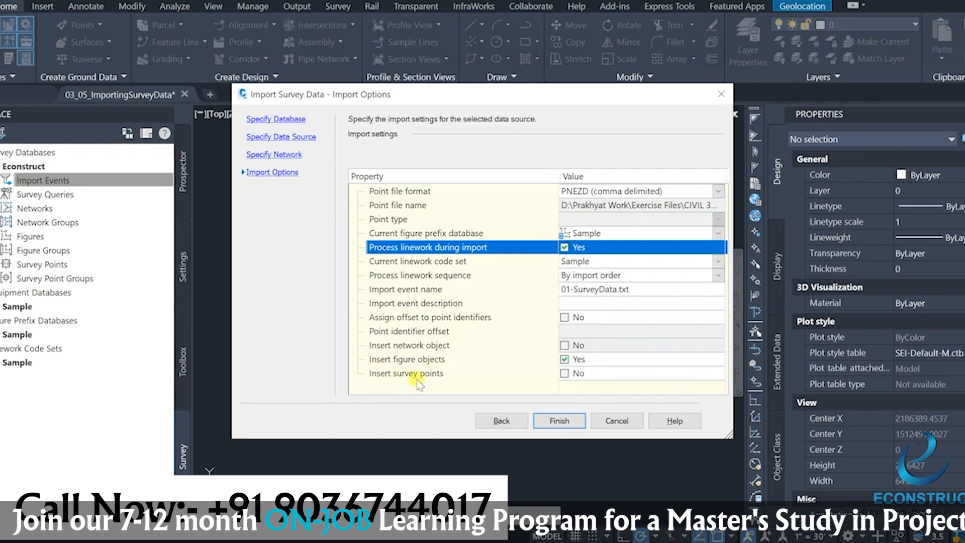
{"action": "left_click", "coordinate": [563, 373]}
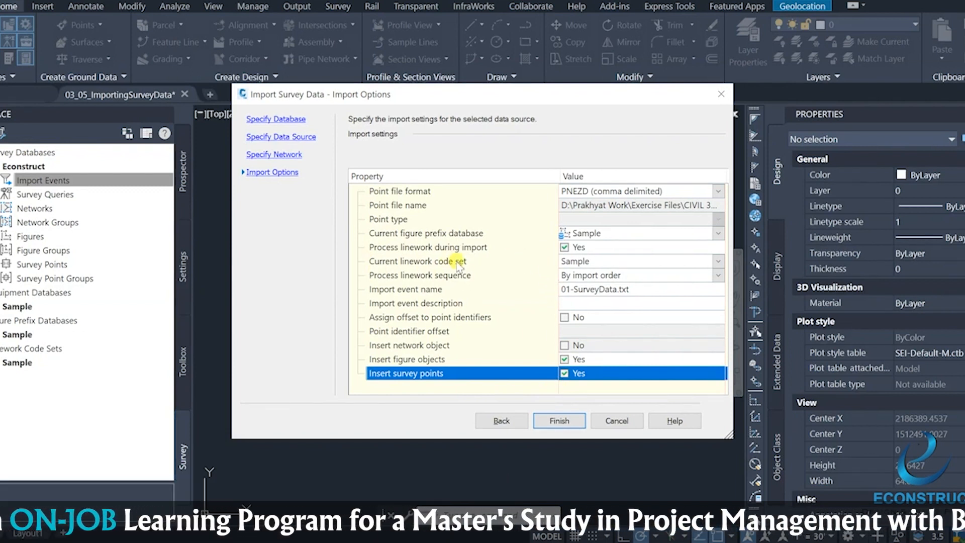
{"action": "left_click", "coordinate": [619, 261]}
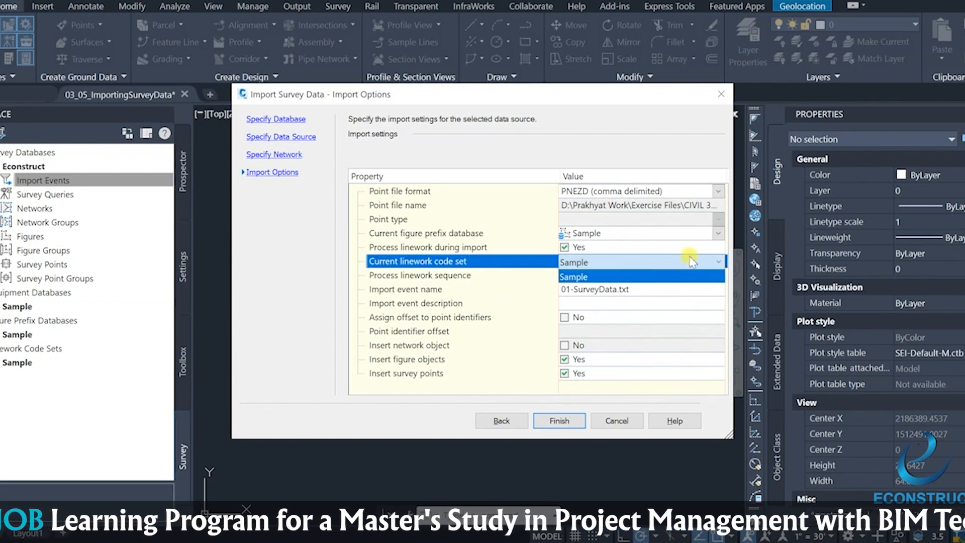
{"action": "left_click", "coordinate": [623, 275]}
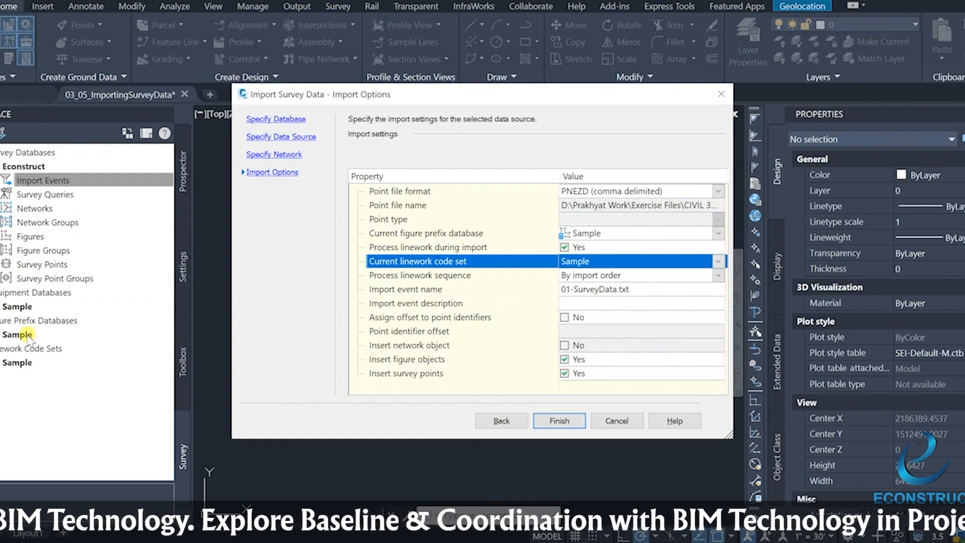
{"action": "left_click", "coordinate": [556, 421]}
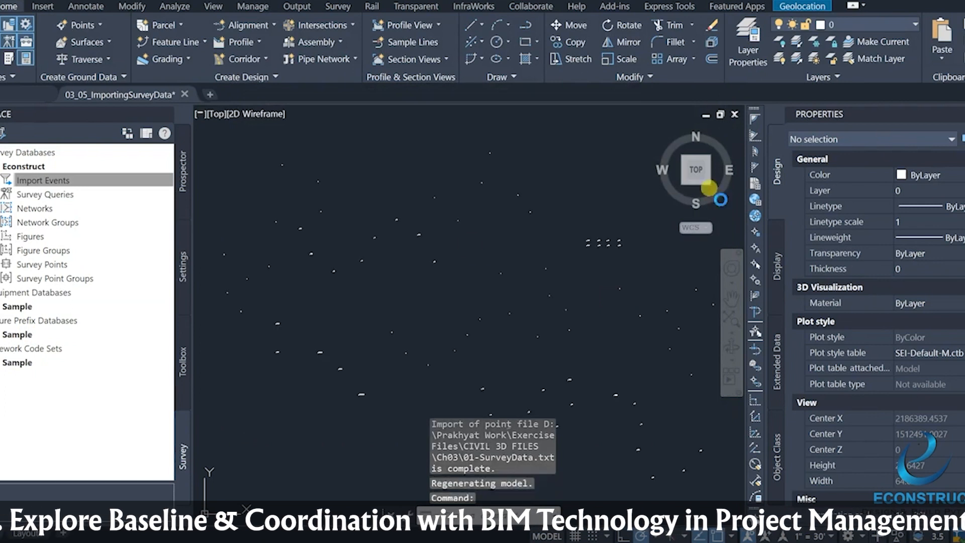
Step: Hide the Properties palette and narrow the Toolspace to enlarge the drawing area
{"action": "scroll", "coordinate": [386, 273], "scroll_direction": "down", "scroll_amount": 2}
{"action": "scroll", "coordinate": [406, 276], "scroll_direction": "up", "scroll_amount": 2}
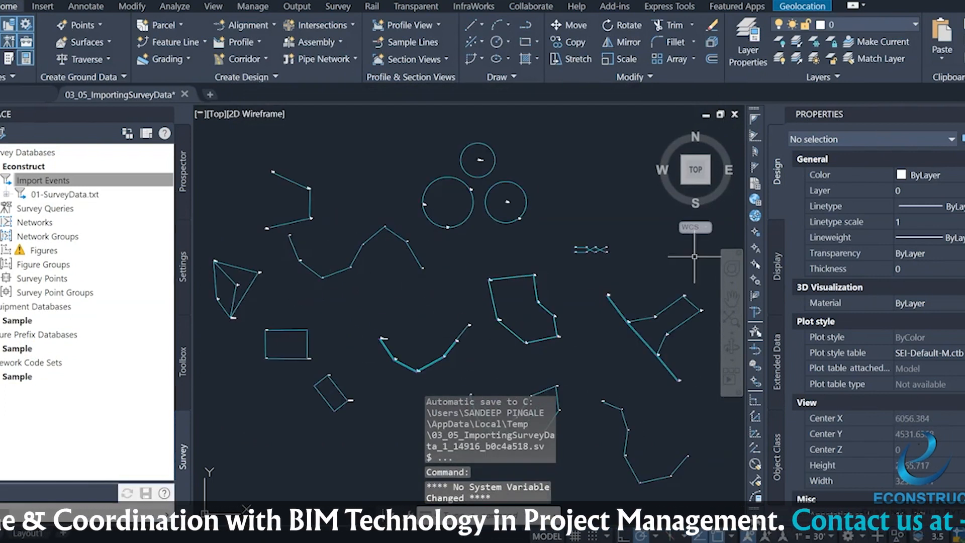
{"action": "key", "text": "ctrl+1"}
{"action": "left_click", "coordinate": [190, 290]}
{"action": "left_click_drag", "start_coordinate": [190, 290], "coordinate": [171, 281]}
Step: Examine the imported survey points and figure linework across the drawing, including the crossing lines between the TBC1 and TBC2 points
{"action": "scroll", "coordinate": [543, 299], "scroll_direction": "up", "scroll_amount": 4}
{"action": "middle_click_drag", "start_coordinate": [491, 268], "coordinate": [648, 361]}
{"action": "scroll", "coordinate": [590, 337], "scroll_direction": "down", "scroll_amount": 4}
{"action": "scroll", "coordinate": [448, 340], "scroll_direction": "up", "scroll_amount": 3}
{"action": "scroll", "coordinate": [456, 340], "scroll_direction": "down", "scroll_amount": 1}
{"action": "middle_click_drag", "start_coordinate": [508, 312], "coordinate": [376, 394]}
{"action": "scroll", "coordinate": [364, 277], "scroll_direction": "up", "scroll_amount": 3}
{"action": "scroll", "coordinate": [436, 286], "scroll_direction": "down", "scroll_amount": 1}
{"action": "middle_click_drag", "start_coordinate": [629, 185], "coordinate": [478, 332]}
{"action": "scroll", "coordinate": [518, 345], "scroll_direction": "down", "scroll_amount": 2}
{"action": "scroll", "coordinate": [420, 261], "scroll_direction": "up", "scroll_amount": 5}
{"action": "scroll", "coordinate": [420, 261], "scroll_direction": "down", "scroll_amount": 4}
{"action": "scroll", "coordinate": [547, 282], "scroll_direction": "down", "scroll_amount": 2}
{"action": "scroll", "coordinate": [521, 278], "scroll_direction": "down", "scroll_amount": 2}
{"action": "scroll", "coordinate": [578, 392], "scroll_direction": "up", "scroll_amount": 3}
{"action": "middle_click_drag", "start_coordinate": [582, 295], "coordinate": [412, 263]}
{"action": "scroll", "coordinate": [486, 304], "scroll_direction": "down", "scroll_amount": 4}
{"action": "middle_click_drag", "start_coordinate": [634, 231], "coordinate": [649, 272]}
{"action": "middle_click_drag", "start_coordinate": [683, 337], "coordinate": [665, 224]}
{"action": "scroll", "coordinate": [749, 227], "scroll_direction": "up", "scroll_amount": 6}
{"action": "middle_click_drag", "start_coordinate": [789, 243], "coordinate": [547, 272]}
{"action": "scroll", "coordinate": [585, 267], "scroll_direction": "up", "scroll_amount": 4}
{"action": "scroll", "coordinate": [641, 269], "scroll_direction": "down", "scroll_amount": 2}
{"action": "scroll", "coordinate": [647, 271], "scroll_direction": "up", "scroll_amount": 5}
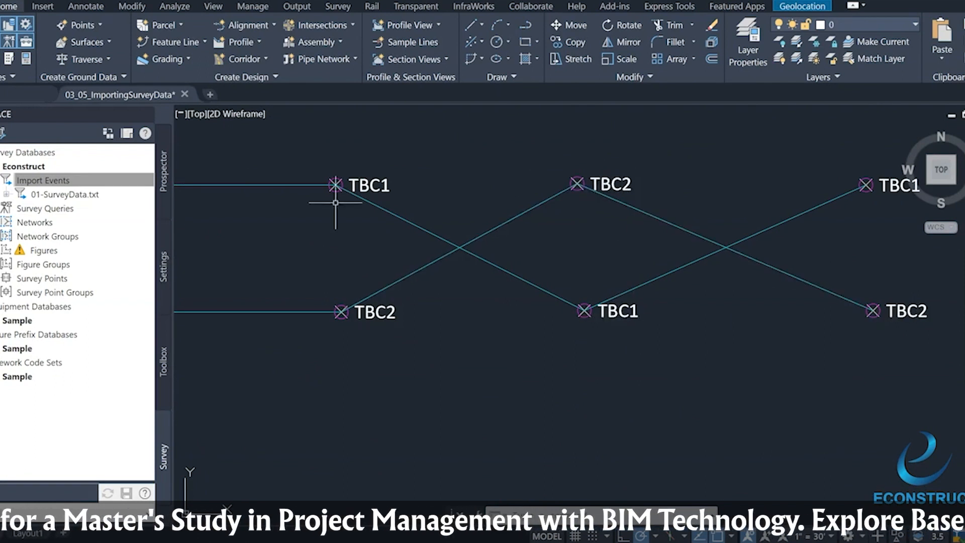
Step: Examine the imported figures from the closed boundary polygon to the curb line and the two rectangles
{"action": "scroll", "coordinate": [810, 168], "scroll_direction": "down", "scroll_amount": 3}
{"action": "scroll", "coordinate": [581, 286], "scroll_direction": "up", "scroll_amount": 4}
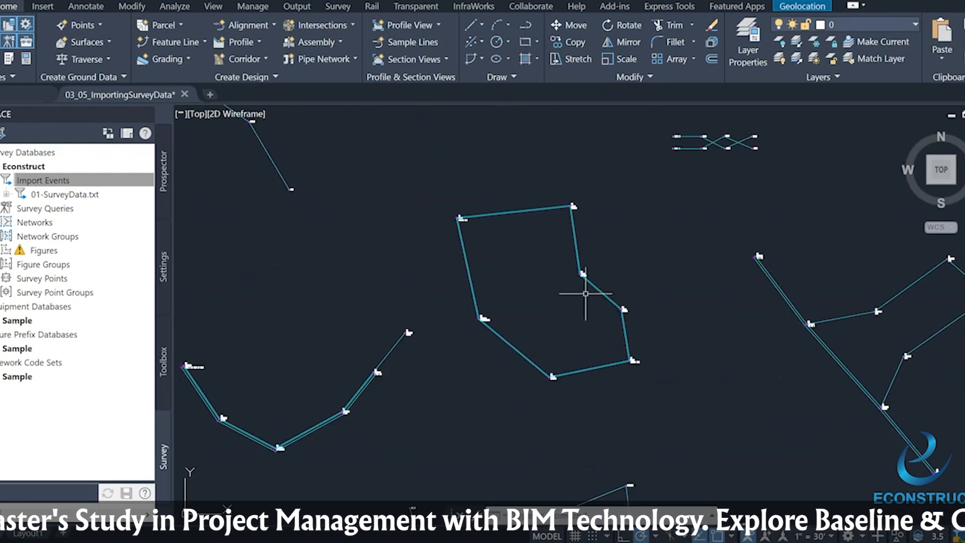
{"action": "scroll", "coordinate": [392, 362], "scroll_direction": "down", "scroll_amount": 3}
{"action": "scroll", "coordinate": [355, 367], "scroll_direction": "up", "scroll_amount": 5}
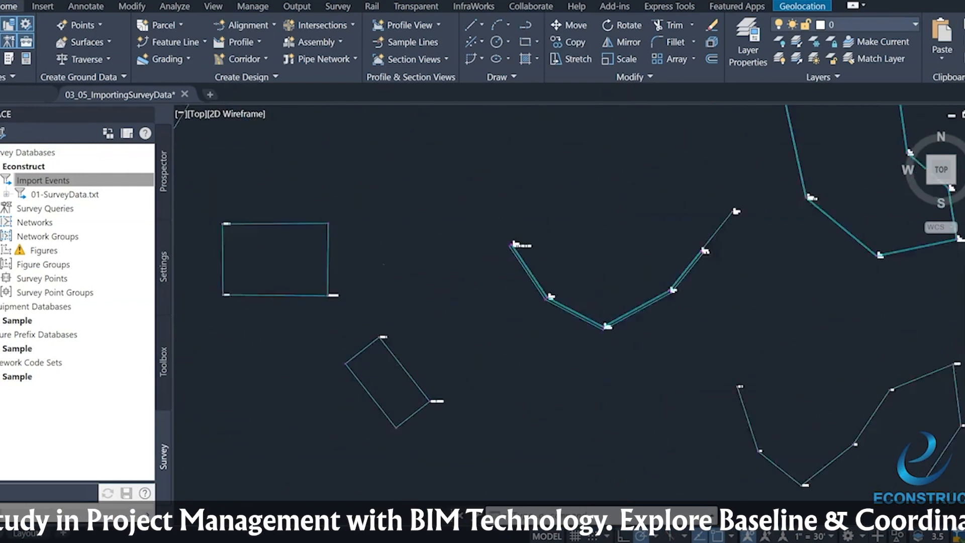
{"action": "scroll", "coordinate": [545, 452], "scroll_direction": "up", "scroll_amount": 2}
{"action": "scroll", "coordinate": [488, 406], "scroll_direction": "down", "scroll_amount": 2}
{"action": "scroll", "coordinate": [494, 411], "scroll_direction": "up", "scroll_amount": 2}
{"action": "scroll", "coordinate": [517, 402], "scroll_direction": "up", "scroll_amount": 2}
{"action": "scroll", "coordinate": [517, 403], "scroll_direction": "down", "scroll_amount": 2}
{"action": "scroll", "coordinate": [360, 245], "scroll_direction": "up", "scroll_amount": 2}
{"action": "scroll", "coordinate": [364, 245], "scroll_direction": "up", "scroll_amount": 2}
{"action": "scroll", "coordinate": [411, 237], "scroll_direction": "down", "scroll_amount": 5}
{"action": "middle_click_drag", "start_coordinate": [432, 233], "coordinate": [483, 337]}
{"action": "middle_click_drag", "start_coordinate": [466, 387], "coordinate": [463, 334]}
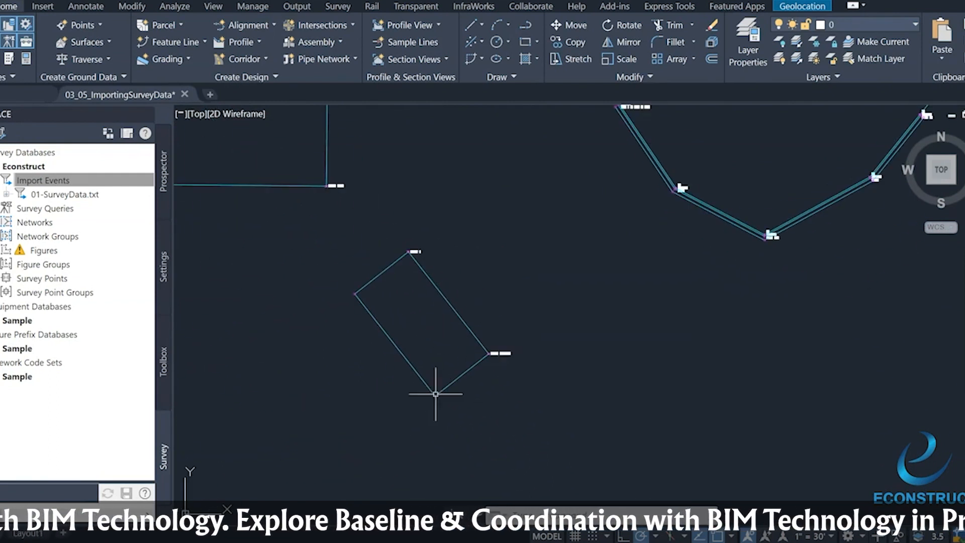
Step: Inspect the offset curb lines at points 65 to 67 and the sidewalk figure through the SW, SW PT and SW PC points
{"action": "middle_click_drag", "start_coordinate": [437, 393], "coordinate": [555, 475]}
{"action": "scroll", "coordinate": [302, 305], "scroll_direction": "up", "scroll_amount": 4}
{"action": "scroll", "coordinate": [496, 320], "scroll_direction": "down", "scroll_amount": 4}
{"action": "mouse_move", "coordinate": [620, 301]}
{"action": "middle_mouse_down"}
{"action": "mouse_move", "coordinate": [572, 399]}
{"action": "mouse_move", "coordinate": [269, 261]}
{"action": "middle_mouse_up"}
{"action": "scroll", "coordinate": [630, 312], "scroll_direction": "up", "scroll_amount": 4}
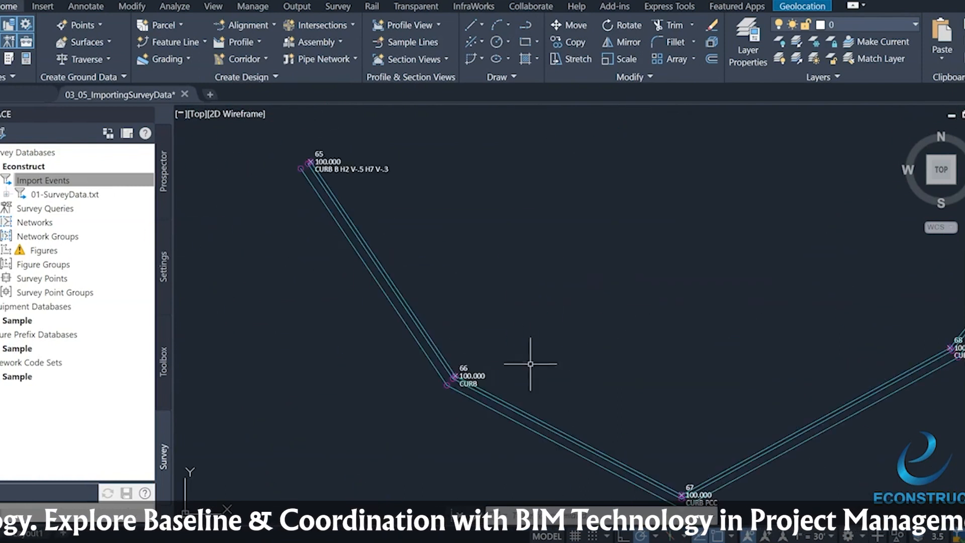
{"action": "scroll", "coordinate": [469, 277], "scroll_direction": "down", "scroll_amount": 4}
{"action": "mouse_move", "coordinate": [482, 297]}
{"action": "middle_mouse_down"}
{"action": "mouse_move", "coordinate": [534, 418]}
{"action": "mouse_move", "coordinate": [536, 478]}
{"action": "middle_mouse_up"}
{"action": "middle_click_drag", "start_coordinate": [493, 118], "coordinate": [535, 405]}
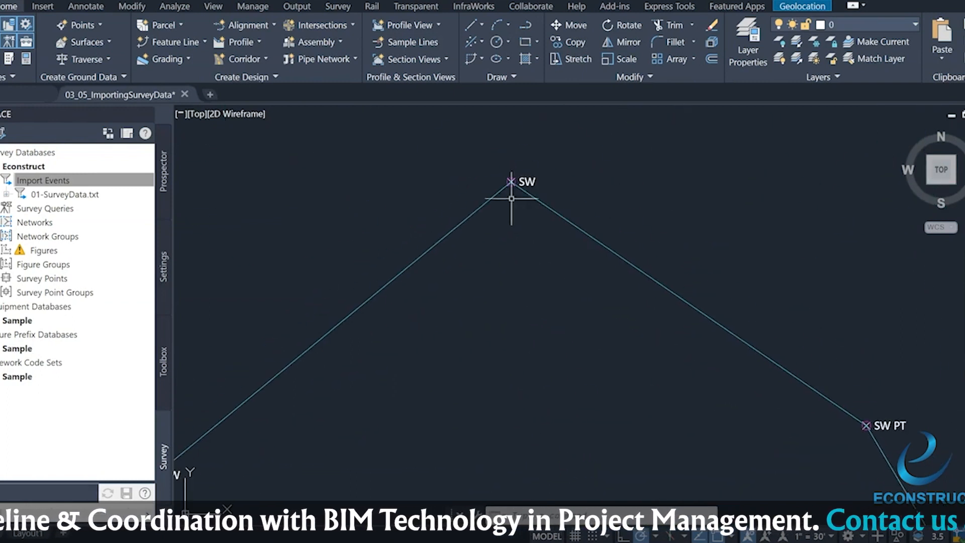
{"action": "scroll", "coordinate": [511, 173], "scroll_direction": "down", "scroll_amount": 3}
{"action": "scroll", "coordinate": [599, 239], "scroll_direction": "up", "scroll_amount": 5}
{"action": "scroll", "coordinate": [598, 239], "scroll_direction": "down", "scroll_amount": 5}
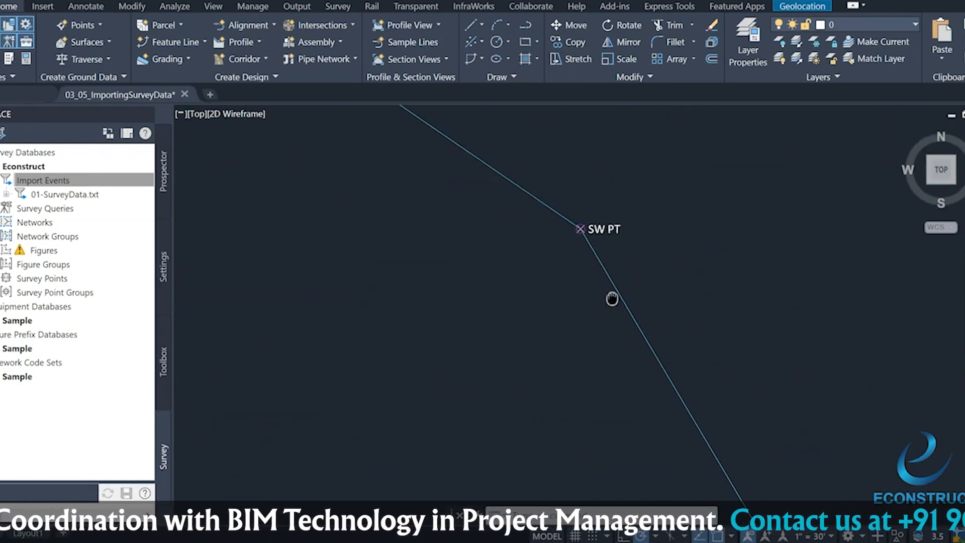
{"action": "scroll", "coordinate": [294, 202], "scroll_direction": "up", "scroll_amount": 2}
{"action": "scroll", "coordinate": [294, 202], "scroll_direction": "up", "scroll_amount": 2}
{"action": "middle_click_drag", "start_coordinate": [408, 413], "coordinate": [286, 349]}
Step: Check which commands are available for the Sample linework code set and the Linework Code Sets collection
{"action": "left_click", "coordinate": [44, 397]}
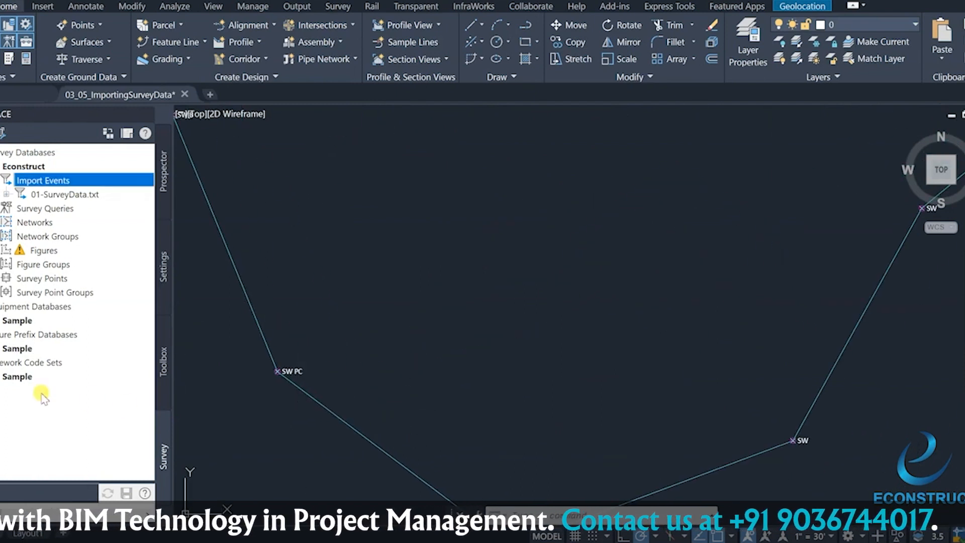
{"action": "right_click", "coordinate": [28, 362]}
{"action": "right_click", "coordinate": [20, 377]}
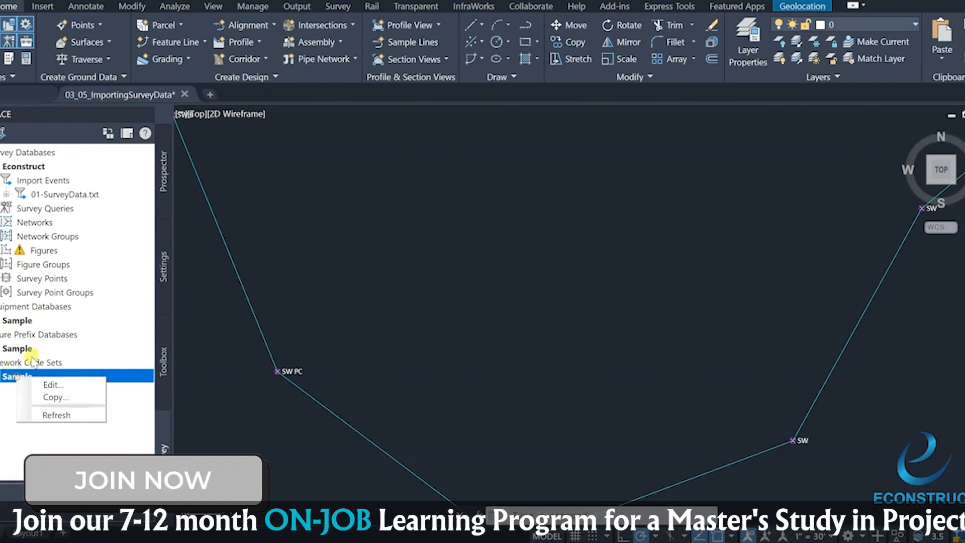
{"action": "left_click", "coordinate": [25, 366]}
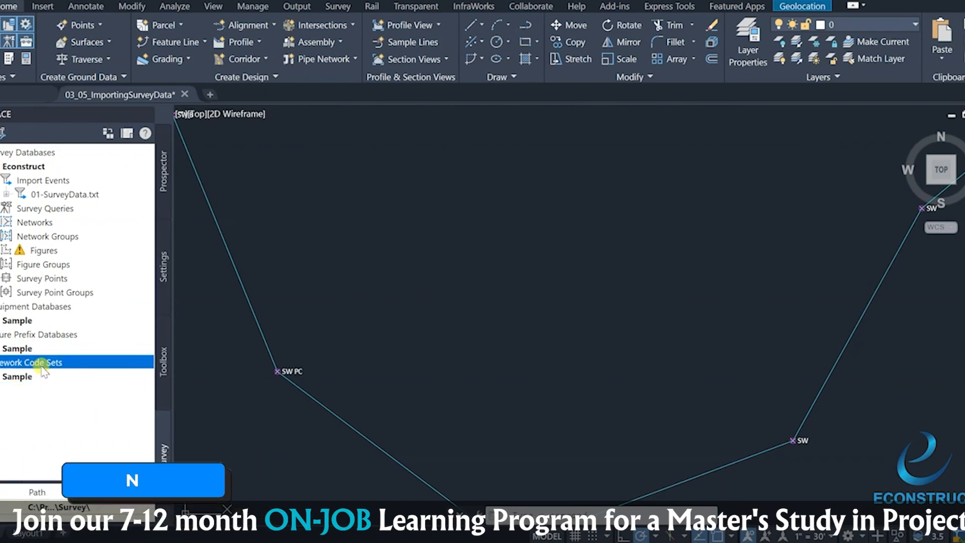
{"action": "right_click", "coordinate": [44, 366]}
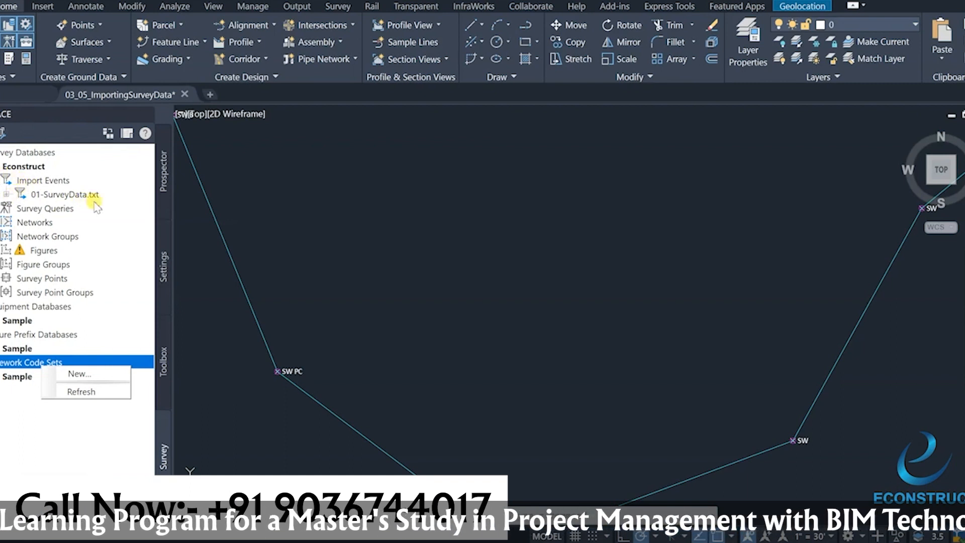
Step: Start another survey data import into the Econstruct database and open the source file selection for a point file
{"action": "left_click", "coordinate": [48, 181]}
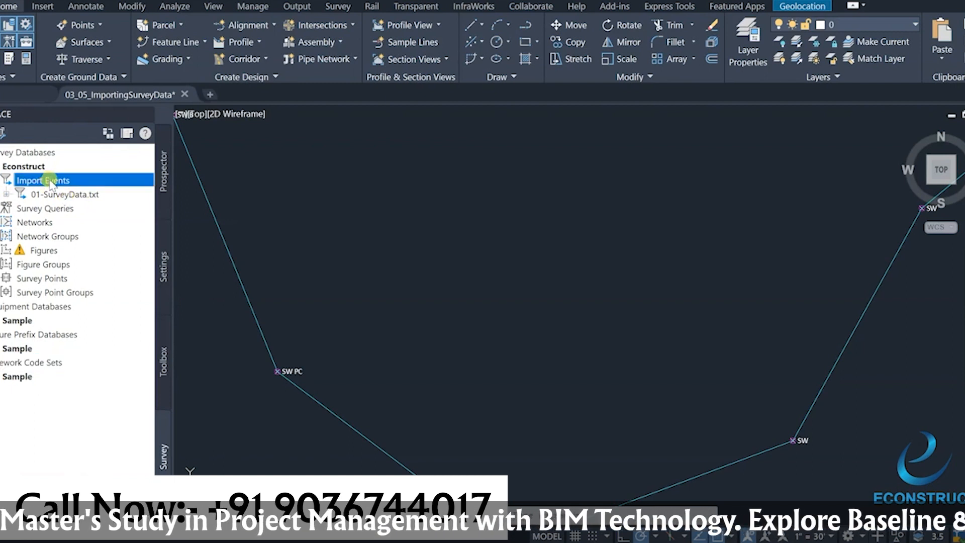
{"action": "right_click", "coordinate": [51, 184]}
{"action": "left_click", "coordinate": [100, 189]}
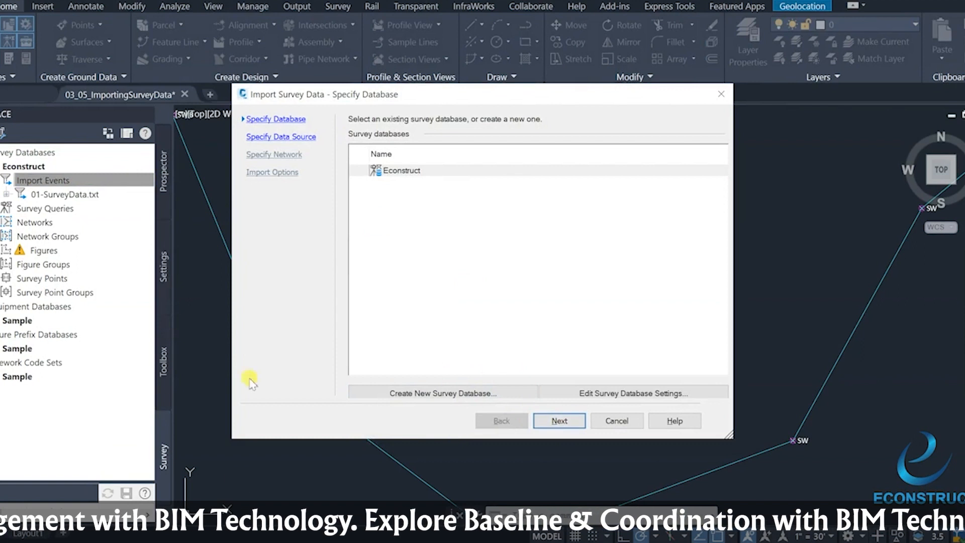
{"action": "left_click", "coordinate": [560, 421]}
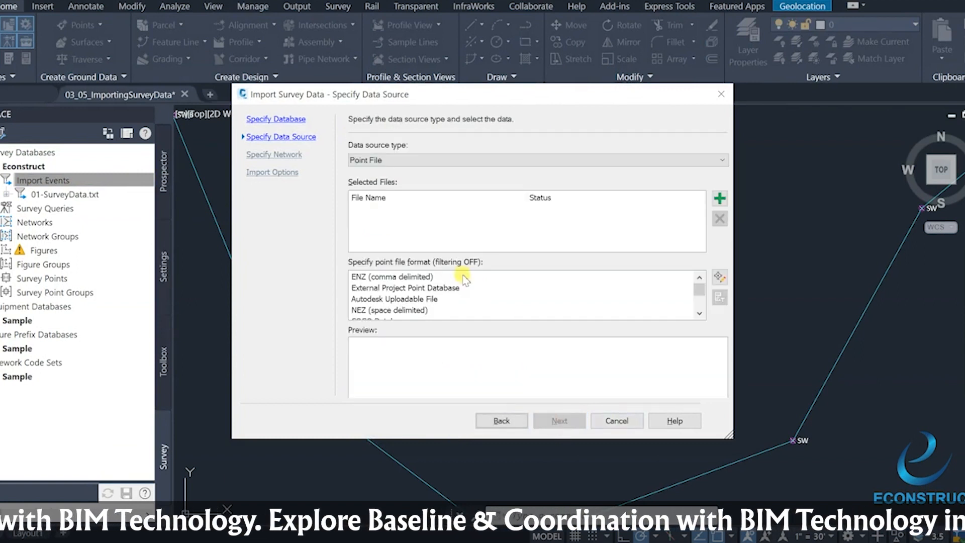
{"action": "left_click", "coordinate": [720, 199]}
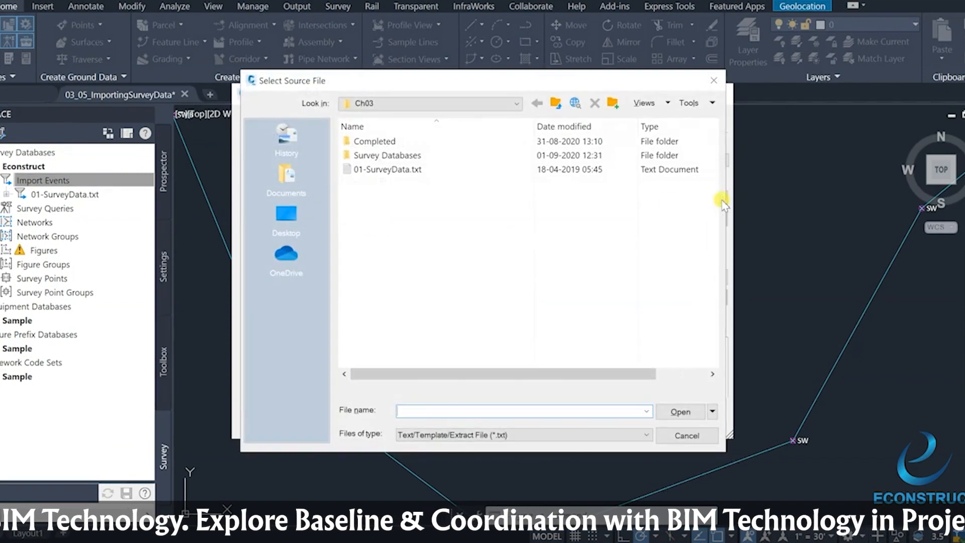
Step: Review the supported source file types, trying All Files (*.*), *.prn and *.txt, and cancel the import without adding a file
{"action": "left_click", "coordinate": [387, 170]}
{"action": "left_click", "coordinate": [519, 435]}
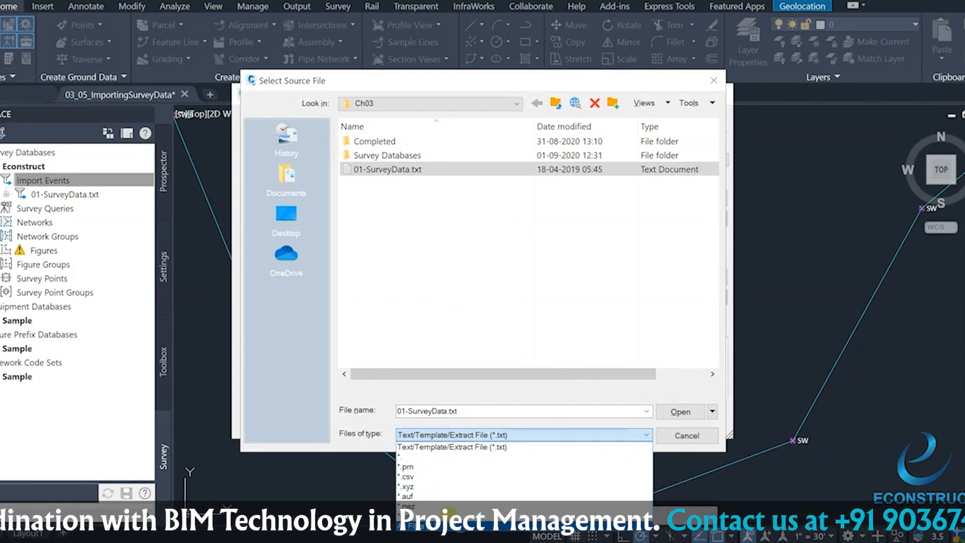
{"action": "left_click", "coordinate": [449, 524]}
{"action": "left_click", "coordinate": [459, 434]}
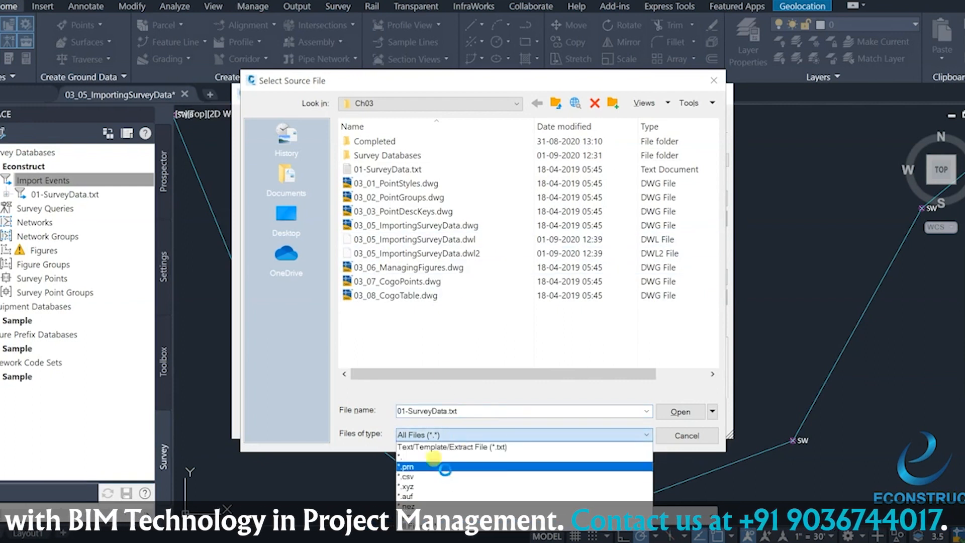
{"action": "left_click", "coordinate": [445, 466]}
{"action": "left_click", "coordinate": [474, 433]}
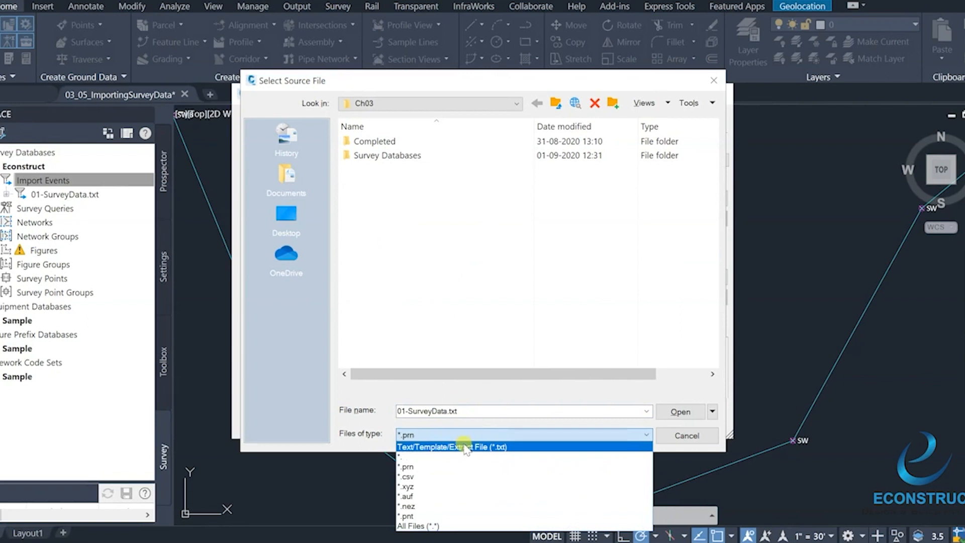
{"action": "left_click", "coordinate": [465, 447]}
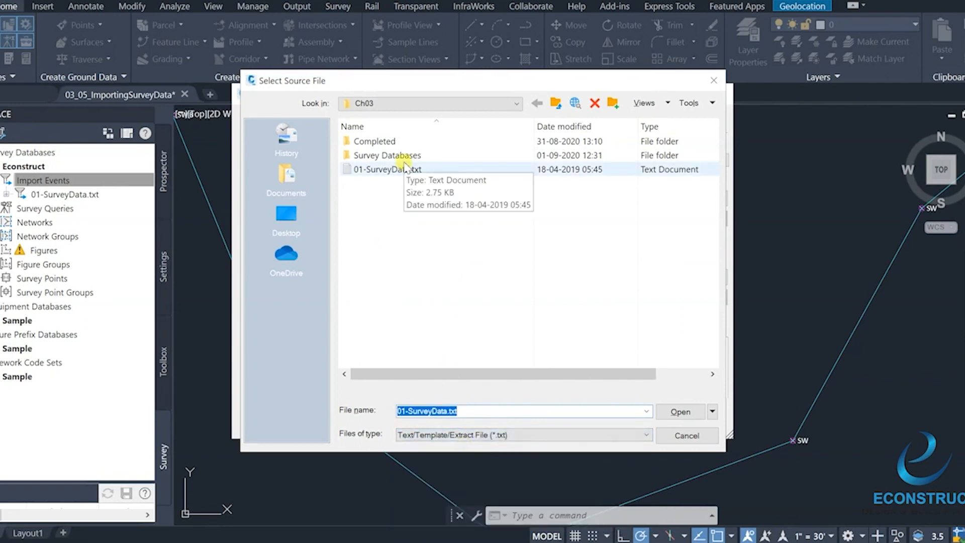
{"action": "left_click", "coordinate": [689, 435]}
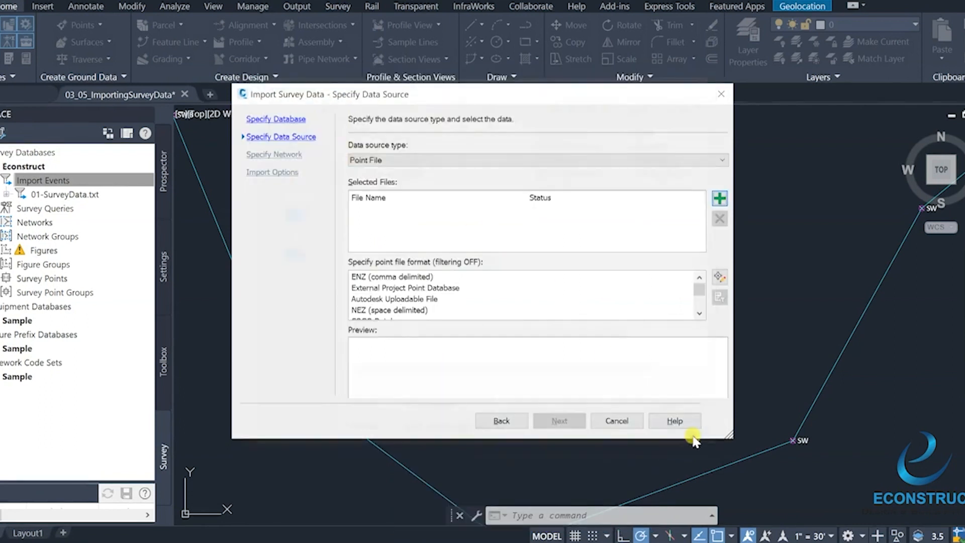
{"action": "left_click", "coordinate": [625, 421]}
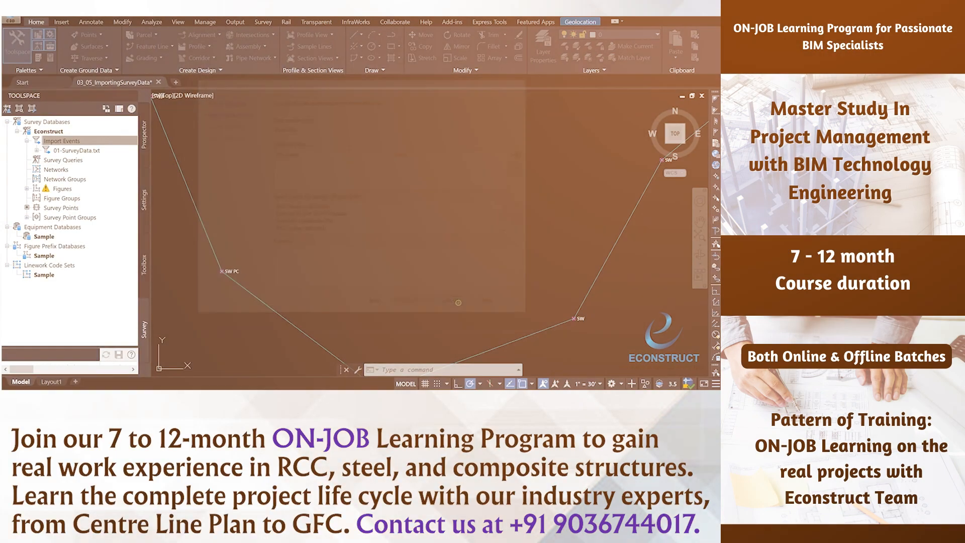
Step: Examine the full sidewalk figure and its surrounding linework, following the line from the SW PC point to the SW PT point
{"action": "scroll", "coordinate": [327, 226], "scroll_direction": "down", "scroll_amount": 7}
{"action": "scroll", "coordinate": [324, 238], "scroll_direction": "up", "scroll_amount": 5}
{"action": "scroll", "coordinate": [237, 216], "scroll_direction": "up", "scroll_amount": 3}
{"action": "left_click", "coordinate": [71, 290]}
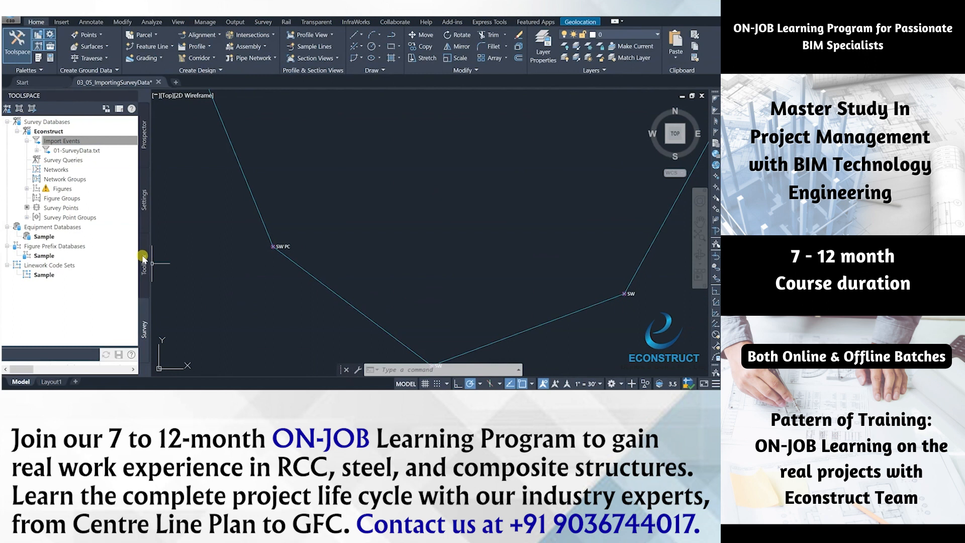
{"action": "scroll", "coordinate": [268, 250], "scroll_direction": "down", "scroll_amount": 5}
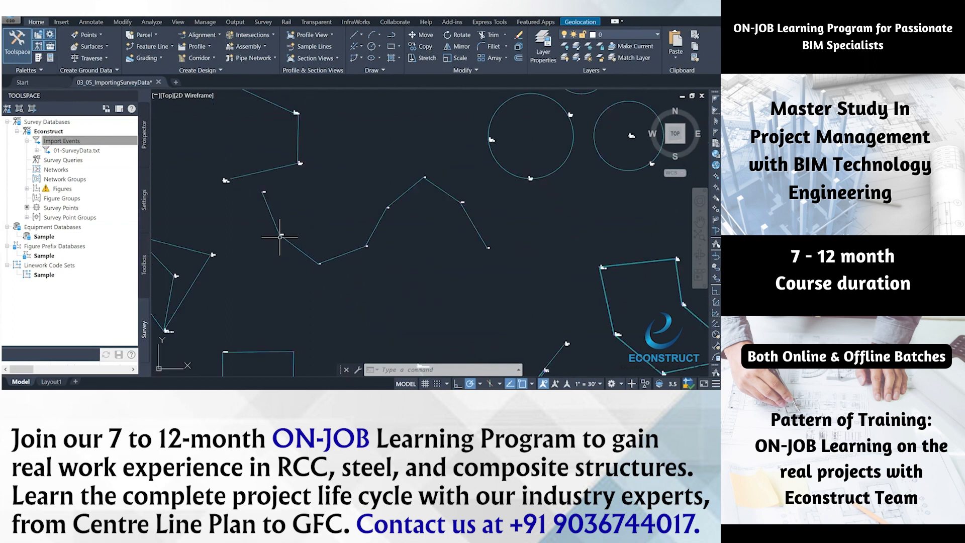
{"action": "scroll", "coordinate": [289, 255], "scroll_direction": "up", "scroll_amount": 3}
{"action": "scroll", "coordinate": [260, 206], "scroll_direction": "up", "scroll_amount": 4}
{"action": "scroll", "coordinate": [262, 207], "scroll_direction": "down", "scroll_amount": 4}
{"action": "middle_click_drag", "start_coordinate": [343, 262], "coordinate": [254, 211]}
{"action": "middle_click_drag", "start_coordinate": [345, 243], "coordinate": [345, 274]}
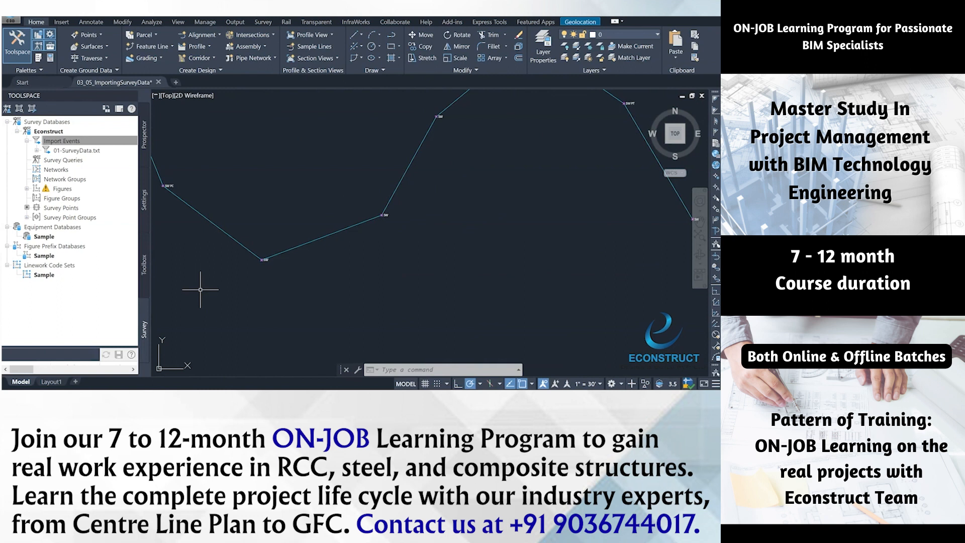
Step: Enlarge the Toolspace item view to show the path of the linework code set
{"action": "right_click", "coordinate": [48, 265]}
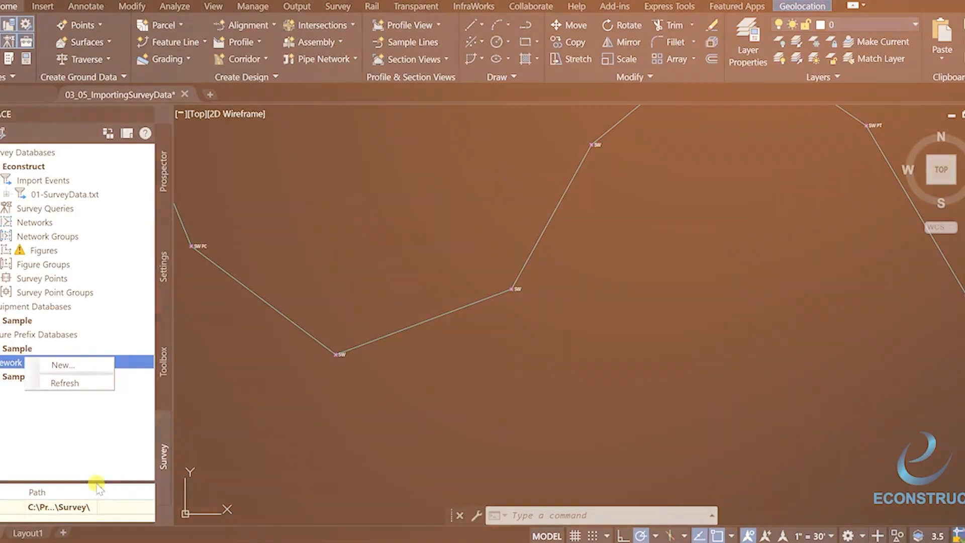
{"action": "left_click_drag", "start_coordinate": [97, 347], "coordinate": [98, 301]}
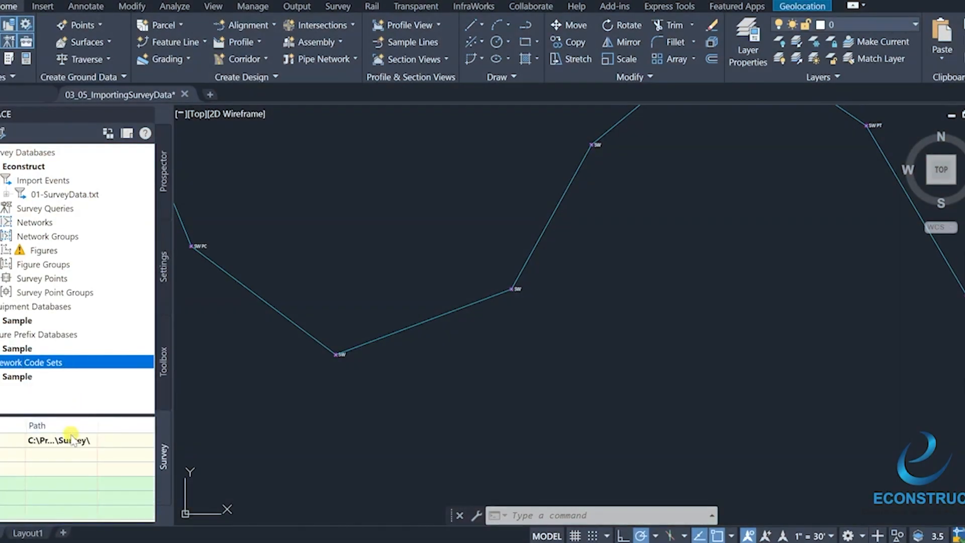
{"action": "left_click", "coordinate": [10, 443]}
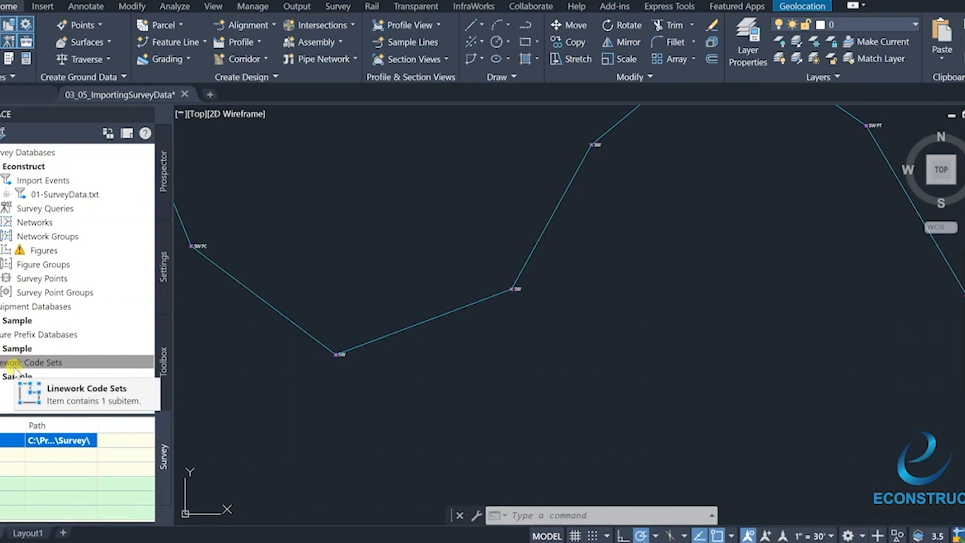
Step: Open the Sample linework code set, review its special, line segment and curve segment codes, and close it without changes
{"action": "left_click", "coordinate": [24, 383]}
{"action": "right_click", "coordinate": [24, 383]}
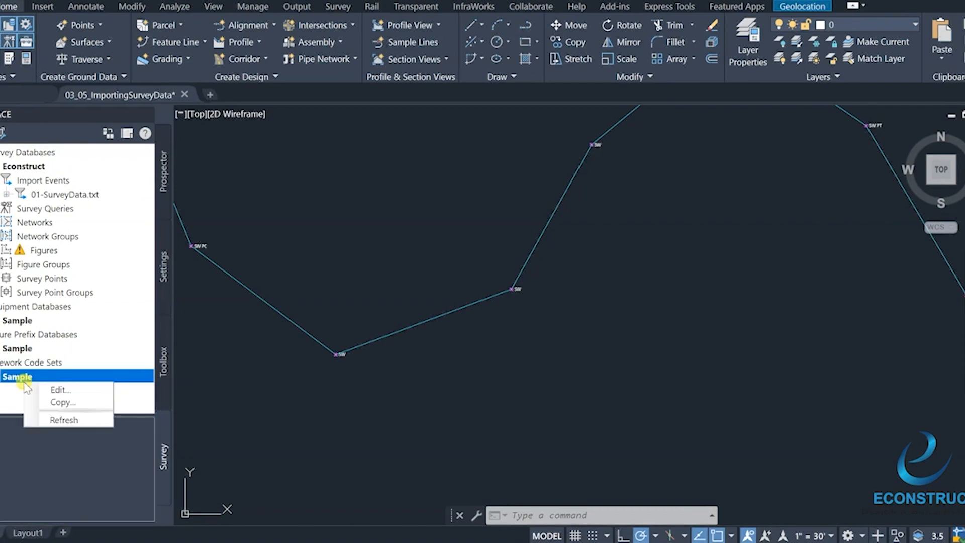
{"action": "left_click", "coordinate": [46, 392]}
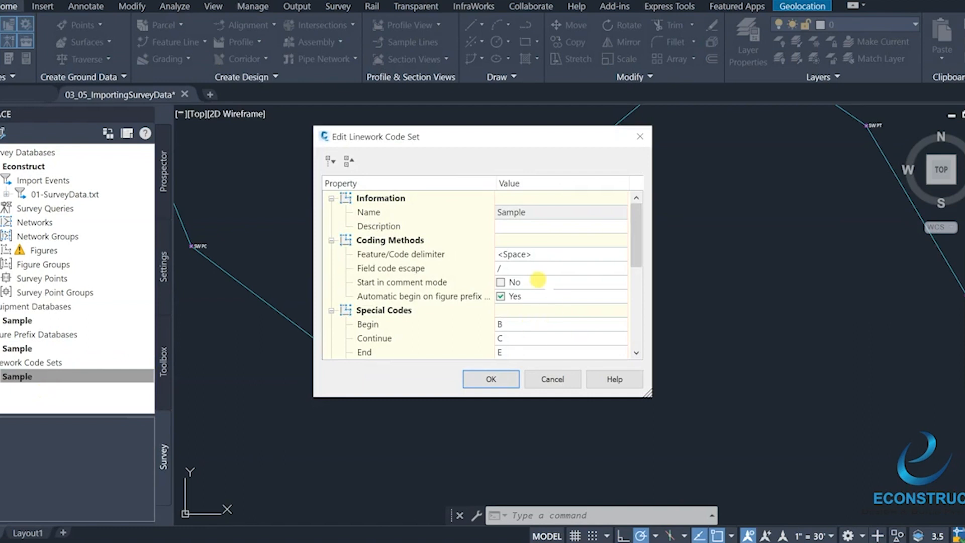
{"action": "scroll", "coordinate": [537, 278], "scroll_direction": "down", "scroll_amount": 5}
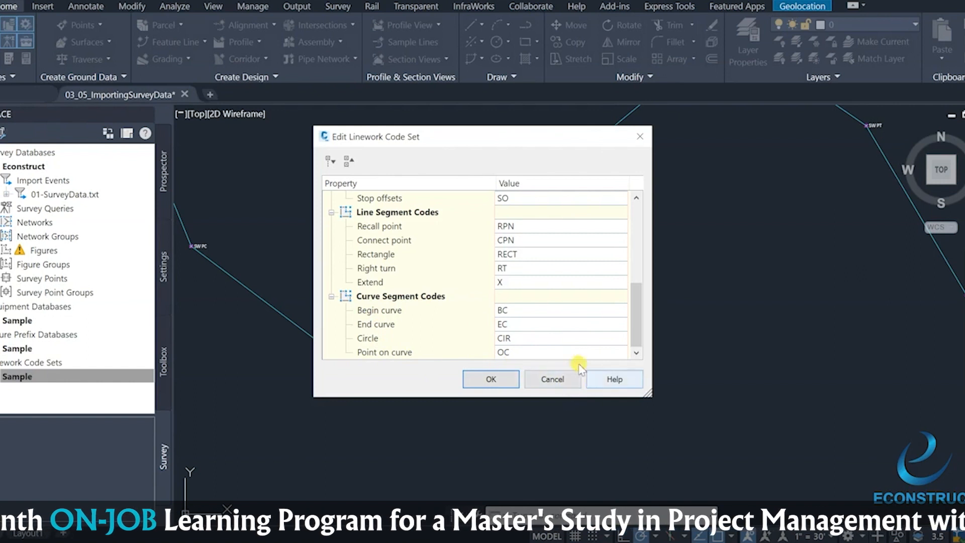
{"action": "left_click", "coordinate": [639, 139]}
Step: Compare the point codes along the sidewalk figure, zooming in on the SW PT and SW PC points
{"action": "scroll", "coordinate": [546, 344], "scroll_direction": "down", "scroll_amount": 6}
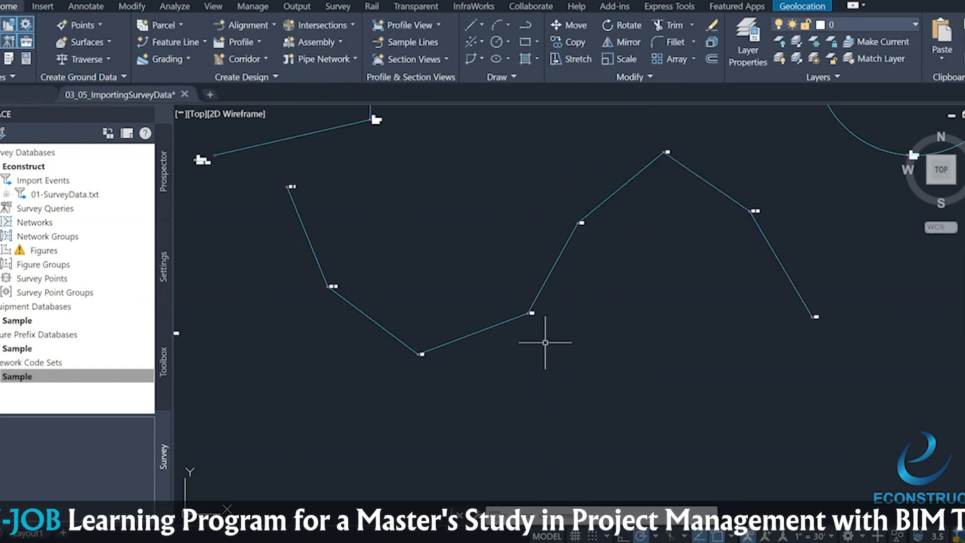
{"action": "middle_click_drag", "start_coordinate": [509, 326], "coordinate": [461, 306]}
{"action": "scroll", "coordinate": [528, 323], "scroll_direction": "up", "scroll_amount": 7}
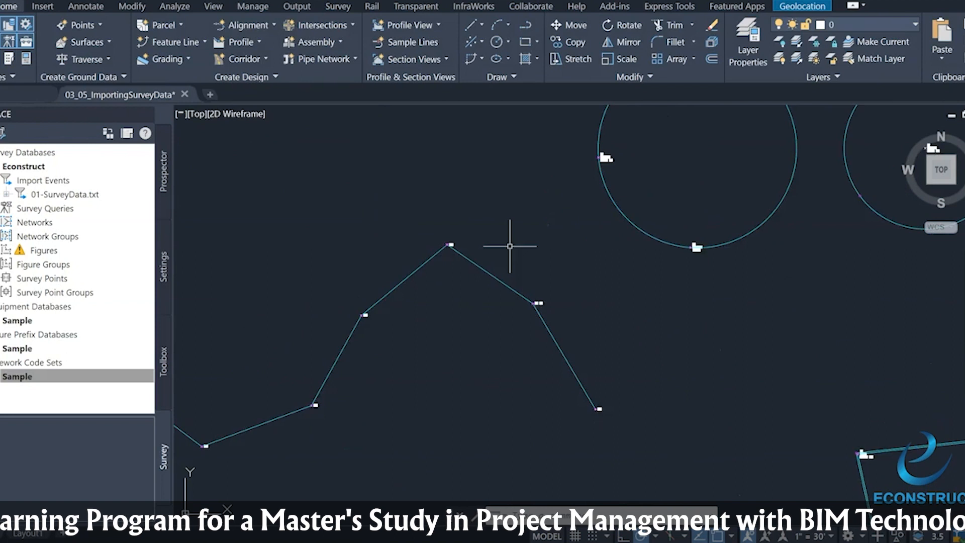
{"action": "scroll", "coordinate": [500, 319], "scroll_direction": "down", "scroll_amount": 3}
{"action": "scroll", "coordinate": [496, 306], "scroll_direction": "up", "scroll_amount": 7}
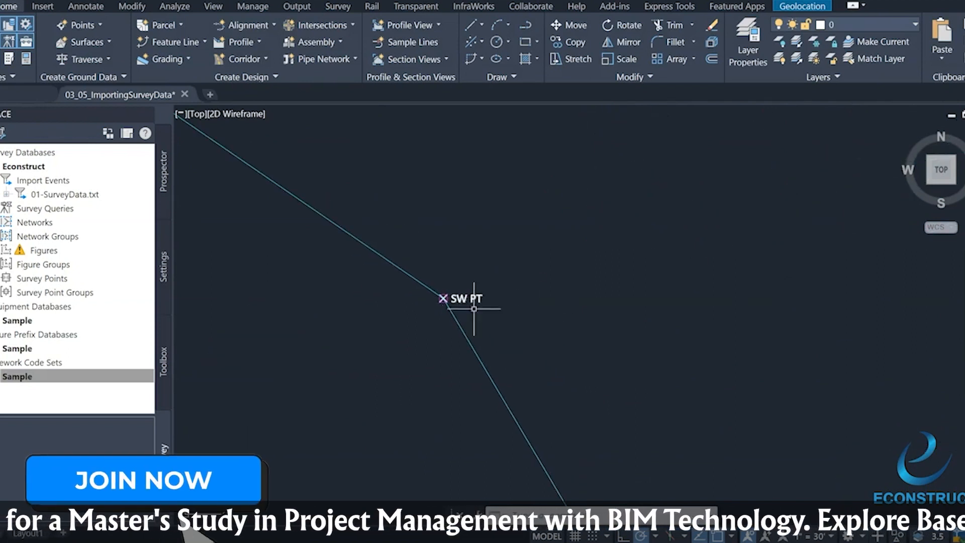
{"action": "scroll", "coordinate": [475, 302], "scroll_direction": "up", "scroll_amount": 2}
{"action": "scroll", "coordinate": [492, 291], "scroll_direction": "down", "scroll_amount": 8}
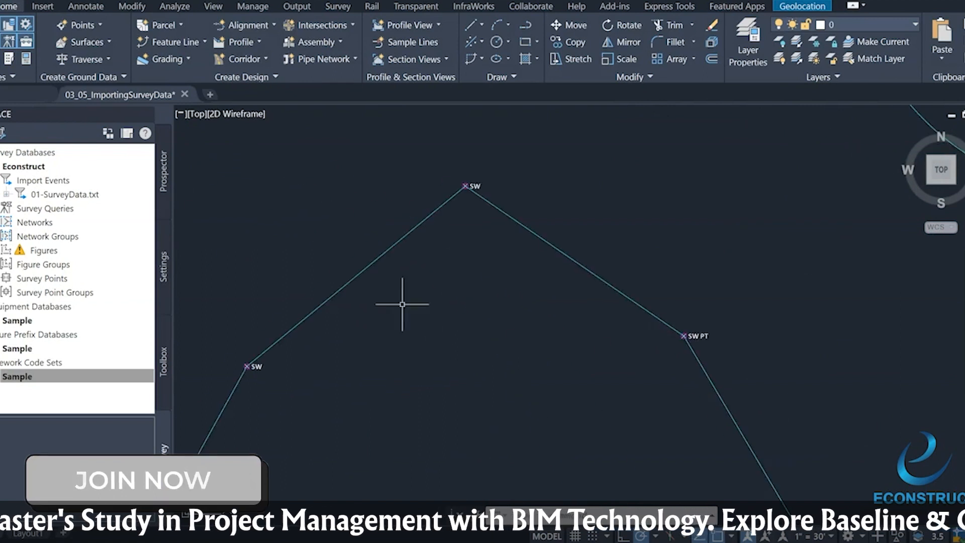
{"action": "middle_click_drag", "start_coordinate": [371, 333], "coordinate": [448, 396]}
{"action": "scroll", "coordinate": [397, 261], "scroll_direction": "up", "scroll_amount": 4}
{"action": "scroll", "coordinate": [436, 261], "scroll_direction": "down", "scroll_amount": 2}
{"action": "mouse_move", "coordinate": [437, 261]}
{"action": "middle_mouse_down"}
{"action": "mouse_move", "coordinate": [476, 246]}
{"action": "mouse_move", "coordinate": [442, 135]}
{"action": "middle_mouse_up"}
{"action": "scroll", "coordinate": [538, 274], "scroll_direction": "up", "scroll_amount": 4}
{"action": "scroll", "coordinate": [538, 274], "scroll_direction": "up", "scroll_amount": 4}
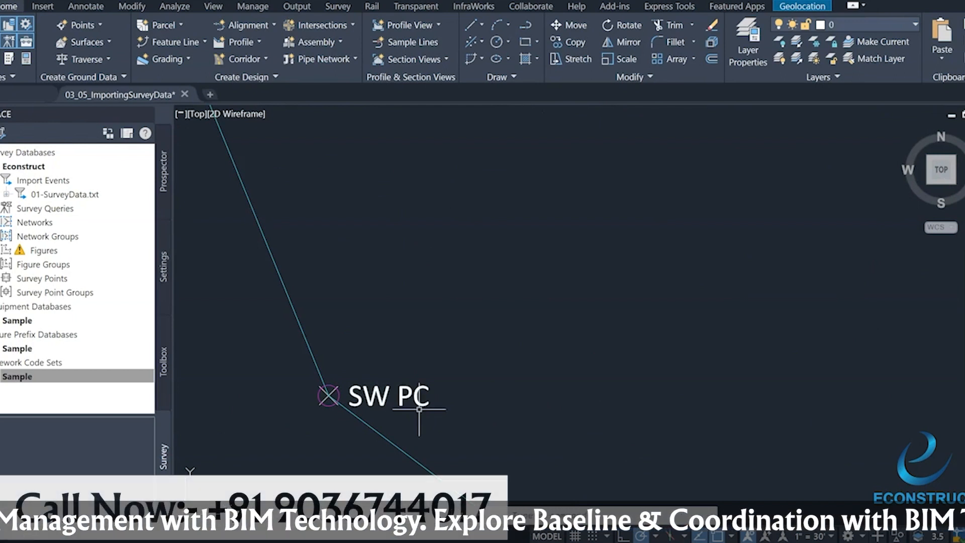
{"action": "scroll", "coordinate": [423, 404], "scroll_direction": "down", "scroll_amount": 3}
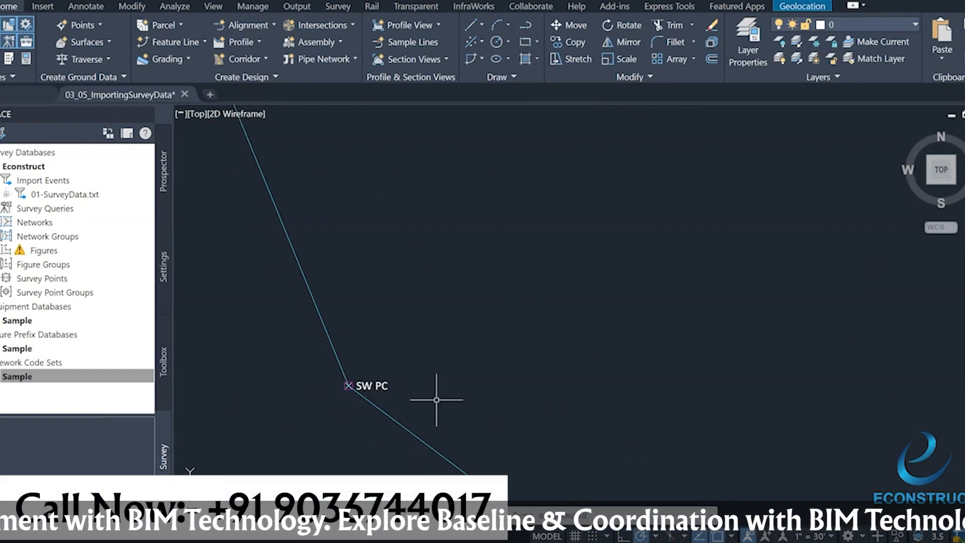
Step: Create a new linework code set named Econstruct Linework Set
{"action": "left_click", "coordinate": [10, 377]}
{"action": "right_click", "coordinate": [7, 378]}
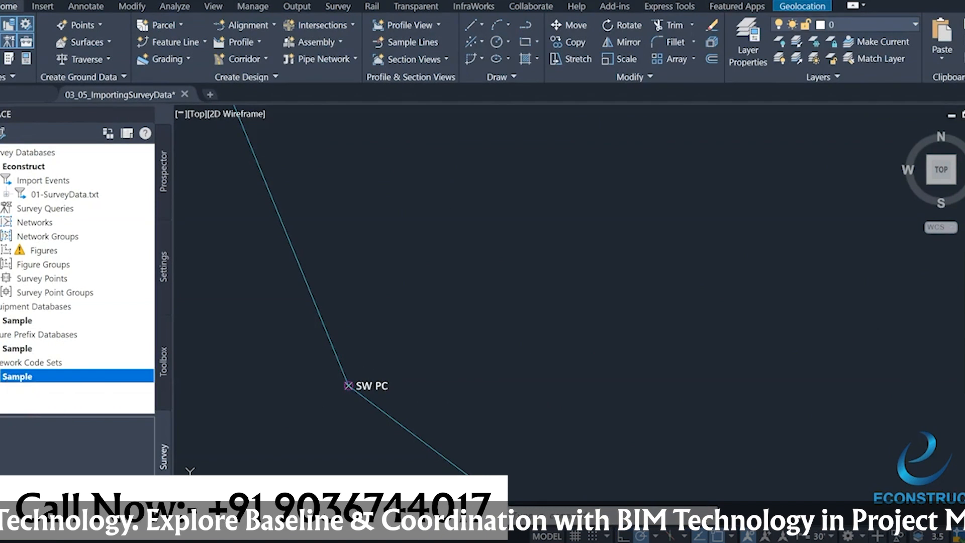
{"action": "right_click", "coordinate": [11, 372]}
{"action": "right_click", "coordinate": [14, 364]}
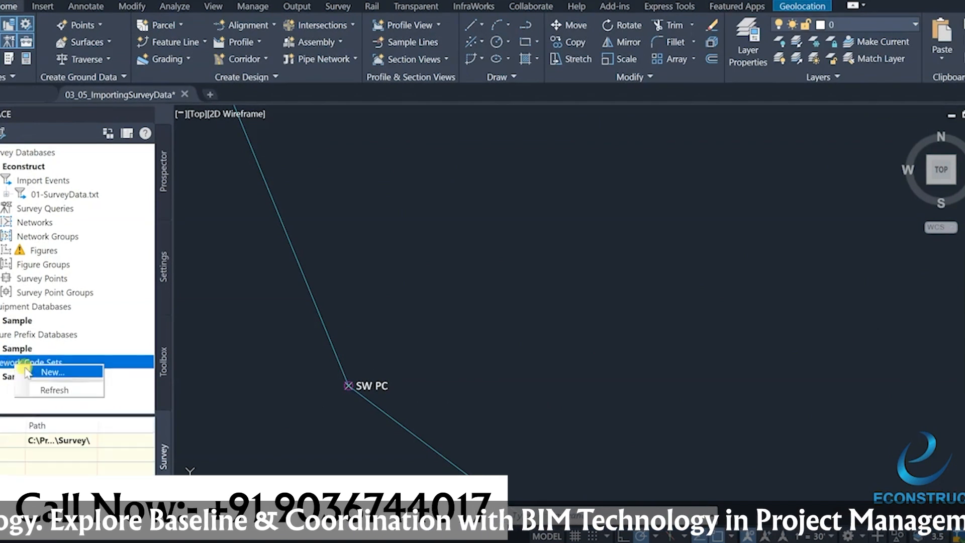
{"action": "left_click", "coordinate": [30, 373]}
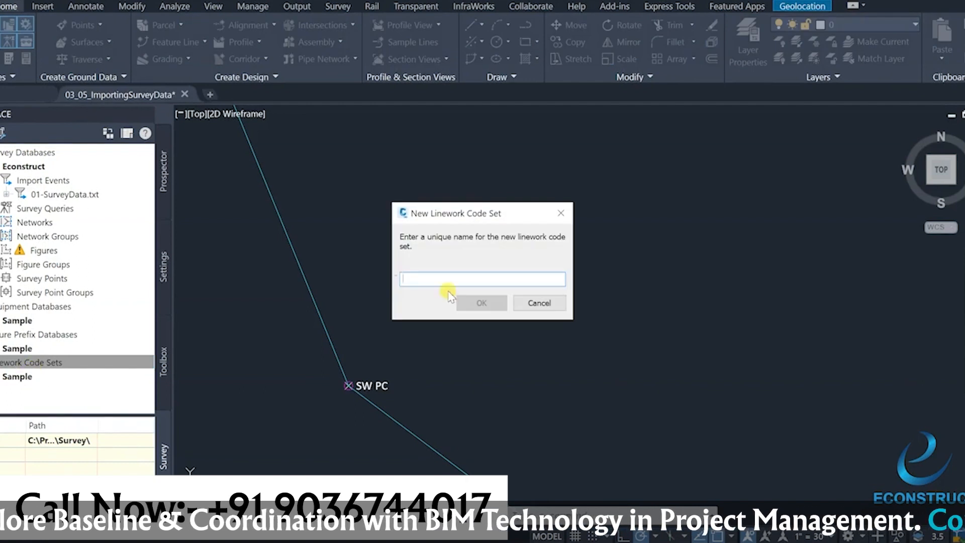
{"action": "type", "text": "Econstruct Linework Set"}
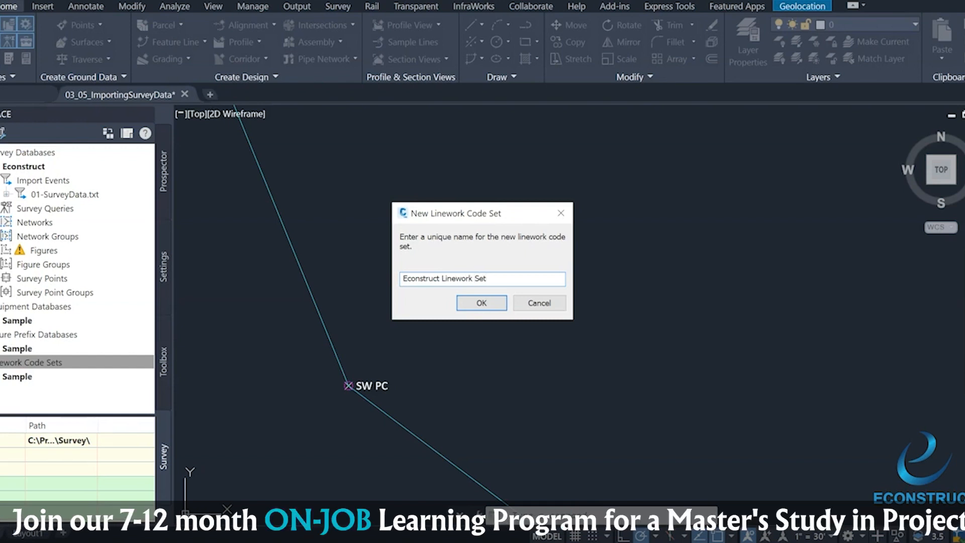
{"action": "left_click", "coordinate": [480, 303]}
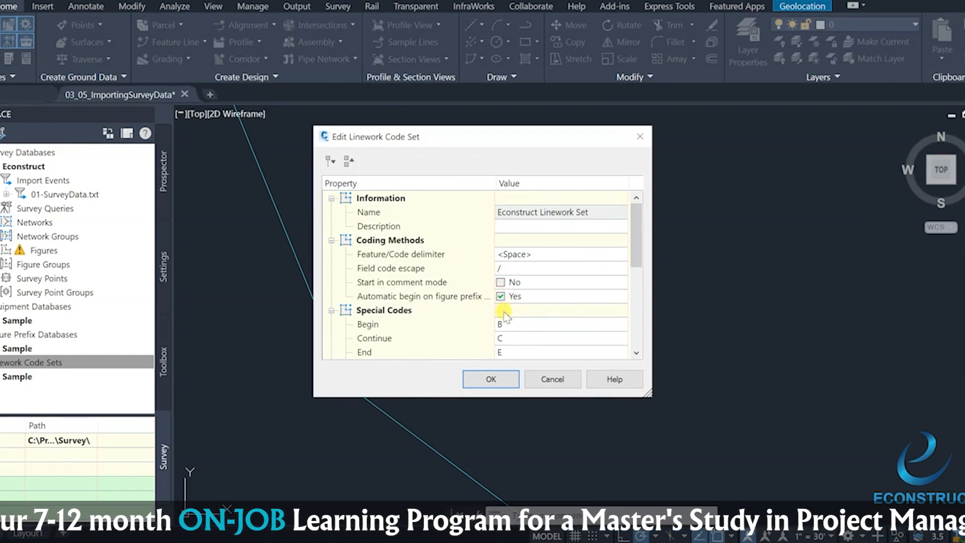
Step: Set the curve segment codes to PC for begin curve, PT for end curve and PCC for point on curve
{"action": "scroll", "coordinate": [505, 314], "scroll_direction": "down", "scroll_amount": 5}
{"action": "left_click", "coordinate": [500, 309]}
{"action": "left_click_drag", "start_coordinate": [521, 308], "coordinate": [470, 307]}
{"action": "left_click", "coordinate": [477, 313]}
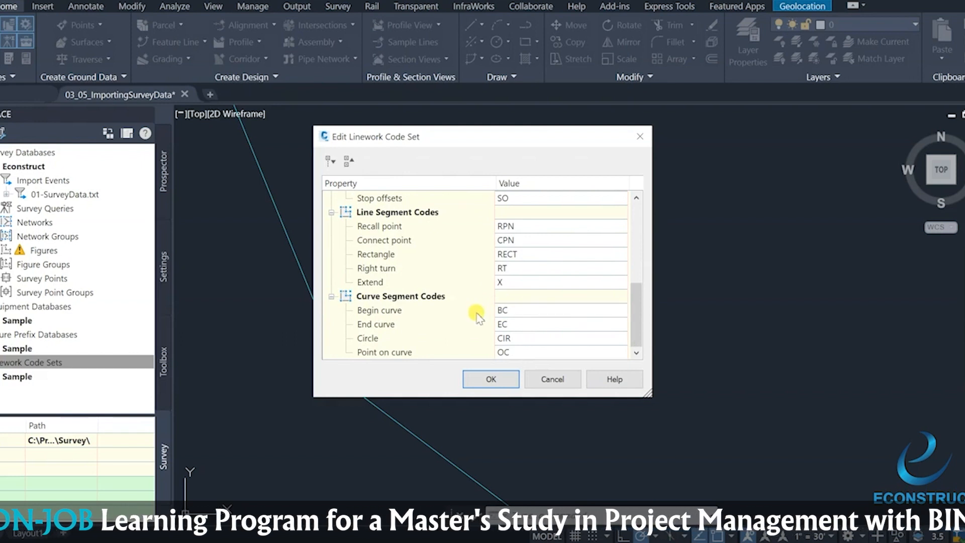
{"action": "left_click", "coordinate": [524, 305]}
{"action": "type", "text": "pc"}
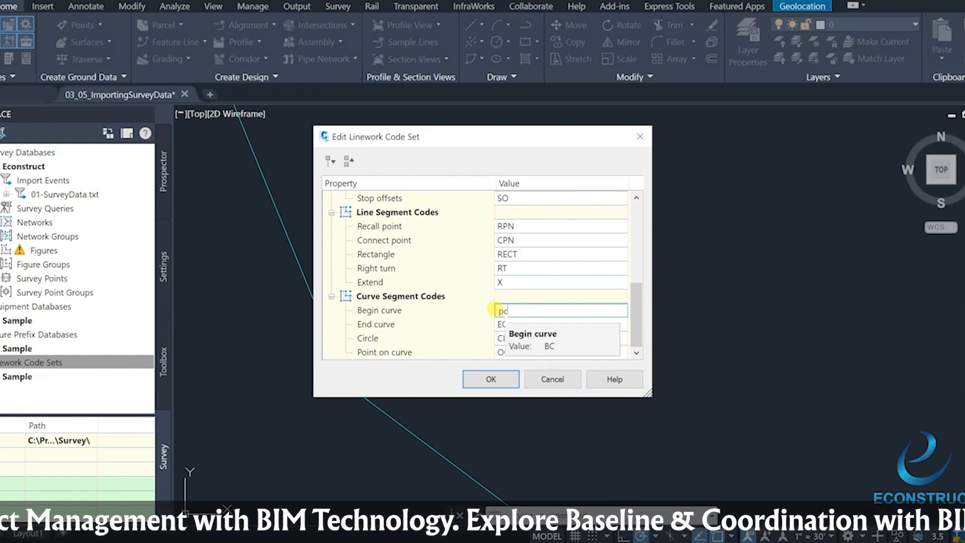
{"action": "type", "text": "PC"}
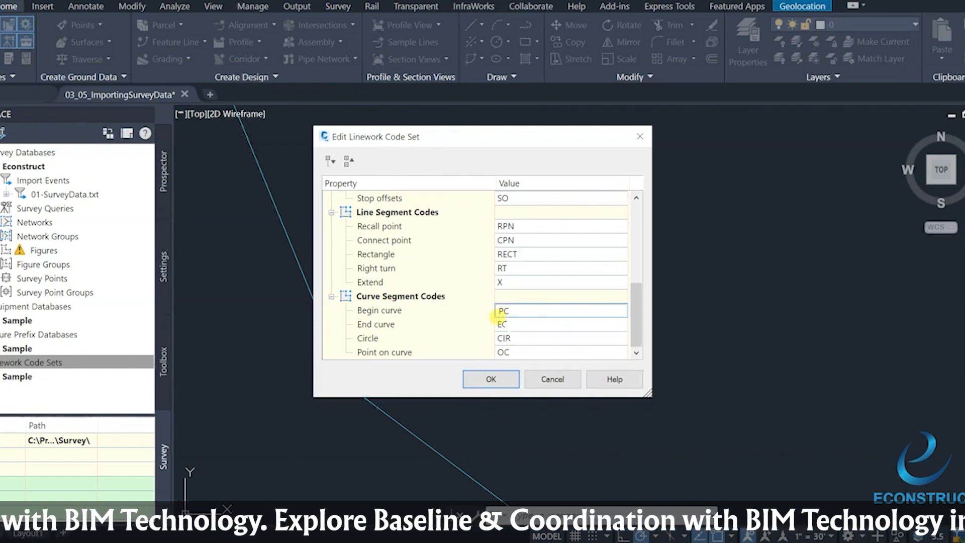
{"action": "left_click", "coordinate": [523, 323]}
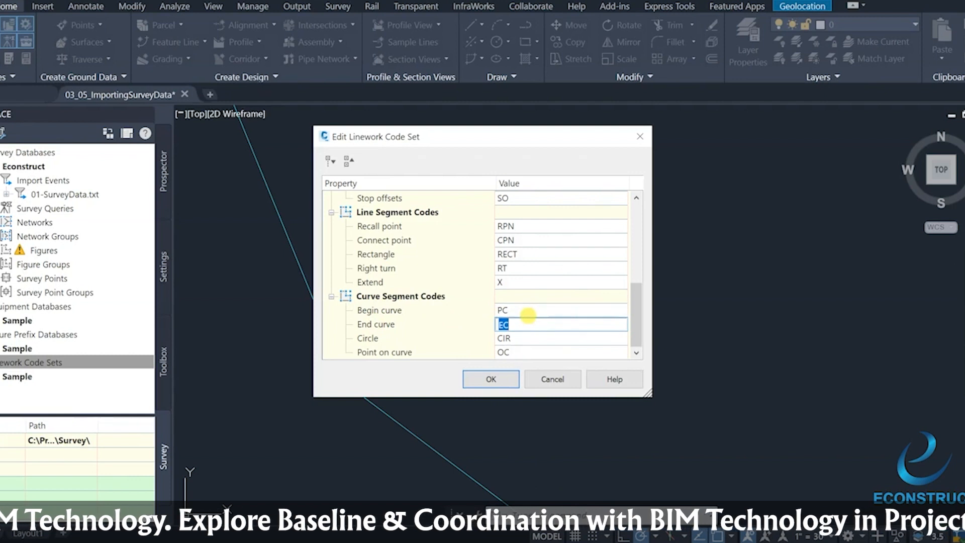
{"action": "type", "text": "PT"}
{"action": "left_click", "coordinate": [543, 352]}
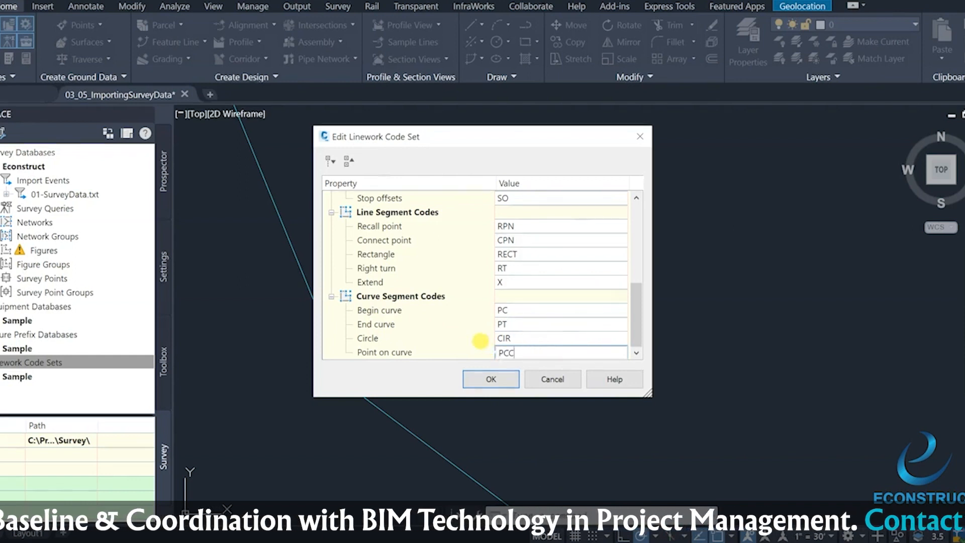
Step: Set the horizontal offset code to HO and the vertical offset code to VO, and save the code set
{"action": "scroll", "coordinate": [428, 278], "scroll_direction": "up", "scroll_amount": 3}
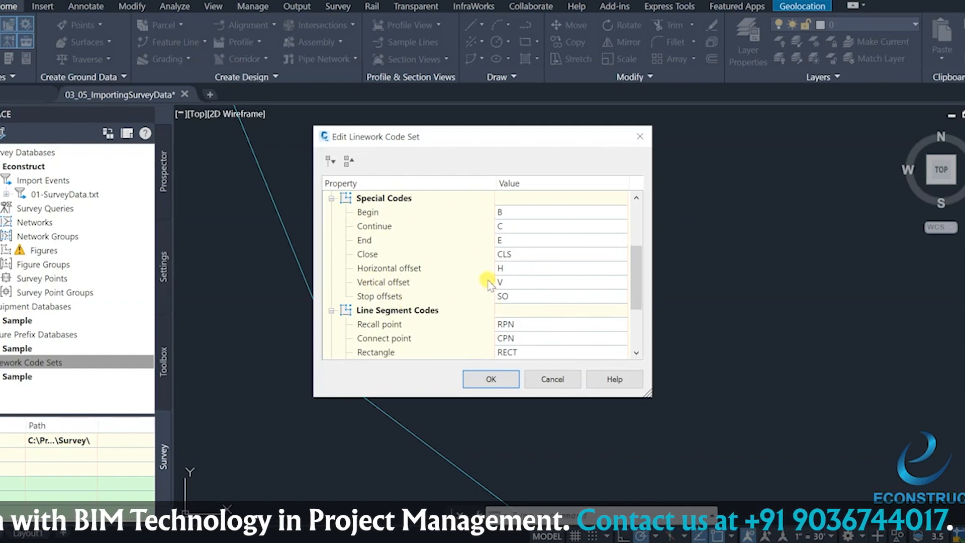
{"action": "left_click", "coordinate": [503, 267]}
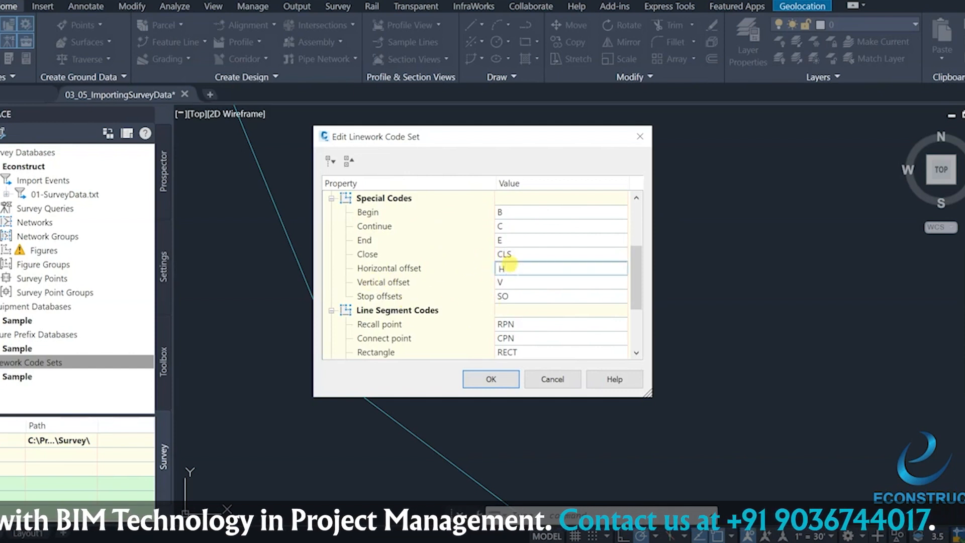
{"action": "type", "text": "HO"}
{"action": "key", "text": "Tab"}
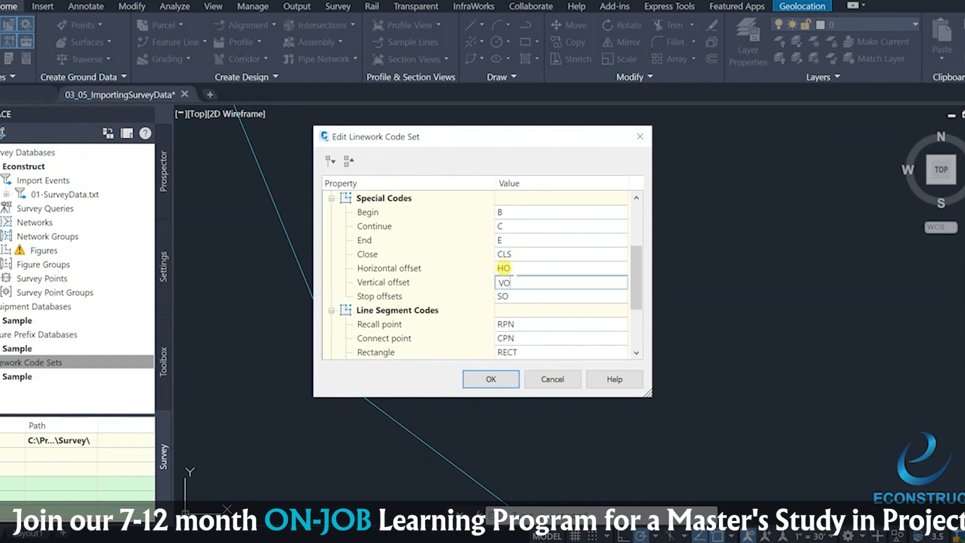
{"action": "scroll", "coordinate": [445, 273], "scroll_direction": "up", "scroll_amount": 3}
{"action": "scroll", "coordinate": [442, 281], "scroll_direction": "down", "scroll_amount": 5}
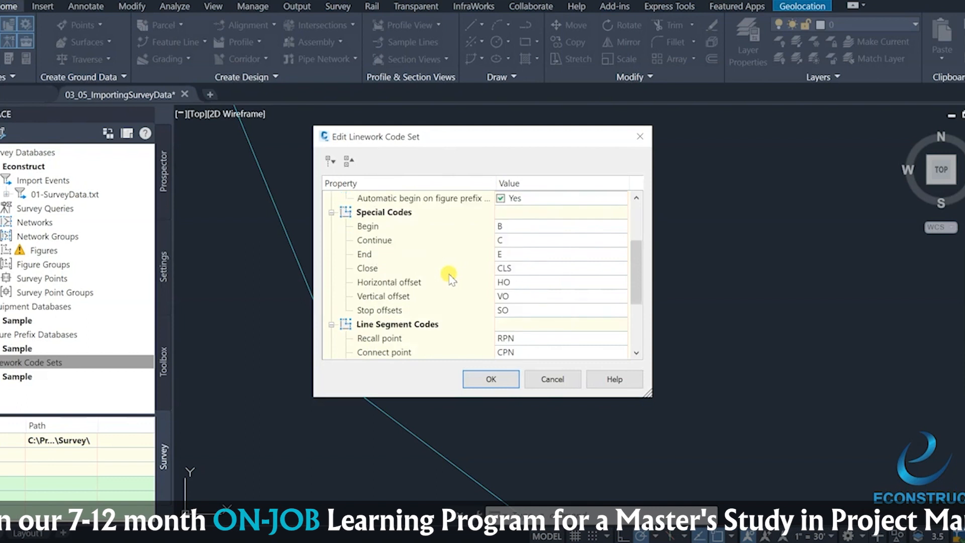
{"action": "left_click", "coordinate": [507, 382]}
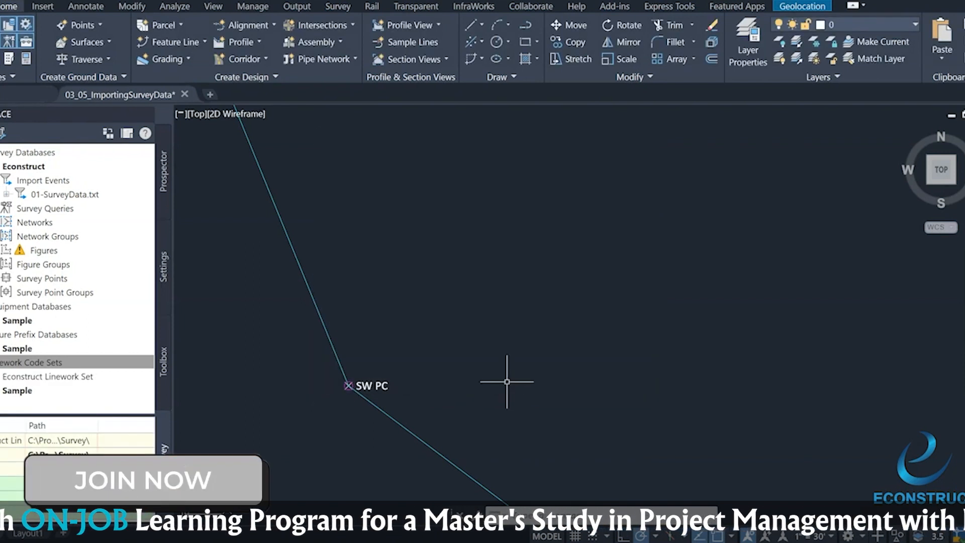
Step: Look through the survey points listed under the 01-SurveyData.txt import event, then collapse the event
{"action": "left_click", "coordinate": [21, 378]}
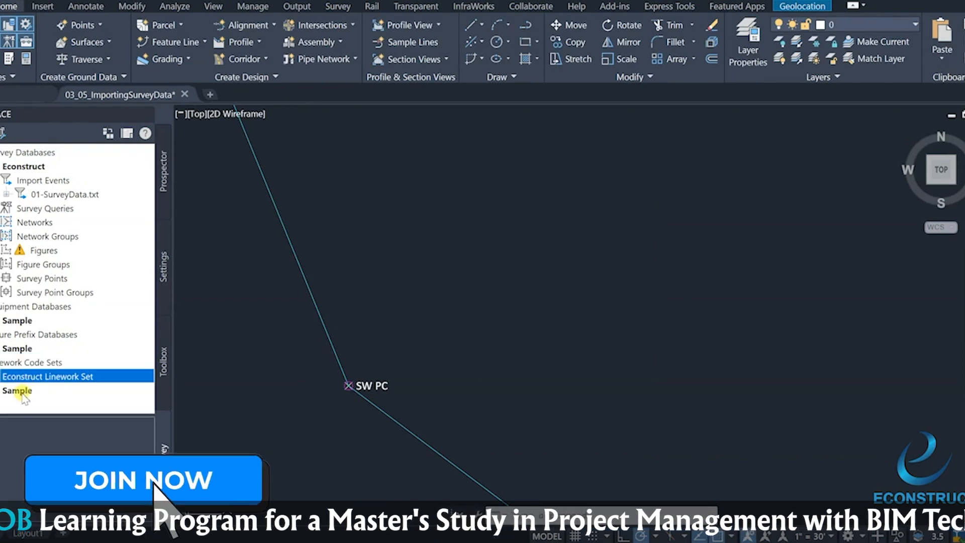
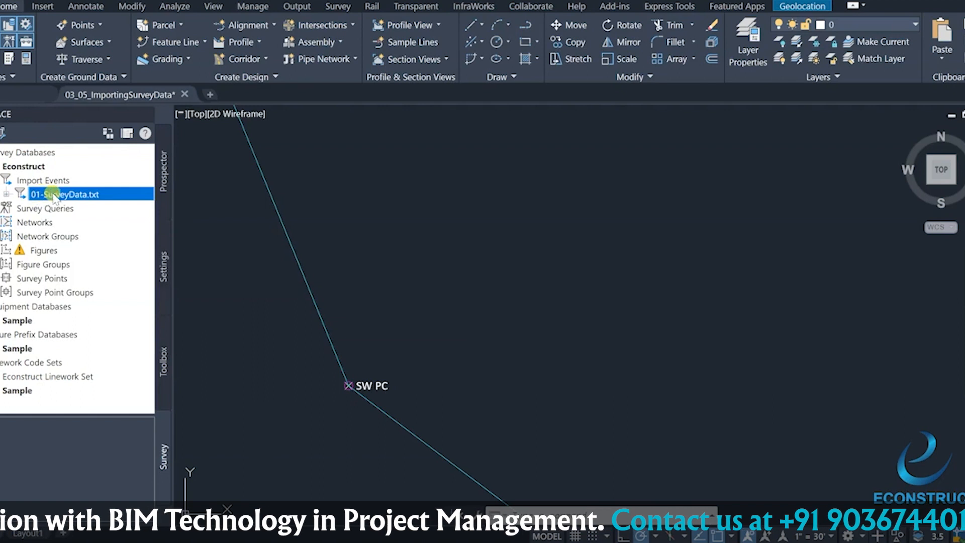
{"action": "left_click", "coordinate": [7, 194]}
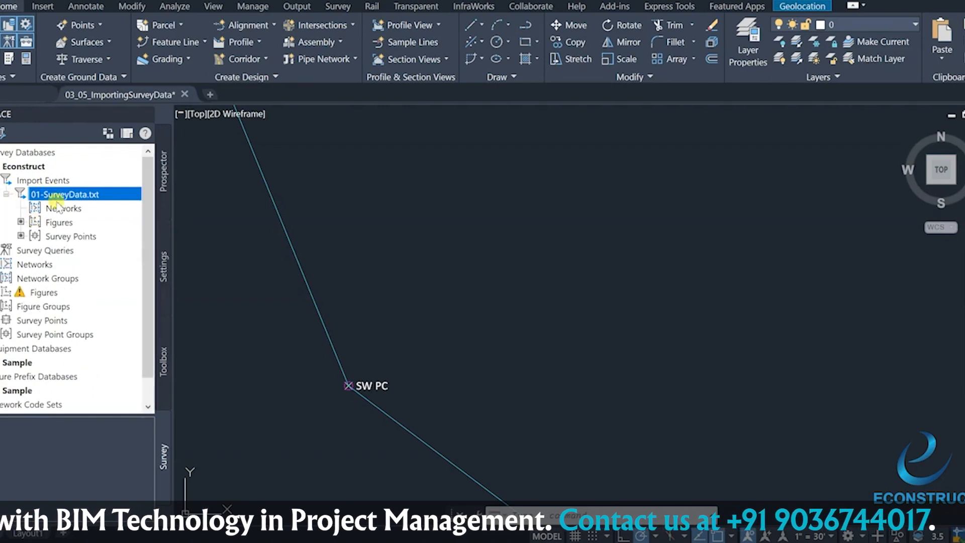
{"action": "left_click", "coordinate": [60, 237]}
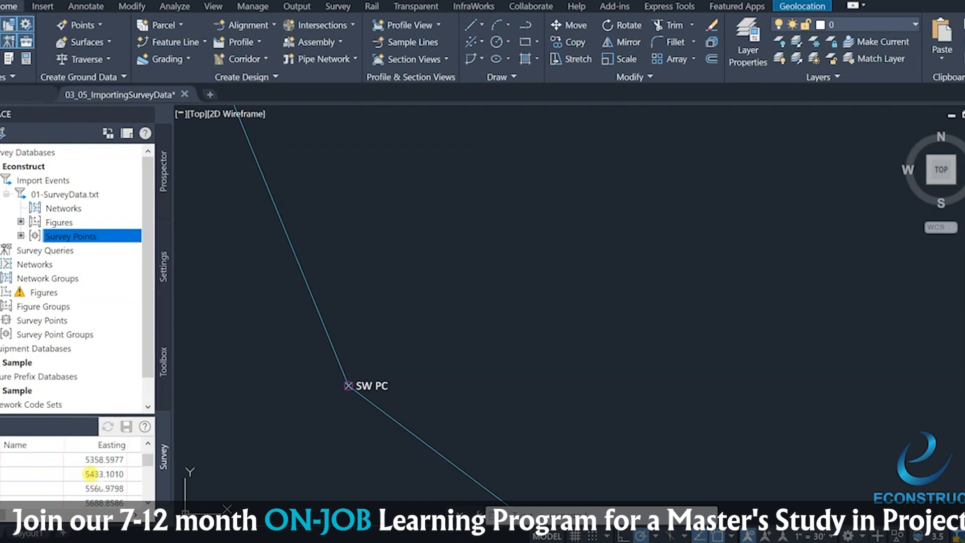
{"action": "scroll", "coordinate": [507, 339], "scroll_direction": "down", "scroll_amount": 10}
{"action": "scroll", "coordinate": [513, 334], "scroll_direction": "up", "scroll_amount": 5}
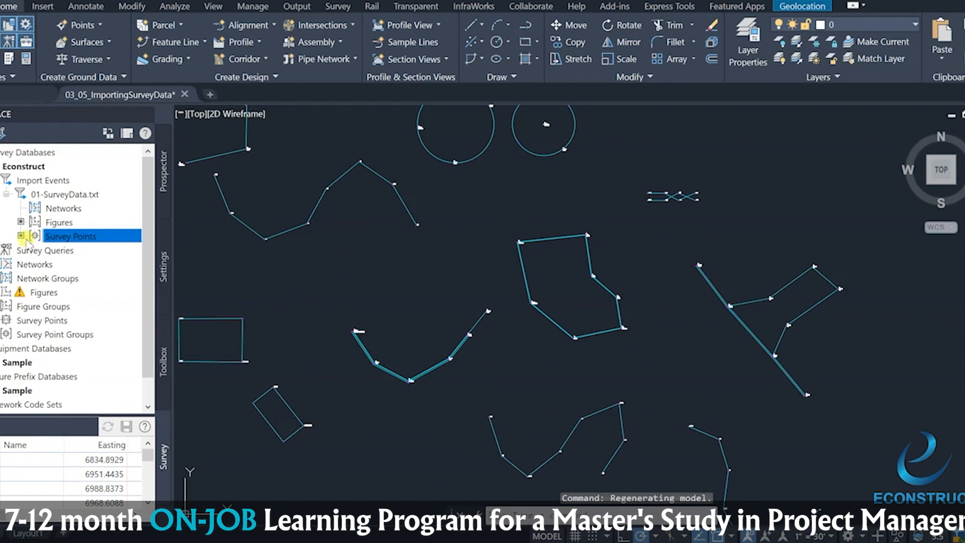
{"action": "left_click", "coordinate": [6, 194]}
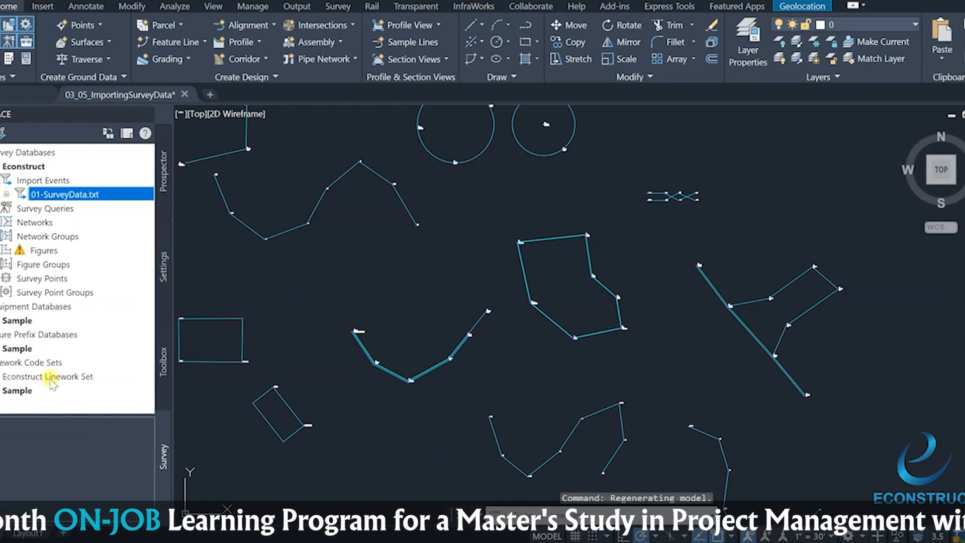
Step: Process the linework of the 01-SurveyData.txt import event again using Econstruct Linework Set as the current linework code set
{"action": "right_click", "coordinate": [58, 198]}
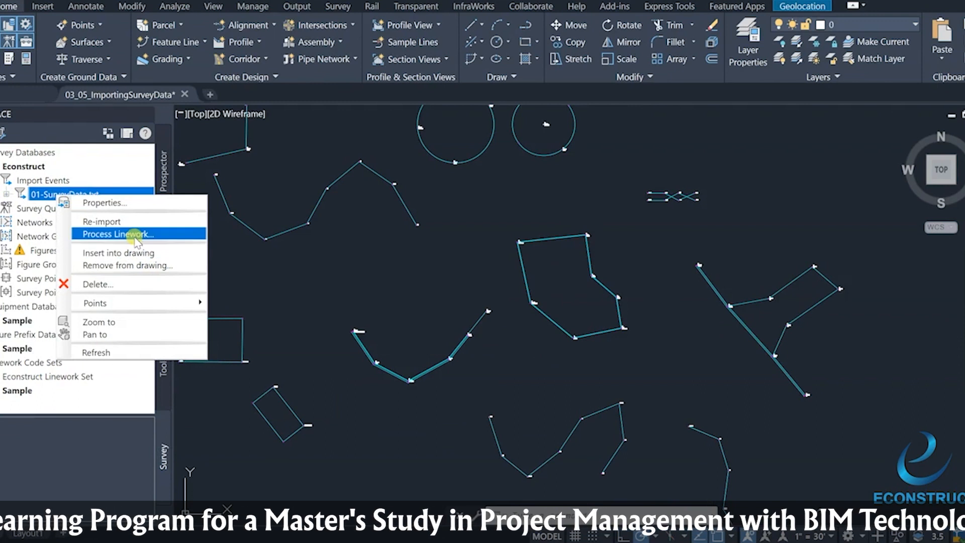
{"action": "left_click", "coordinate": [135, 234]}
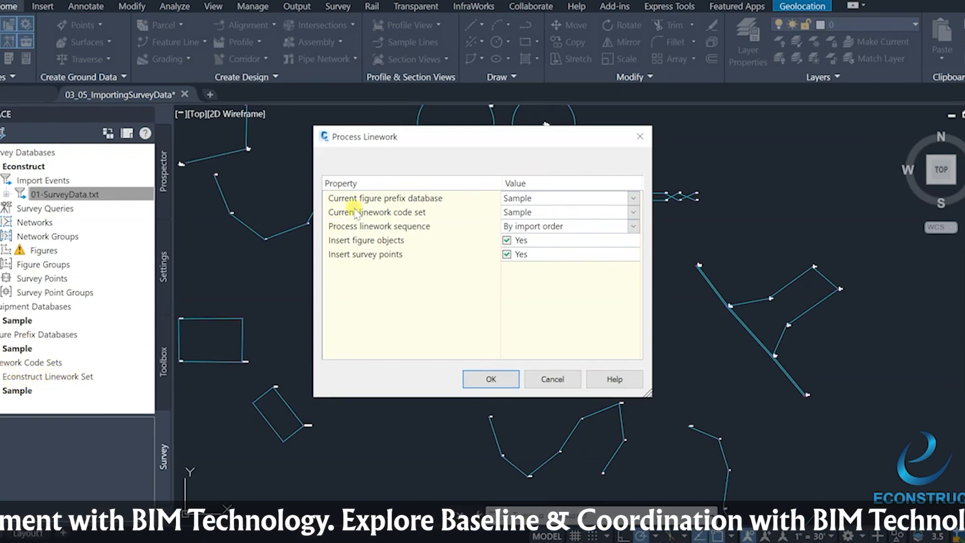
{"action": "left_click", "coordinate": [624, 212]}
{"action": "left_click", "coordinate": [559, 225]}
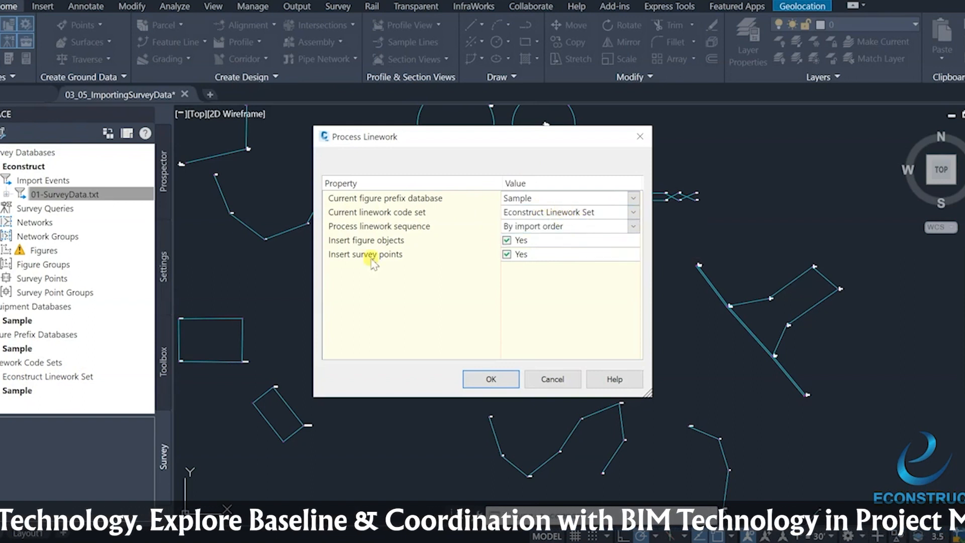
{"action": "left_click", "coordinate": [491, 379]}
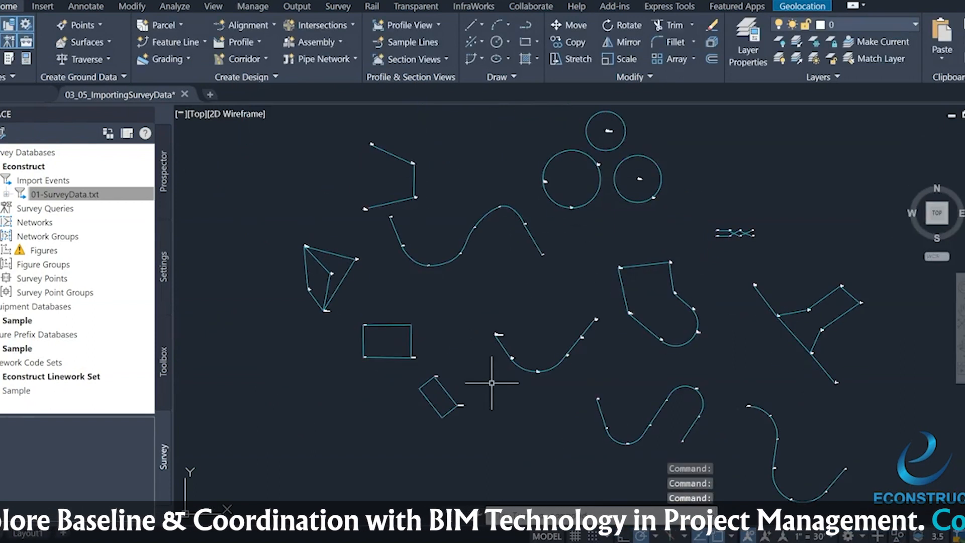
Step: Examine the reprocessed figures across the drawing, checking how the curved segments of the sidewalk and neighbouring figures are drawn
{"action": "scroll", "coordinate": [442, 240], "scroll_direction": "up", "scroll_amount": 3}
{"action": "scroll", "coordinate": [430, 276], "scroll_direction": "up", "scroll_amount": 2}
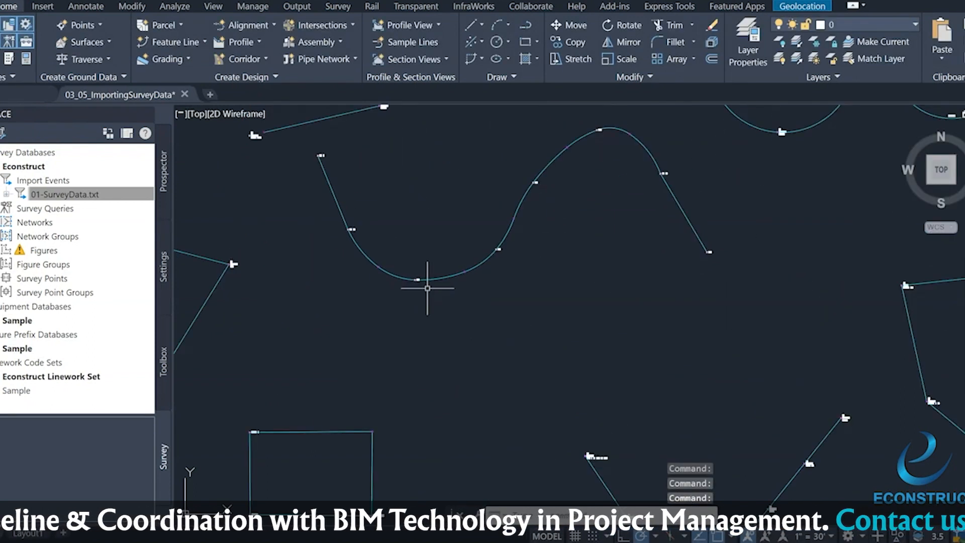
{"action": "scroll", "coordinate": [411, 294], "scroll_direction": "up", "scroll_amount": 2}
{"action": "scroll", "coordinate": [503, 274], "scroll_direction": "down", "scroll_amount": 3}
{"action": "scroll", "coordinate": [468, 367], "scroll_direction": "up", "scroll_amount": 1}
{"action": "scroll", "coordinate": [575, 301], "scroll_direction": "up", "scroll_amount": 2}
{"action": "scroll", "coordinate": [536, 300], "scroll_direction": "down", "scroll_amount": 2}
{"action": "middle_click_drag", "start_coordinate": [282, 335], "coordinate": [390, 312]}
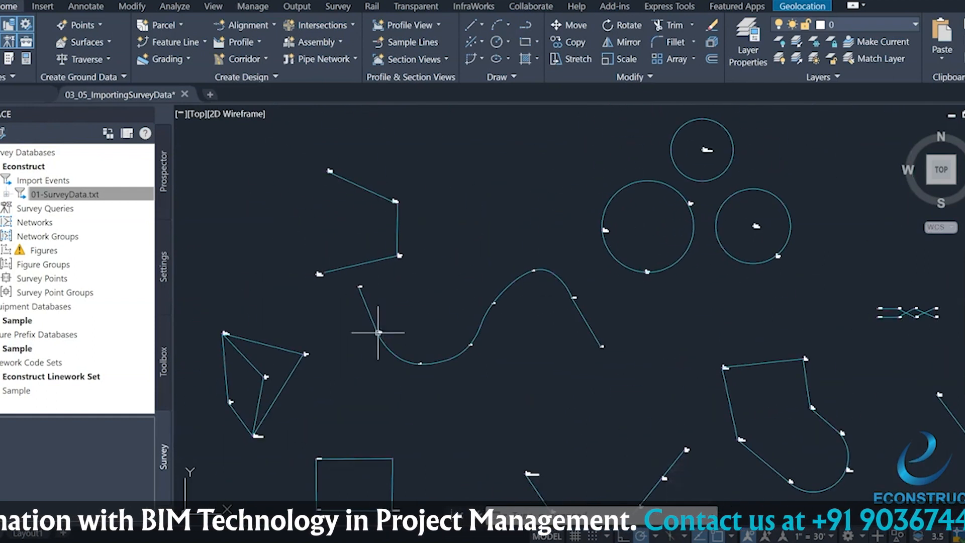
{"action": "scroll", "coordinate": [573, 306], "scroll_direction": "up", "scroll_amount": 4}
{"action": "scroll", "coordinate": [549, 252], "scroll_direction": "down", "scroll_amount": 2}
{"action": "middle_click_drag", "start_coordinate": [509, 305], "coordinate": [593, 181]}
{"action": "scroll", "coordinate": [593, 181], "scroll_direction": "down", "scroll_amount": 1}
{"action": "middle_click_drag", "start_coordinate": [423, 350], "coordinate": [532, 228]}
{"action": "scroll", "coordinate": [373, 371], "scroll_direction": "up", "scroll_amount": 3}
{"action": "middle_click_drag", "start_coordinate": [483, 342], "coordinate": [347, 272]}
{"action": "middle_click_drag", "start_coordinate": [480, 373], "coordinate": [315, 261]}
{"action": "scroll", "coordinate": [470, 312], "scroll_direction": "down", "scroll_amount": 2}
{"action": "scroll", "coordinate": [572, 349], "scroll_direction": "down", "scroll_amount": 2}
{"action": "middle_click_drag", "start_coordinate": [572, 349], "coordinate": [523, 442]}
{"action": "middle_click_drag", "start_coordinate": [512, 194], "coordinate": [484, 342]}
Step: Inspect the sidewalk figure's curve at the SW PC and SW PT points against the new linework codes
{"action": "scroll", "coordinate": [373, 239], "scroll_direction": "up", "scroll_amount": 8}
{"action": "scroll", "coordinate": [503, 261], "scroll_direction": "up", "scroll_amount": 4}
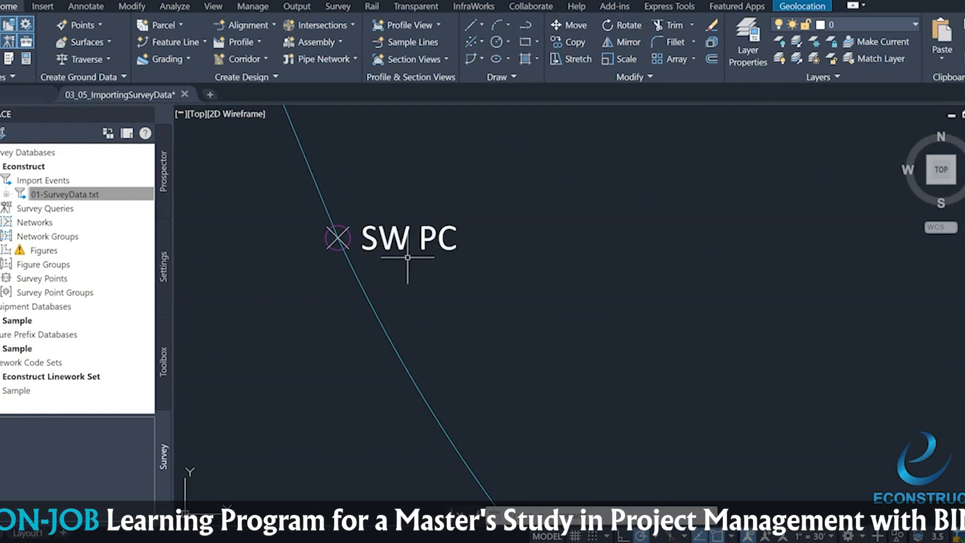
{"action": "scroll", "coordinate": [397, 253], "scroll_direction": "up", "scroll_amount": 2}
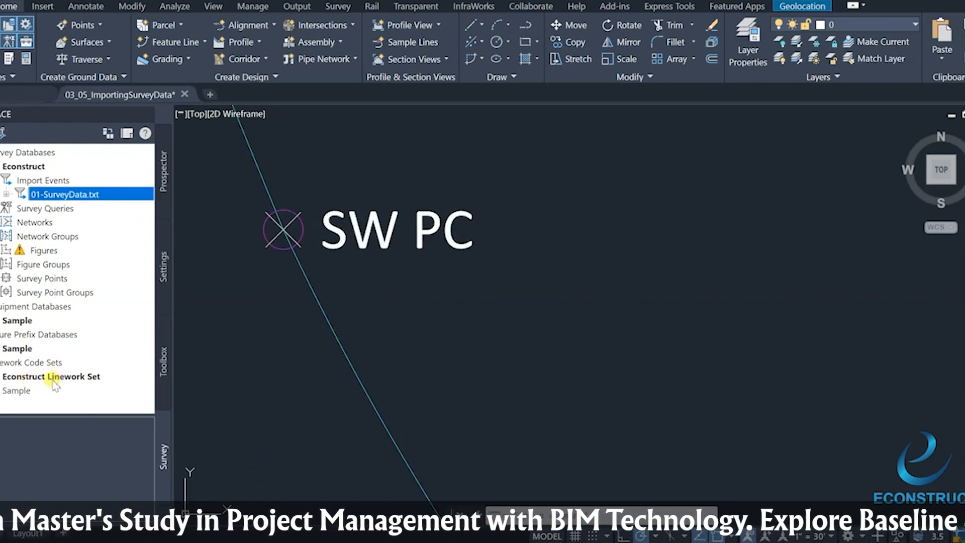
{"action": "scroll", "coordinate": [558, 282], "scroll_direction": "down", "scroll_amount": 8}
{"action": "middle_click_drag", "start_coordinate": [591, 293], "coordinate": [351, 339]}
{"action": "scroll", "coordinate": [518, 276], "scroll_direction": "up", "scroll_amount": 8}
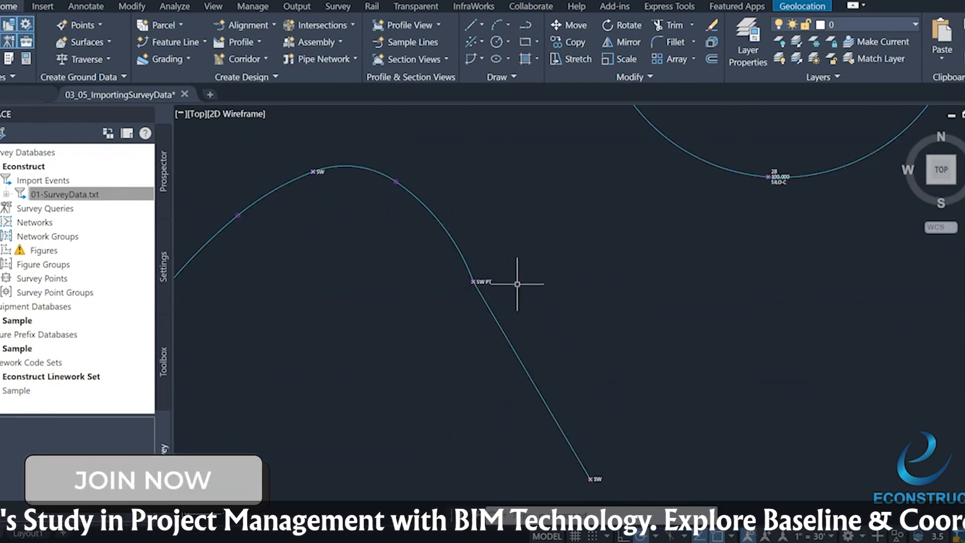
{"action": "scroll", "coordinate": [455, 275], "scroll_direction": "down", "scroll_amount": 8}
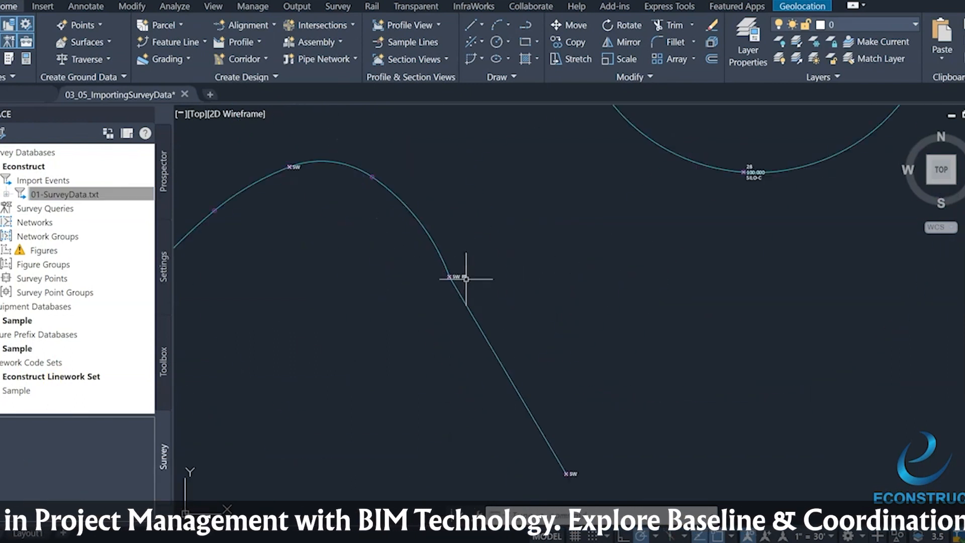
{"action": "scroll", "coordinate": [597, 247], "scroll_direction": "up", "scroll_amount": 5}
Step: Inspect the island figure's curve at the ISLAND PCC point, point 40
{"action": "scroll", "coordinate": [593, 242], "scroll_direction": "down", "scroll_amount": 8}
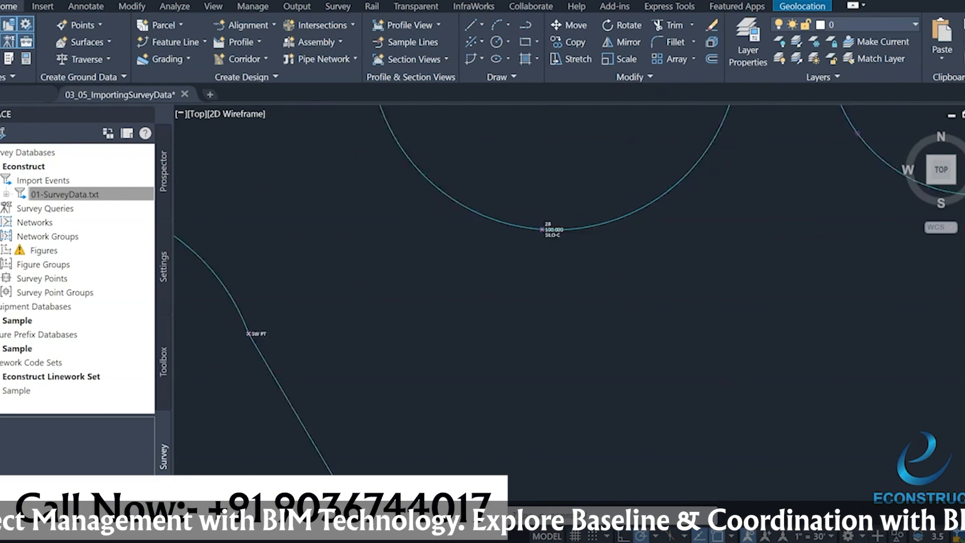
{"action": "scroll", "coordinate": [593, 302], "scroll_direction": "up", "scroll_amount": 7}
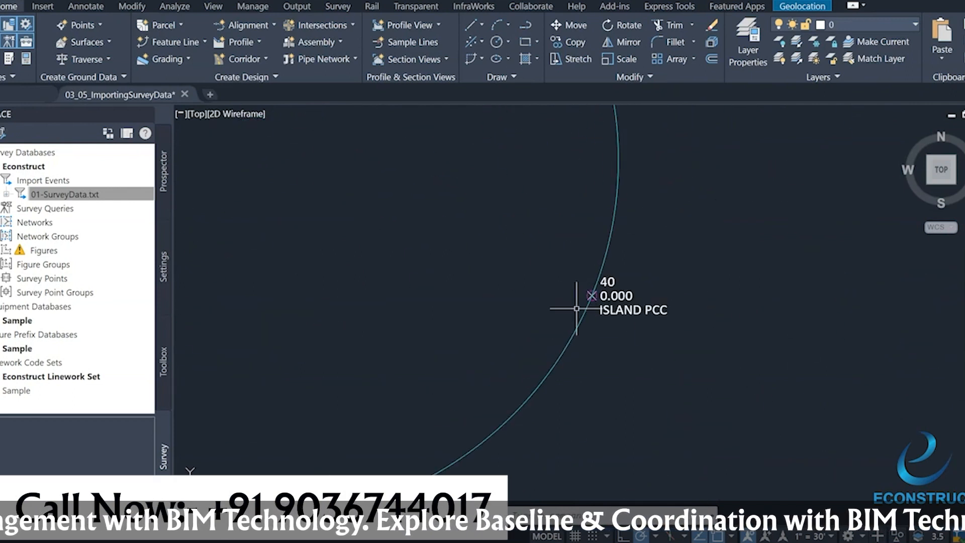
{"action": "scroll", "coordinate": [625, 298], "scroll_direction": "down", "scroll_amount": 3}
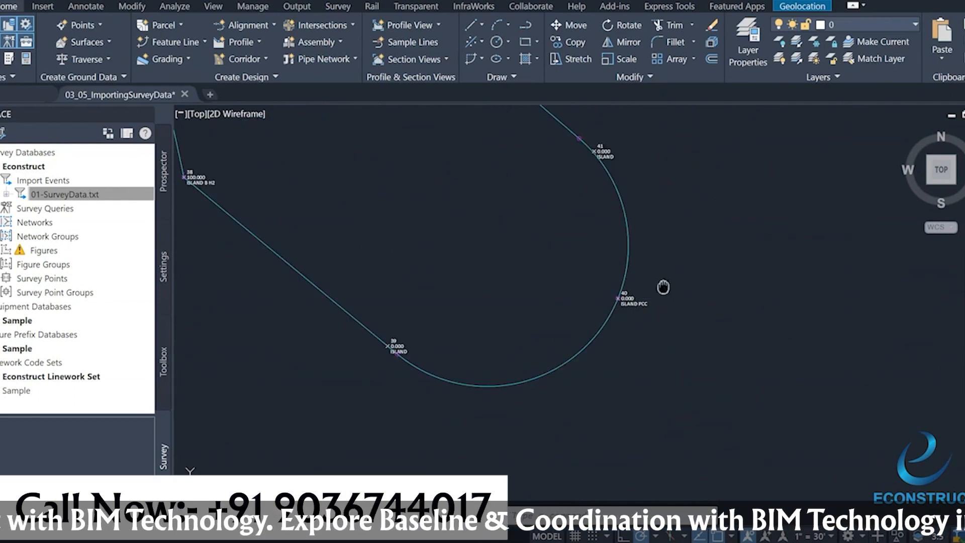
{"action": "scroll", "coordinate": [664, 284], "scroll_direction": "up", "scroll_amount": 4}
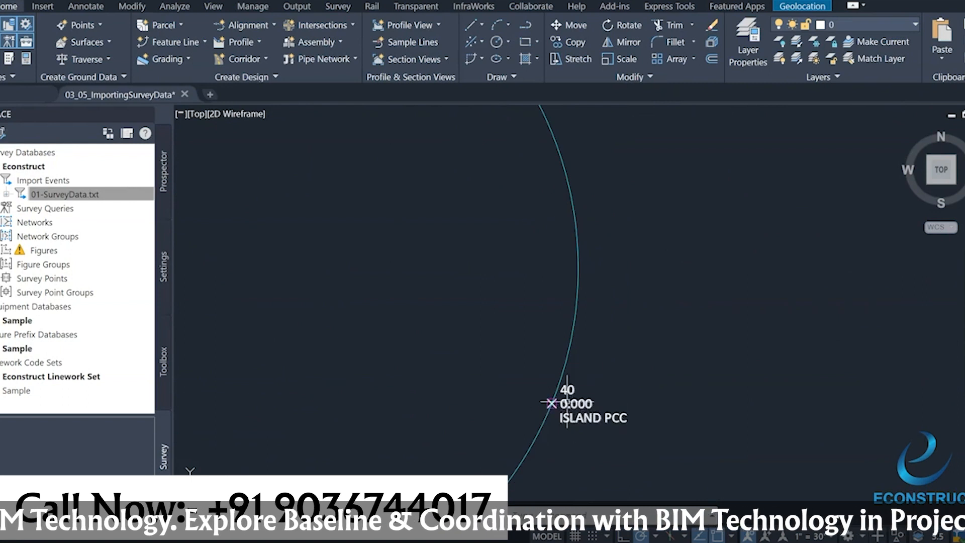
Step: Examine the island figure's curve around point 40 and how the neighbouring figures across the drawing are drawn
{"action": "scroll", "coordinate": [550, 327], "scroll_direction": "down", "scroll_amount": 4}
{"action": "scroll", "coordinate": [552, 268], "scroll_direction": "up", "scroll_amount": 4}
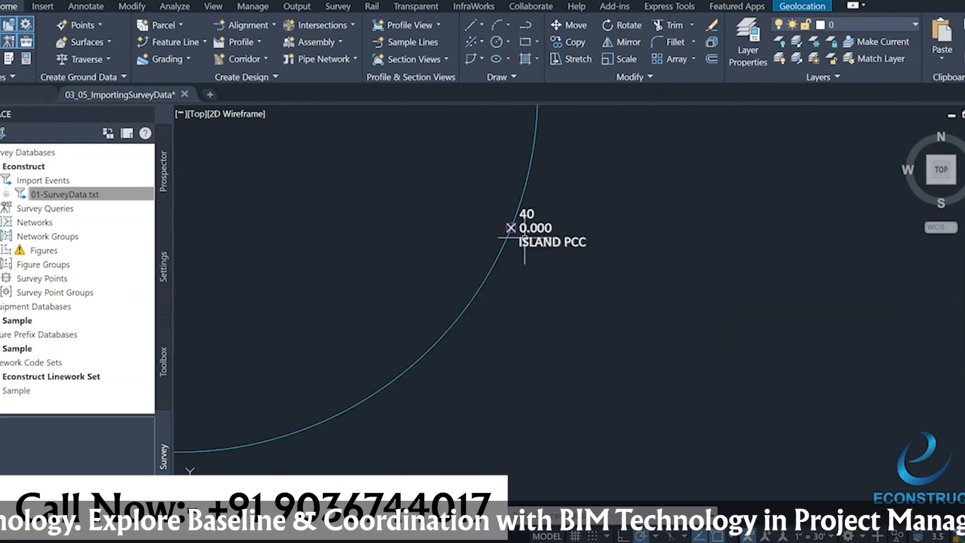
{"action": "scroll", "coordinate": [547, 238], "scroll_direction": "up", "scroll_amount": 2}
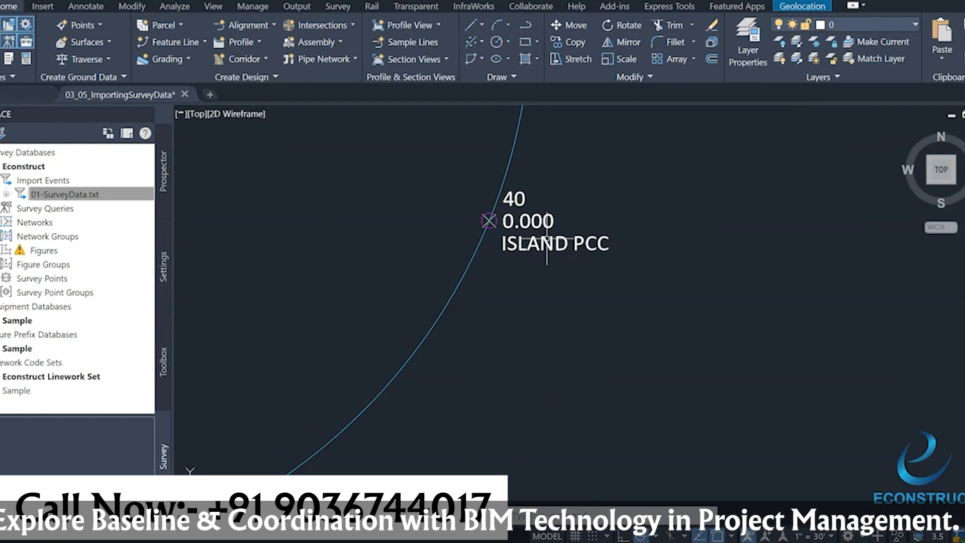
{"action": "scroll", "coordinate": [547, 238], "scroll_direction": "down", "scroll_amount": 7}
{"action": "middle_click_drag", "start_coordinate": [449, 467], "coordinate": [499, 363]}
{"action": "scroll", "coordinate": [642, 237], "scroll_direction": "up", "scroll_amount": 4}
{"action": "scroll", "coordinate": [418, 388], "scroll_direction": "down", "scroll_amount": 7}
{"action": "scroll", "coordinate": [527, 253], "scroll_direction": "down", "scroll_amount": 2}
{"action": "middle_click_drag", "start_coordinate": [450, 267], "coordinate": [516, 369]}
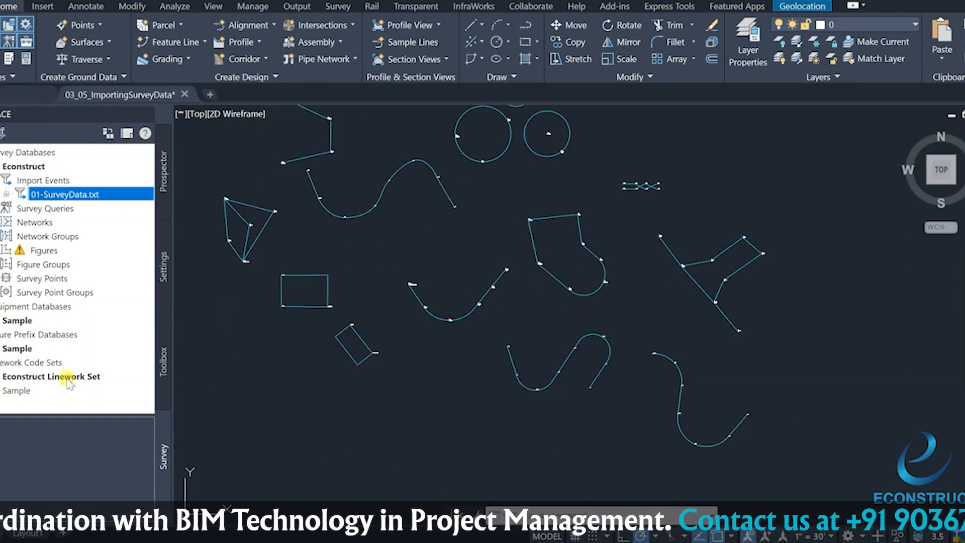
{"action": "scroll", "coordinate": [387, 302], "scroll_direction": "up", "scroll_amount": 2}
{"action": "middle_click_drag", "start_coordinate": [387, 302], "coordinate": [426, 363]}
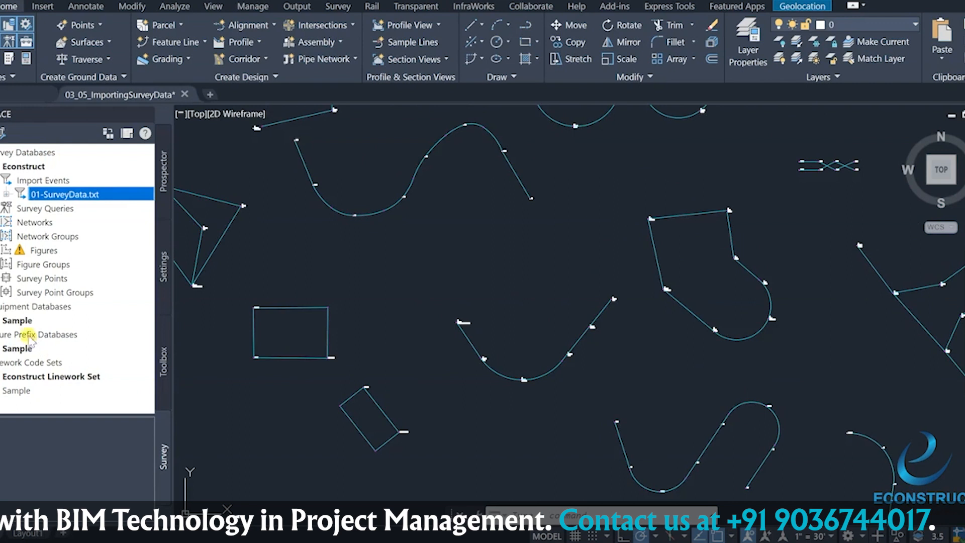
Step: Create a new figure prefix database named Econstruct Figure Prefix
{"action": "right_click", "coordinate": [11, 338]}
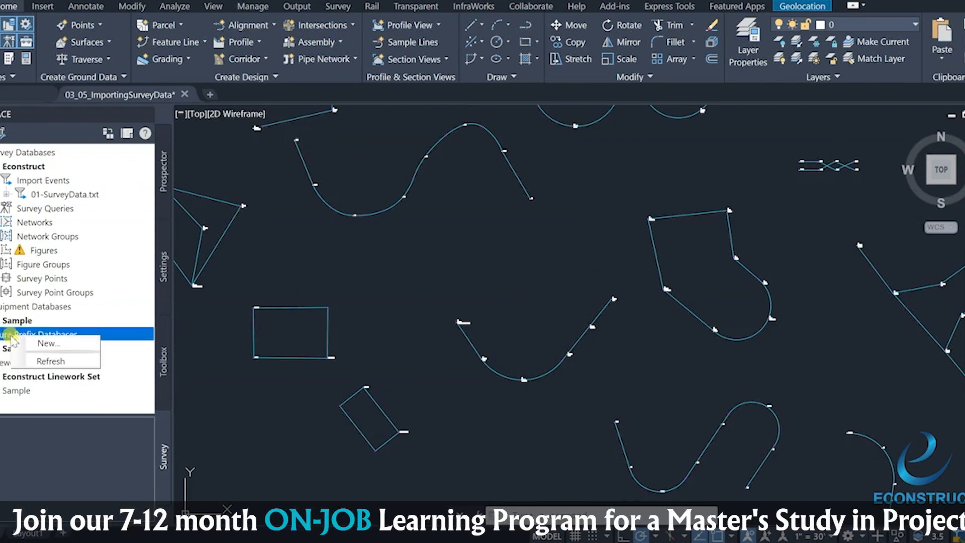
{"action": "left_click", "coordinate": [46, 344]}
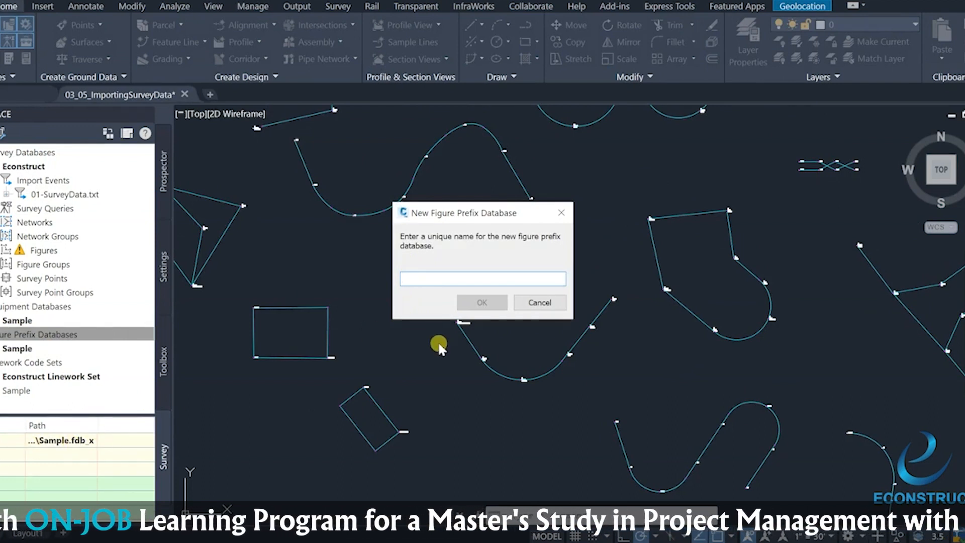
{"action": "type", "text": "EC"}
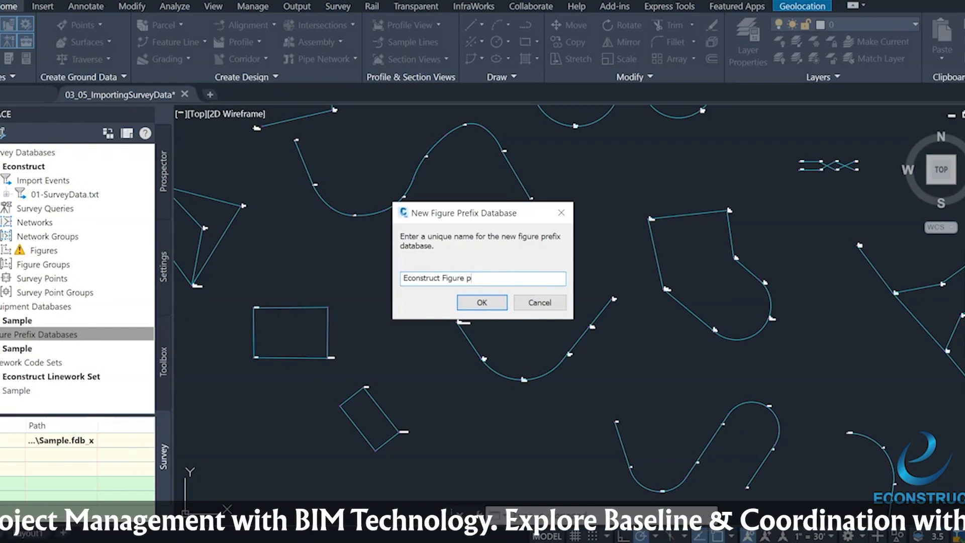
{"action": "key", "text": "BackSpace"}
{"action": "key", "text": "BackSpace"}
{"action": "type", "text": "Prefix"}
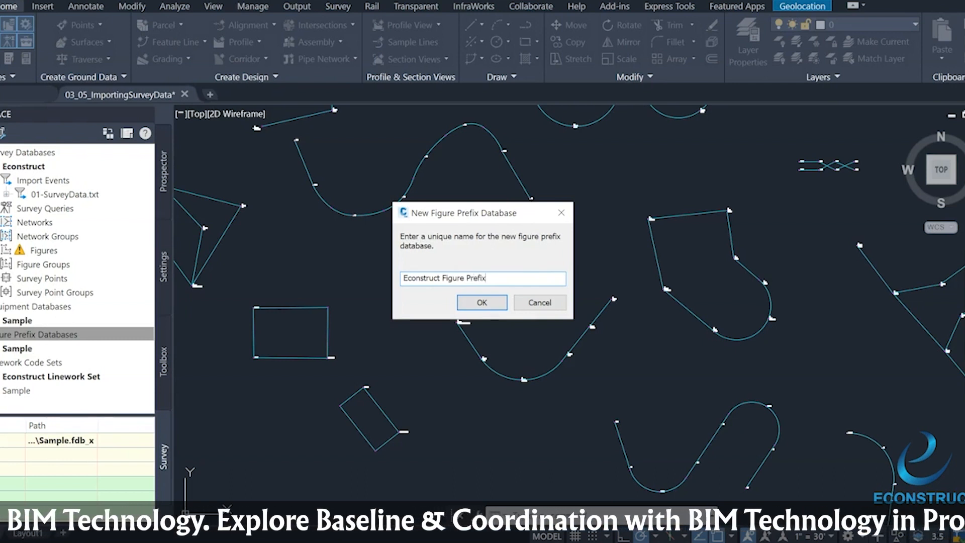
{"action": "left_click", "coordinate": [472, 302]}
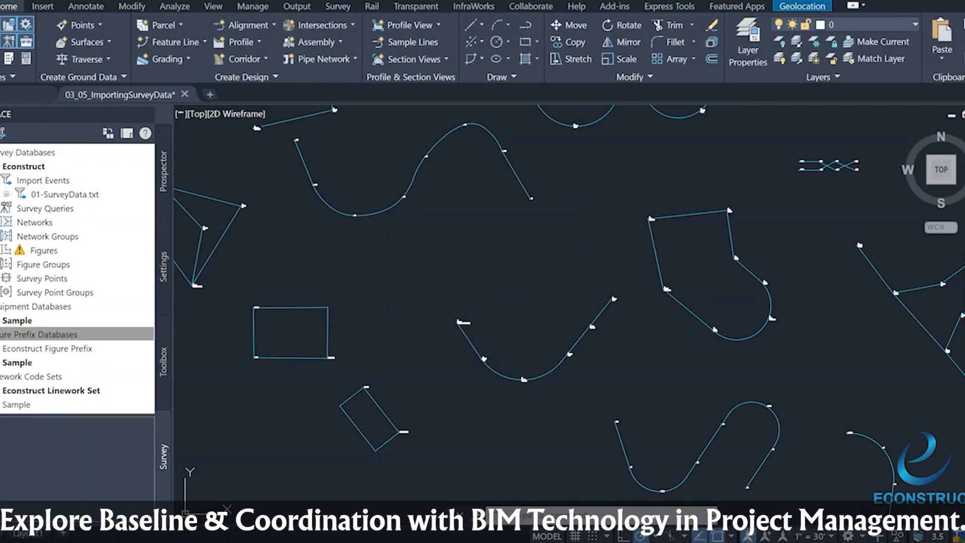
Step: Check the contents of the Econstruct Figure Prefix and Sample figure prefix databases, leaving both unchanged
{"action": "left_click", "coordinate": [30, 349]}
{"action": "right_click", "coordinate": [42, 348]}
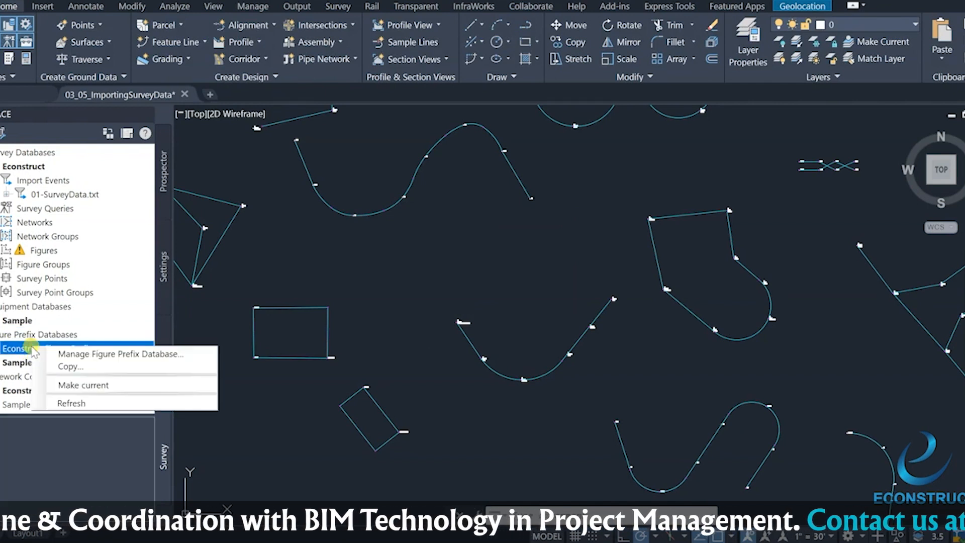
{"action": "left_click", "coordinate": [124, 353]}
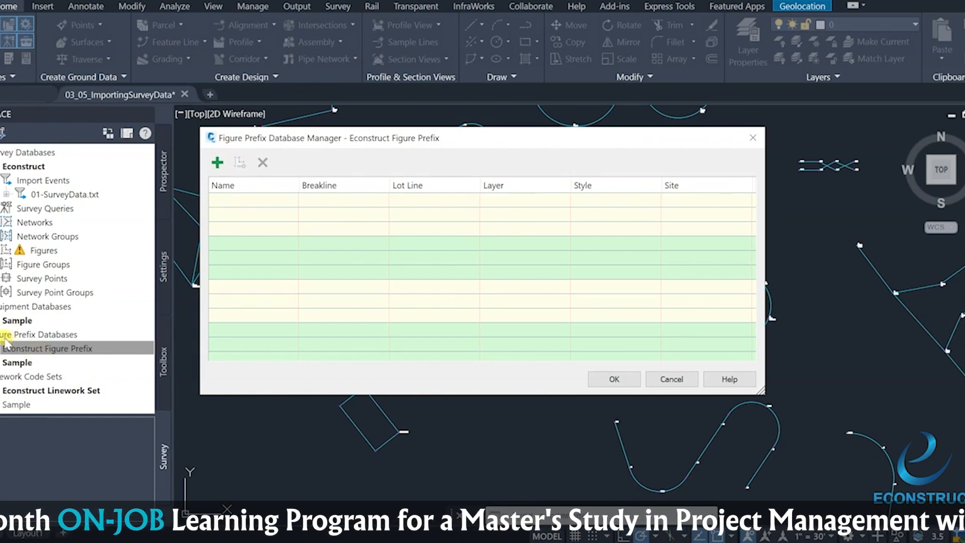
{"action": "left_click", "coordinate": [671, 379]}
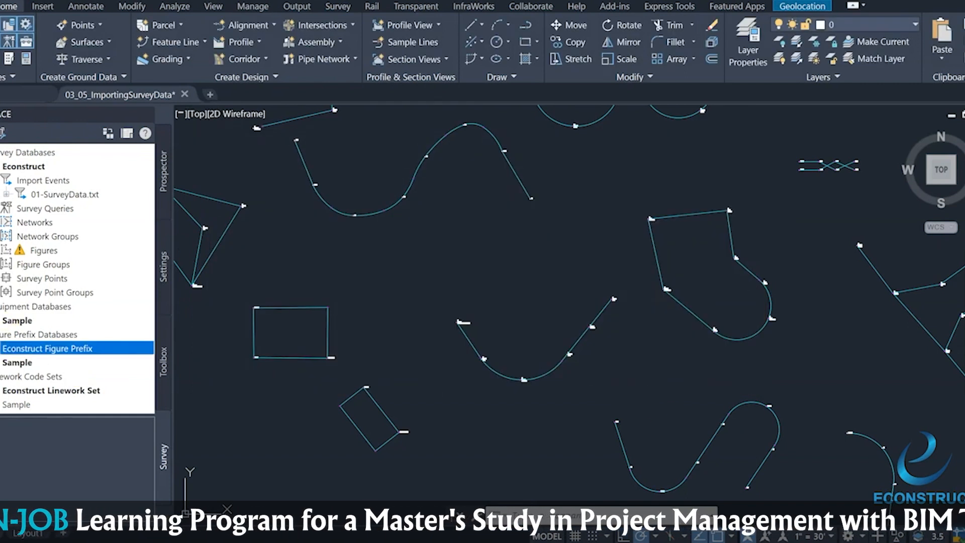
{"action": "right_click", "coordinate": [7, 363]}
{"action": "left_click", "coordinate": [40, 372]}
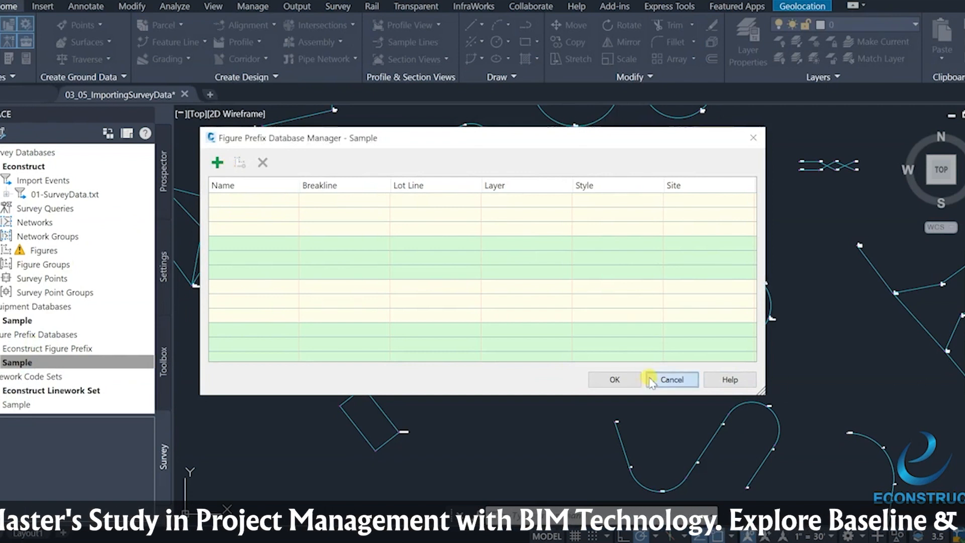
{"action": "left_click", "coordinate": [658, 380]}
Step: Add a figure prefix named SW to the Econstruct Figure Prefix database and set its Breakline to Yes
{"action": "left_click", "coordinate": [31, 349]}
{"action": "right_click", "coordinate": [32, 348]}
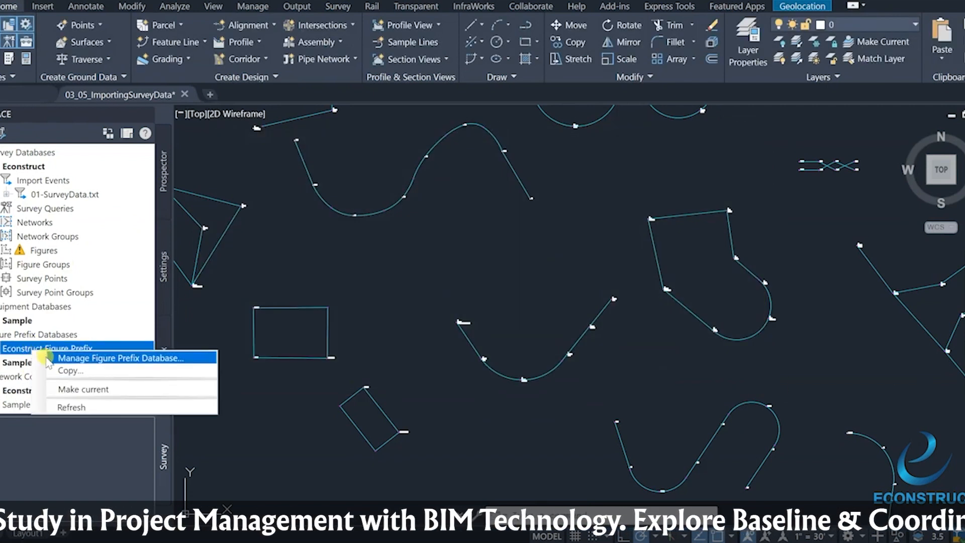
{"action": "left_click", "coordinate": [45, 358]}
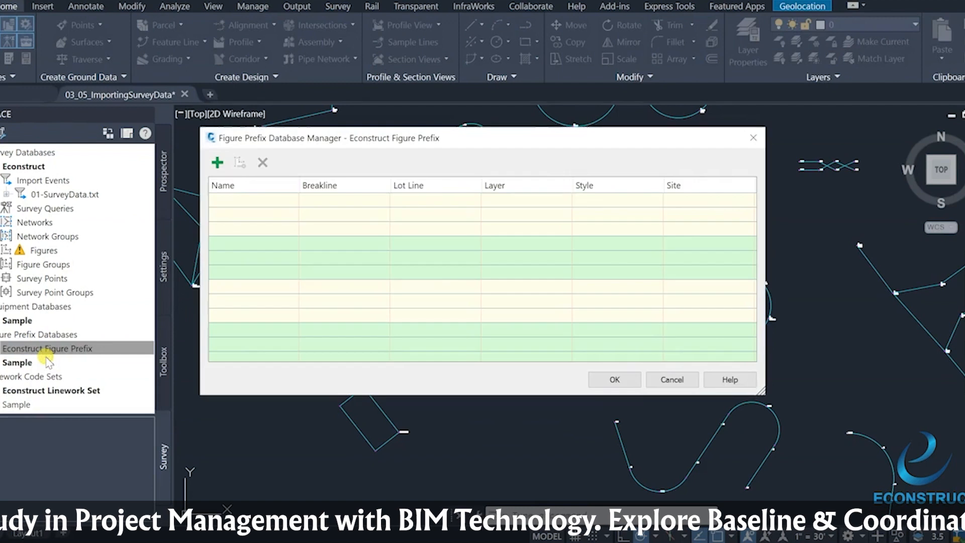
{"action": "left_click", "coordinate": [217, 163]}
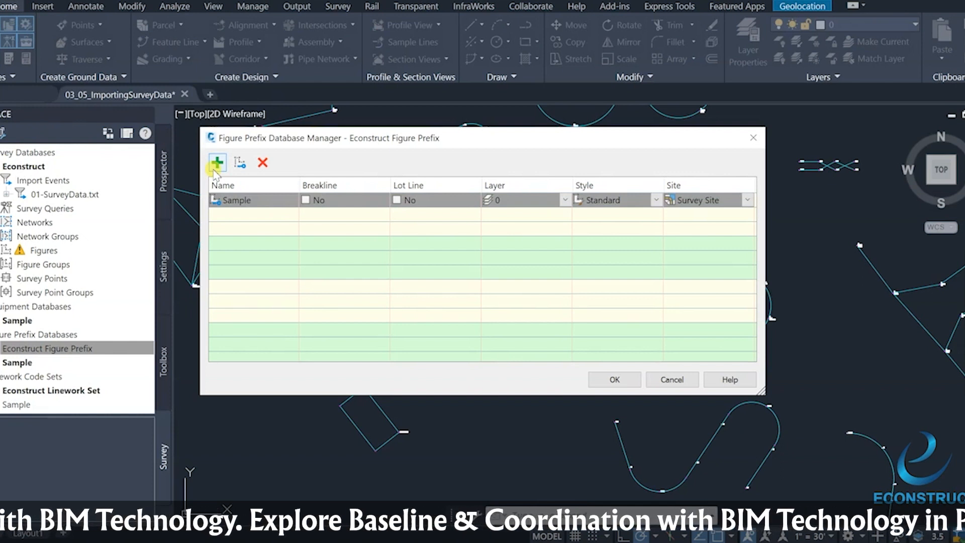
{"action": "left_click_drag", "start_coordinate": [356, 144], "coordinate": [401, 208]}
{"action": "double_click", "coordinate": [300, 254]}
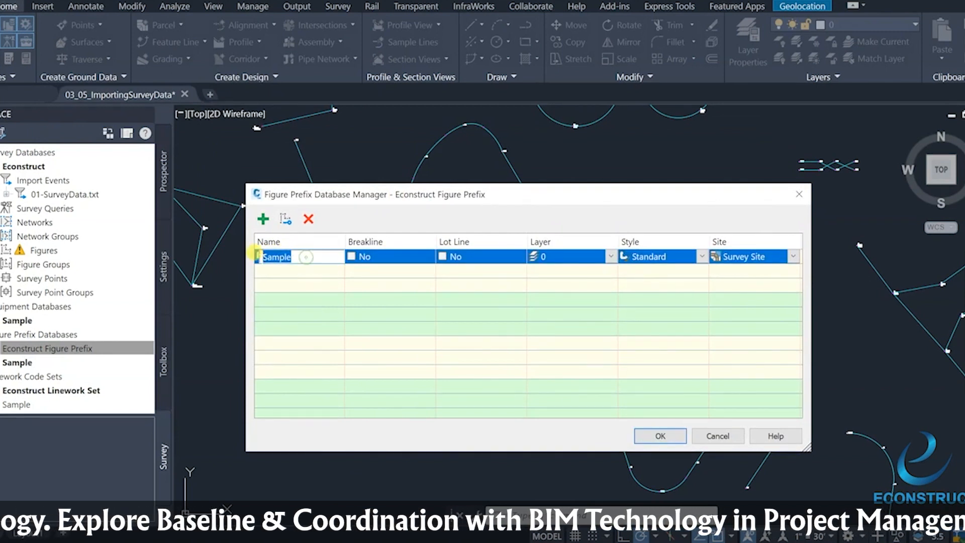
{"action": "type", "text": "s"}
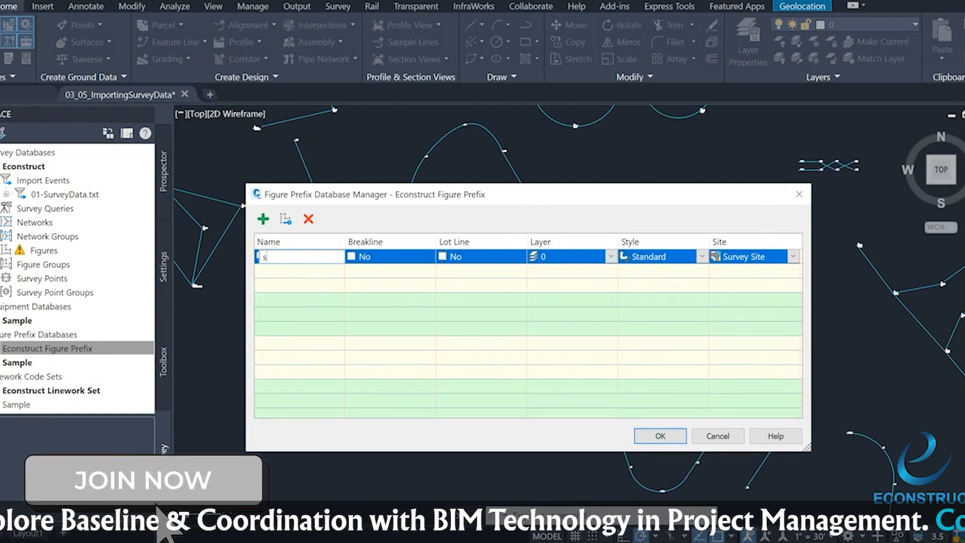
{"action": "type", "text": "w"}
{"action": "key", "text": "BackSpace"}
{"action": "key", "text": "BackSpace"}
{"action": "type", "text": "SW"}
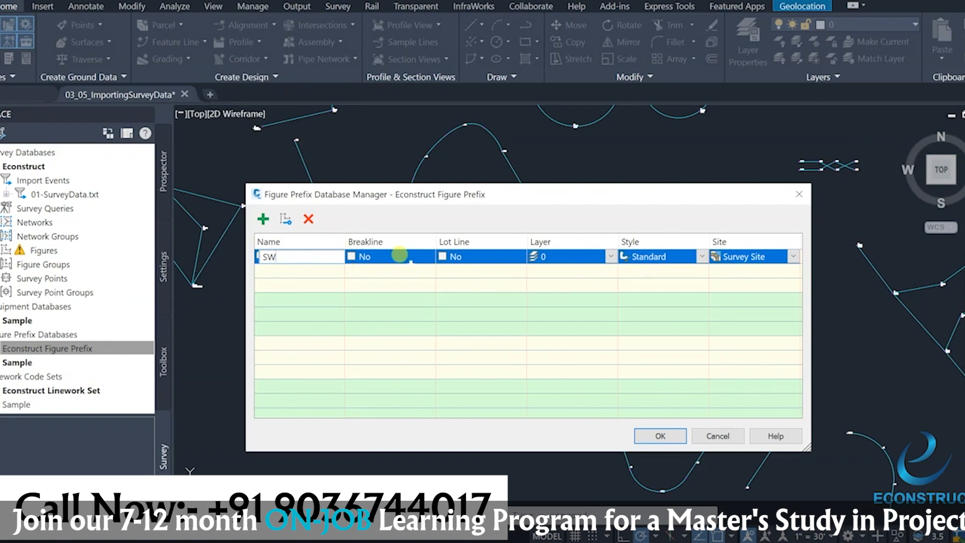
{"action": "left_click", "coordinate": [402, 256]}
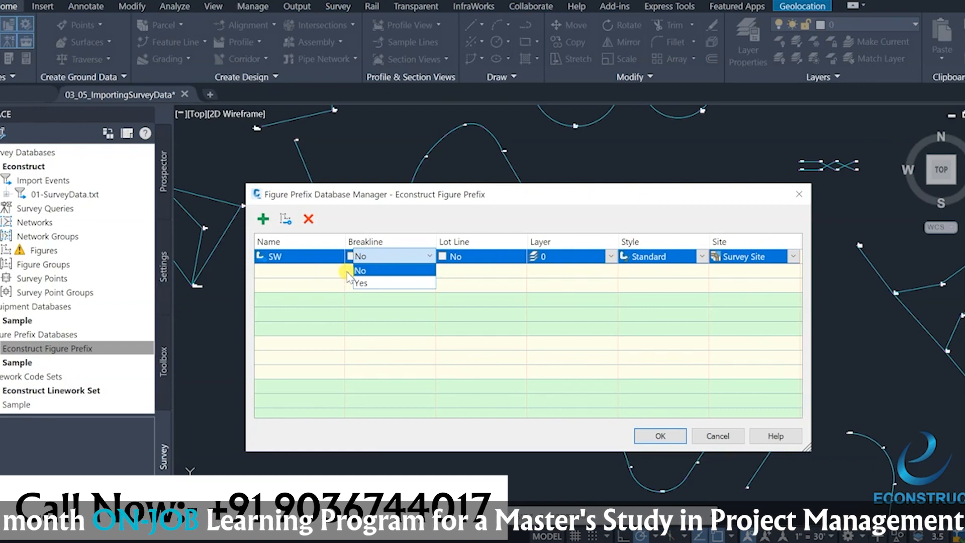
{"action": "left_click", "coordinate": [360, 283]}
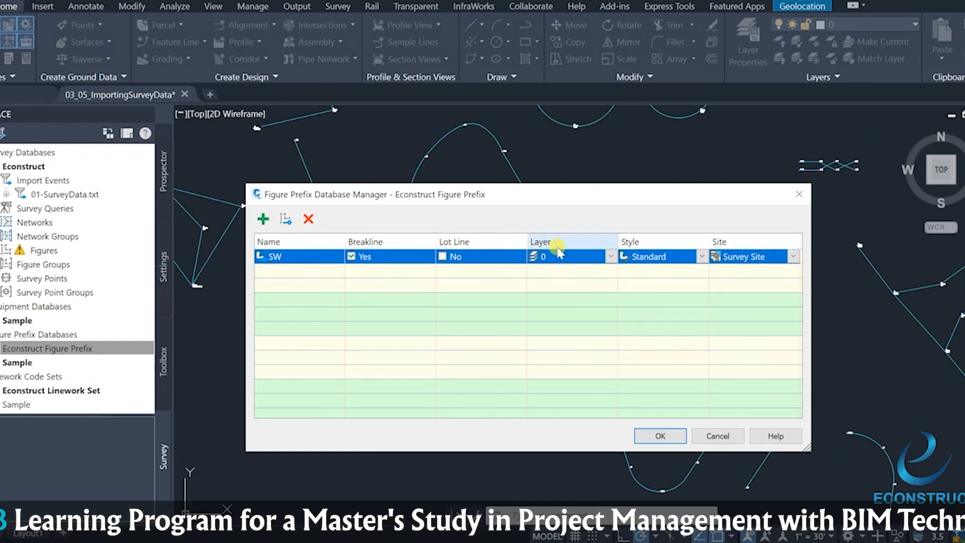
Step: Assign the SW figure prefix to the layer V-NODE-PVMT-MRKG
{"action": "left_click", "coordinate": [581, 254]}
{"action": "left_click", "coordinate": [607, 254]}
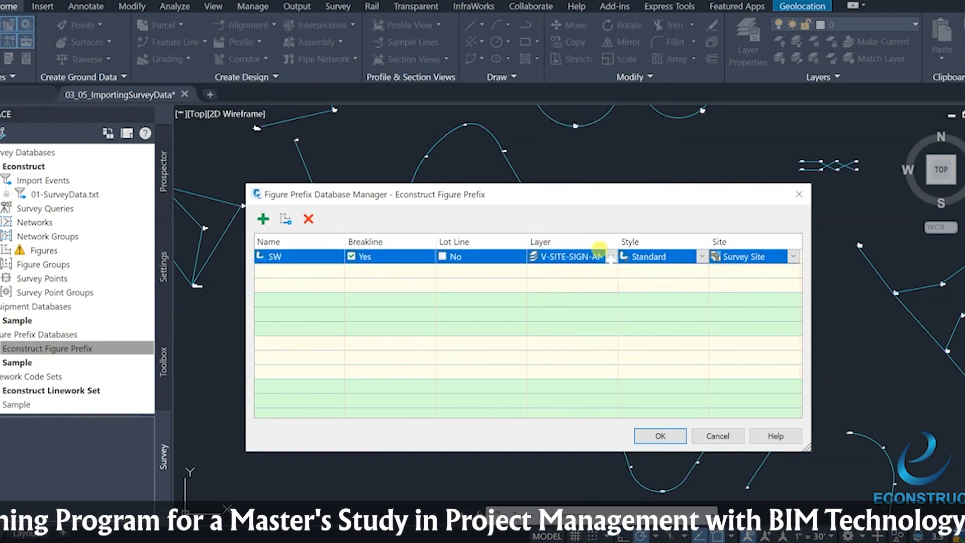
{"action": "left_click", "coordinate": [607, 254]}
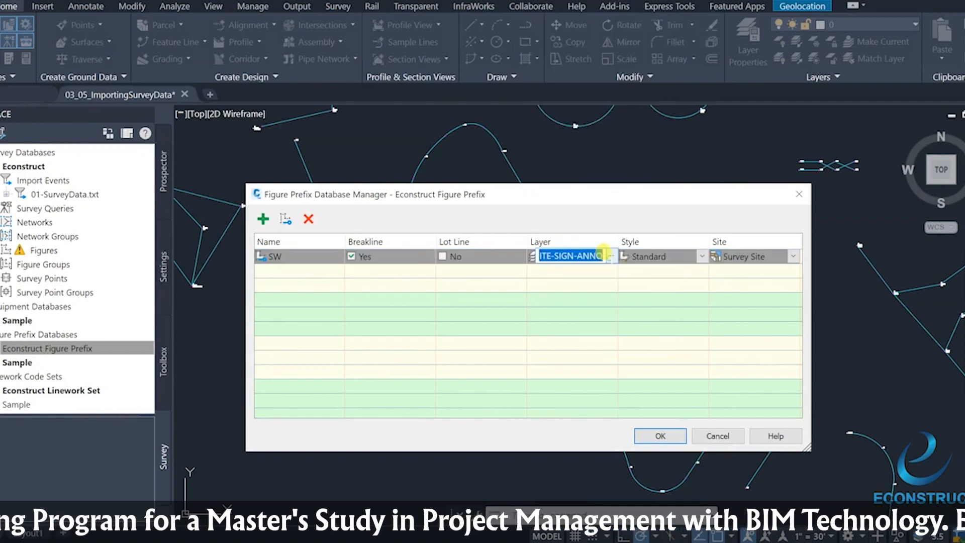
{"action": "left_click", "coordinate": [607, 254]}
{"action": "left_click", "coordinate": [607, 254]}
{"action": "left_click", "coordinate": [610, 253]}
{"action": "left_click", "coordinate": [610, 253]}
{"action": "left_click", "coordinate": [608, 253]}
{"action": "left_click", "coordinate": [607, 253]}
{"action": "left_click_drag", "start_coordinate": [602, 192], "coordinate": [588, 42]}
{"action": "left_click", "coordinate": [598, 104]}
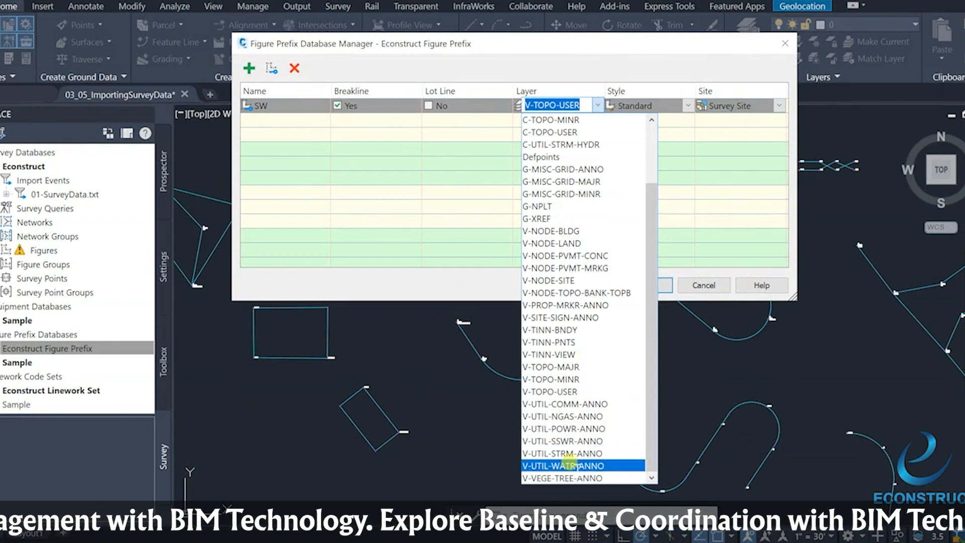
{"action": "scroll", "coordinate": [562, 352], "scroll_direction": "up", "scroll_amount": 2}
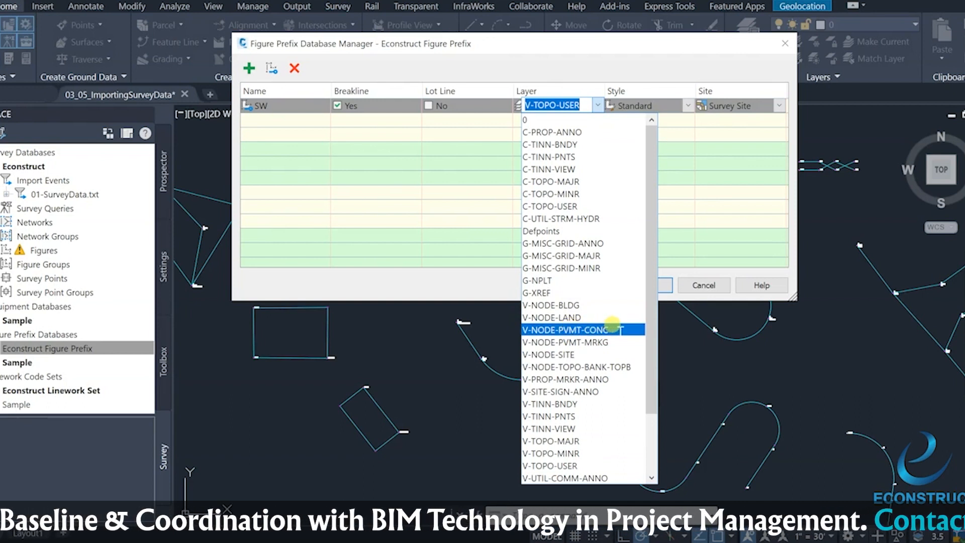
{"action": "scroll", "coordinate": [612, 324], "scroll_direction": "down", "scroll_amount": 2}
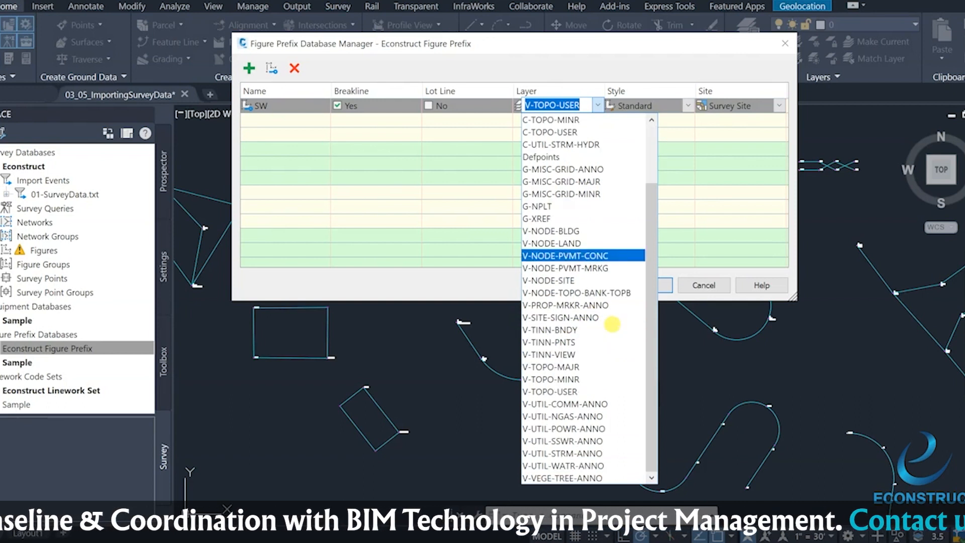
{"action": "left_click", "coordinate": [596, 268]}
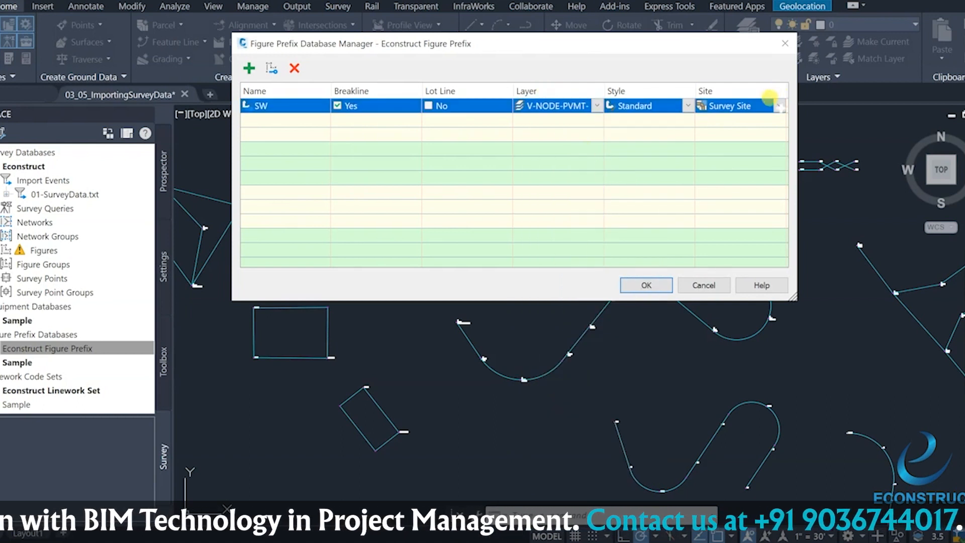
Step: Set the SW figure prefix's style to IM-Basic, keeping Survey Site as its site
{"action": "left_click", "coordinate": [769, 106]}
{"action": "left_click", "coordinate": [779, 105]}
{"action": "left_click", "coordinate": [682, 103]}
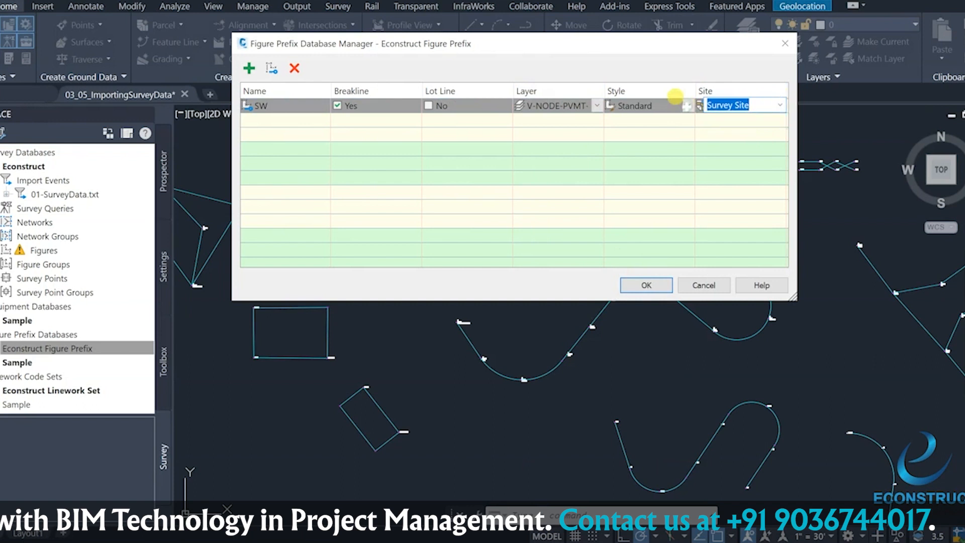
{"action": "left_click", "coordinate": [681, 103]}
{"action": "left_click", "coordinate": [686, 104]}
{"action": "left_click", "coordinate": [653, 120]}
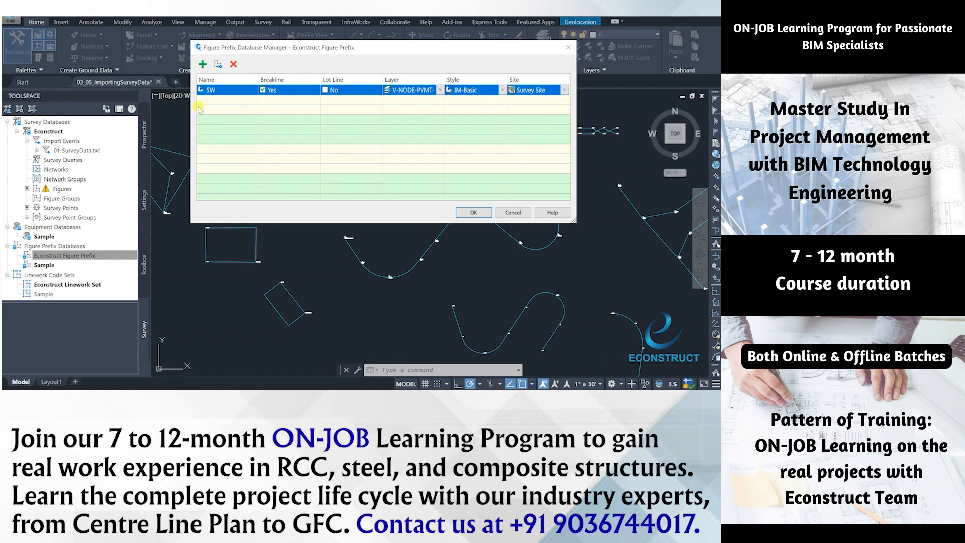
Step: Add a second figure prefix named BLDG and save the Econstruct Figure Prefix database
{"action": "left_click", "coordinate": [227, 103]}
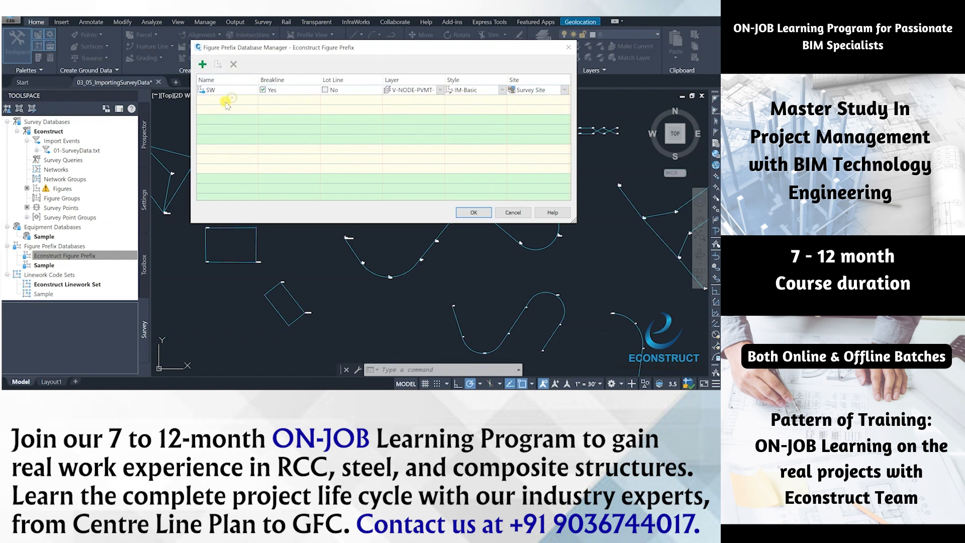
{"action": "left_click", "coordinate": [203, 64]}
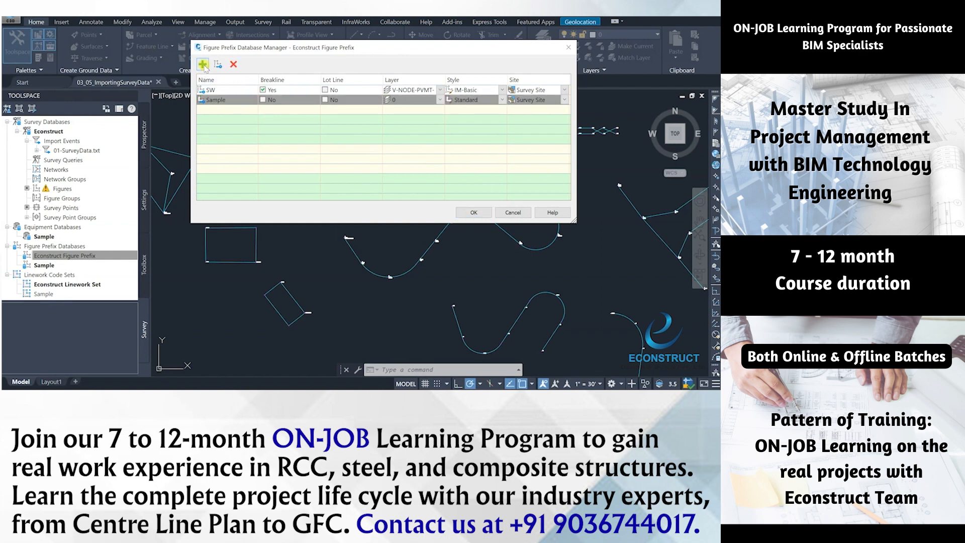
{"action": "double_click", "coordinate": [207, 99]}
{"action": "type", "text": "BLDG"}
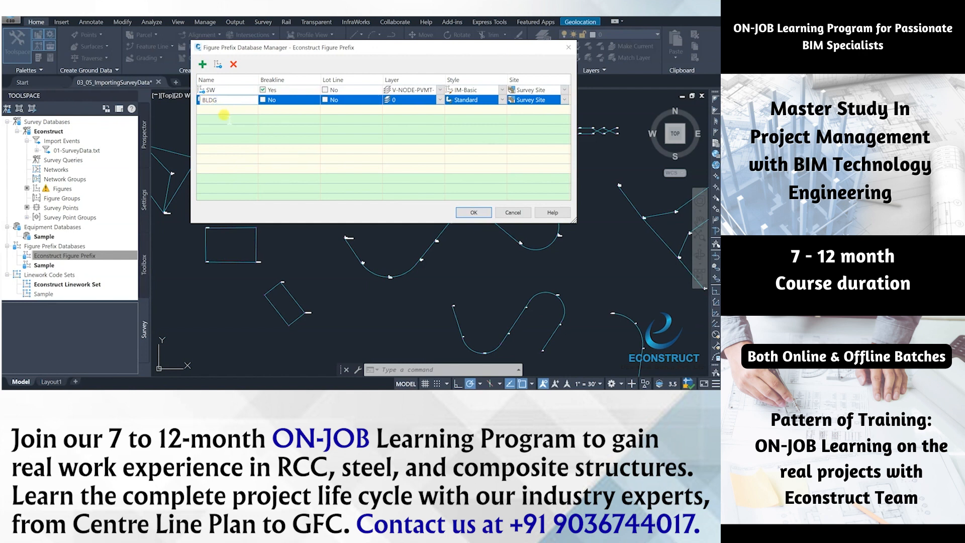
{"action": "left_click", "coordinate": [223, 115]}
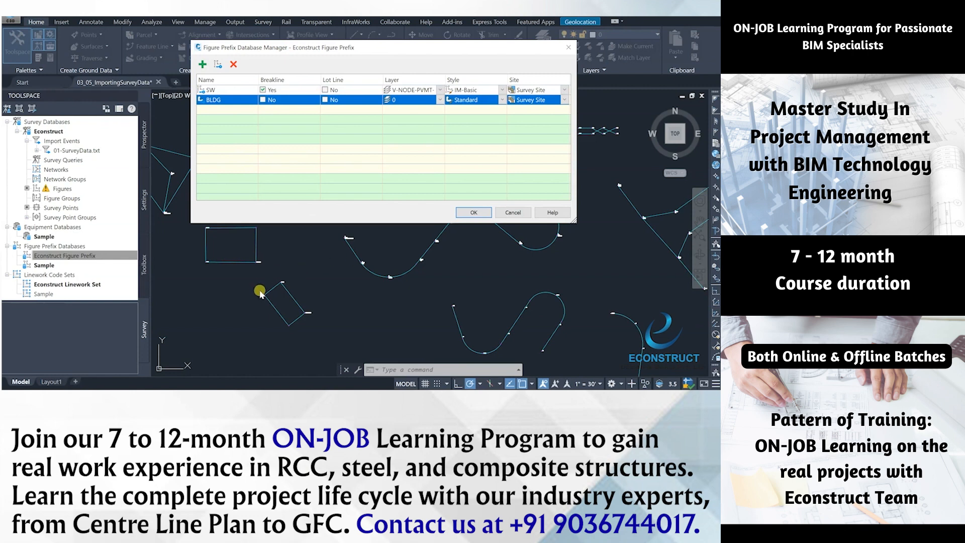
{"action": "left_click", "coordinate": [473, 212]}
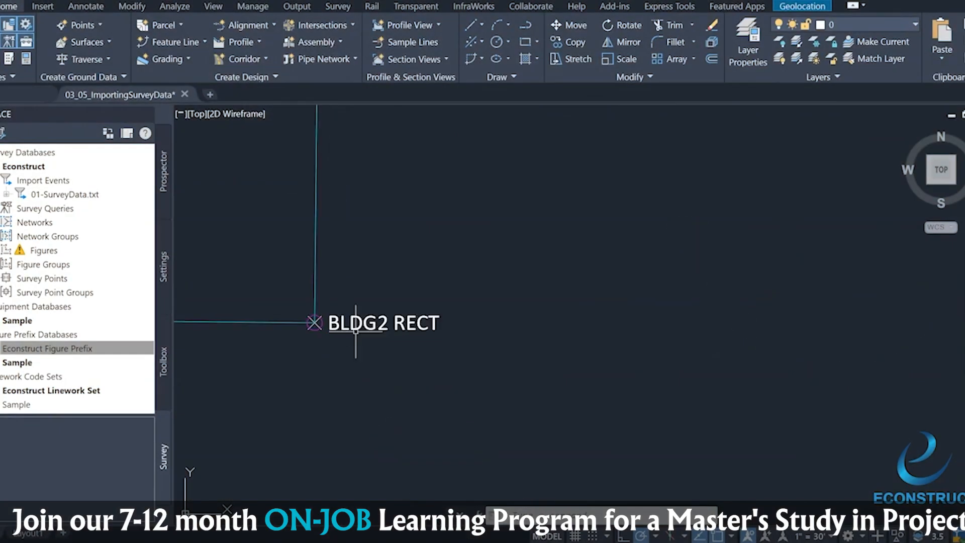
Step: Inspect the point descriptions of the two rectangular building figures, BLDG2 RECT and BLDG1 RECT100, to check their prefix
{"action": "scroll", "coordinate": [356, 332], "scroll_direction": "down", "scroll_amount": 8}
{"action": "middle_click_drag", "start_coordinate": [340, 320], "coordinate": [420, 410]}
{"action": "scroll", "coordinate": [220, 308], "scroll_direction": "up", "scroll_amount": 7}
{"action": "middle_click_drag", "start_coordinate": [222, 316], "coordinate": [374, 341]}
{"action": "scroll", "coordinate": [311, 339], "scroll_direction": "down", "scroll_amount": 6}
{"action": "middle_click_drag", "start_coordinate": [450, 341], "coordinate": [305, 190]}
{"action": "middle_click_drag", "start_coordinate": [542, 394], "coordinate": [346, 226]}
{"action": "middle_click_drag", "start_coordinate": [620, 356], "coordinate": [495, 237]}
{"action": "scroll", "coordinate": [536, 302], "scroll_direction": "up", "scroll_amount": 6}
{"action": "mouse_move", "coordinate": [577, 332]}
{"action": "middle_mouse_down"}
{"action": "mouse_move", "coordinate": [513, 315]}
{"action": "mouse_move", "coordinate": [325, 143]}
{"action": "middle_mouse_up"}
{"action": "middle_click_drag", "start_coordinate": [601, 344], "coordinate": [465, 147]}
{"action": "middle_click_drag", "start_coordinate": [556, 309], "coordinate": [417, 114]}
{"action": "scroll", "coordinate": [543, 390], "scroll_direction": "up", "scroll_amount": 2}
{"action": "scroll", "coordinate": [542, 390], "scroll_direction": "down", "scroll_amount": 5}
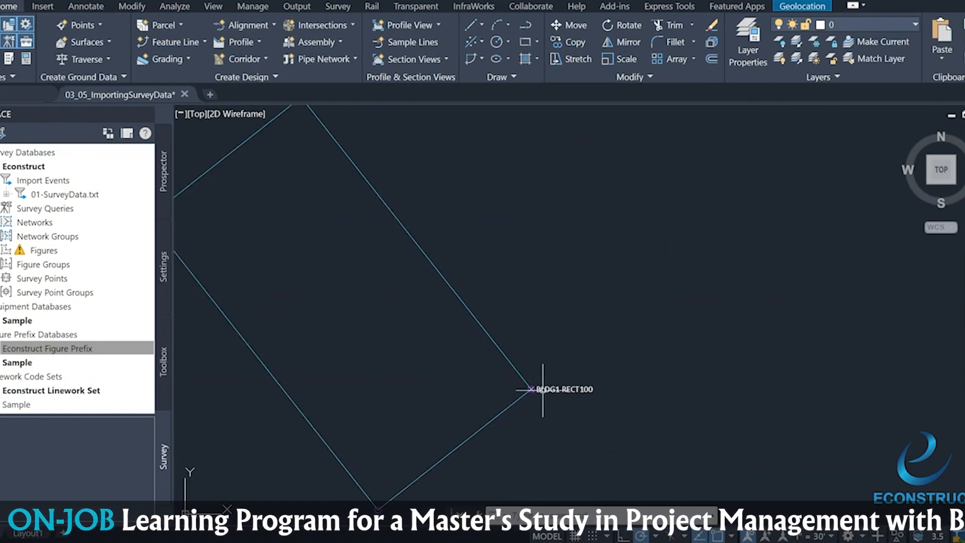
Step: Open the Econstruct Figure Prefix database for editing and add a figure prefix named SW with its breakline enabled
{"action": "left_click", "coordinate": [25, 347]}
{"action": "right_click", "coordinate": [26, 348]}
{"action": "left_click", "coordinate": [71, 358]}
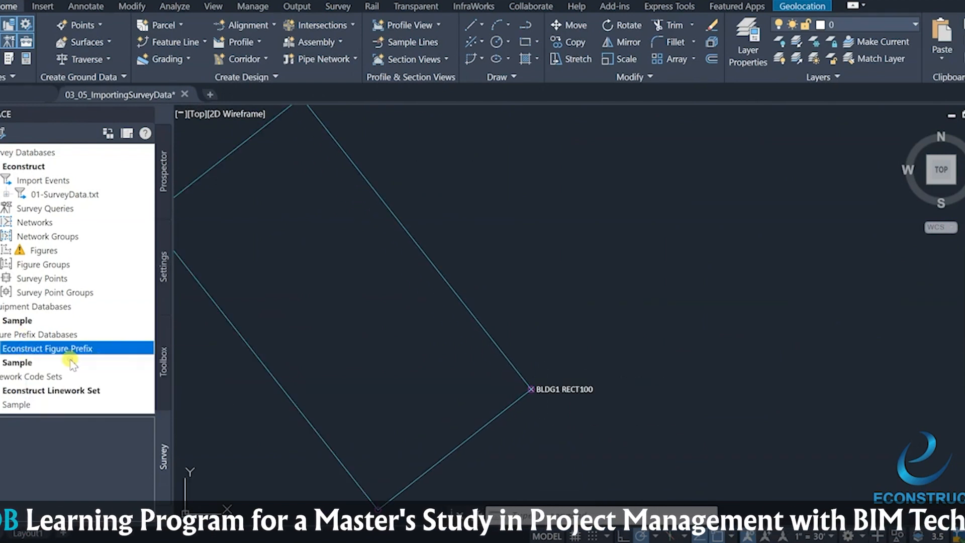
{"action": "left_click", "coordinate": [249, 68]}
{"action": "double_click", "coordinate": [274, 104]}
{"action": "type", "text": "SW"}
{"action": "left_click", "coordinate": [337, 105]}
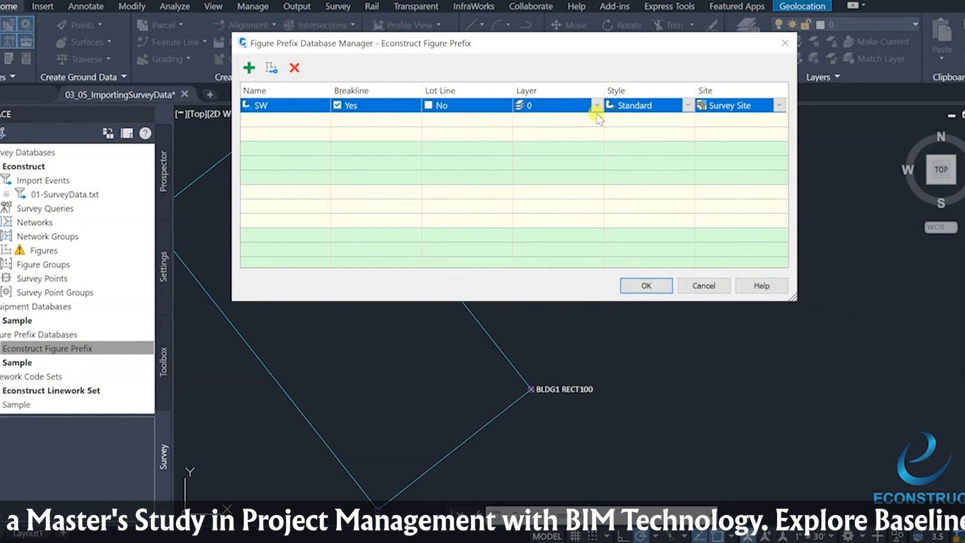
Step: Assign the SW figure prefix to the layer V-NODE-PVMT-MRKG and set its style to IM-Basic
{"action": "left_click", "coordinate": [591, 103]}
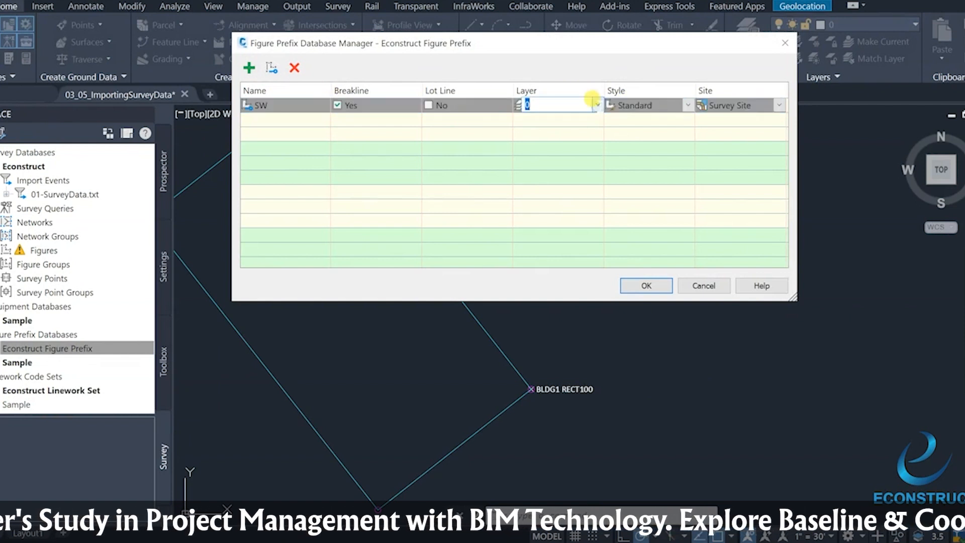
{"action": "left_click", "coordinate": [597, 105]}
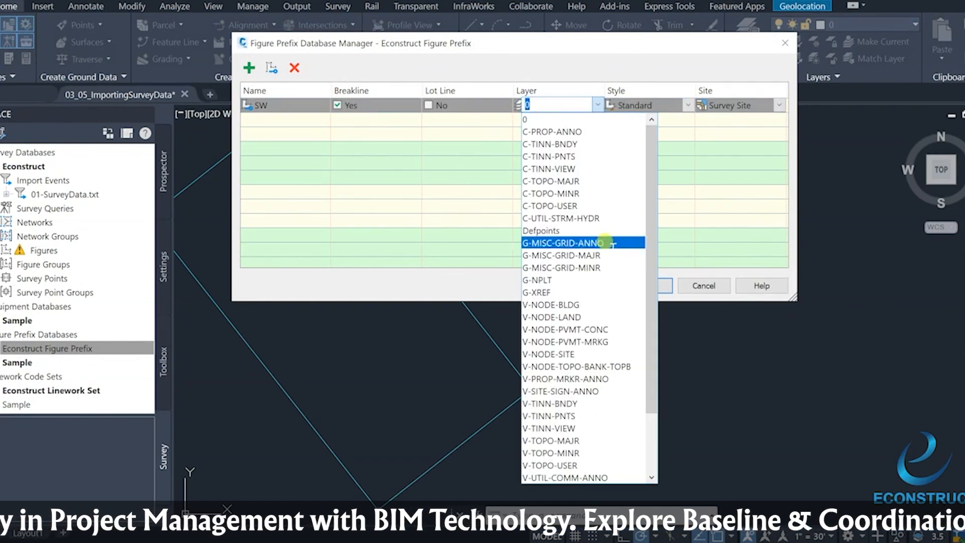
{"action": "left_click", "coordinate": [586, 342]}
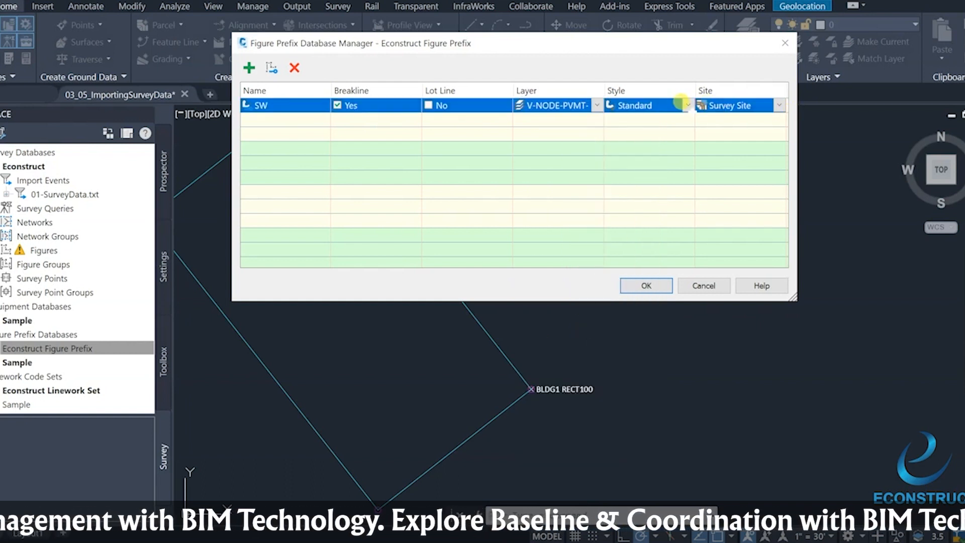
{"action": "left_click", "coordinate": [683, 100]}
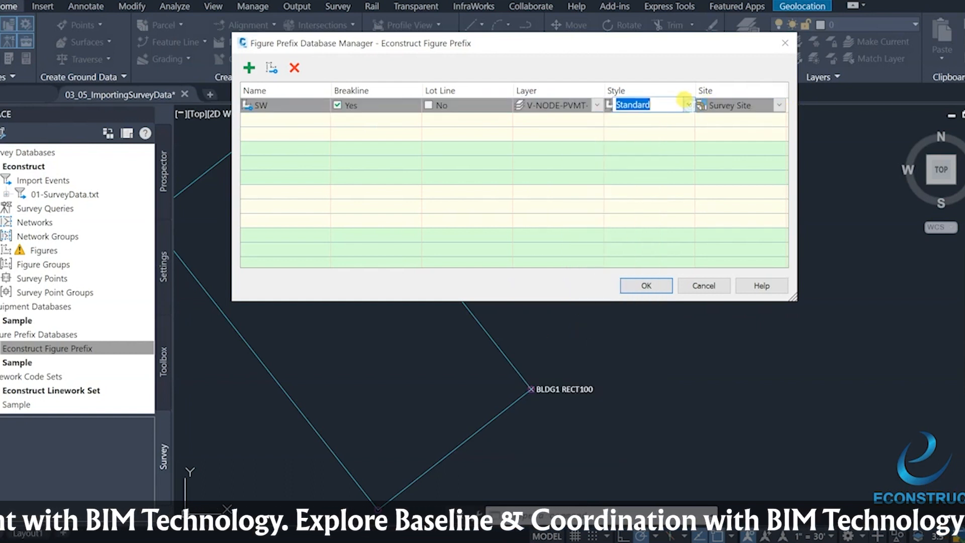
{"action": "left_click", "coordinate": [683, 102]}
{"action": "left_click", "coordinate": [630, 119]}
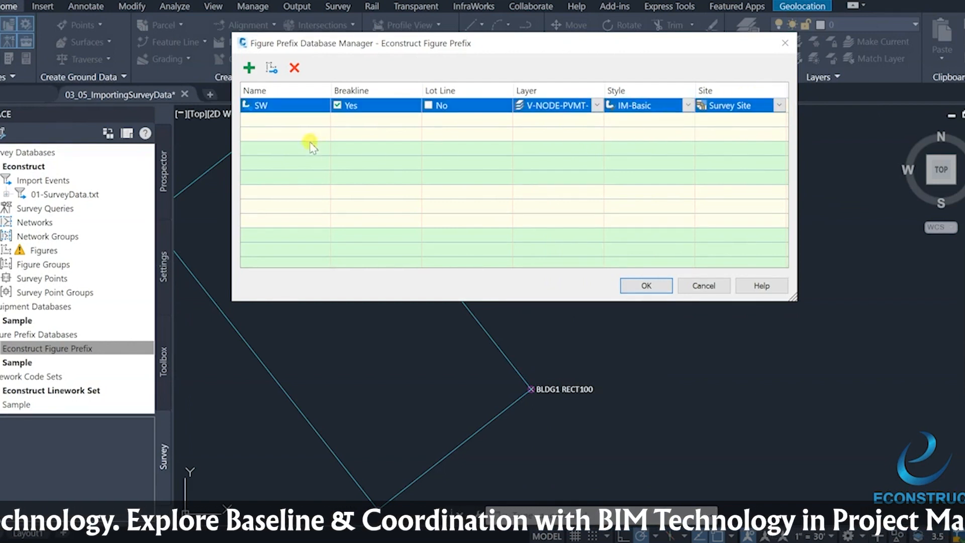
Step: Add a second figure prefix named BLDG* and open its layer choices
{"action": "left_click", "coordinate": [249, 68]}
{"action": "left_click", "coordinate": [280, 119]}
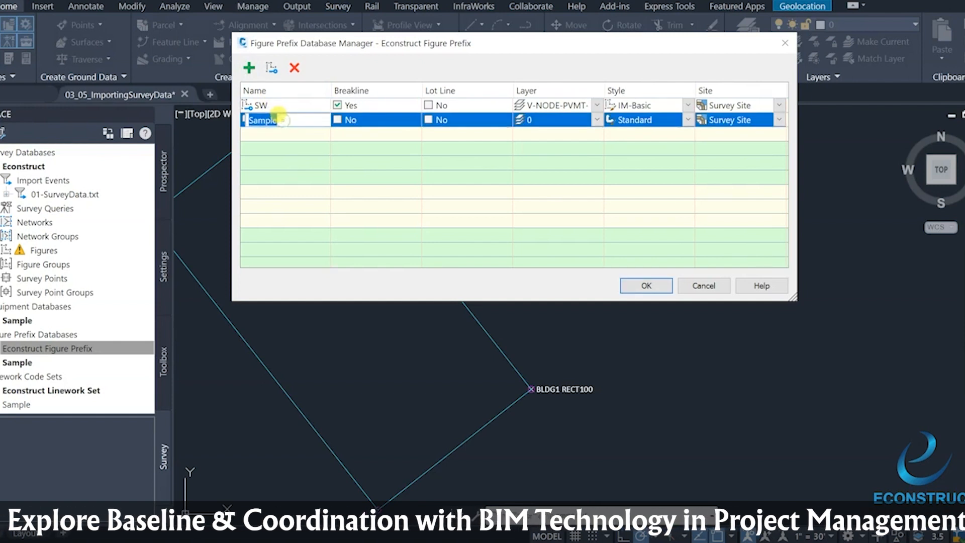
{"action": "type", "text": "B"}
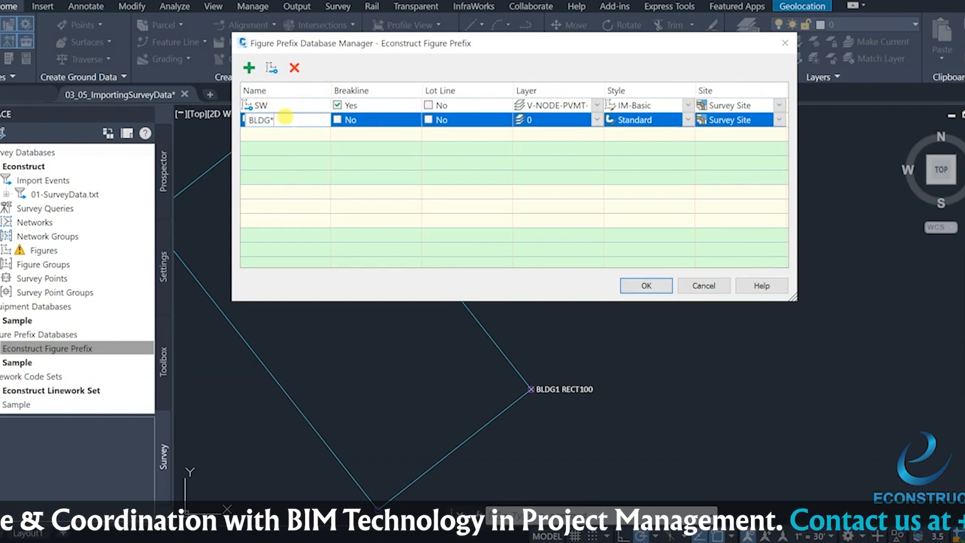
{"action": "type", "text": "LDG*"}
{"action": "left_click", "coordinate": [304, 166]}
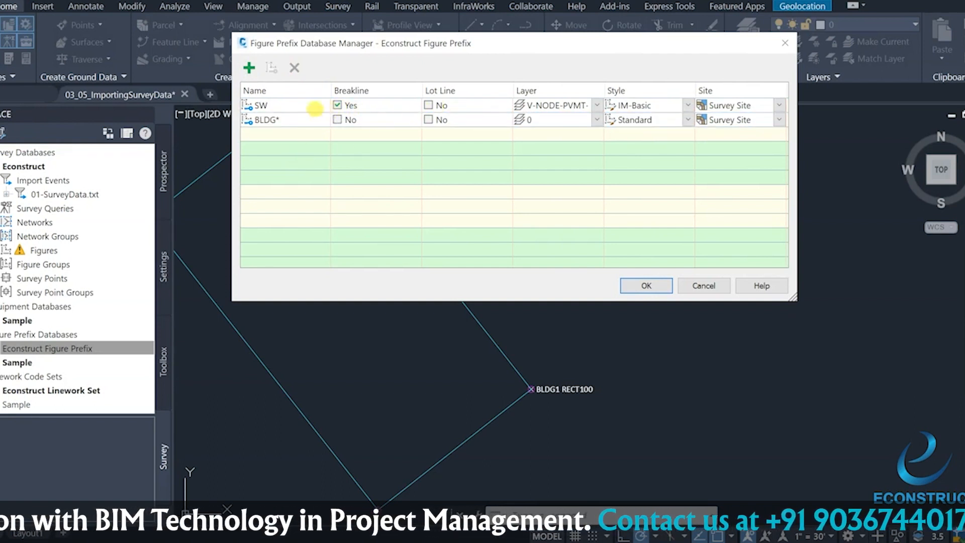
{"action": "left_click", "coordinate": [597, 119]}
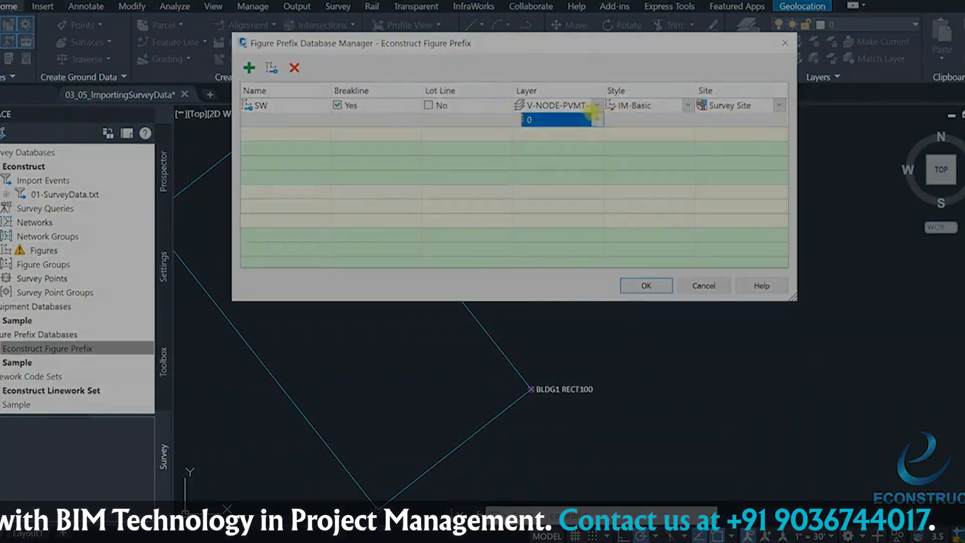